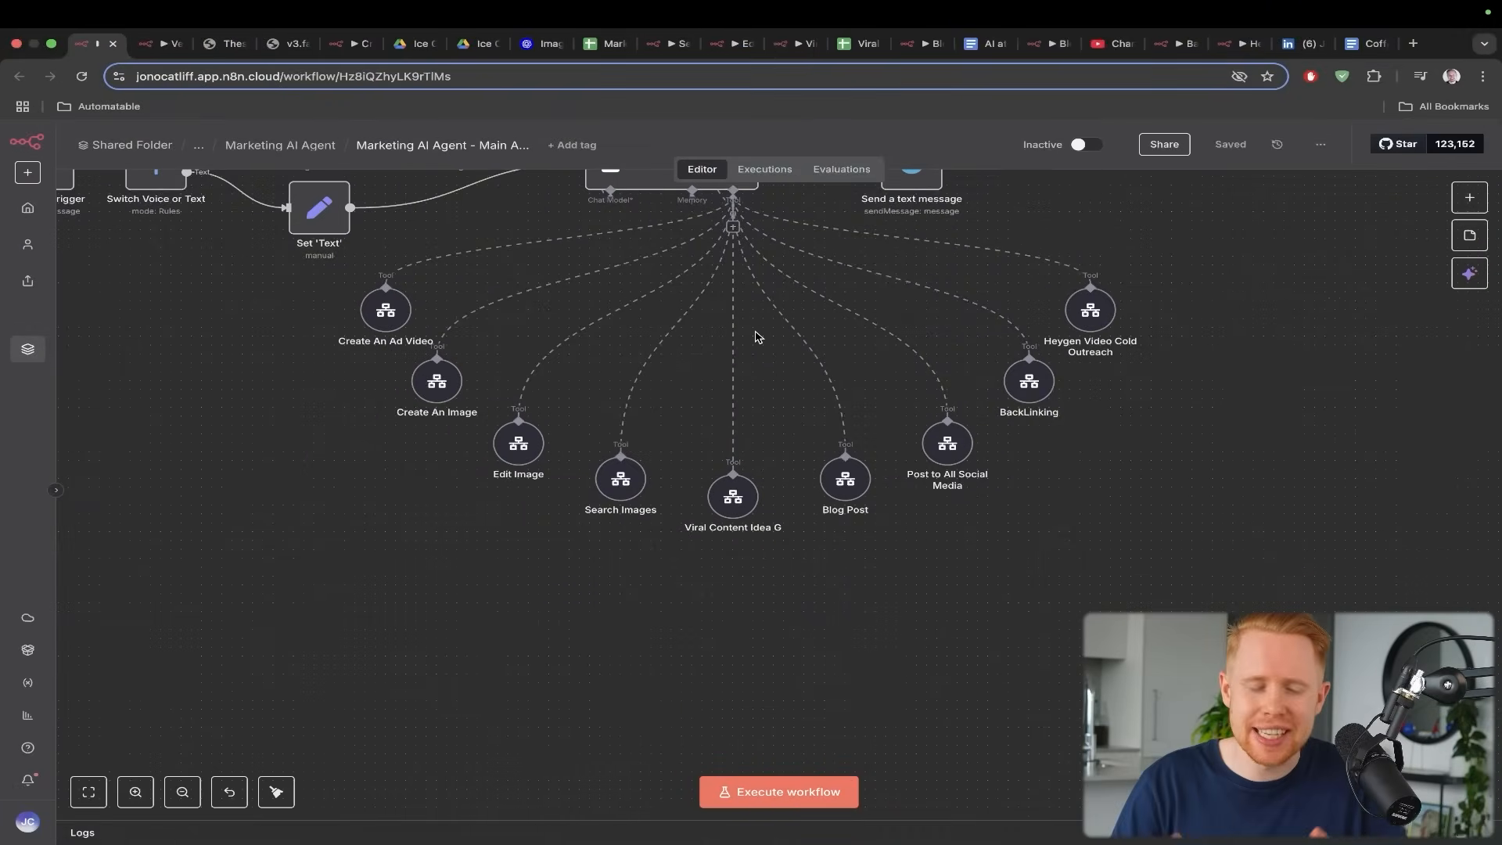
Look over the Marketing Team Agent workflow with its tools and execute it to listen for a Telegram message
{"action": "scroll", "coordinate": [757, 337], "scroll_direction": "up", "scroll_amount": 3}
{"action": "scroll", "coordinate": [758, 337], "scroll_direction": "left", "scroll_amount": 2}
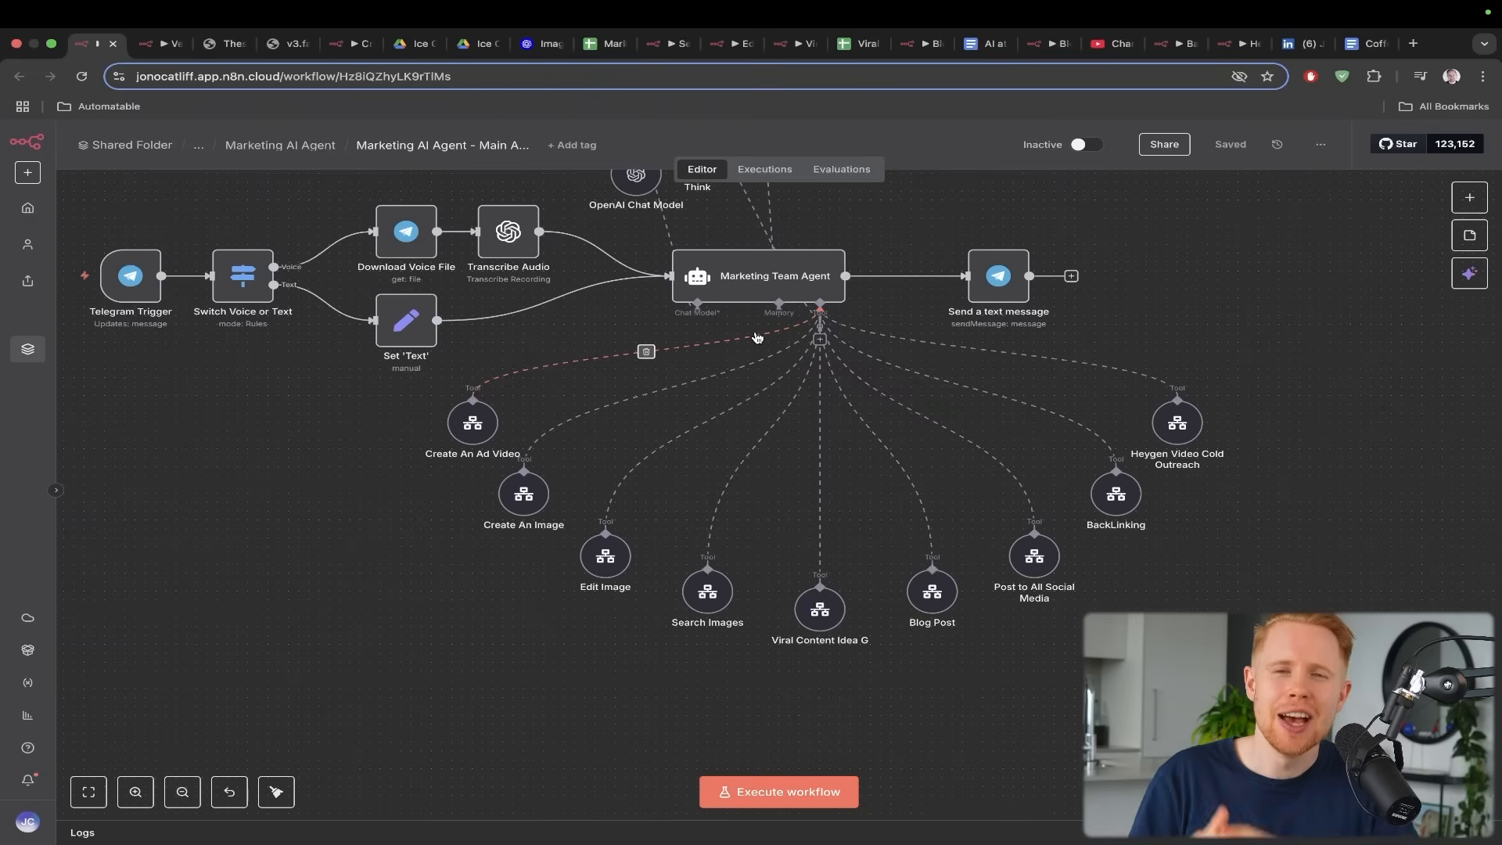
{"action": "scroll", "coordinate": [757, 337], "scroll_direction": "down", "scroll_amount": 5}
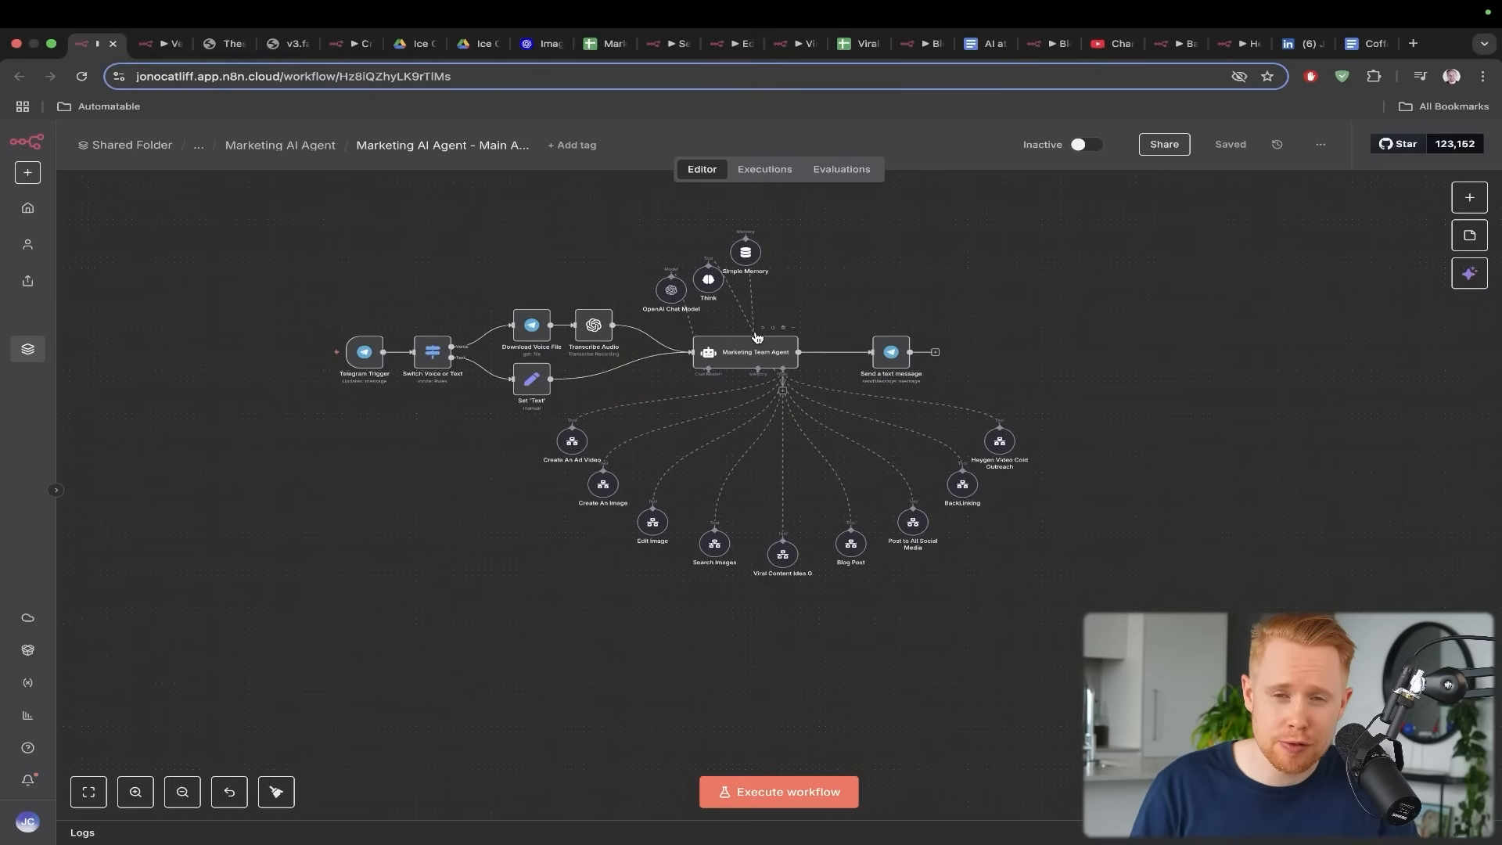
{"action": "scroll", "coordinate": [757, 361], "scroll_direction": "up", "scroll_amount": 5}
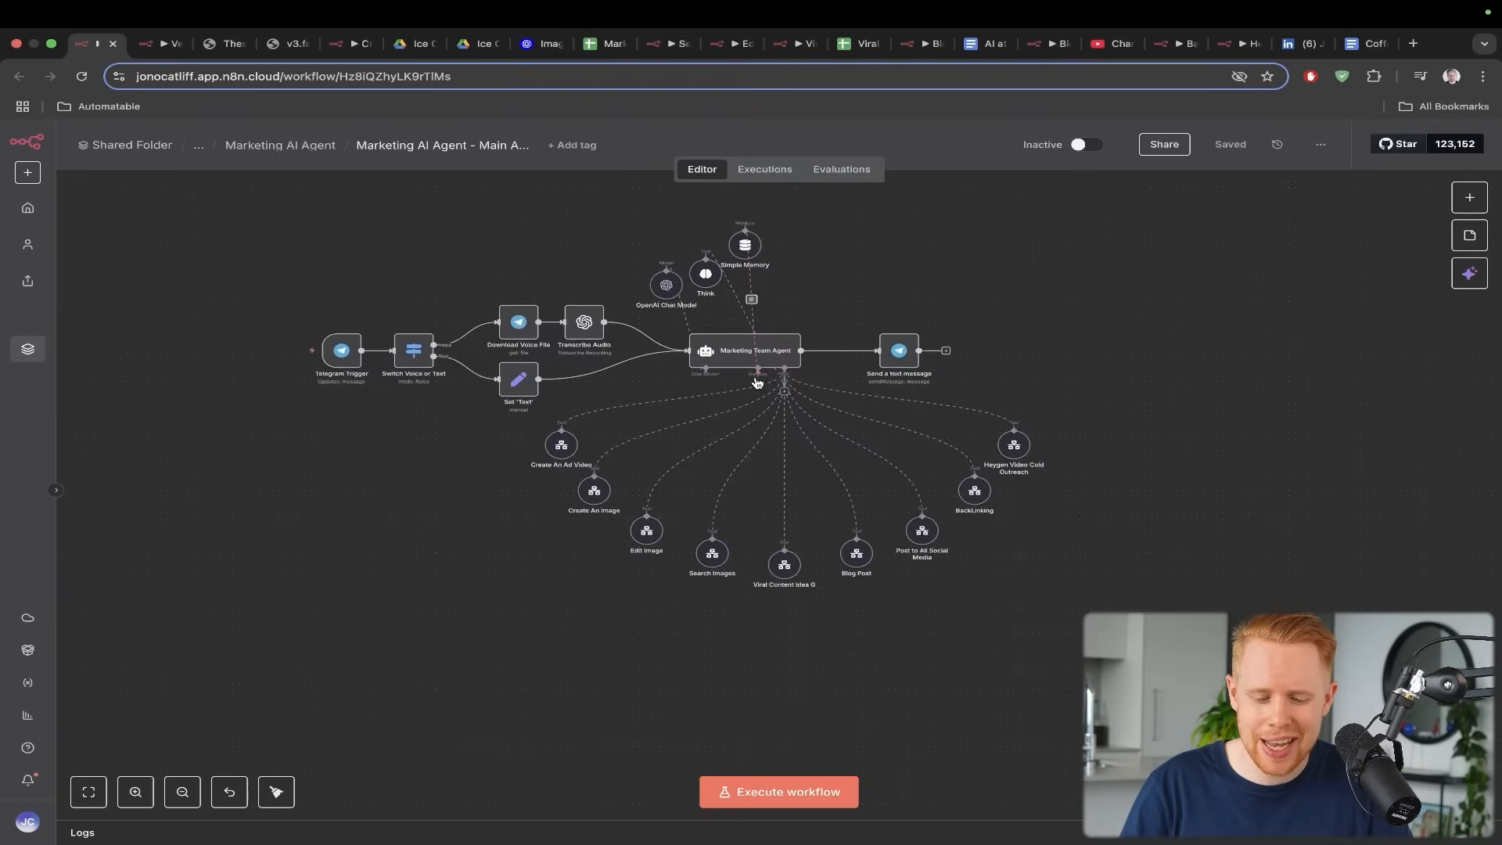
{"action": "left_click", "coordinate": [770, 792]}
Switch to Telegram and send the newn8nChat bot a voice message requesting a Rusty Steakhouse promo video and a Bean Bliss grand opening Instagram image
{"action": "key", "text": "super+Tab"}
{"action": "key", "text": "super+Tab"}
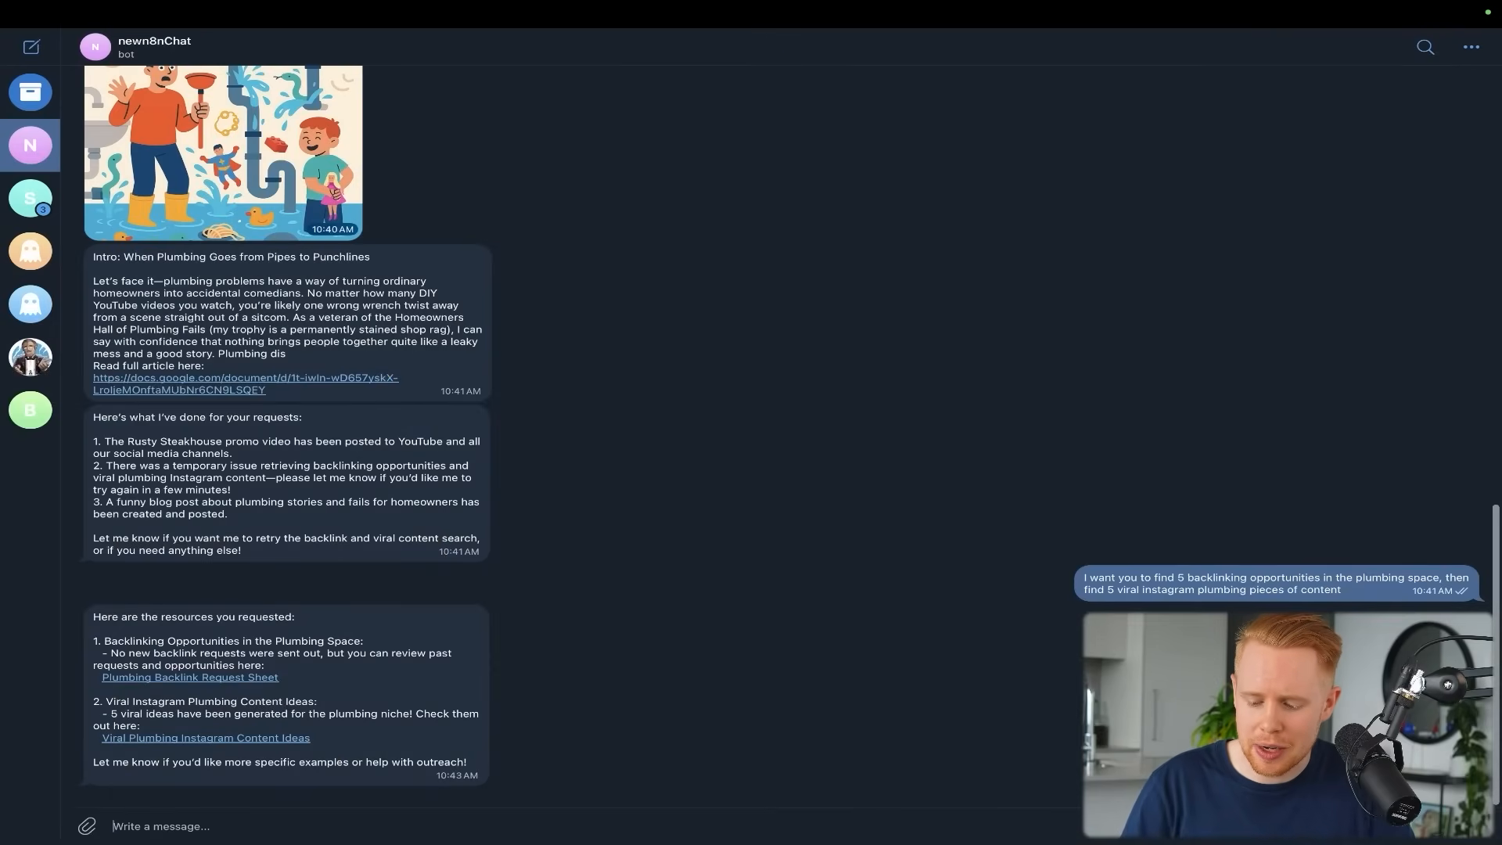
{"action": "left_click_drag", "start_coordinate": [1478, 836], "coordinate": [1478, 836]}
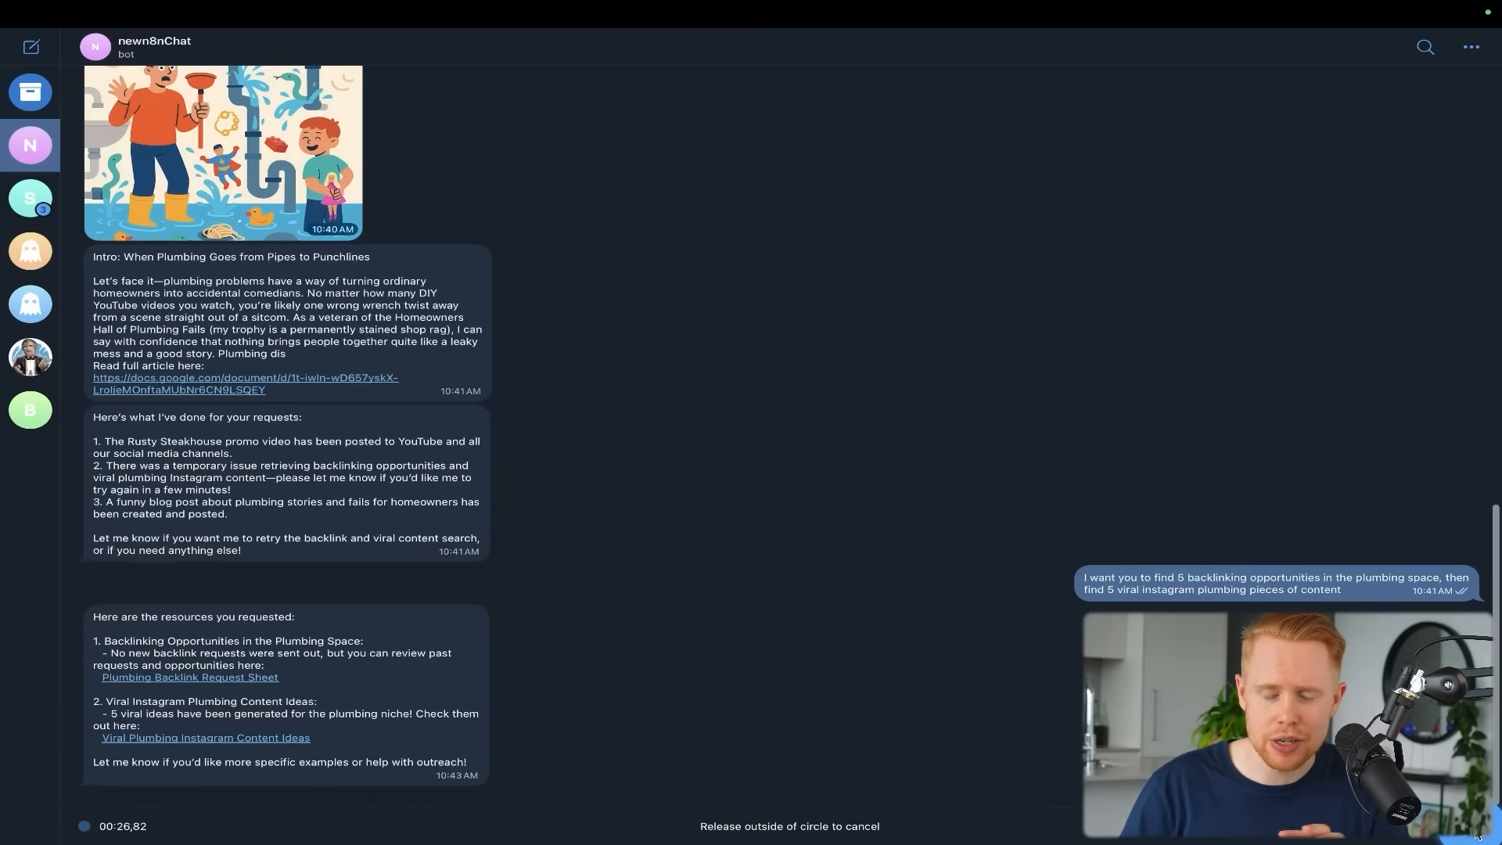
{"action": "left_click_drag", "start_coordinate": [1477, 836], "coordinate": [1477, 835]}
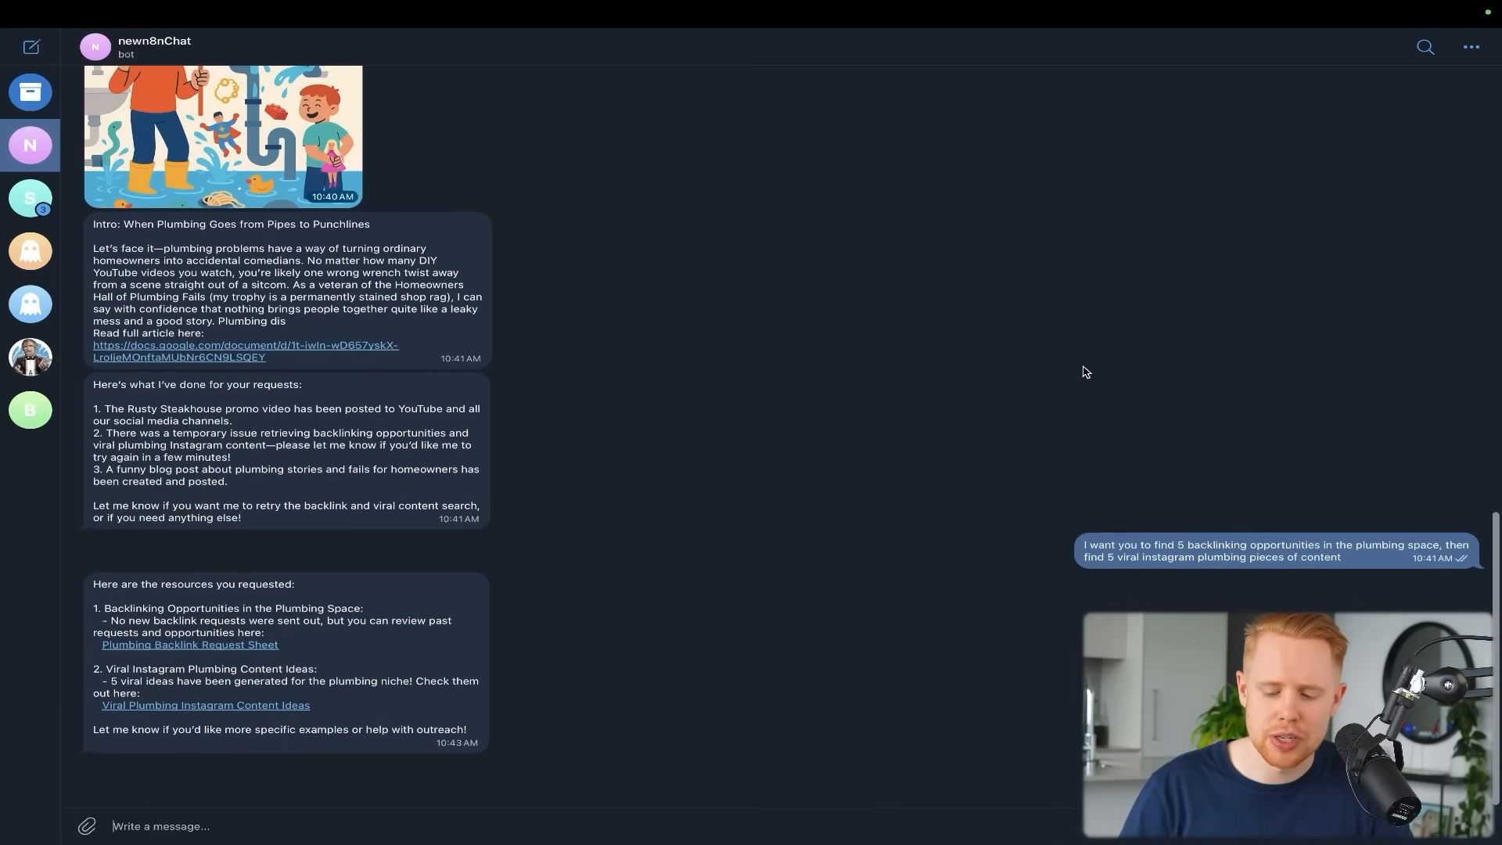
Return to the workflow in Chrome and follow the run through Transcribe Audio and Marketing Team Agent to the Create An Ad Video and Create An Image tools
{"action": "key", "text": "ctrl+Right"}
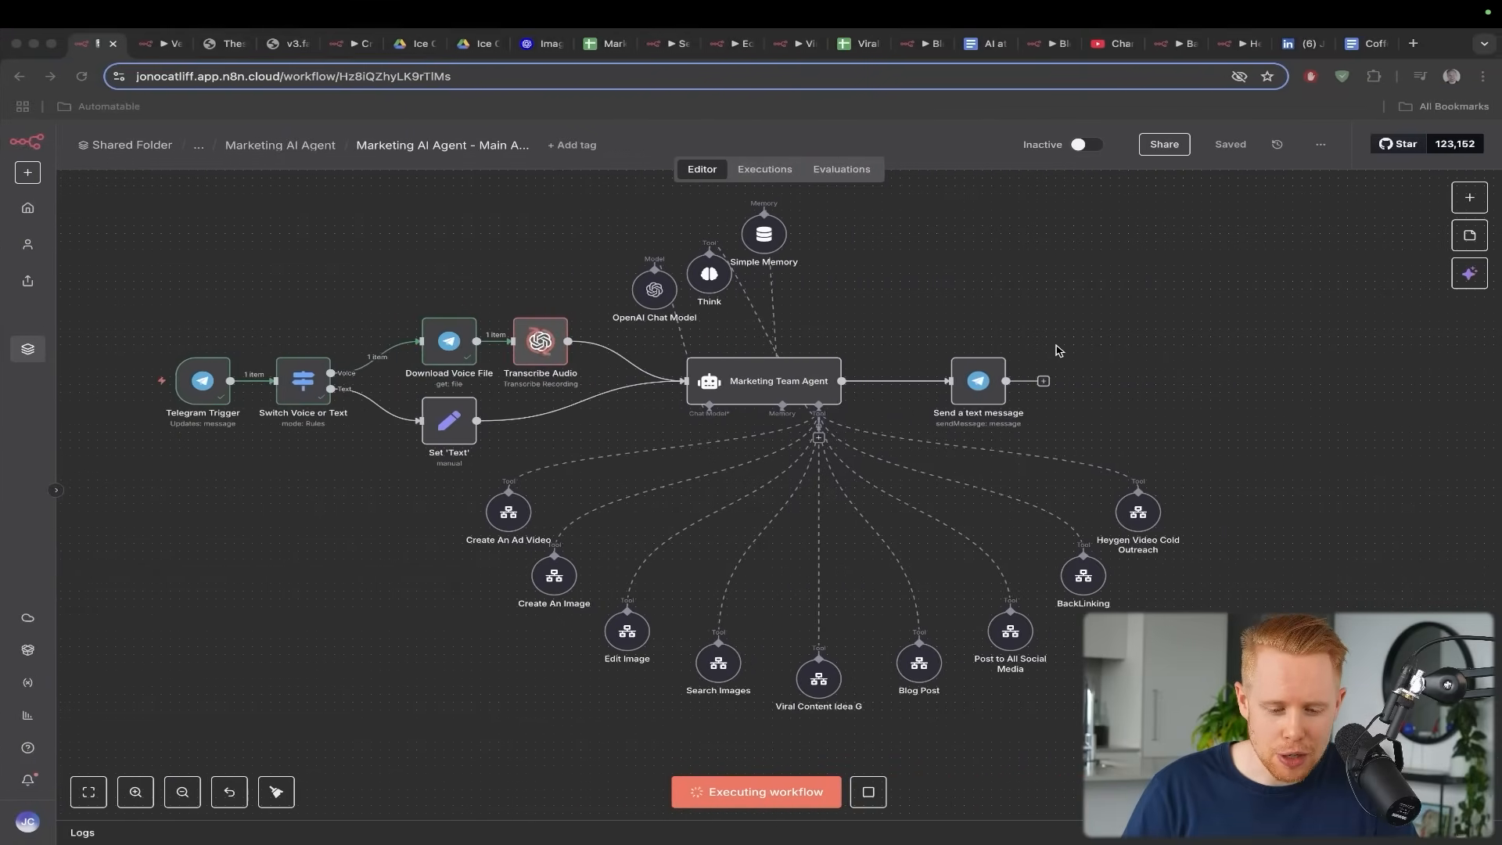
{"action": "mouse_move", "coordinate": [490, 176]}
{"action": "left_mouse_down"}
{"action": "mouse_move", "coordinate": [439, 302]}
{"action": "mouse_move", "coordinate": [471, 279]}
{"action": "left_mouse_up"}
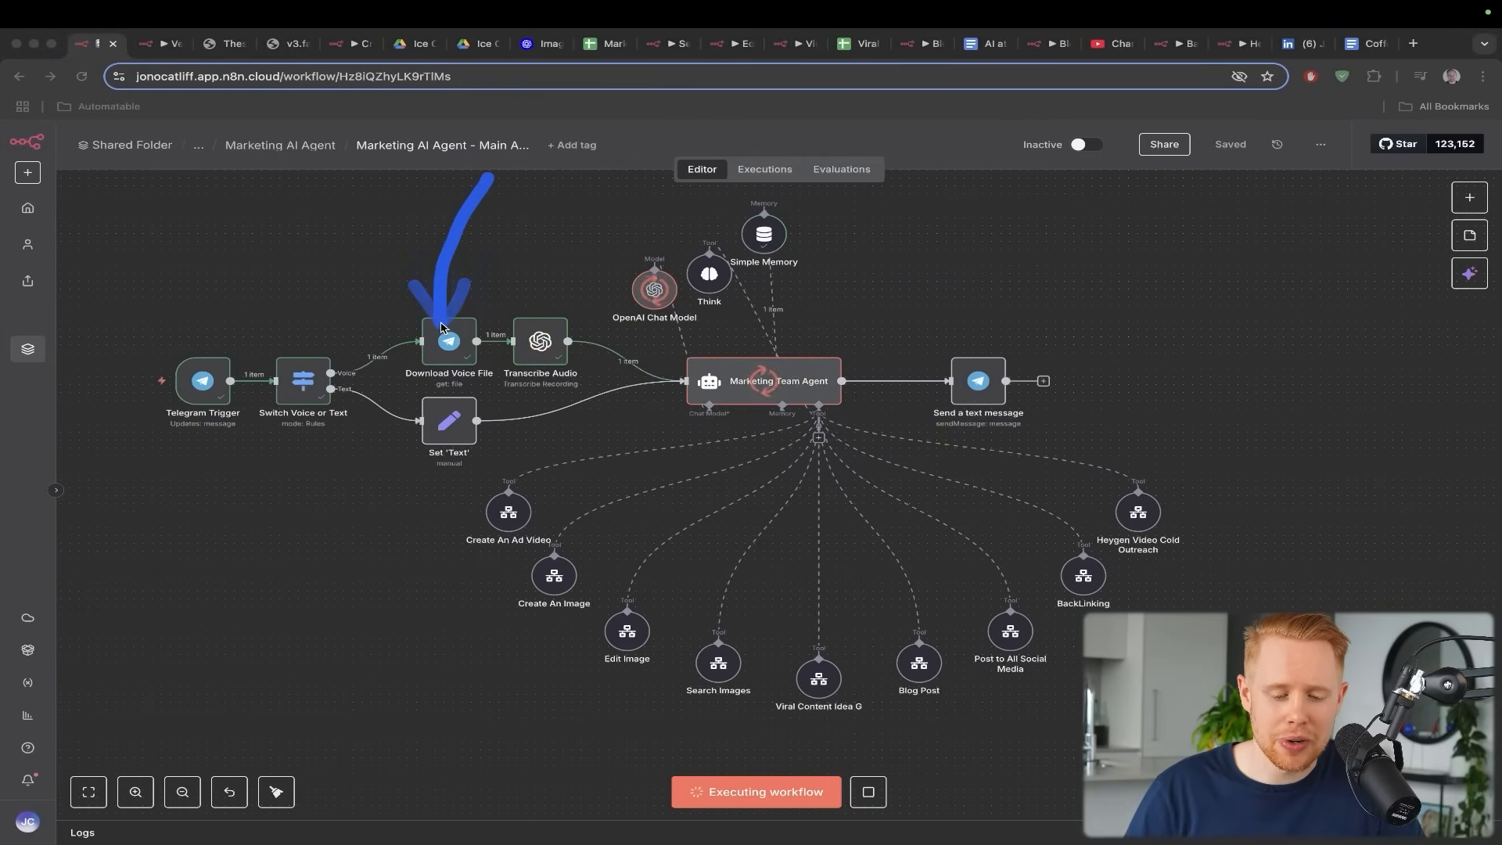
{"action": "left_click_drag", "start_coordinate": [548, 238], "coordinate": [545, 323]}
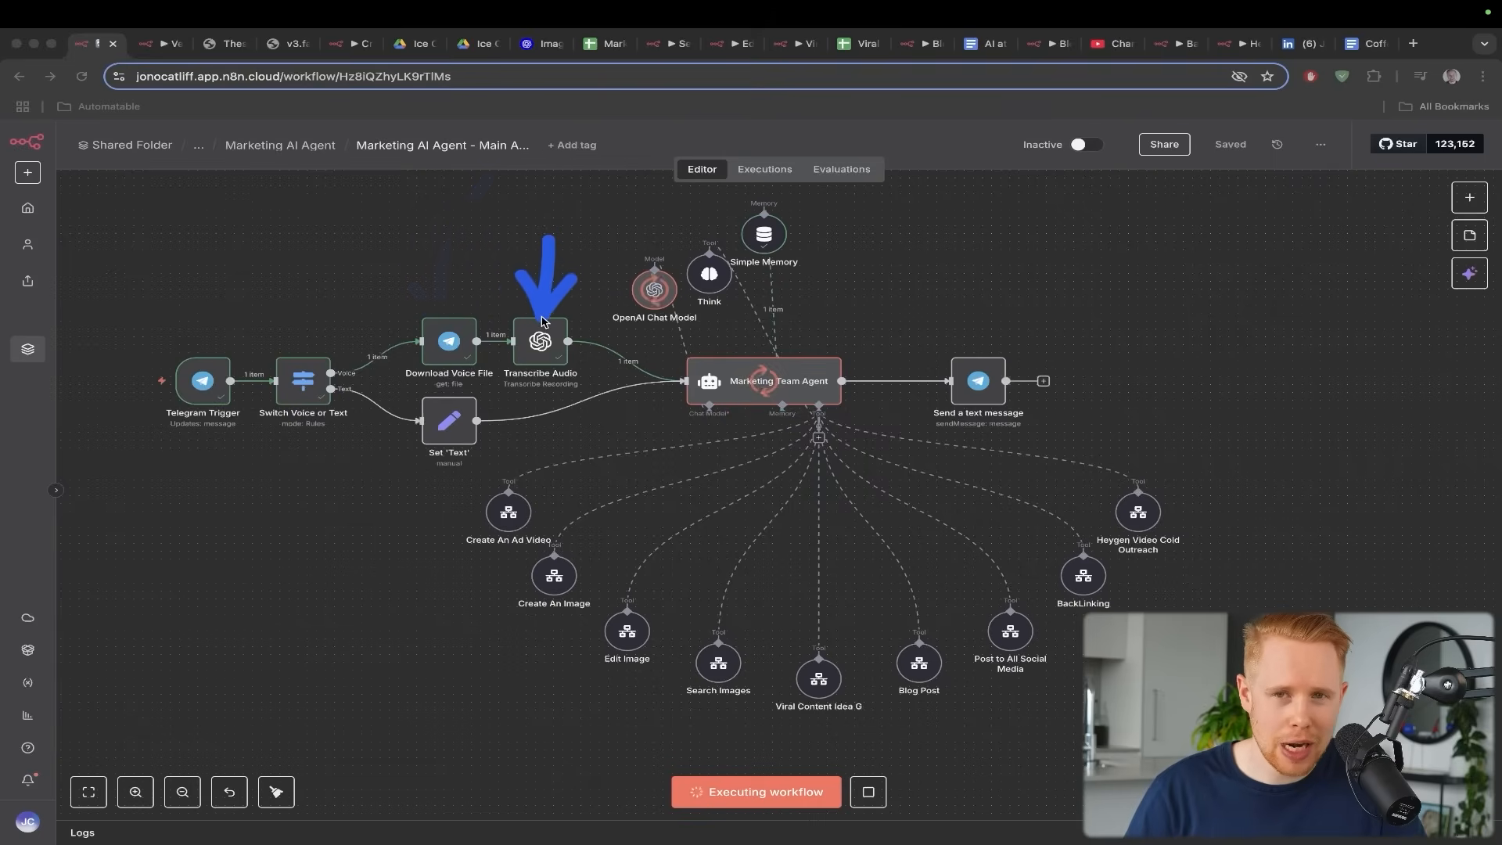
{"action": "key", "text": "ctrl+s"}
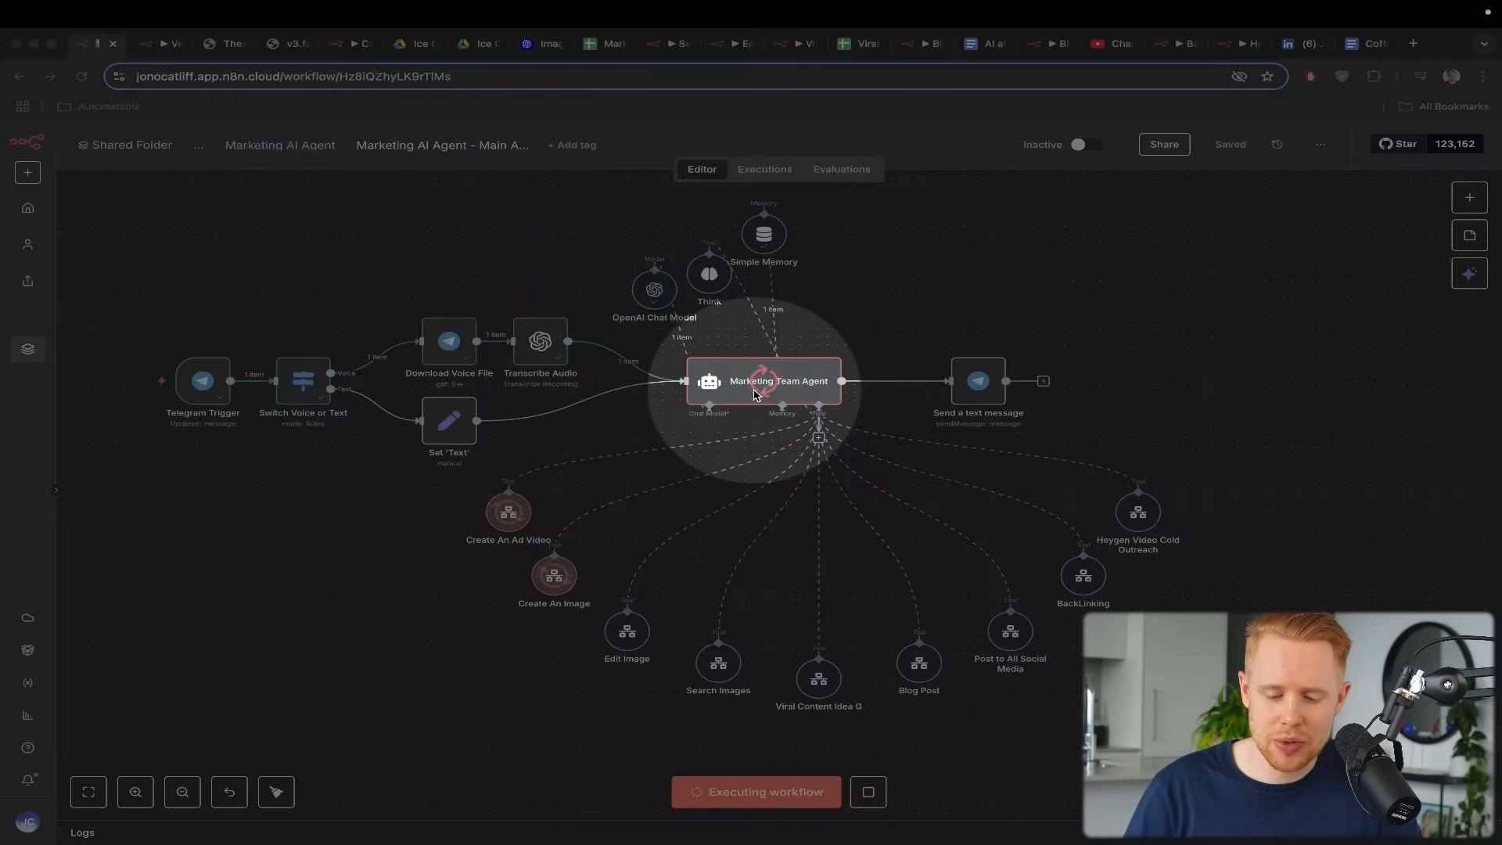
{"action": "key", "text": "ctrl+s"}
{"action": "mouse_move", "coordinate": [852, 405]}
{"action": "left_mouse_down"}
{"action": "mouse_move", "coordinate": [751, 416]}
{"action": "mouse_move", "coordinate": [513, 489]}
{"action": "mouse_move", "coordinate": [565, 495]}
{"action": "left_mouse_up"}
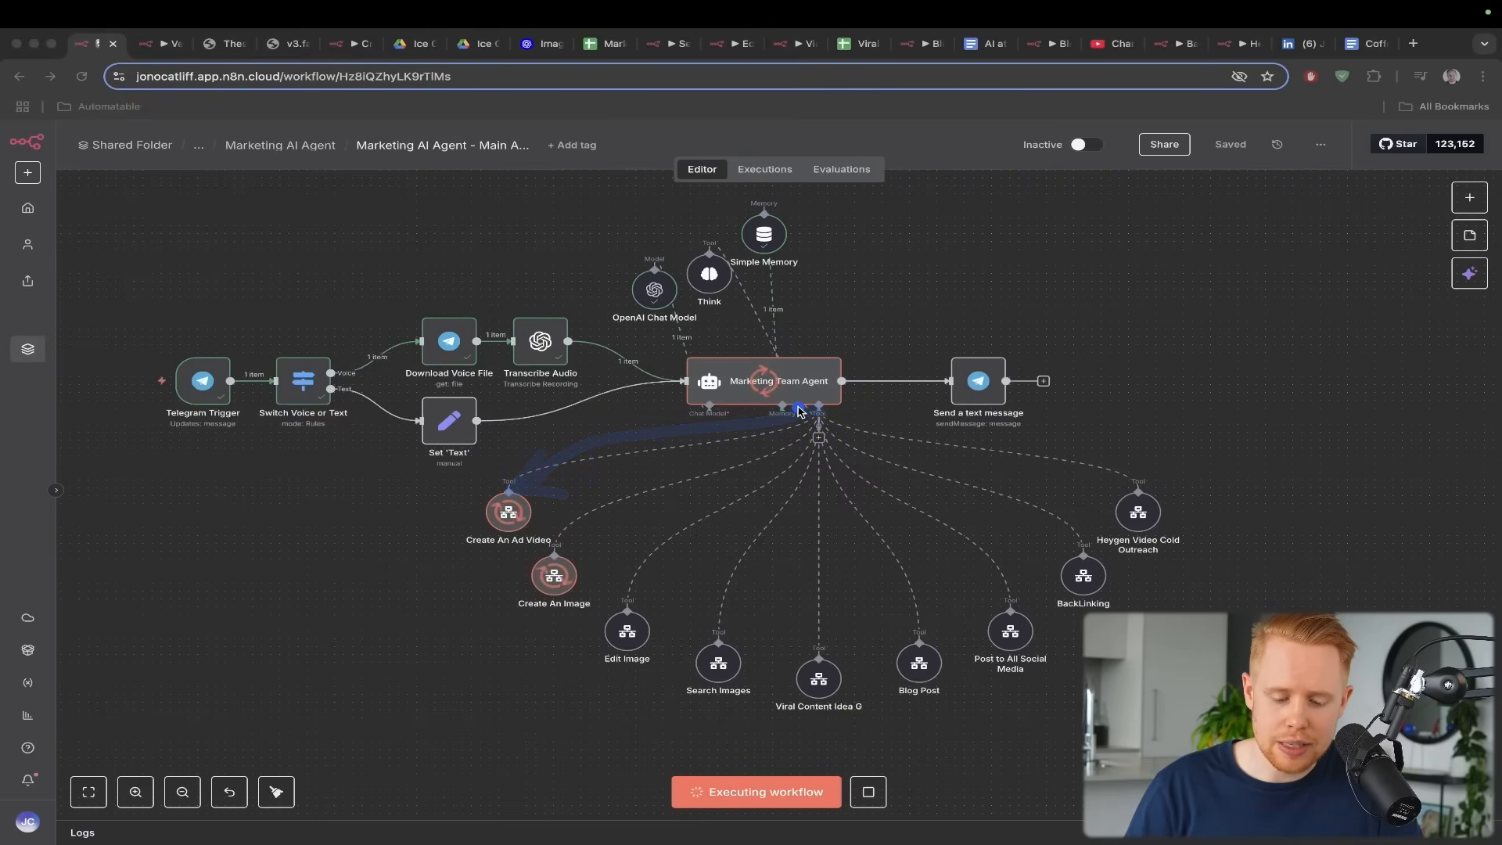
{"action": "mouse_move", "coordinate": [798, 409]}
{"action": "left_mouse_down"}
{"action": "mouse_move", "coordinate": [763, 414]}
{"action": "mouse_move", "coordinate": [557, 544]}
{"action": "mouse_move", "coordinate": [601, 512]}
{"action": "left_mouse_up"}
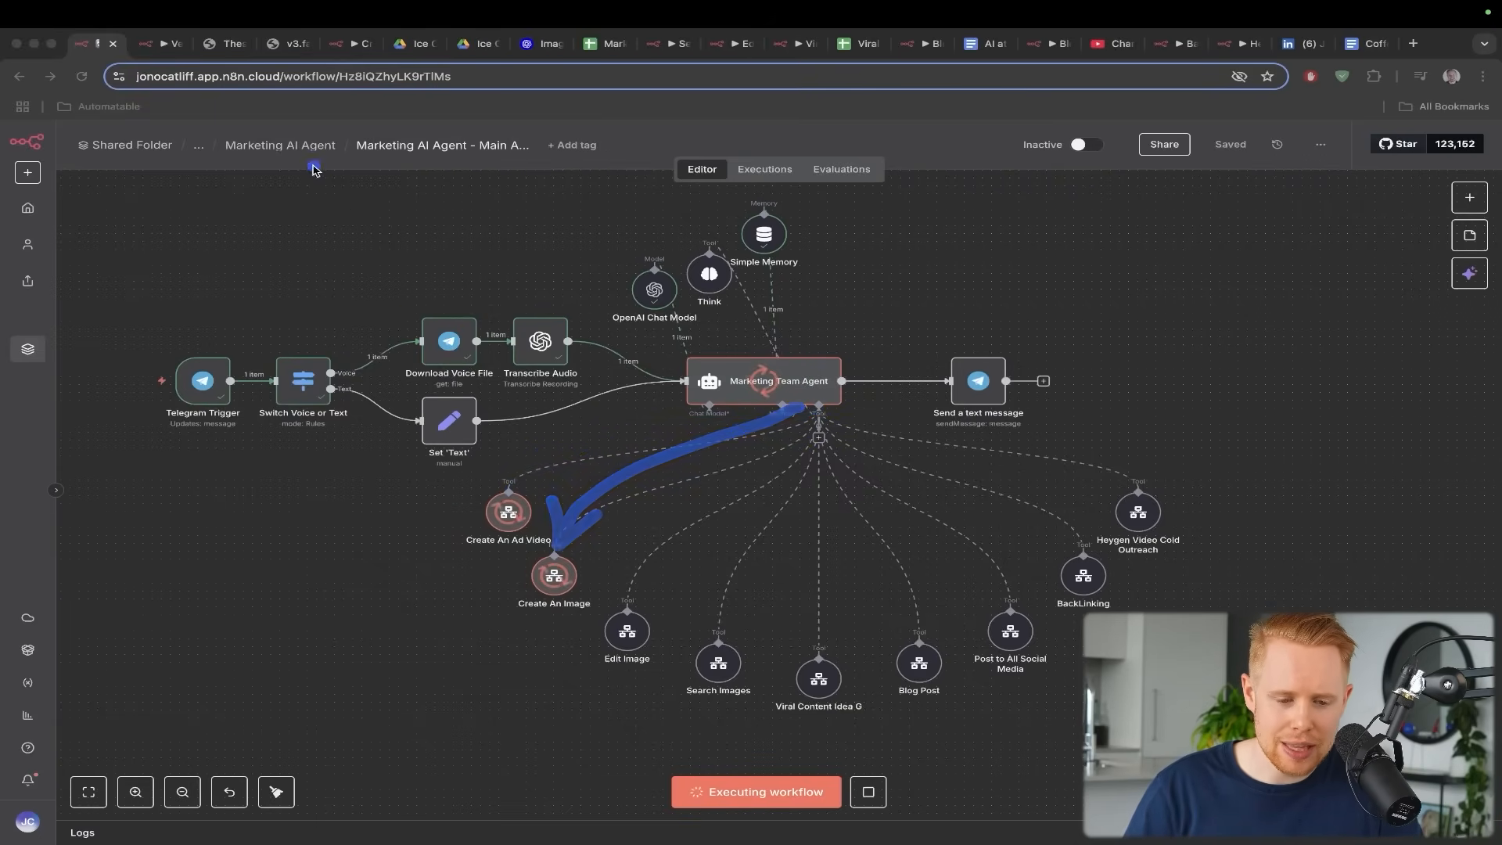
Open the sample steak video and play it
{"action": "left_click", "coordinate": [282, 48]}
{"action": "left_click", "coordinate": [342, 653]}
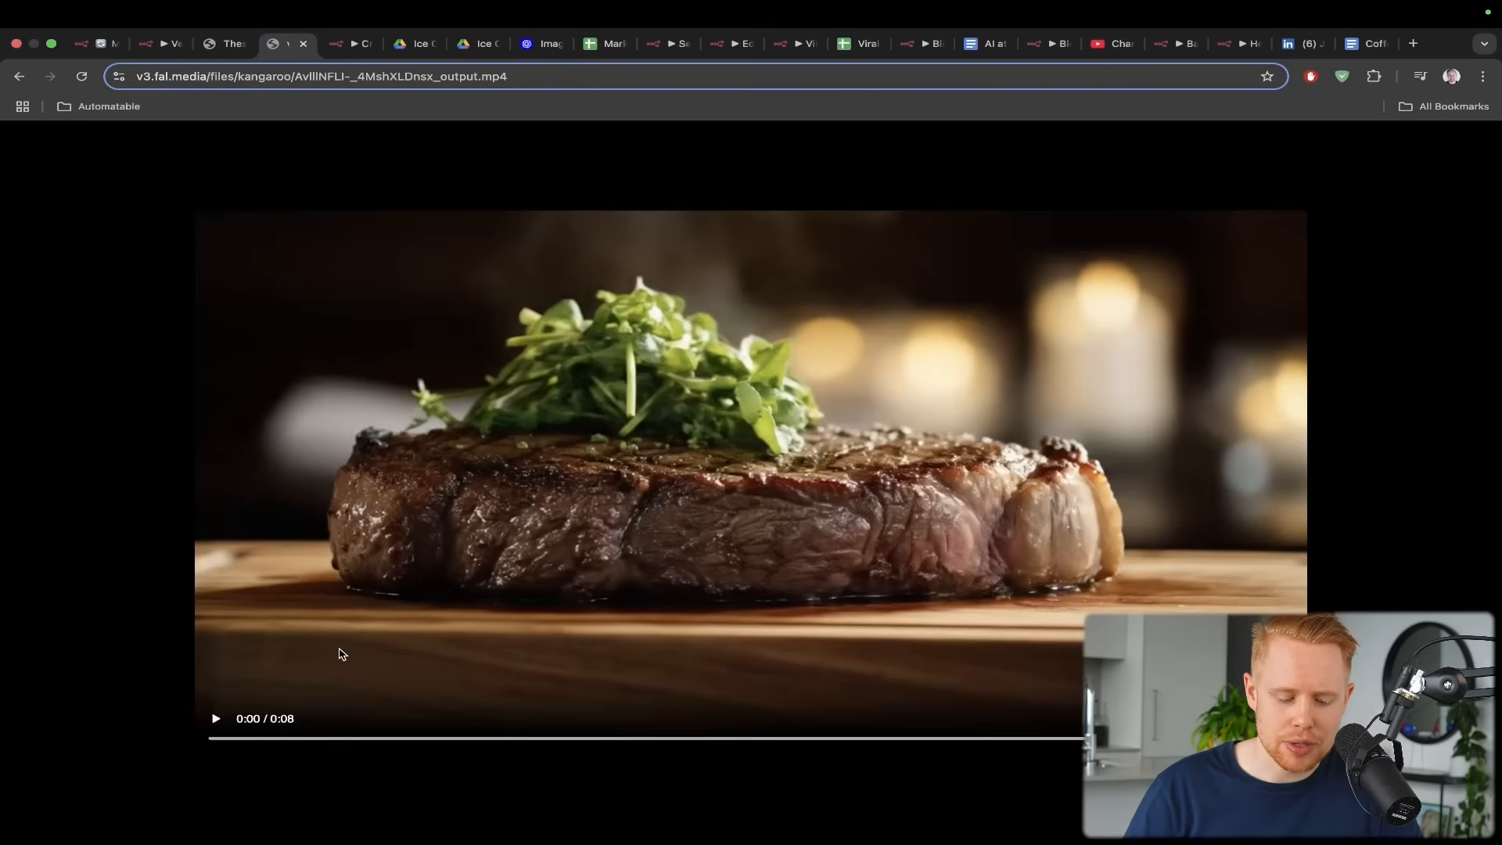
{"action": "left_click", "coordinate": [317, 664]}
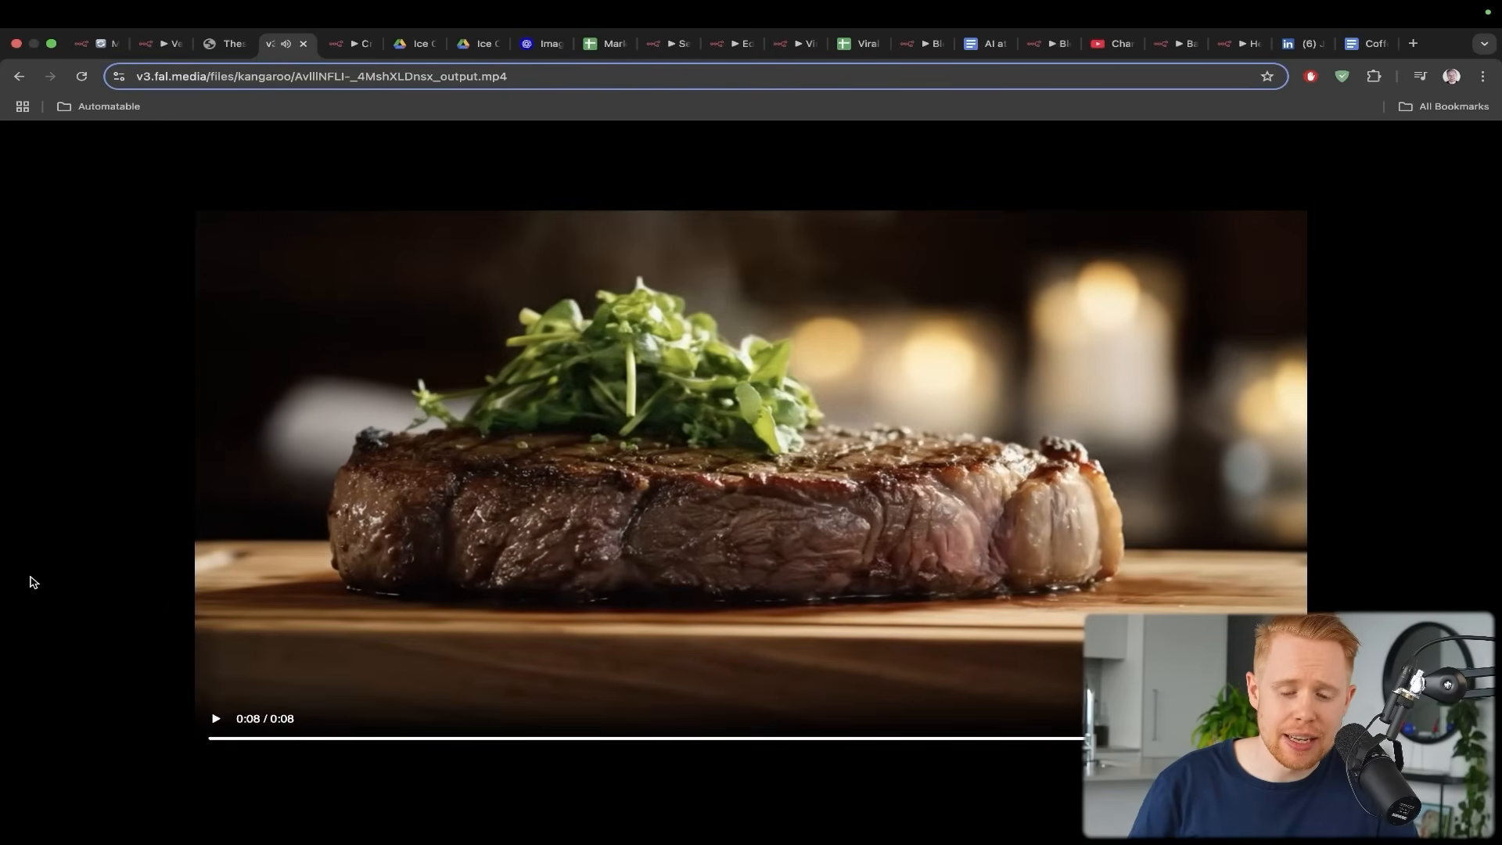
Watch the downloaded "These 3 Jobs Feel Fake" sample video and pause it partway through
{"action": "key", "text": "ctrl+shift+Tab"}
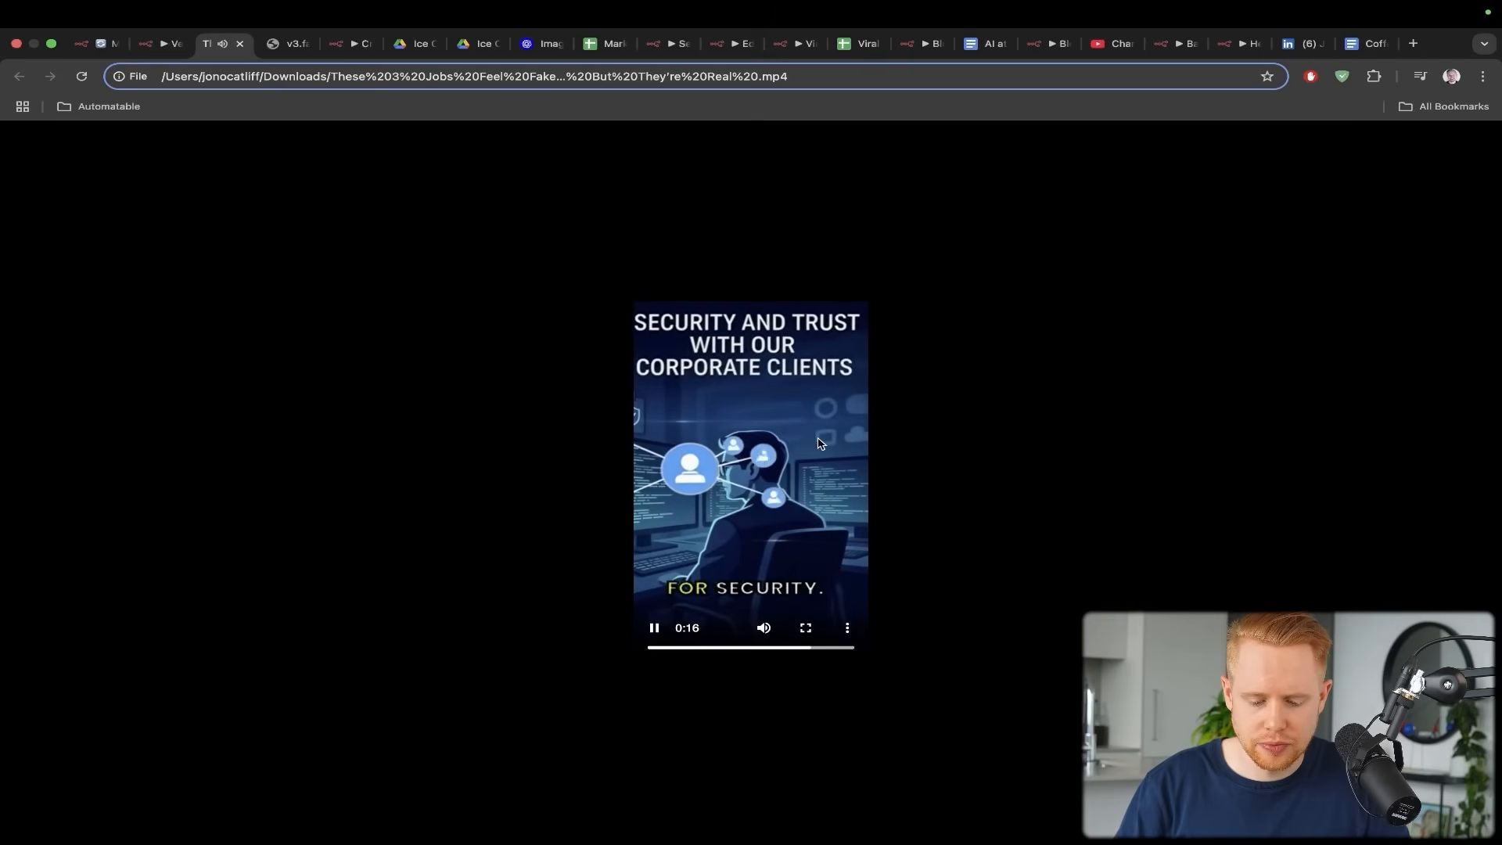
{"action": "left_click", "coordinate": [820, 416]}
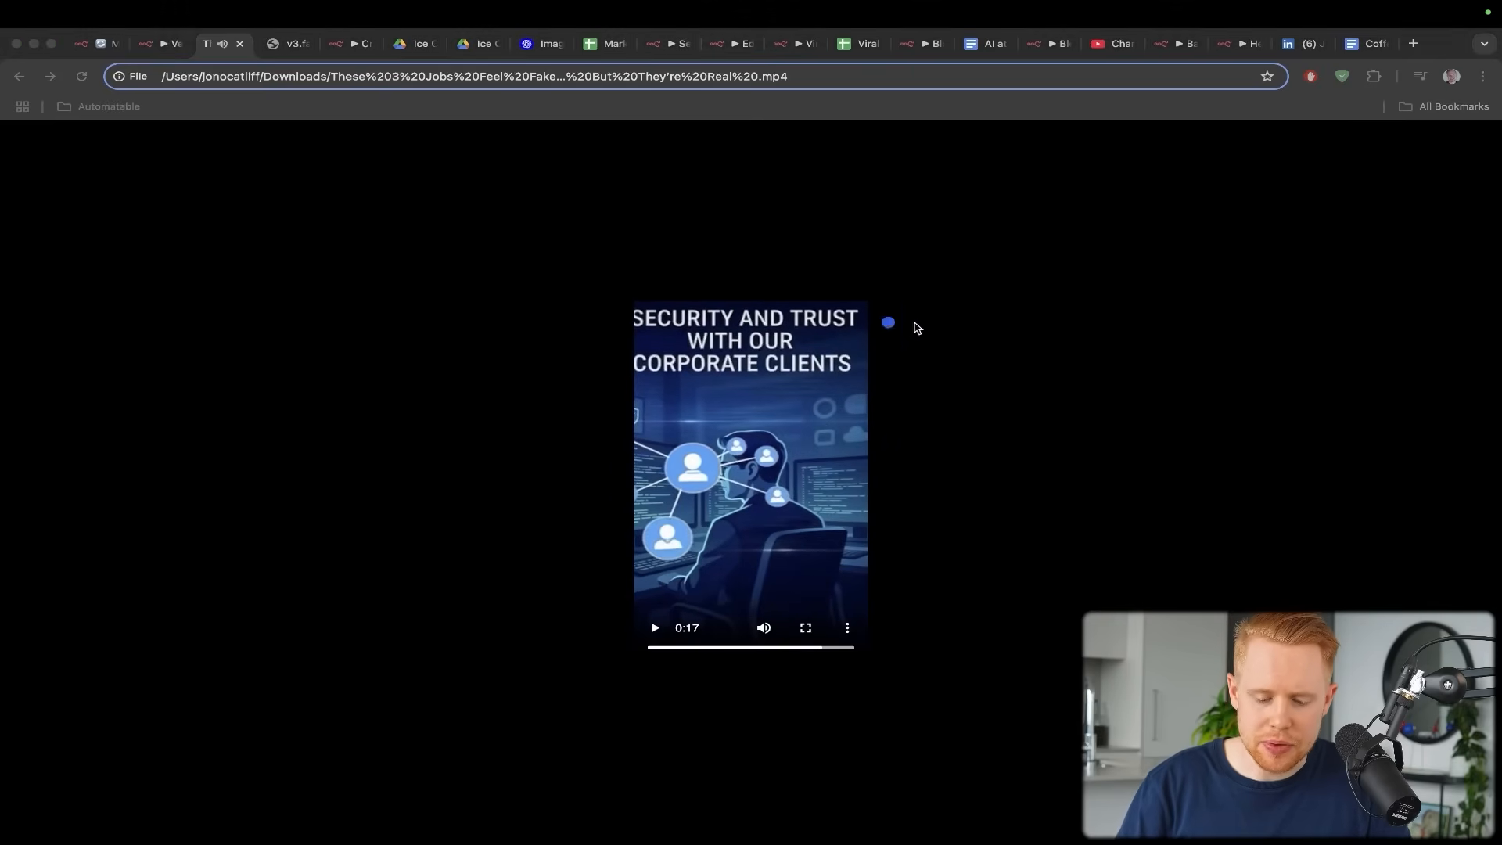
{"action": "mouse_move", "coordinate": [919, 327]}
{"action": "left_mouse_down"}
{"action": "mouse_move", "coordinate": [900, 567]}
{"action": "mouse_move", "coordinate": [753, 609]}
{"action": "left_mouse_up"}
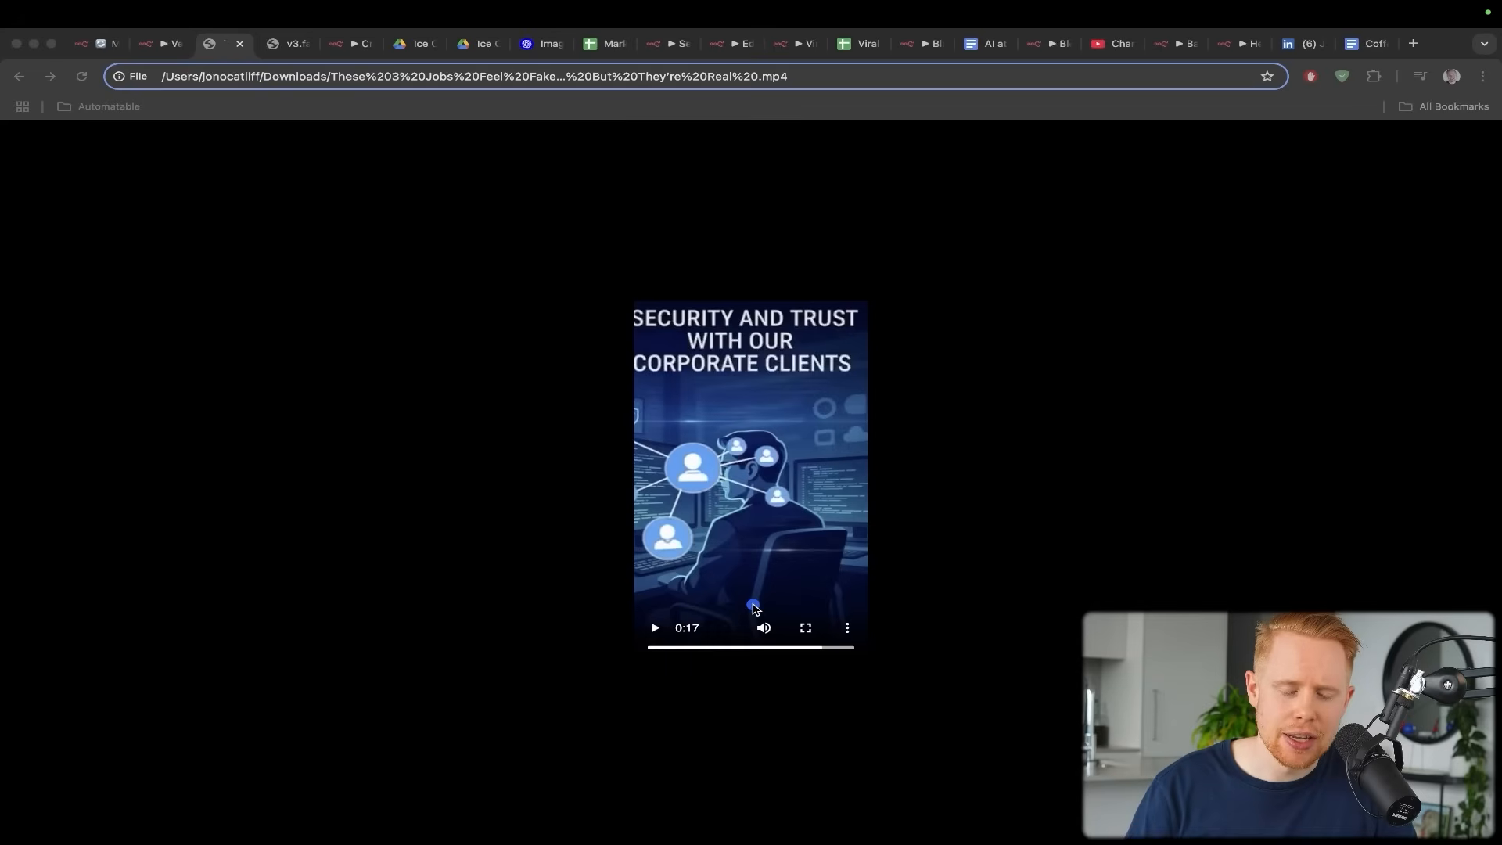
{"action": "key", "text": "Escape"}
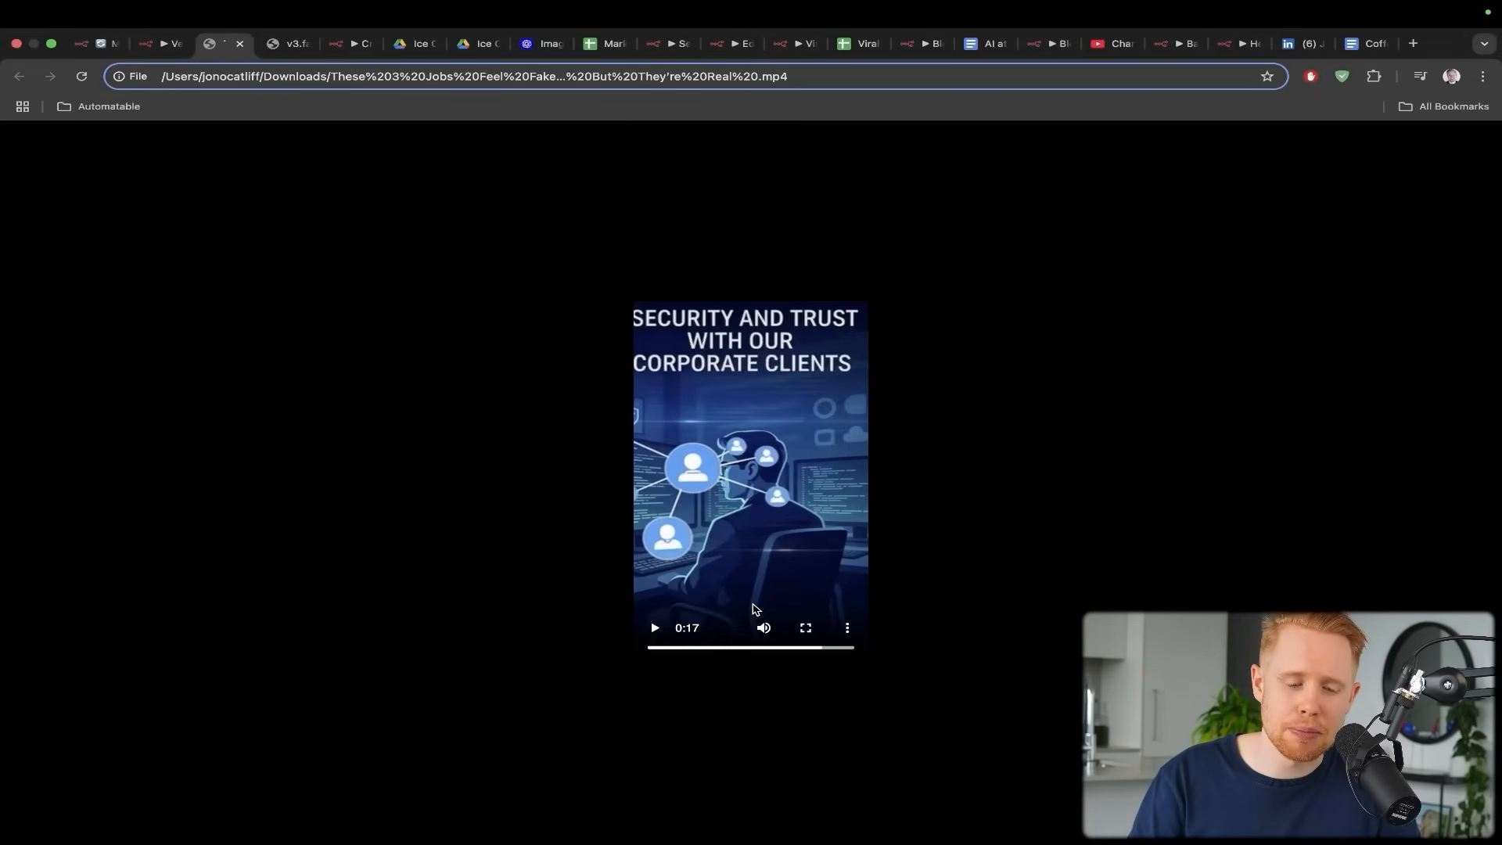
View the ice cream cone image in Google Drive and browse OpenAI's gpt-image-1 gallery
{"action": "left_click", "coordinate": [413, 44]}
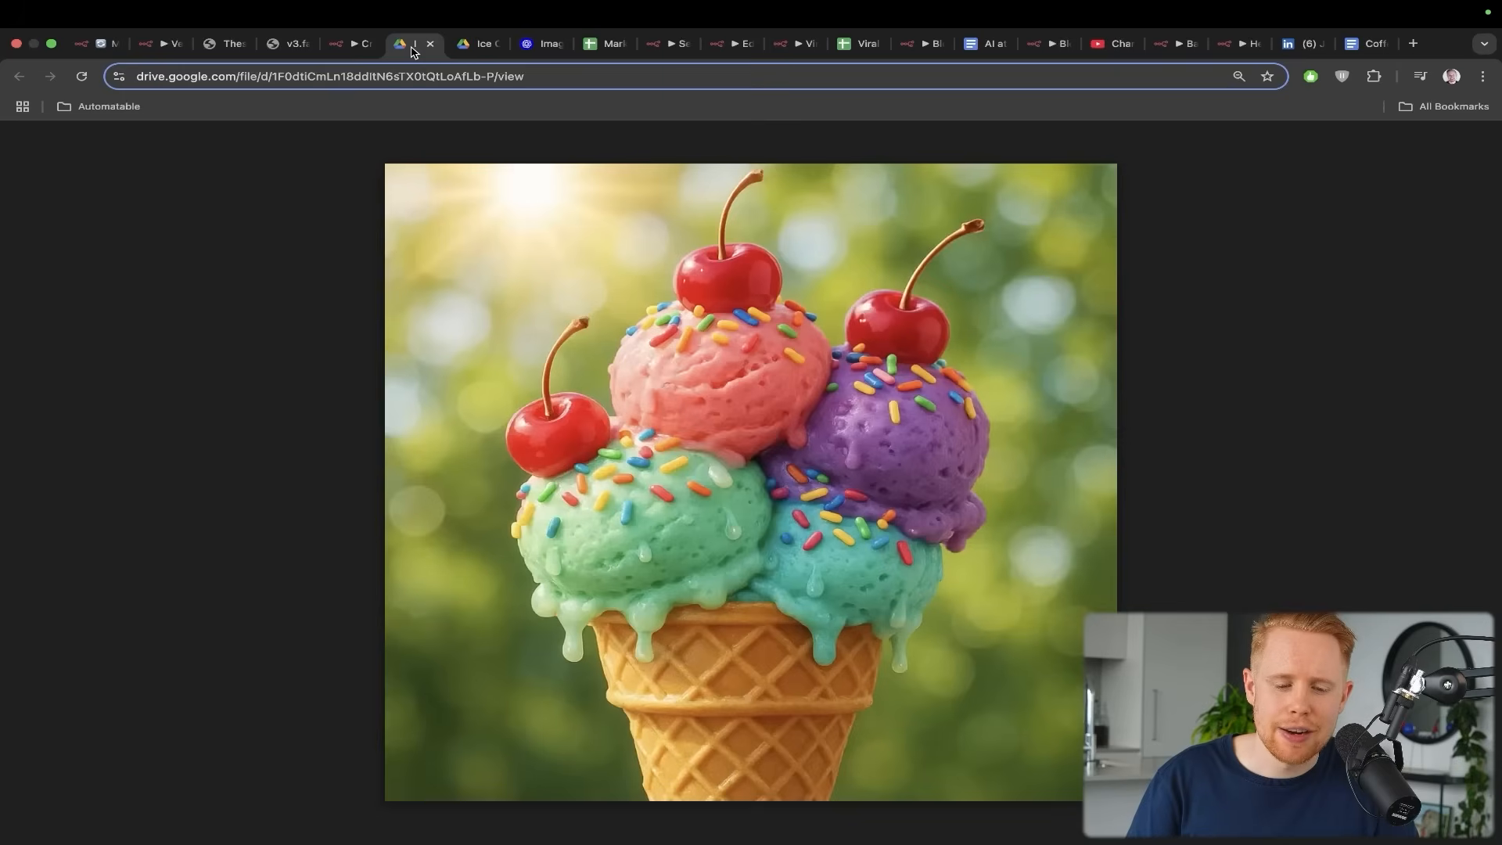
{"action": "mouse_move", "coordinate": [587, 119]}
{"action": "left_mouse_down"}
{"action": "mouse_move", "coordinate": [563, 201]}
{"action": "mouse_move", "coordinate": [619, 362]}
{"action": "left_mouse_up"}
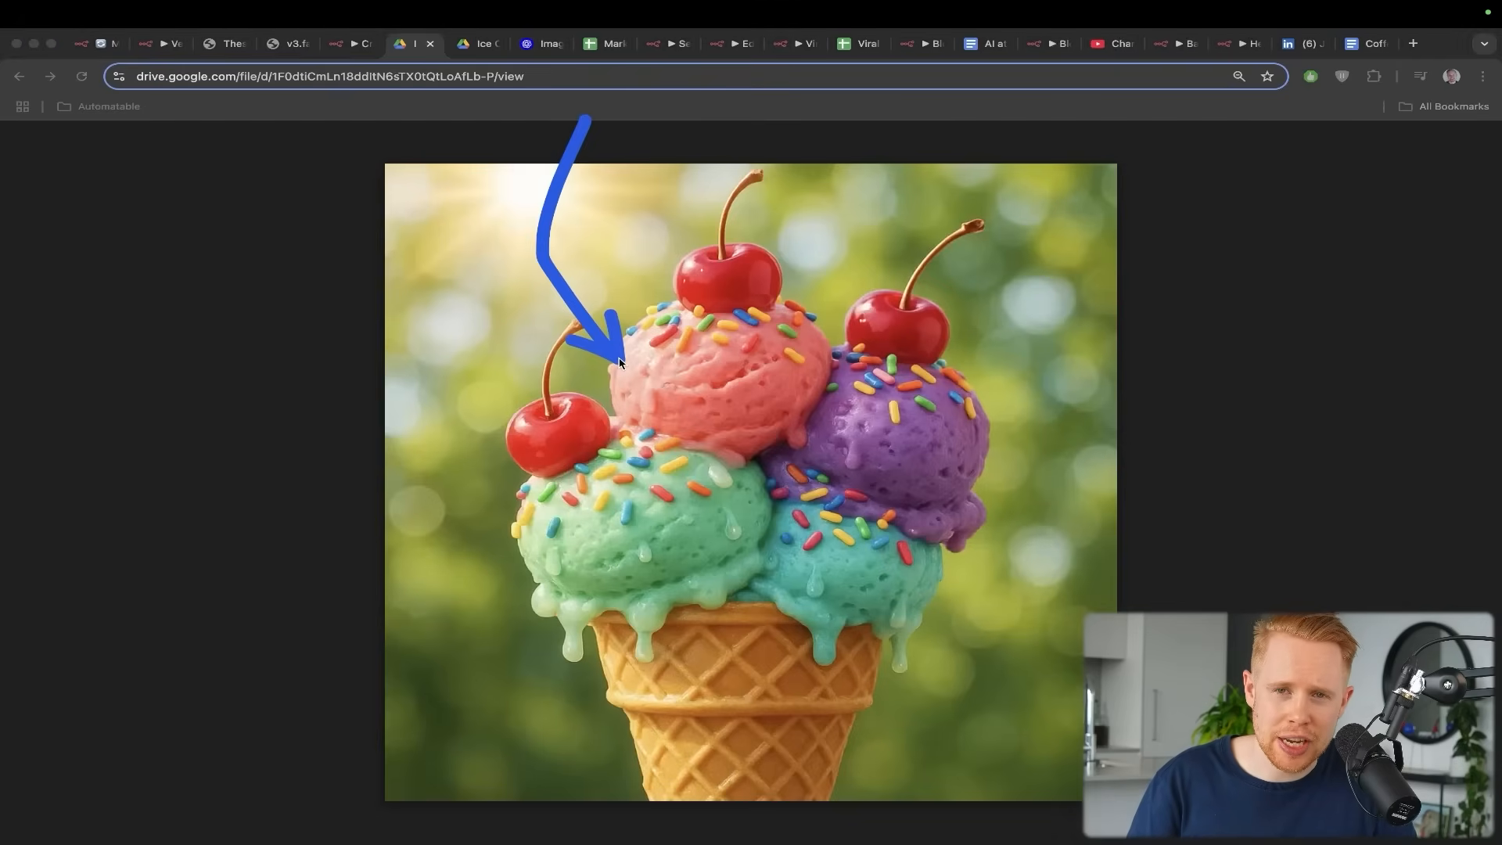
{"action": "left_click", "coordinate": [536, 44]}
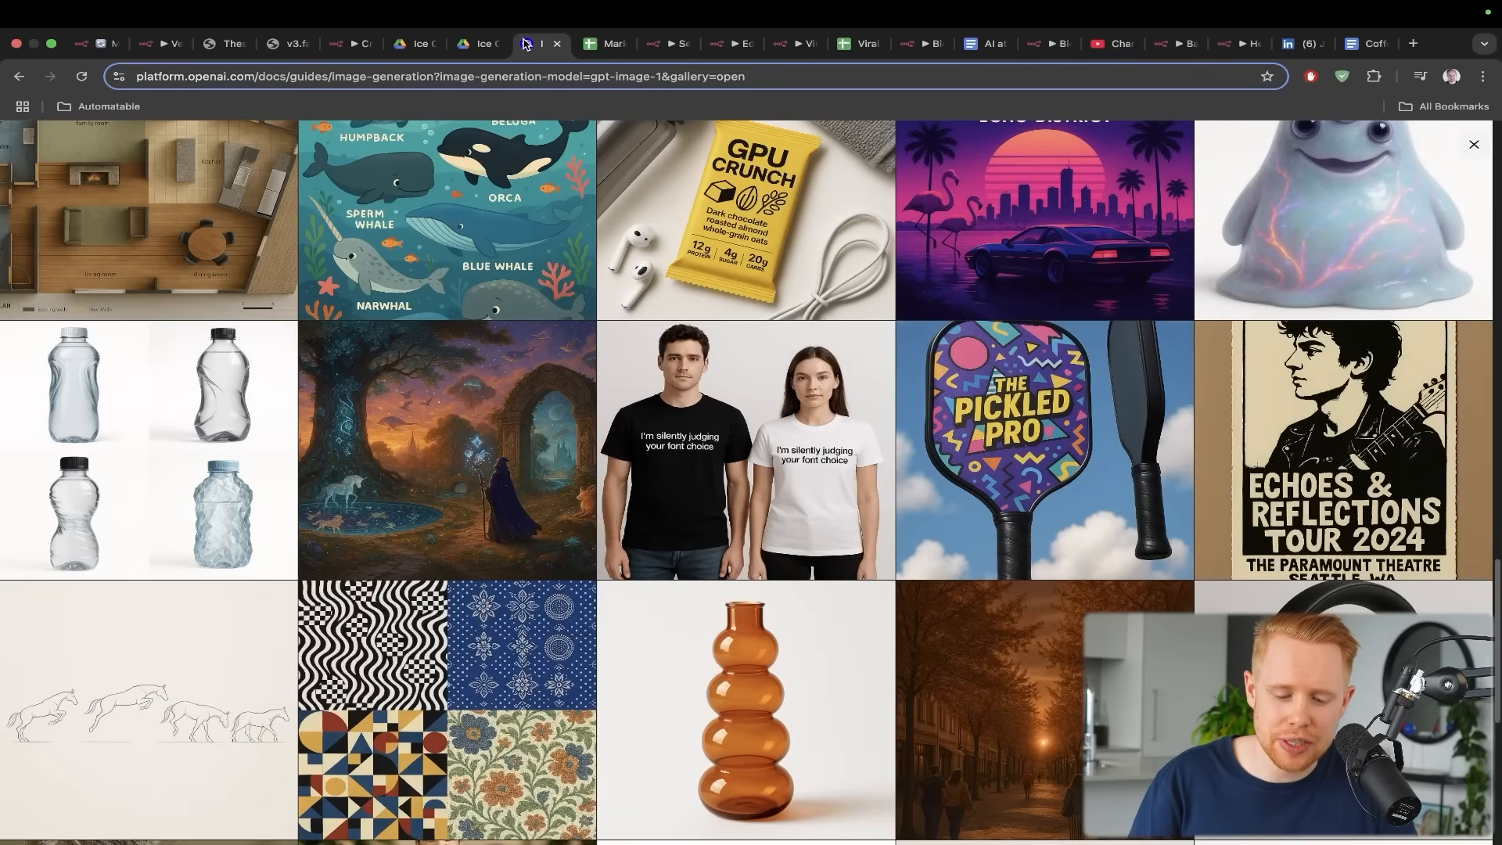
{"action": "scroll", "coordinate": [721, 334], "scroll_direction": "up", "scroll_amount": 6}
{"action": "scroll", "coordinate": [721, 334], "scroll_direction": "up", "scroll_amount": 10}
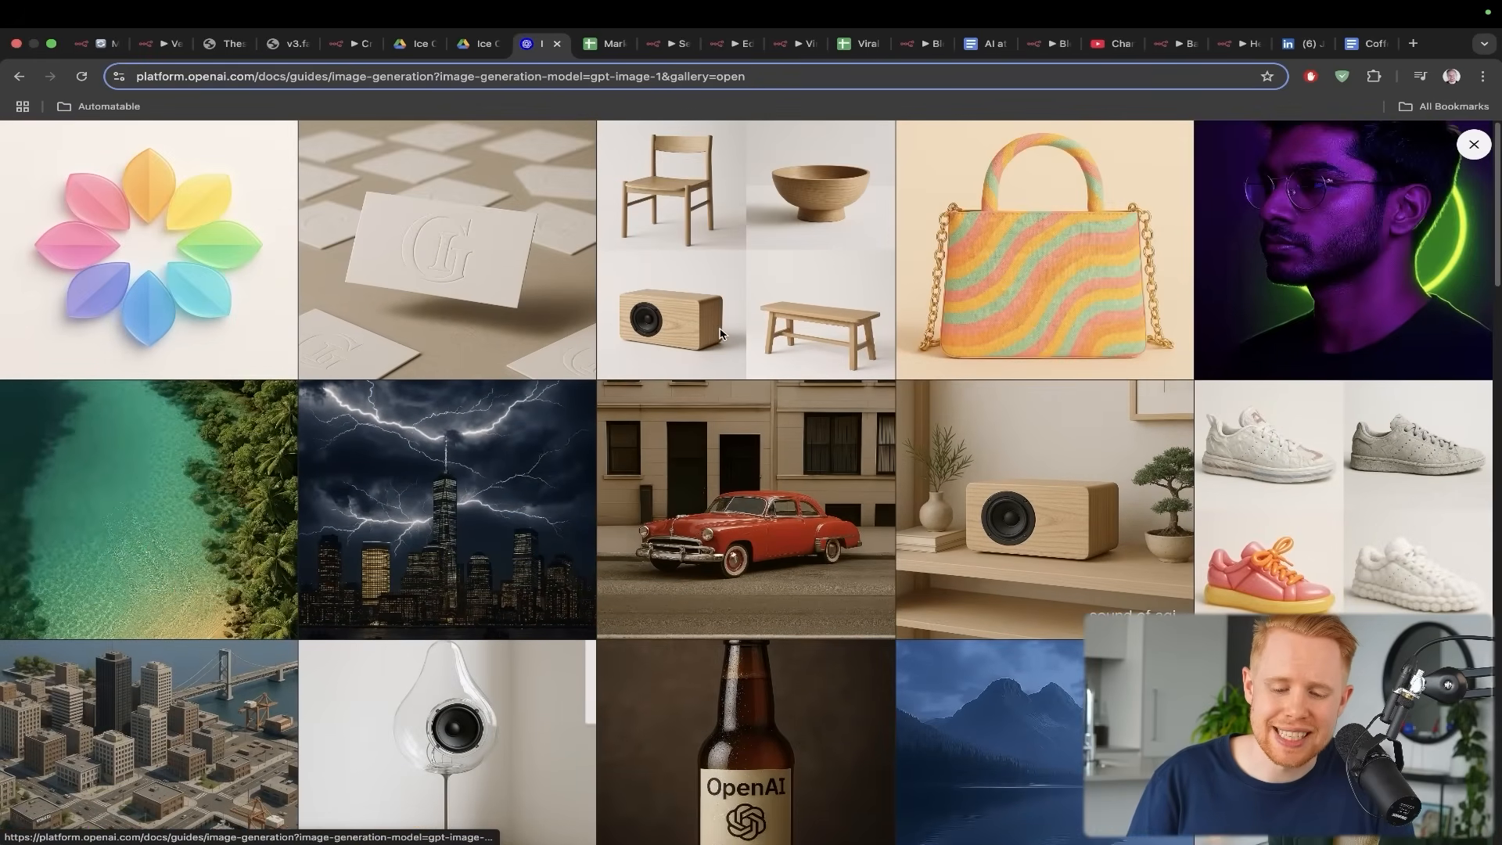
{"action": "scroll", "coordinate": [720, 334], "scroll_direction": "down", "scroll_amount": 10}
Check the workflow run through to Send a text message, then view the generated Bean Bliss grand opening image enlarged in Telegram
{"action": "key", "text": "super+1"}
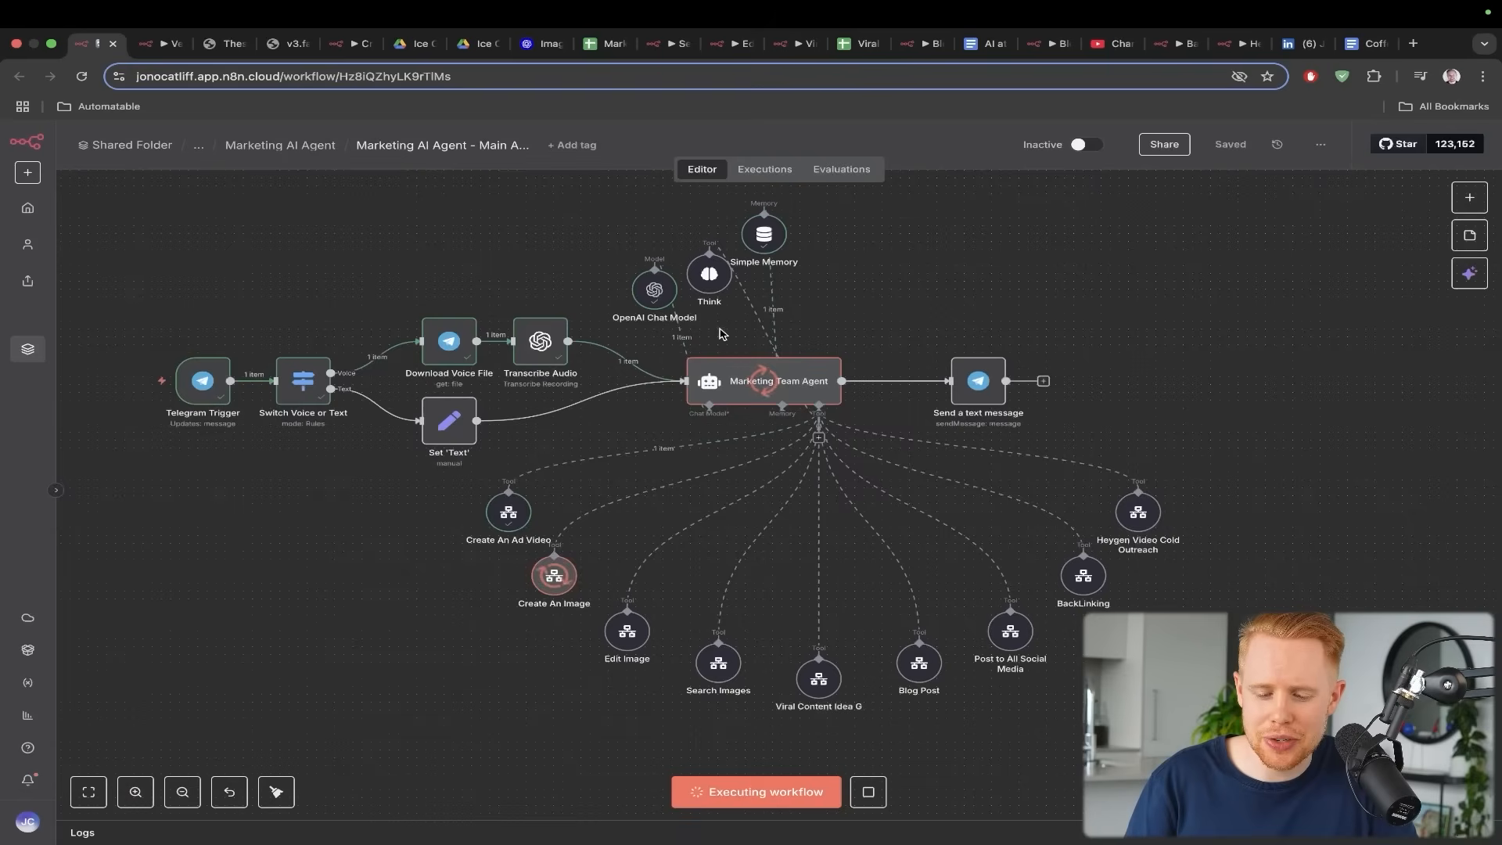
{"action": "mouse_move", "coordinate": [936, 239]}
{"action": "left_mouse_down"}
{"action": "mouse_move", "coordinate": [802, 336]}
{"action": "mouse_move", "coordinate": [790, 363]}
{"action": "left_mouse_up"}
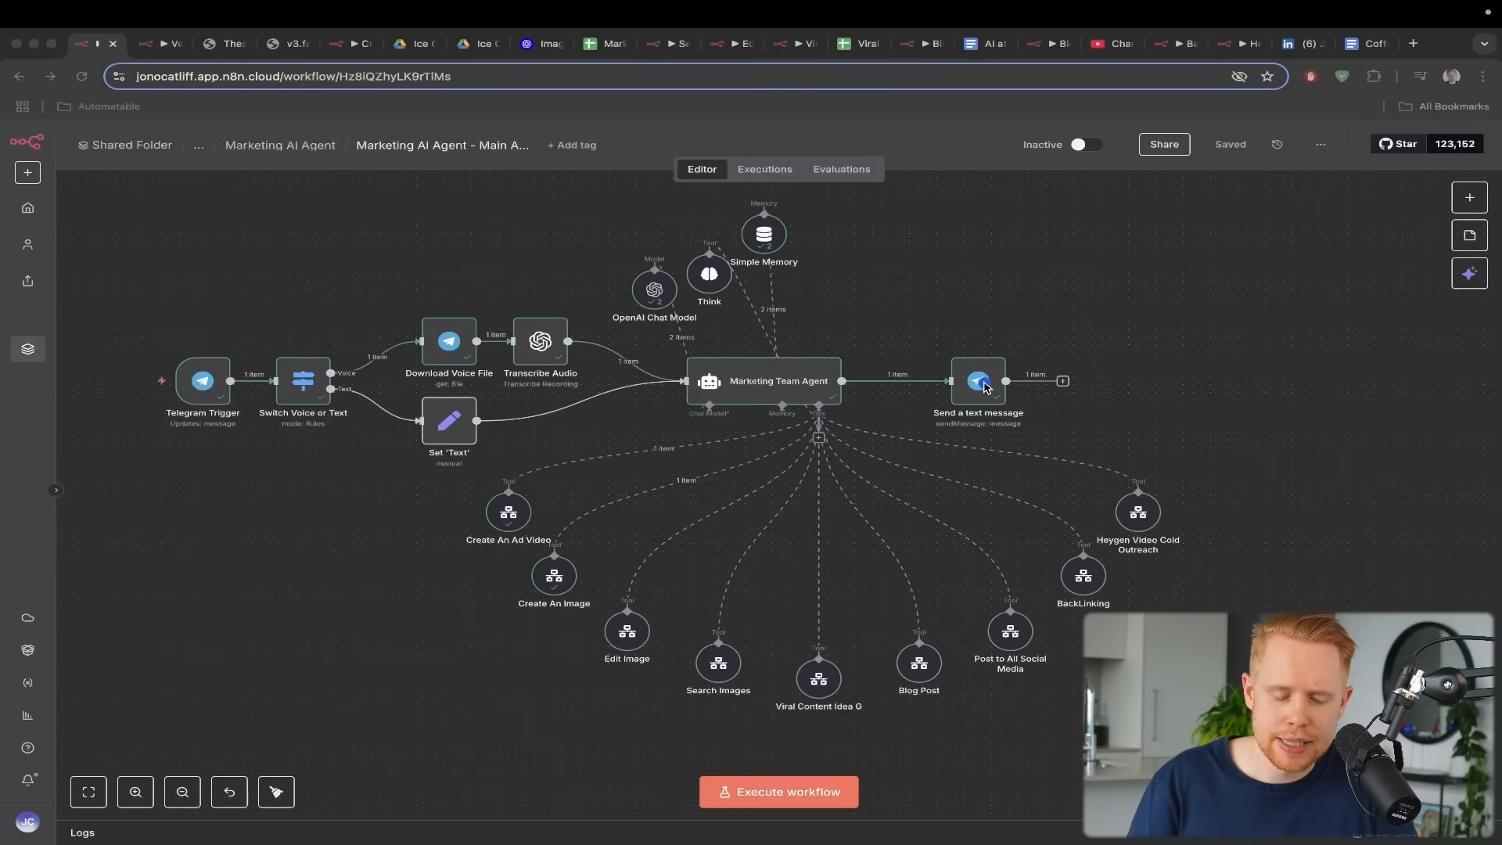
{"action": "key", "text": "super+Tab"}
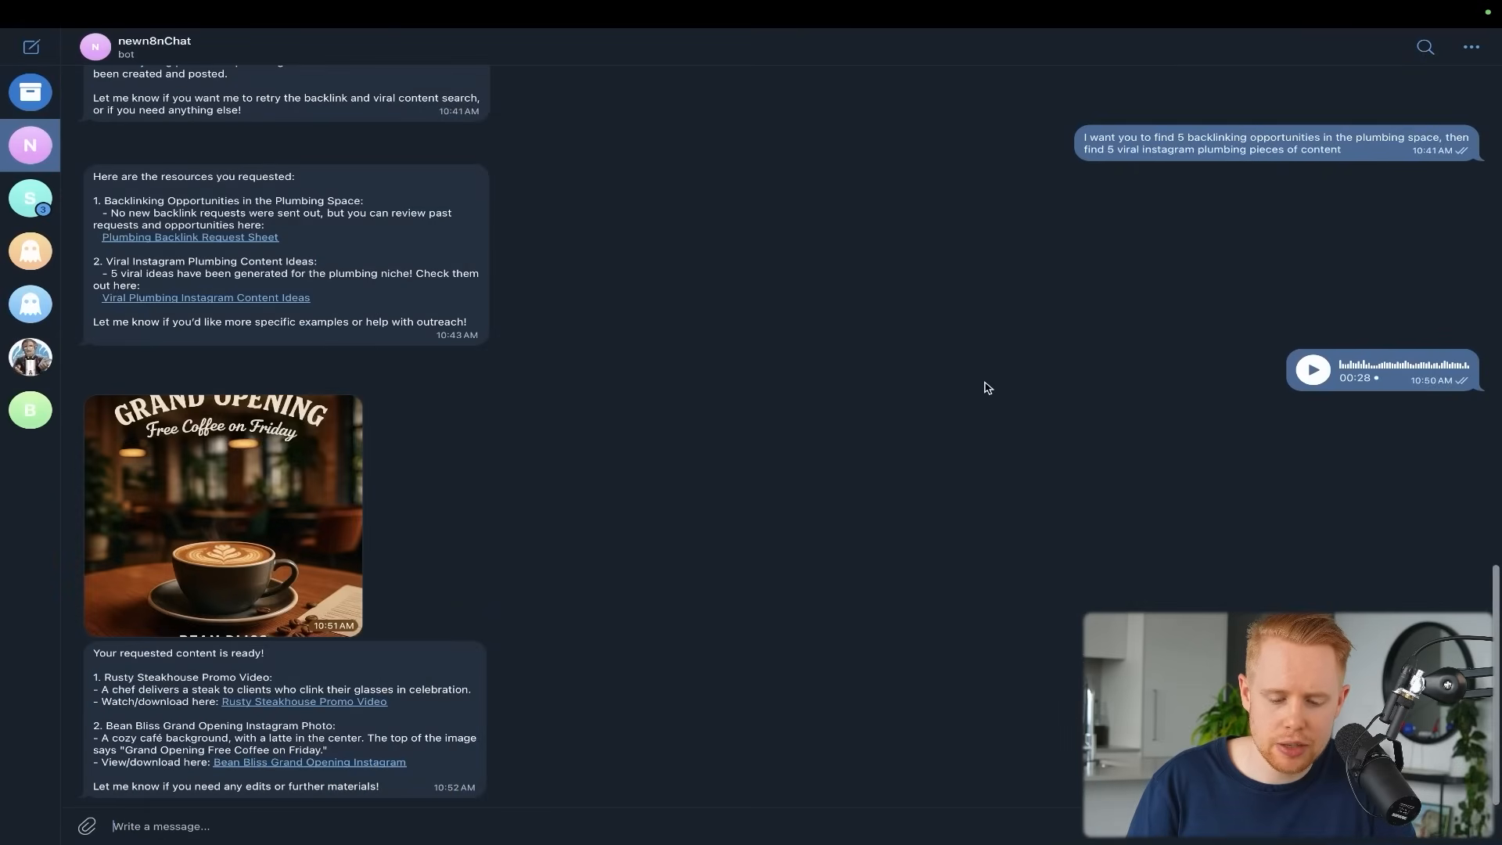
{"action": "left_click", "coordinate": [329, 481]}
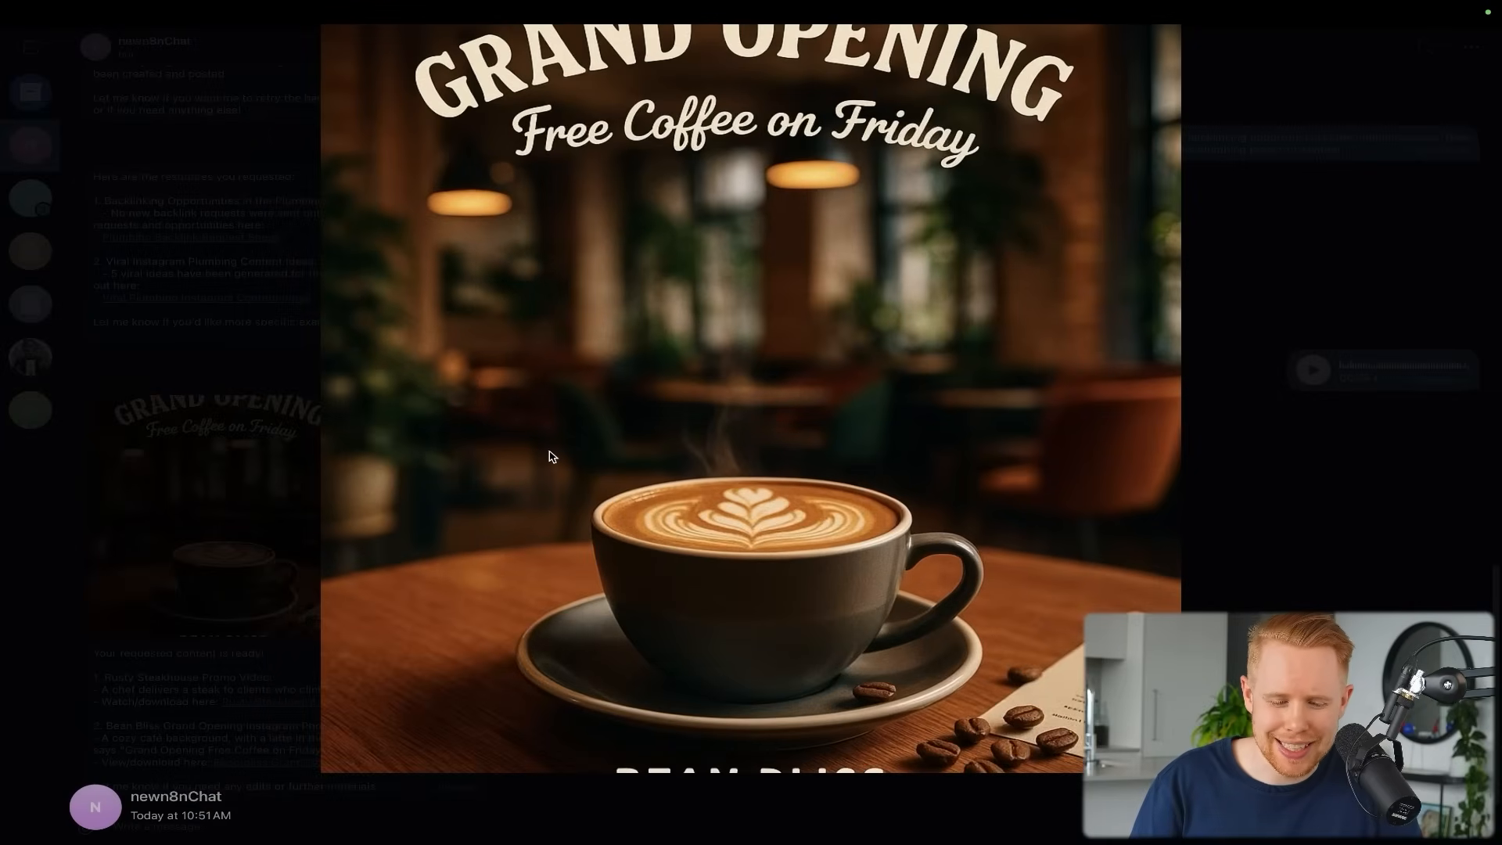
{"action": "scroll", "coordinate": [837, 362], "scroll_direction": "down", "scroll_amount": 2}
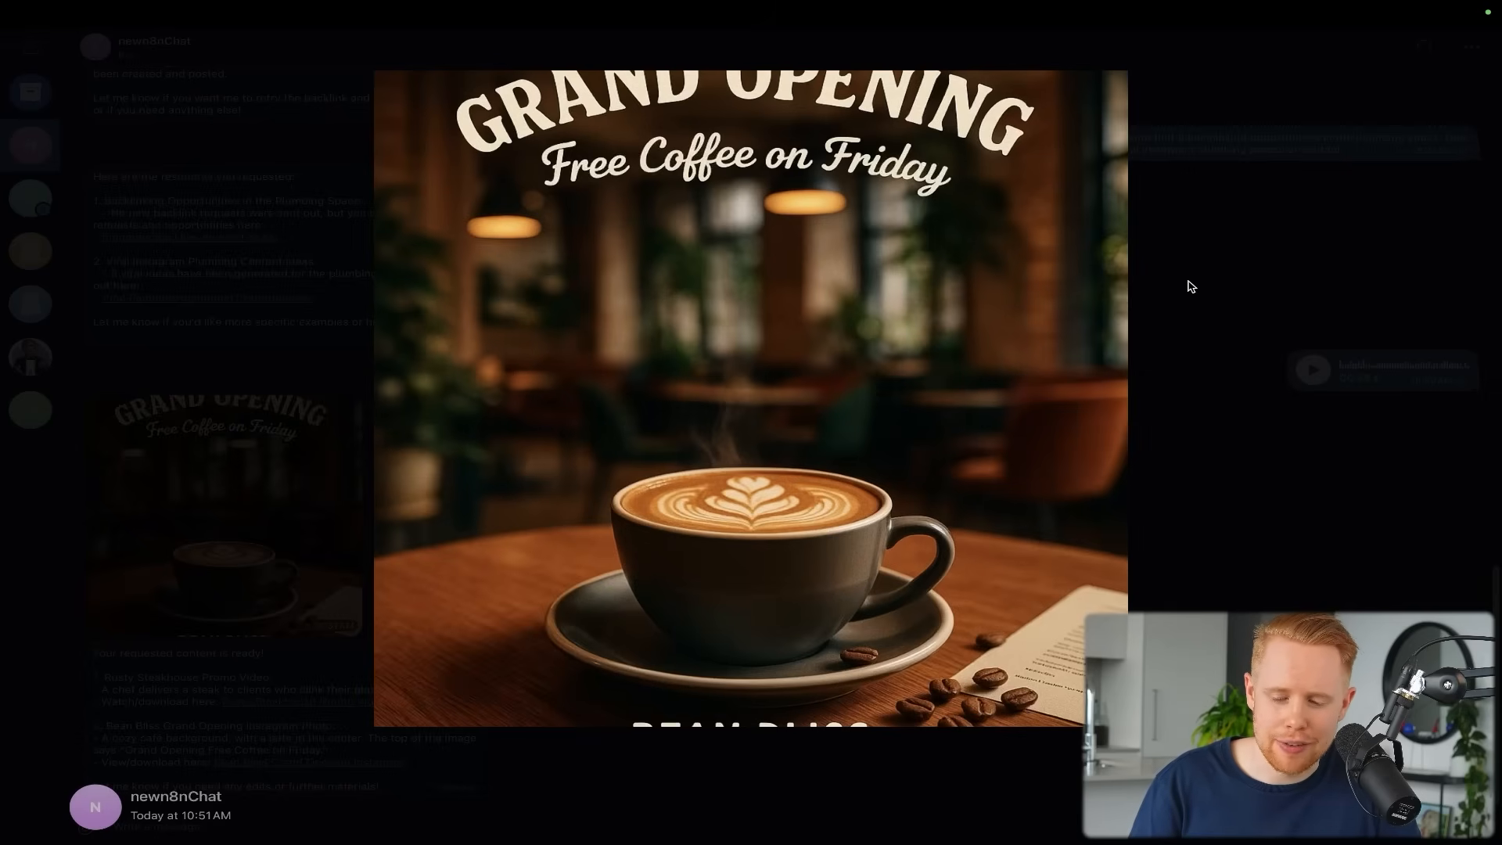
{"action": "left_click", "coordinate": [1190, 286]}
Open the Rusty Steakhouse Promo Video link from the bot's reply in the browser and play the video
{"action": "left_click", "coordinate": [260, 702]}
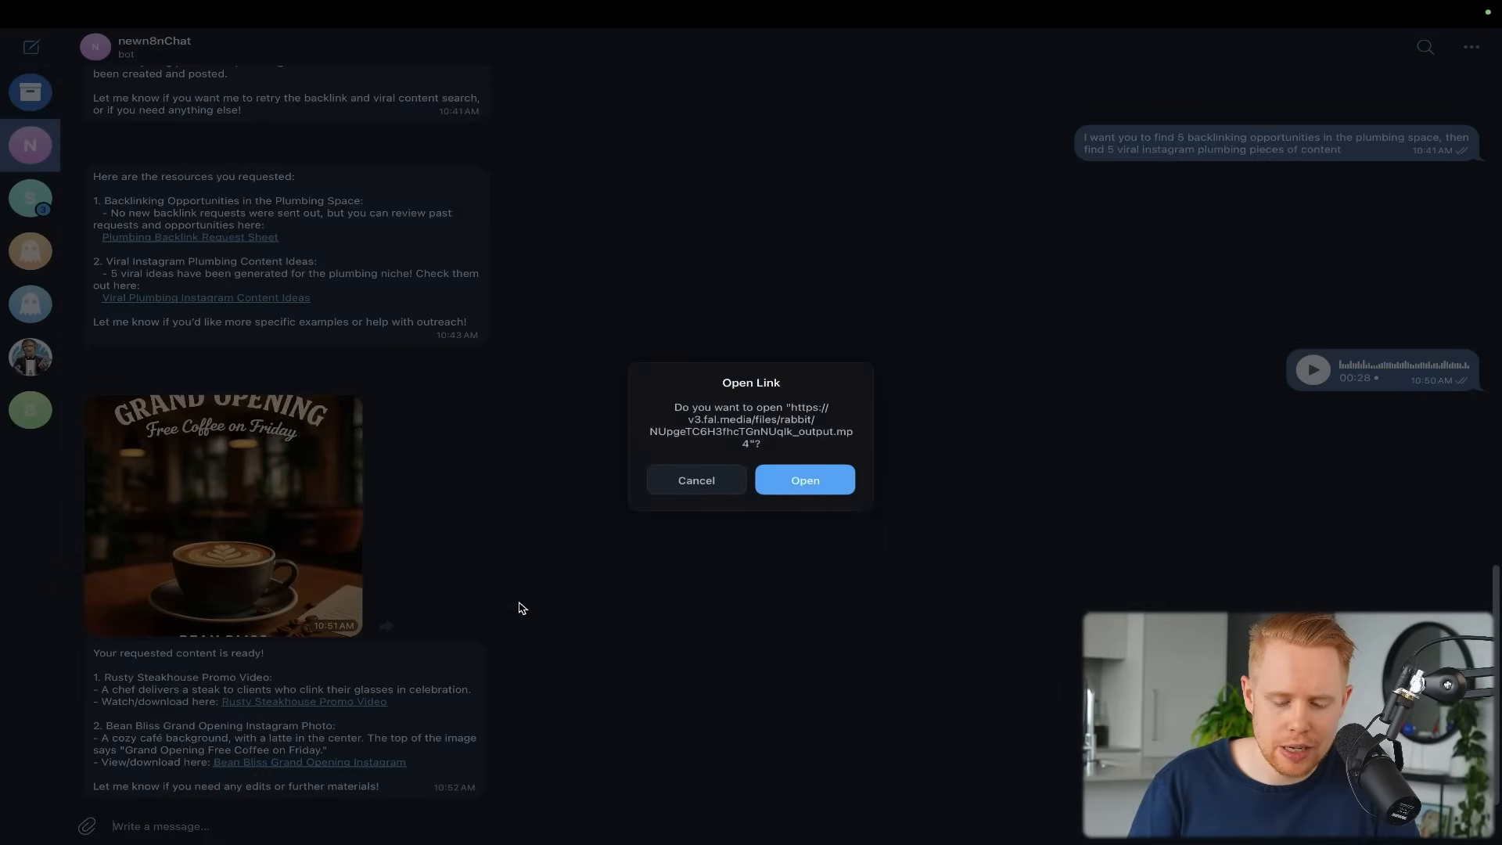
{"action": "left_click", "coordinate": [777, 489]}
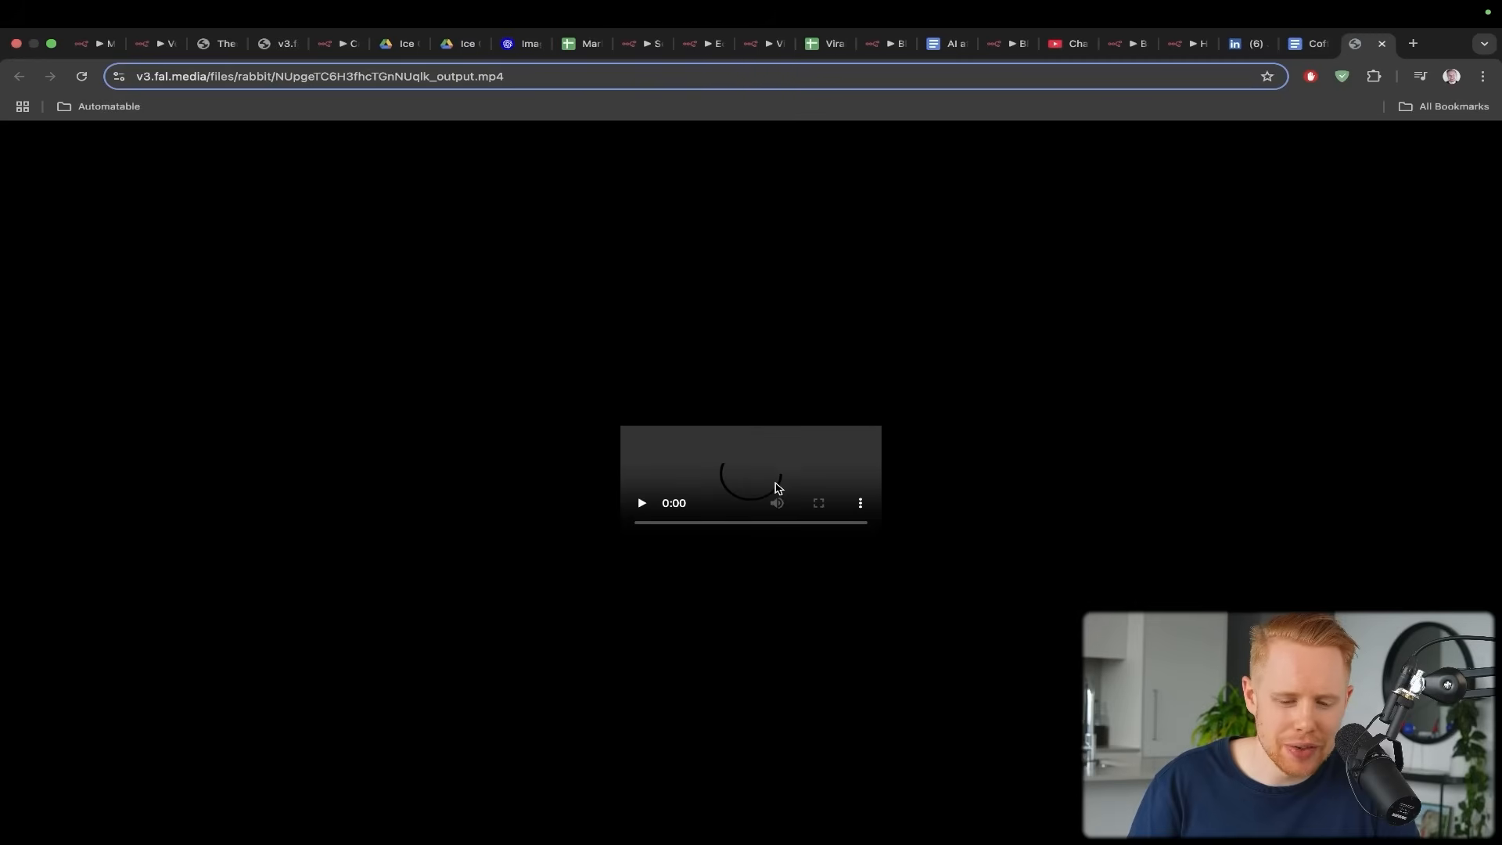
{"action": "left_click", "coordinate": [642, 505]}
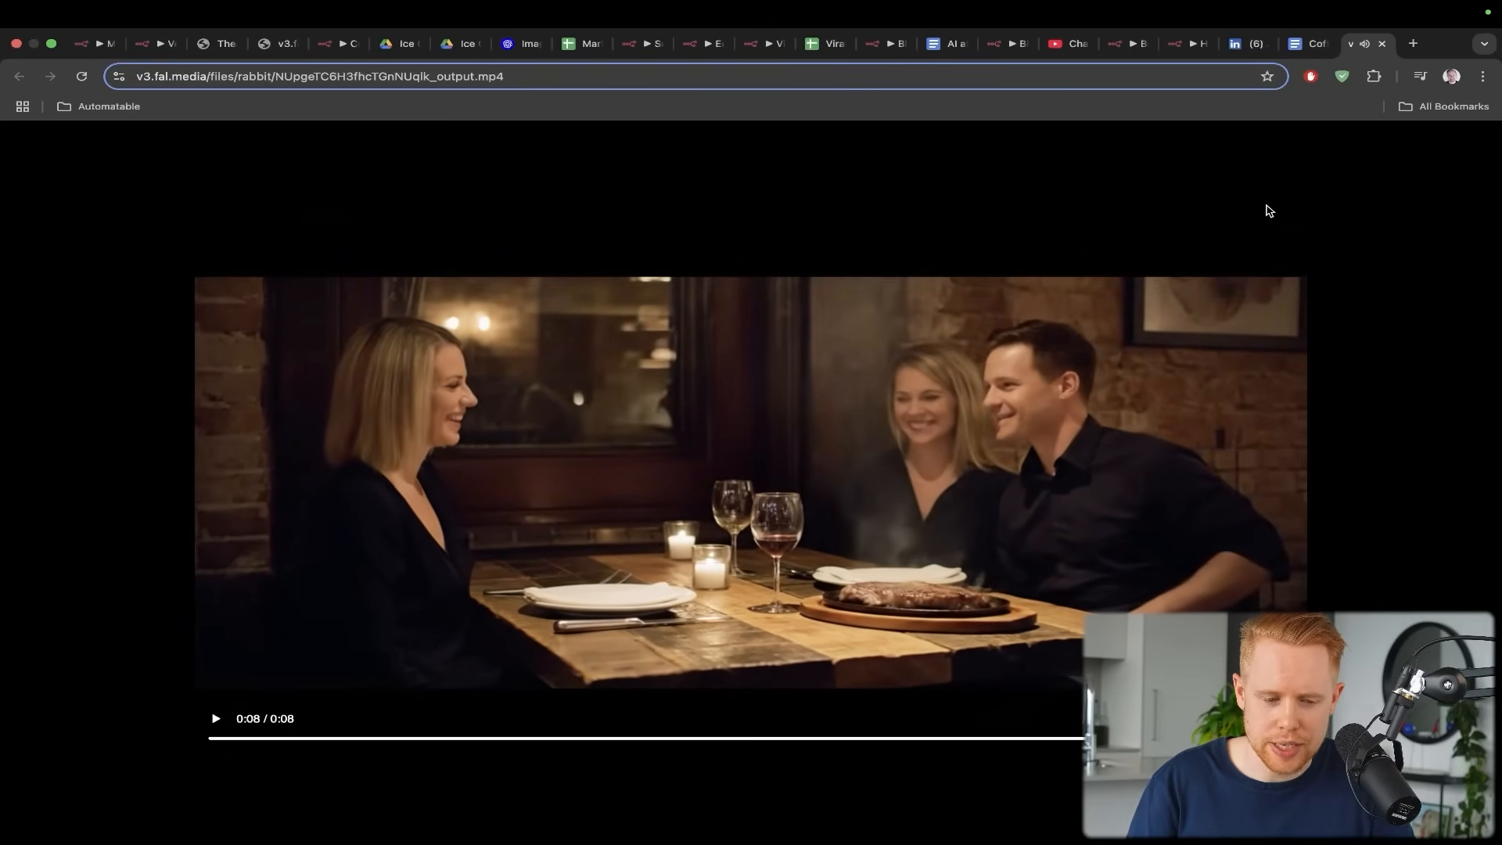
Return to the workflow and review the Create An Image and Edit Image tools connected to the Marketing Team Agent
{"action": "key", "text": "super+1"}
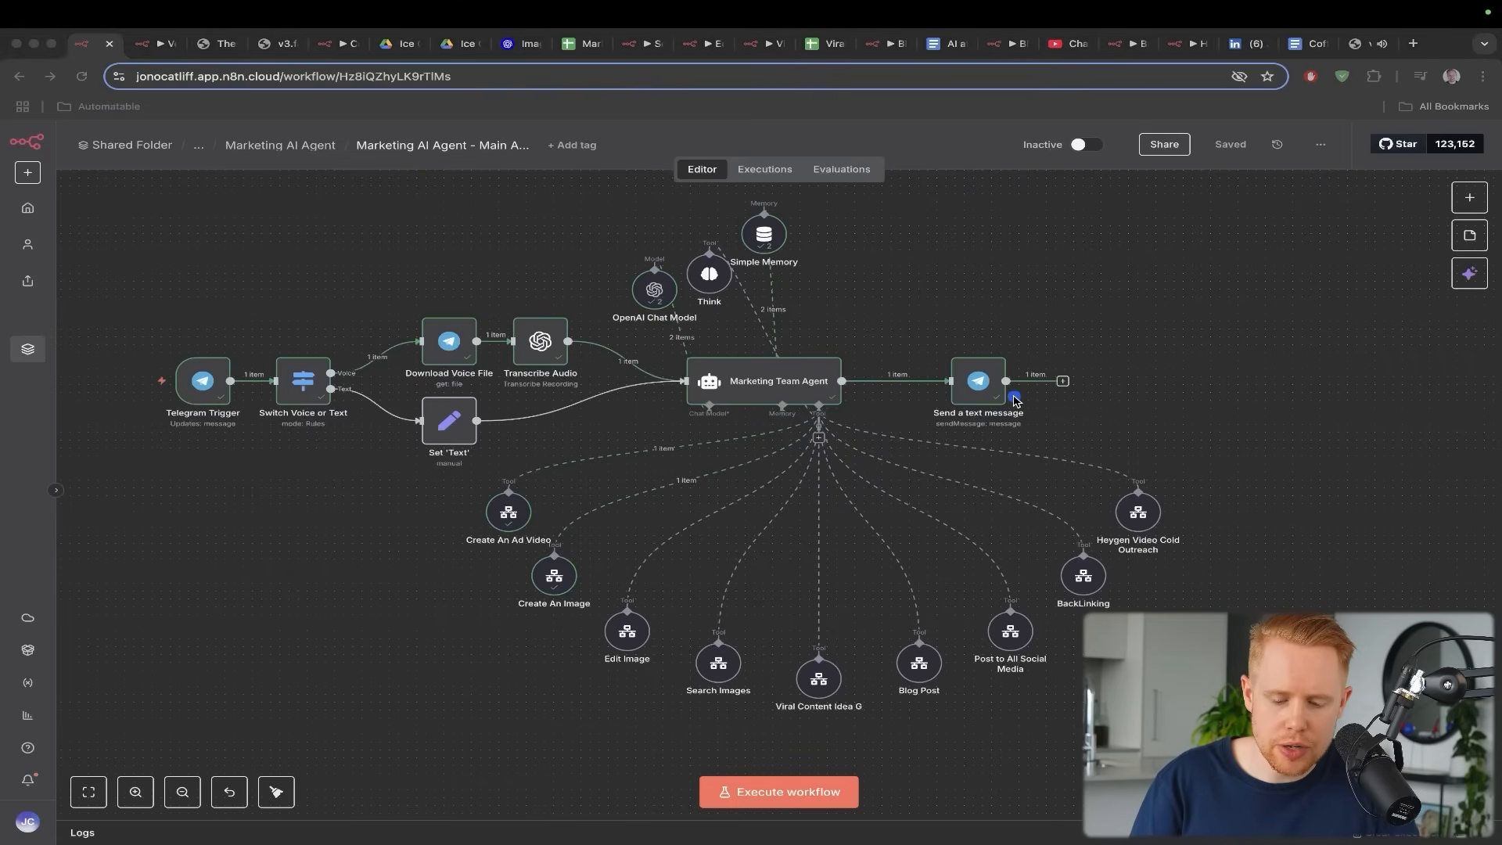
{"action": "left_click_drag", "start_coordinate": [827, 364], "coordinate": [565, 540]}
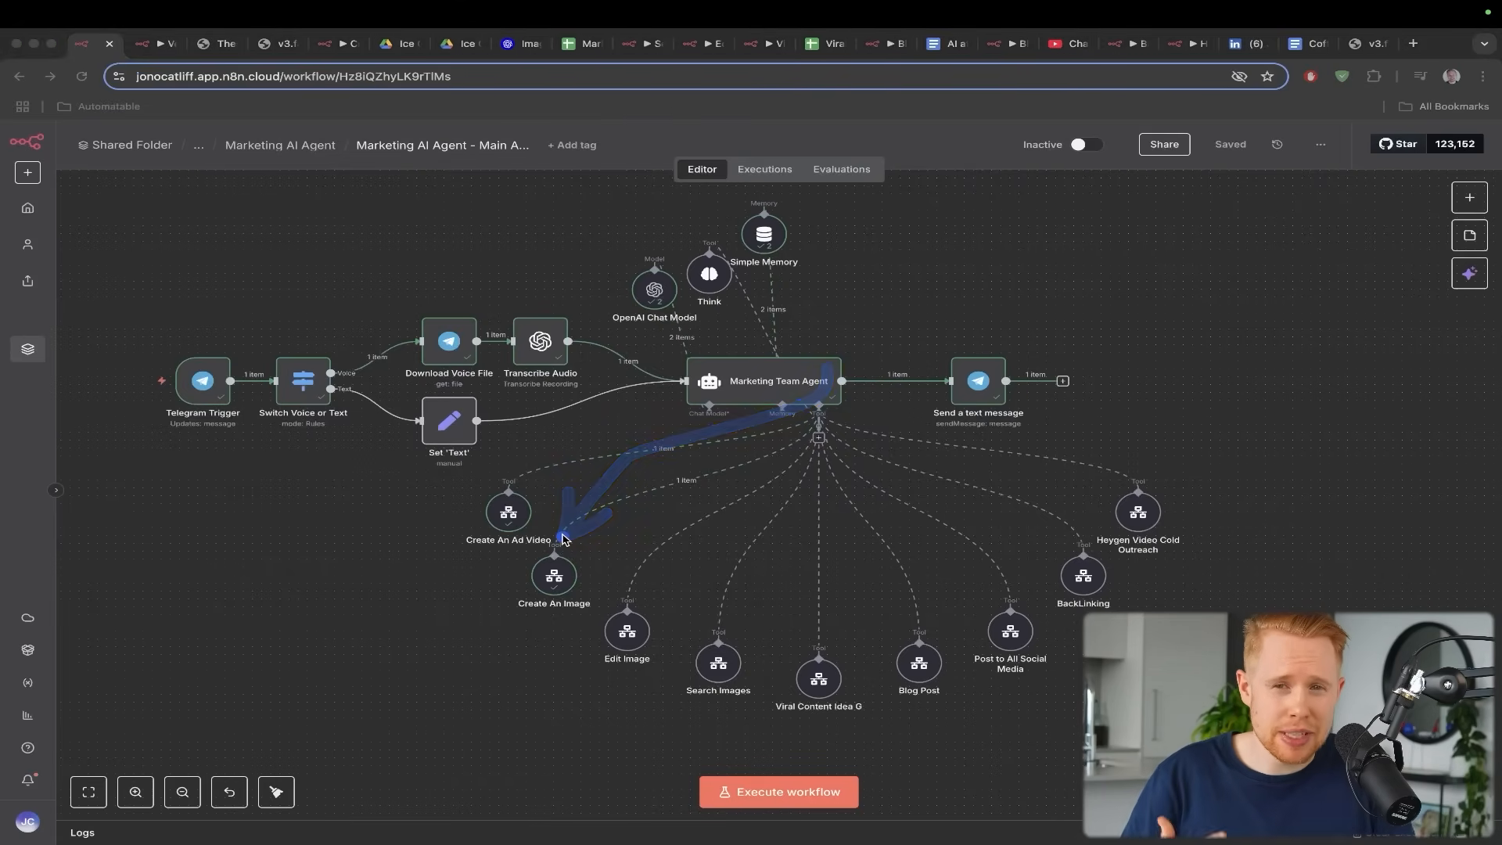
{"action": "left_click_drag", "start_coordinate": [802, 450], "coordinate": [624, 591]}
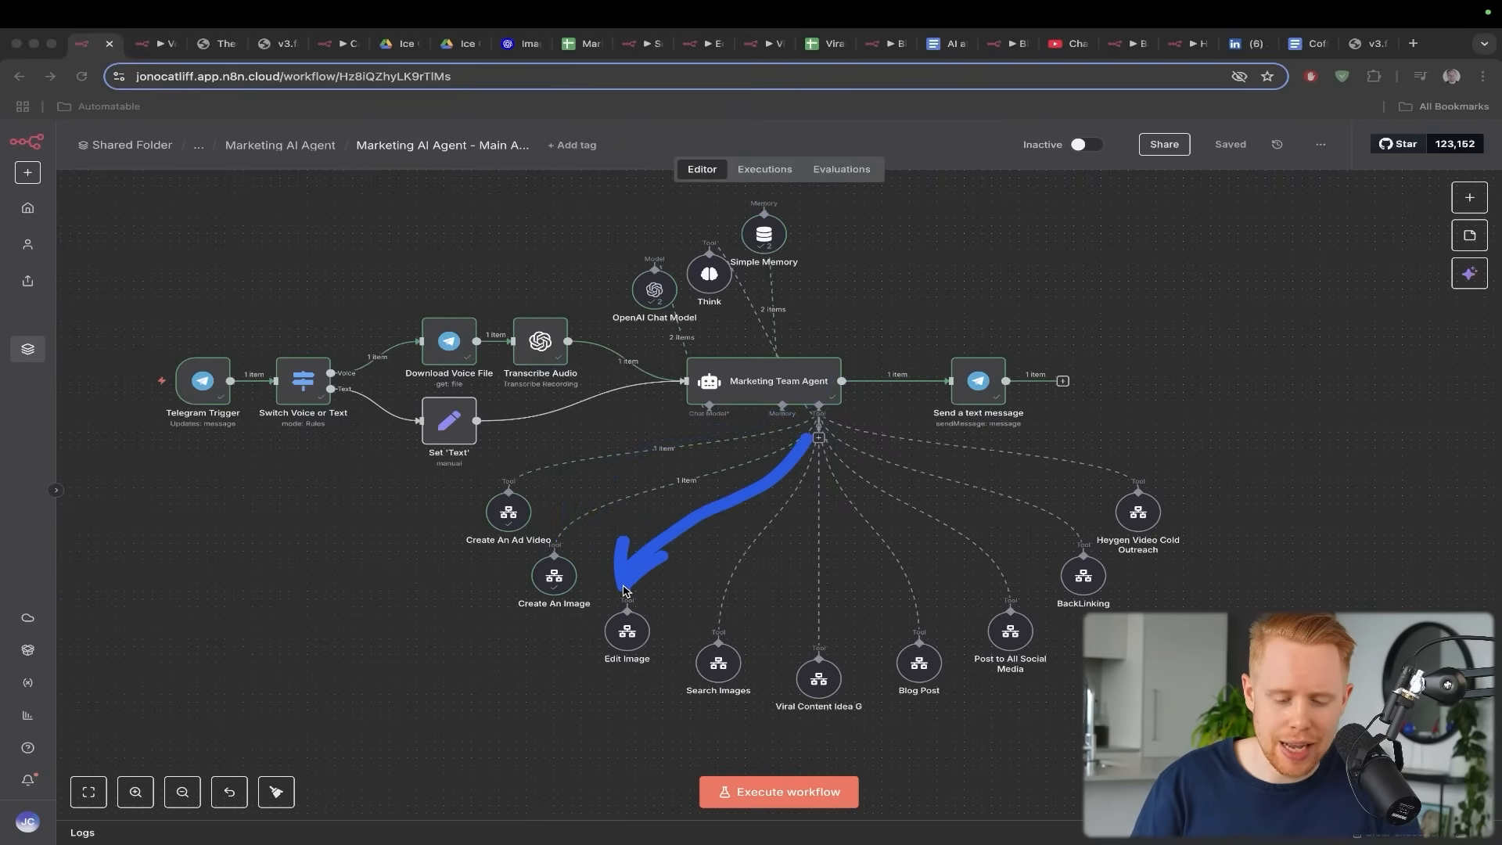
Select the paragraph requesting the "Buy 1 Get 1 Free Latte" post update in the Coffee document, then switch to Telegram
{"action": "left_click", "coordinate": [1303, 43]}
{"action": "key", "text": "super+a"}
{"action": "triple_click", "coordinate": [632, 481]}
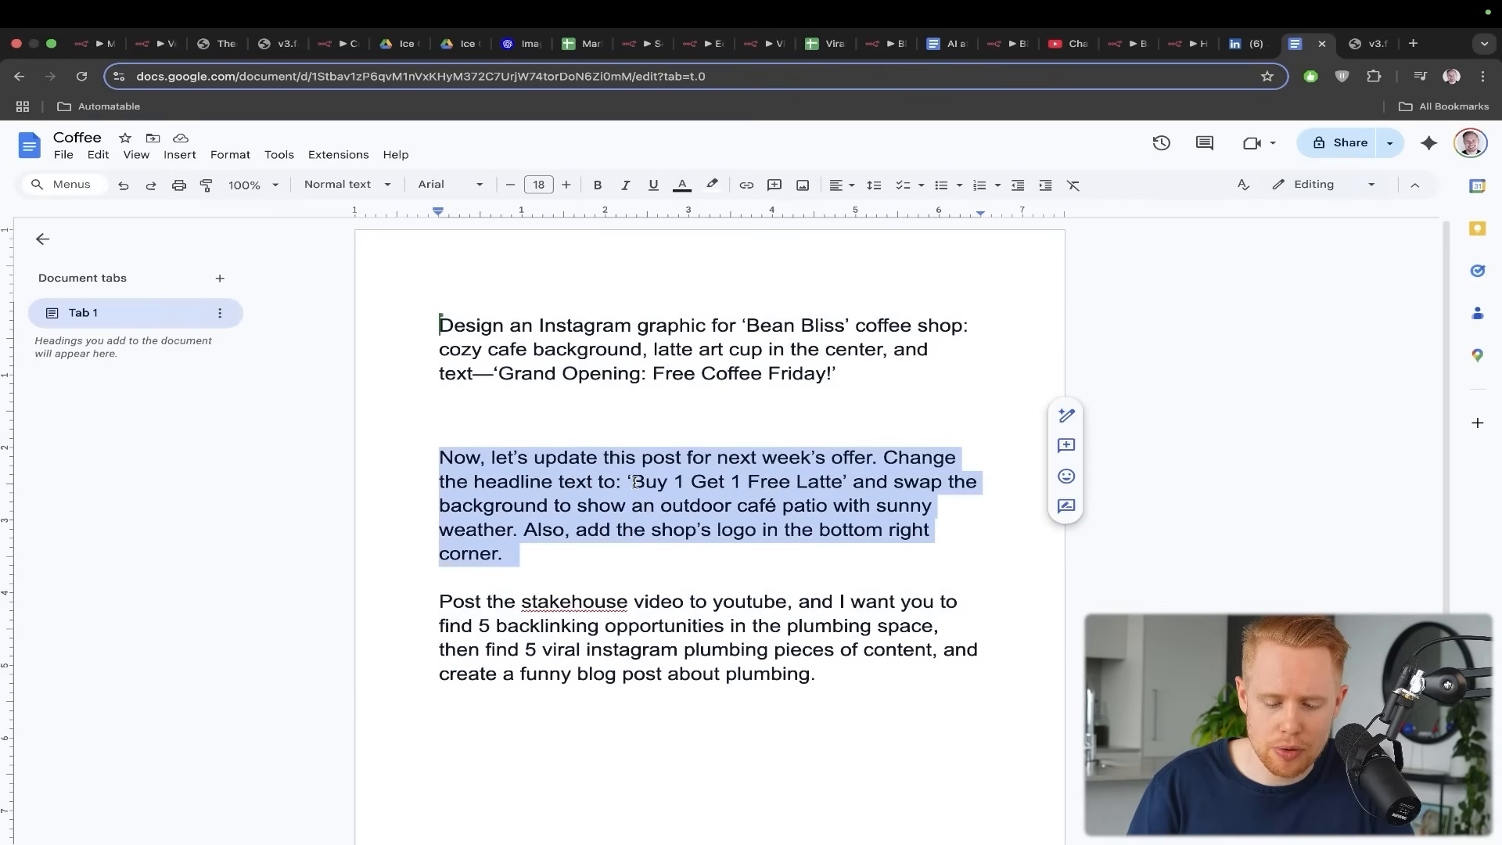
{"action": "key", "text": "super+1"}
{"action": "key", "text": "super+Tab"}
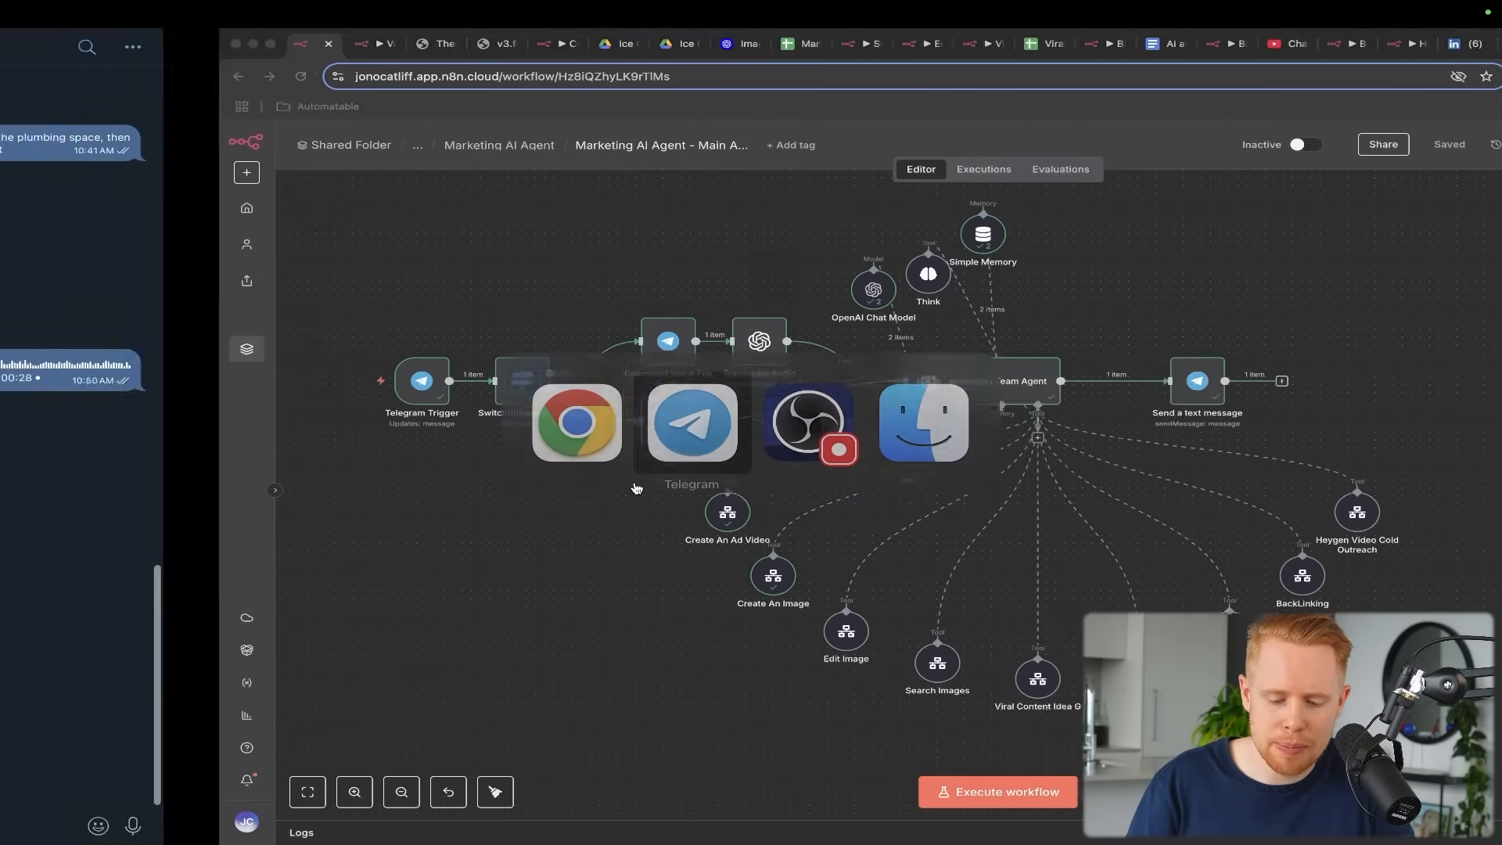
Send the newn8nChat bot the copied request for a "Buy 1 Get 1 Free Latte" headline, sunny patio background and logo, then return to the workflow
{"action": "key", "text": "super+v"}
{"action": "key", "text": "Return"}
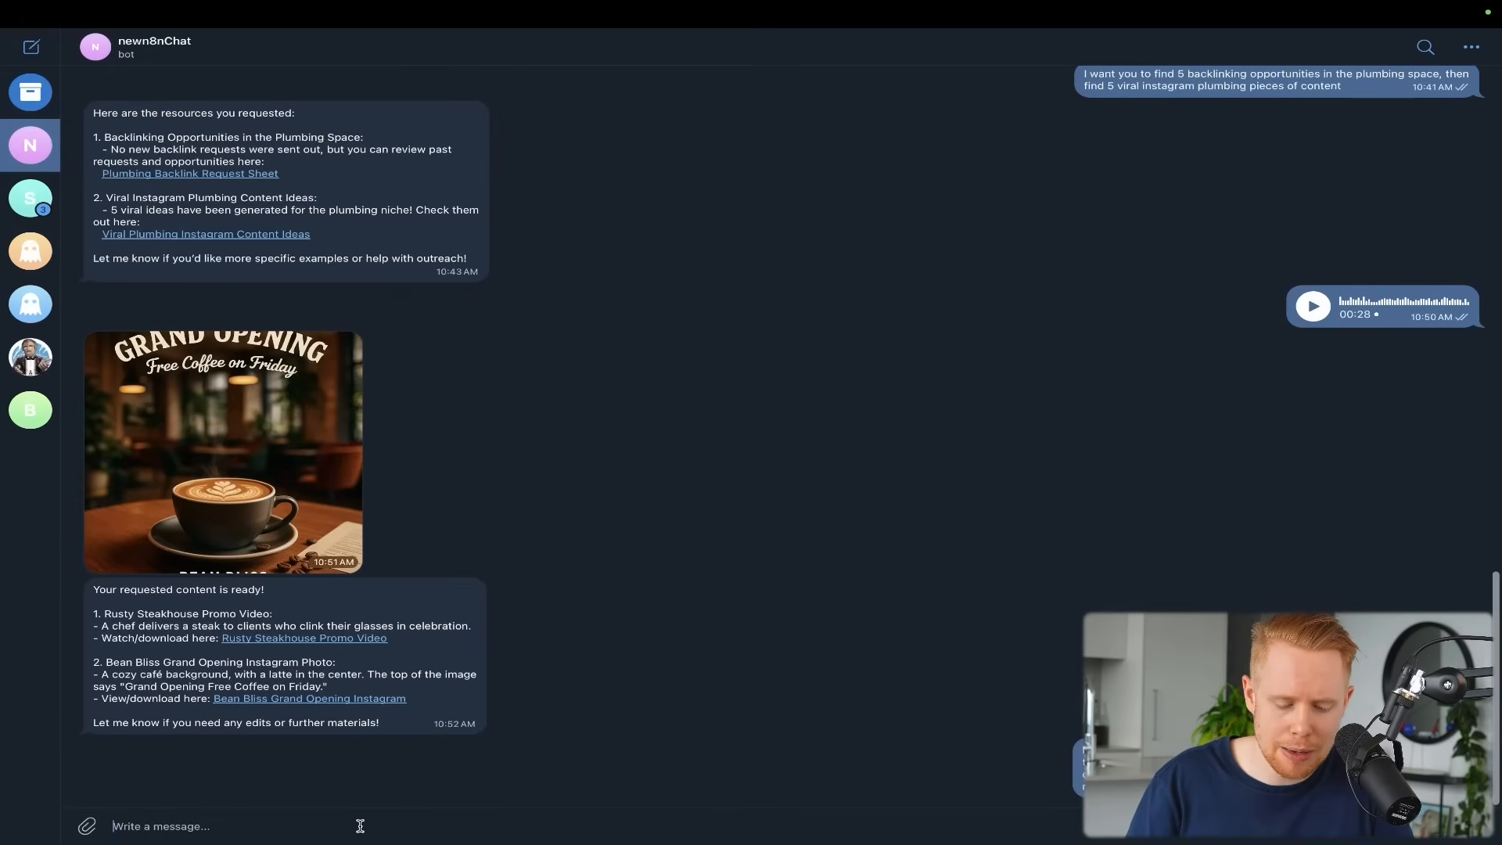
{"action": "key", "text": "super+Tab"}
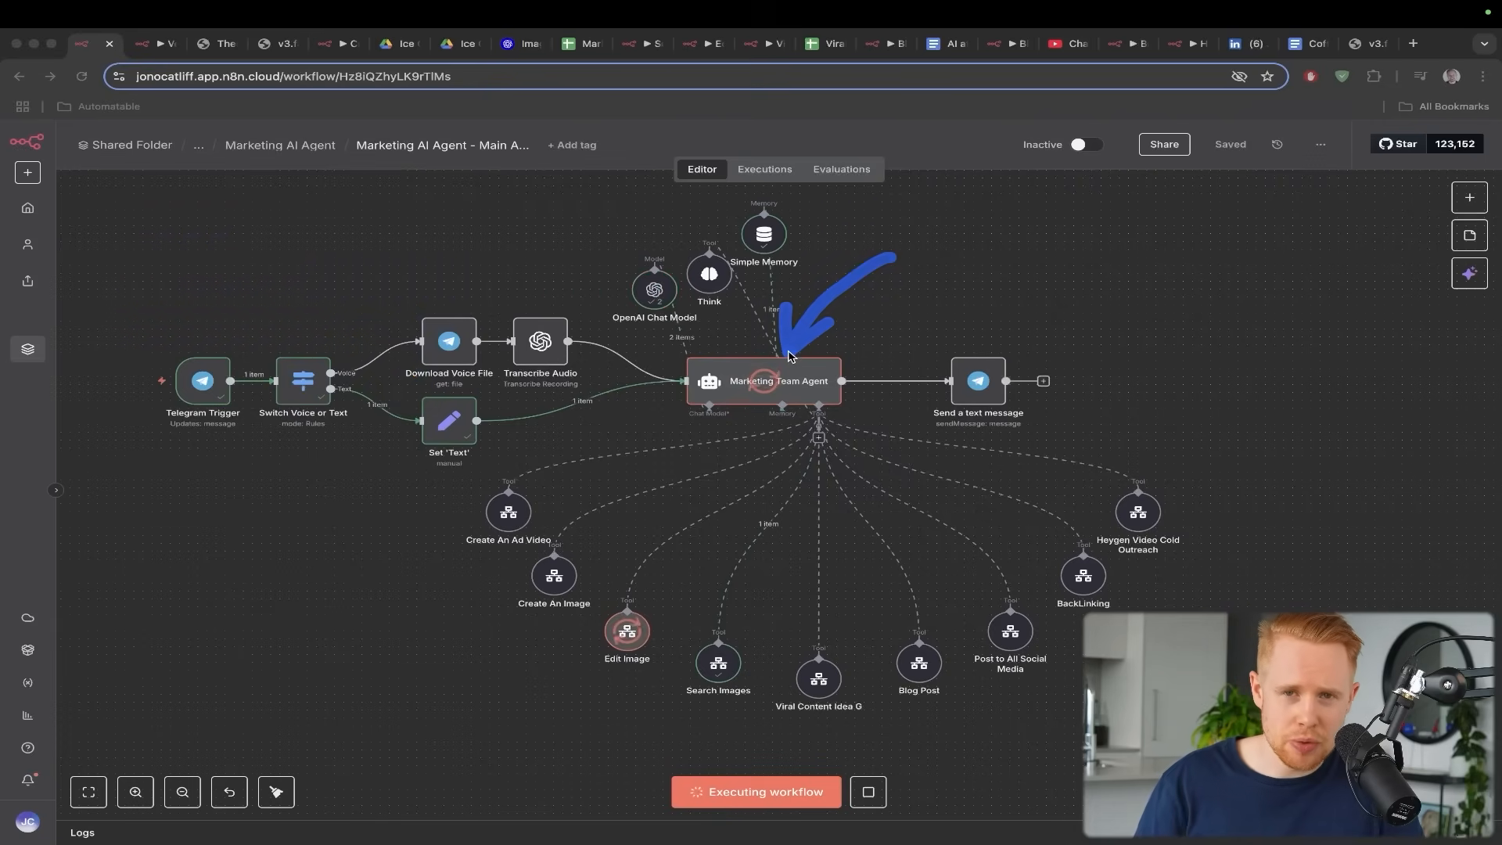
Follow the Marketing Team Agent's run through the Search Images and Edit Image tools
{"action": "mouse_move", "coordinate": [809, 371]}
{"action": "left_mouse_down"}
{"action": "mouse_move", "coordinate": [817, 431]}
{"action": "mouse_move", "coordinate": [717, 577]}
{"action": "mouse_move", "coordinate": [721, 628]}
{"action": "left_mouse_up"}
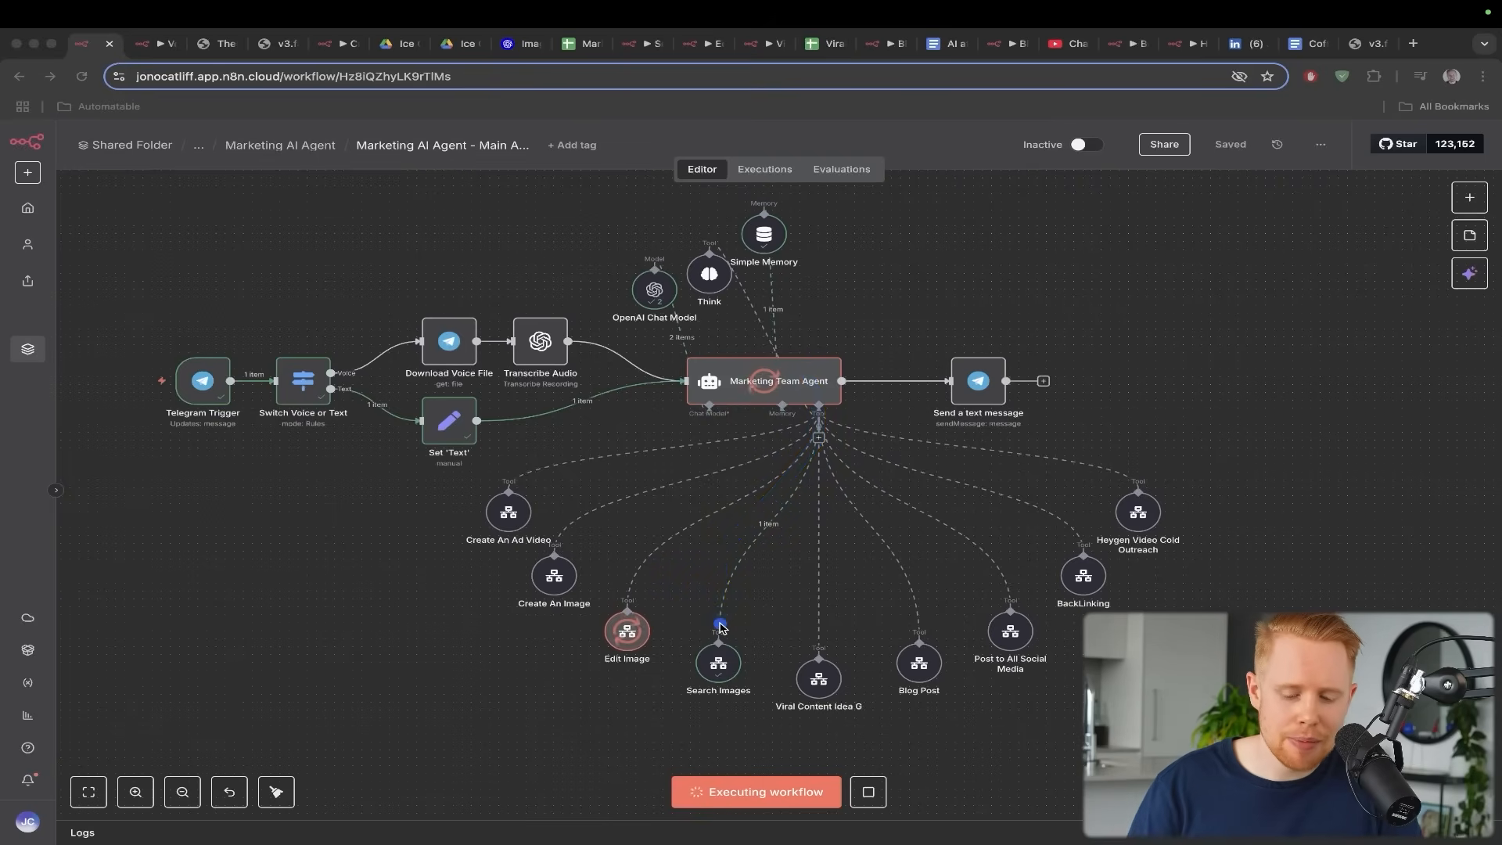
{"action": "mouse_move", "coordinate": [815, 432]}
{"action": "left_mouse_down"}
{"action": "mouse_move", "coordinate": [630, 573]}
{"action": "mouse_move", "coordinate": [627, 596]}
{"action": "left_mouse_up"}
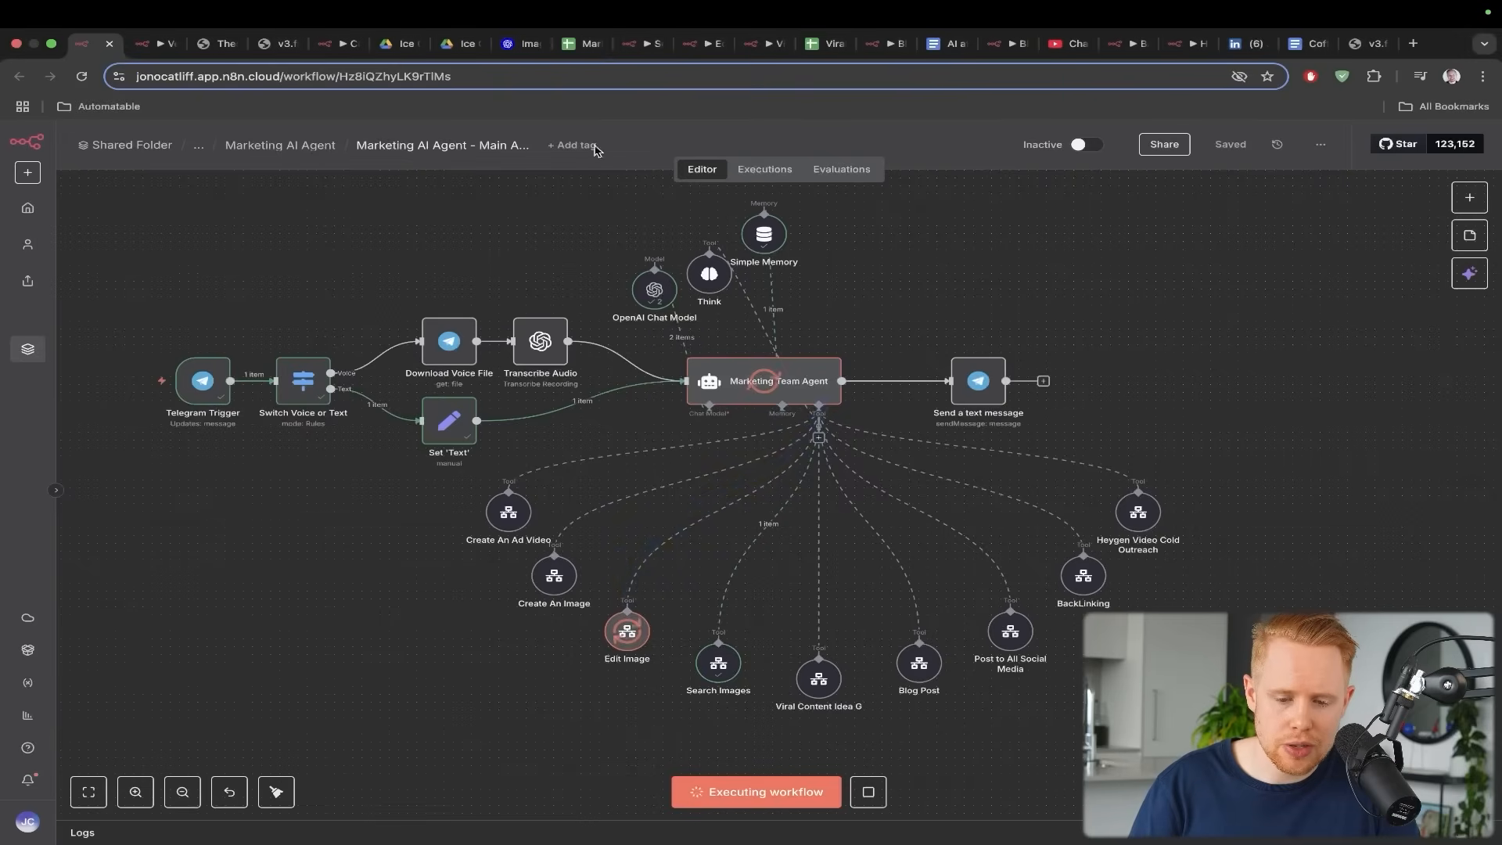
{"action": "left_click", "coordinate": [571, 44]}
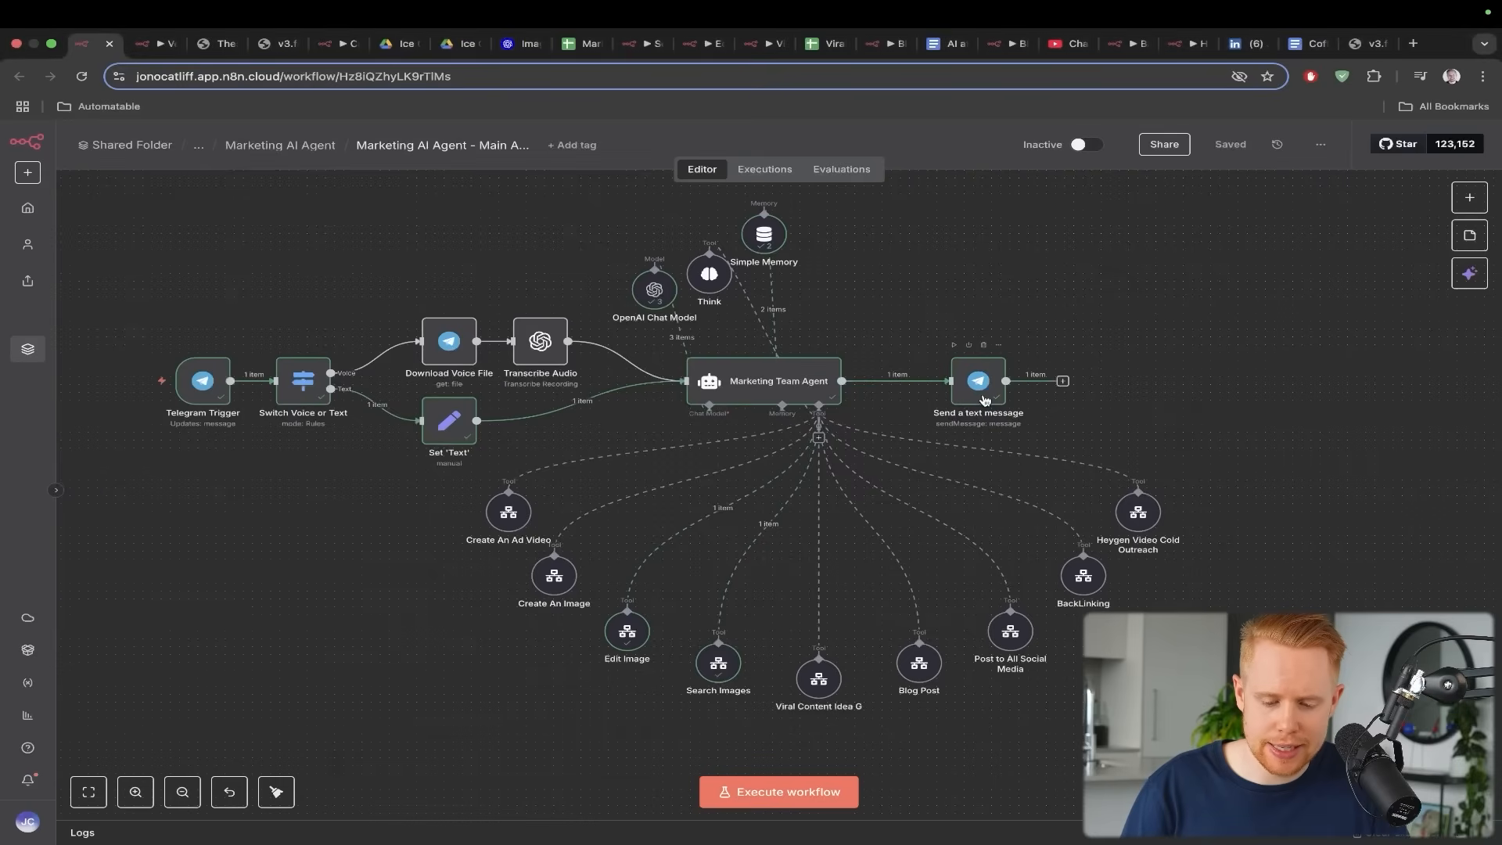
View the updated Bean Bliss latte offer image enlarged in Telegram, close it and return to the workflow
{"action": "key", "text": "super+Tab"}
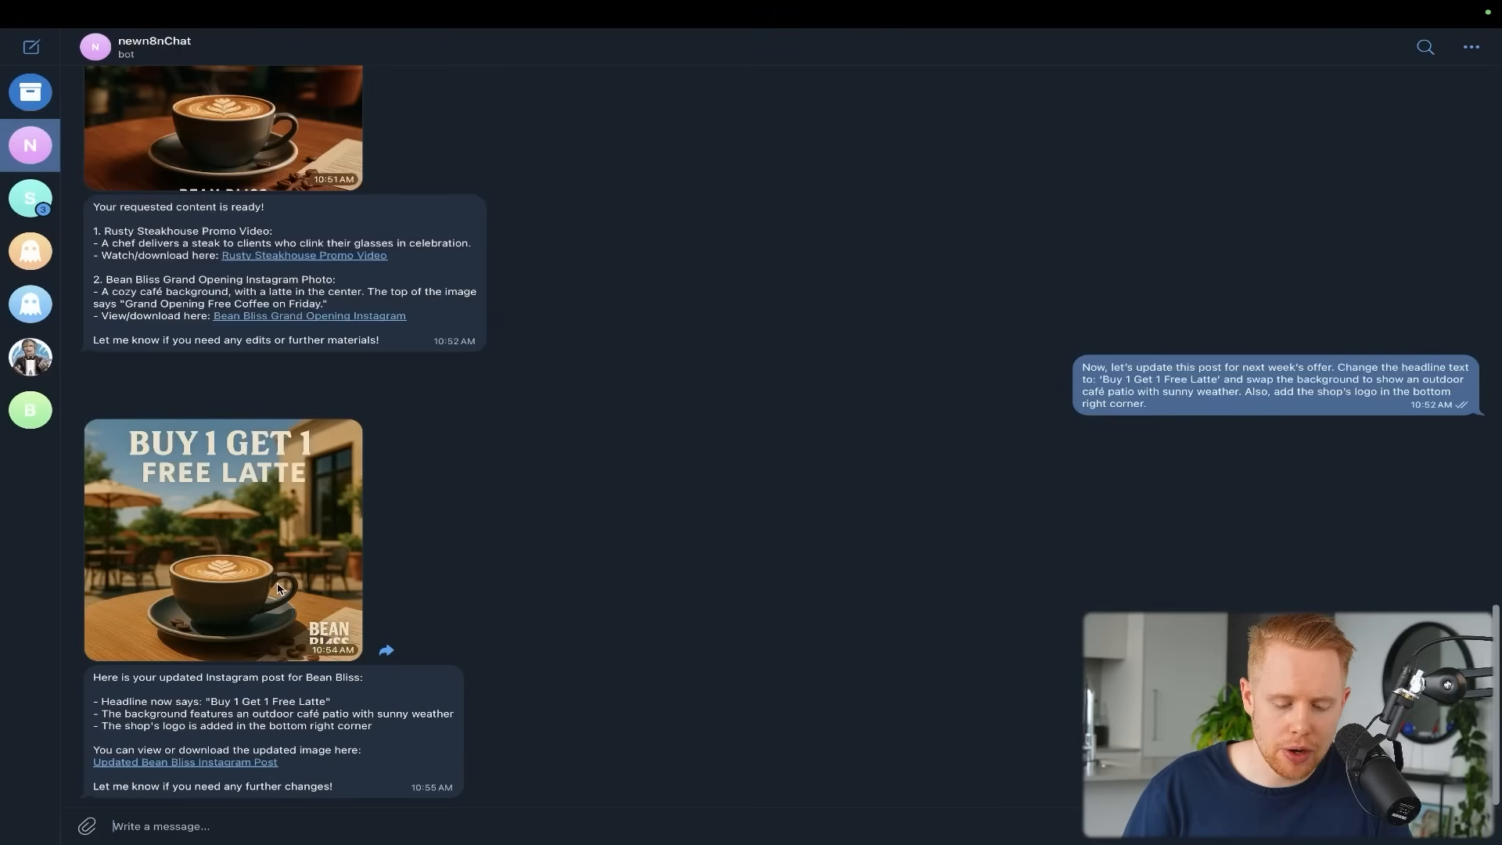
{"action": "left_click", "coordinate": [279, 589]}
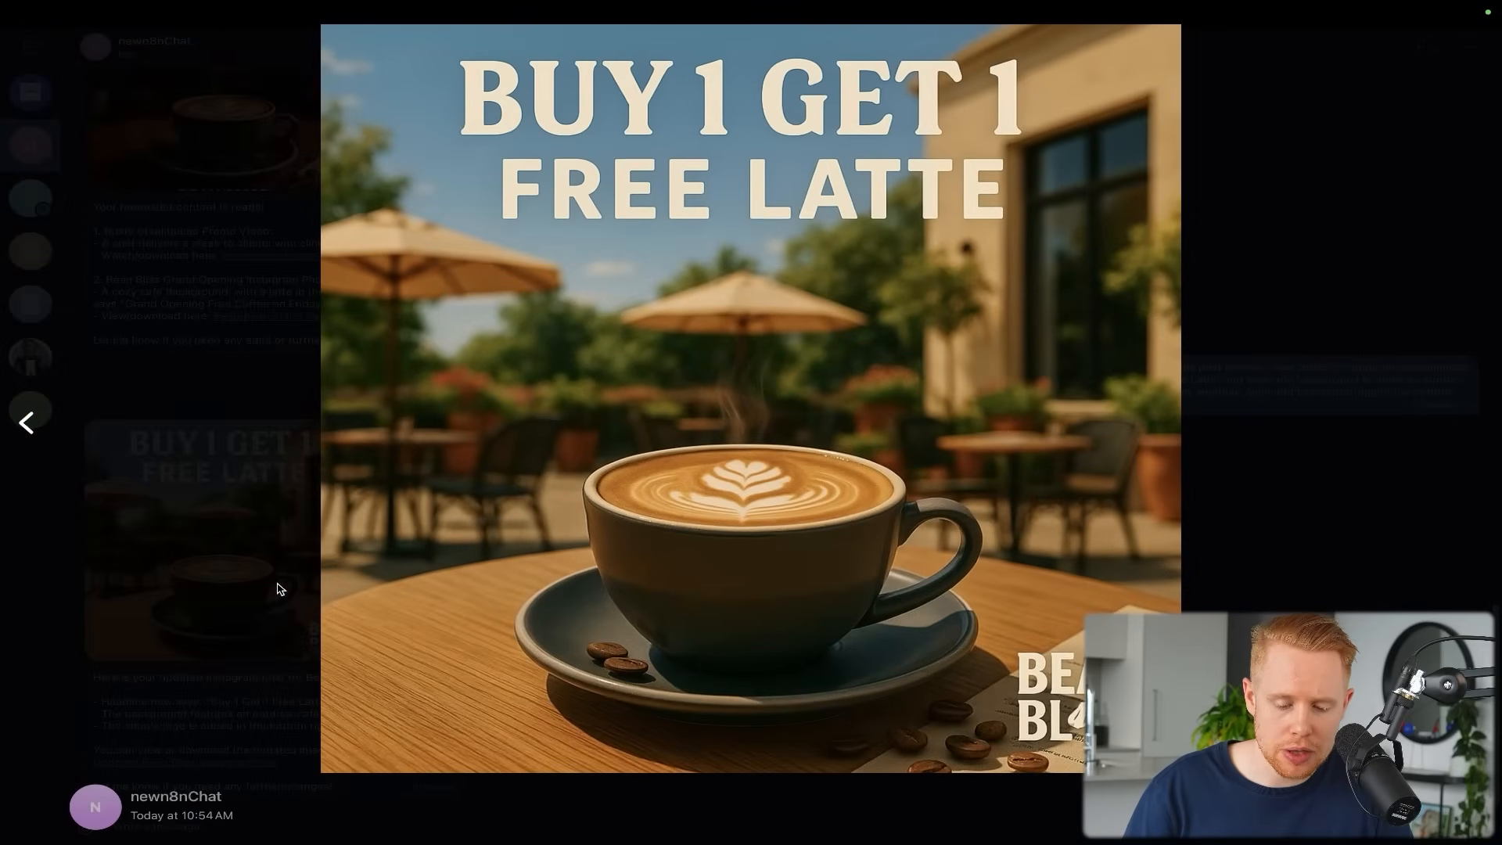
{"action": "left_click", "coordinate": [289, 564]}
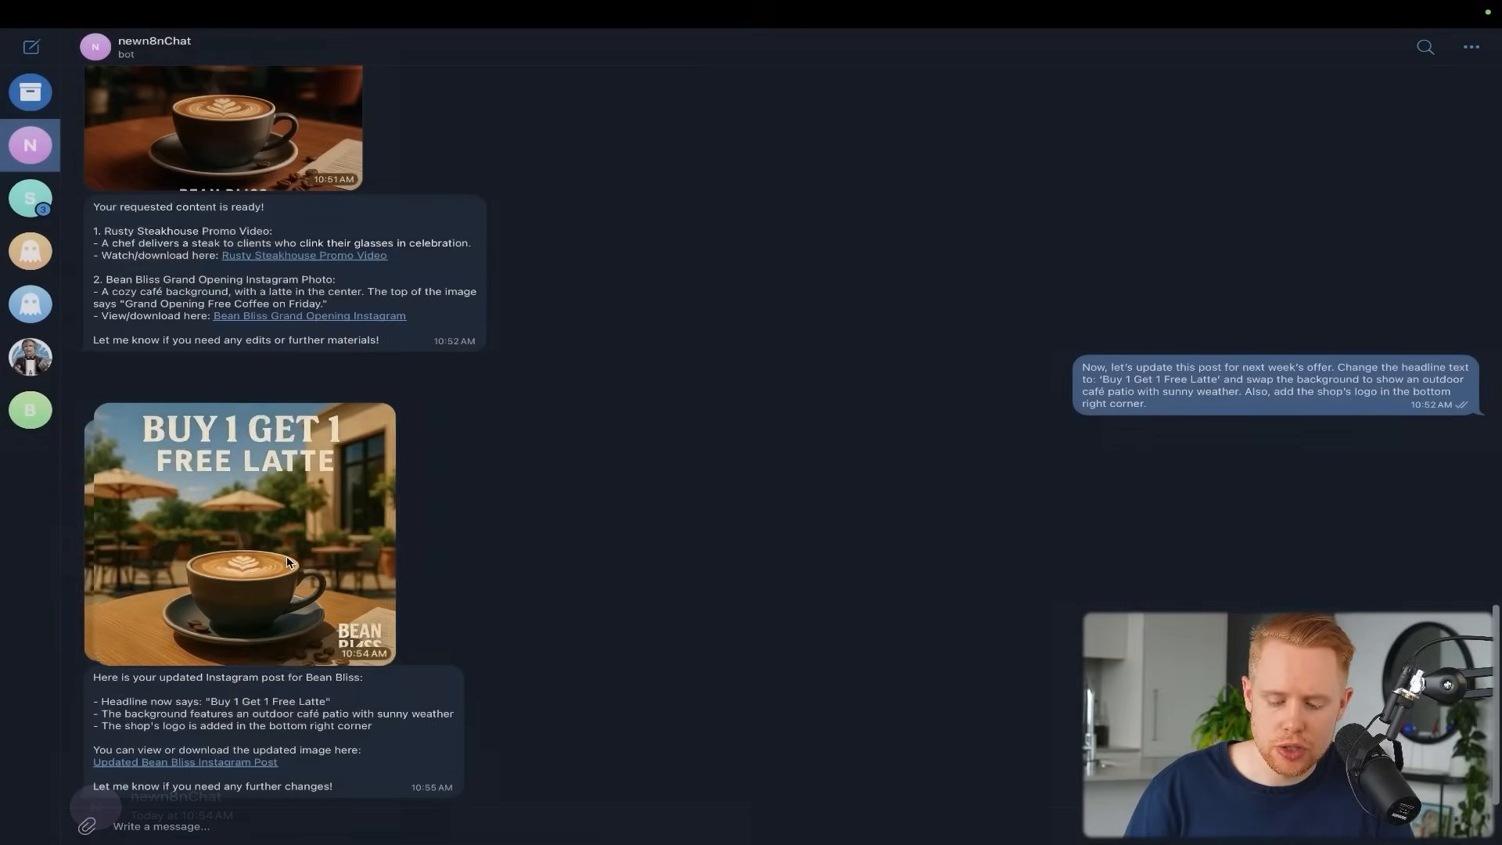
{"action": "key", "text": "super+Tab"}
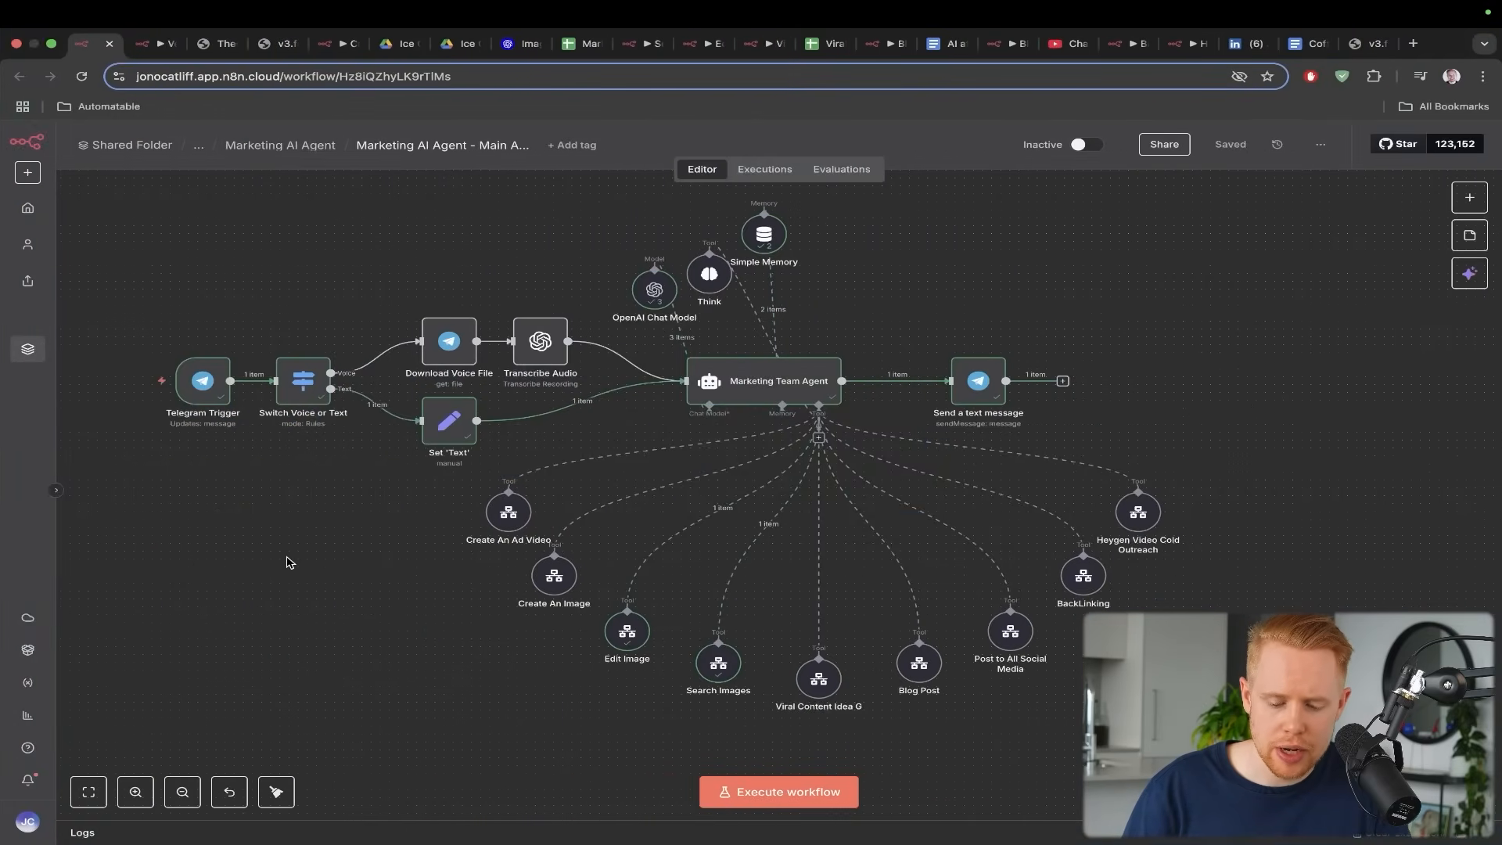
Review the agent's Viral Content Idea G, Blog Post, Post to All Social Media and BackLinking tools
{"action": "scroll", "coordinate": [441, 552], "scroll_direction": "down", "scroll_amount": 4}
{"action": "scroll", "coordinate": [440, 552], "scroll_direction": "right", "scroll_amount": 2}
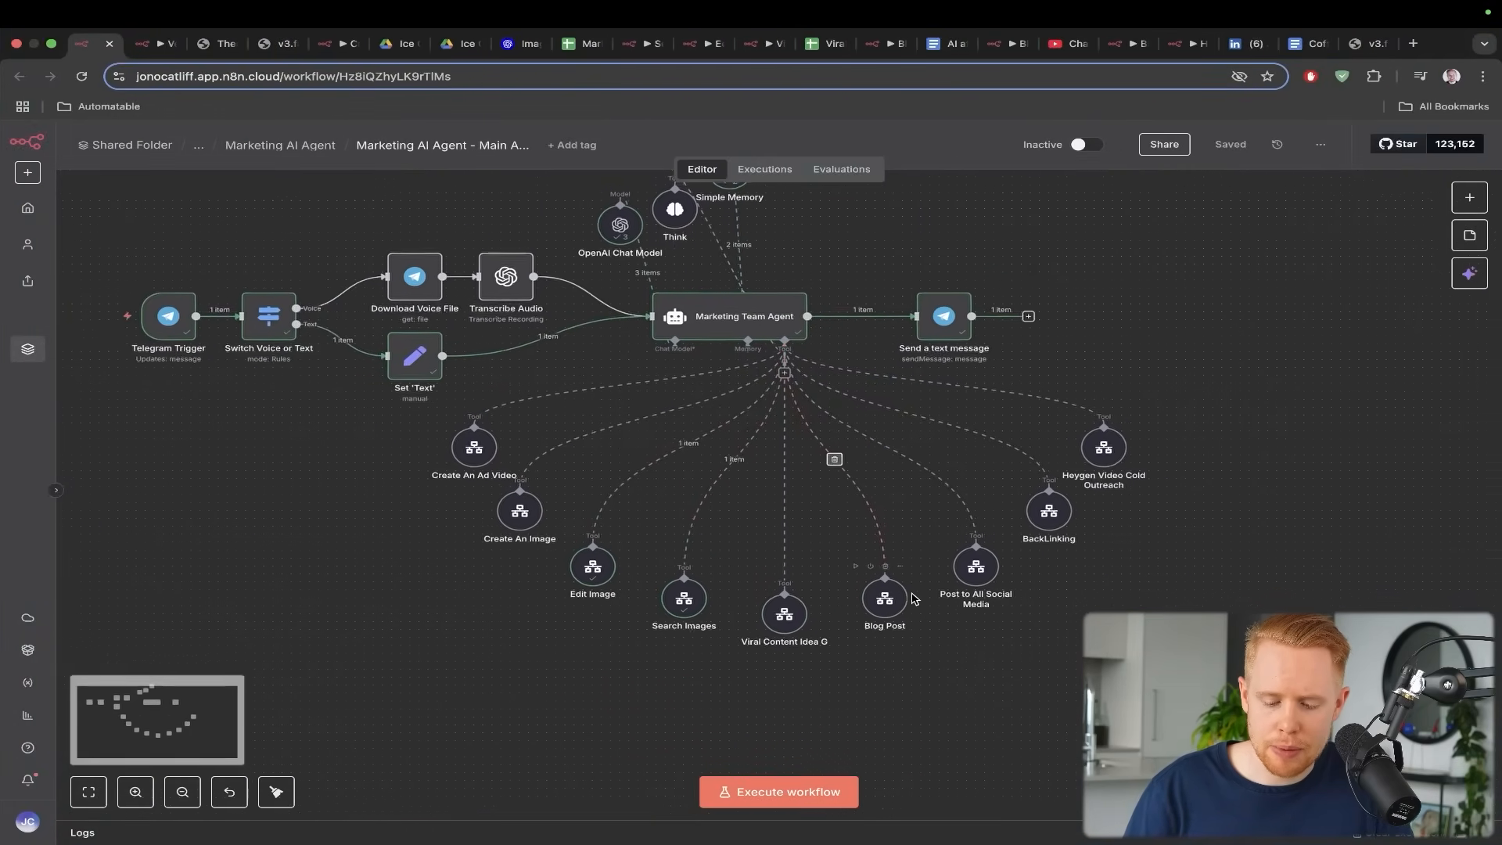
{"action": "scroll", "coordinate": [915, 599], "scroll_direction": "down", "scroll_amount": 1}
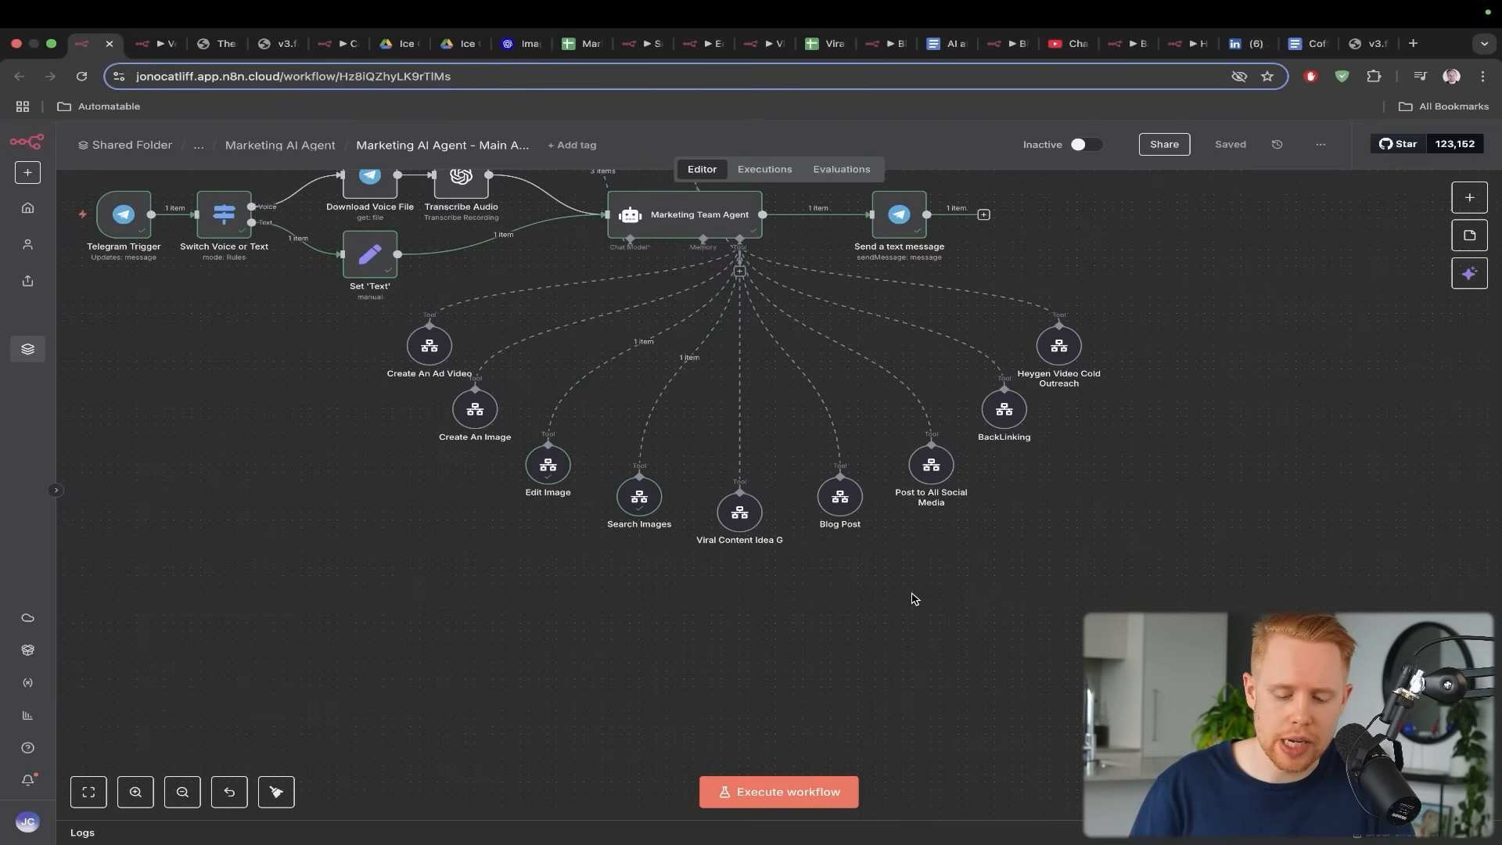
{"action": "mouse_move", "coordinate": [739, 283]}
{"action": "left_mouse_down"}
{"action": "mouse_move", "coordinate": [706, 403]}
{"action": "mouse_move", "coordinate": [724, 471]}
{"action": "left_mouse_up"}
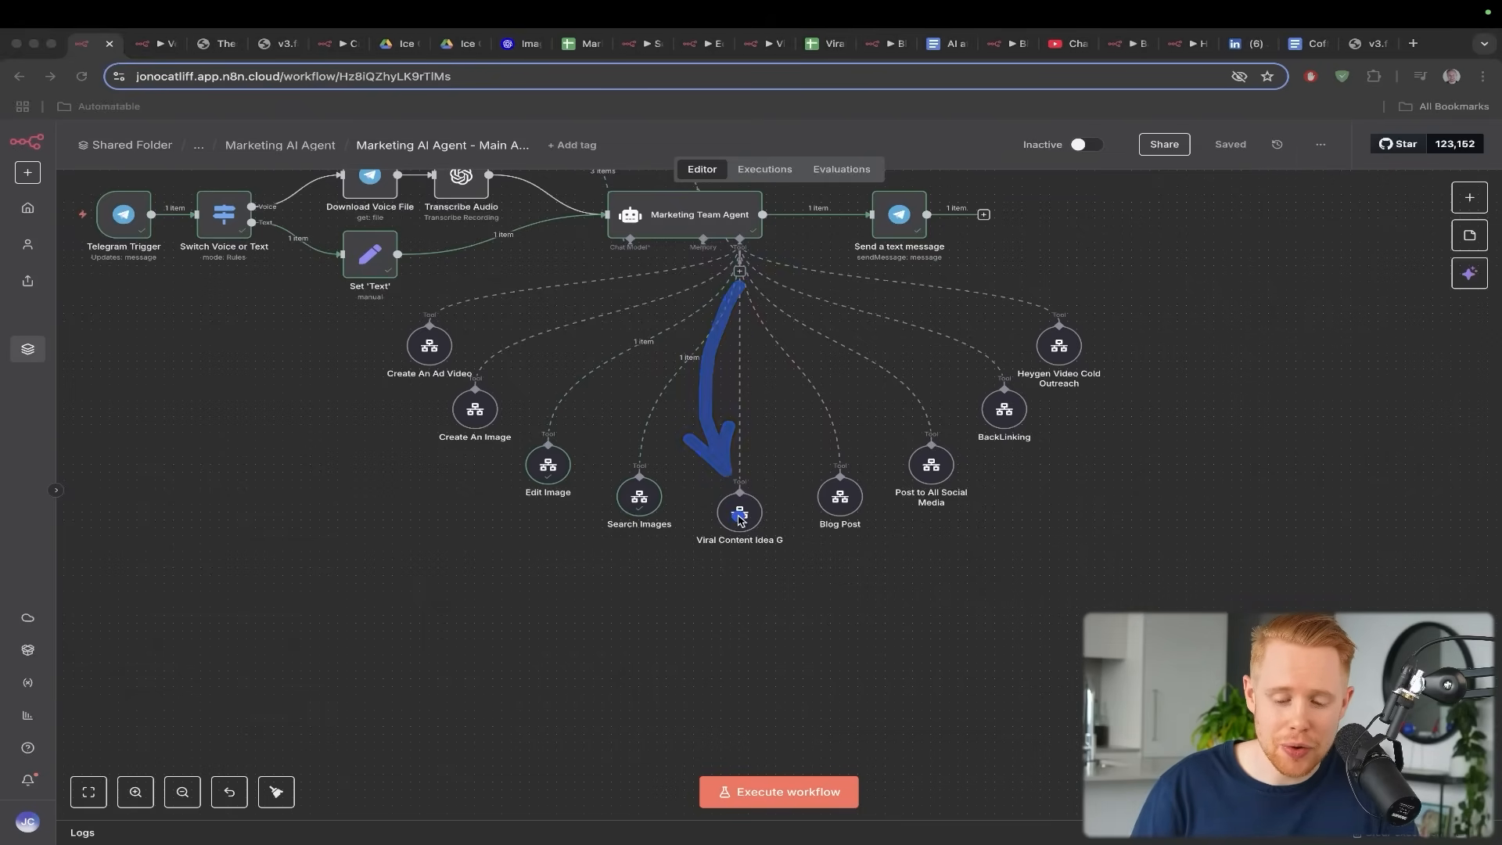
{"action": "key", "text": "ctrl+s"}
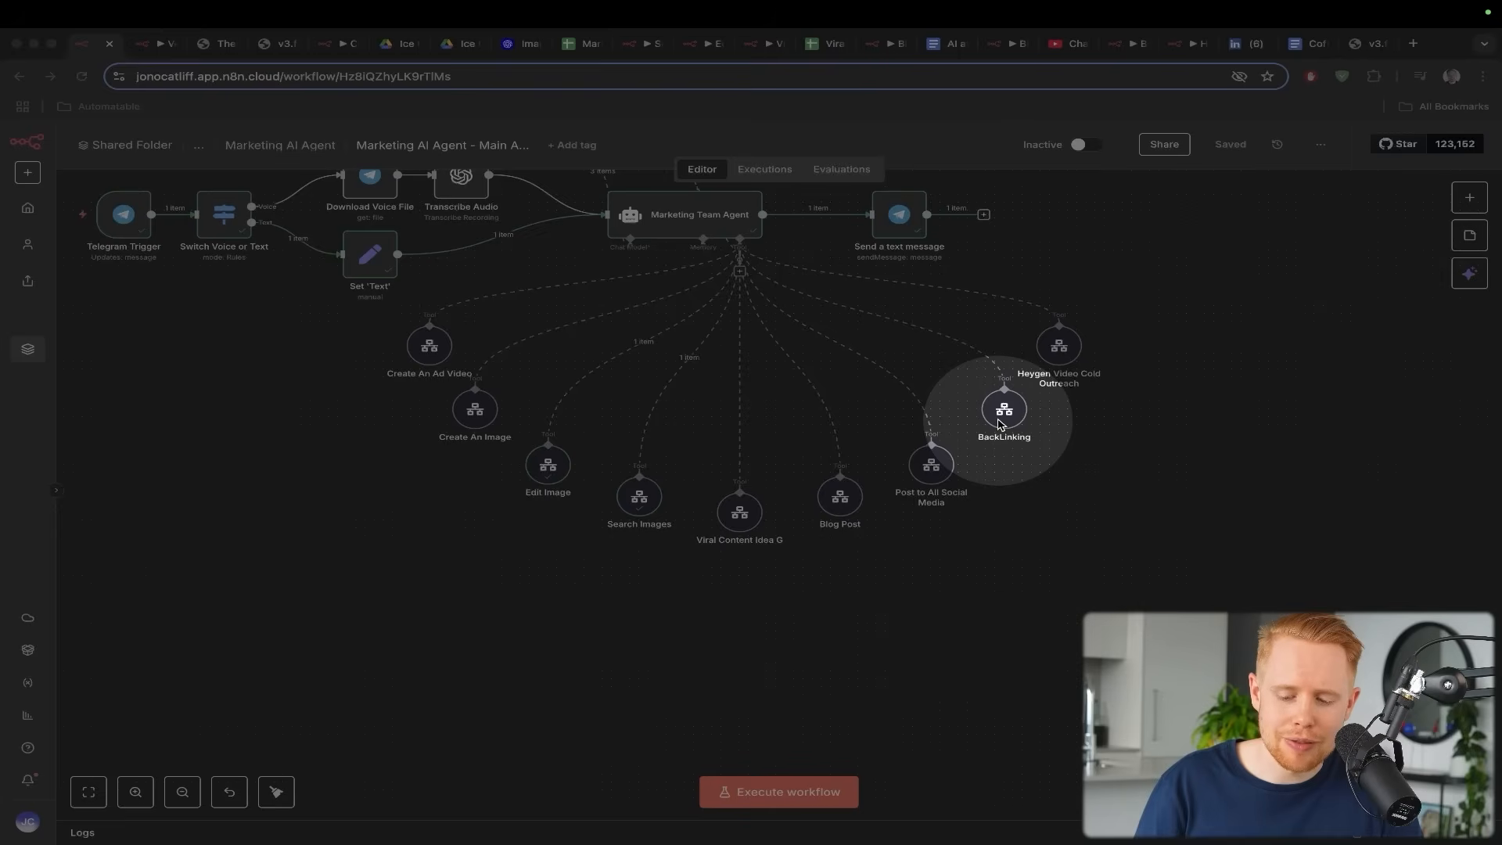
{"action": "left_click", "coordinate": [845, 506]}
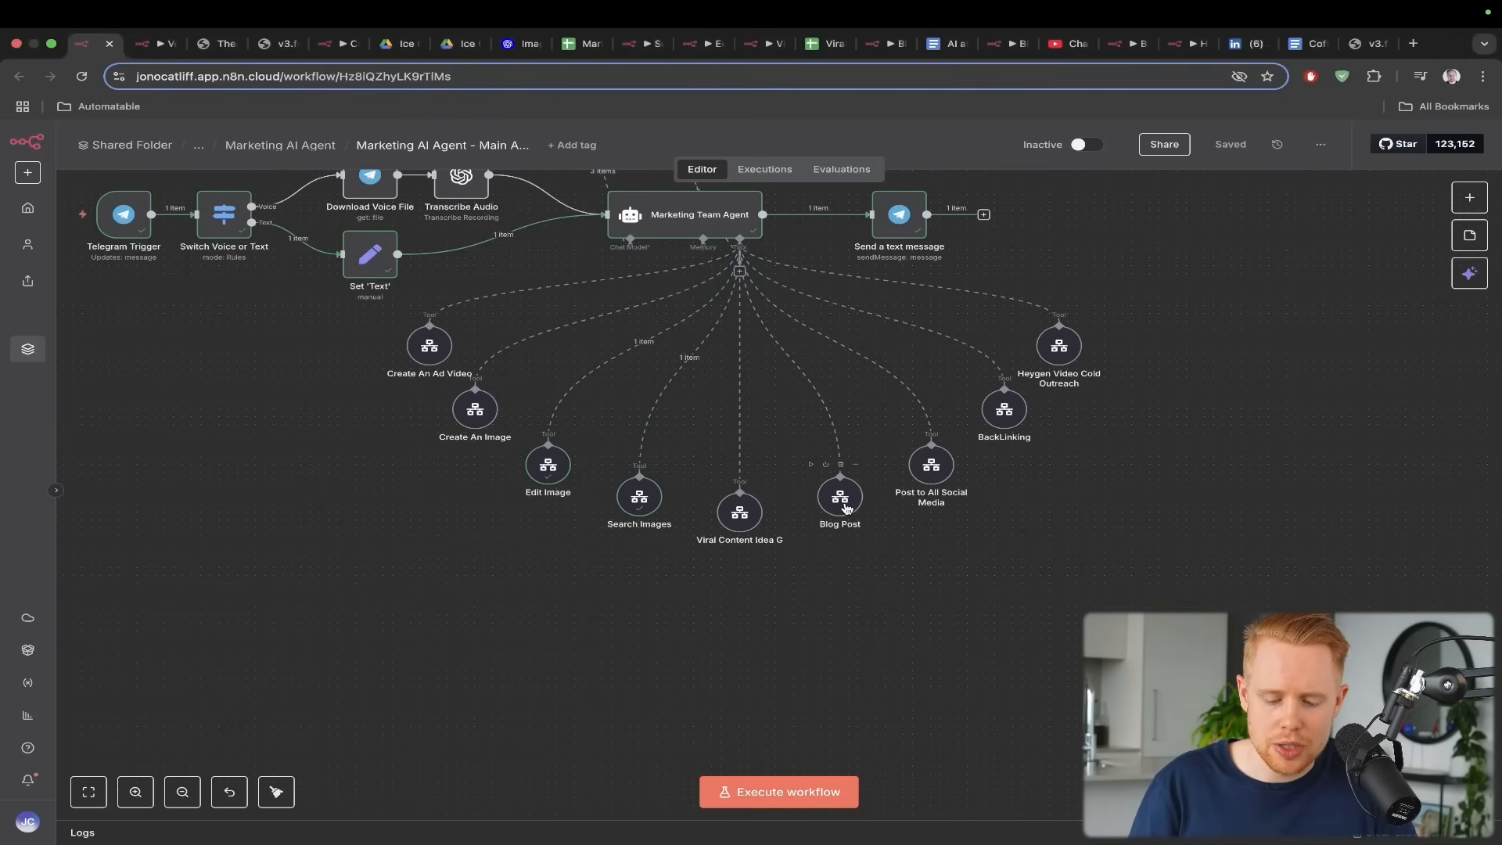
Send the copied follow-up request to the newn8nChat bot in Telegram, then return to the workflow
{"action": "key", "text": "super+Tab"}
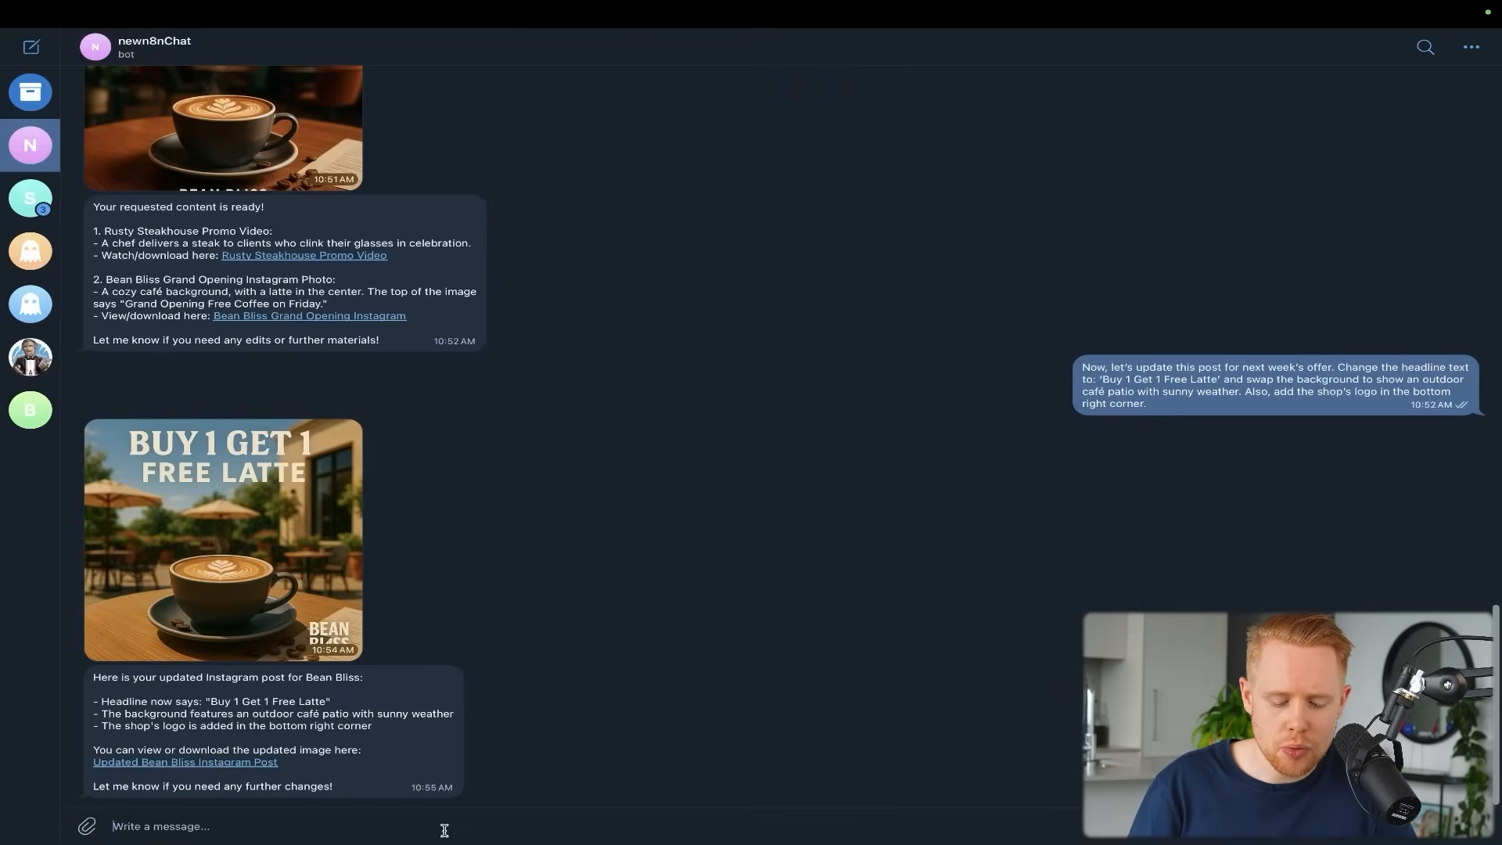
{"action": "key", "text": "super+v"}
{"action": "key", "text": "Return"}
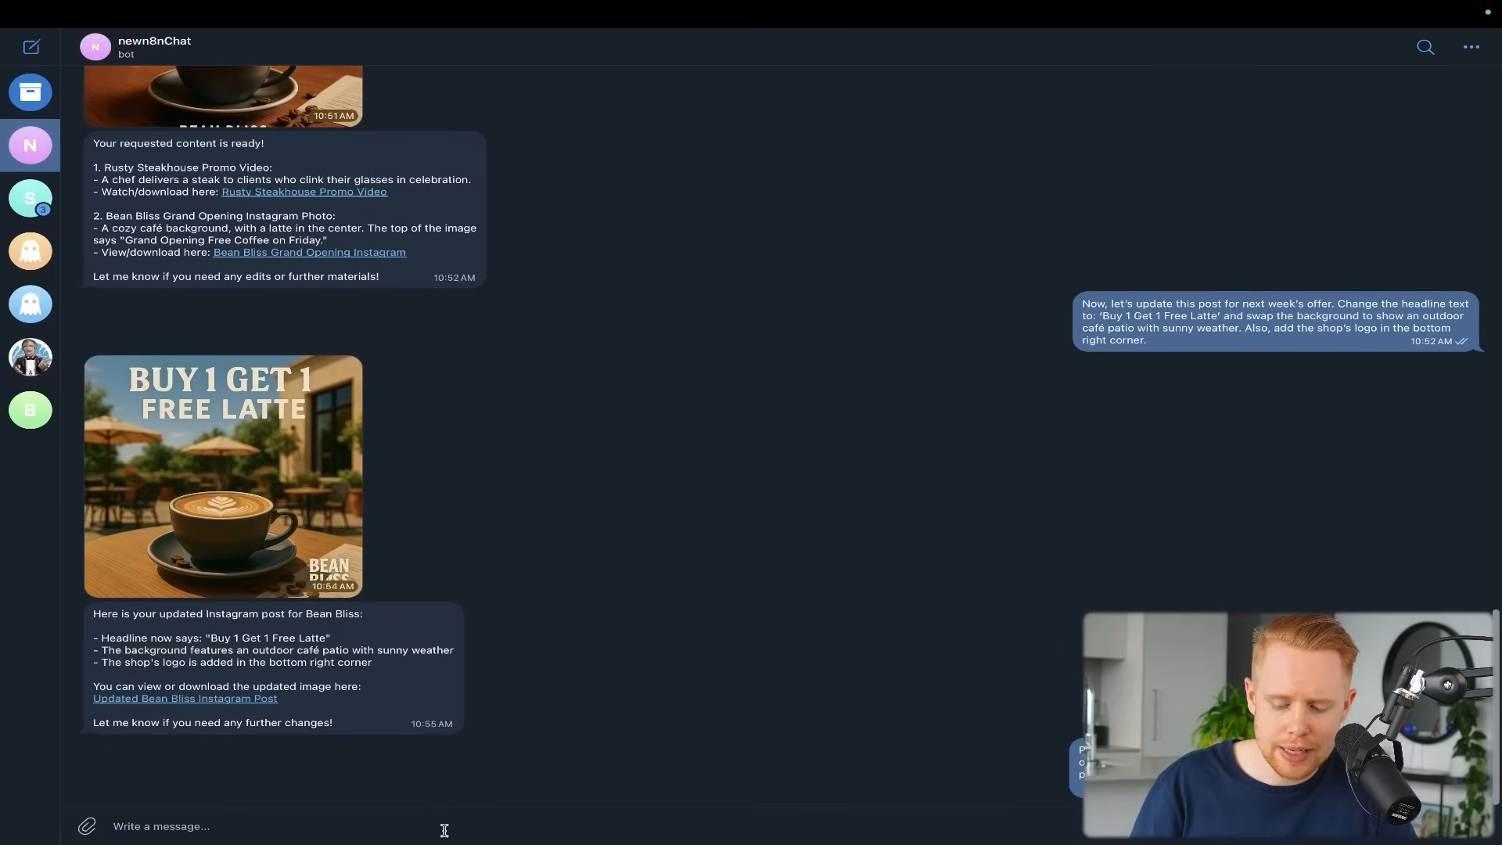
{"action": "key", "text": "super+Tab"}
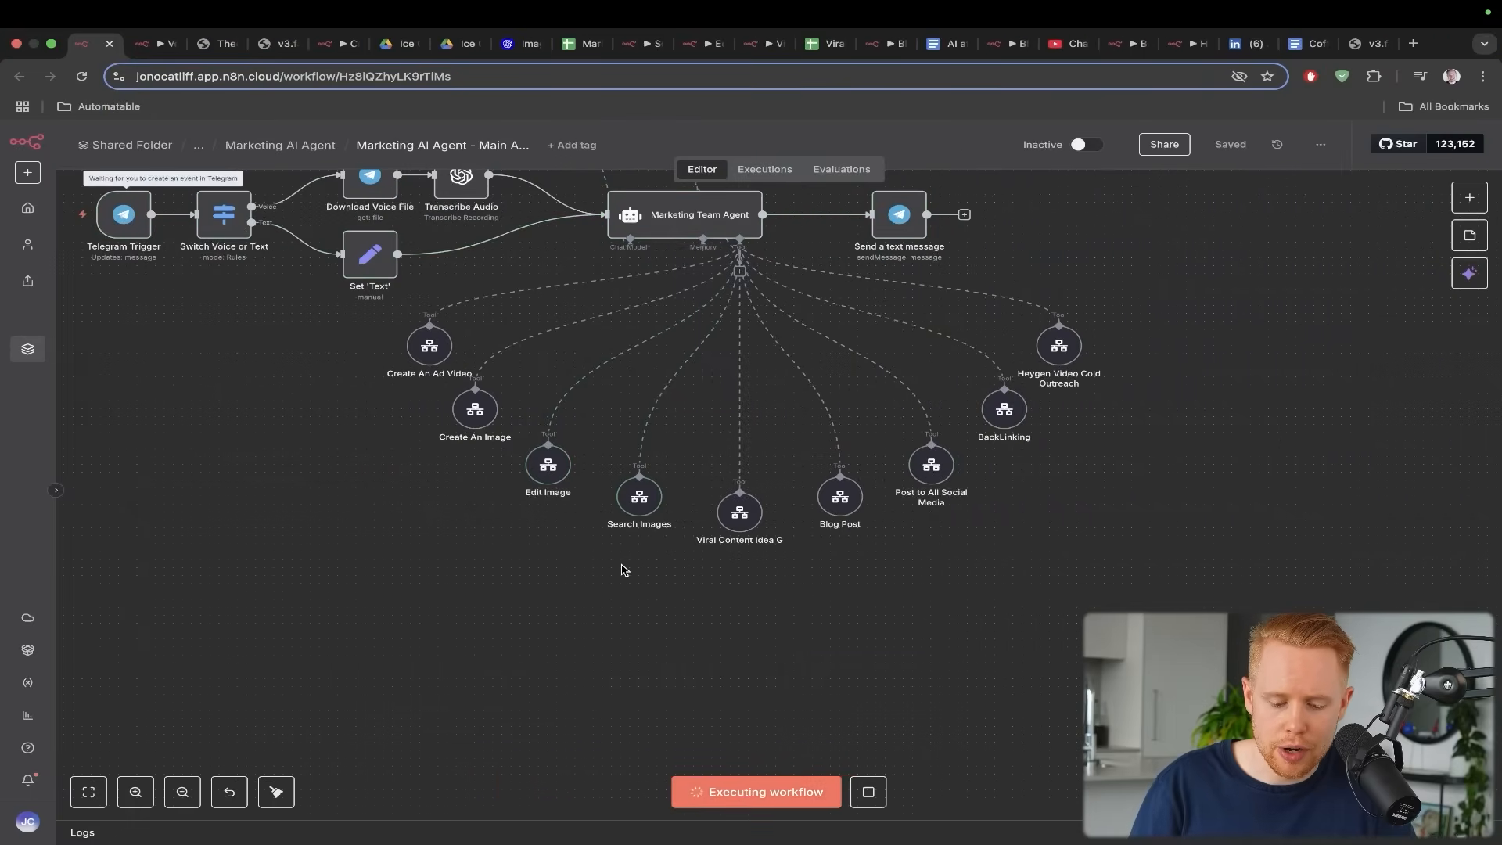
Follow the agent's run through the Viral Content Idea G, Blog Post, Post to All Social Media and BackLinking tools
{"action": "scroll", "coordinate": [624, 570], "scroll_direction": "up", "scroll_amount": 2}
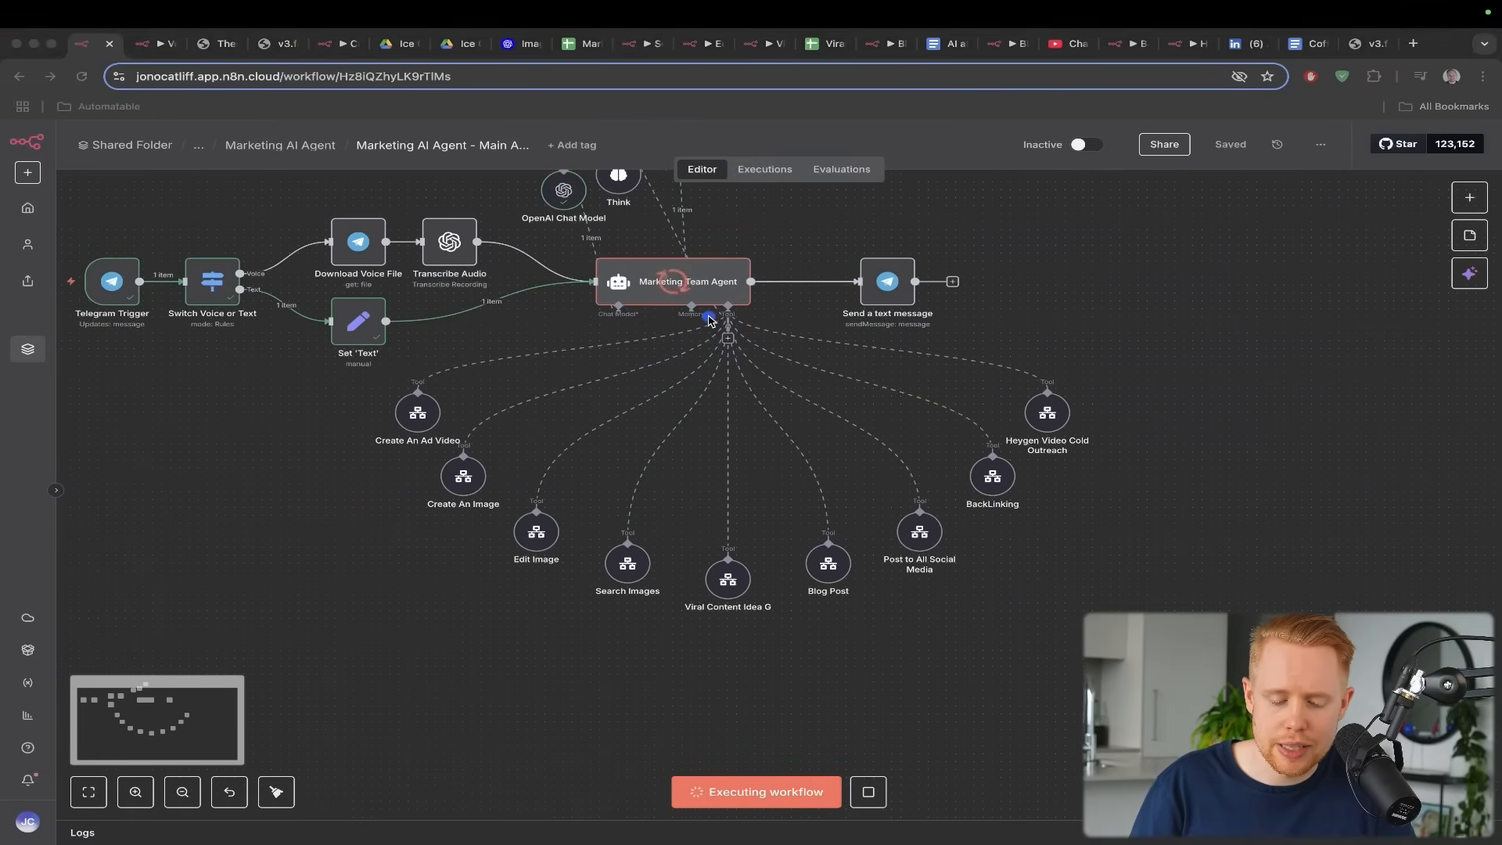
{"action": "left_click_drag", "start_coordinate": [709, 317], "coordinate": [712, 547]}
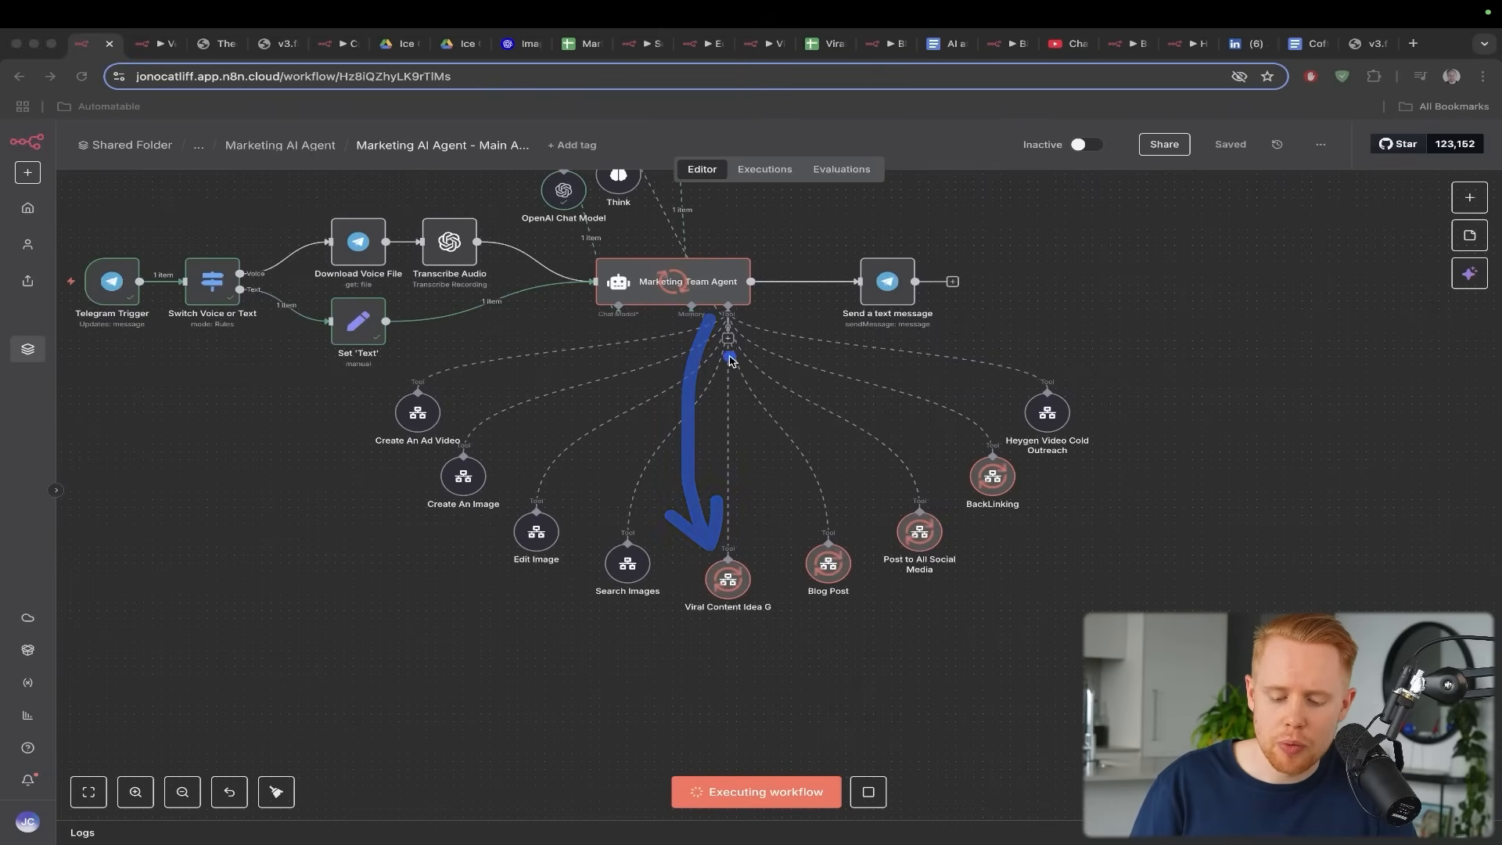
{"action": "mouse_move", "coordinate": [726, 332]}
{"action": "left_mouse_down"}
{"action": "mouse_move", "coordinate": [825, 475]}
{"action": "mouse_move", "coordinate": [830, 522]}
{"action": "left_mouse_up"}
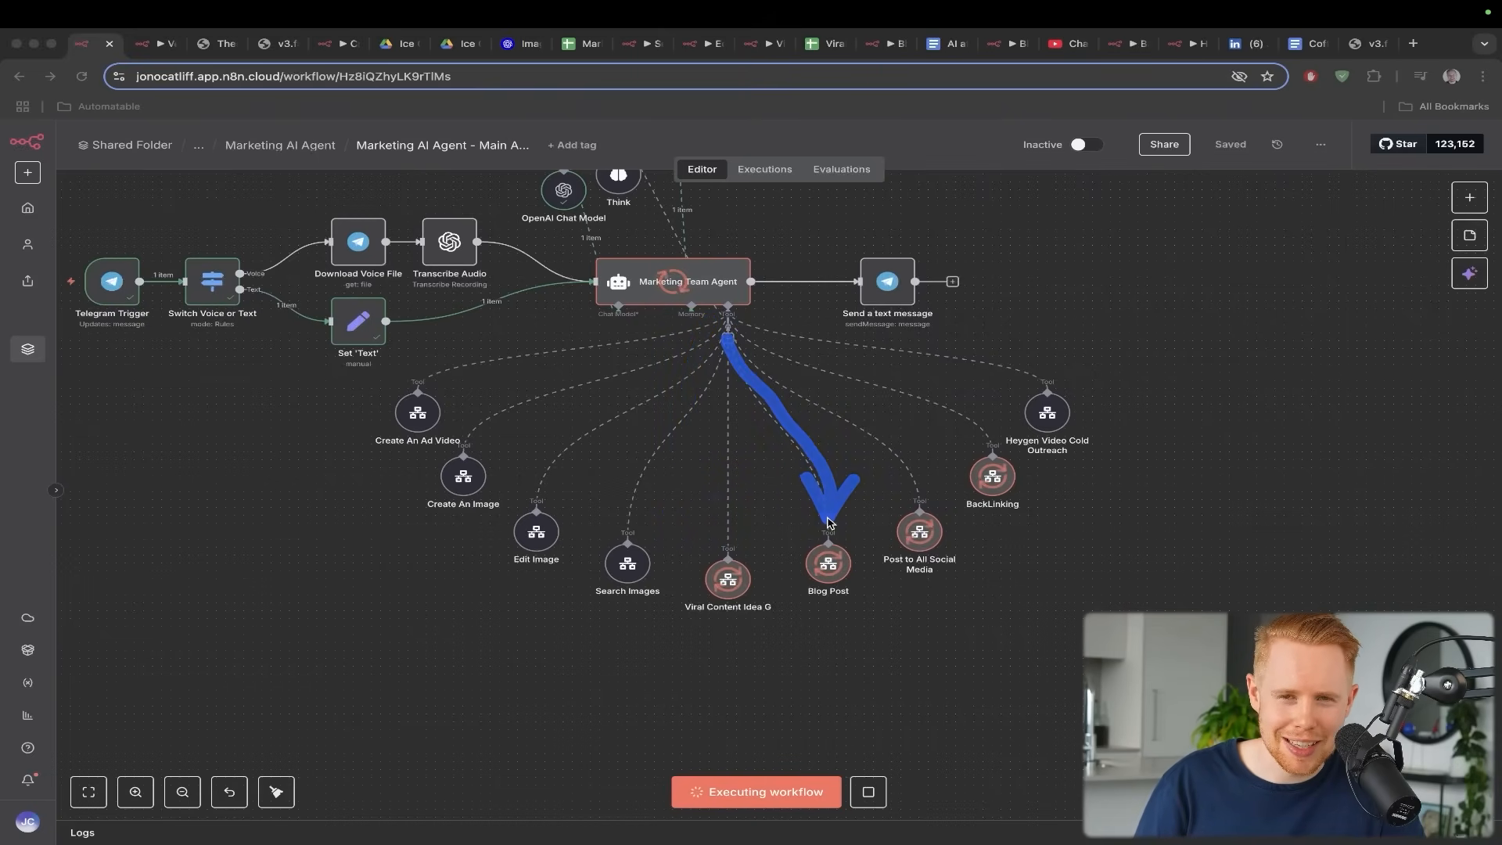
{"action": "mouse_move", "coordinate": [727, 338]}
{"action": "left_mouse_down"}
{"action": "mouse_move", "coordinate": [806, 372]}
{"action": "mouse_move", "coordinate": [892, 439]}
{"action": "mouse_move", "coordinate": [906, 490]}
{"action": "left_mouse_up"}
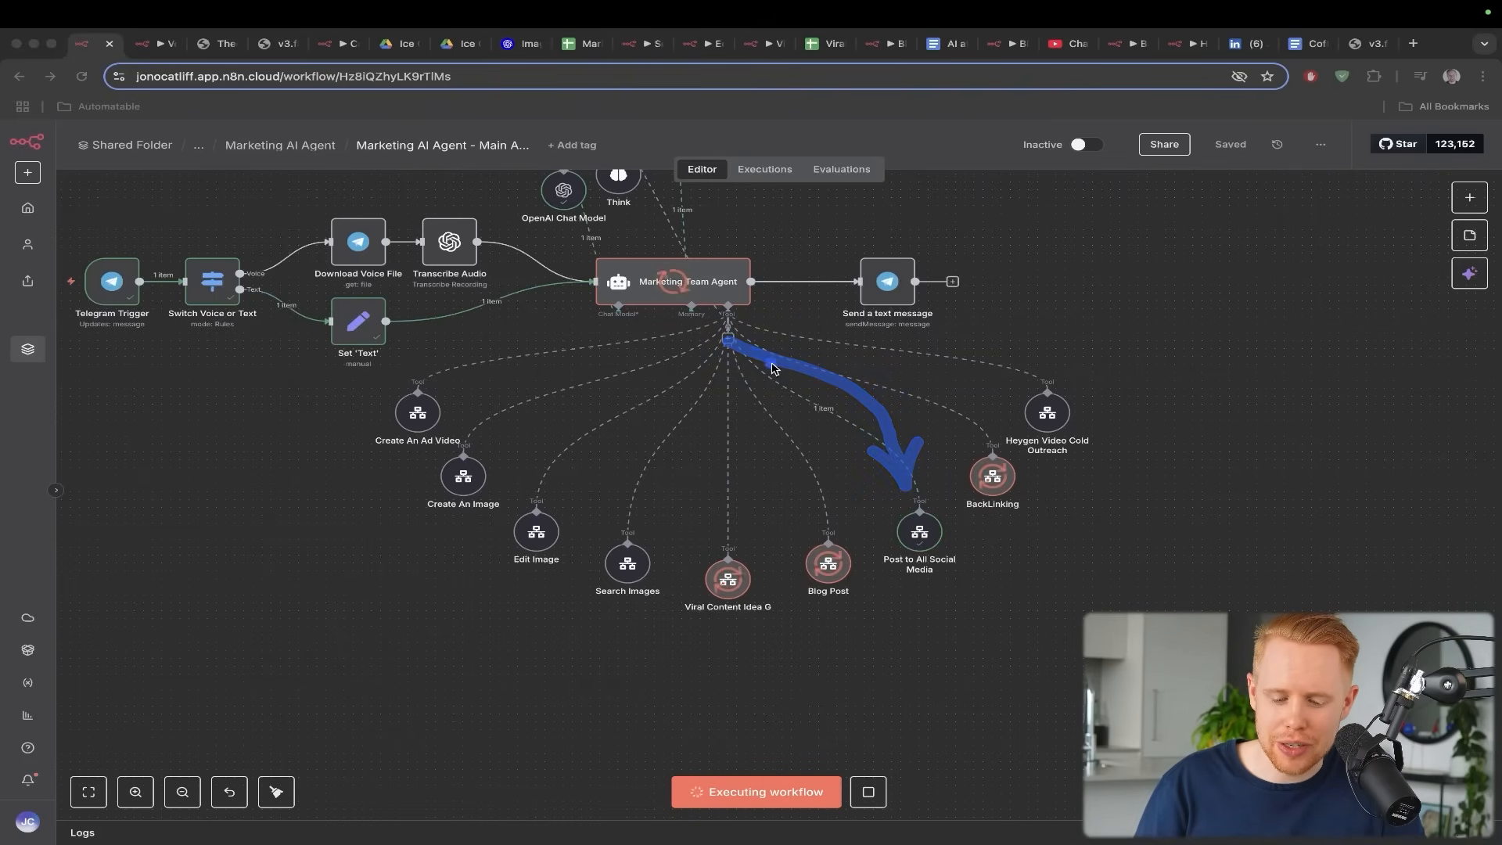
{"action": "mouse_move", "coordinate": [742, 332]}
{"action": "left_mouse_down"}
{"action": "mouse_move", "coordinate": [974, 419]}
{"action": "mouse_move", "coordinate": [984, 450]}
{"action": "left_mouse_up"}
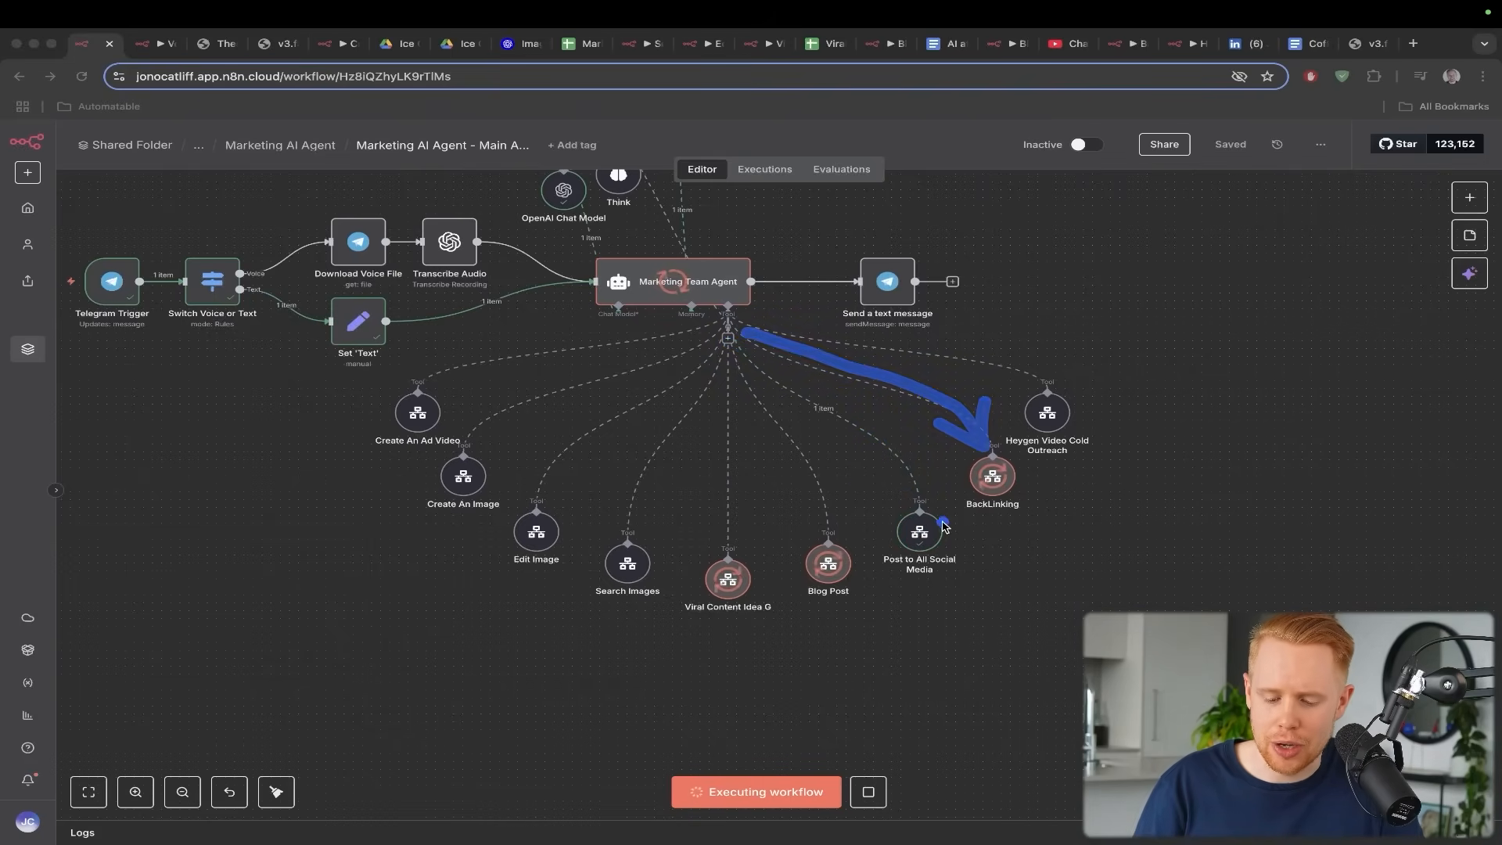
{"action": "key", "text": "ctrl+shift+s"}
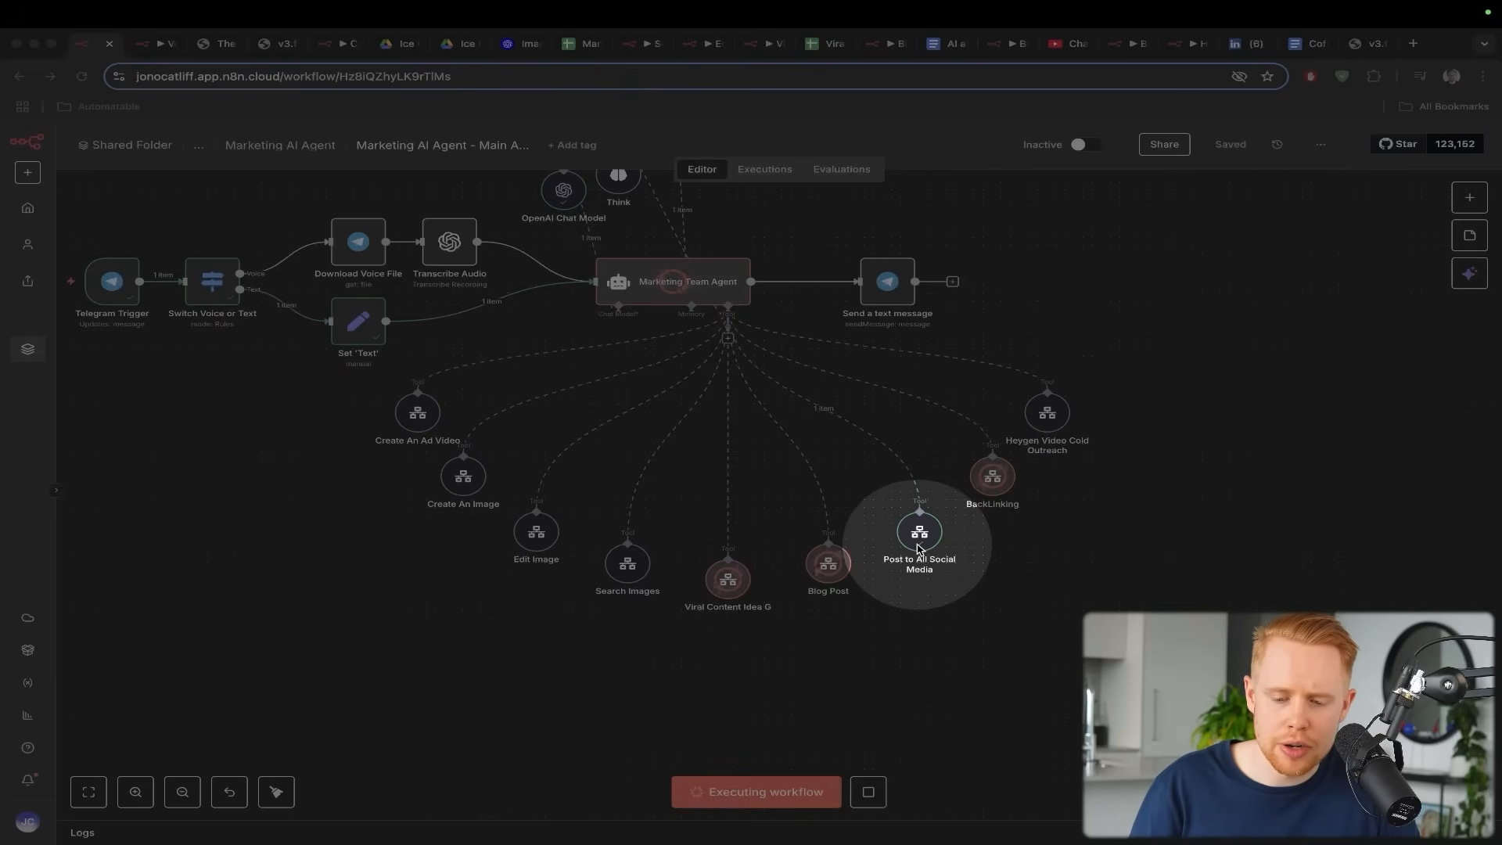
{"action": "key", "text": "ctrl+shift+s"}
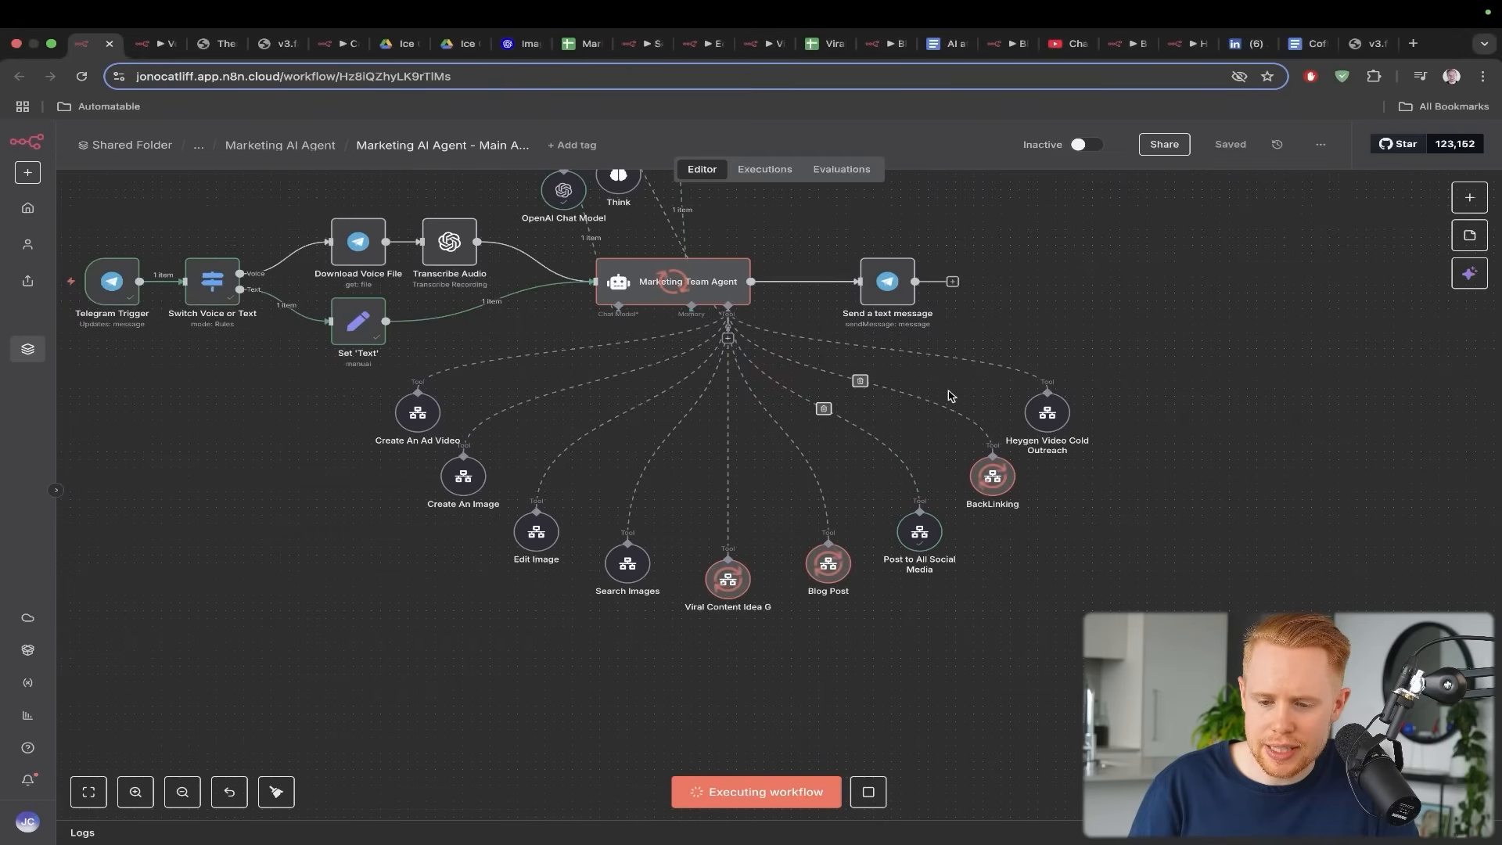
{"action": "left_click", "coordinate": [1000, 47]}
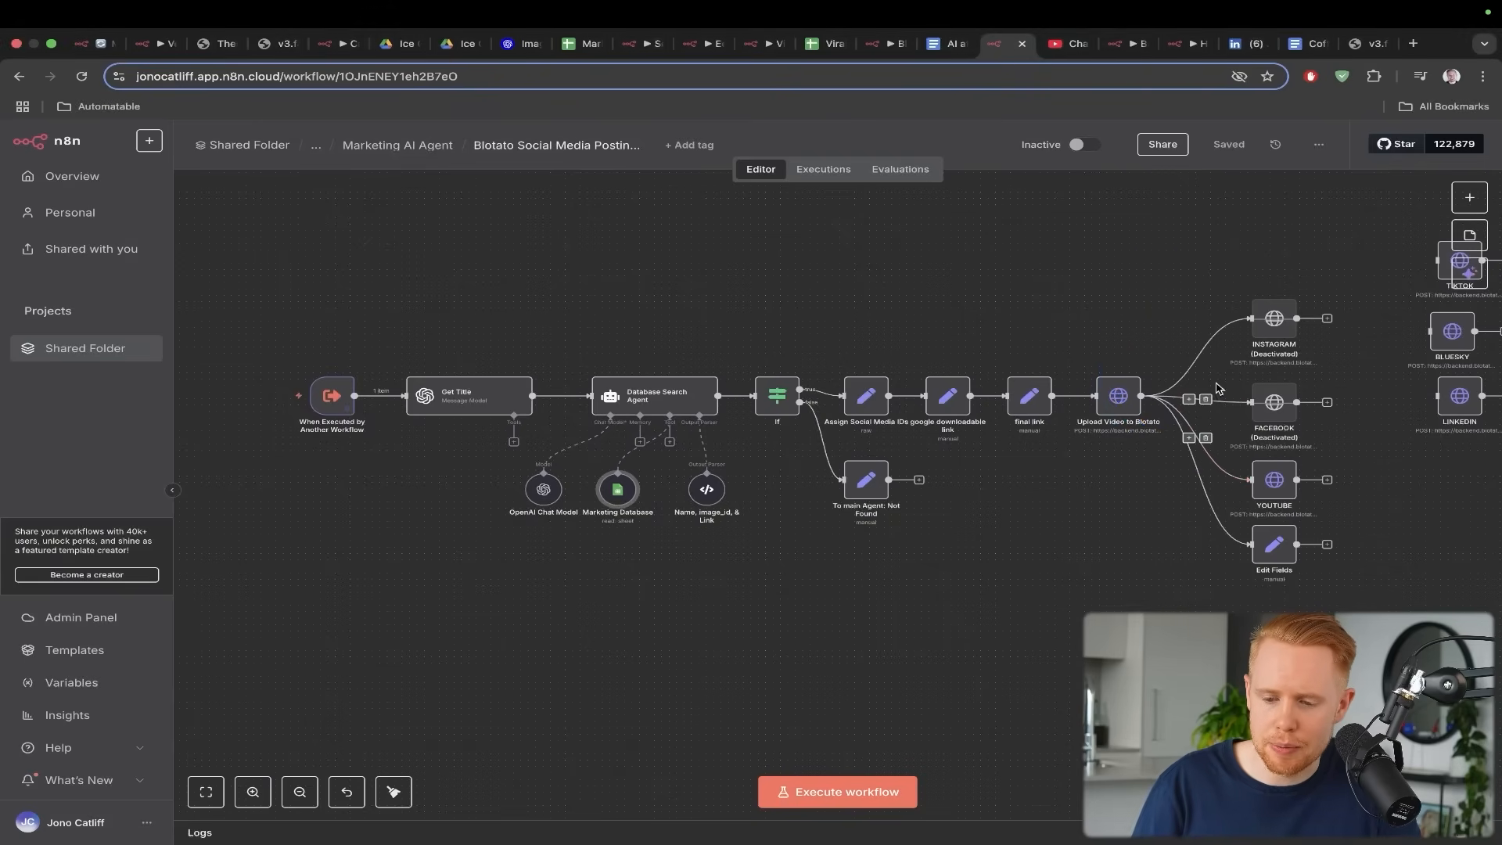
{"action": "left_click", "coordinate": [1068, 43]}
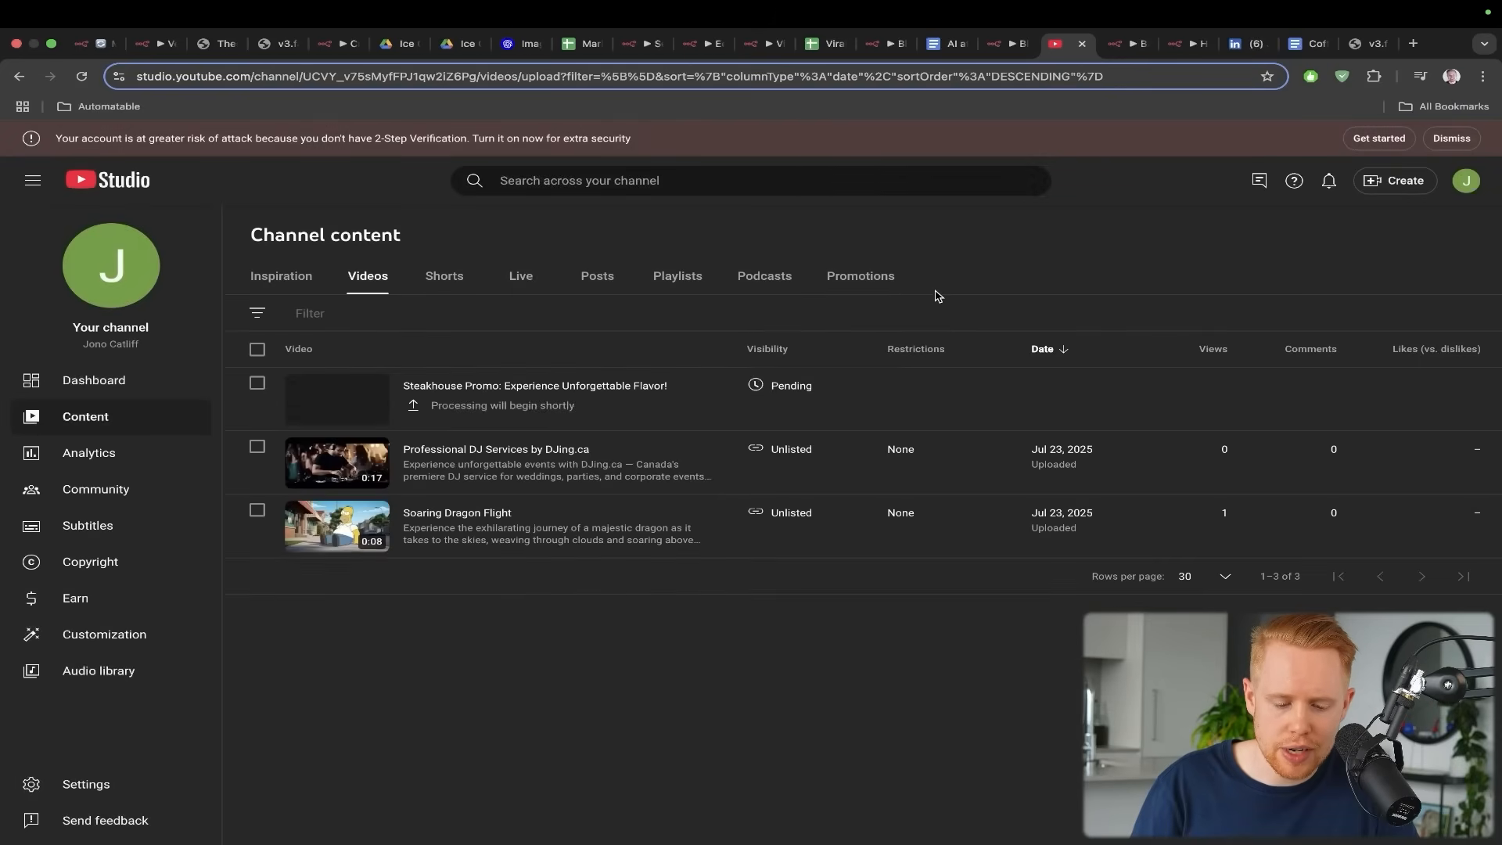
{"action": "mouse_move", "coordinate": [663, 232]}
{"action": "left_mouse_down"}
{"action": "mouse_move", "coordinate": [376, 333]}
{"action": "mouse_move", "coordinate": [373, 381]}
{"action": "left_mouse_up"}
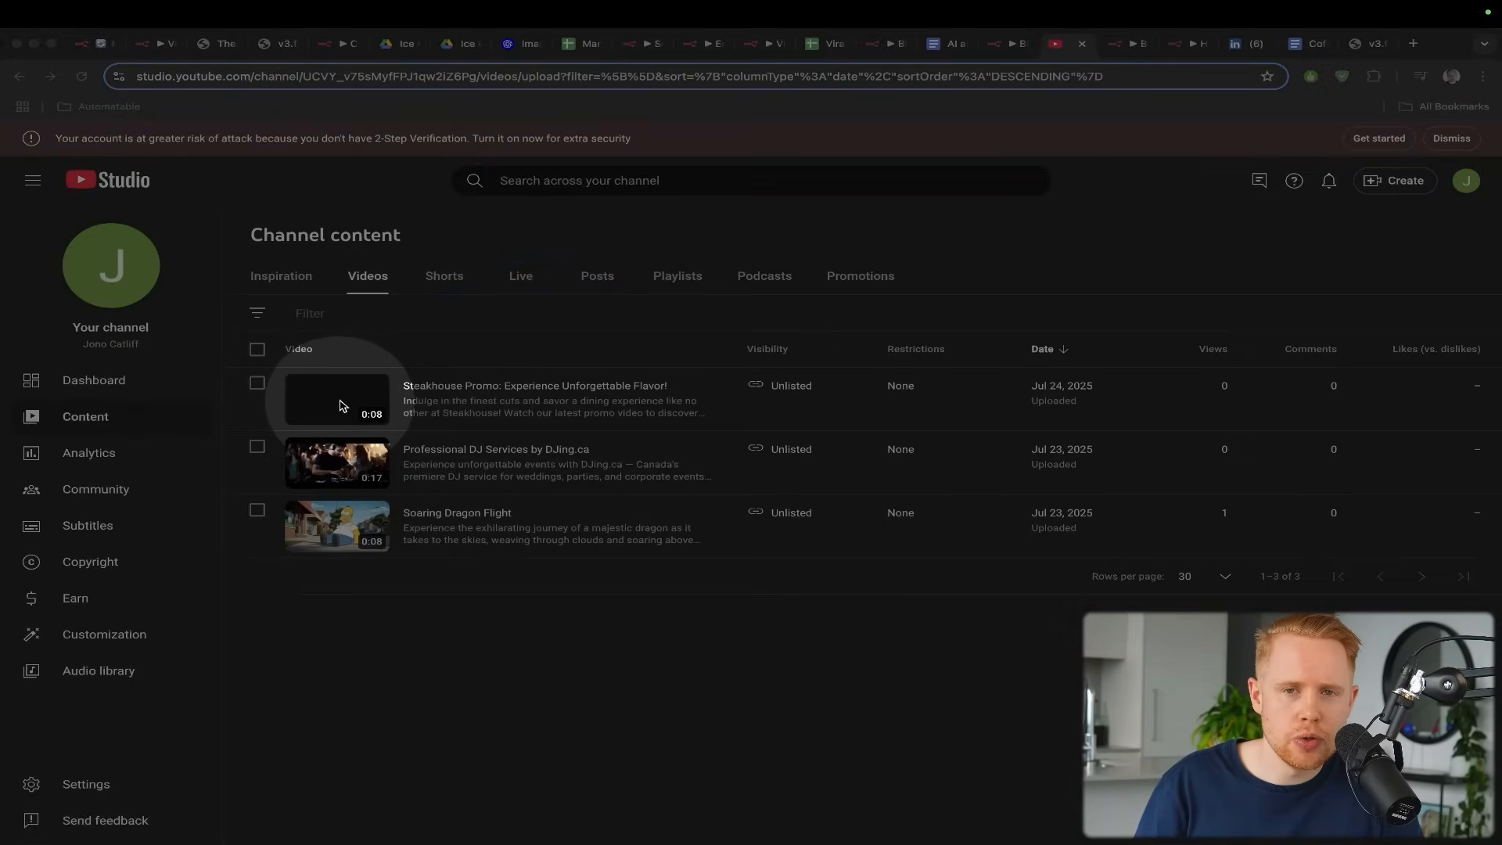
Return to the main agent workflow and check the progress of the Blog Post and Viral Content Idea G tools
{"action": "key", "text": "super+1"}
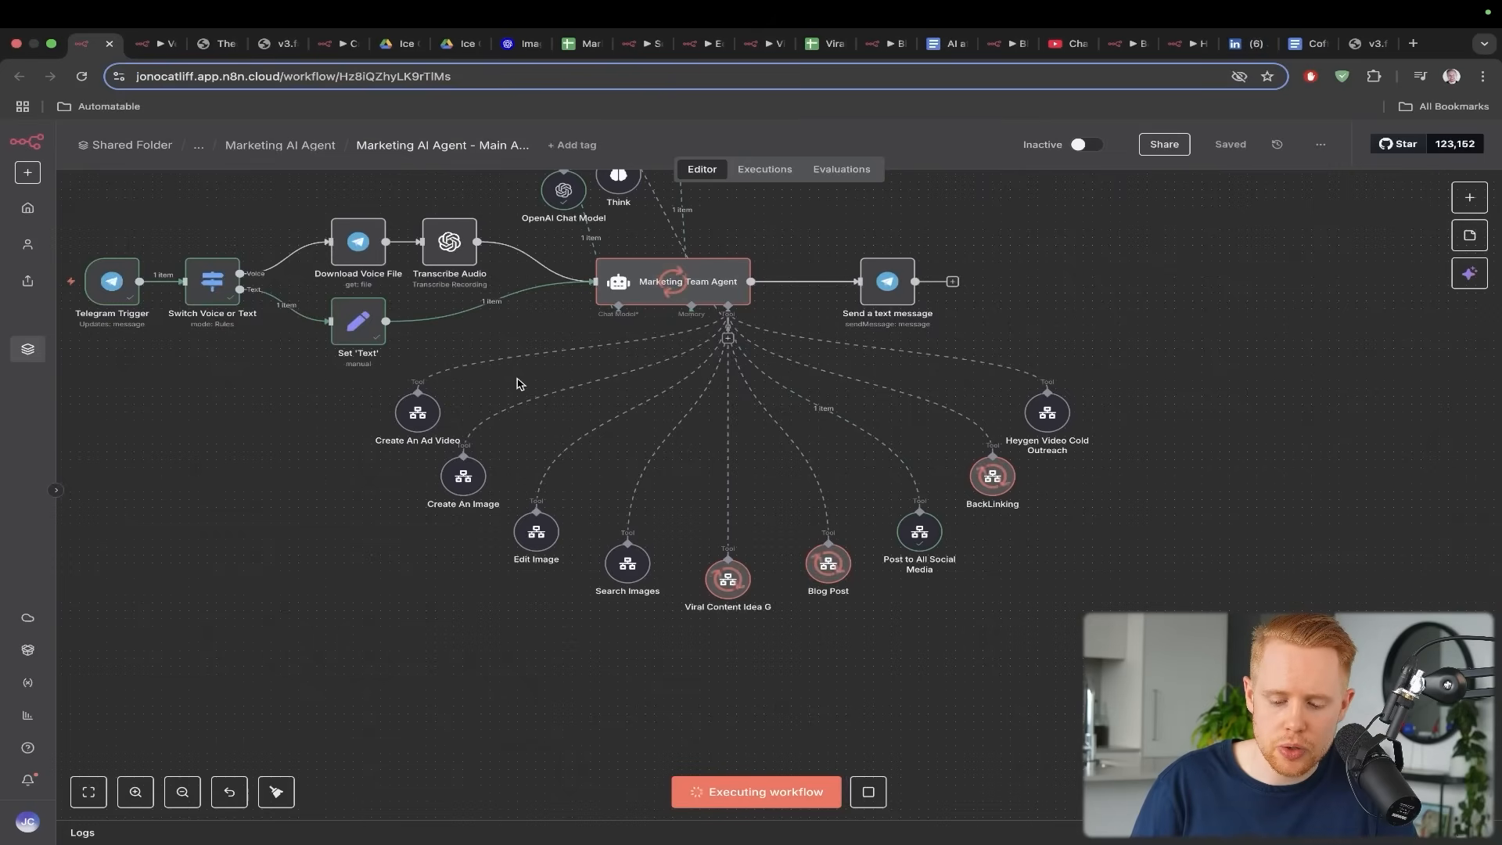
{"action": "mouse_move", "coordinate": [730, 313]}
{"action": "left_mouse_down"}
{"action": "mouse_move", "coordinate": [763, 442]}
{"action": "mouse_move", "coordinate": [806, 473]}
{"action": "mouse_move", "coordinate": [821, 519]}
{"action": "left_mouse_up"}
{"action": "mouse_move", "coordinate": [757, 356]}
{"action": "left_mouse_down"}
{"action": "mouse_move", "coordinate": [721, 475]}
{"action": "mouse_move", "coordinate": [725, 549]}
{"action": "left_mouse_up"}
{"action": "key", "text": "ctrl+s"}
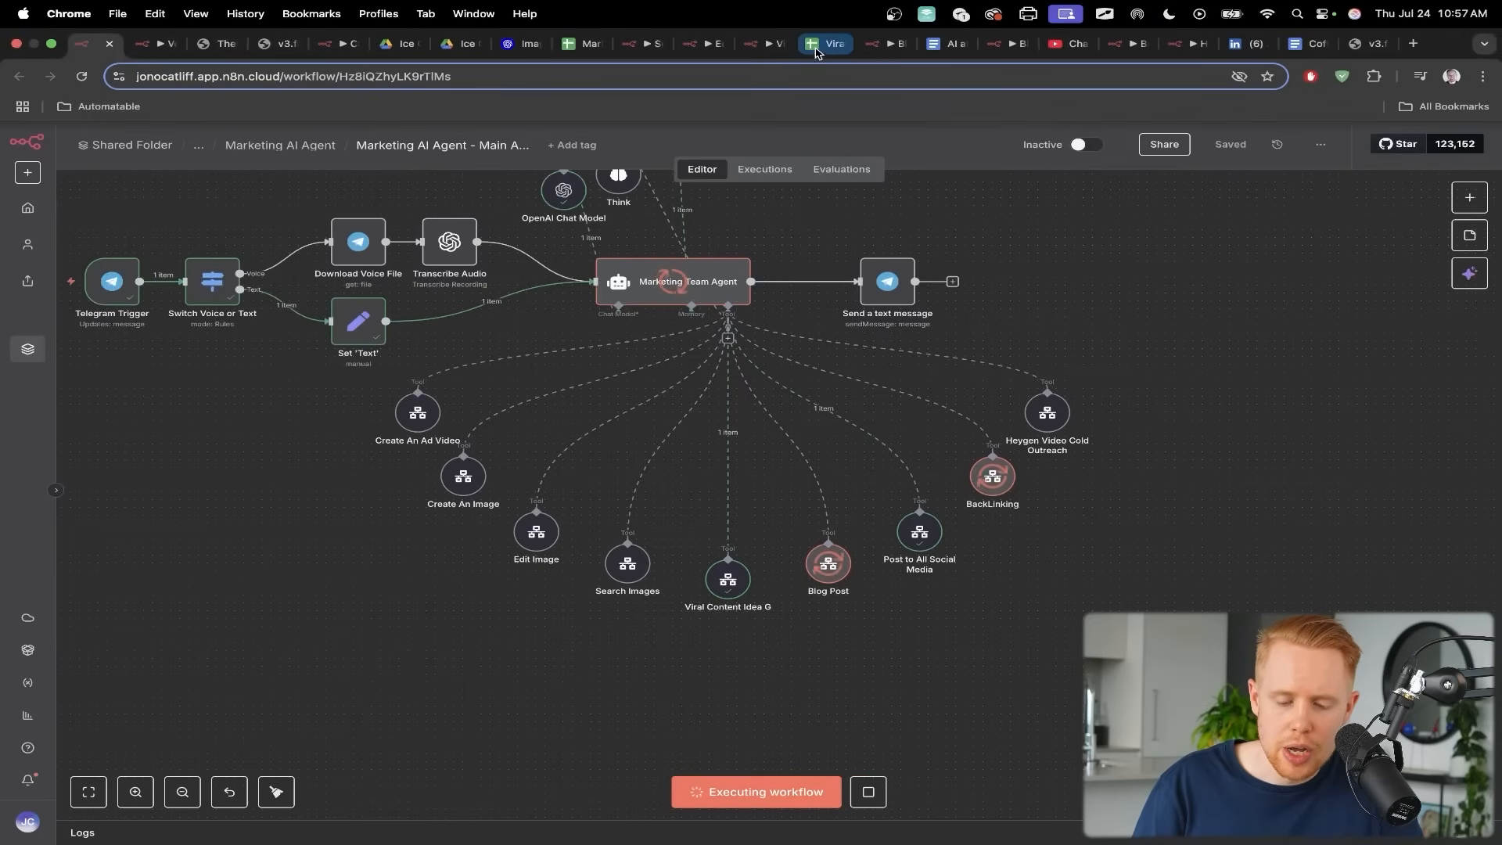
Open the Viral Contents Instagram spreadsheet and review its collected posts down to the last plumbing rows
{"action": "left_click", "coordinate": [814, 45]}
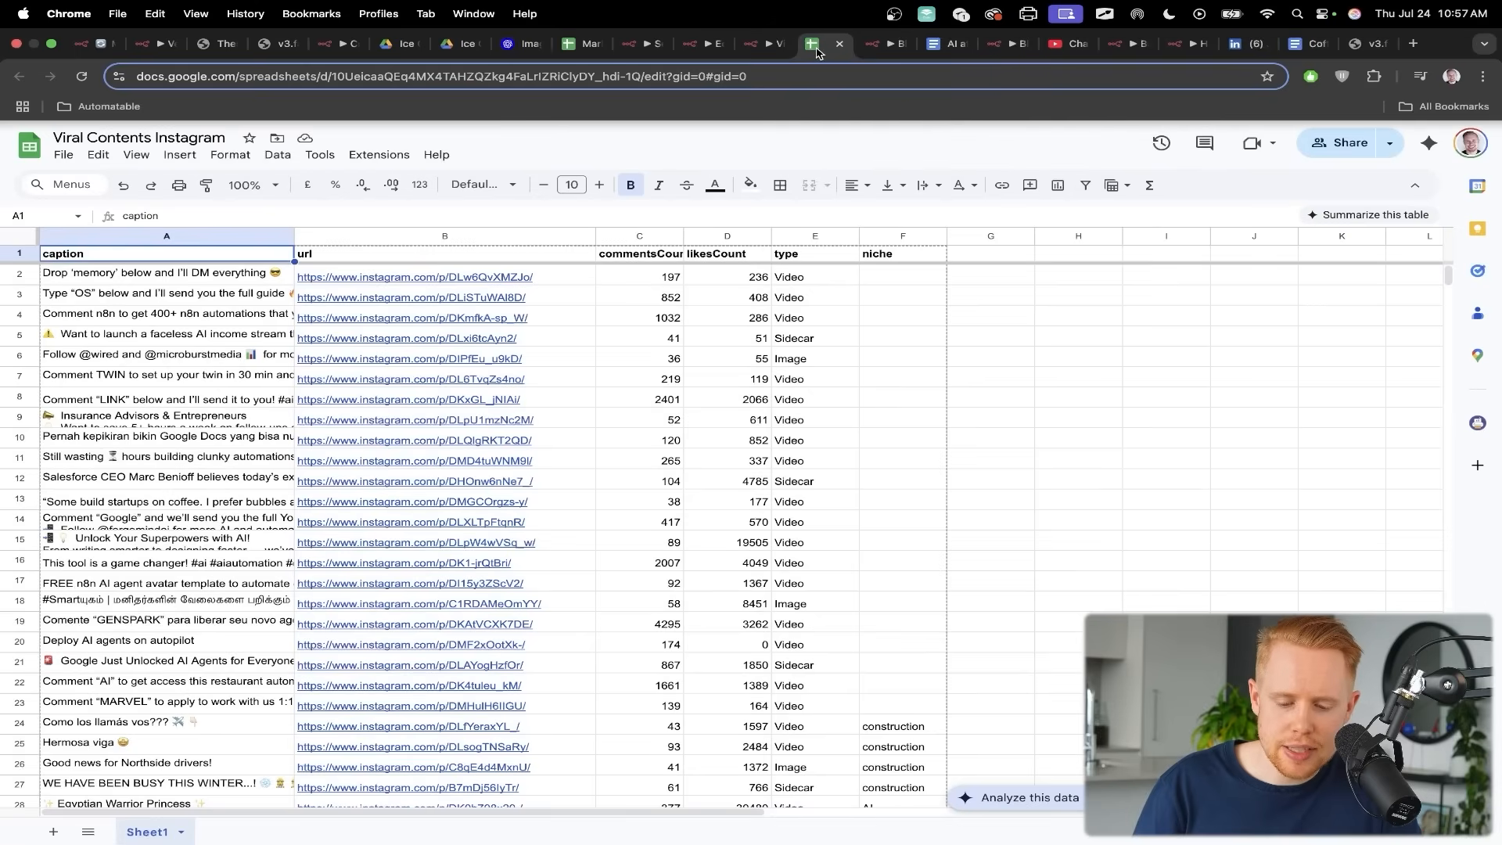
{"action": "scroll", "coordinate": [740, 436], "scroll_direction": "down", "scroll_amount": 5}
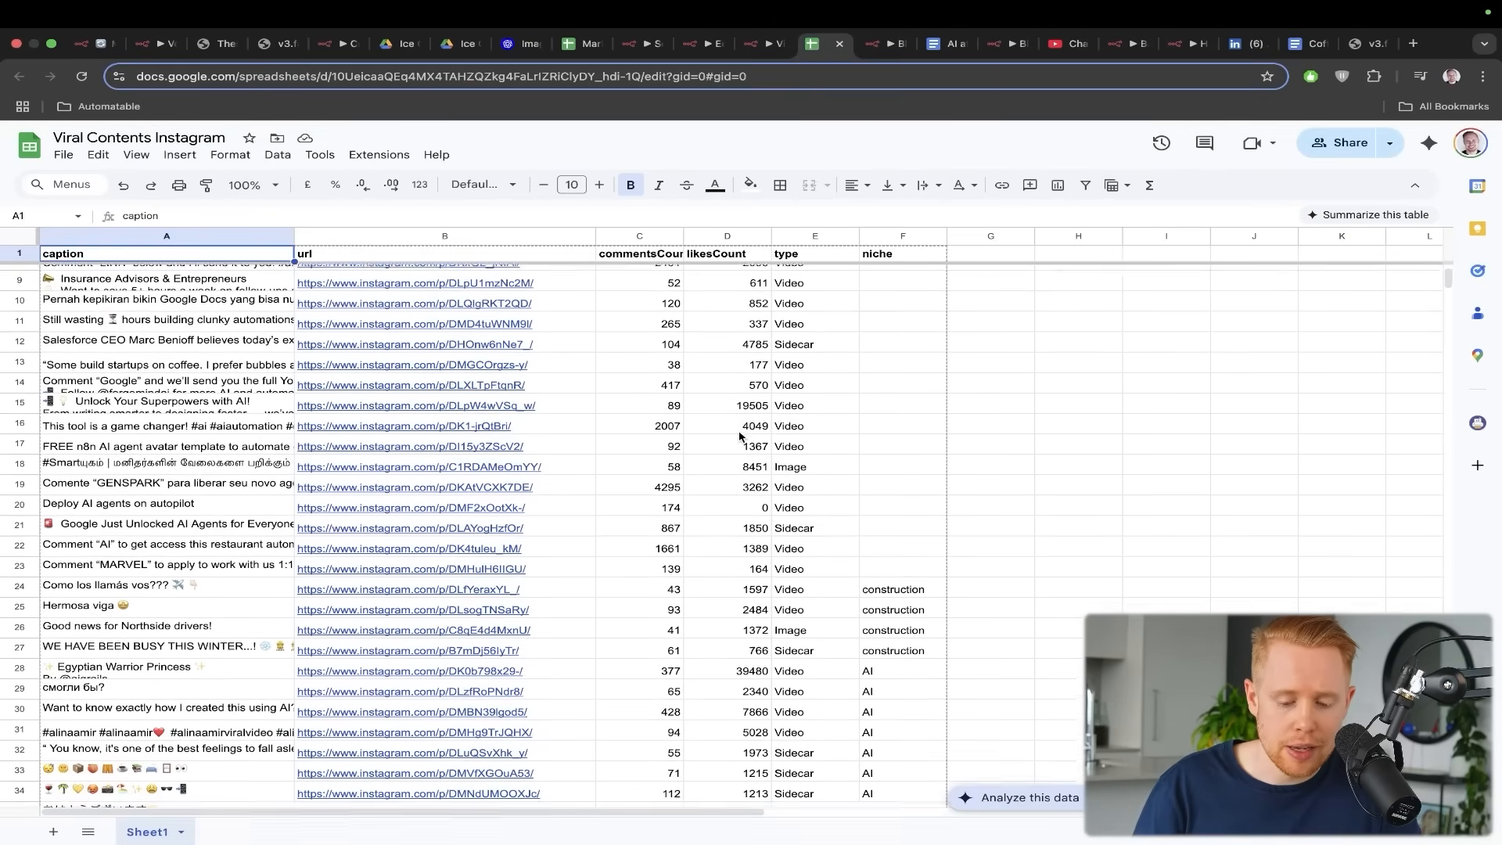
{"action": "scroll", "coordinate": [739, 436], "scroll_direction": "down", "scroll_amount": 1}
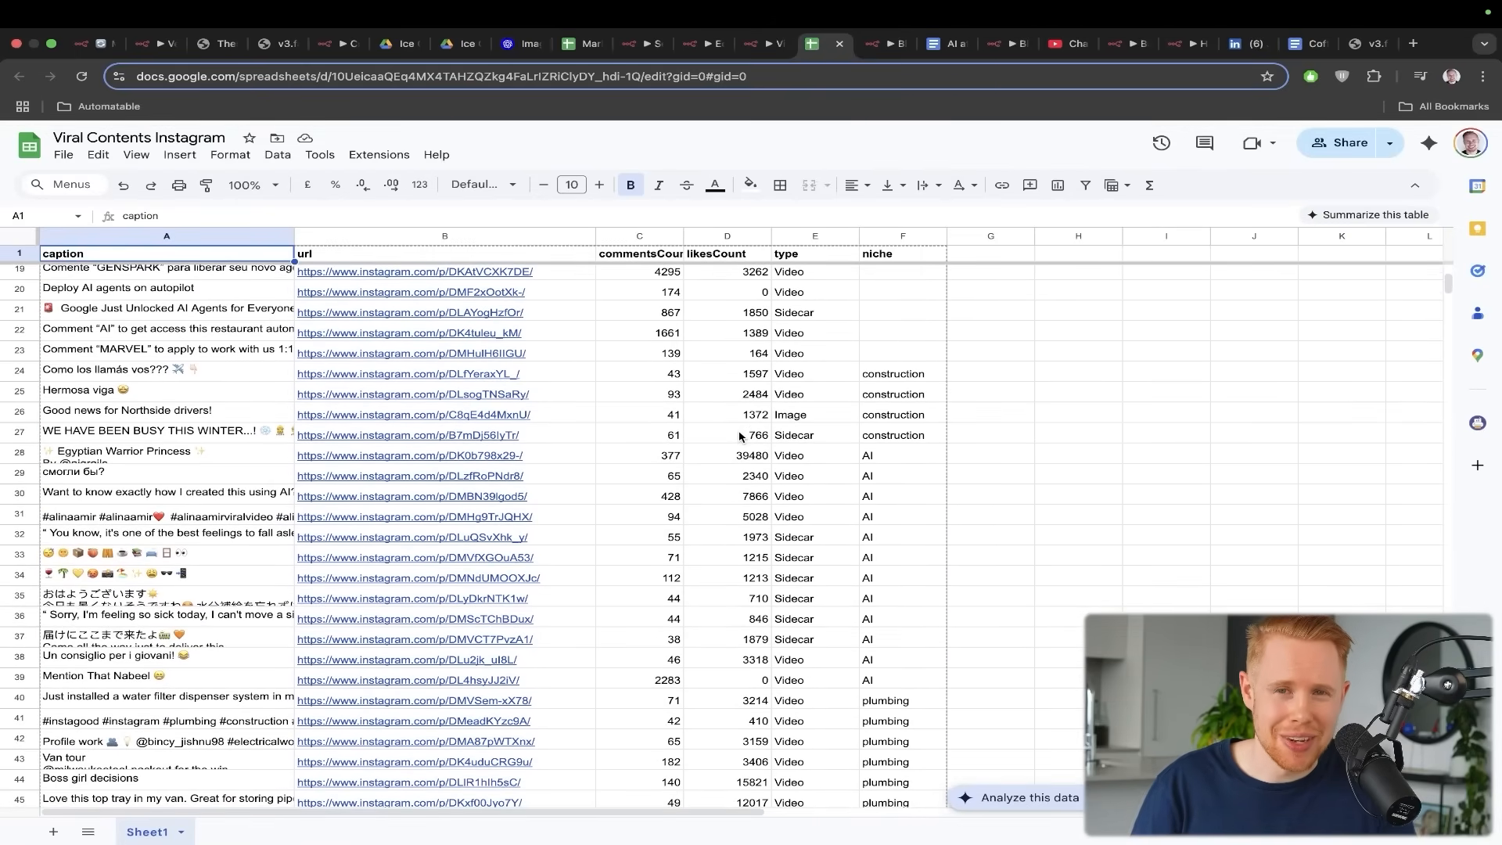
{"action": "scroll", "coordinate": [739, 436], "scroll_direction": "down", "scroll_amount": 5}
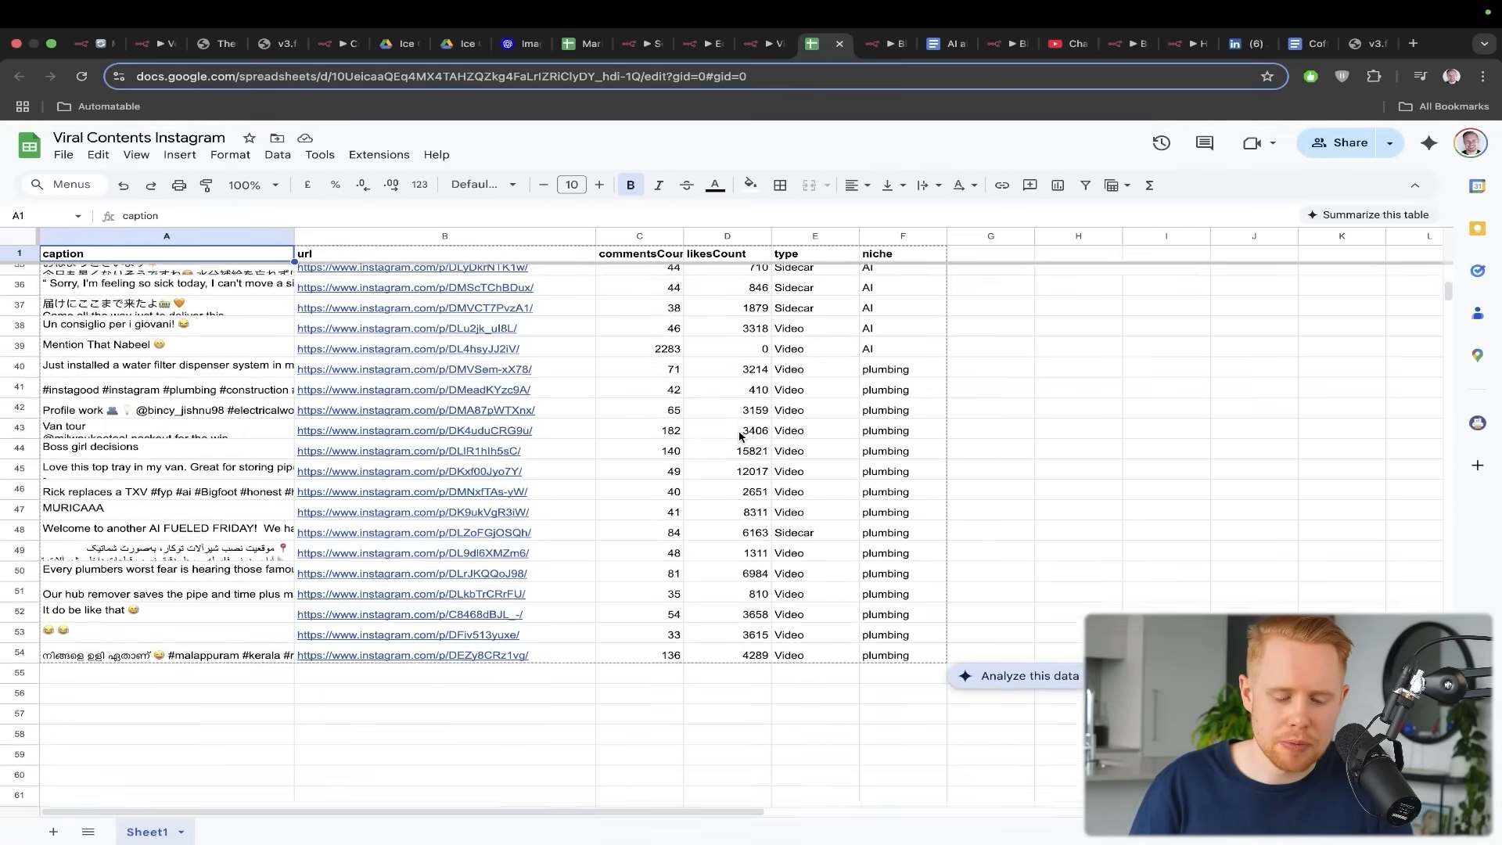
Return to the main agent workflow and follow the run through the BackLinking tool to the final Telegram message node
{"action": "key", "text": "super+1"}
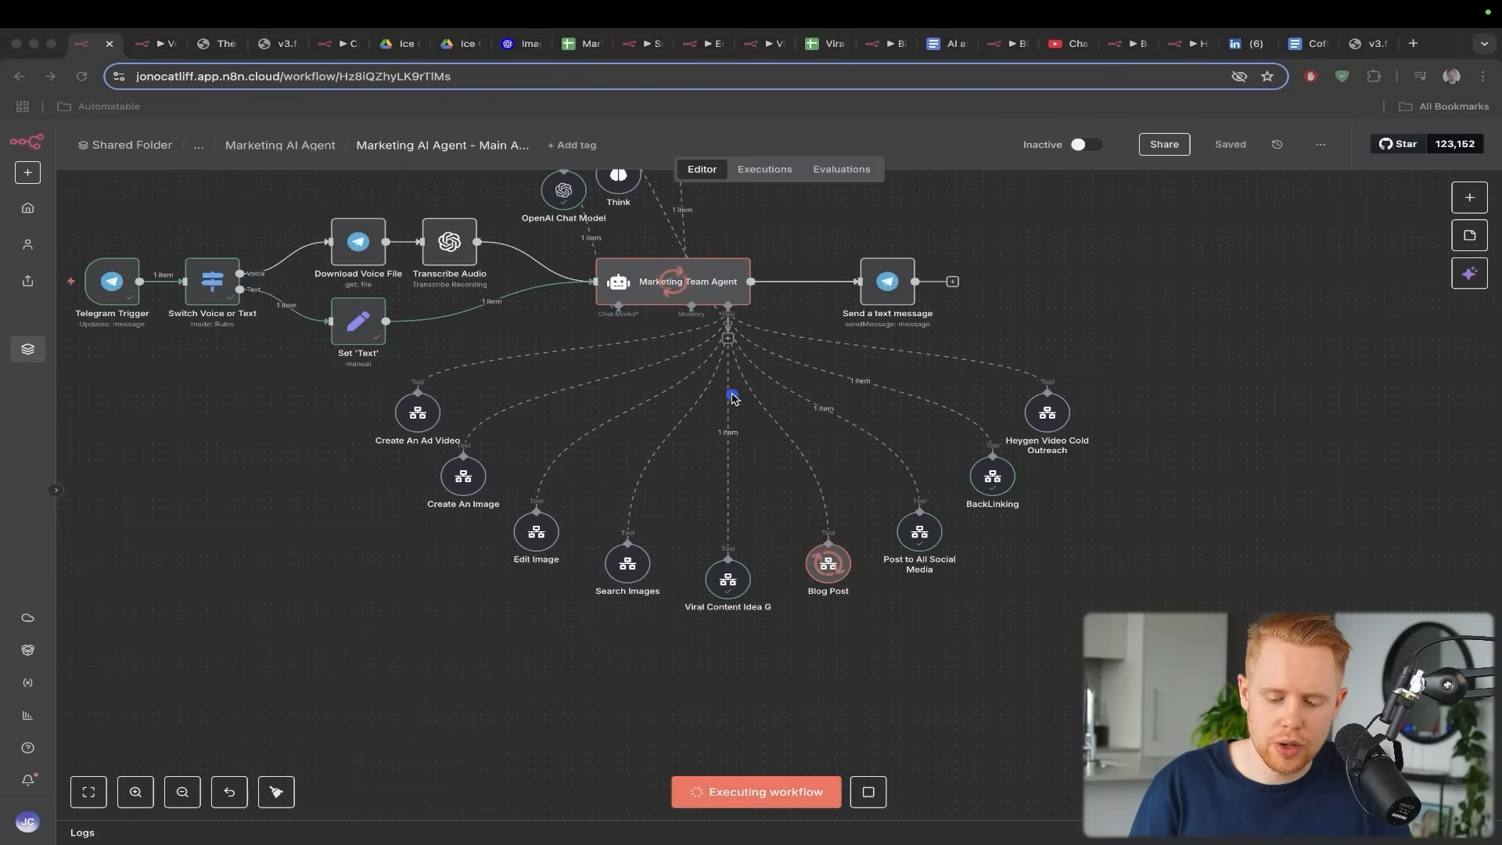
{"action": "mouse_move", "coordinate": [730, 336]}
{"action": "left_mouse_down"}
{"action": "mouse_move", "coordinate": [946, 396]}
{"action": "mouse_move", "coordinate": [992, 448]}
{"action": "left_mouse_up"}
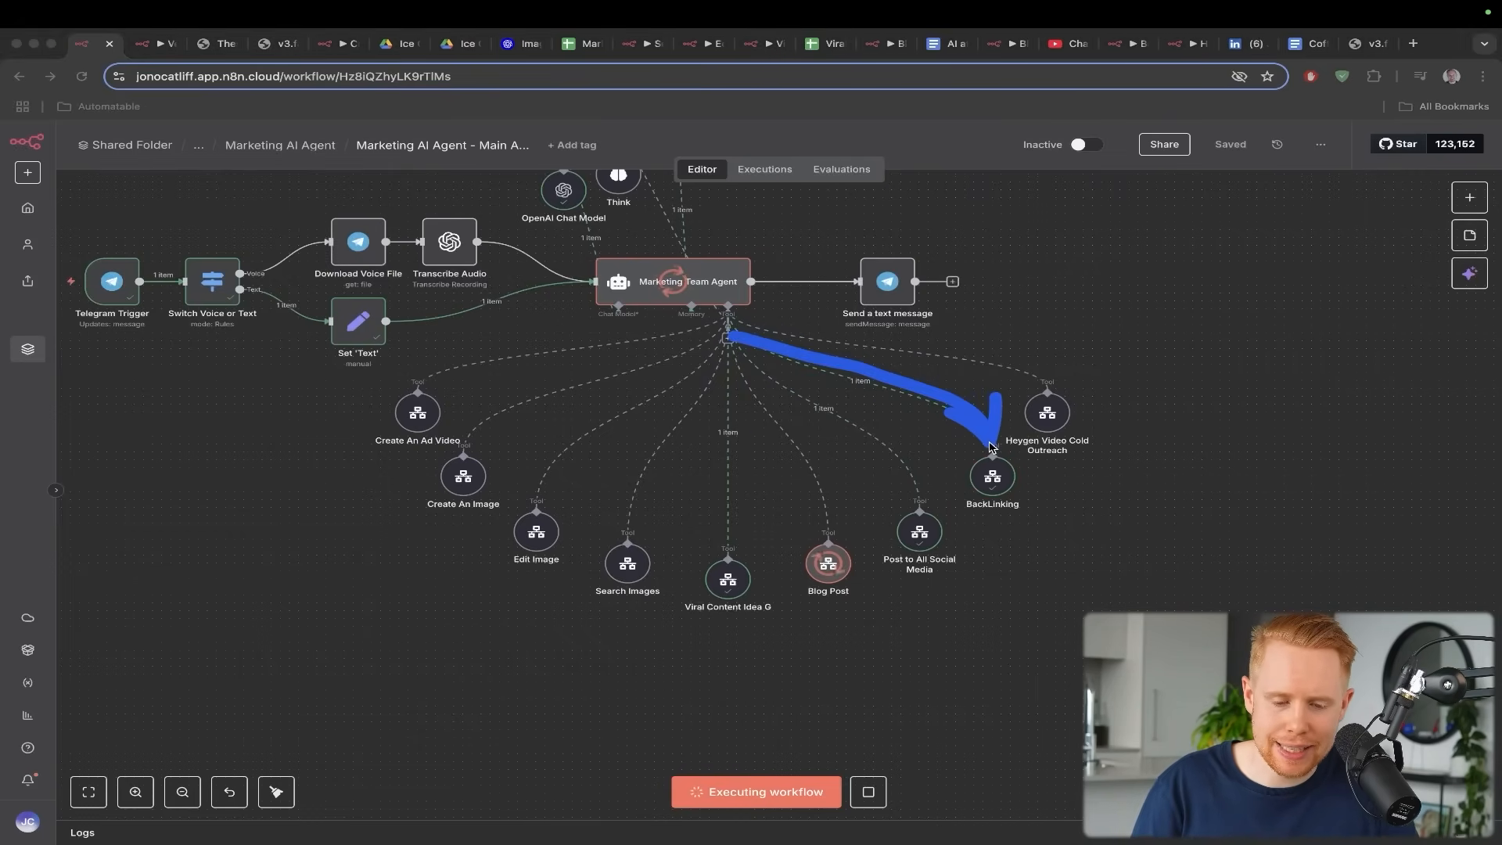
{"action": "key", "text": "ctrl+s"}
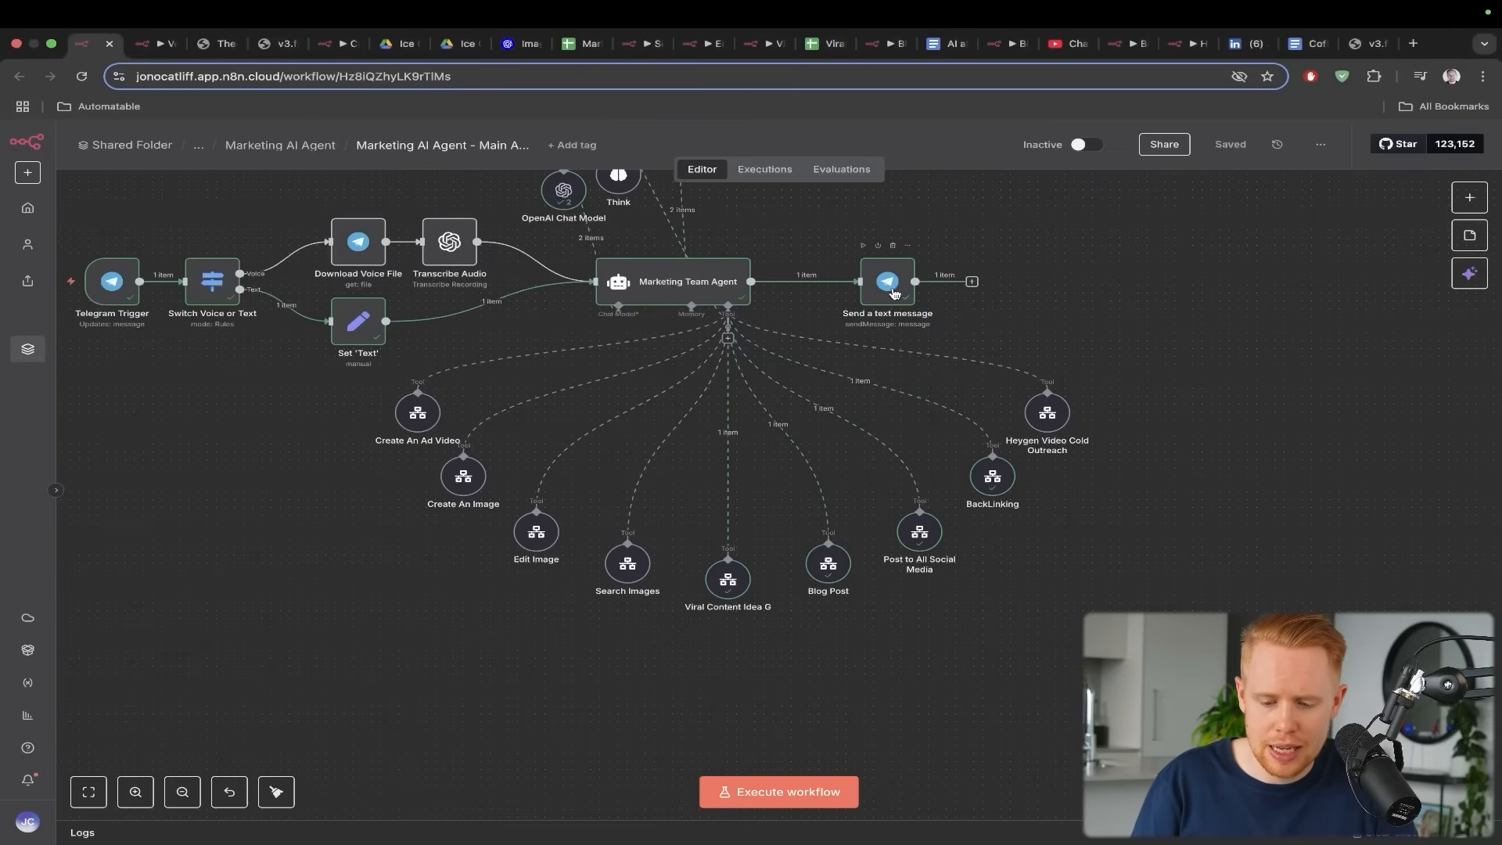
Switch to the Telegram bot chat, view the plumbing blog illustration at full size and close it again
{"action": "key", "text": "super+Tab"}
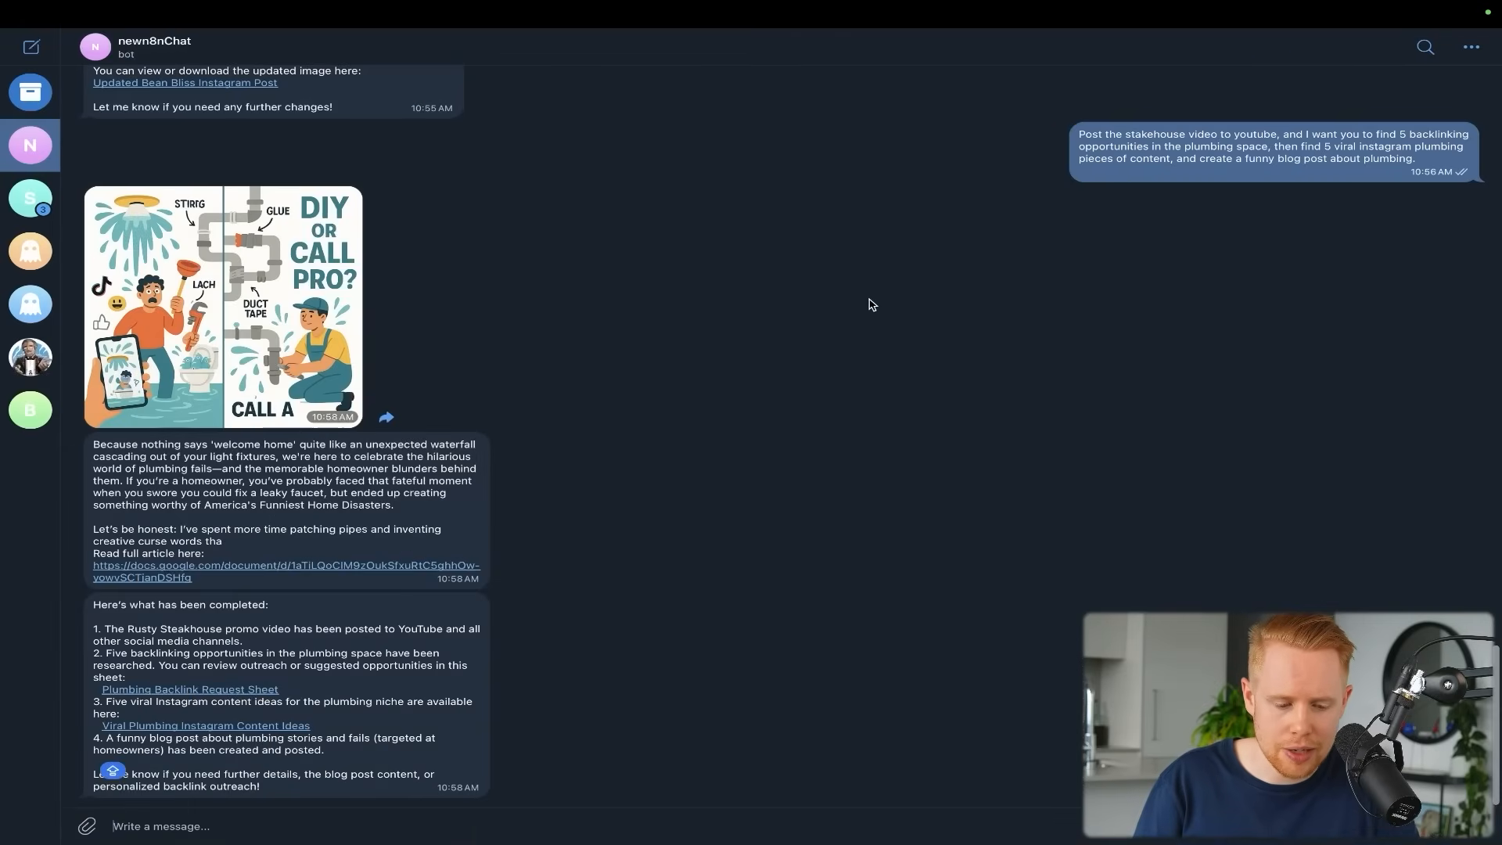
{"action": "mouse_move", "coordinate": [848, 295]}
{"action": "left_mouse_down"}
{"action": "mouse_move", "coordinate": [583, 342]}
{"action": "mouse_move", "coordinate": [348, 322]}
{"action": "left_mouse_up"}
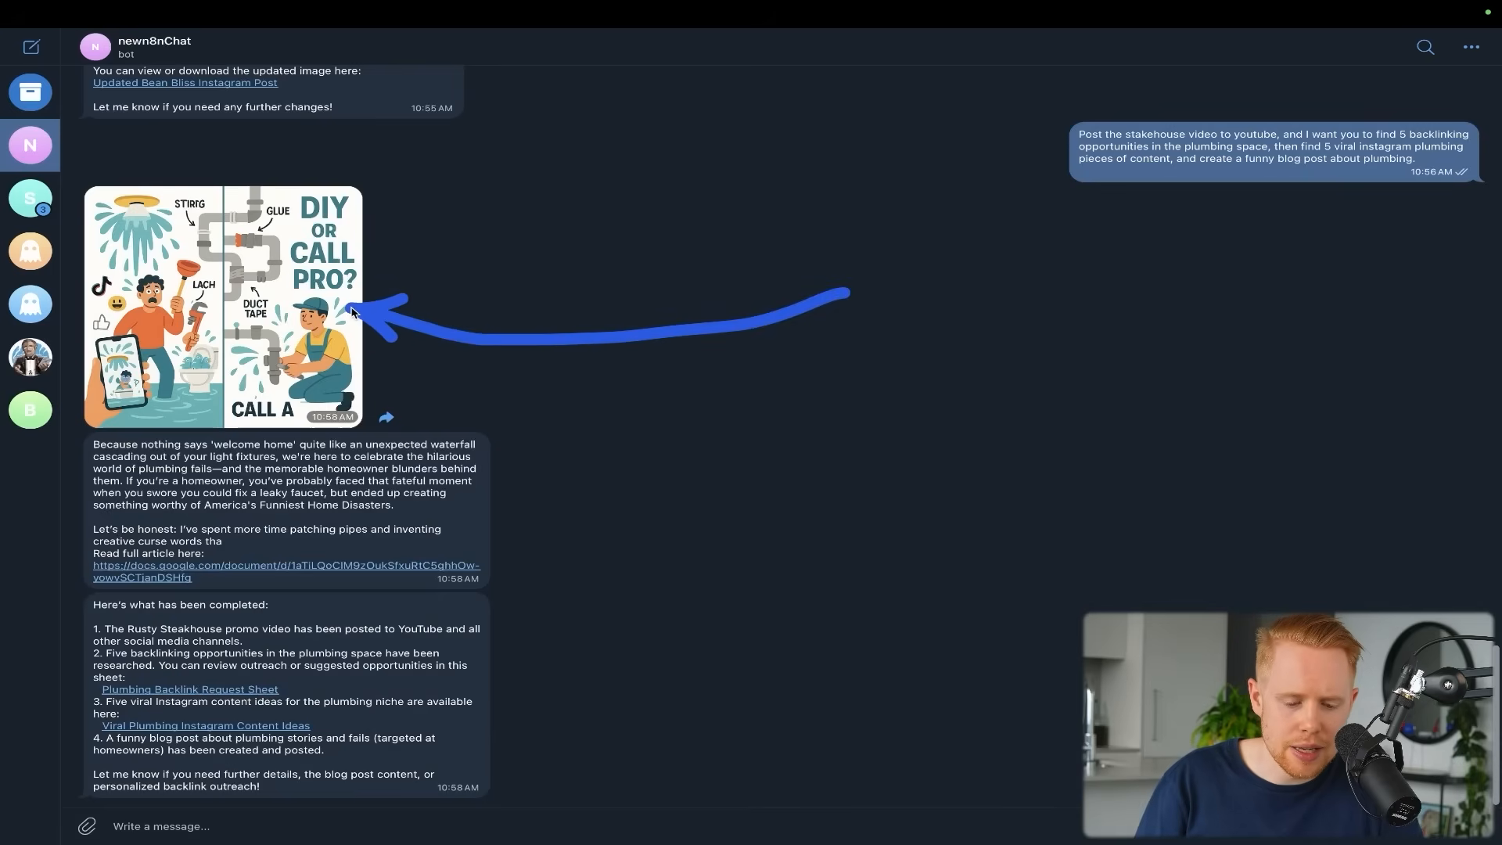
{"action": "left_click", "coordinate": [257, 311]}
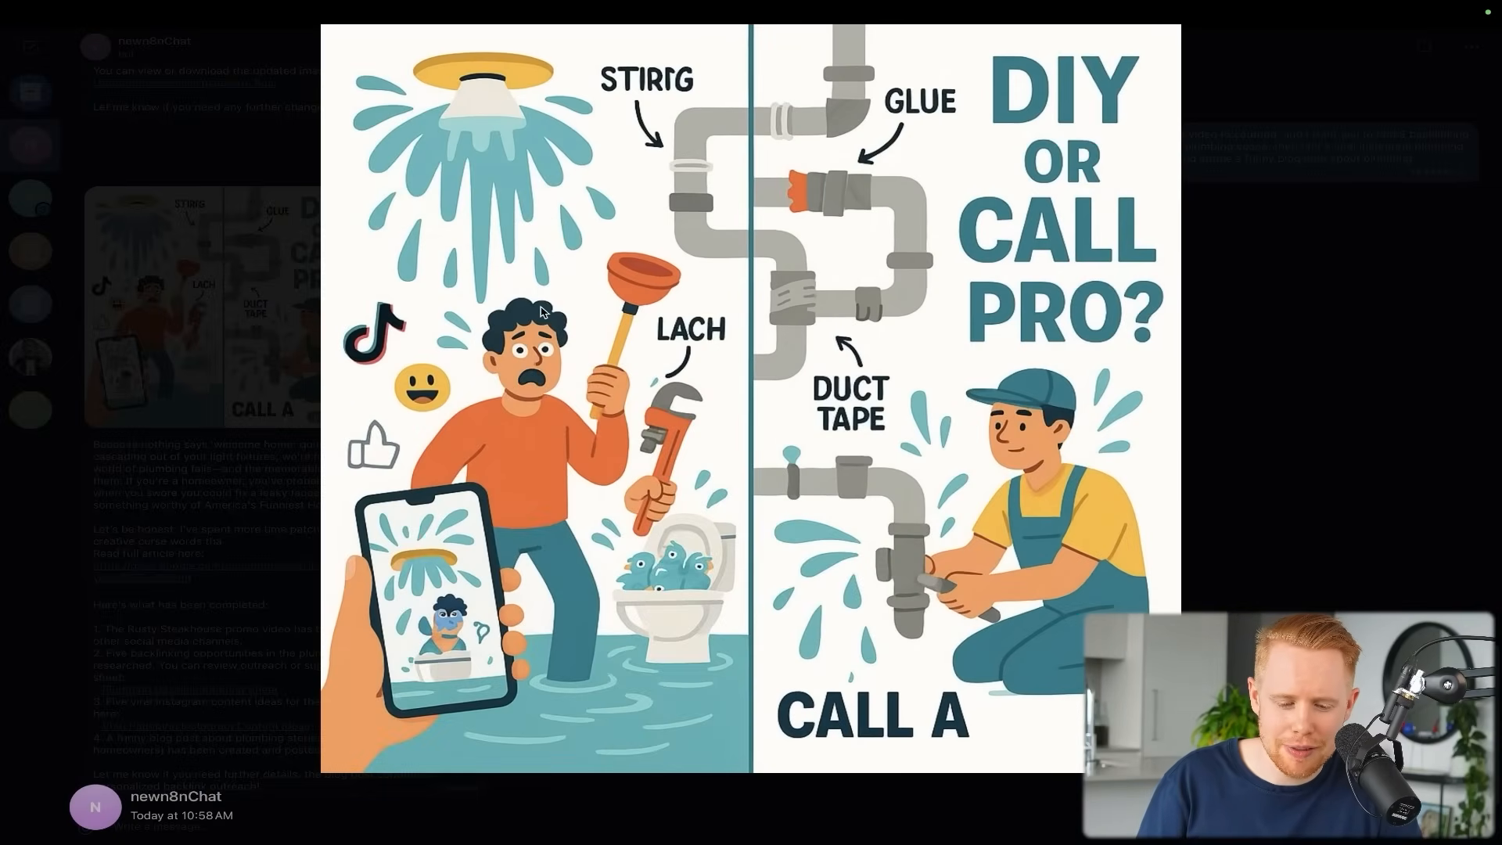
{"action": "left_click", "coordinate": [1283, 379]}
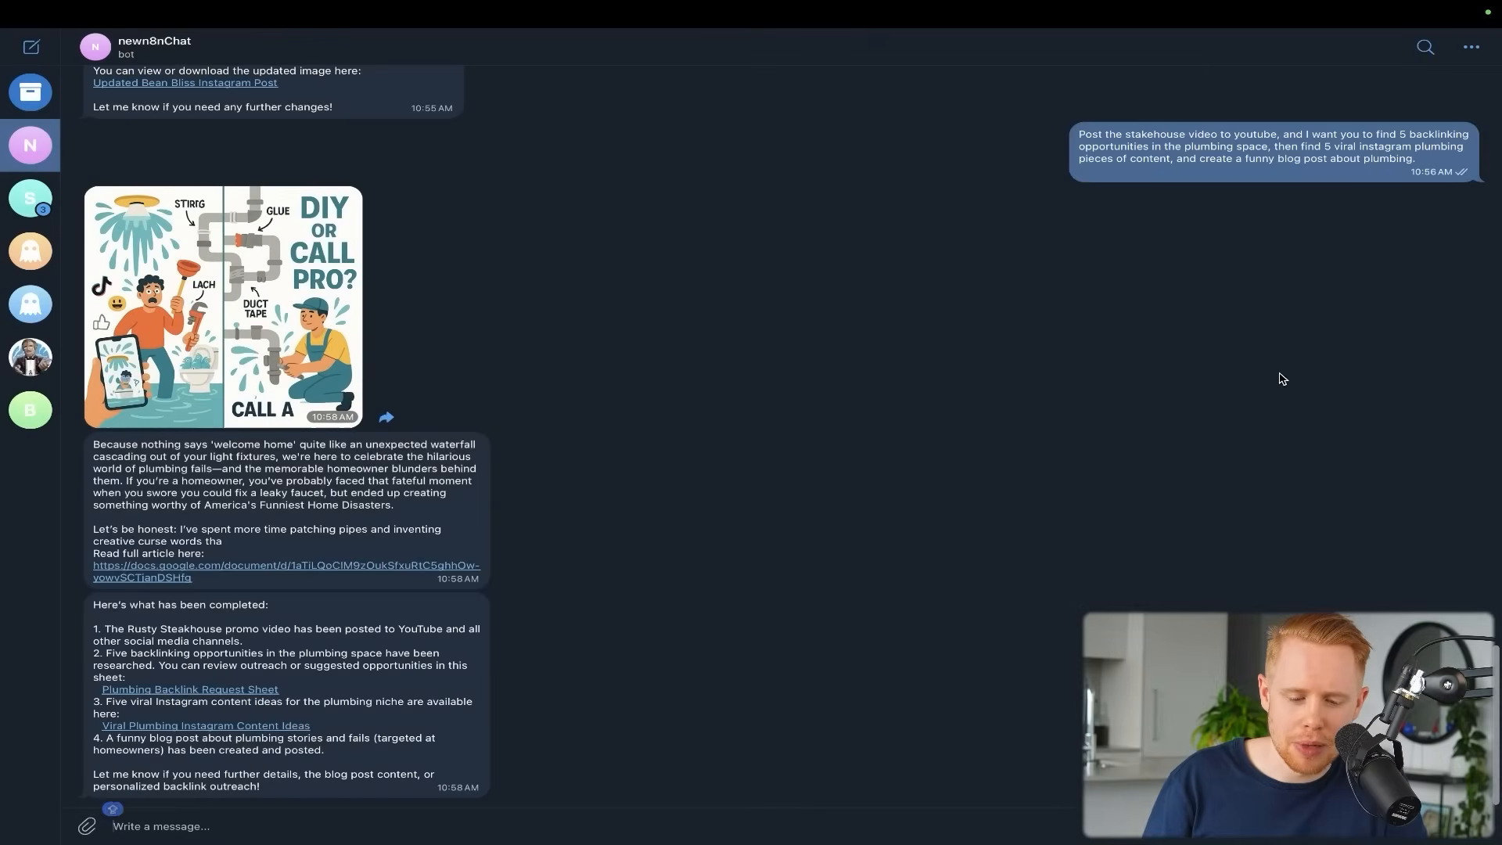
Read the blog post excerpt in the bot's reply and open the full article in Google Docs
{"action": "left_click_drag", "start_coordinate": [294, 141], "coordinate": [194, 196]}
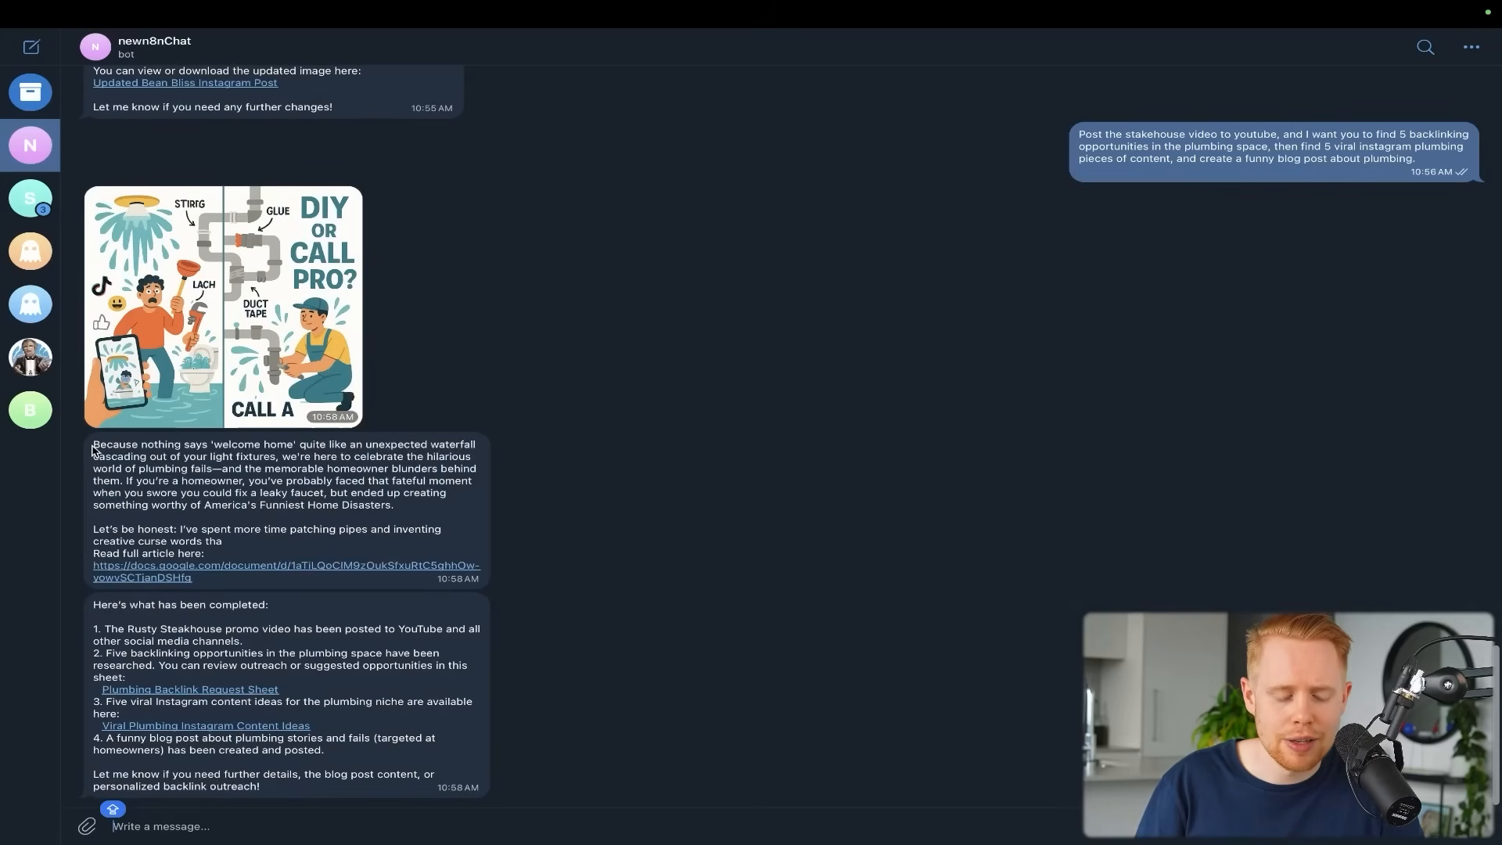
{"action": "left_click_drag", "start_coordinate": [94, 446], "coordinate": [190, 486]}
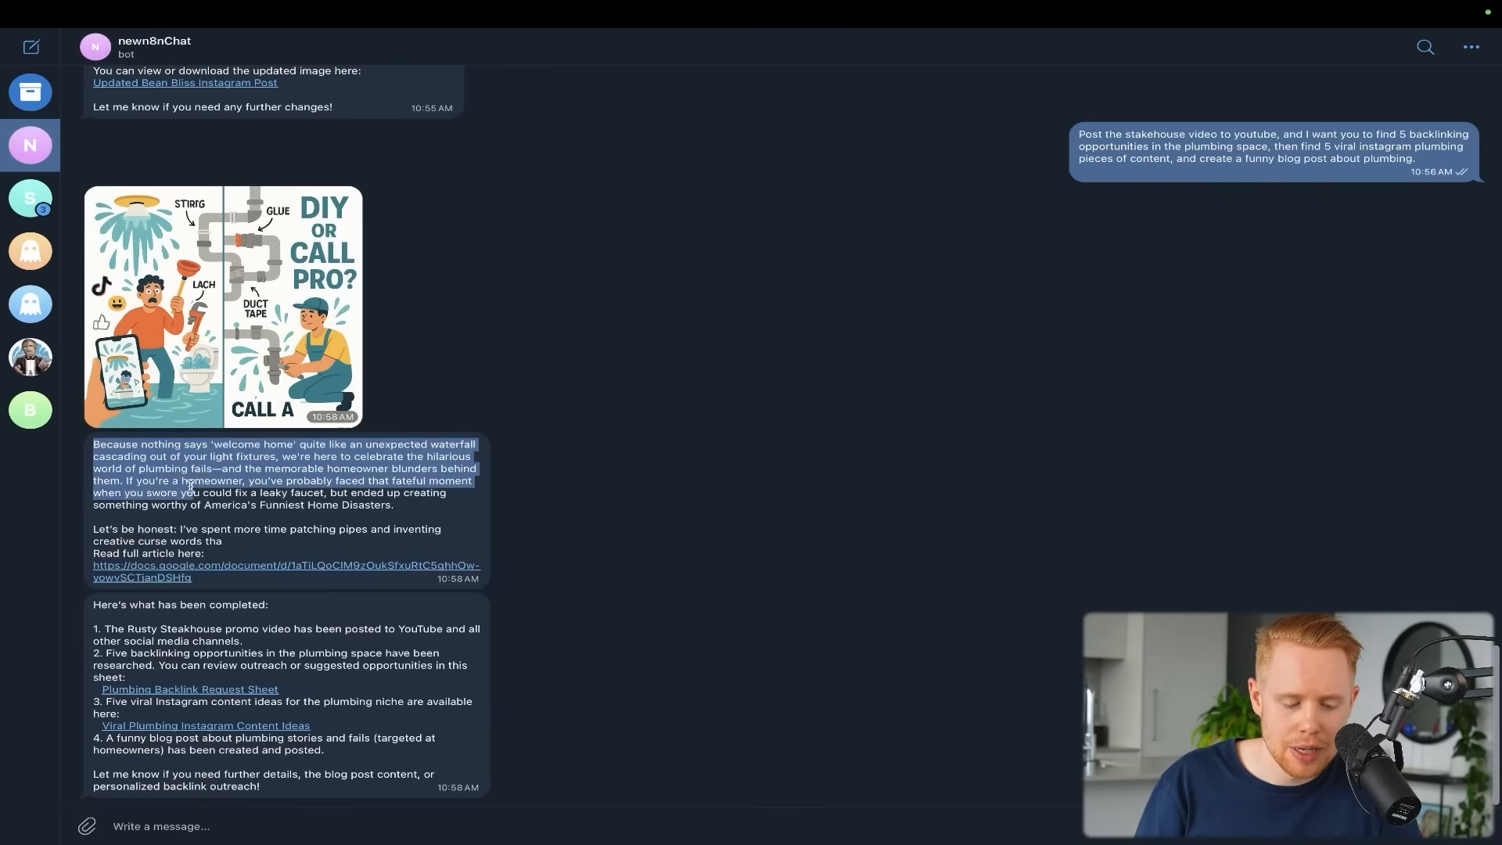
{"action": "left_click", "coordinate": [243, 581]}
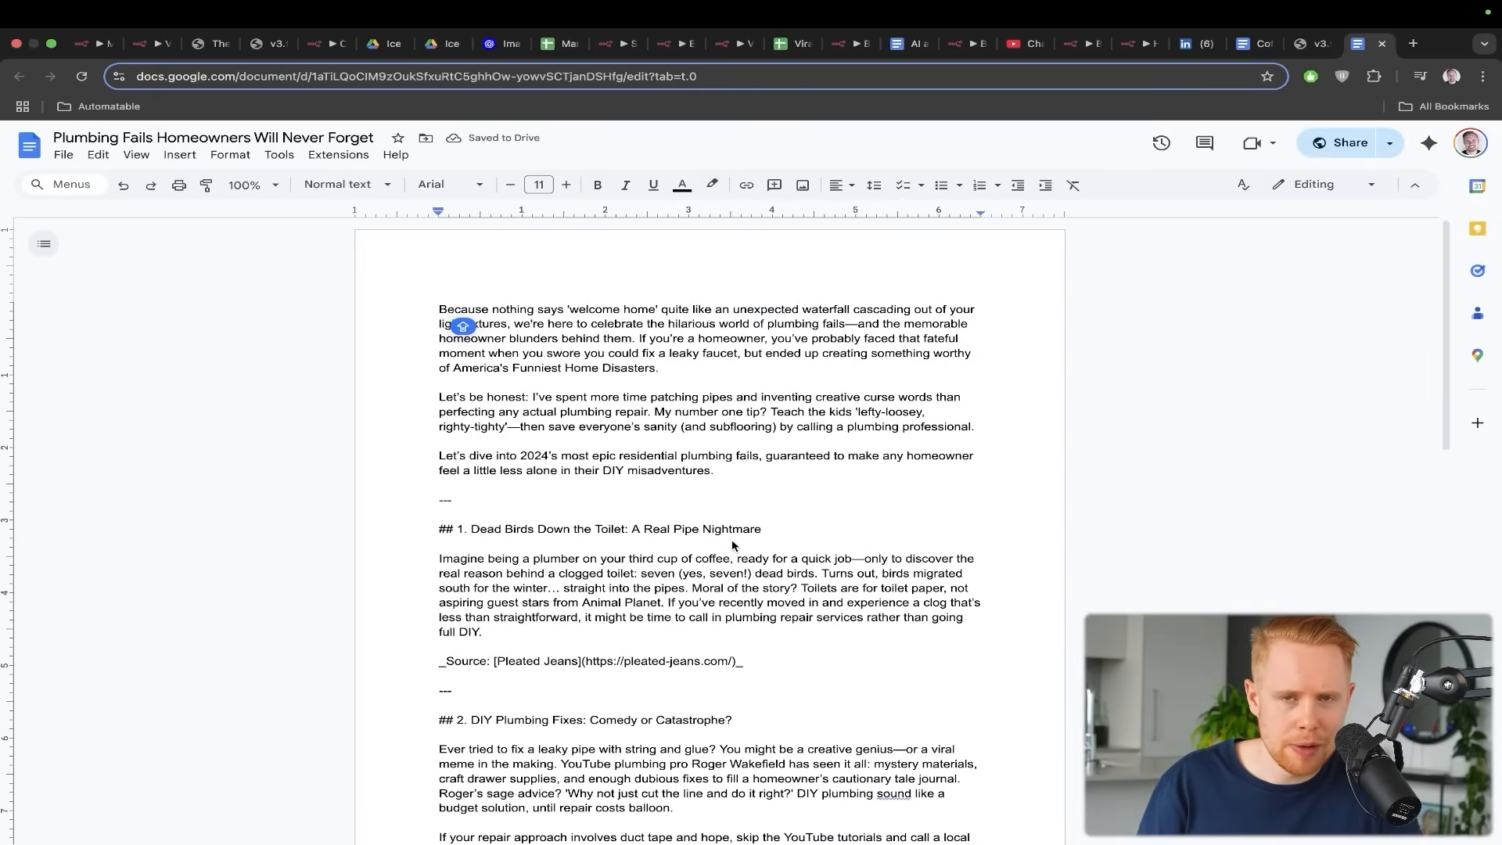
Go back to Telegram, open the Plumbing Backlink Request Sheet link and view the sheet down to its plumbing rows
{"action": "key", "text": "super+Tab"}
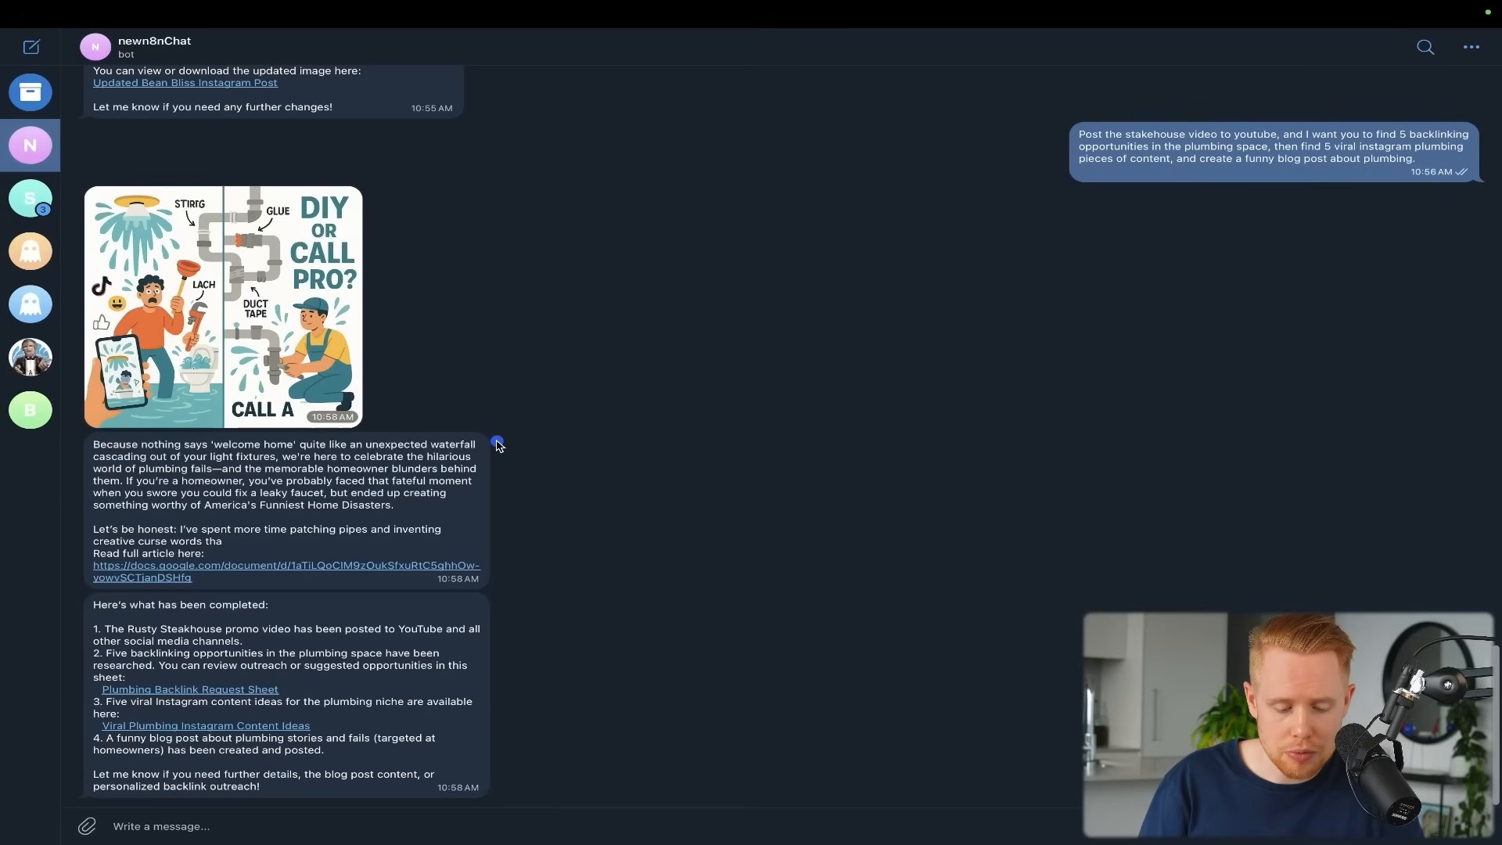
{"action": "mouse_move", "coordinate": [498, 443]}
{"action": "left_mouse_down"}
{"action": "mouse_move", "coordinate": [544, 524]}
{"action": "mouse_move", "coordinate": [346, 663]}
{"action": "left_mouse_up"}
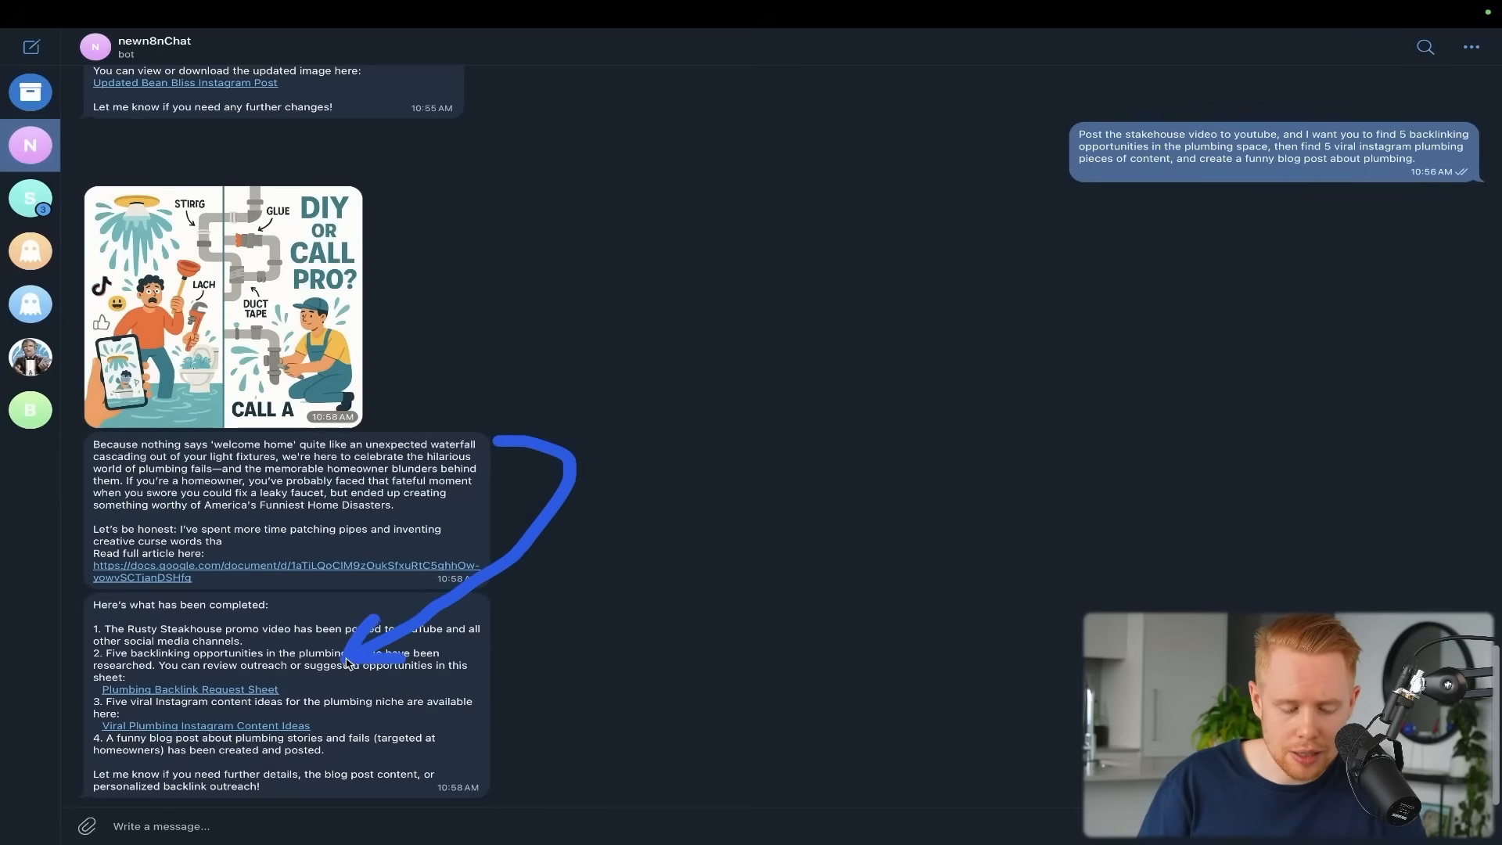
{"action": "left_click", "coordinate": [224, 690]}
{"action": "left_click", "coordinate": [781, 486]}
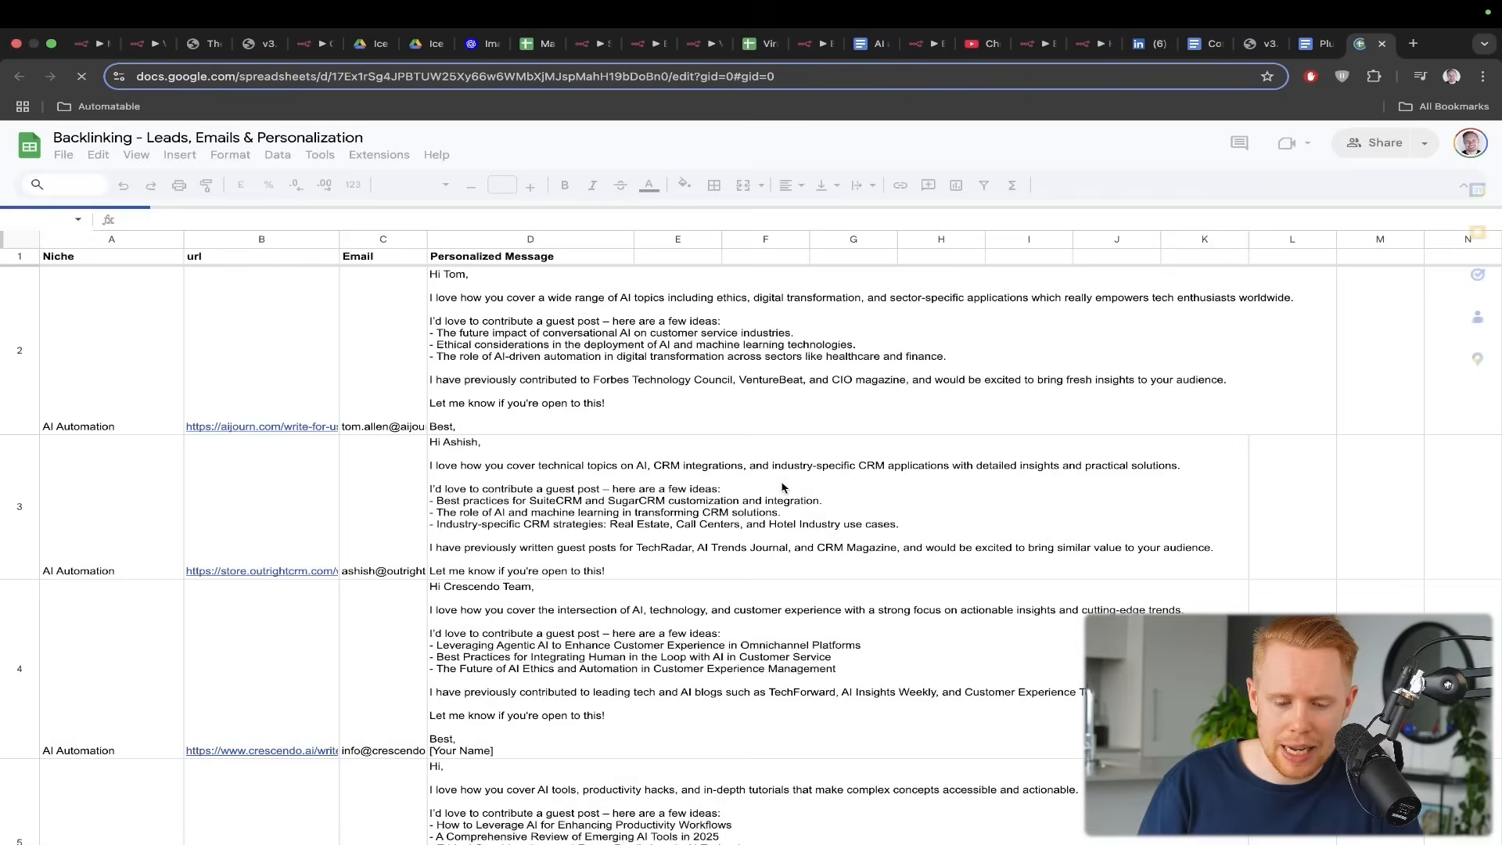
{"action": "scroll", "coordinate": [782, 487], "scroll_direction": "down", "scroll_amount": 5}
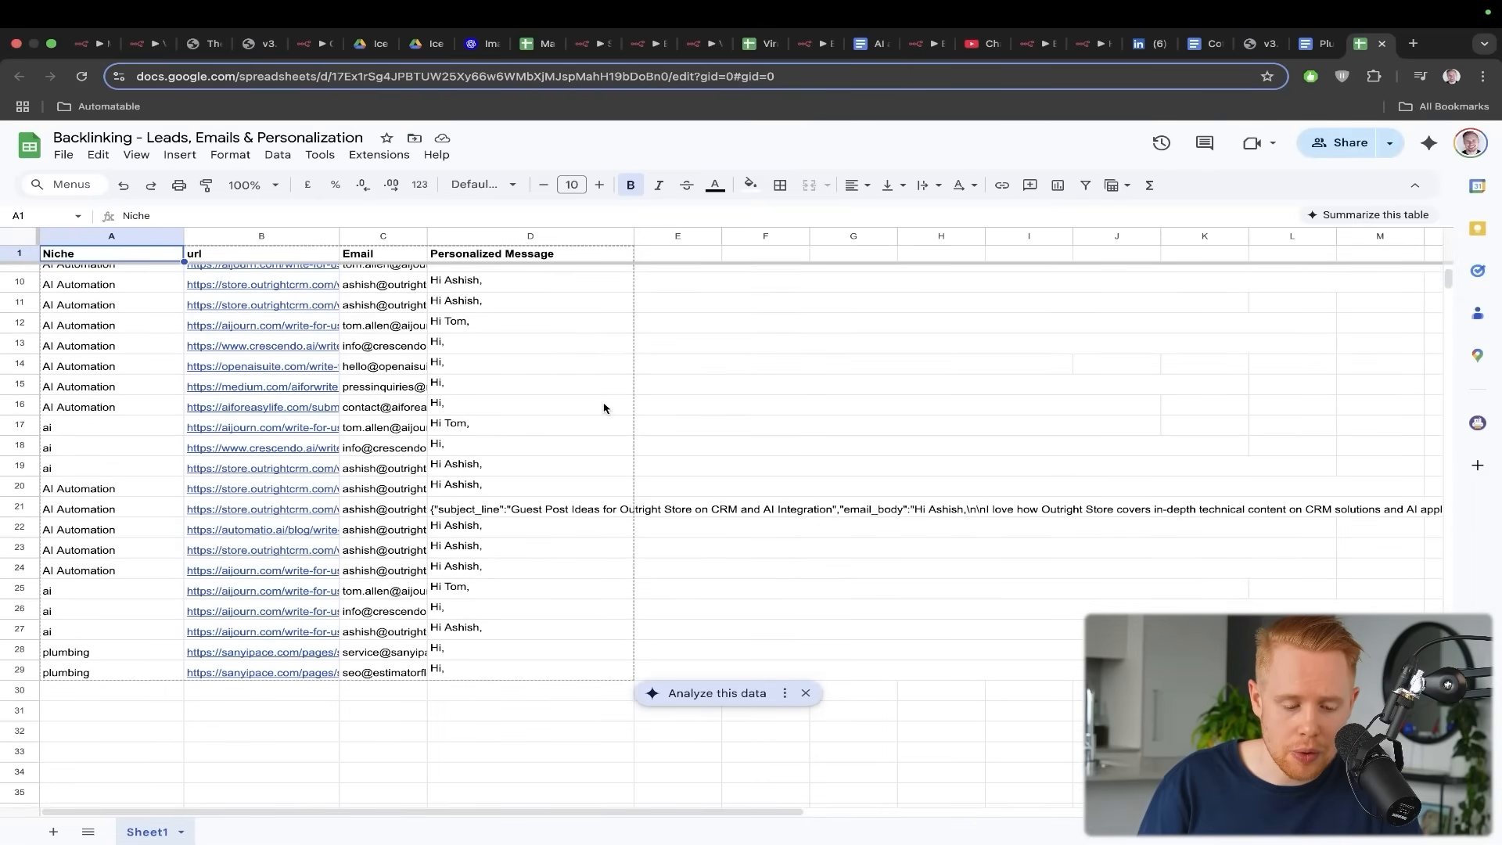
Examine the two plumbing leads and read the full personalized message in cell D28
{"action": "left_click", "coordinate": [550, 424]}
{"action": "mouse_move", "coordinate": [549, 425]}
{"action": "left_mouse_down"}
{"action": "mouse_move", "coordinate": [426, 590]}
{"action": "mouse_move", "coordinate": [290, 626]}
{"action": "mouse_move", "coordinate": [270, 648]}
{"action": "left_mouse_up"}
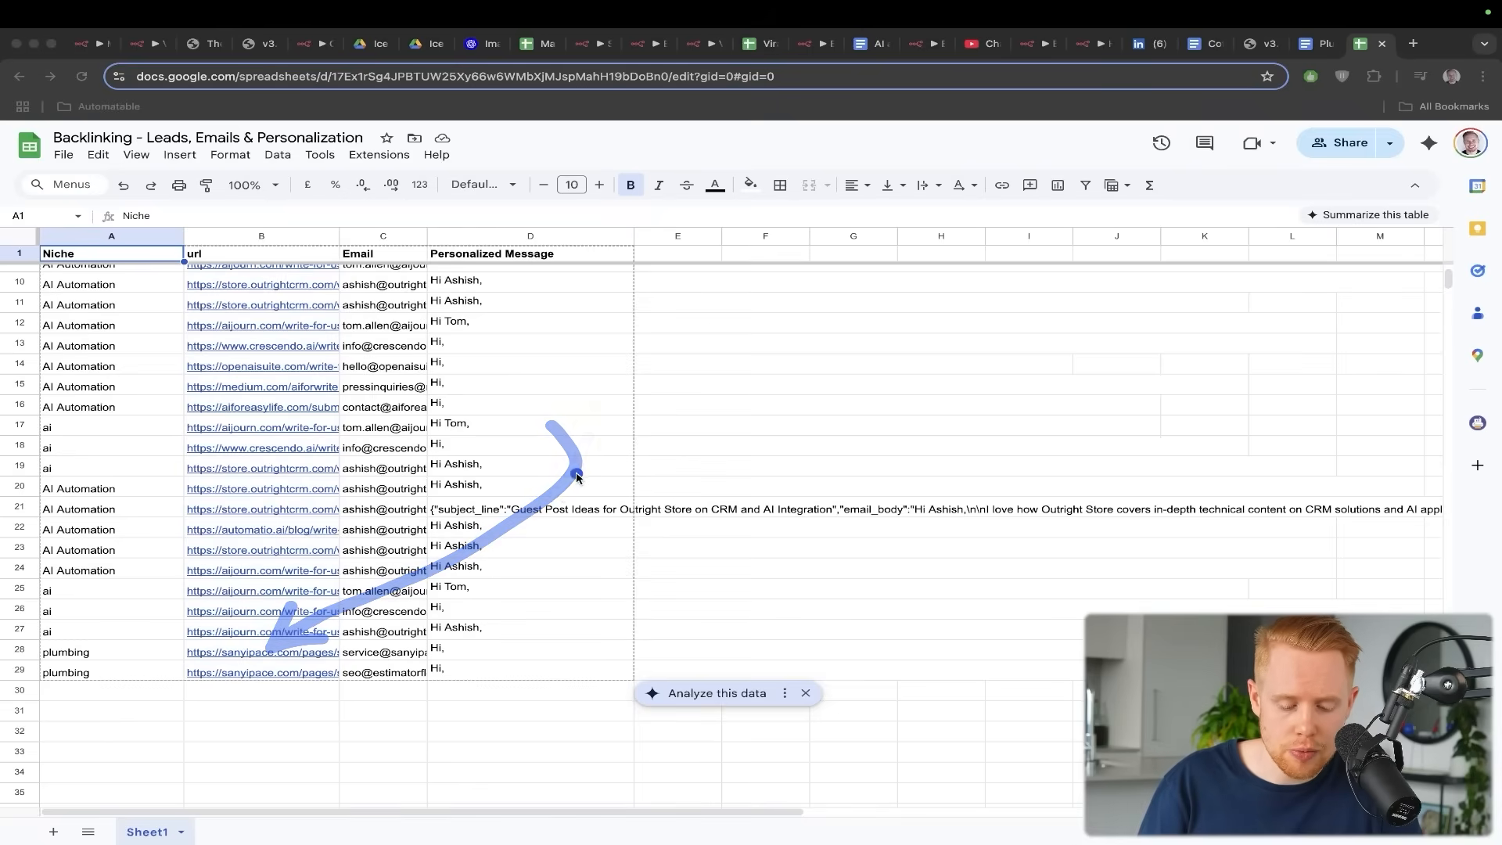
{"action": "left_click", "coordinate": [460, 647]}
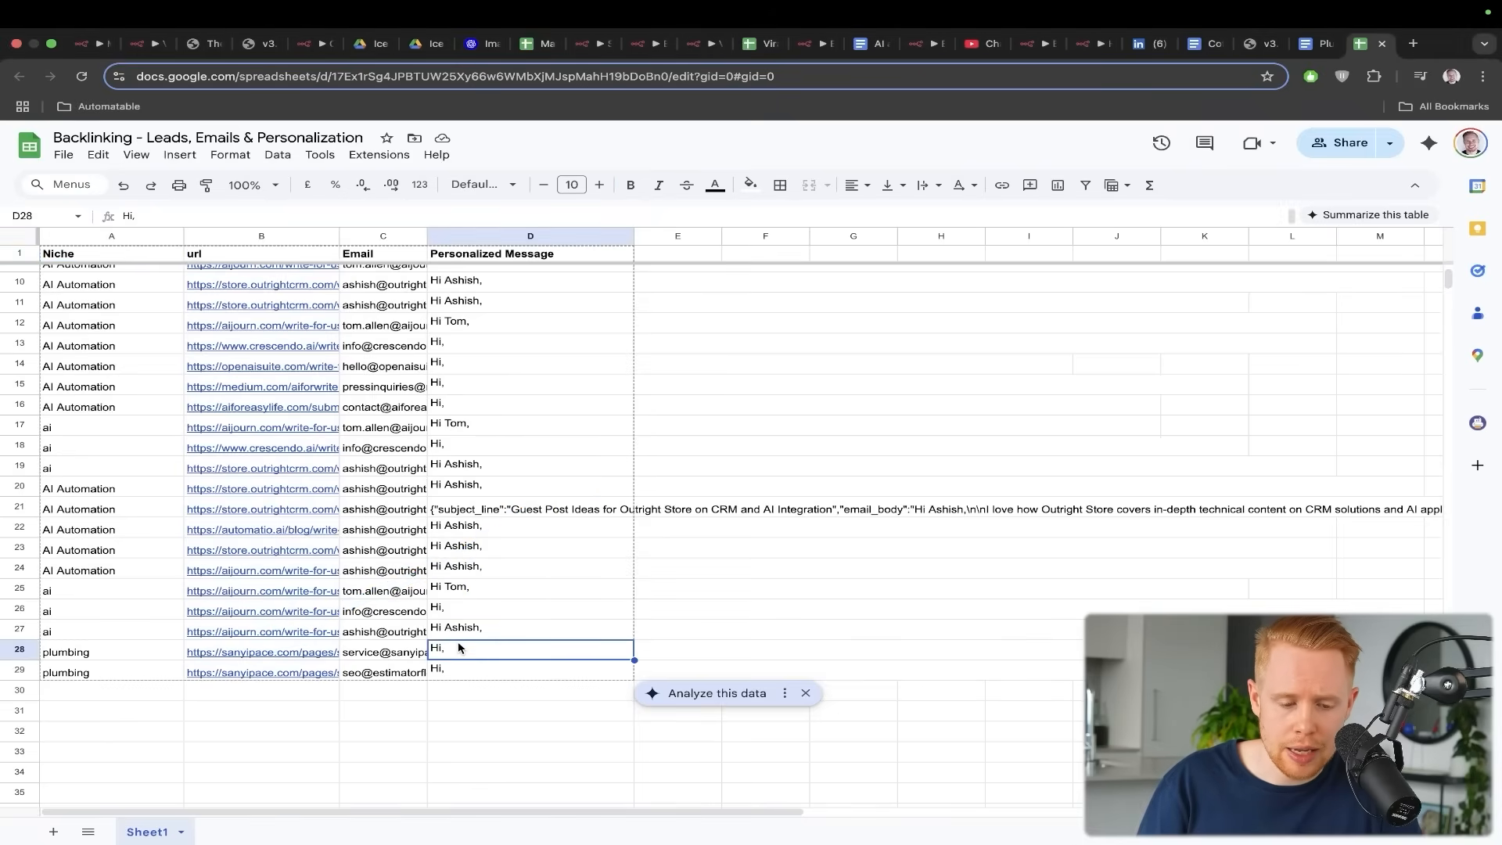
{"action": "double_click", "coordinate": [460, 646]}
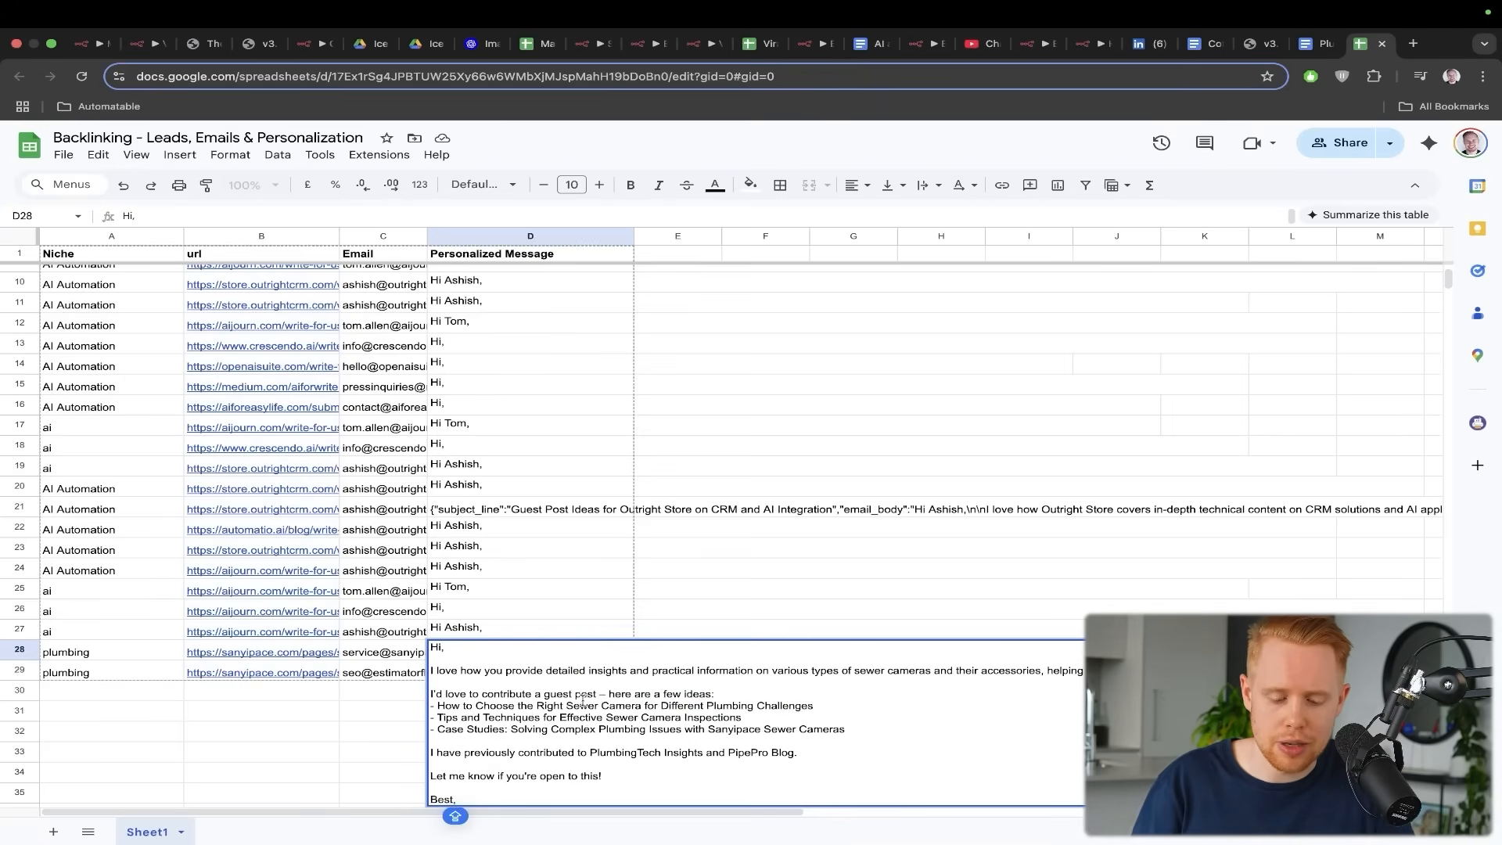
{"action": "left_click", "coordinate": [647, 580]}
Return to Telegram, open the Viral Plumbing Instagram Content Ideas link and review the plumbing posts in the sheet
{"action": "key", "text": "super+Tab"}
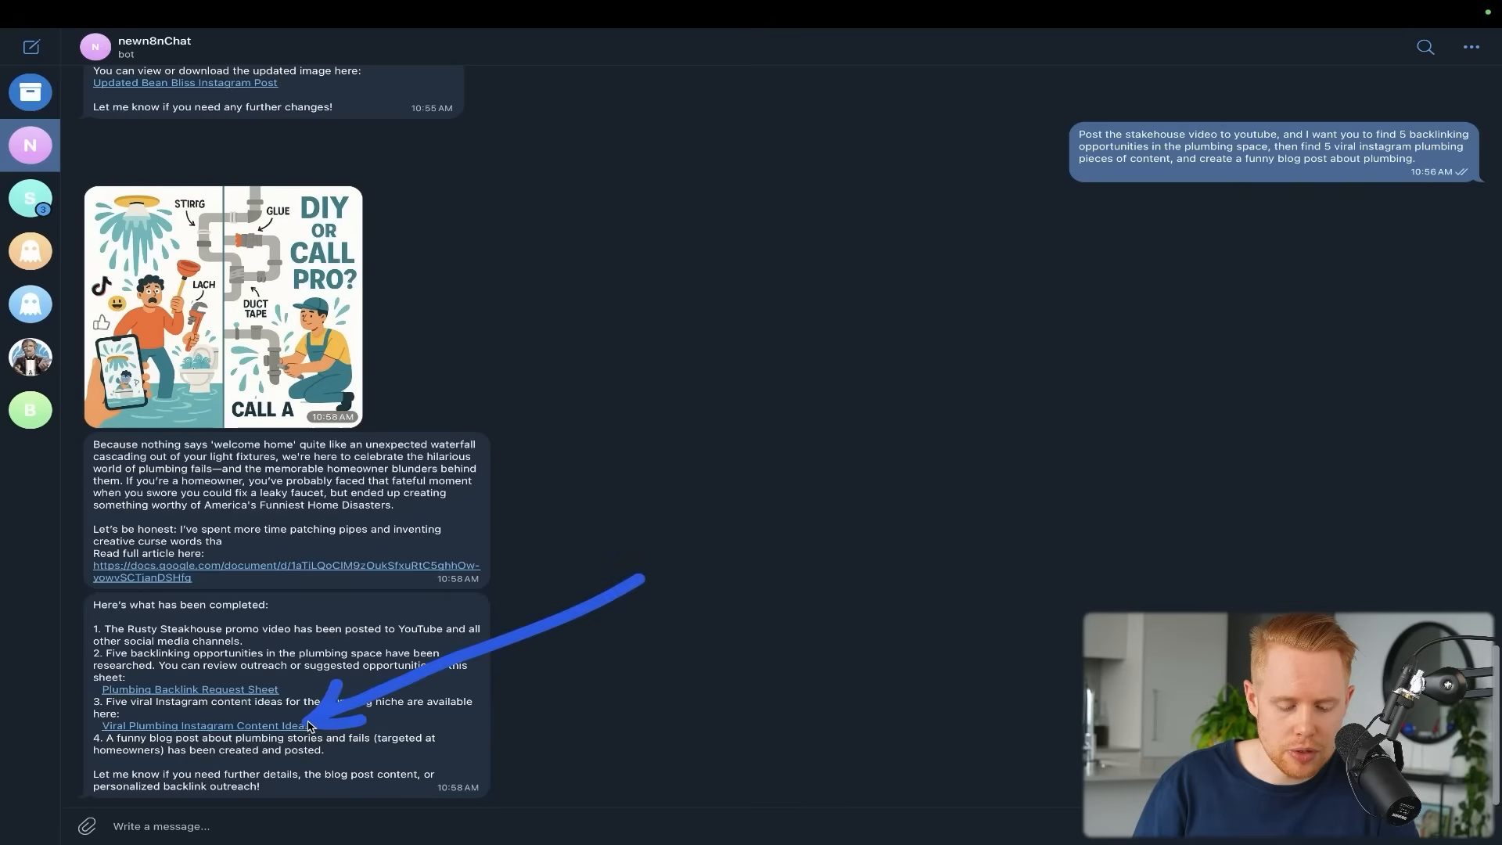
{"action": "left_click", "coordinate": [287, 726]}
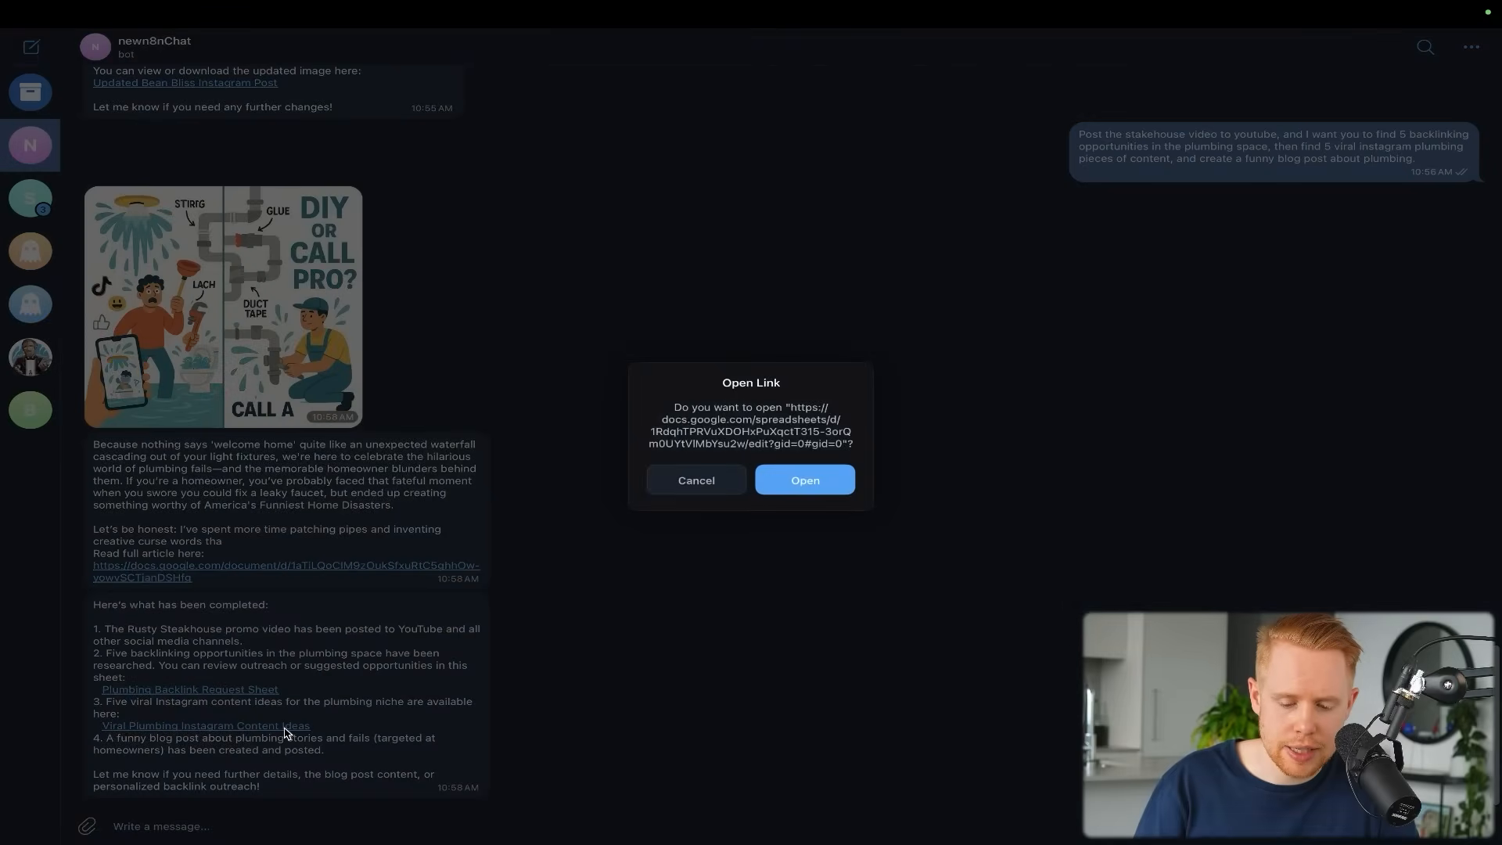
{"action": "left_click", "coordinate": [797, 475]}
{"action": "scroll", "coordinate": [692, 593], "scroll_direction": "down", "scroll_amount": 5}
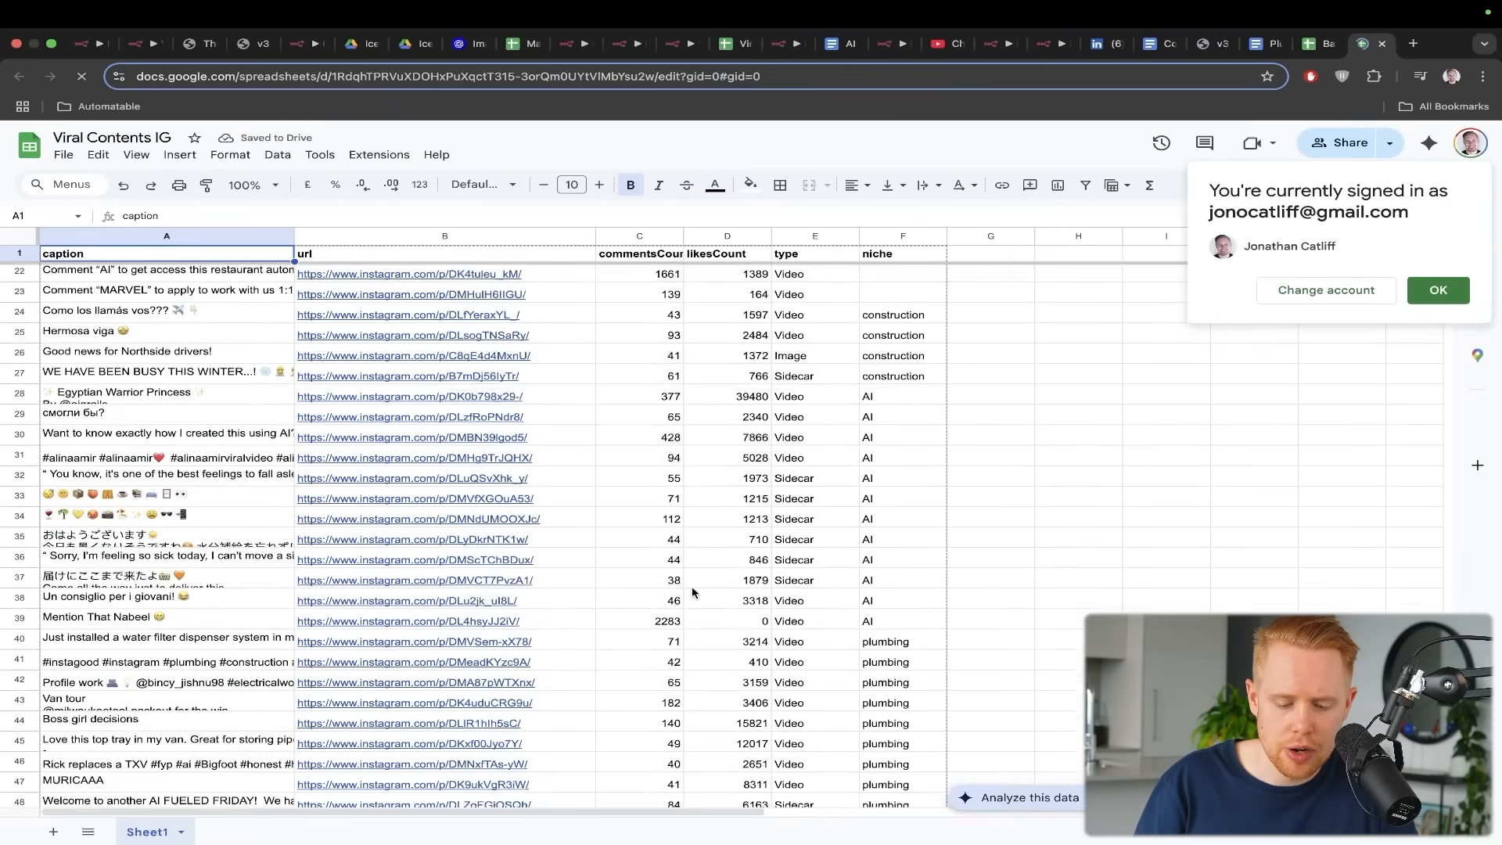
{"action": "scroll", "coordinate": [693, 592], "scroll_direction": "down", "scroll_amount": 5}
{"action": "scroll", "coordinate": [692, 592], "scroll_direction": "up", "scroll_amount": 5}
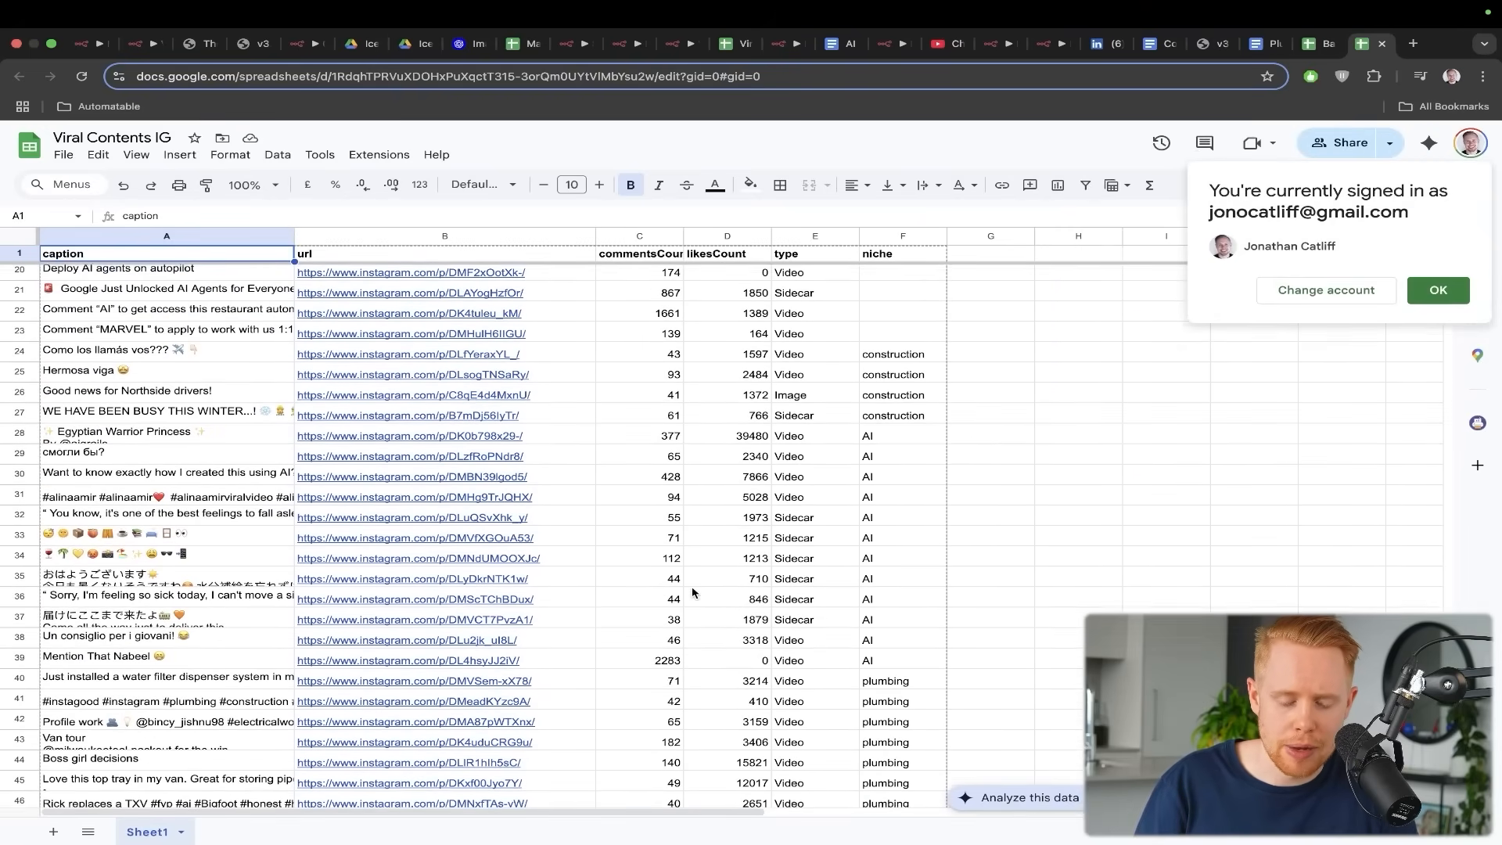
Go back to the main agent workflow and examine the Heygen Video Cold Outreach tool under the Marketing Team Agent
{"action": "key", "text": "ctrl+Tab"}
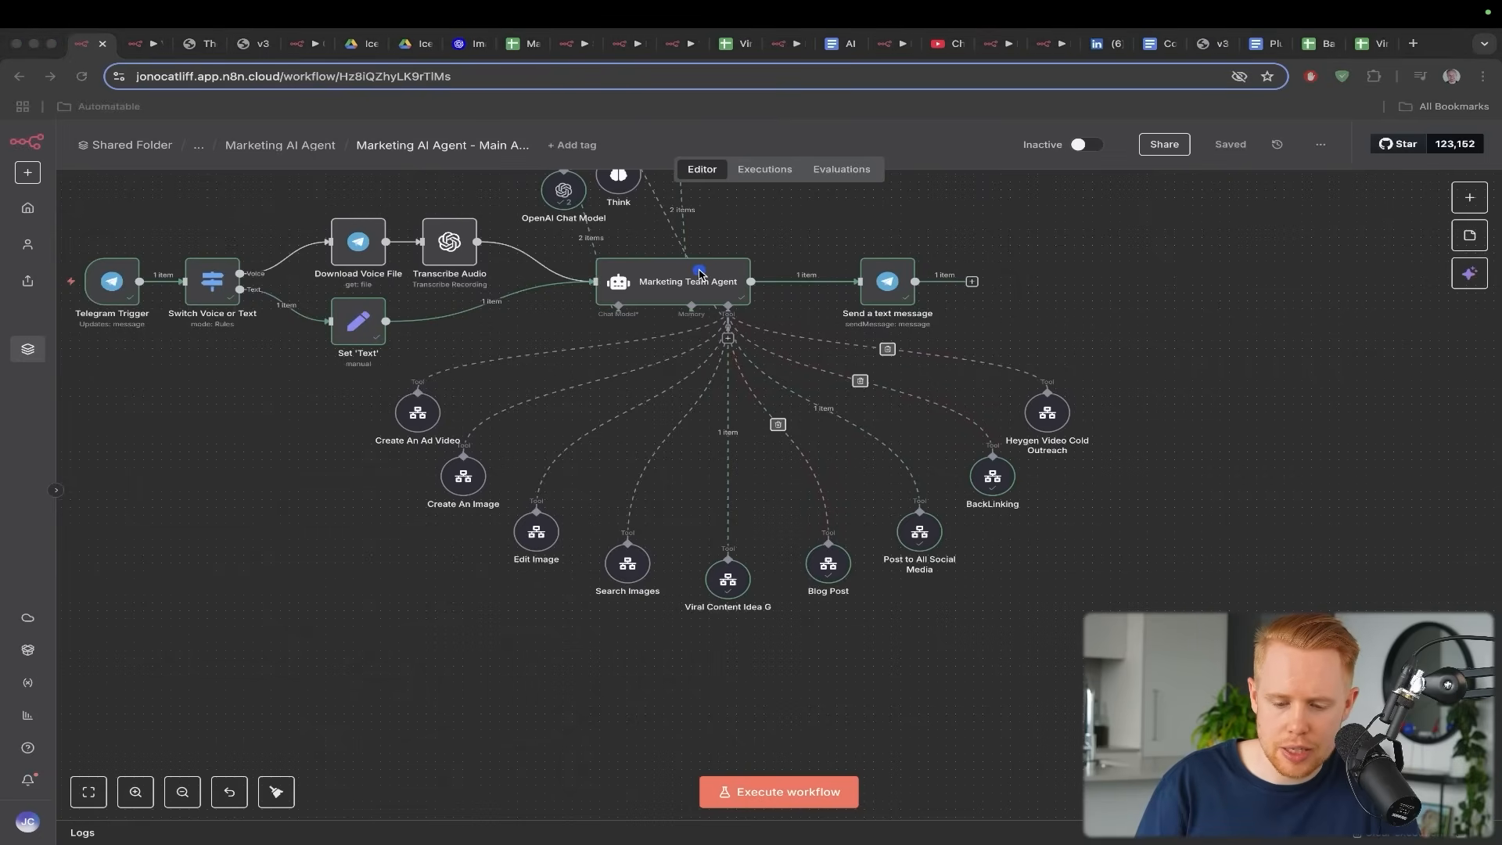
{"action": "mouse_move", "coordinate": [707, 283]}
{"action": "left_mouse_down"}
{"action": "mouse_move", "coordinate": [1058, 346]}
{"action": "mouse_move", "coordinate": [1049, 388]}
{"action": "left_mouse_up"}
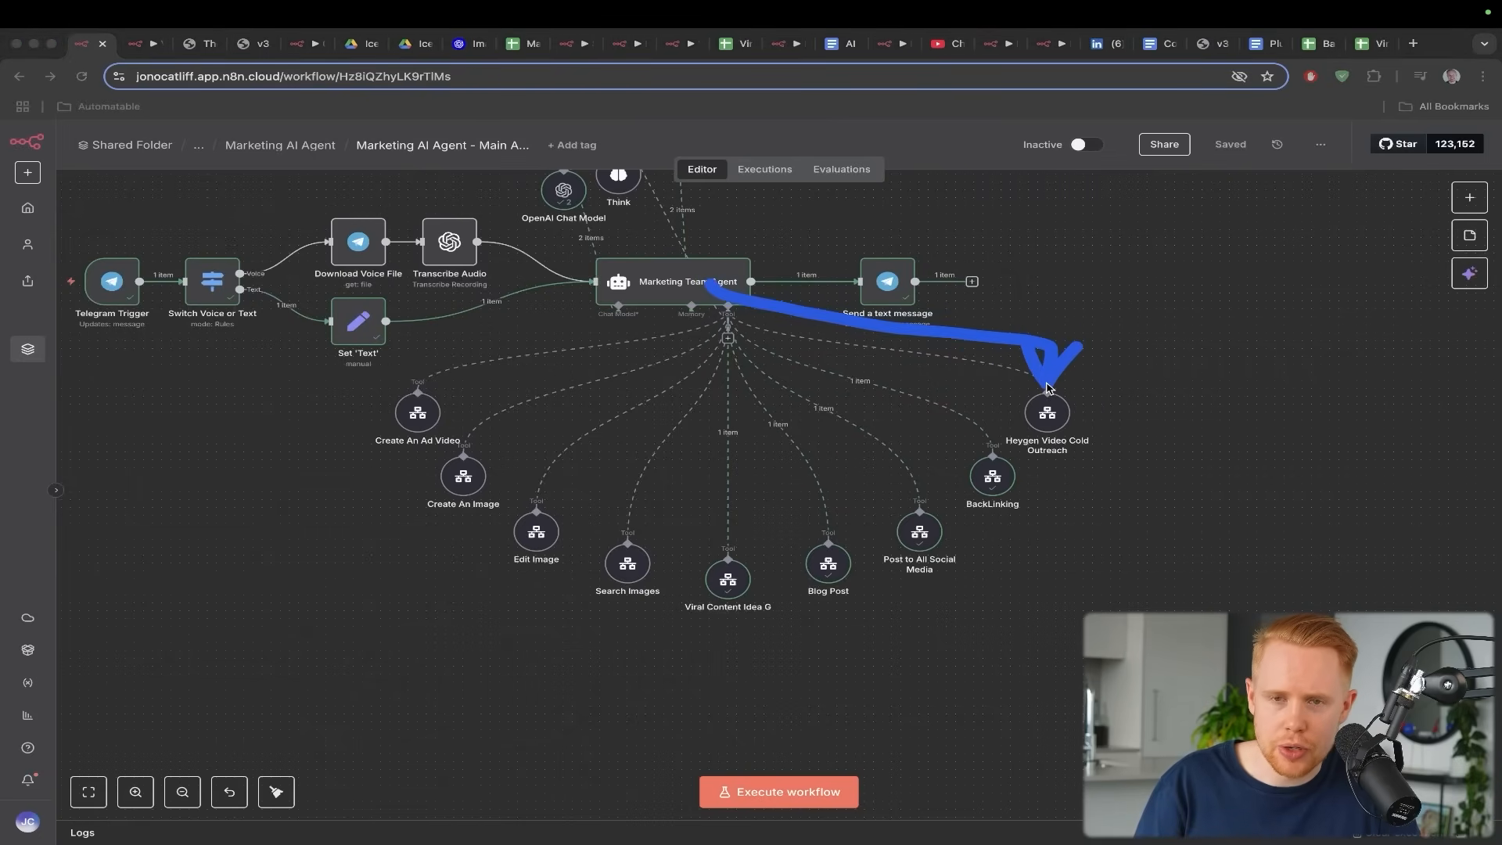
{"action": "key", "text": "ctrl+shift+s"}
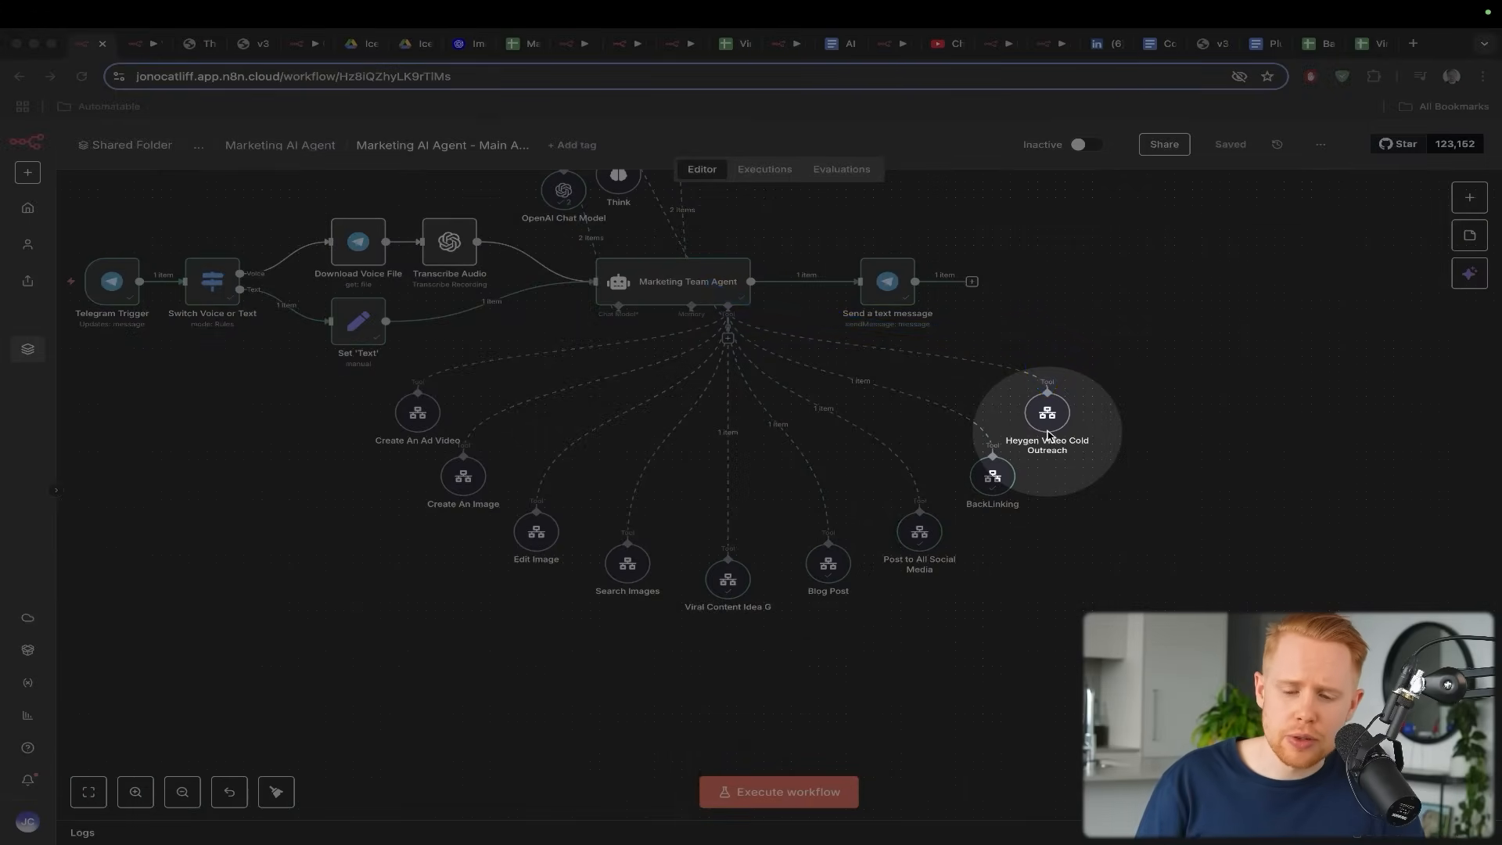
{"action": "key", "text": "ctrl+shift+s"}
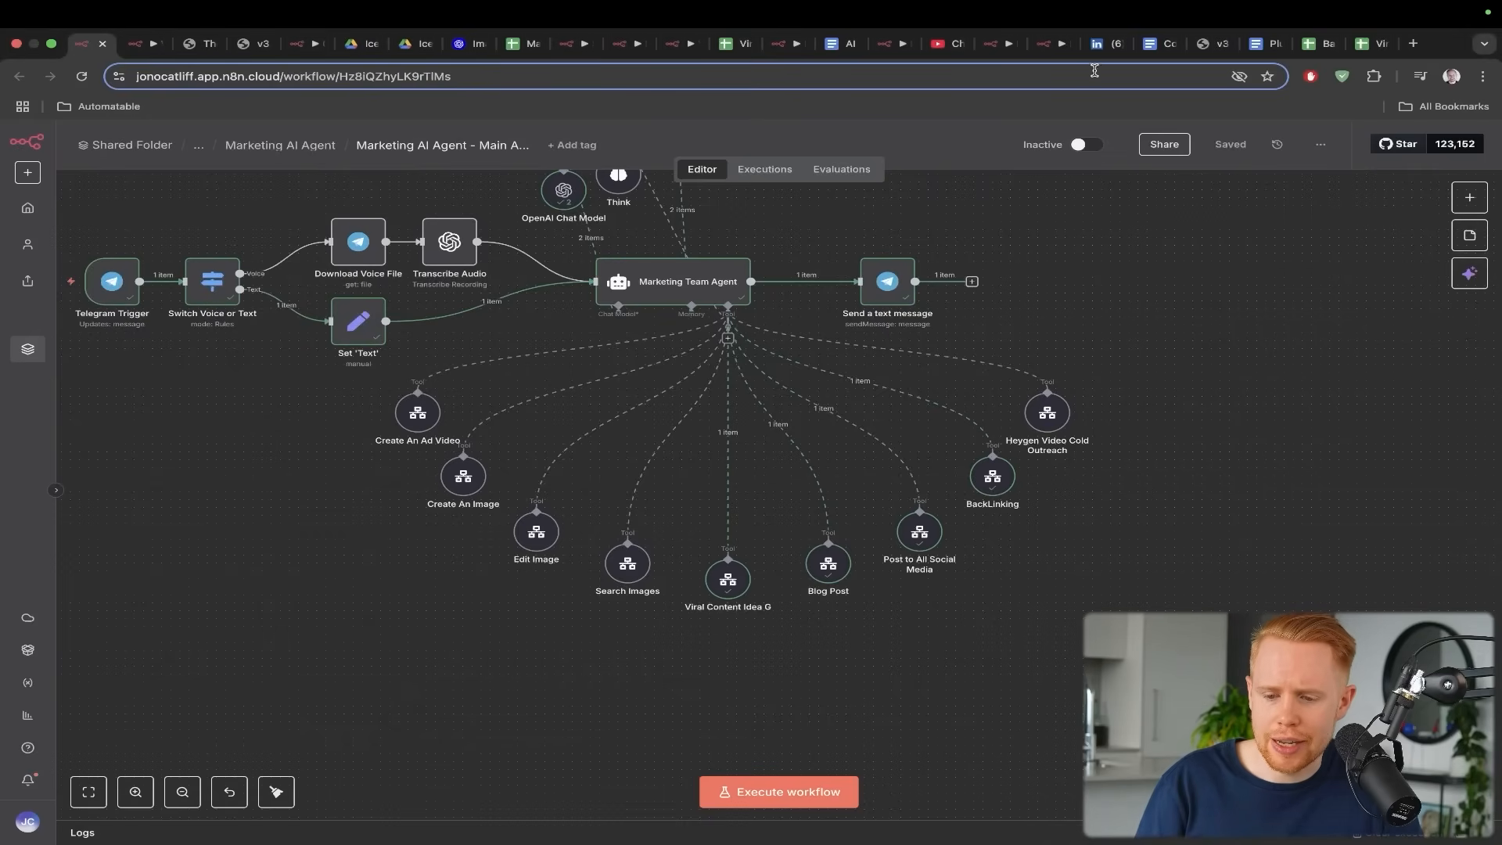
Open the LinkedIn profile page and review the connection and follow-up messages in the open conversation
{"action": "left_click", "coordinate": [1099, 45]}
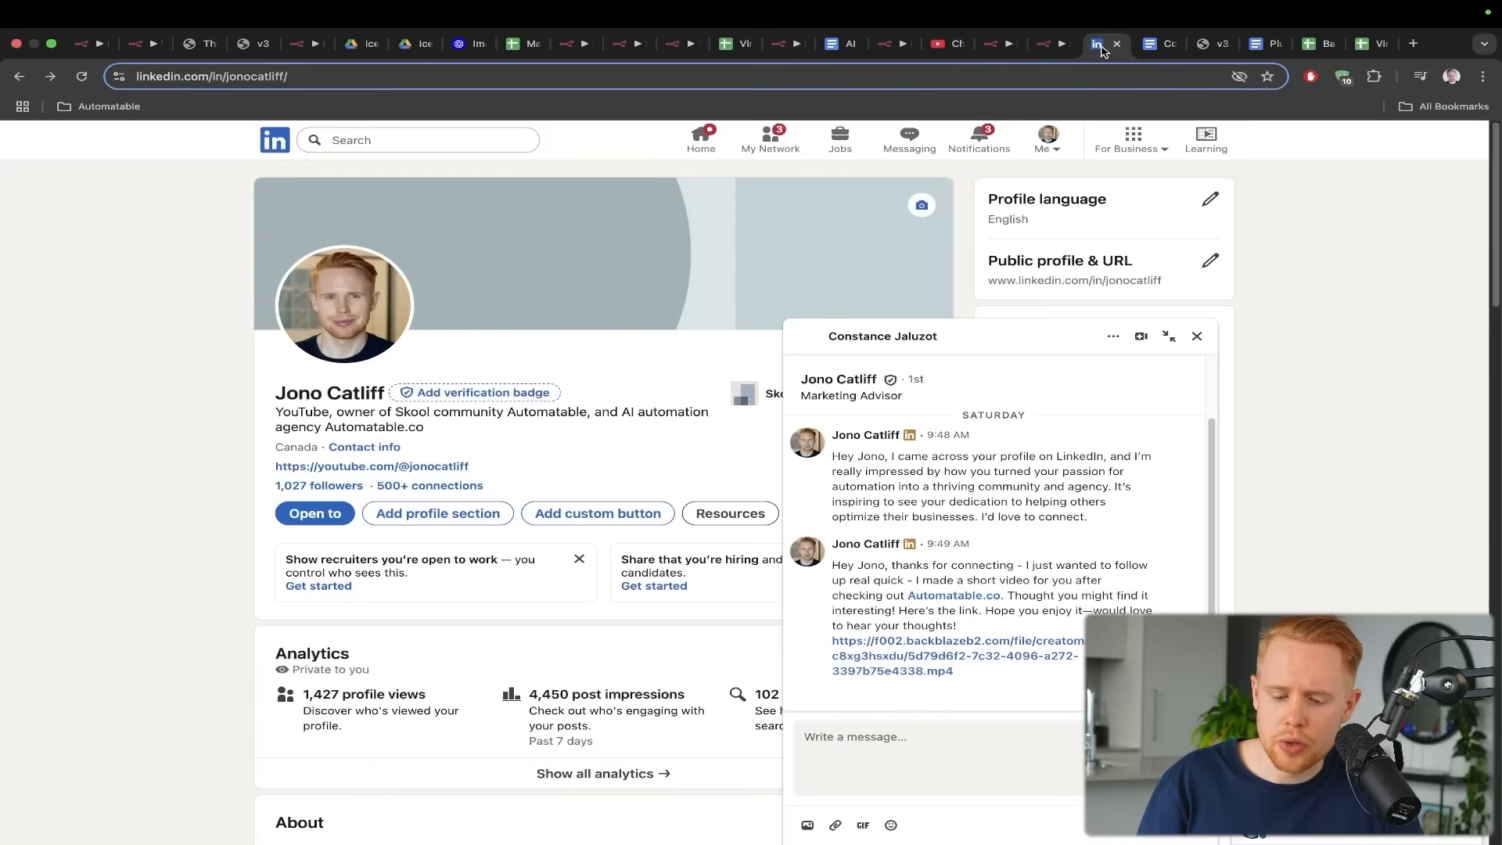
{"action": "left_click_drag", "start_coordinate": [775, 239], "coordinate": [693, 395]}
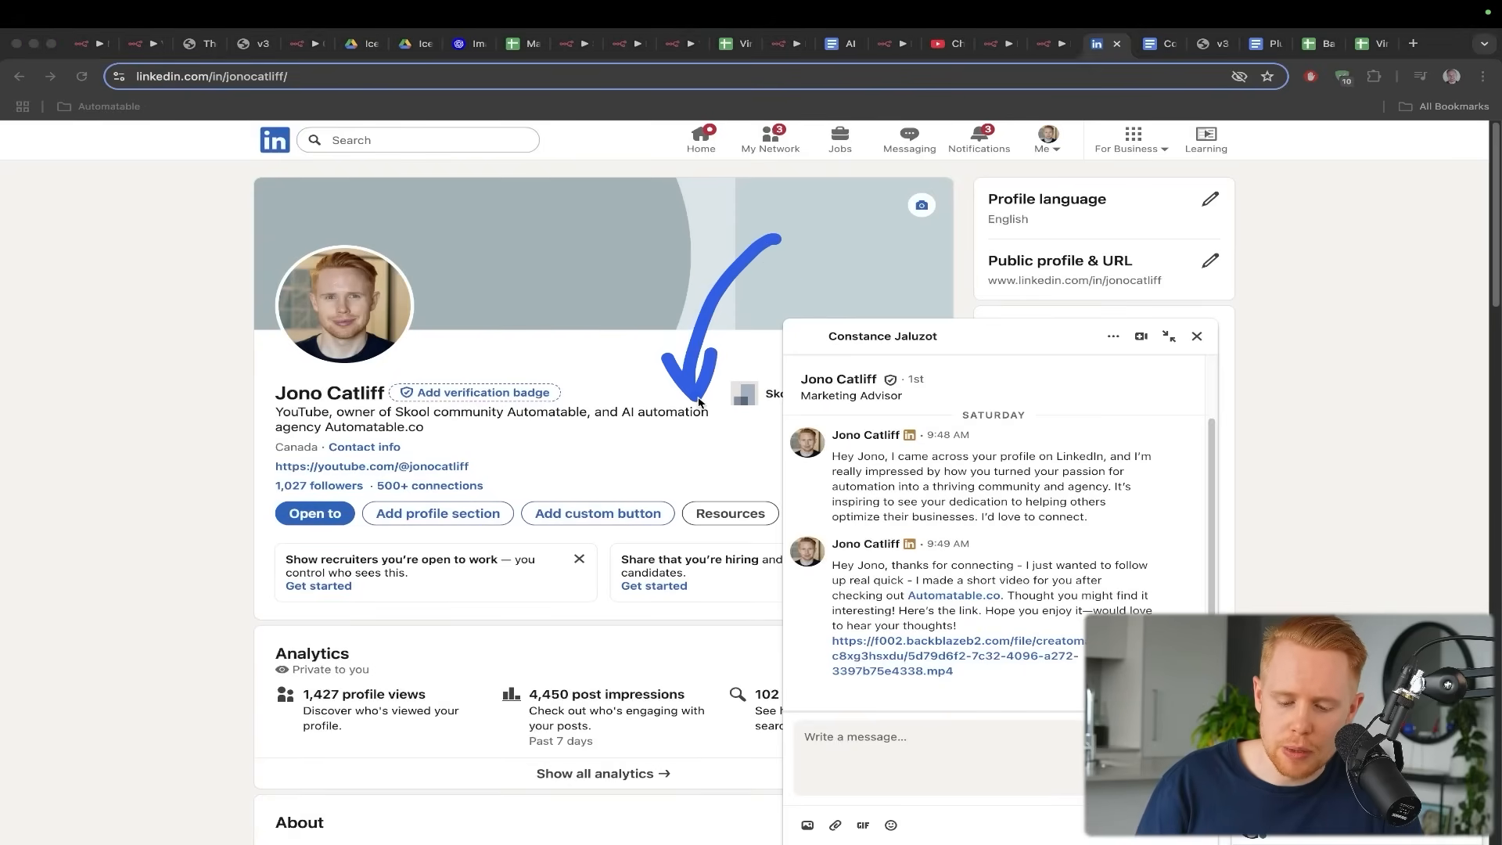
{"action": "mouse_move", "coordinate": [794, 269]}
{"action": "left_mouse_down"}
{"action": "mouse_move", "coordinate": [750, 328]}
{"action": "mouse_move", "coordinate": [751, 407]}
{"action": "mouse_move", "coordinate": [771, 462]}
{"action": "mouse_move", "coordinate": [817, 486]}
{"action": "left_mouse_up"}
{"action": "key", "text": "alt+shift+s"}
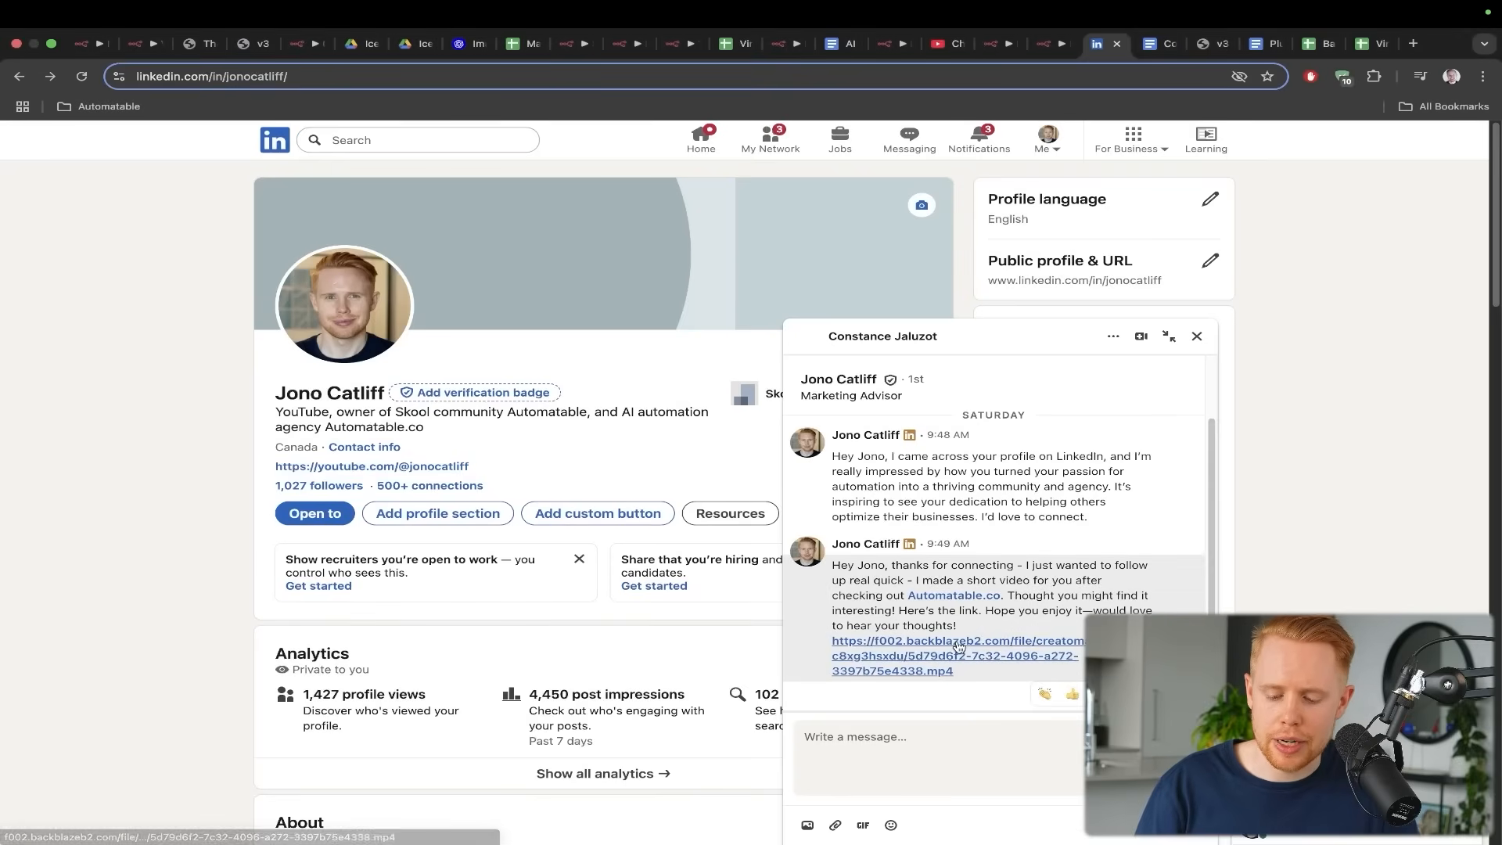
Open the outreach video linked in the follow-up message, continue past the LinkedIn leaving page and play it from the beginning
{"action": "left_click", "coordinate": [959, 648]}
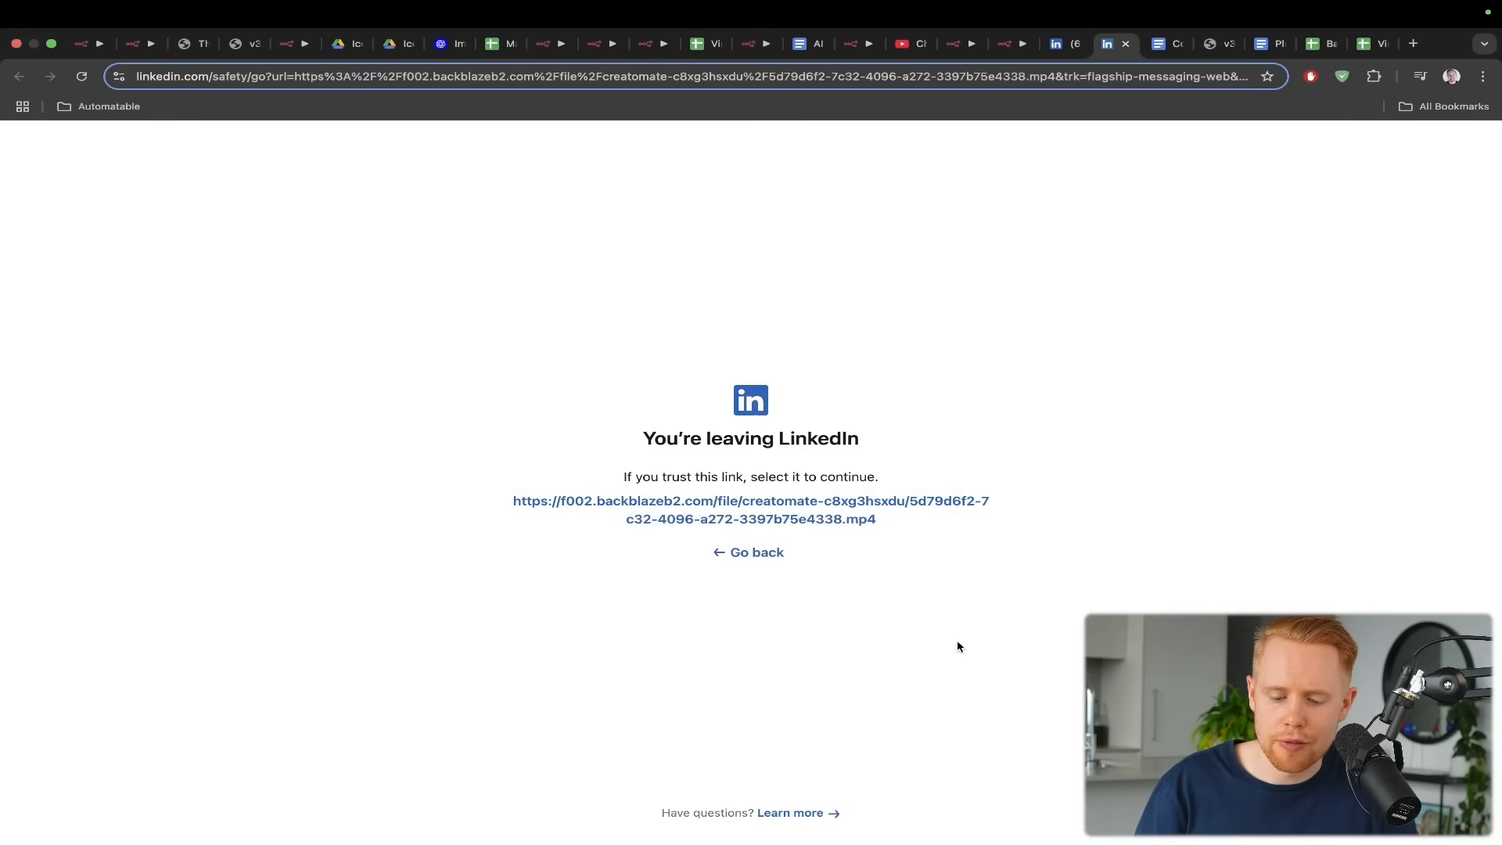
{"action": "left_click", "coordinate": [798, 520]}
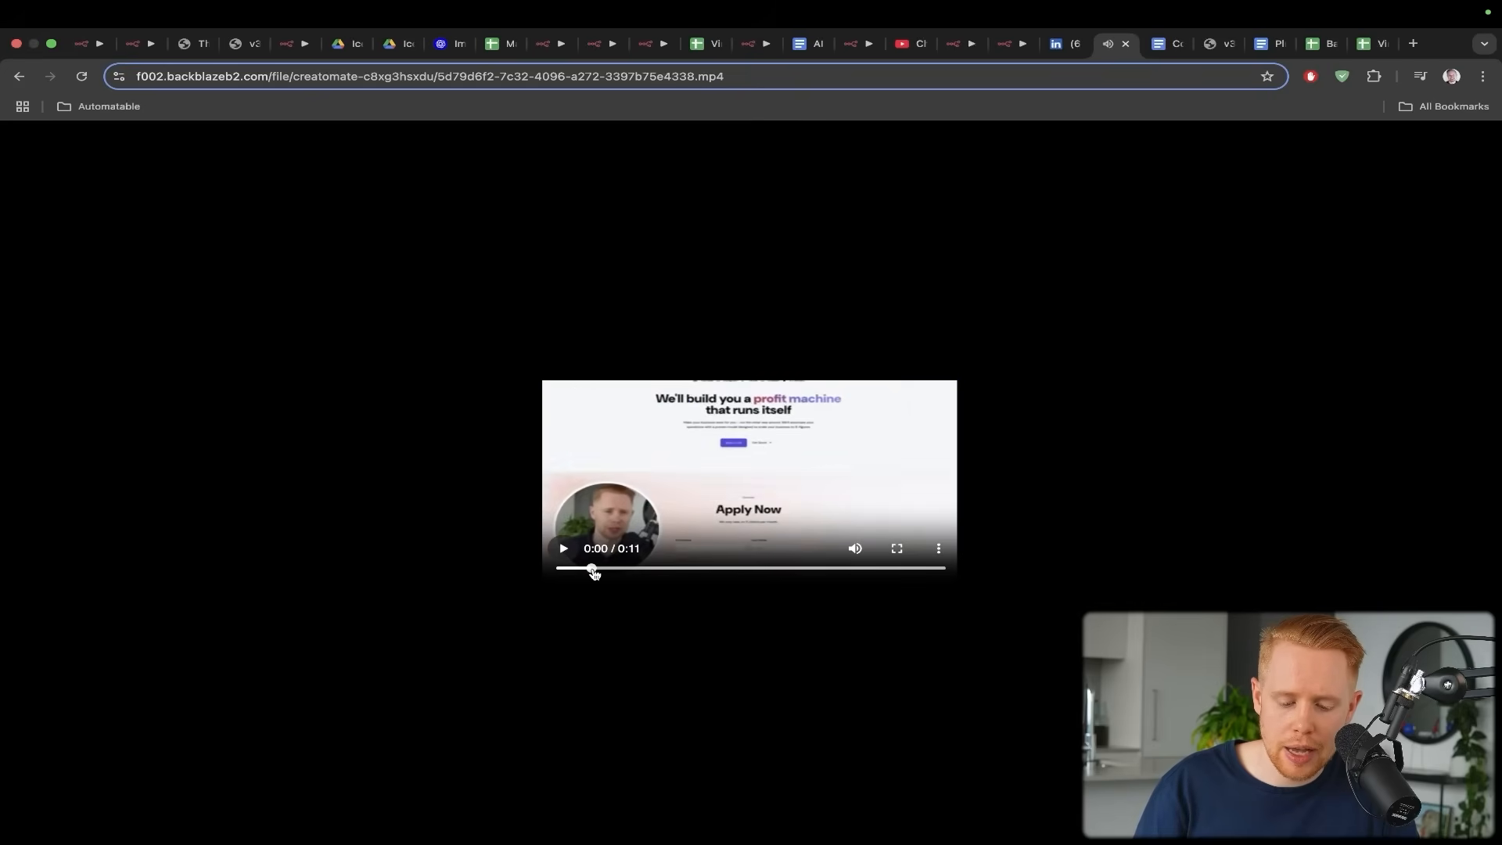
{"action": "left_click_drag", "start_coordinate": [592, 571], "coordinate": [562, 569]}
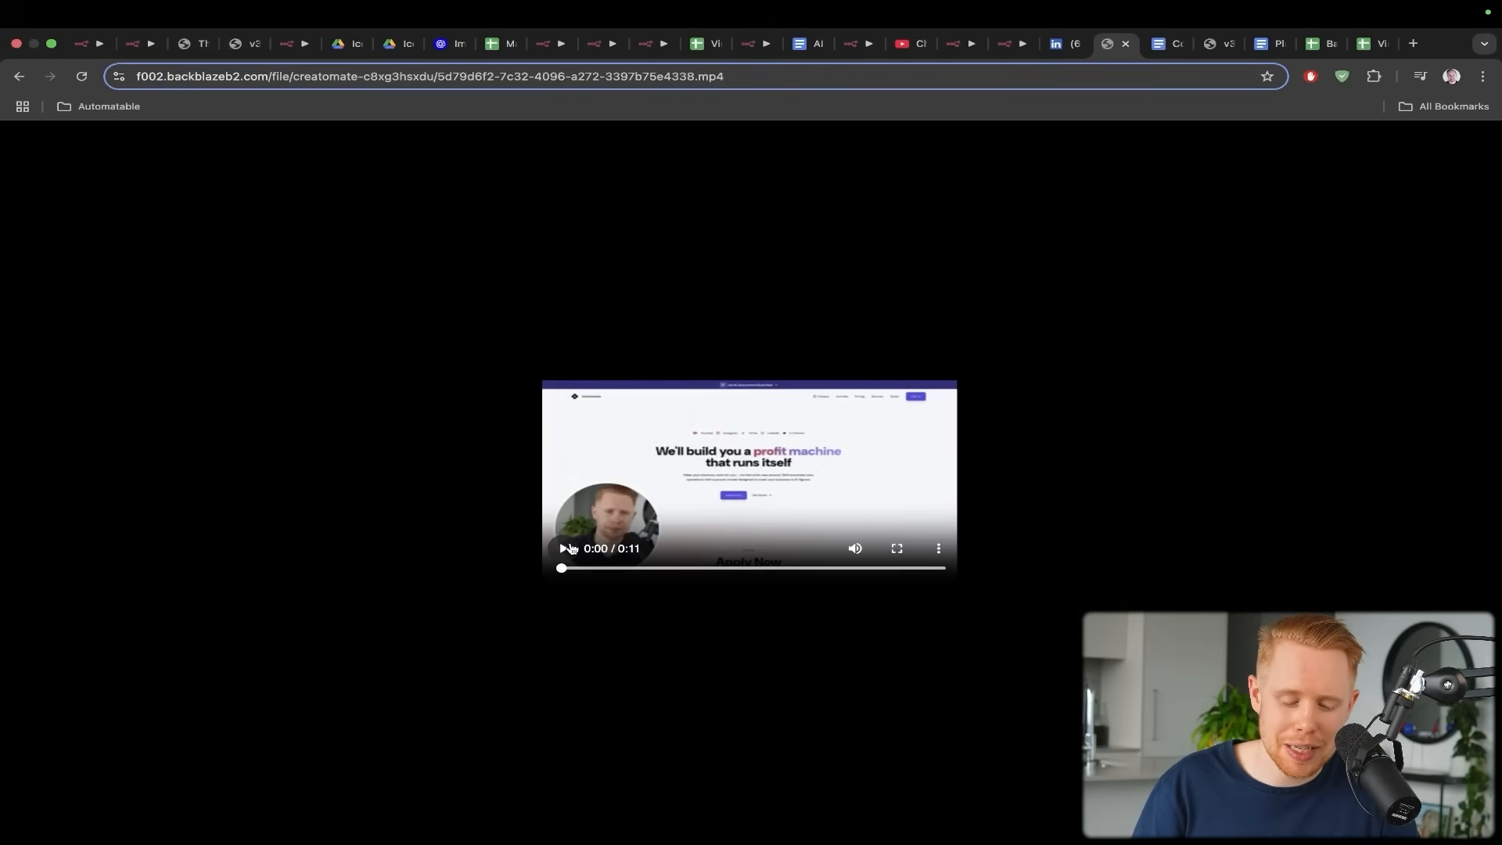
{"action": "left_click", "coordinate": [565, 549]}
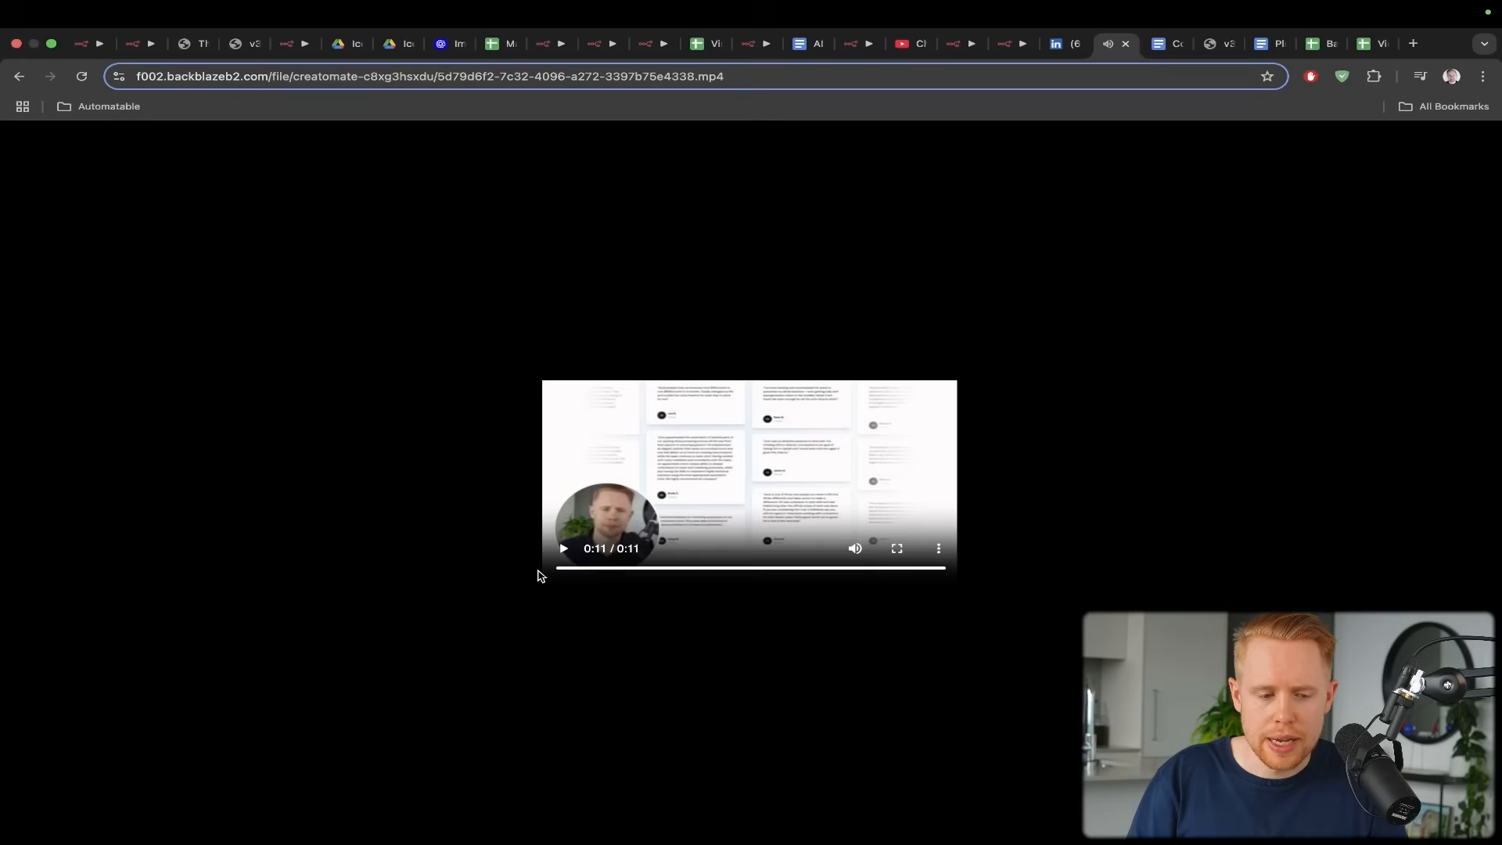
Return to the main agent workflow and review the Heygen Video Cold Outreach tool alongside the whole agent layout
{"action": "key", "text": "super+1"}
{"action": "scroll", "coordinate": [538, 576], "scroll_direction": "up", "scroll_amount": 3}
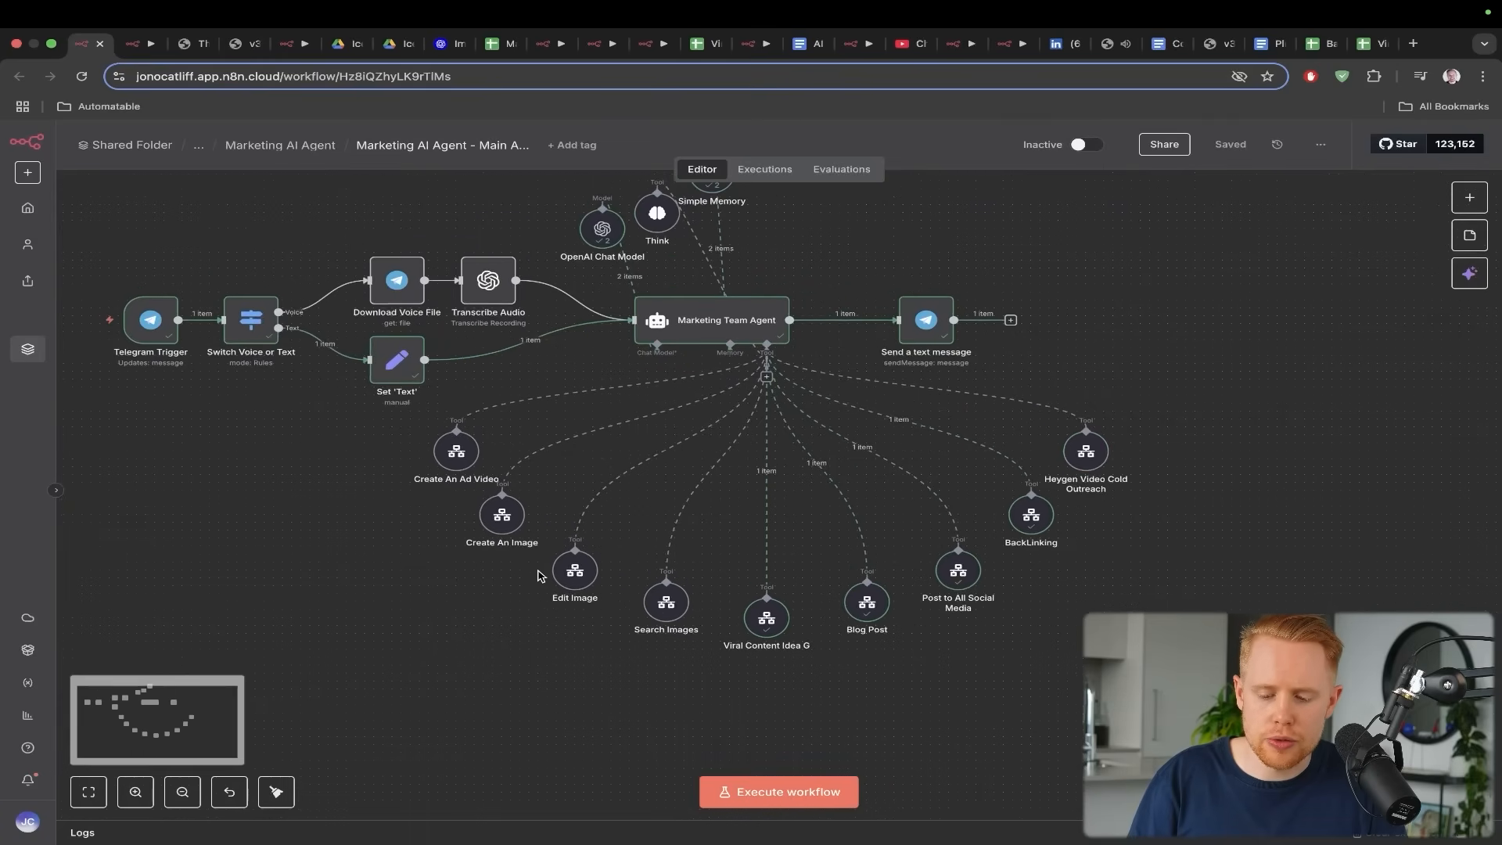
{"action": "mouse_move", "coordinate": [1134, 245]}
{"action": "left_mouse_down"}
{"action": "mouse_move", "coordinate": [1132, 457]}
{"action": "mouse_move", "coordinate": [1115, 474]}
{"action": "left_mouse_up"}
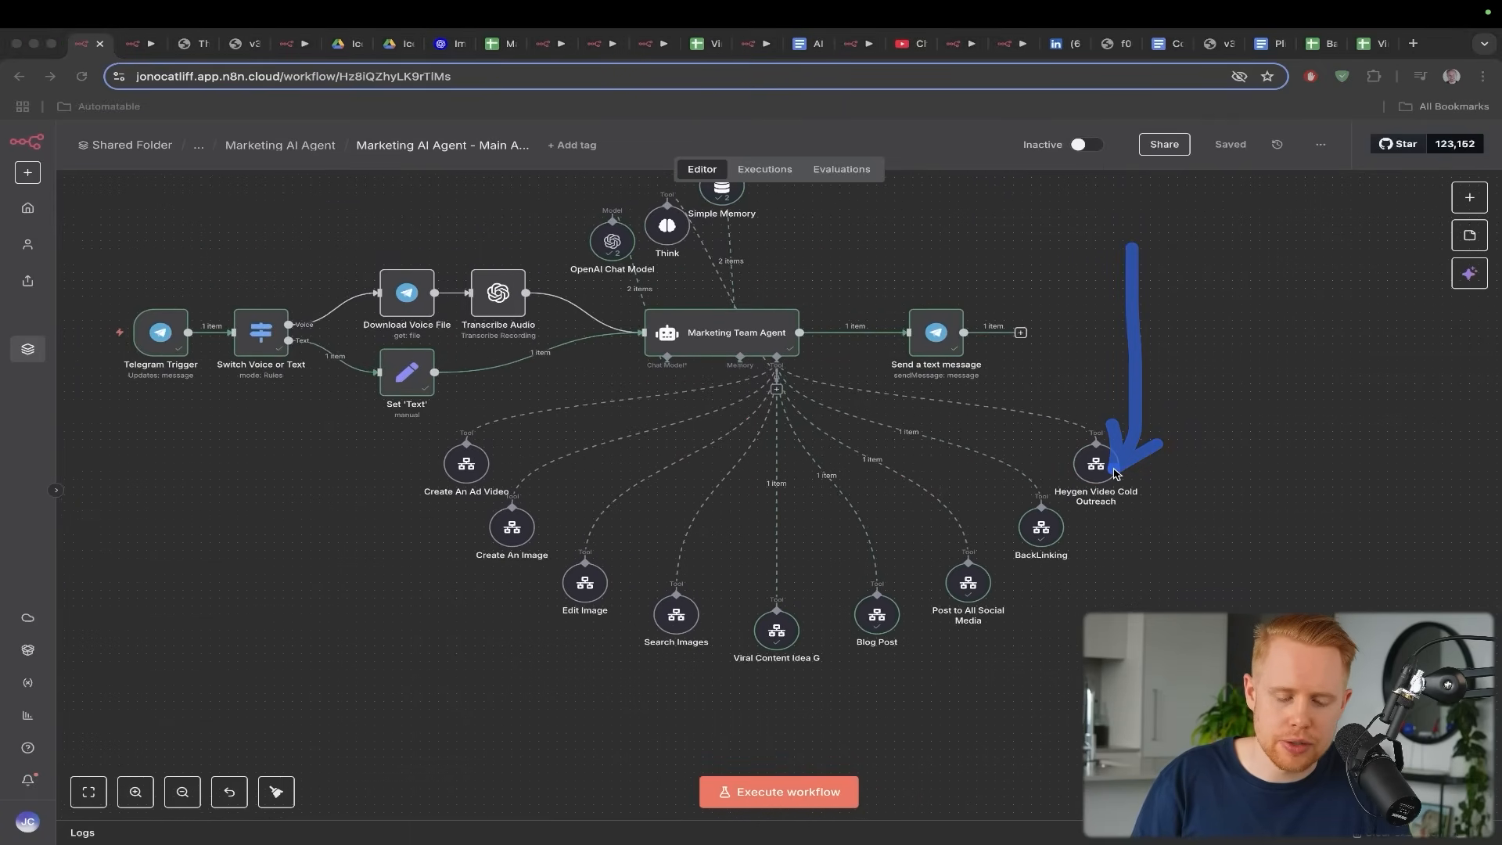
{"action": "scroll", "coordinate": [1115, 474], "scroll_direction": "up", "scroll_amount": 3}
{"action": "scroll", "coordinate": [1114, 473], "scroll_direction": "right", "scroll_amount": 2}
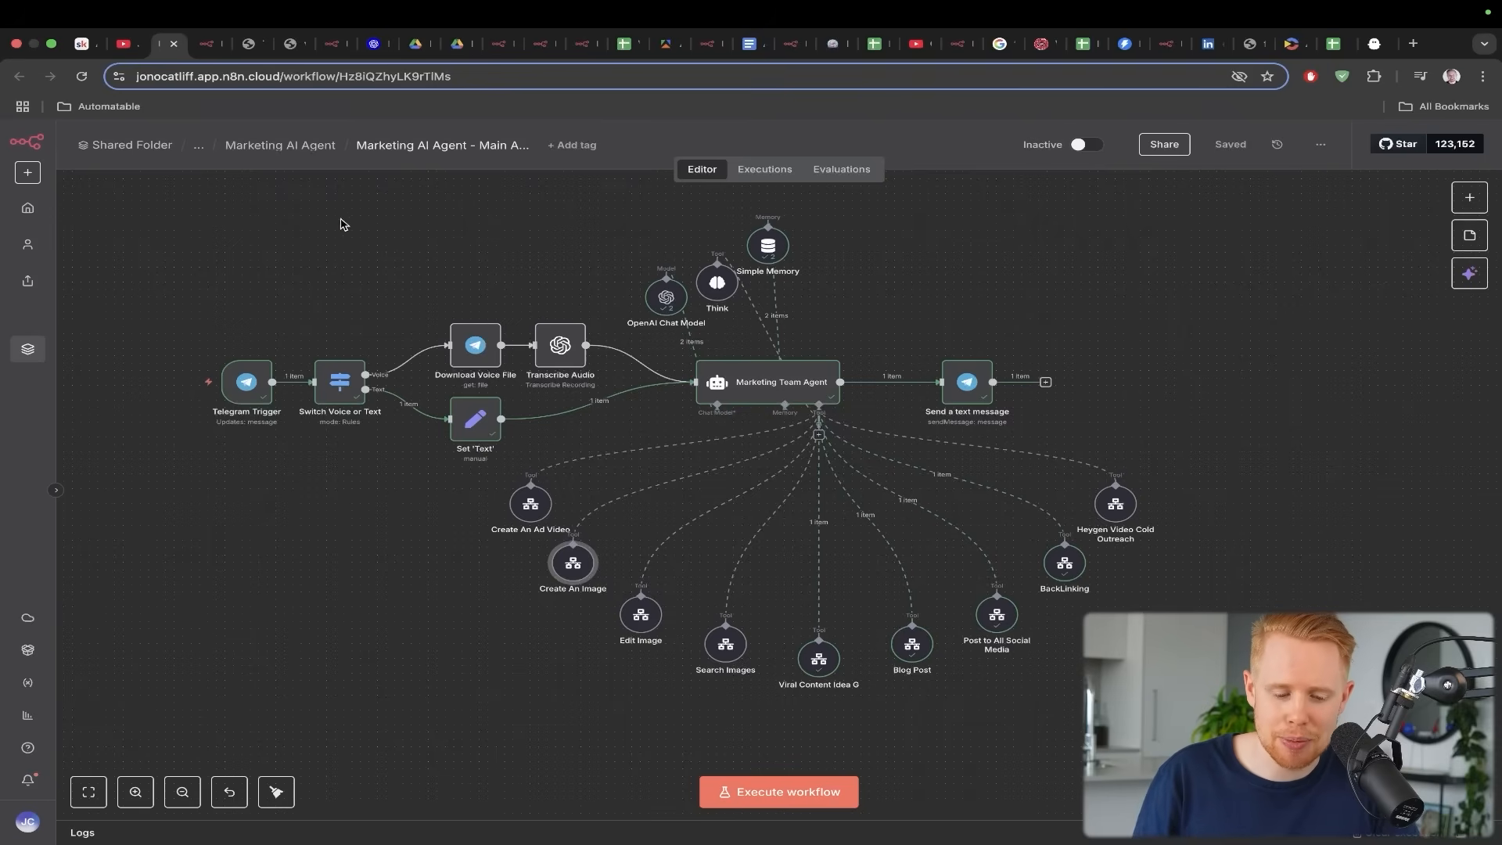
Examine the Telegram Trigger and the voice download and transcription nodes in the main agent workflow
{"action": "key", "text": "ctrl+a"}
{"action": "mouse_move", "coordinate": [314, 215]}
{"action": "left_mouse_down"}
{"action": "mouse_move", "coordinate": [255, 288]}
{"action": "mouse_move", "coordinate": [246, 361]}
{"action": "left_mouse_up"}
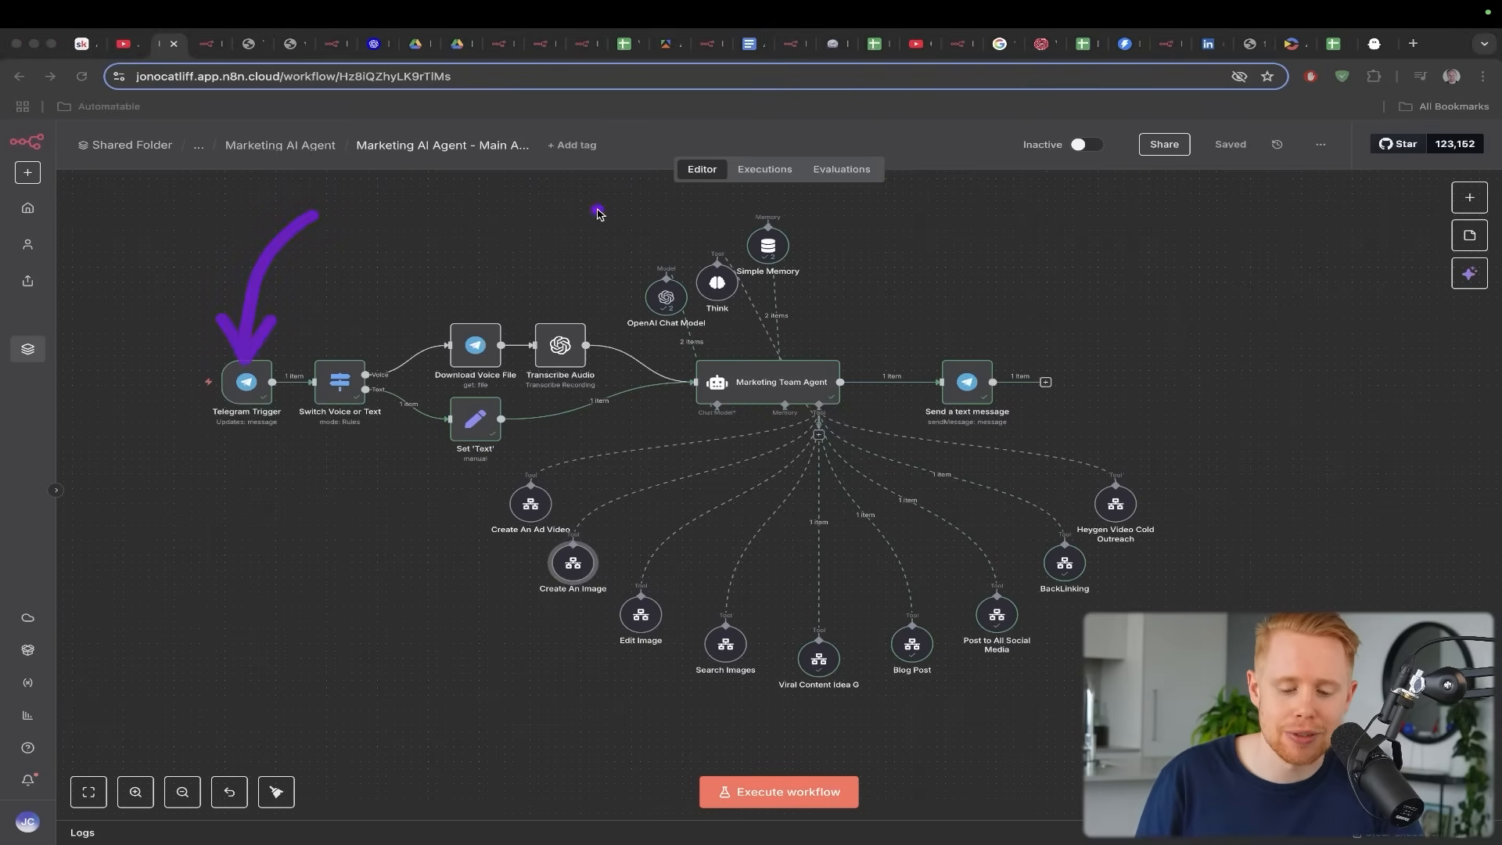
{"action": "left_click_drag", "start_coordinate": [597, 213], "coordinate": [526, 356]}
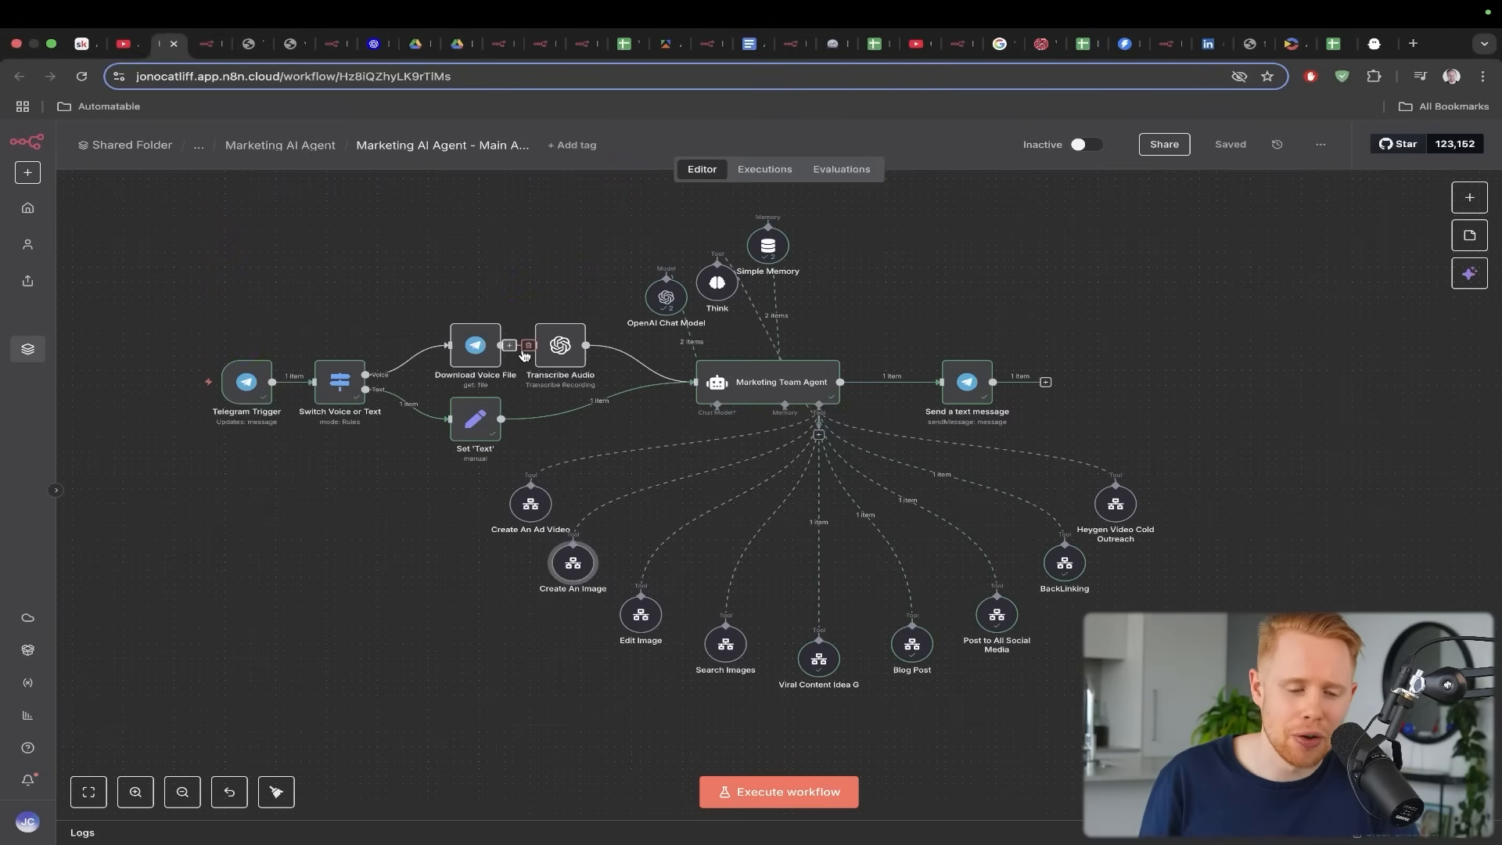
Open the Automatable community page on Skool and read through its description and the list of what is included
{"action": "key", "text": "super+1"}
{"action": "scroll", "coordinate": [523, 355], "scroll_direction": "up", "scroll_amount": 5}
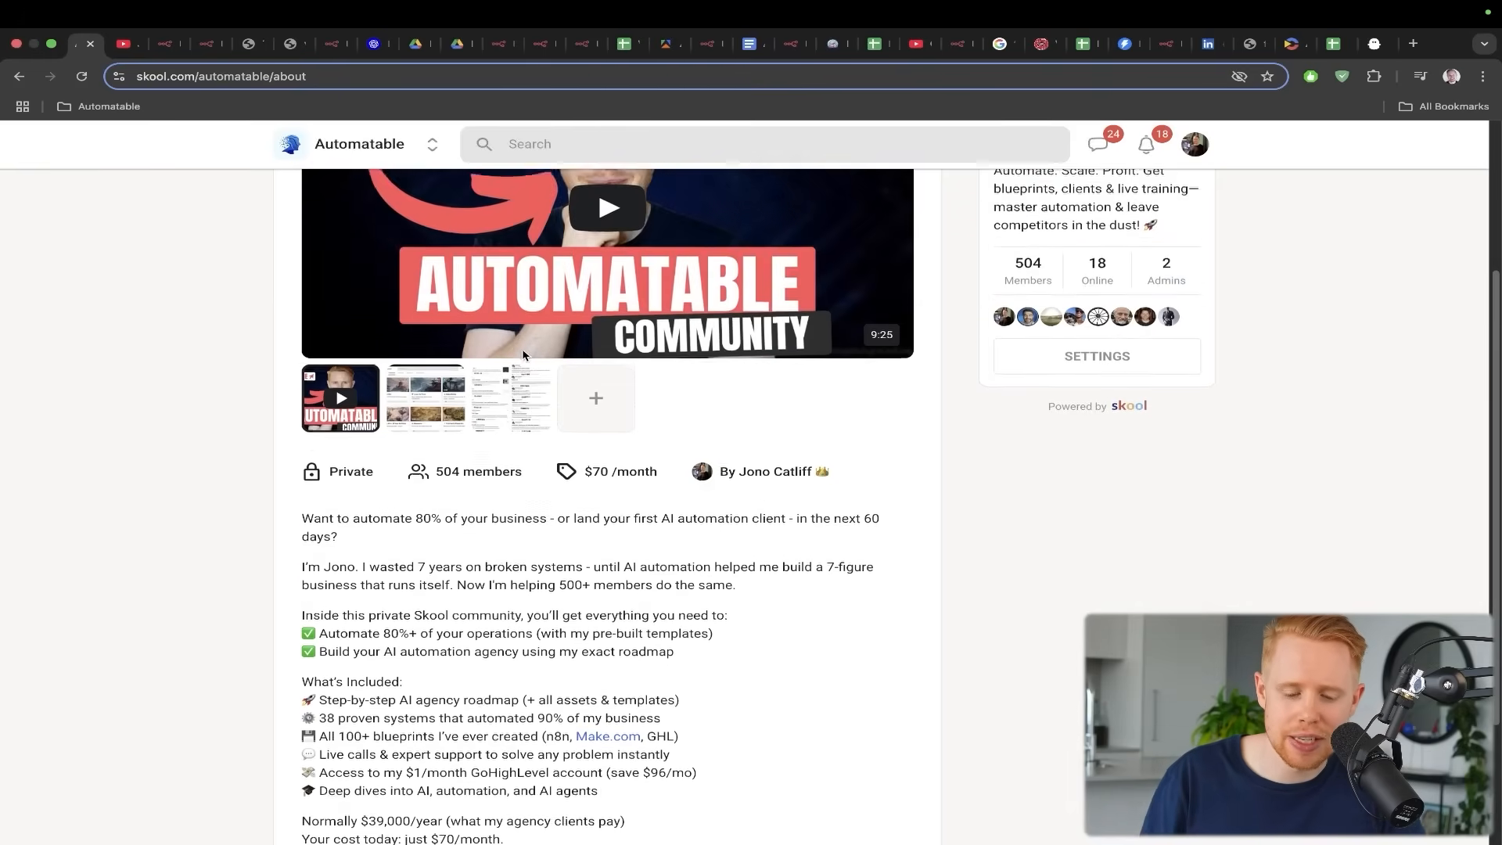
{"action": "scroll", "coordinate": [524, 356], "scroll_direction": "down", "scroll_amount": 5}
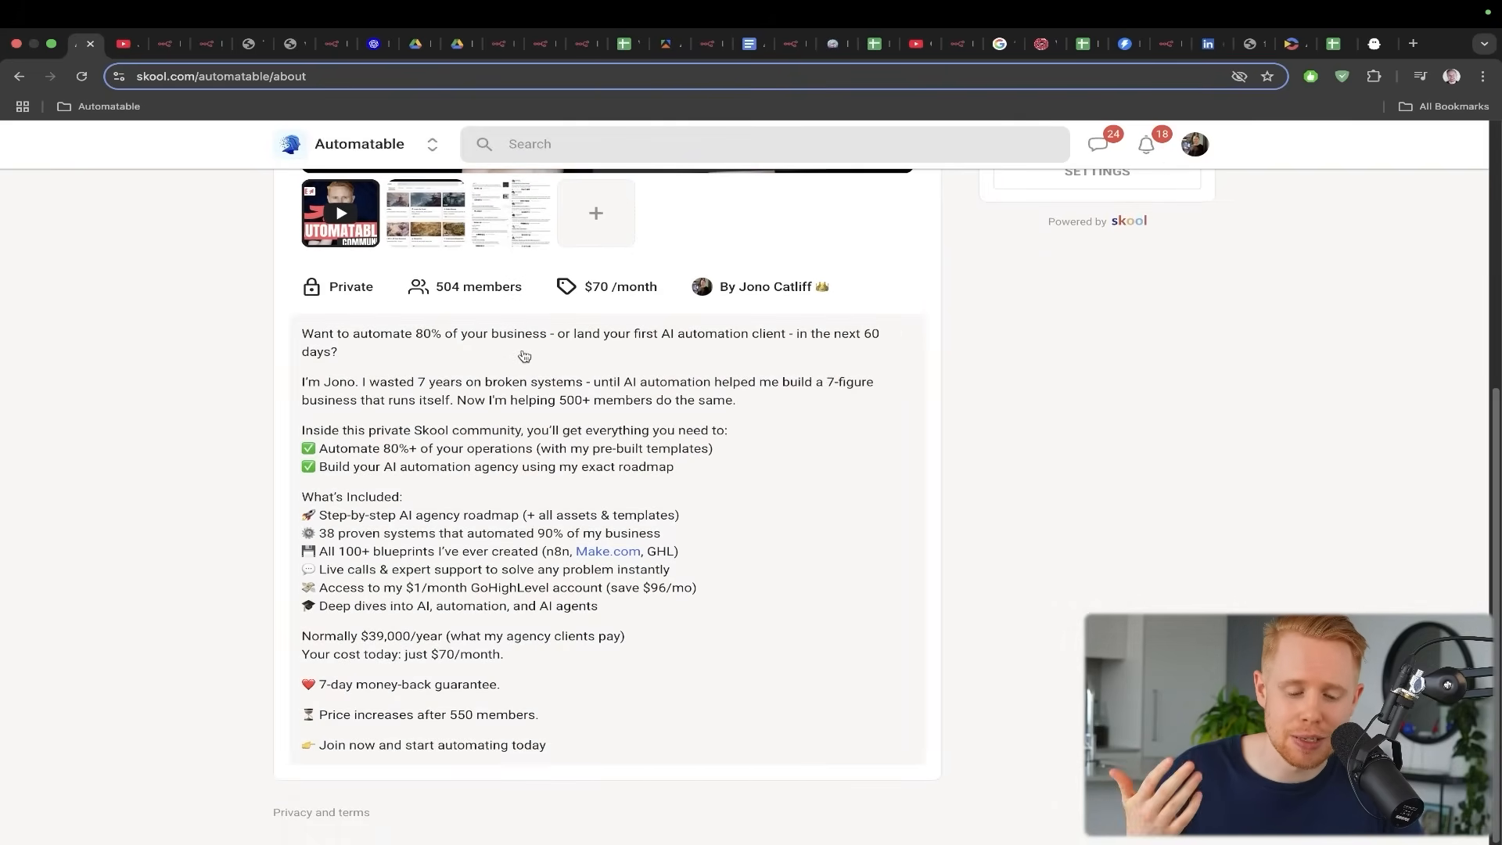
{"action": "mouse_move", "coordinate": [231, 254]}
{"action": "left_mouse_down"}
{"action": "mouse_move", "coordinate": [221, 313]}
{"action": "mouse_move", "coordinate": [302, 448]}
{"action": "left_mouse_up"}
{"action": "key", "text": "ctrl+s"}
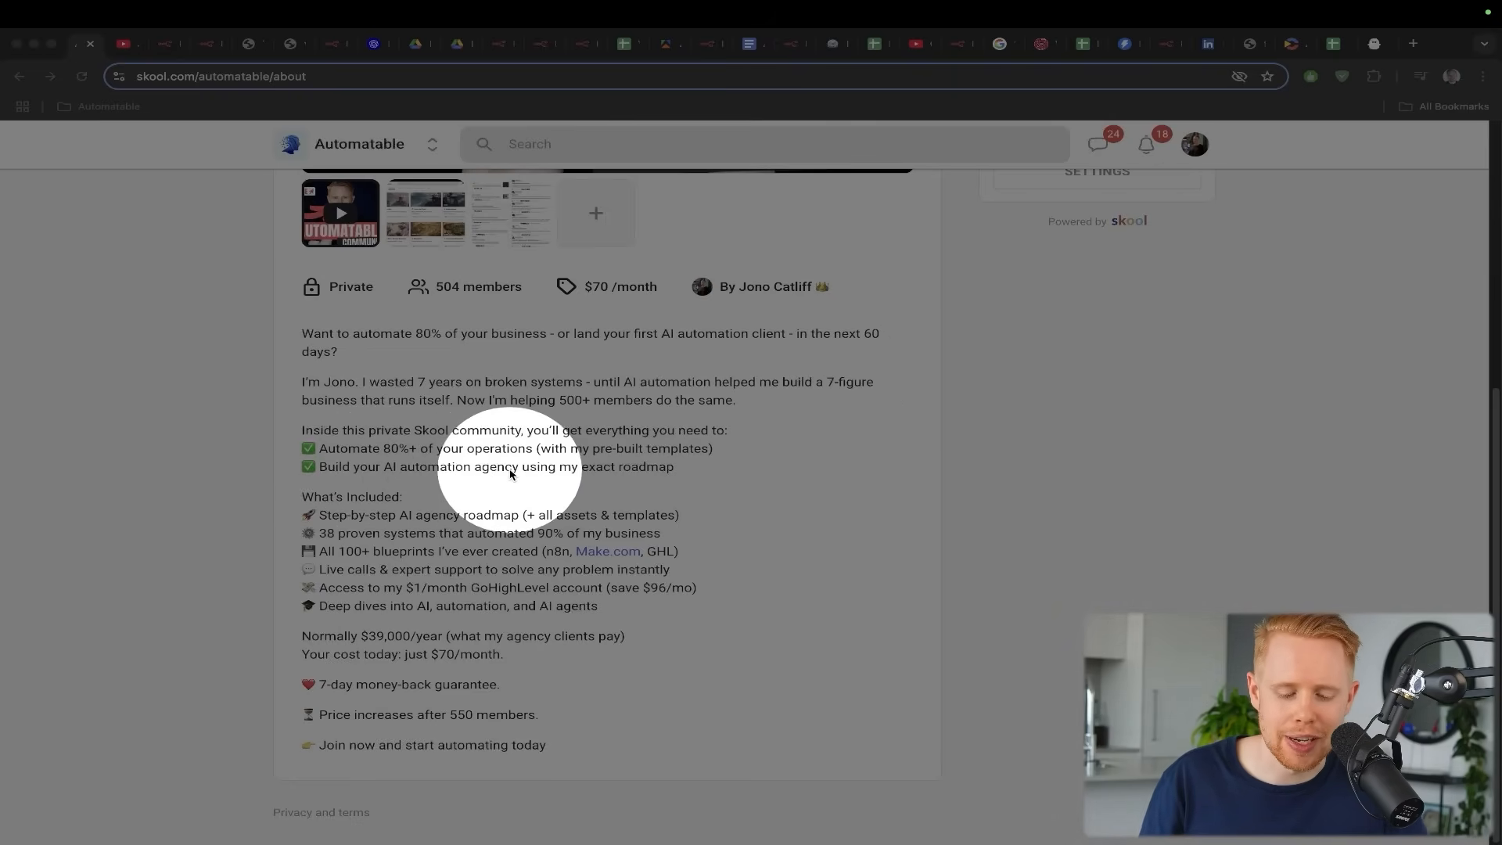
{"action": "left_click", "coordinate": [568, 459]}
Open the YouTube channel page and look at its featured n8n masterclass video
{"action": "key", "text": "super+3"}
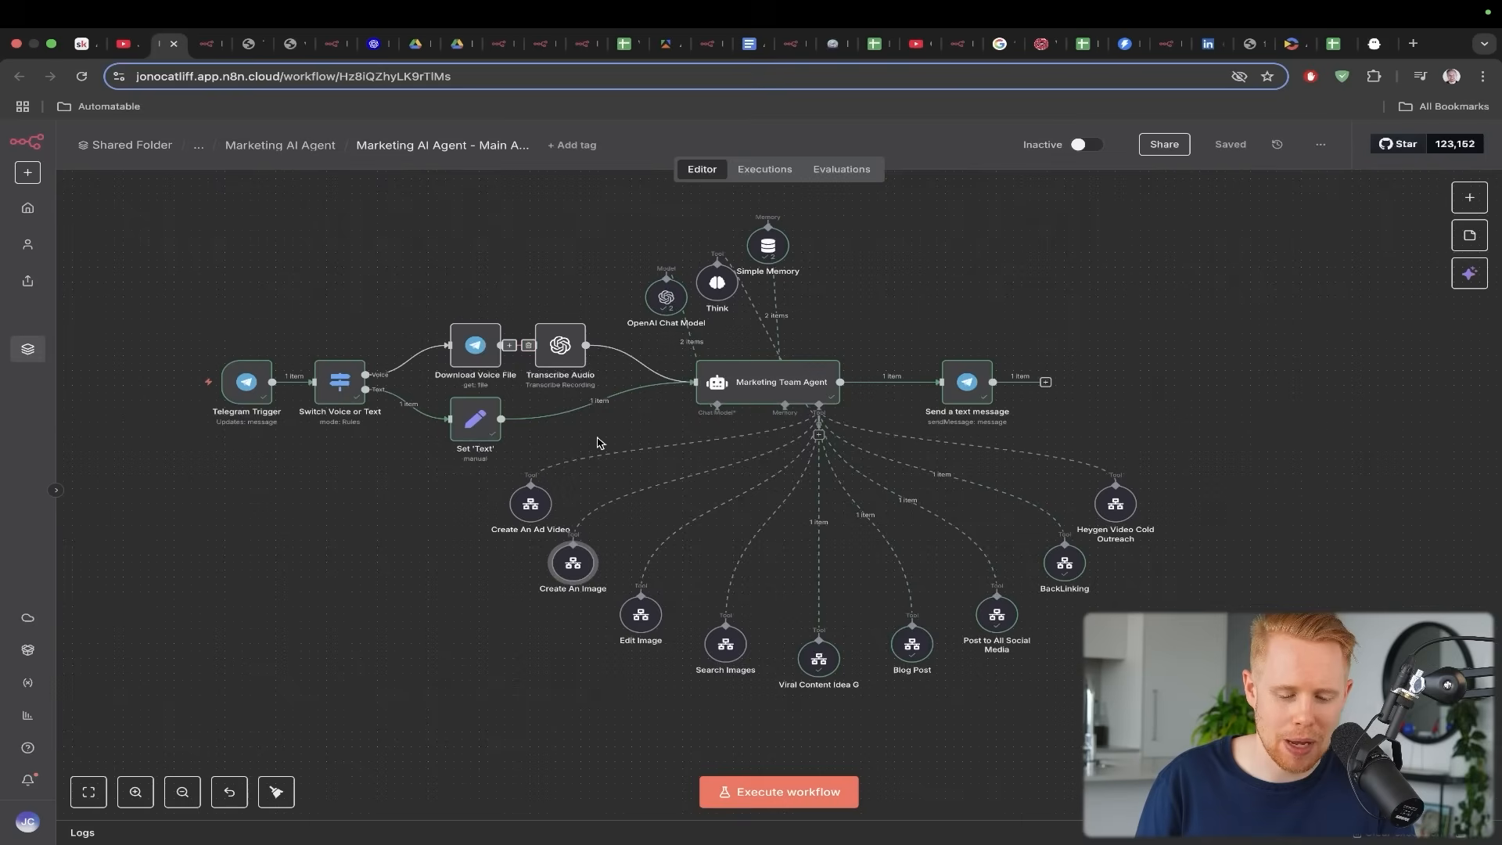
{"action": "key", "text": "super+2"}
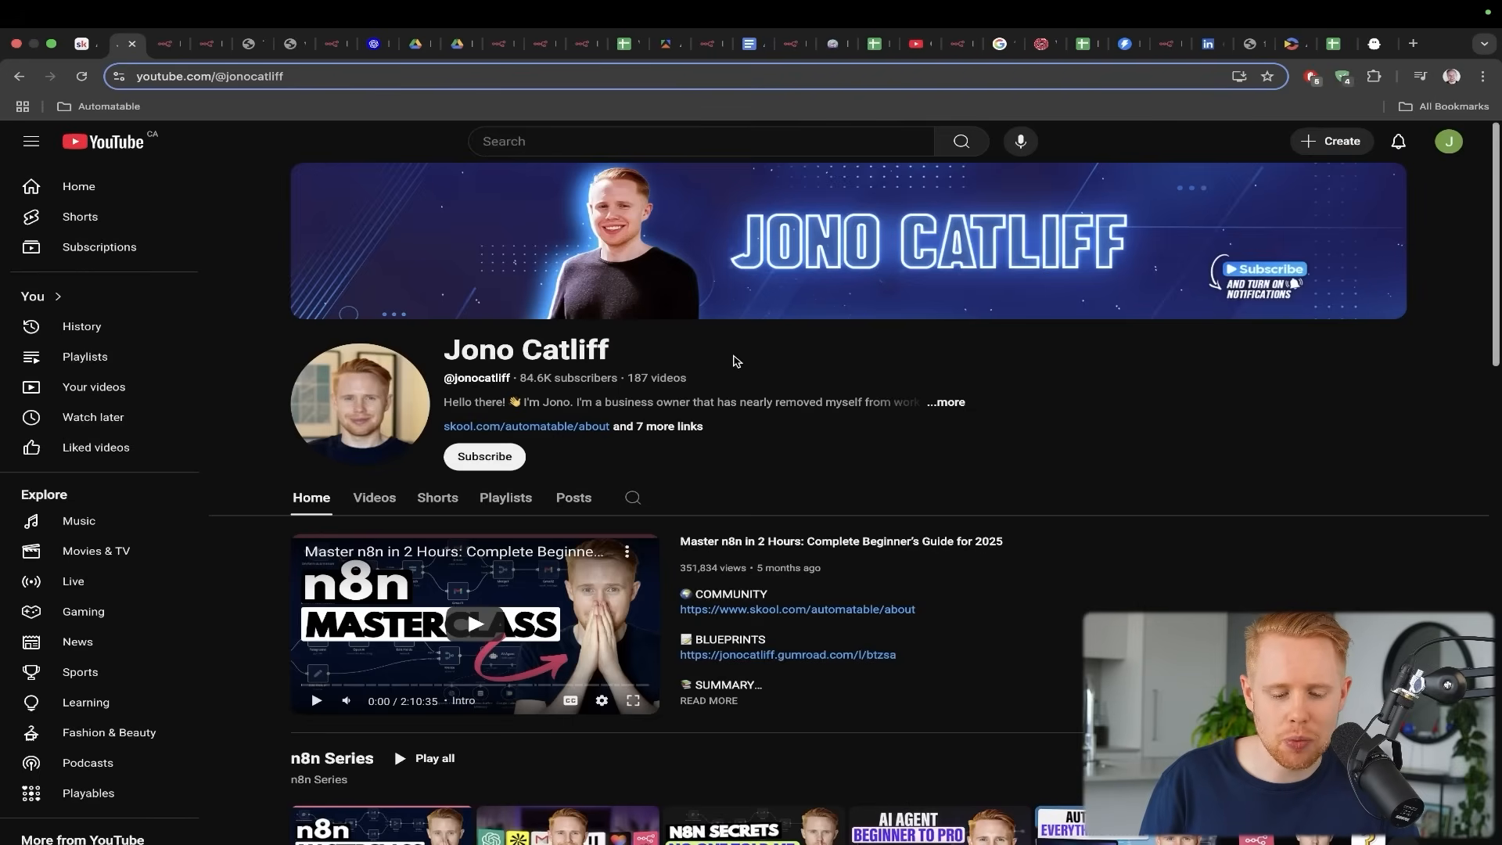
{"action": "left_click", "coordinate": [737, 305]}
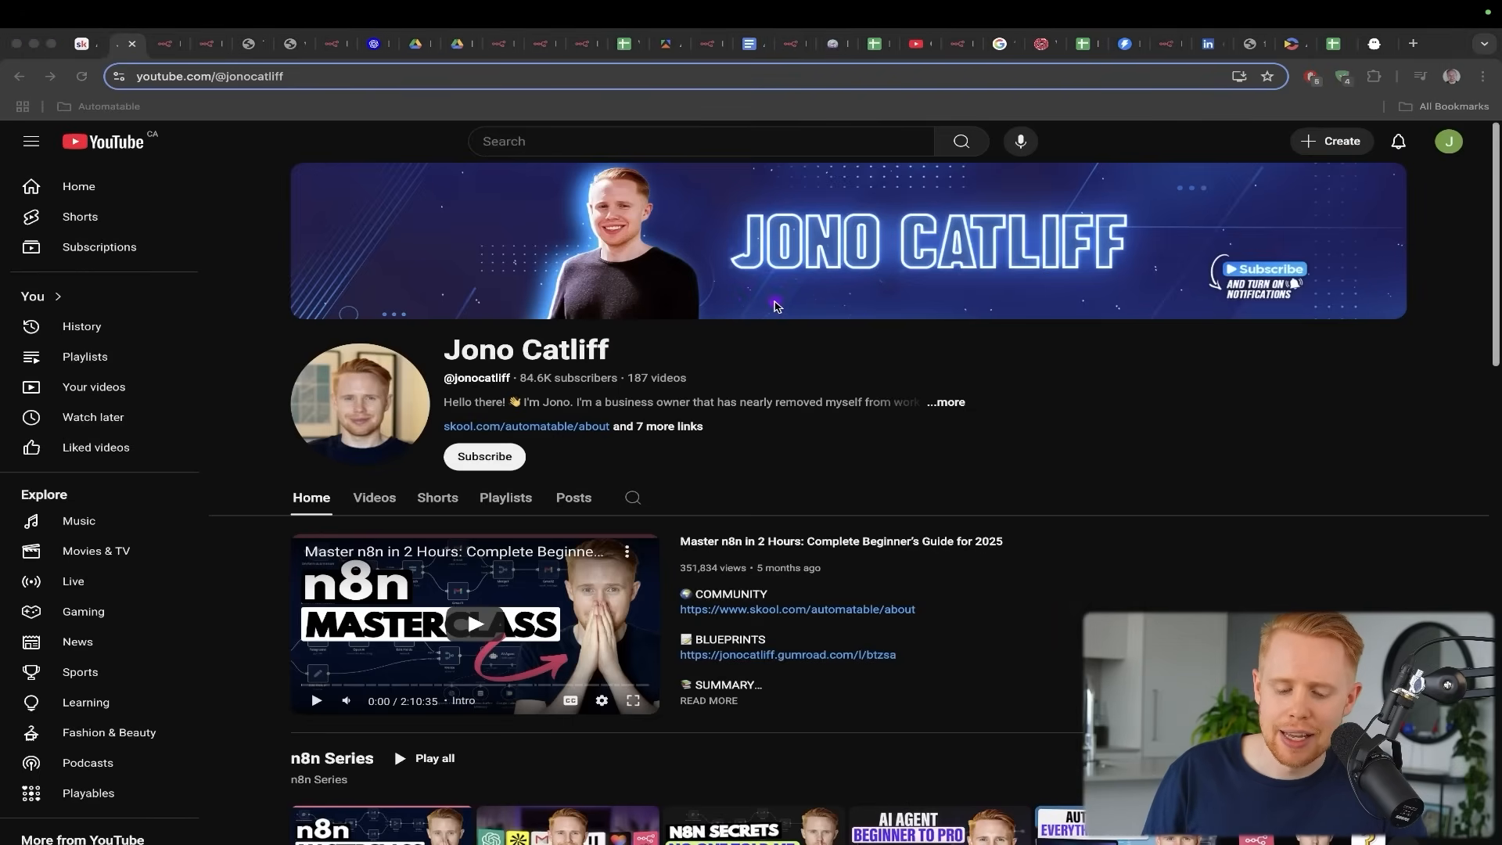
{"action": "left_click_drag", "start_coordinate": [751, 290], "coordinate": [660, 570]}
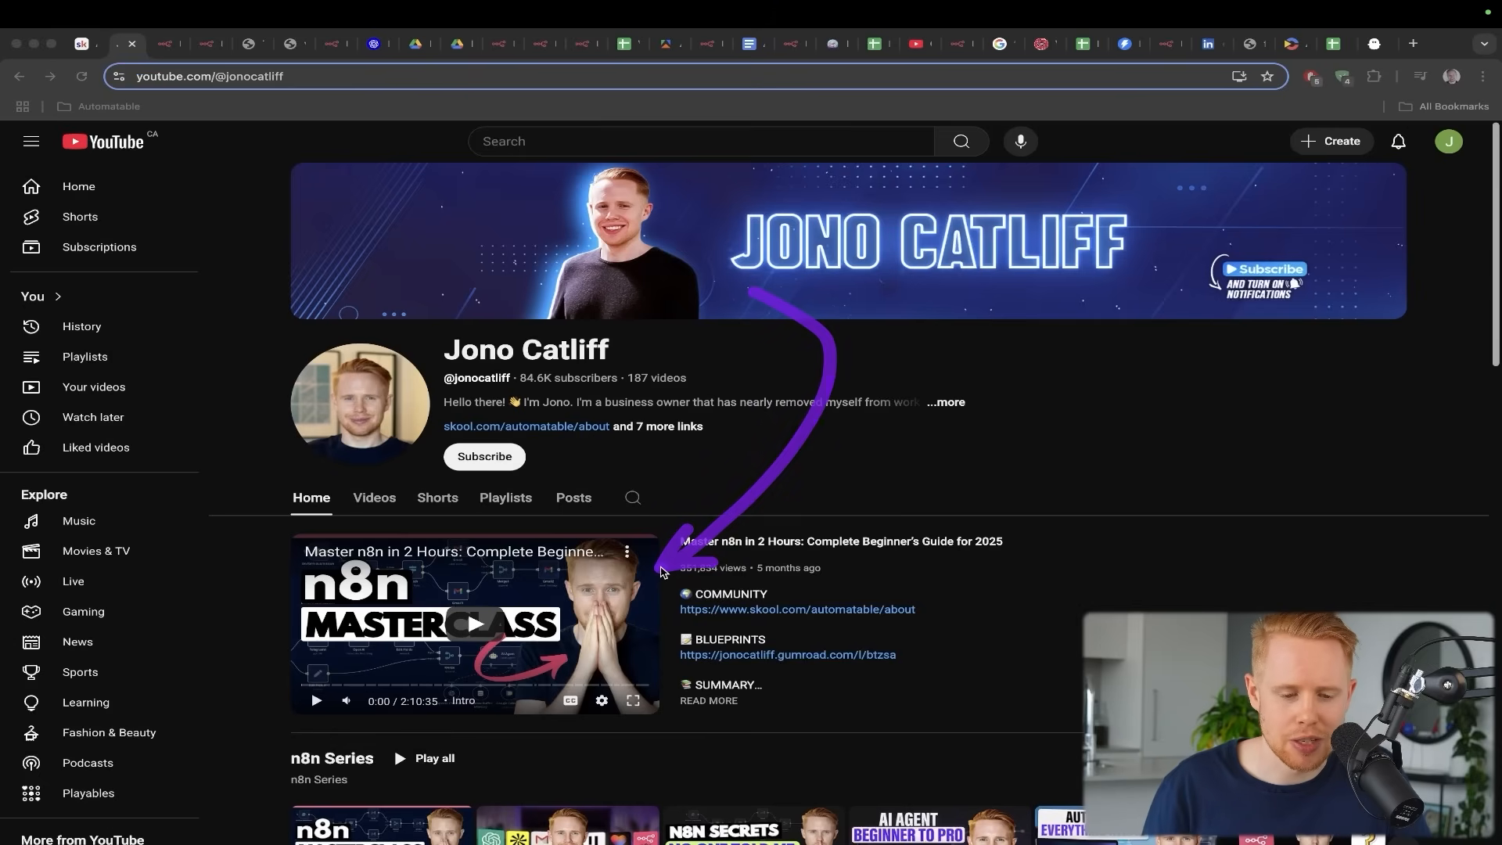
{"action": "key", "text": "Escape"}
Go back to the main agent workflow, examine the Telegram Trigger and check the bot chat in Telegram
{"action": "key", "text": "ctrl+Tab"}
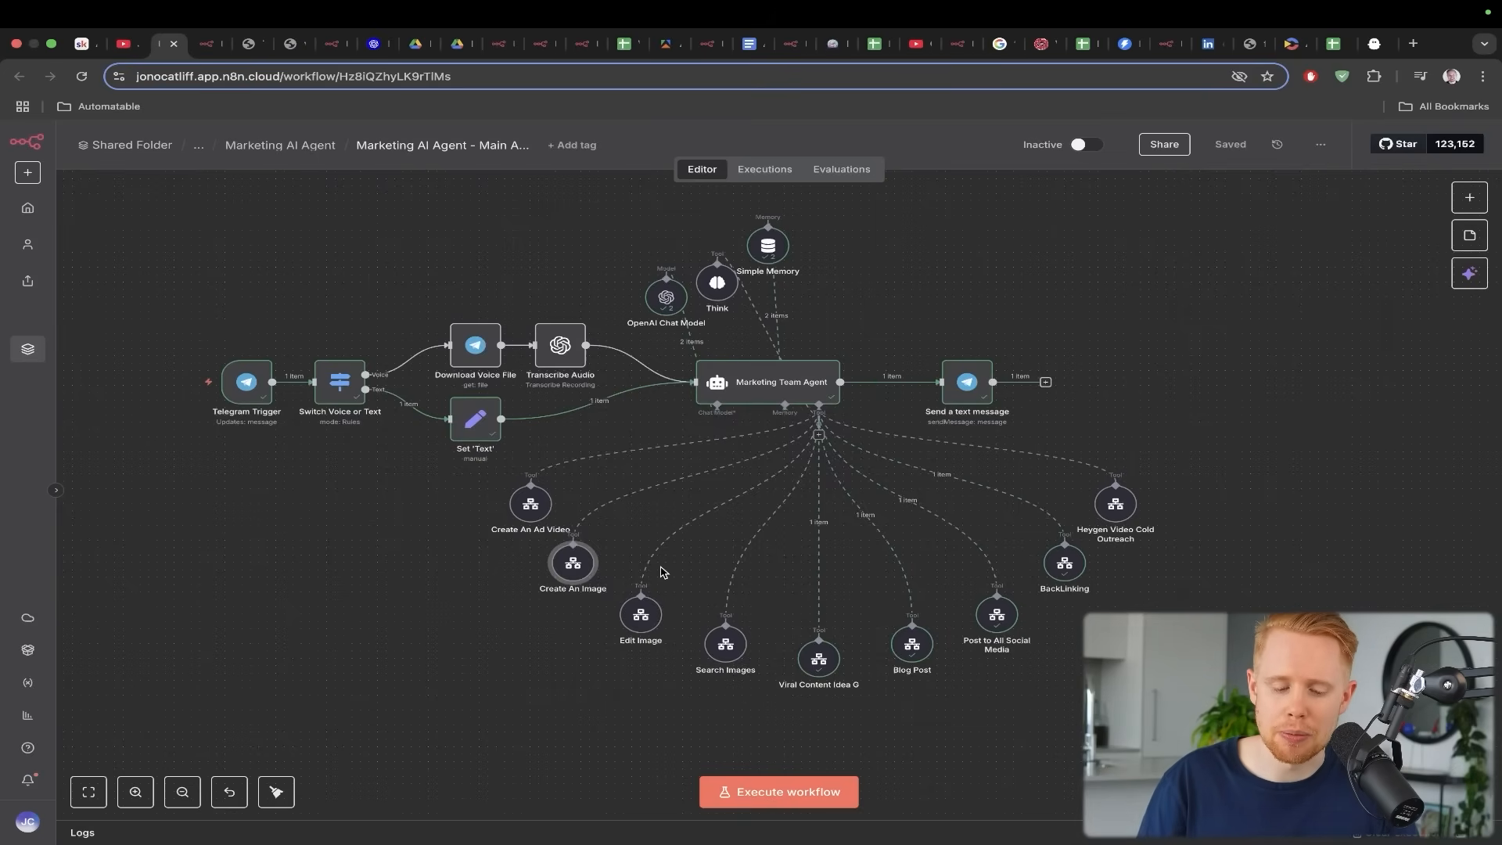
{"action": "left_click_drag", "start_coordinate": [462, 250], "coordinate": [252, 375]}
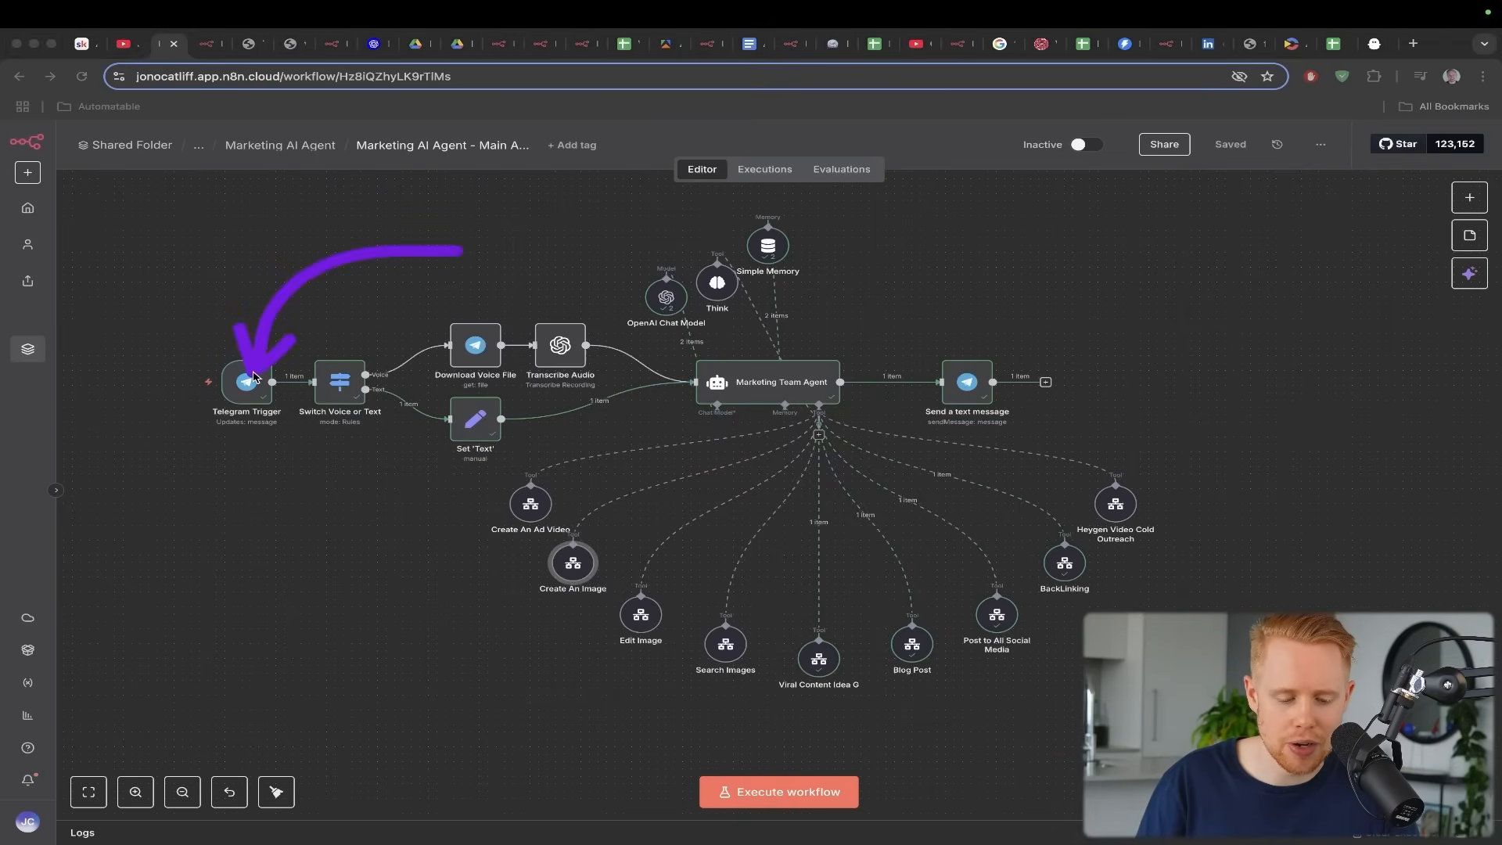
{"action": "key", "text": "Escape"}
{"action": "key", "text": "super+Tab"}
{"action": "key", "text": "super+Tab"}
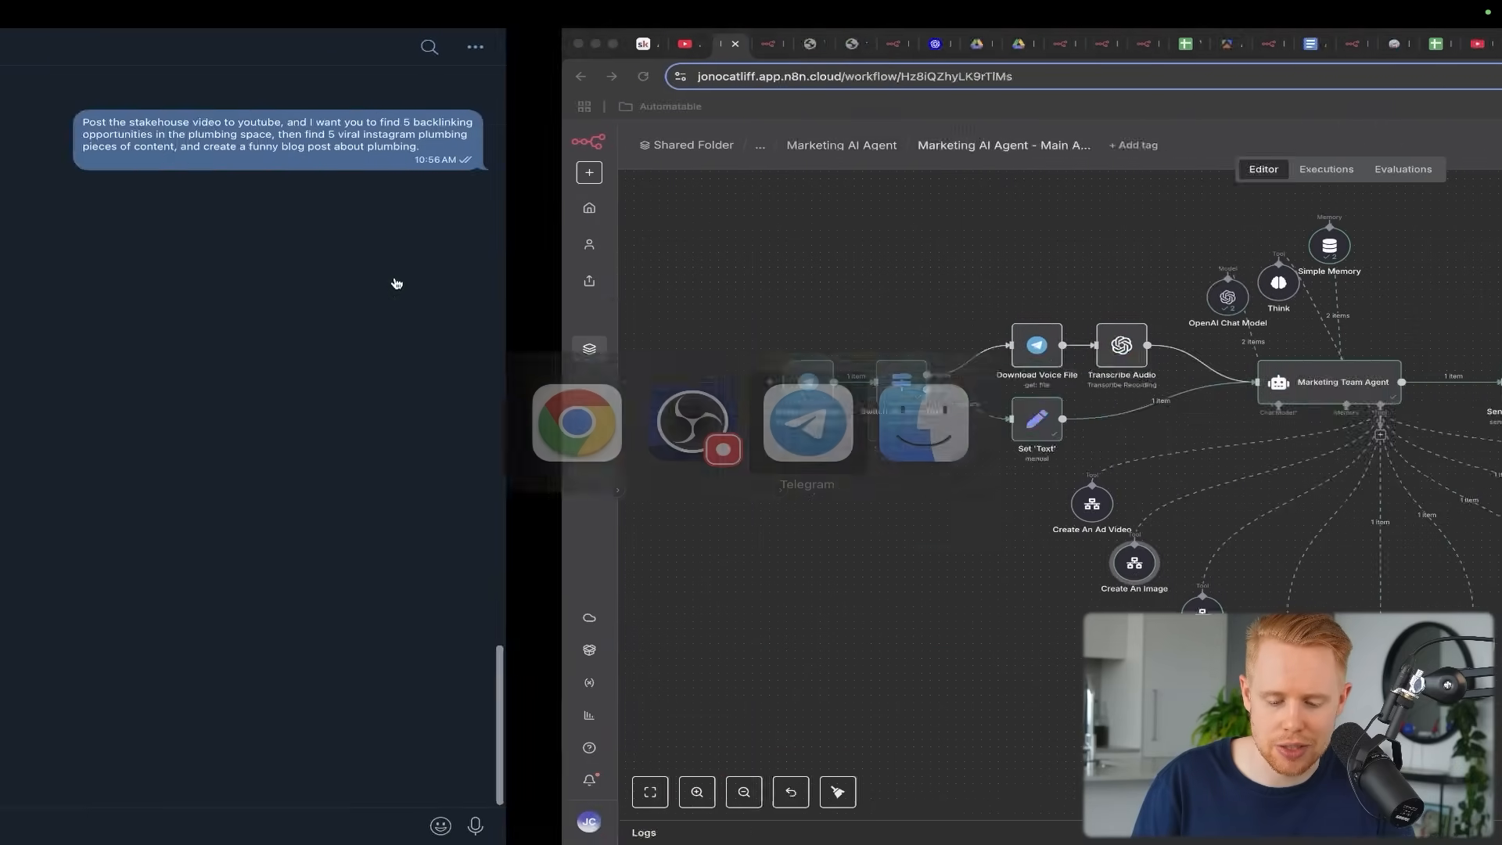
Return to the workflow and follow the path from the Telegram Trigger through Switch Voice or Text to Set 'Text'
{"action": "key", "text": "super+Tab"}
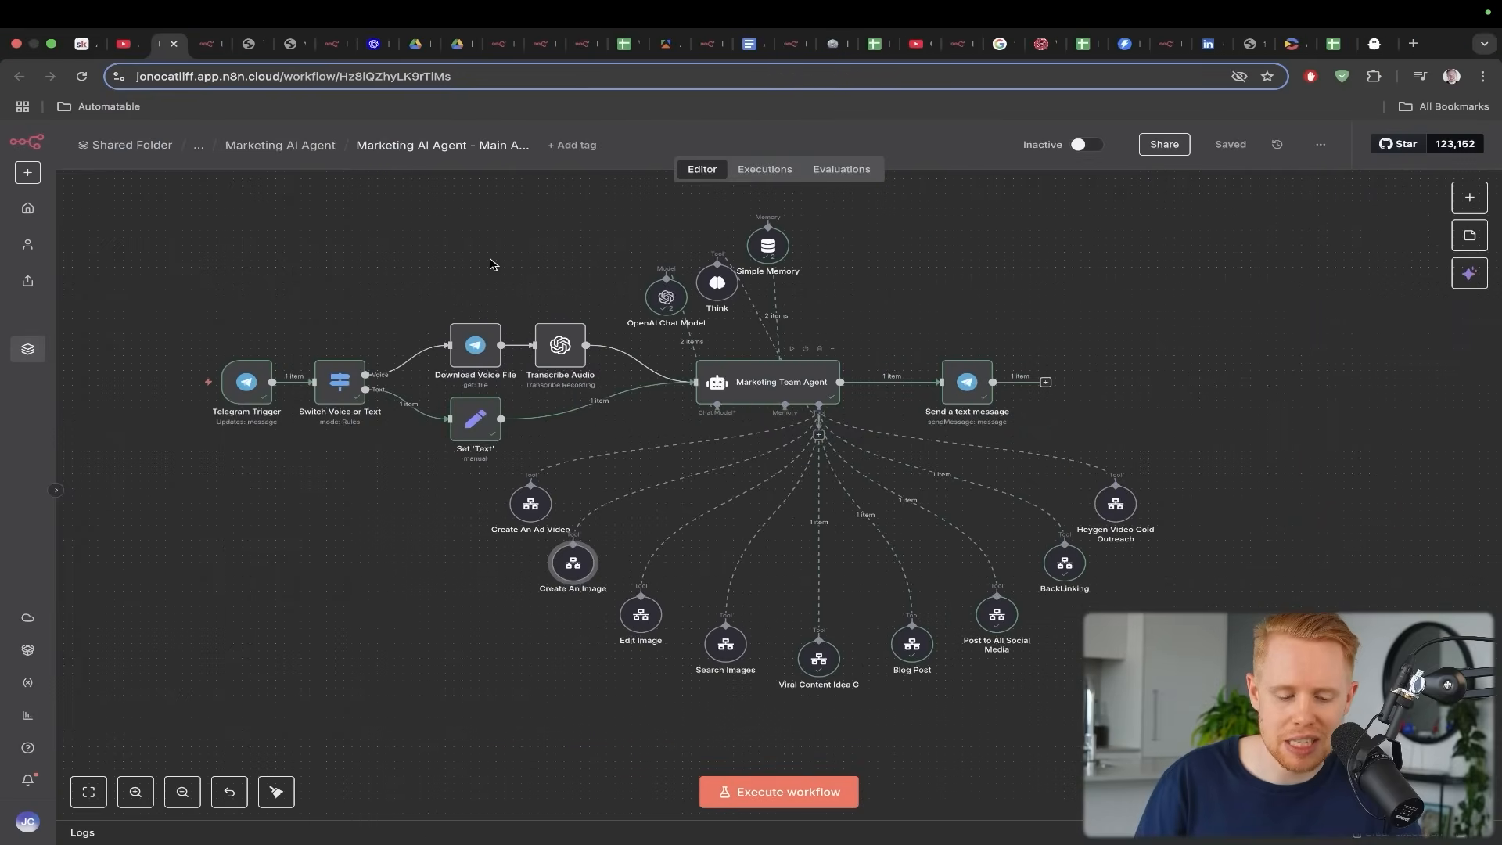
{"action": "left_click_drag", "start_coordinate": [349, 197], "coordinate": [268, 384]}
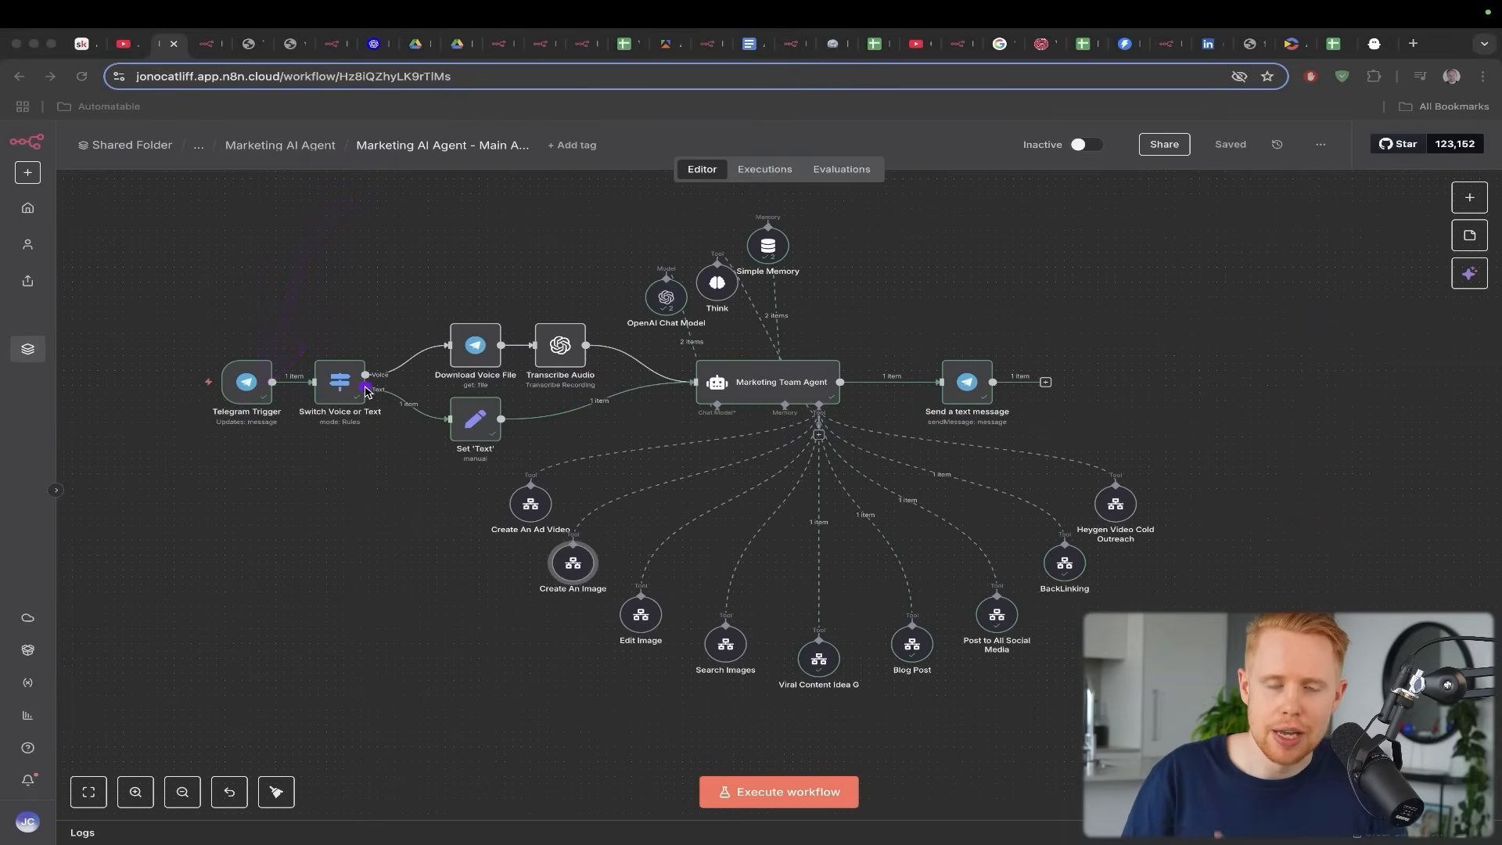
{"action": "key", "text": "ctrl+s"}
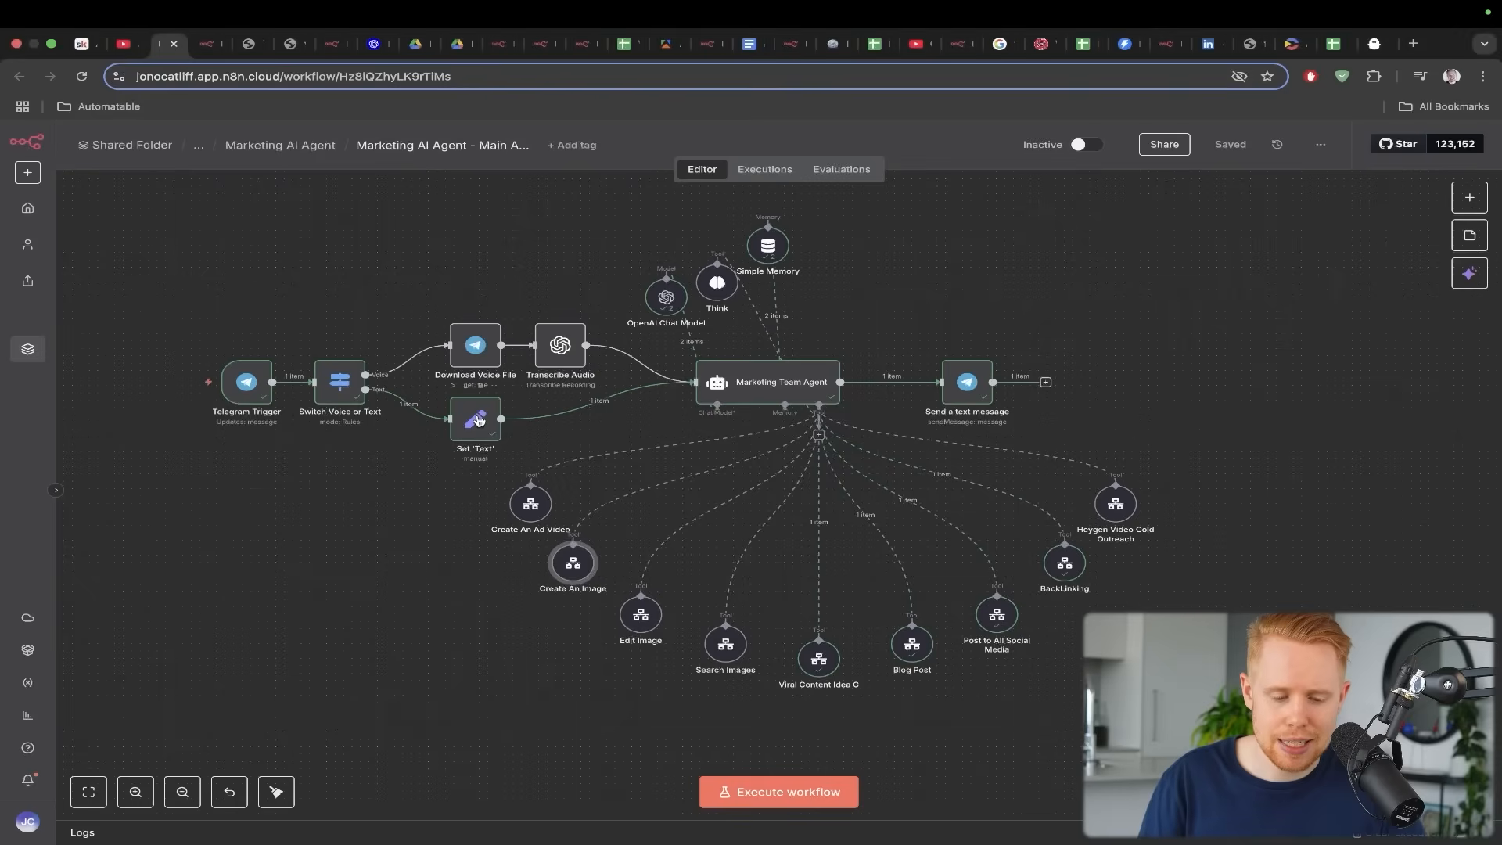
Switch to the Telegram bot chat and review the earlier text requests about plumbing backlinks and viral content
{"action": "key", "text": "super+Tab"}
{"action": "scroll", "coordinate": [953, 397], "scroll_direction": "up", "scroll_amount": 15}
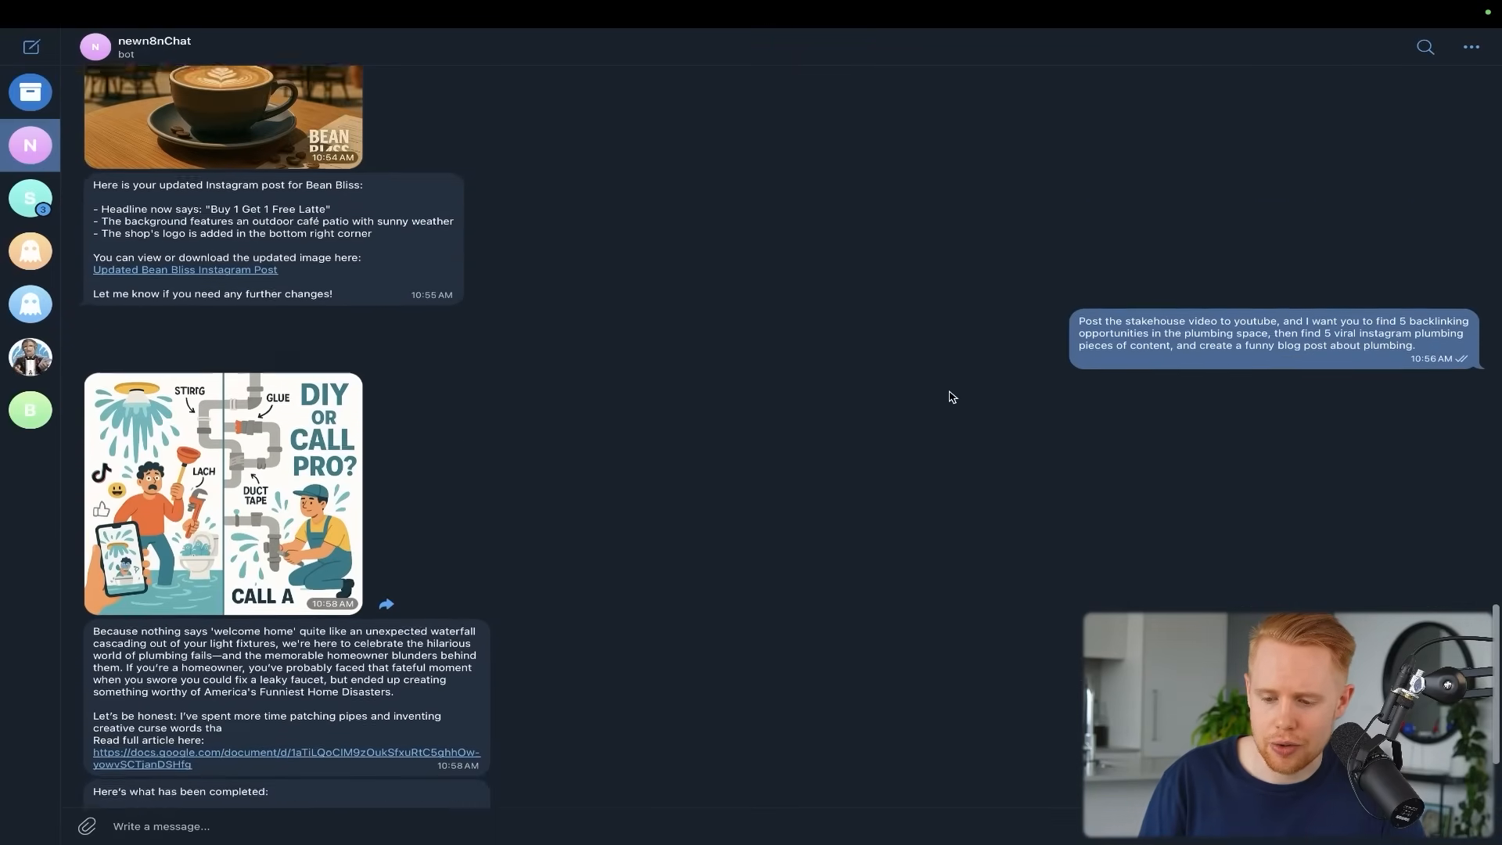
{"action": "left_click_drag", "start_coordinate": [824, 517], "coordinate": [1279, 252]}
{"action": "scroll", "coordinate": [902, 332], "scroll_direction": "up", "scroll_amount": 3}
{"action": "left_click_drag", "start_coordinate": [863, 429], "coordinate": [1043, 202]}
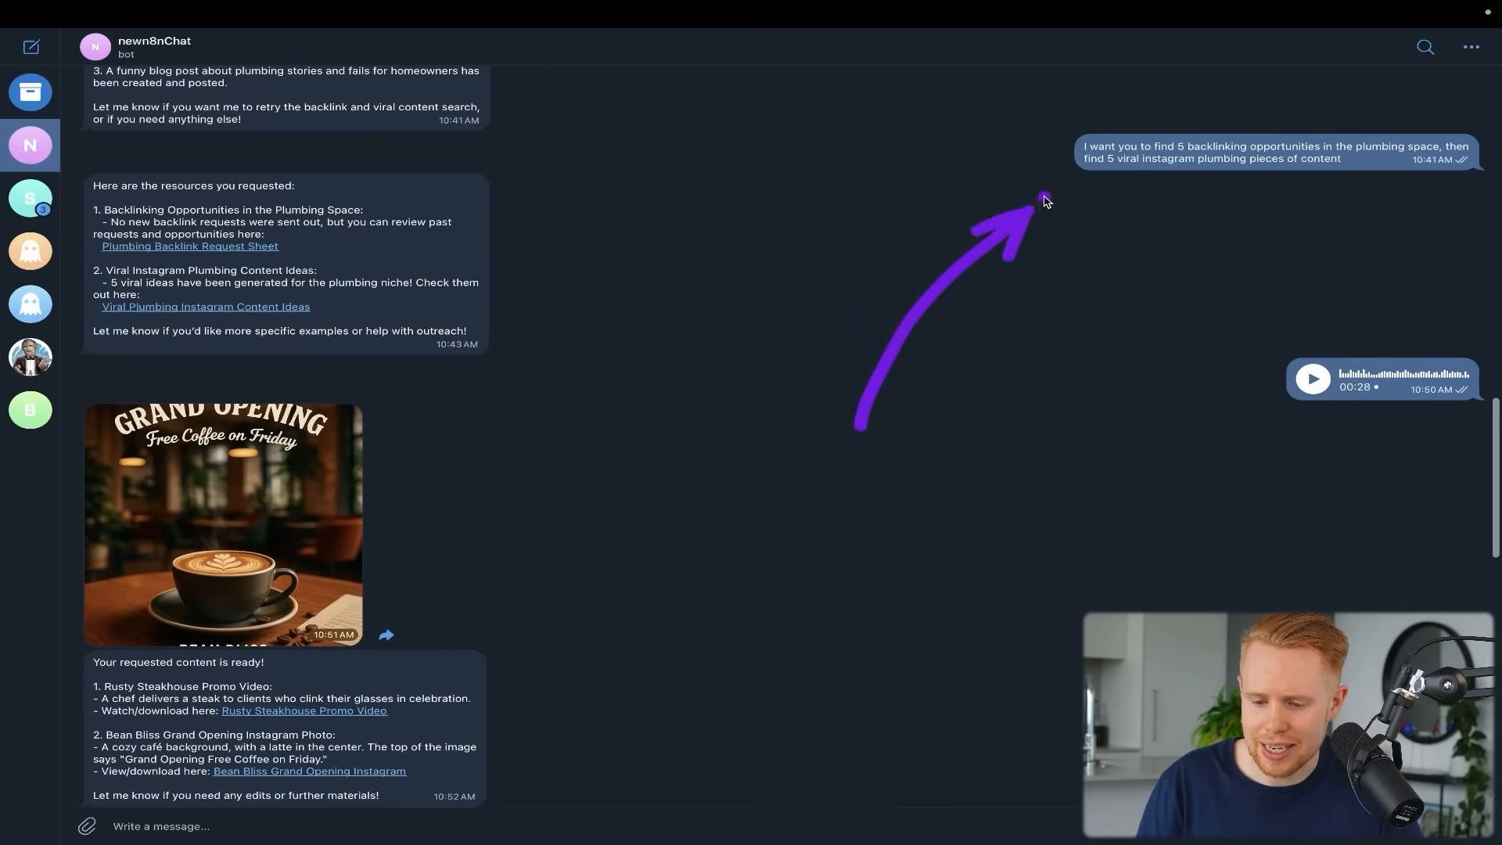
Return to the workflow and examine the voice branch through the Download Voice File and Transcribe Audio nodes
{"action": "key", "text": "super+Tab"}
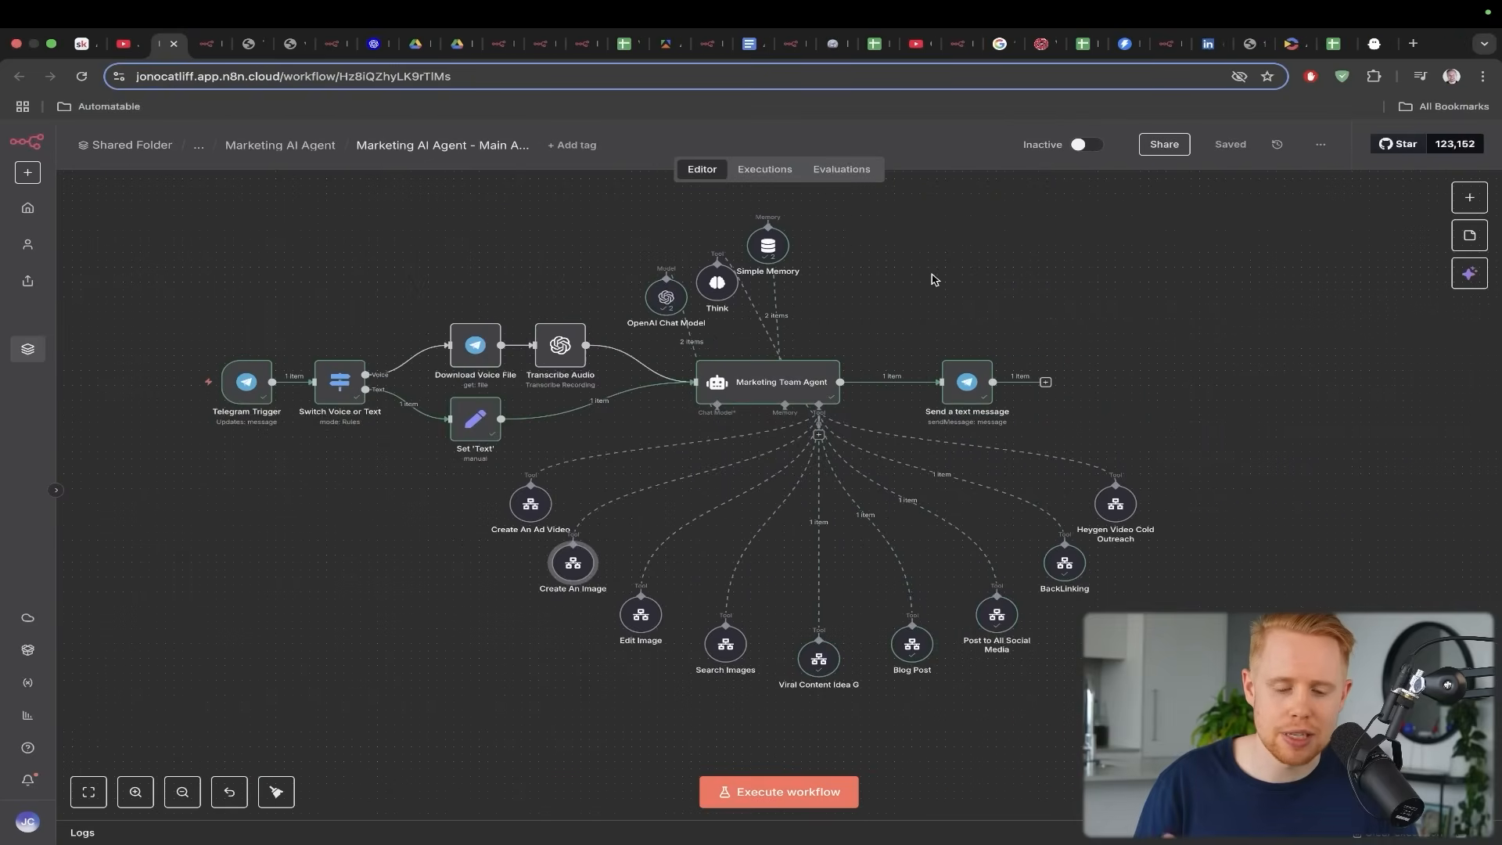
{"action": "scroll", "coordinate": [375, 506], "scroll_direction": "up", "scroll_amount": 5}
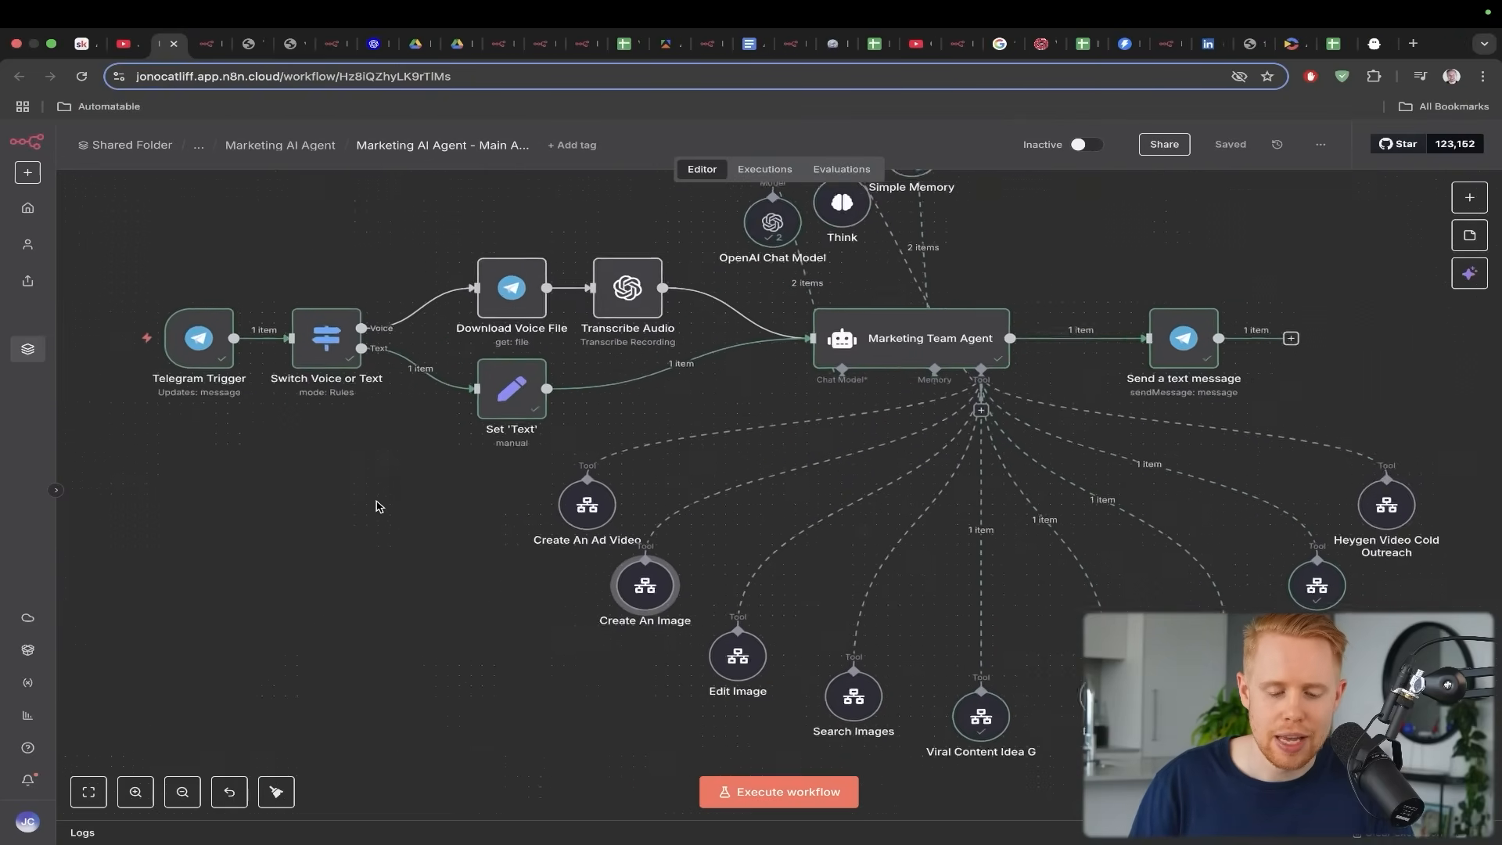
{"action": "mouse_move", "coordinate": [306, 296]}
{"action": "left_mouse_down"}
{"action": "mouse_move", "coordinate": [417, 284]}
{"action": "mouse_move", "coordinate": [503, 251]}
{"action": "left_mouse_up"}
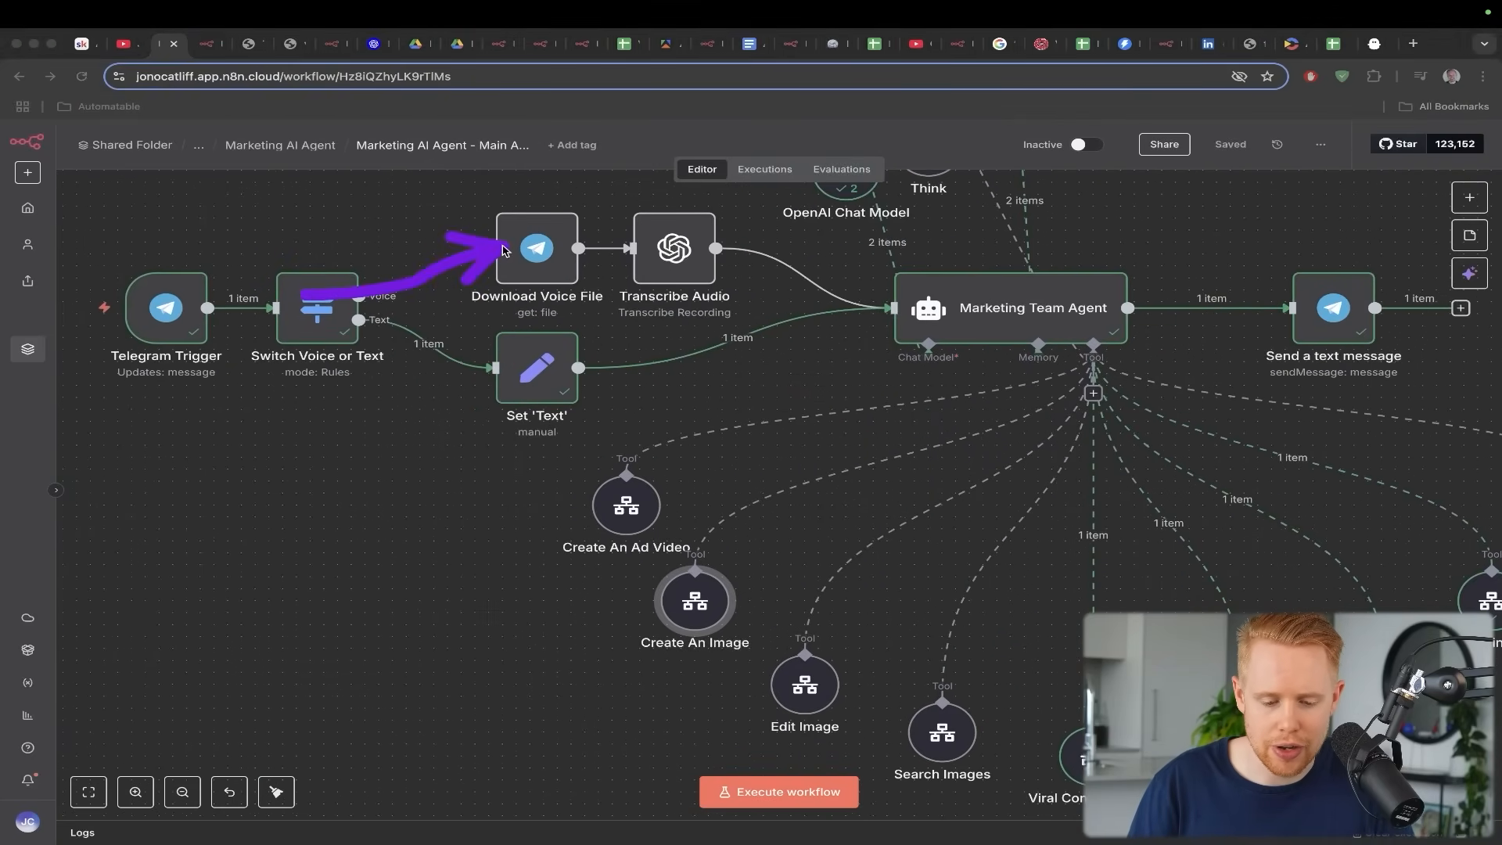
{"action": "key", "text": "ctrl+s"}
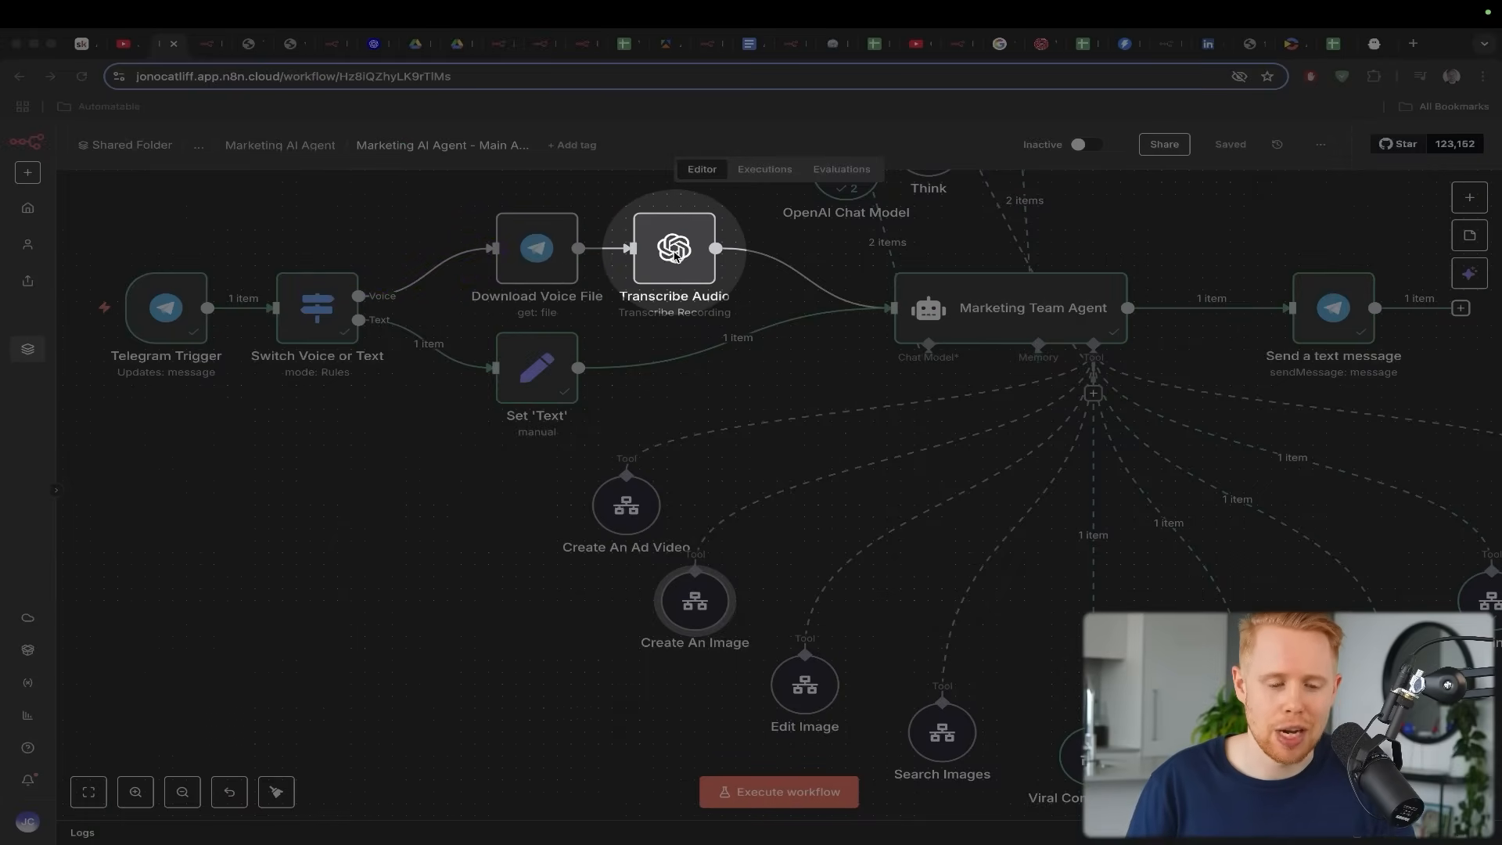
Switch to the Telegram chat and compare the voice message with the bot's reply listing the requested resources
{"action": "key", "text": "super+Tab"}
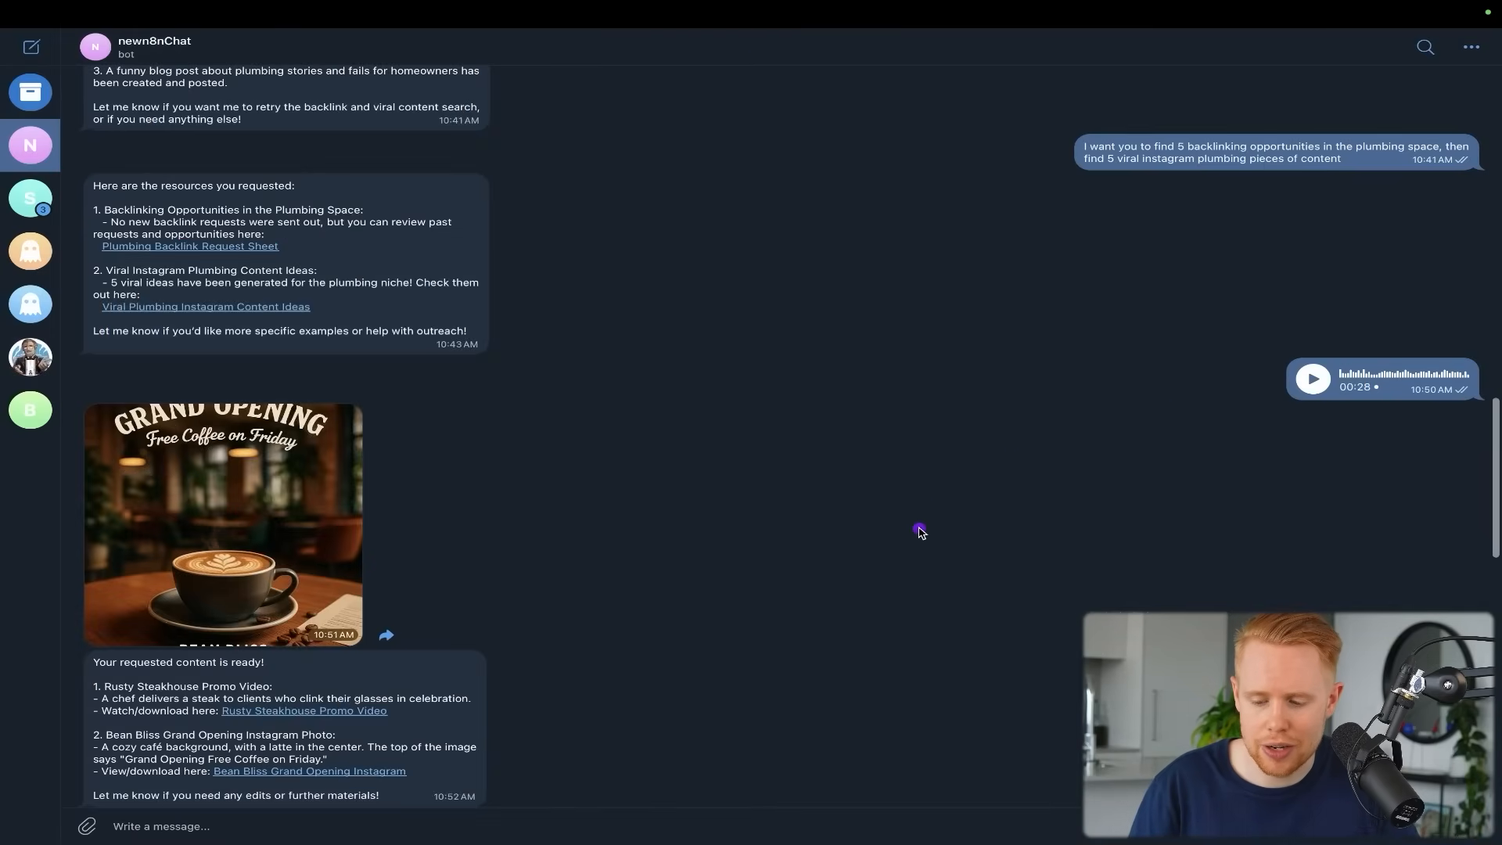
{"action": "left_click_drag", "start_coordinate": [921, 532], "coordinate": [1272, 376]}
{"action": "mouse_move", "coordinate": [1022, 359]}
{"action": "left_mouse_down"}
{"action": "mouse_move", "coordinate": [486, 251]}
{"action": "mouse_move", "coordinate": [450, 260]}
{"action": "left_mouse_up"}
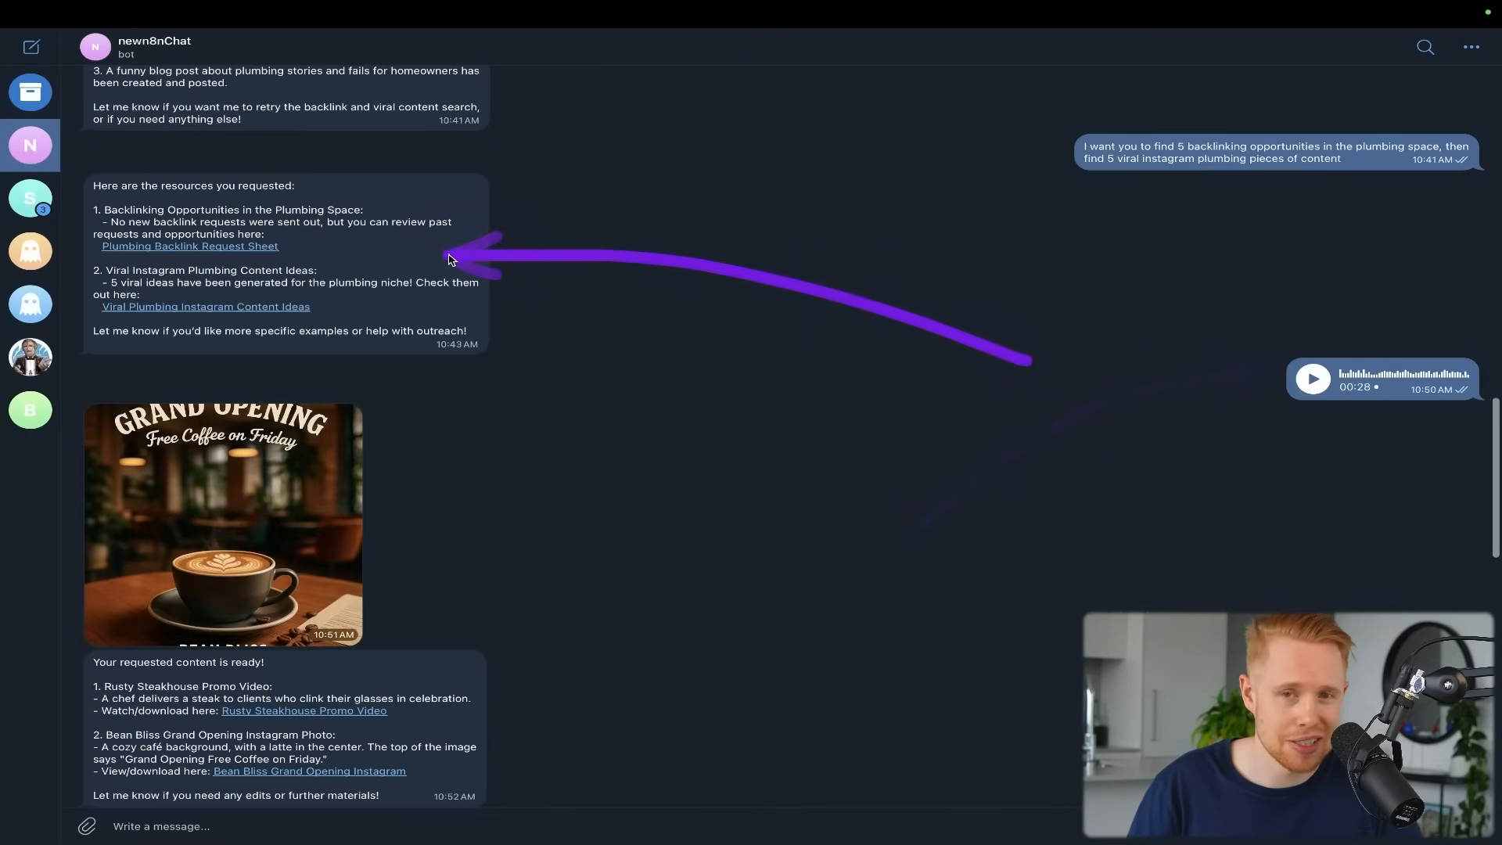
Return to the workflow and trace how the text and voice branches both lead into the Marketing Team Agent
{"action": "key", "text": "super+Tab"}
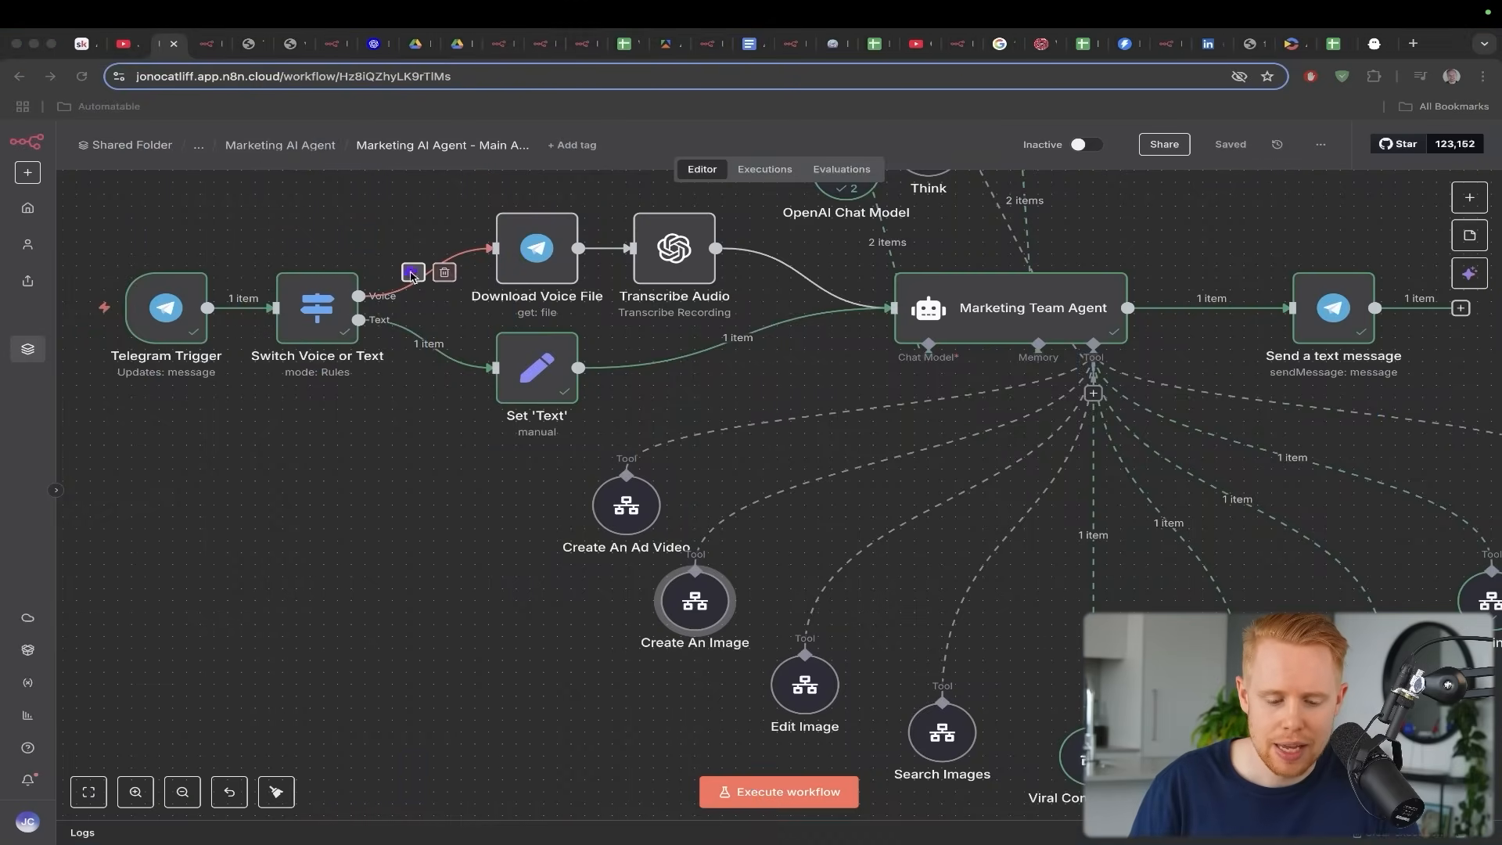
{"action": "left_click_drag", "start_coordinate": [358, 280], "coordinate": [481, 365]}
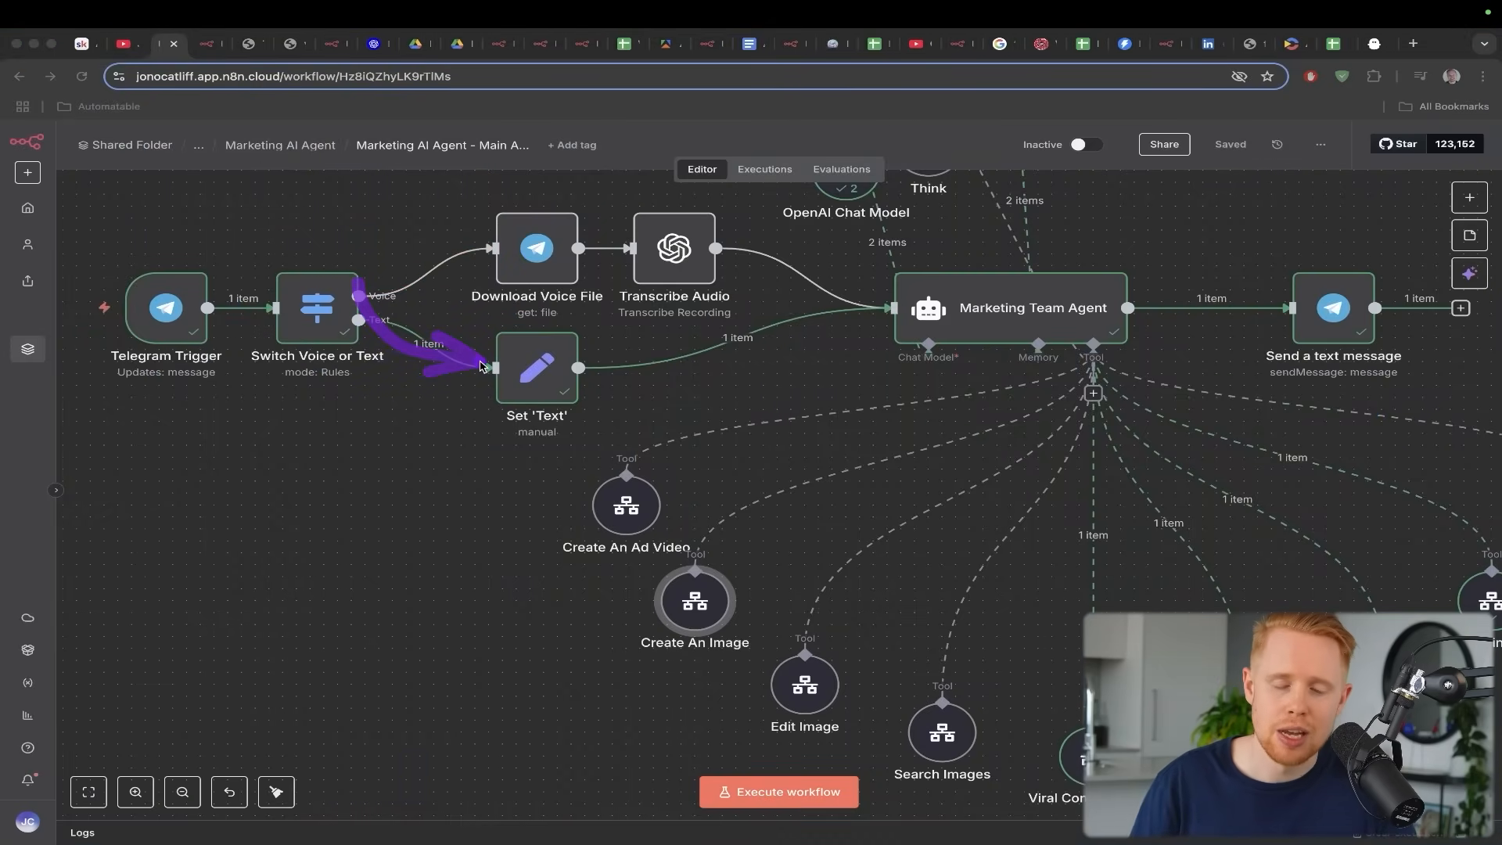
{"action": "mouse_move", "coordinate": [582, 372]}
{"action": "left_mouse_down"}
{"action": "mouse_move", "coordinate": [790, 359]}
{"action": "mouse_move", "coordinate": [892, 307]}
{"action": "left_mouse_up"}
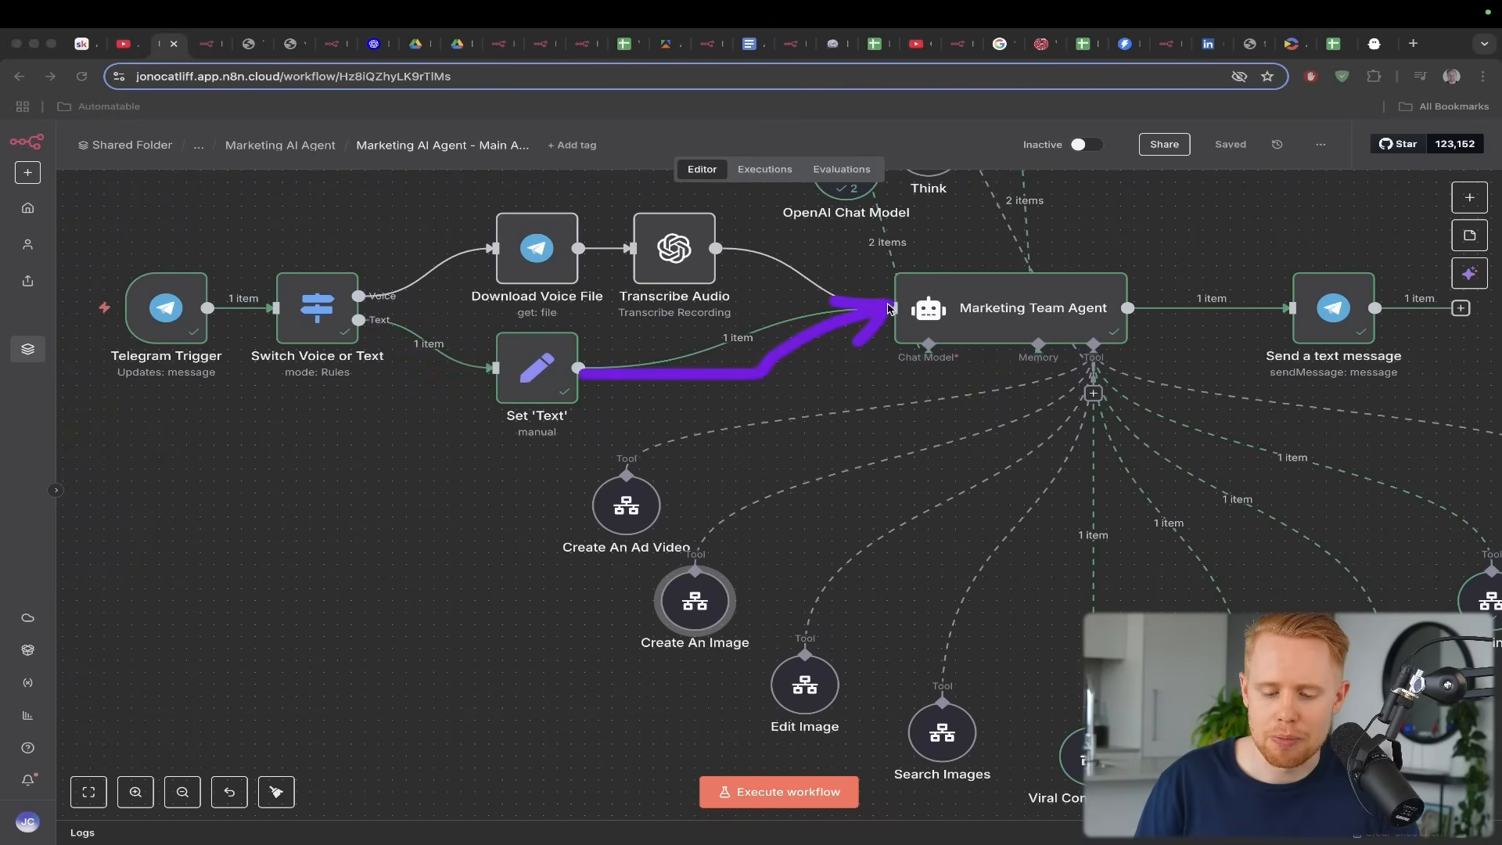
{"action": "mouse_move", "coordinate": [703, 244]}
{"action": "left_mouse_down"}
{"action": "mouse_move", "coordinate": [853, 270]}
{"action": "mouse_move", "coordinate": [899, 296]}
{"action": "left_mouse_up"}
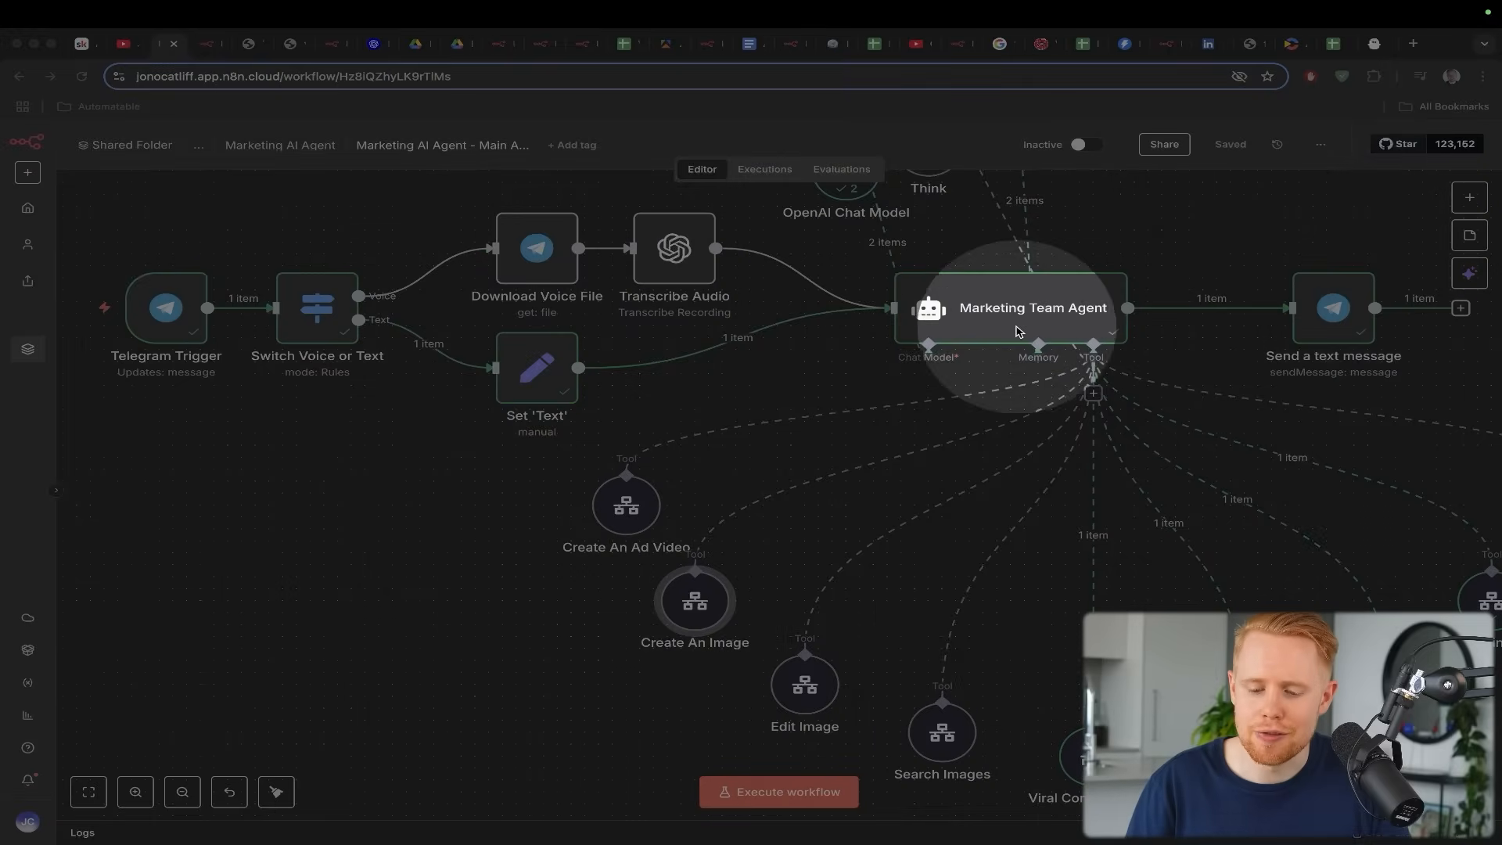
Examine the Send a text message node and review the bot's steakhouse video and Bean Bliss photo reply in Telegram
{"action": "scroll", "coordinate": [1017, 328], "scroll_direction": "right", "scroll_amount": 5}
{"action": "scroll", "coordinate": [1017, 329], "scroll_direction": "up", "scroll_amount": 3}
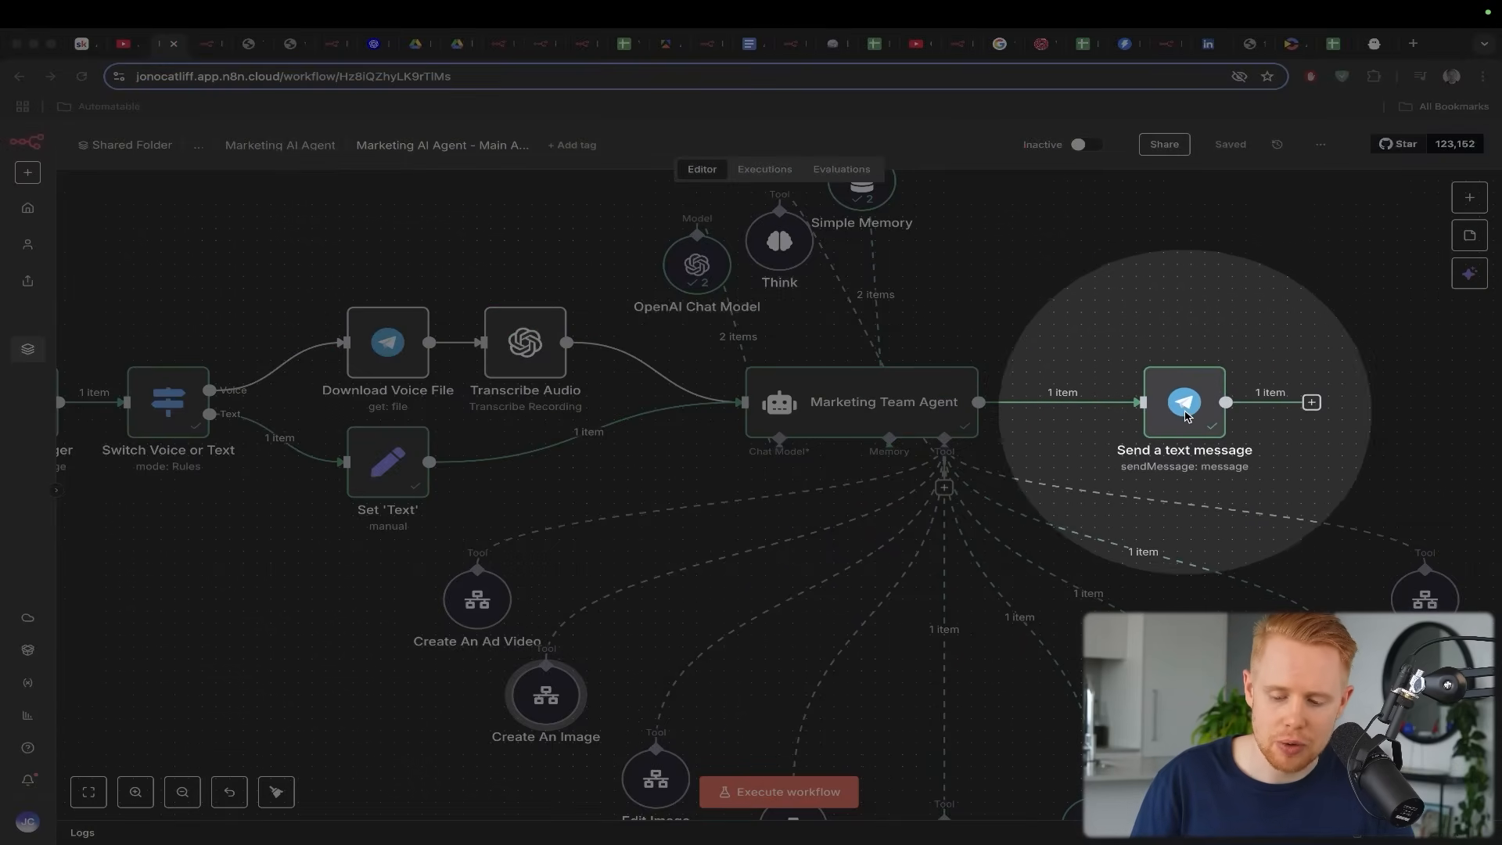
{"action": "key", "text": "super+Tab"}
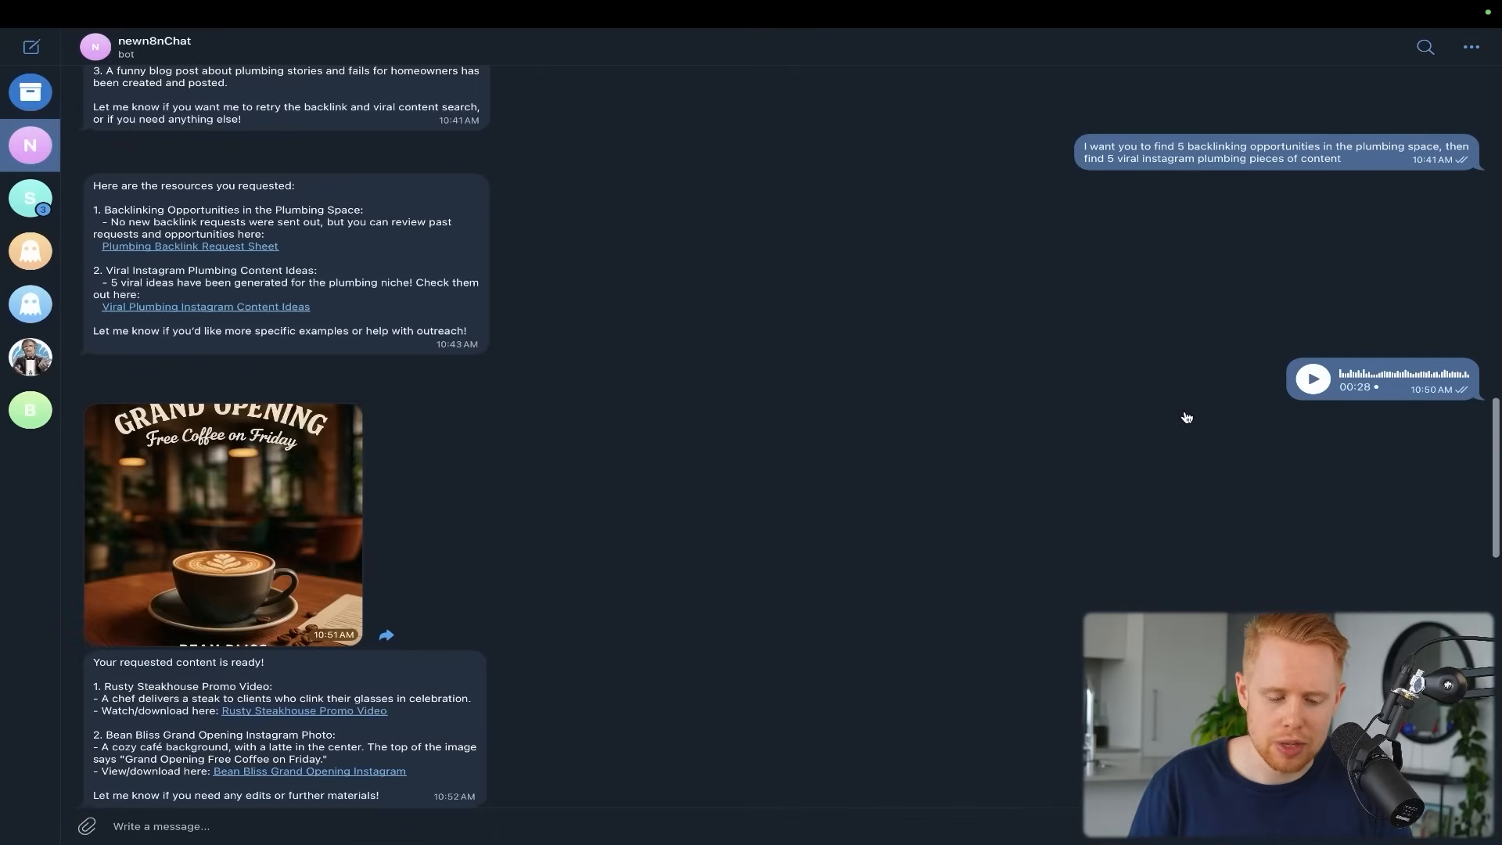
{"action": "scroll", "coordinate": [475, 519], "scroll_direction": "down", "scroll_amount": 1}
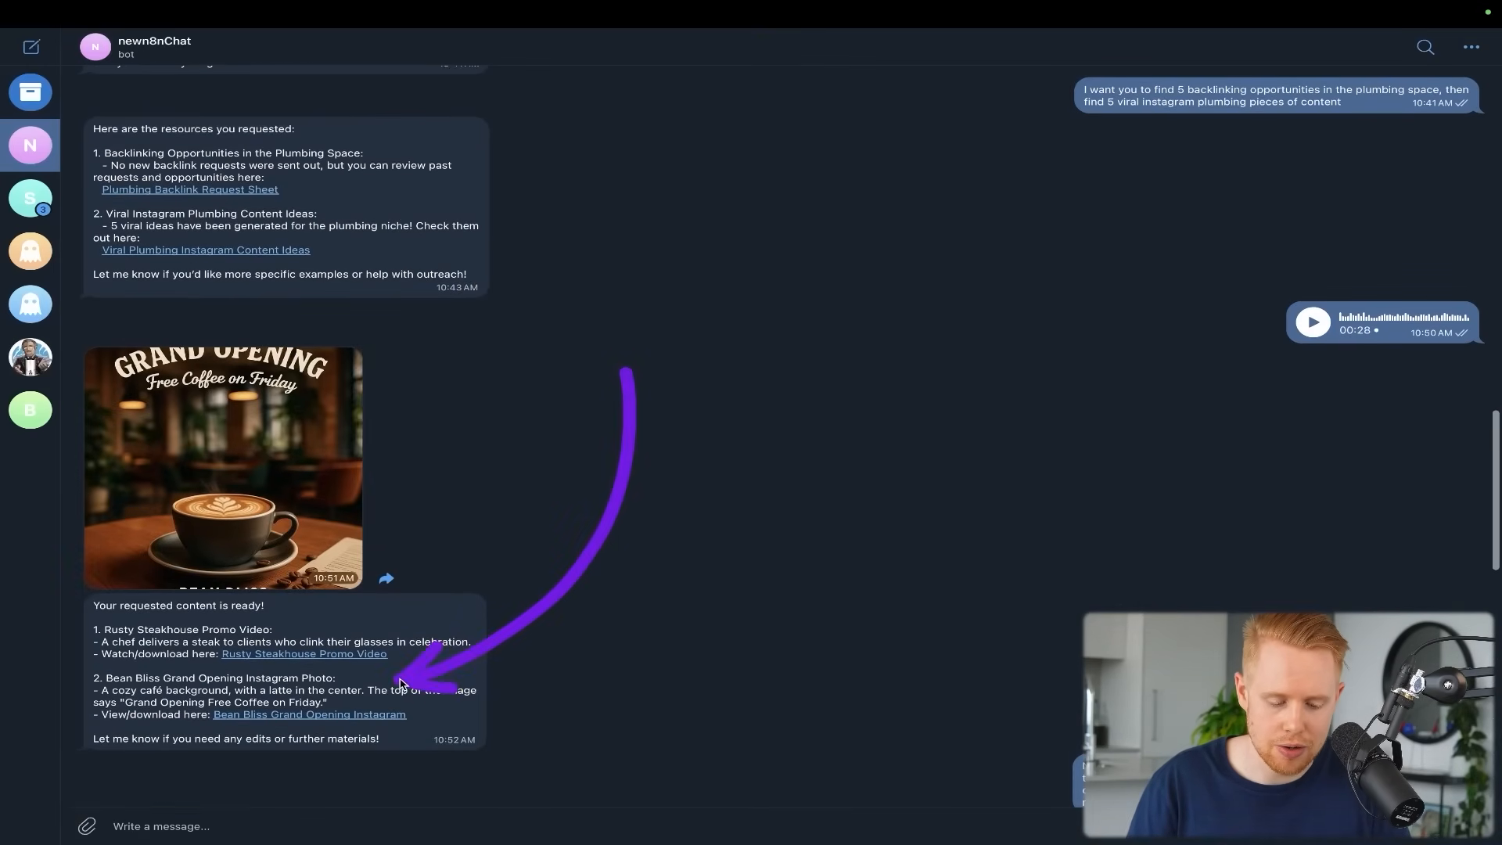
Return to the workflow and examine the Marketing Team Agent's tools, then its OpenAI Chat Model connection
{"action": "key", "text": "super+Tab"}
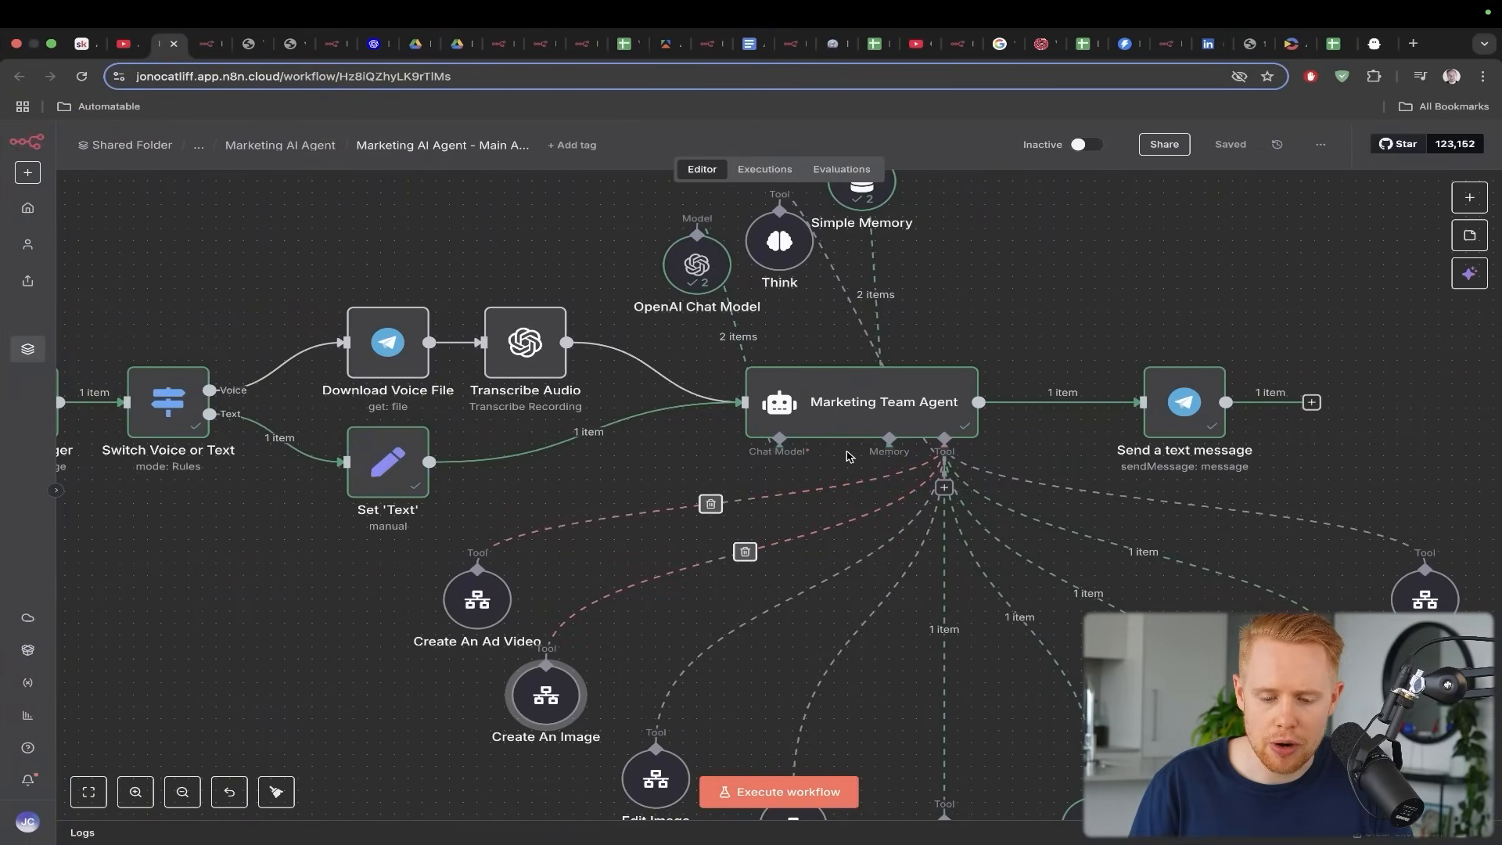
{"action": "scroll", "coordinate": [847, 457], "scroll_direction": "down", "scroll_amount": 5}
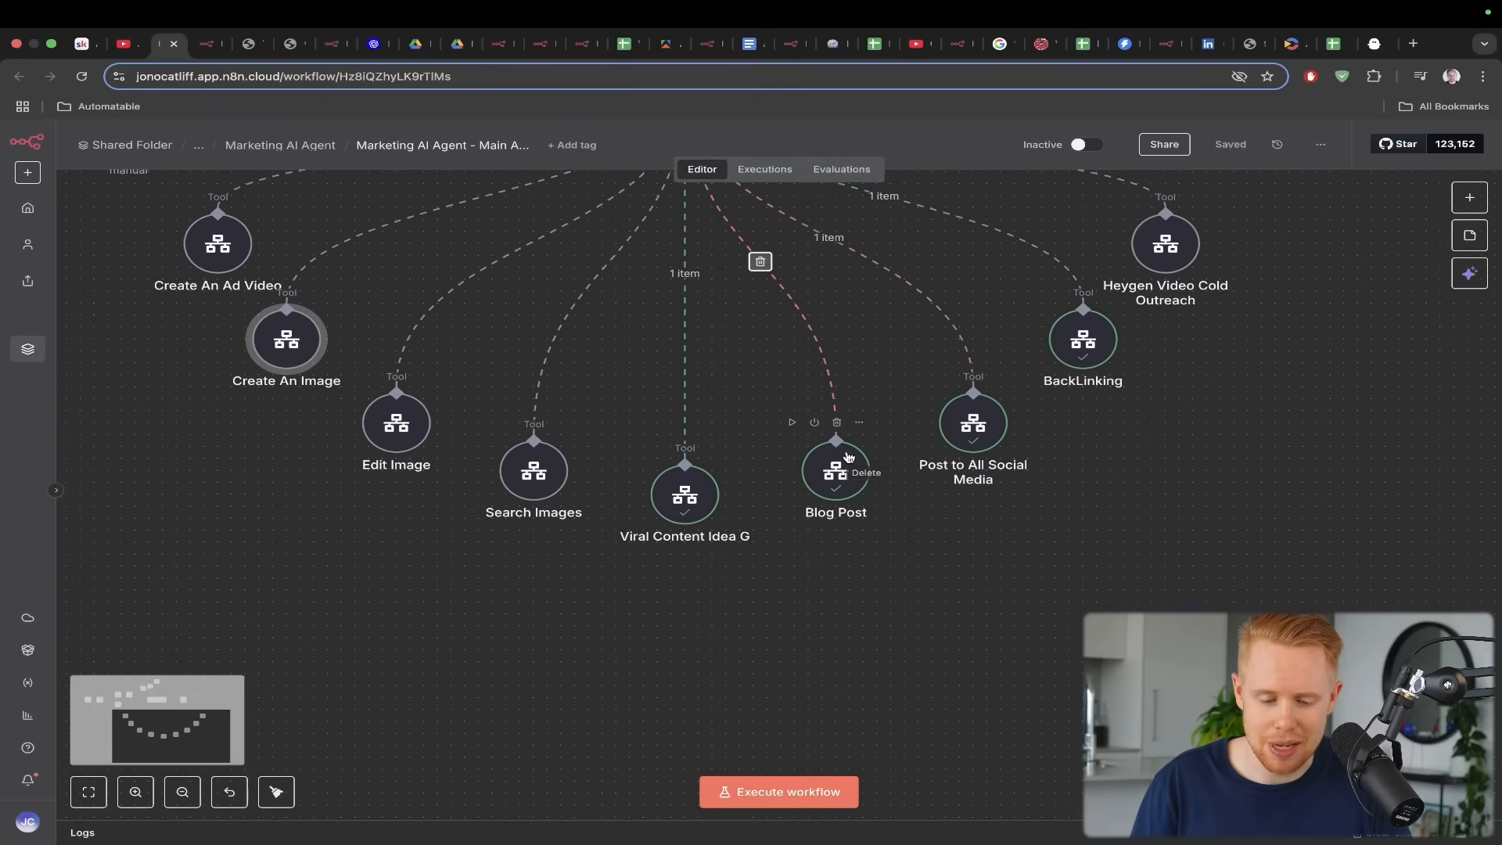
{"action": "scroll", "coordinate": [848, 457], "scroll_direction": "up", "scroll_amount": 5}
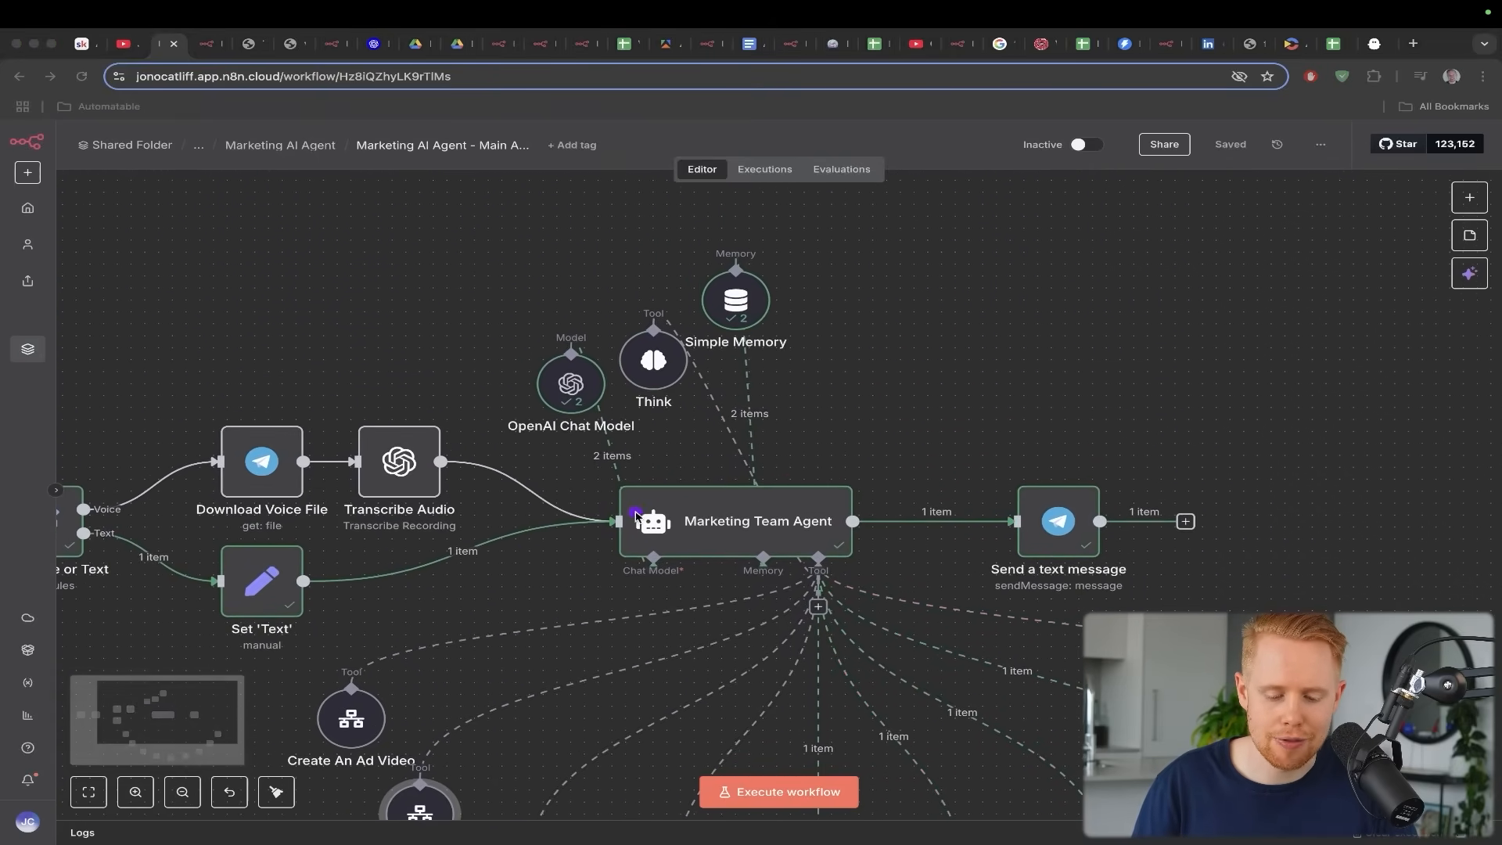
{"action": "left_click_drag", "start_coordinate": [629, 504], "coordinate": [603, 429]}
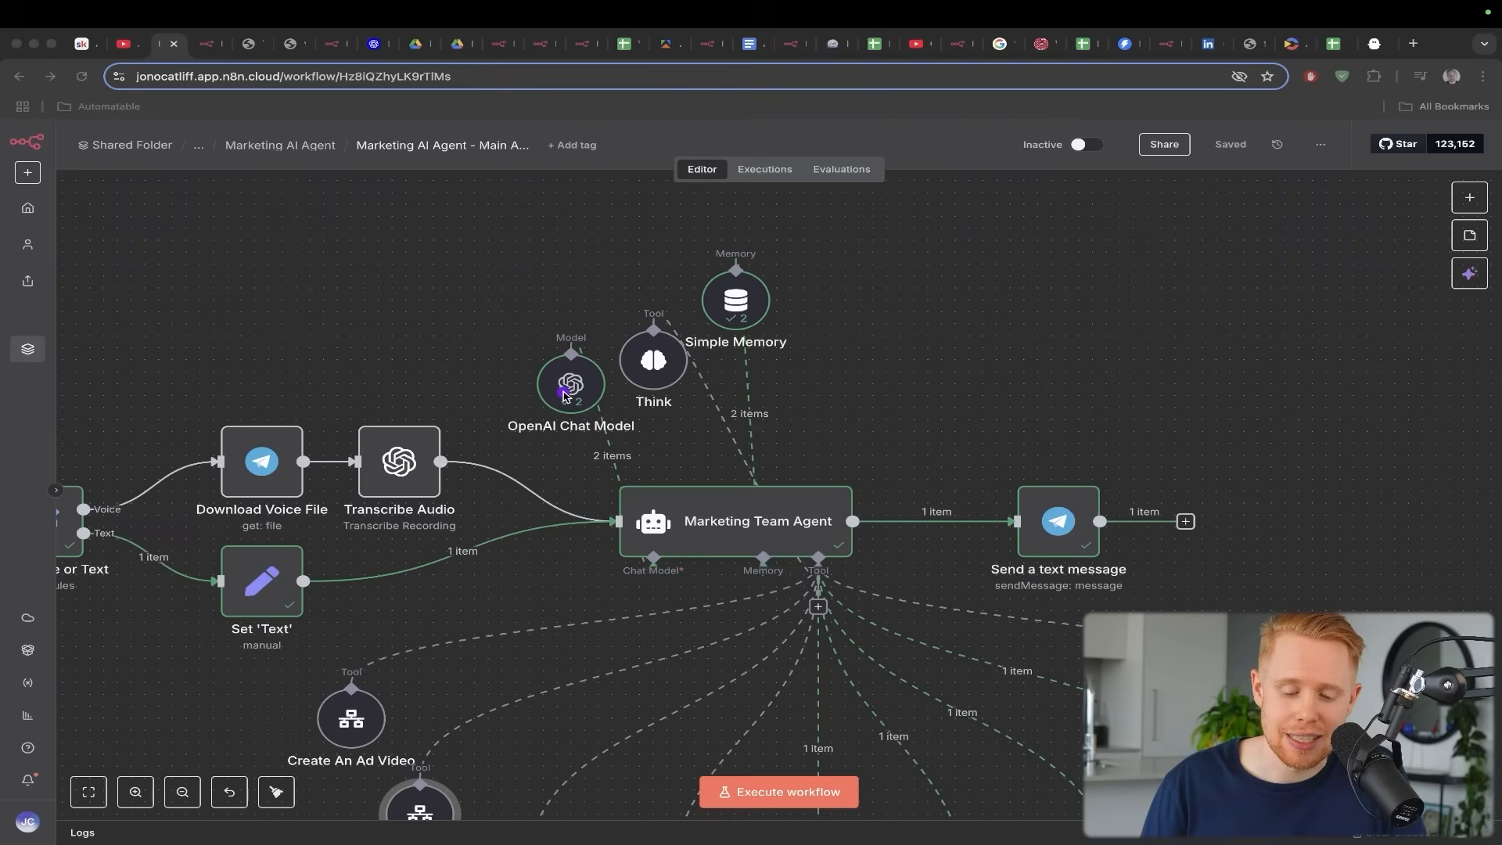
{"action": "scroll", "coordinate": [564, 395], "scroll_direction": "down", "scroll_amount": 5}
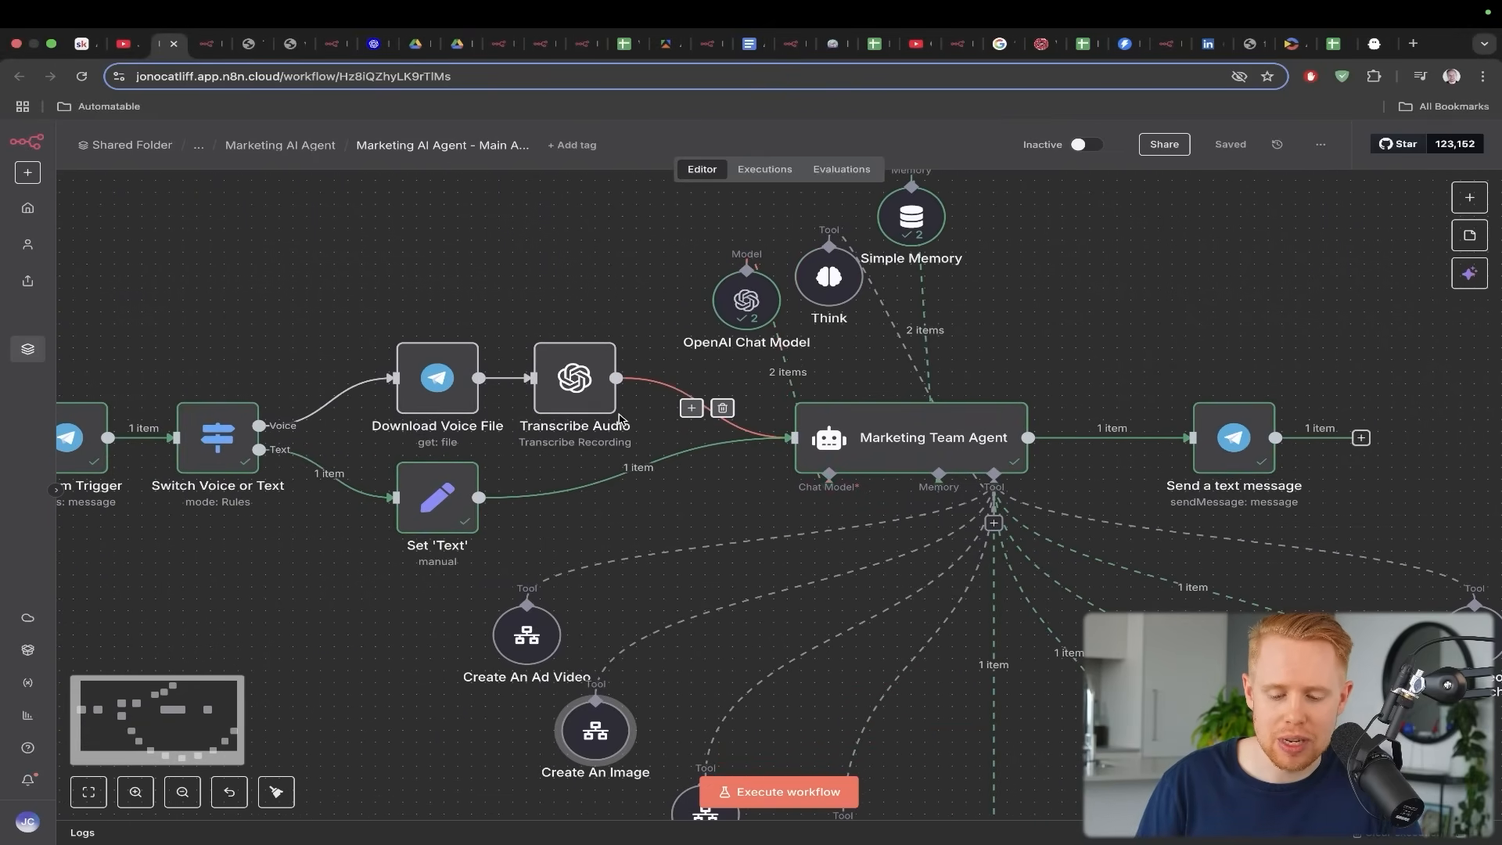
Trace the Marketing Team Agent's connections to its ad video, viral content, blog post and social media posting tools
{"action": "scroll", "coordinate": [620, 419], "scroll_direction": "down", "scroll_amount": 2}
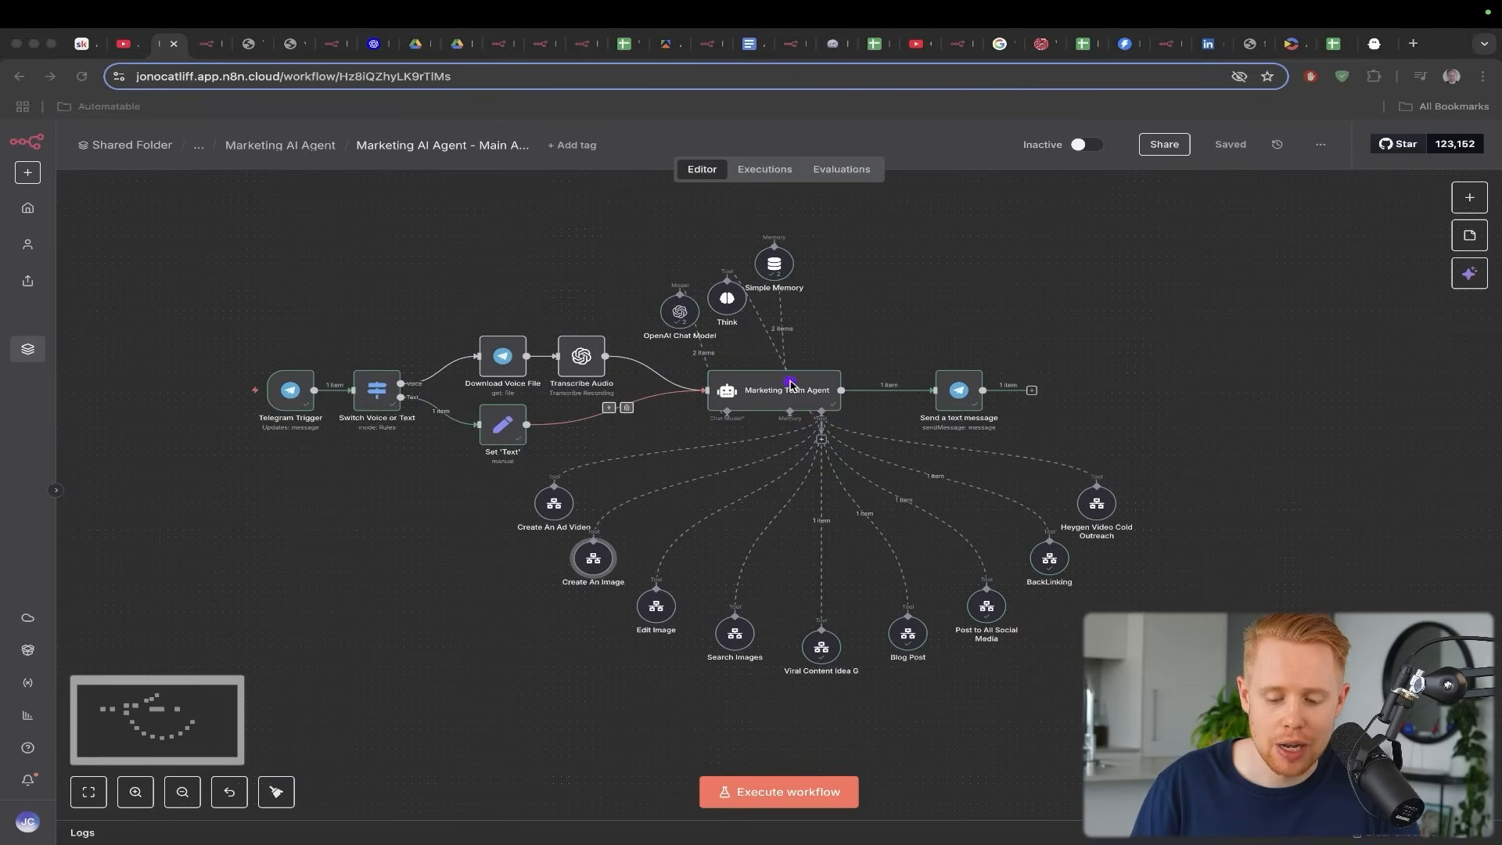
{"action": "mouse_move", "coordinate": [818, 403]}
{"action": "left_mouse_down"}
{"action": "mouse_move", "coordinate": [812, 431]}
{"action": "mouse_move", "coordinate": [586, 447]}
{"action": "mouse_move", "coordinate": [559, 483]}
{"action": "left_mouse_up"}
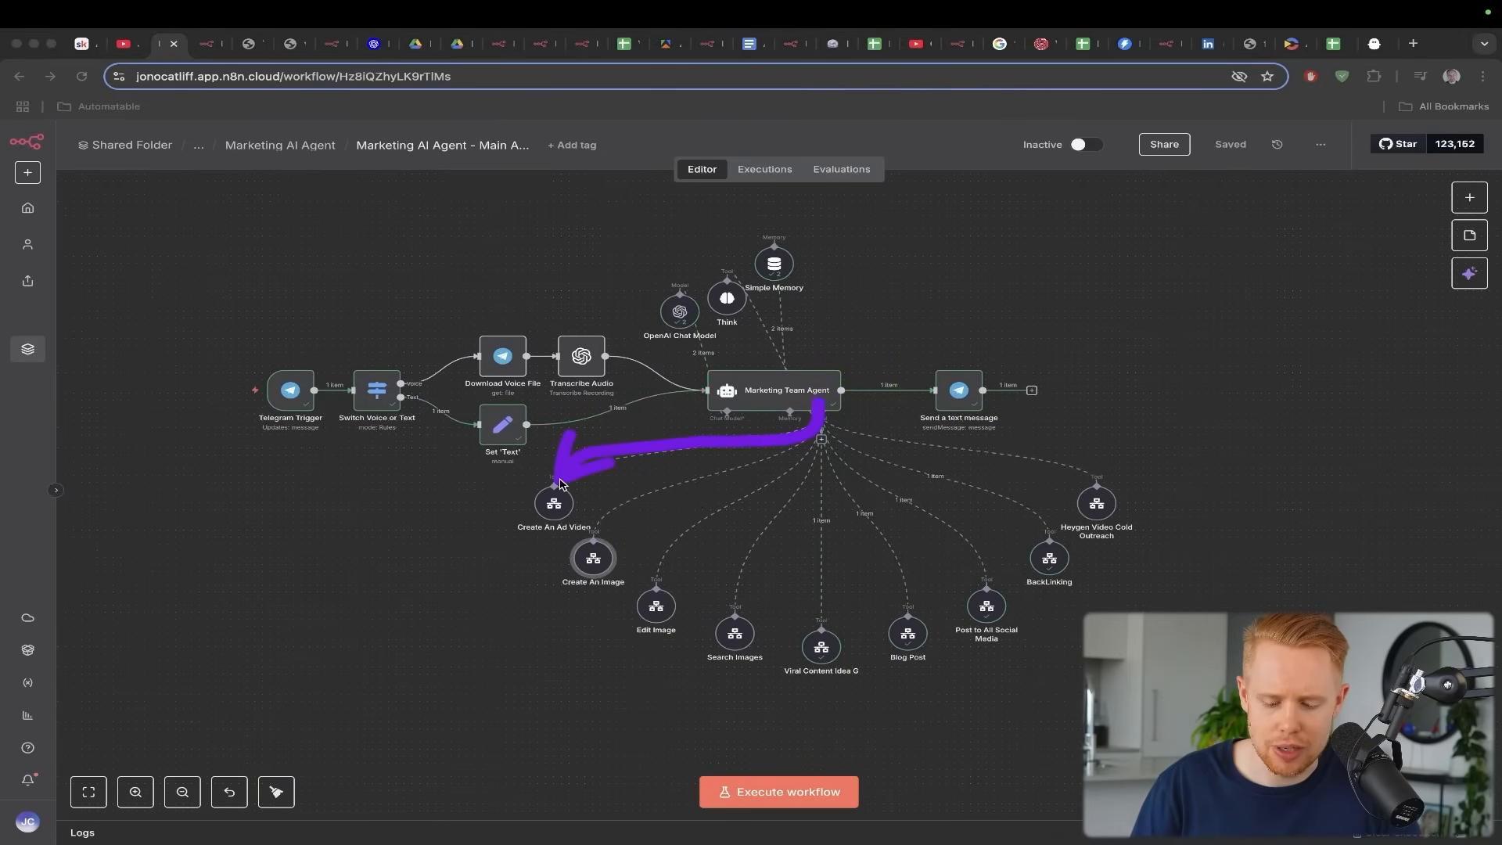
{"action": "left_click_drag", "start_coordinate": [815, 419], "coordinate": [819, 626]}
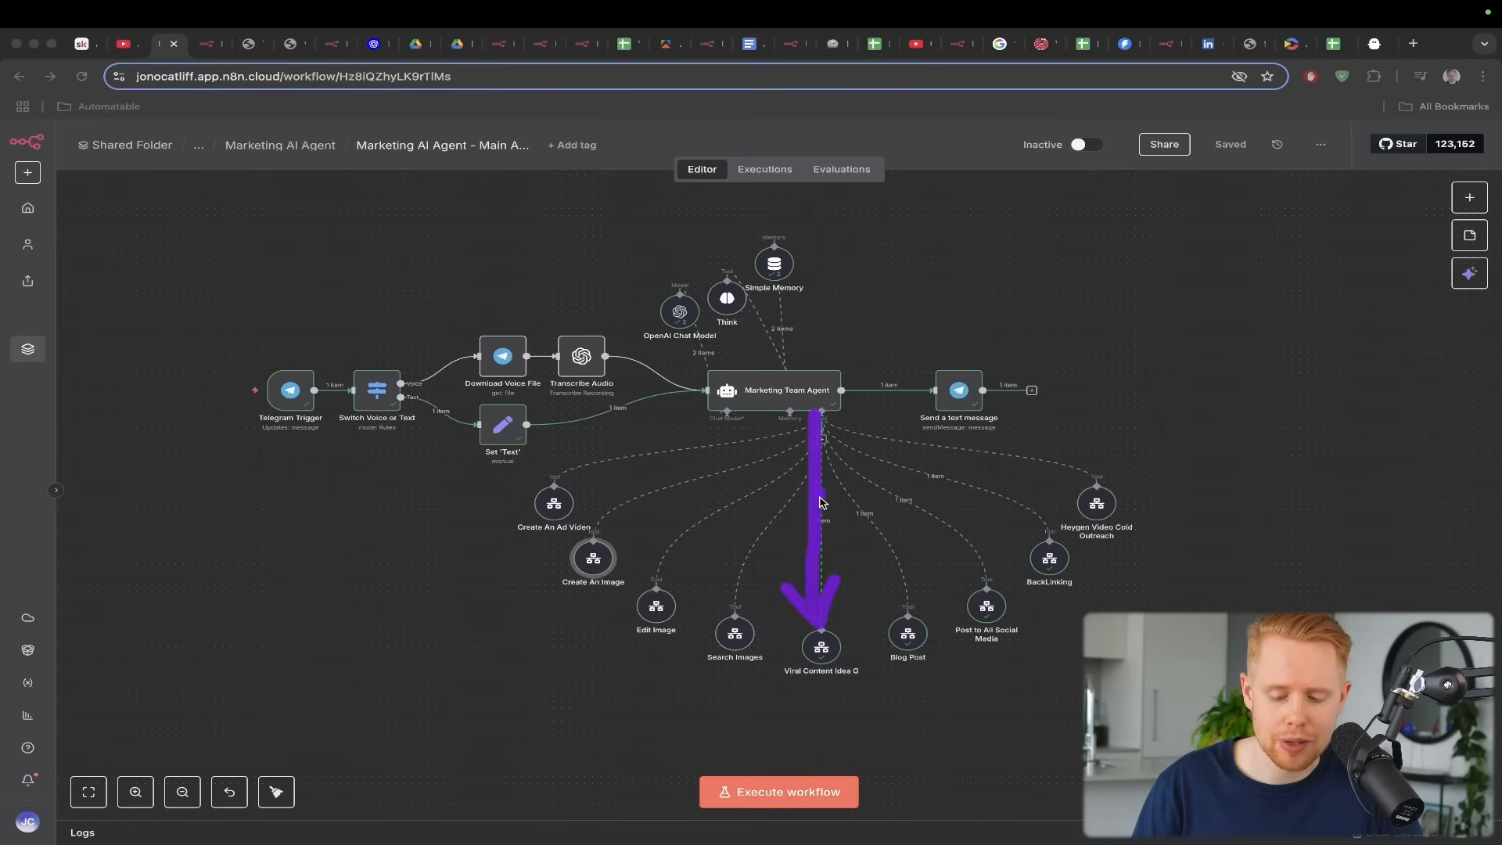
{"action": "mouse_move", "coordinate": [820, 473]}
{"action": "left_mouse_down"}
{"action": "mouse_move", "coordinate": [911, 598]}
{"action": "mouse_move", "coordinate": [915, 630]}
{"action": "left_mouse_up"}
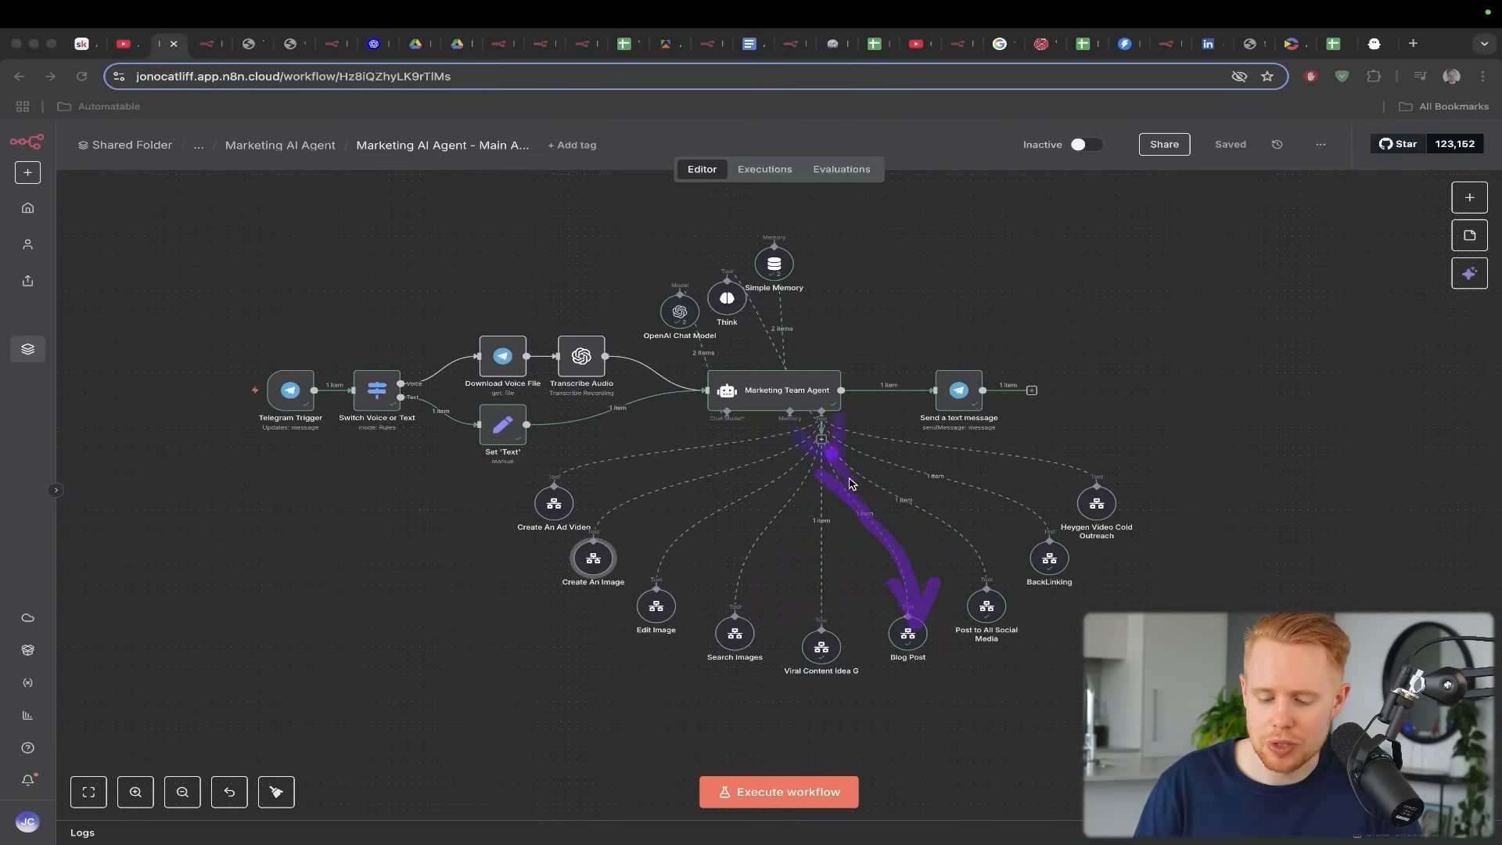
{"action": "mouse_move", "coordinate": [827, 445]}
{"action": "left_mouse_down"}
{"action": "mouse_move", "coordinate": [950, 547]}
{"action": "mouse_move", "coordinate": [977, 602]}
{"action": "left_mouse_up"}
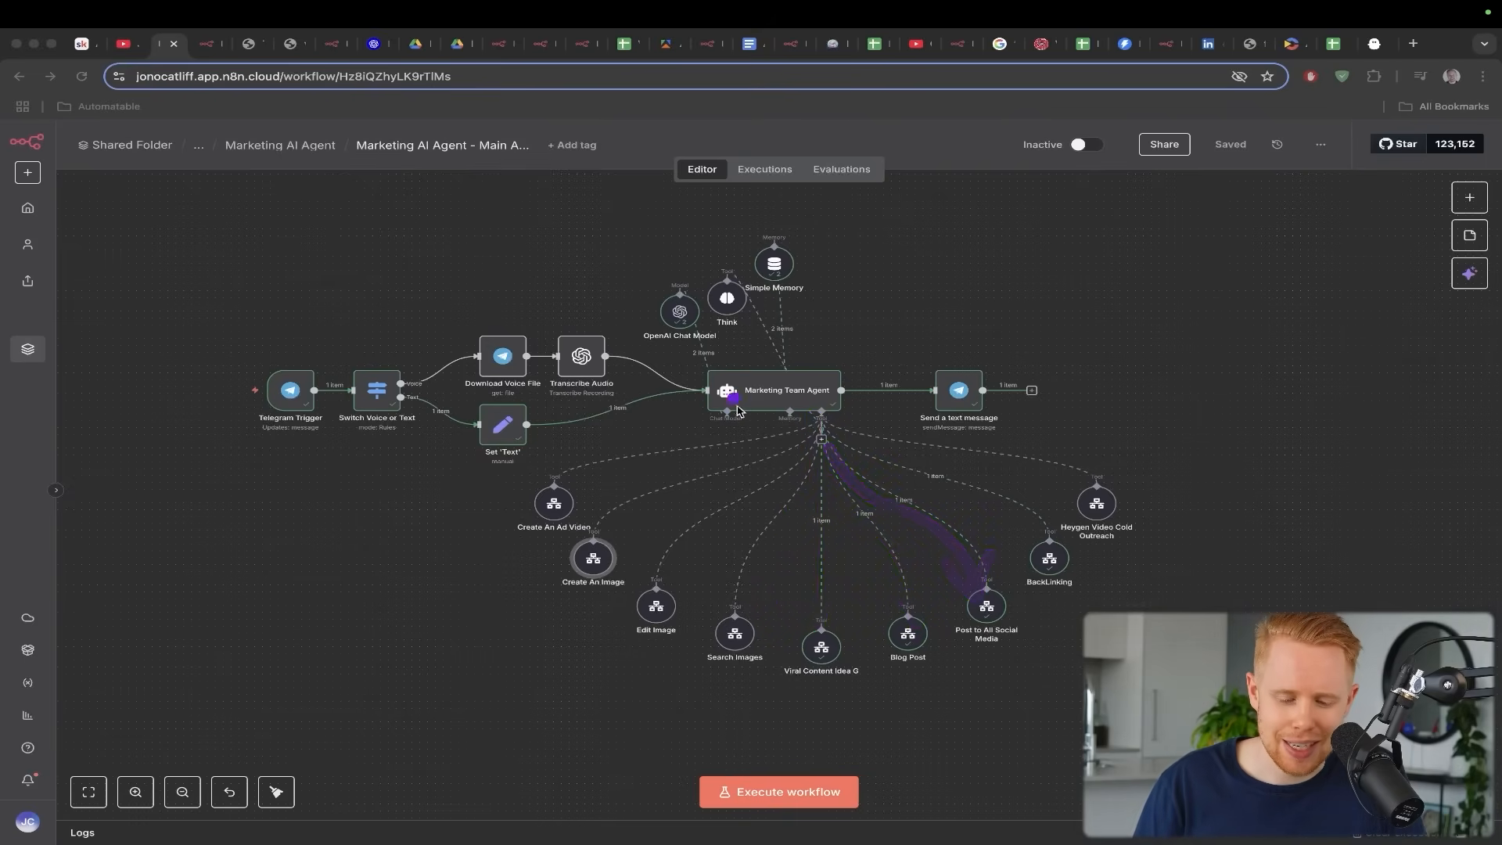
{"action": "key", "text": "ctrl+shift+s"}
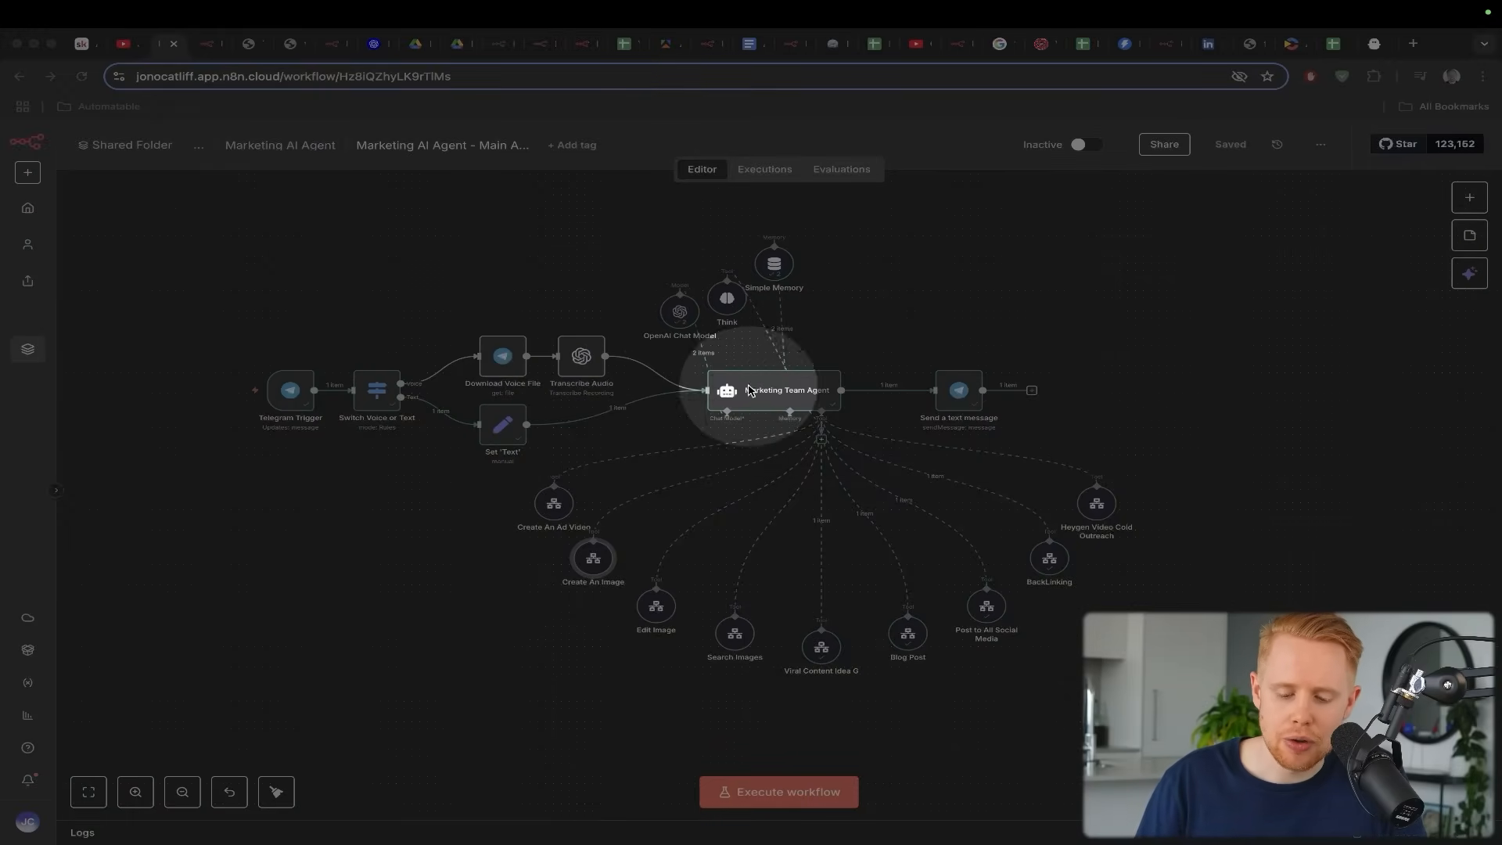
{"action": "key", "text": "ctrl+shift+s"}
Switch to Telegram and review the bot's reply with the Rusty Steakhouse video and Bean Bliss photo links
{"action": "key", "text": "super+Tab"}
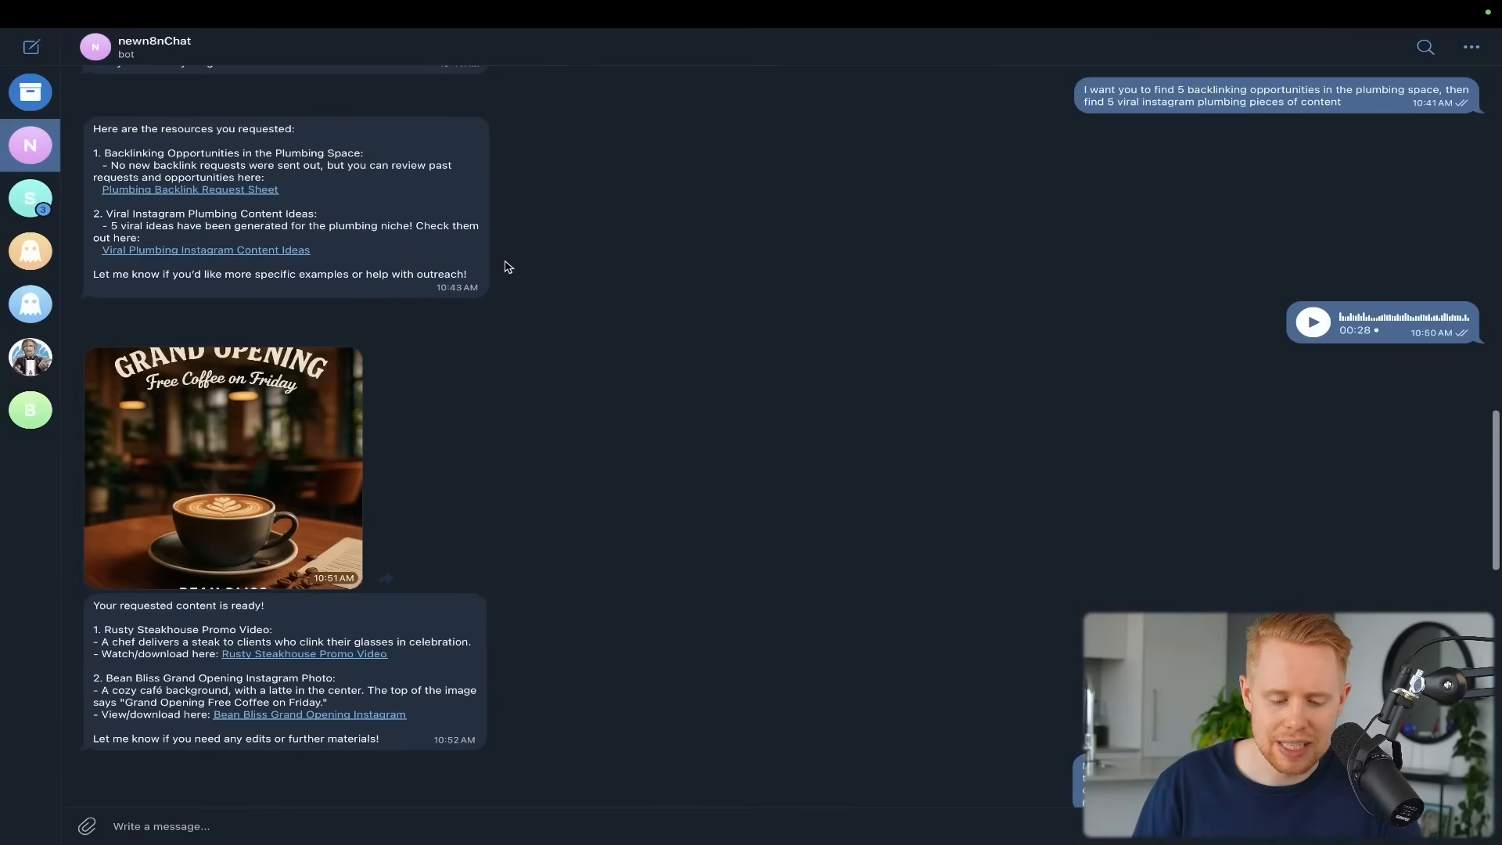
{"action": "mouse_move", "coordinate": [595, 278]}
{"action": "left_mouse_down"}
{"action": "mouse_move", "coordinate": [634, 426]}
{"action": "mouse_move", "coordinate": [383, 587]}
{"action": "left_mouse_up"}
{"action": "left_click", "coordinate": [186, 590]}
{"action": "mouse_move", "coordinate": [82, 592]}
{"action": "left_mouse_down"}
{"action": "mouse_move", "coordinate": [397, 742]}
{"action": "mouse_move", "coordinate": [491, 753]}
{"action": "left_mouse_up"}
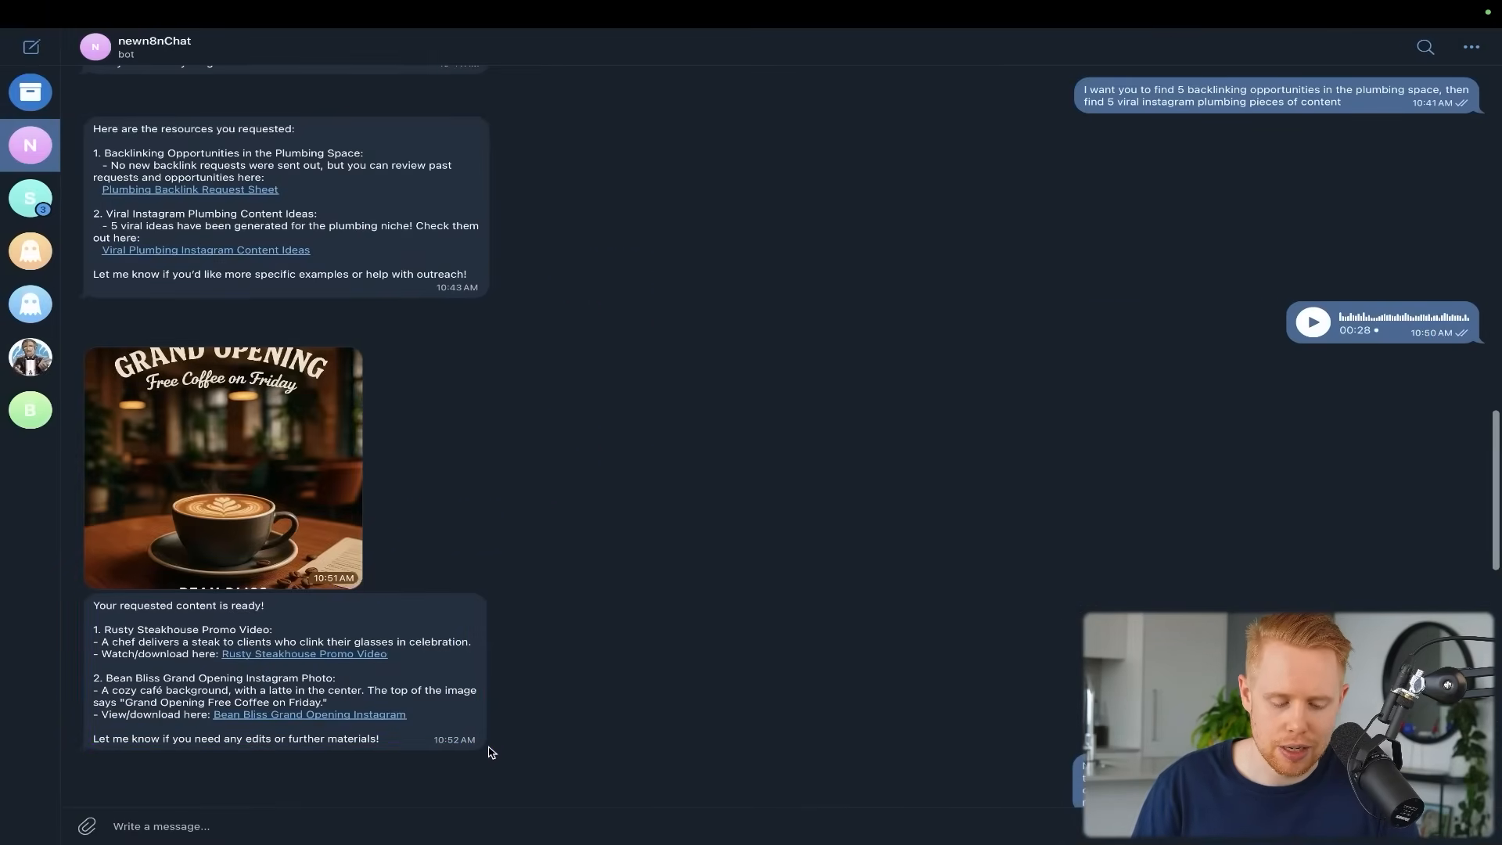
Return to the workflow and examine the Simple Memory node attached to the Marketing Team Agent
{"action": "key", "text": "super+Tab"}
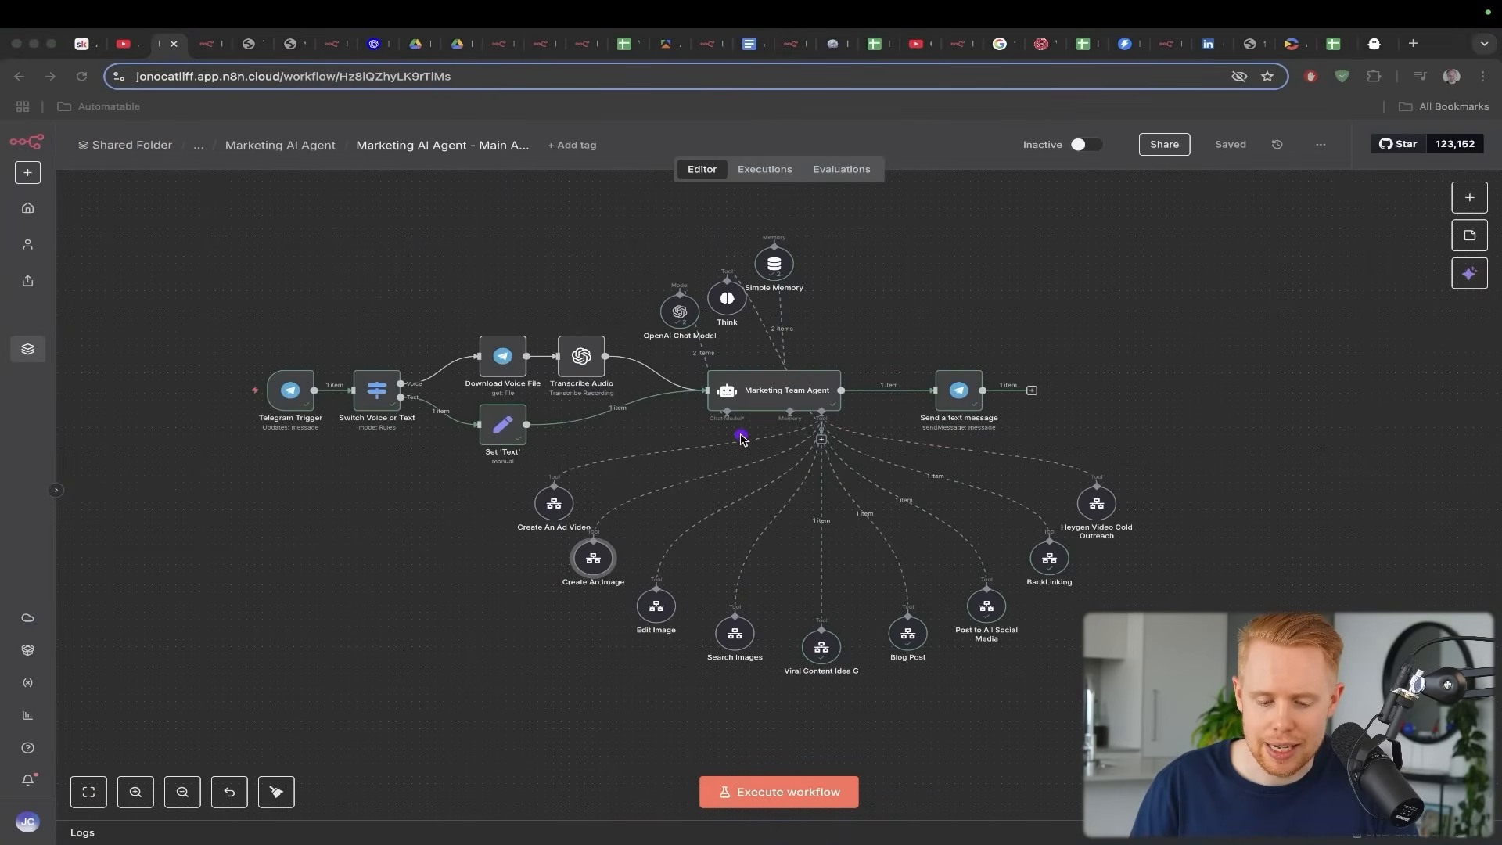
{"action": "left_click_drag", "start_coordinate": [740, 433], "coordinate": [827, 317]}
{"action": "mouse_move", "coordinate": [944, 358]}
{"action": "left_mouse_down"}
{"action": "mouse_move", "coordinate": [829, 262]}
{"action": "mouse_move", "coordinate": [798, 263]}
{"action": "left_mouse_up"}
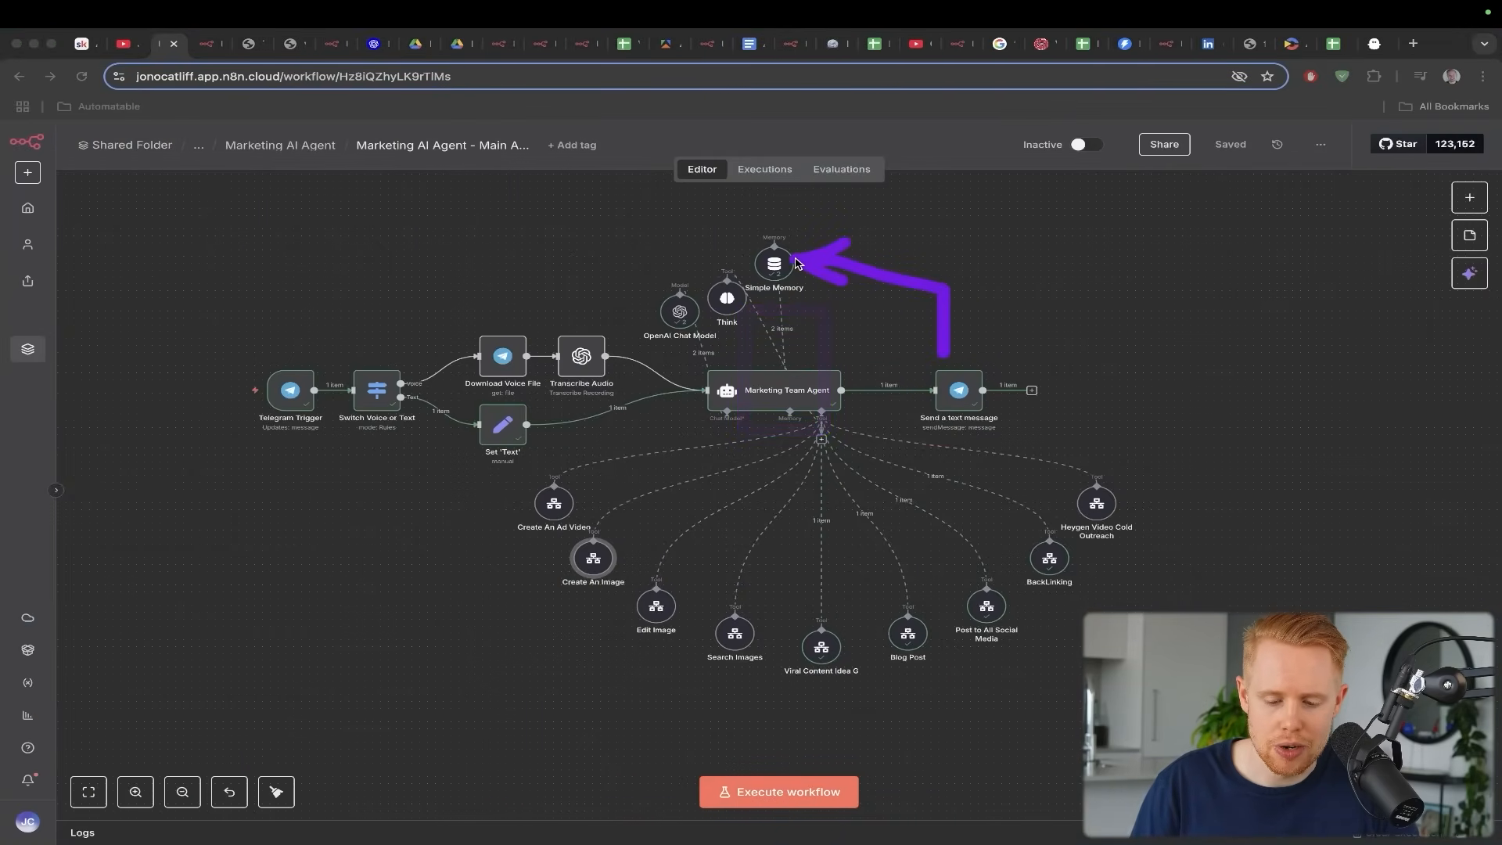
Switch to Telegram and compare the Grand Opening coffee image with the follow-up edit request and the Buy 1 Get 1 Free Latte image
{"action": "key", "text": "super+Tab"}
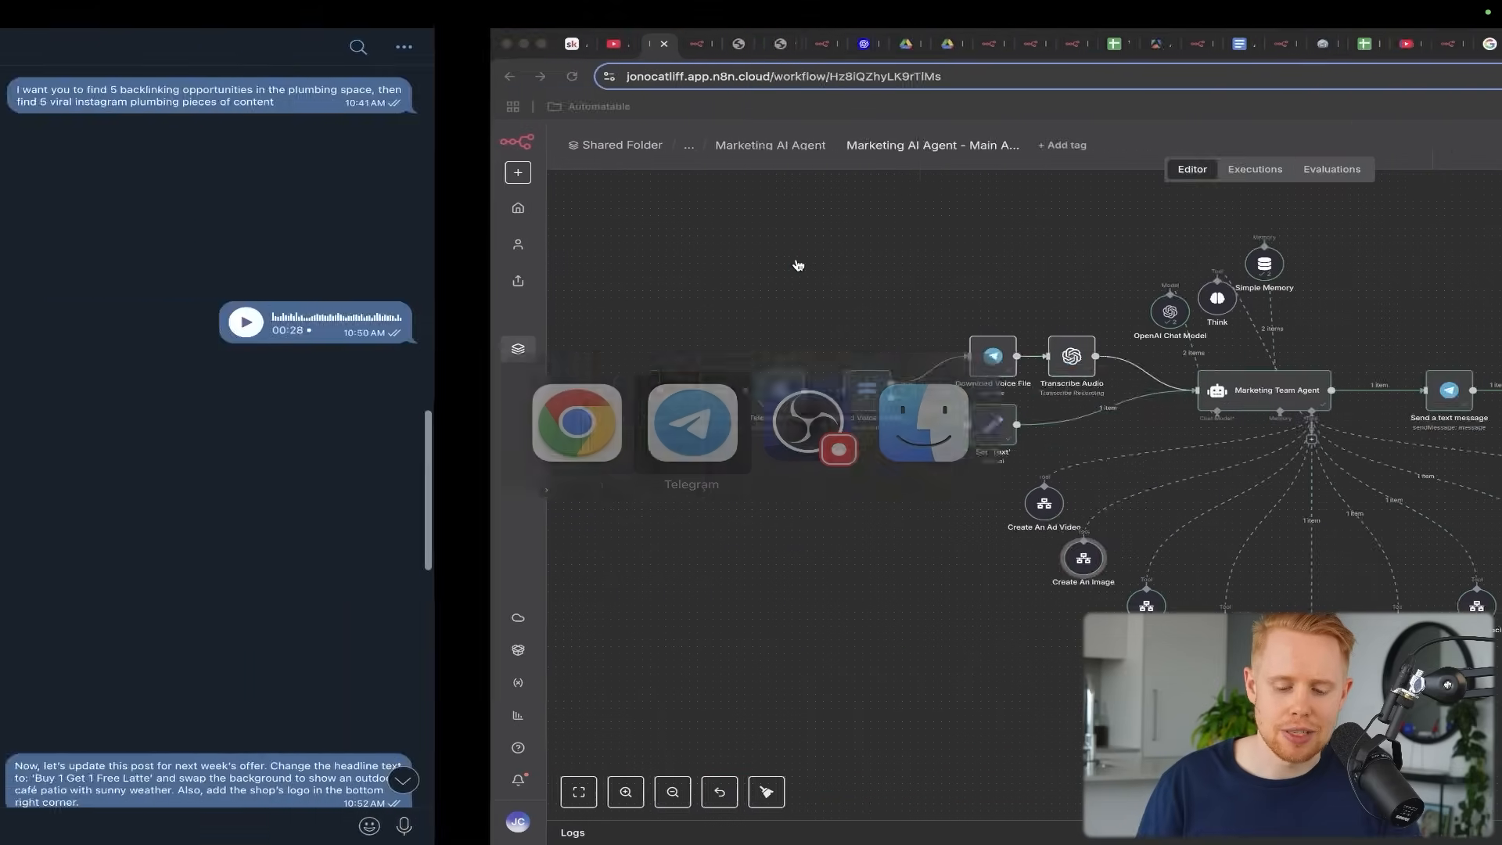
{"action": "scroll", "coordinate": [772, 286], "scroll_direction": "up", "scroll_amount": 4}
{"action": "scroll", "coordinate": [772, 287], "scroll_direction": "down", "scroll_amount": 6}
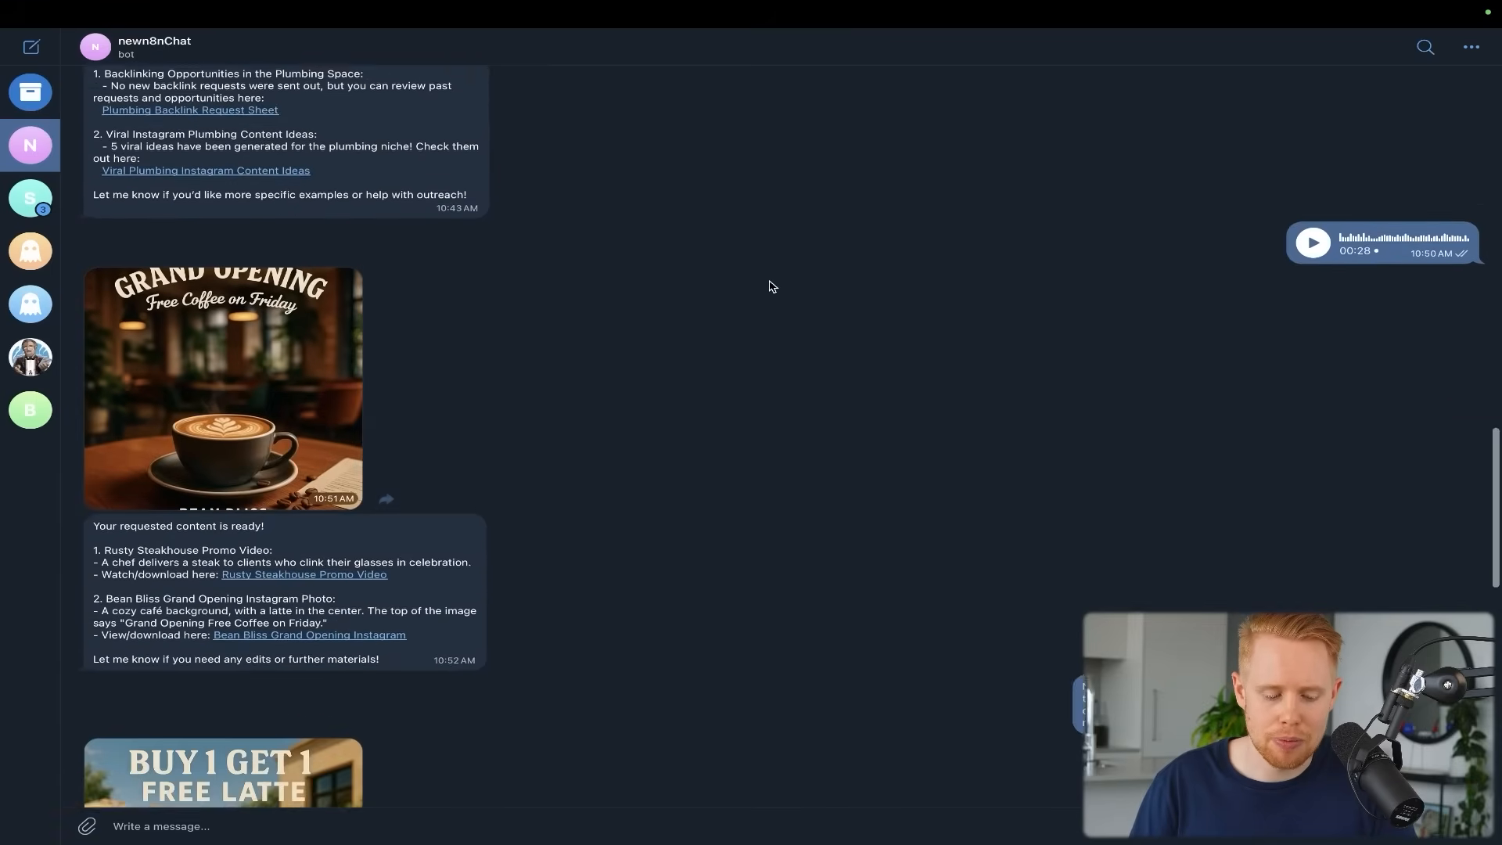
{"action": "mouse_move", "coordinate": [641, 463]}
{"action": "left_mouse_down"}
{"action": "mouse_move", "coordinate": [386, 295]}
{"action": "mouse_move", "coordinate": [270, 270]}
{"action": "left_mouse_up"}
{"action": "mouse_move", "coordinate": [481, 298]}
{"action": "left_mouse_down"}
{"action": "mouse_move", "coordinate": [587, 536]}
{"action": "mouse_move", "coordinate": [297, 680]}
{"action": "left_mouse_up"}
{"action": "mouse_move", "coordinate": [538, 648]}
{"action": "left_mouse_down"}
{"action": "mouse_move", "coordinate": [736, 493]}
{"action": "mouse_move", "coordinate": [350, 241]}
{"action": "left_mouse_up"}
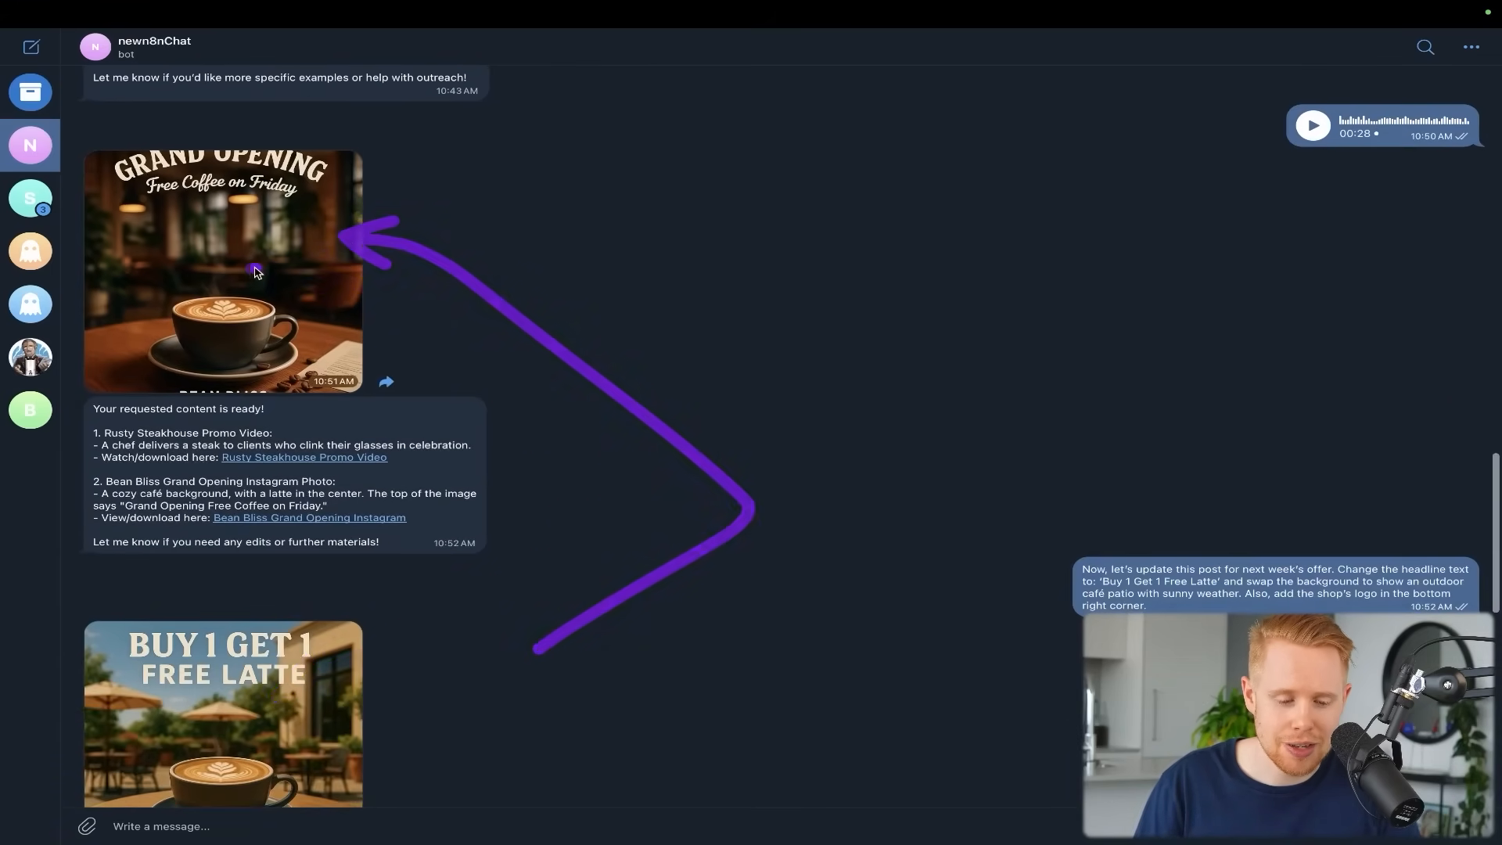
{"action": "key", "text": "s"}
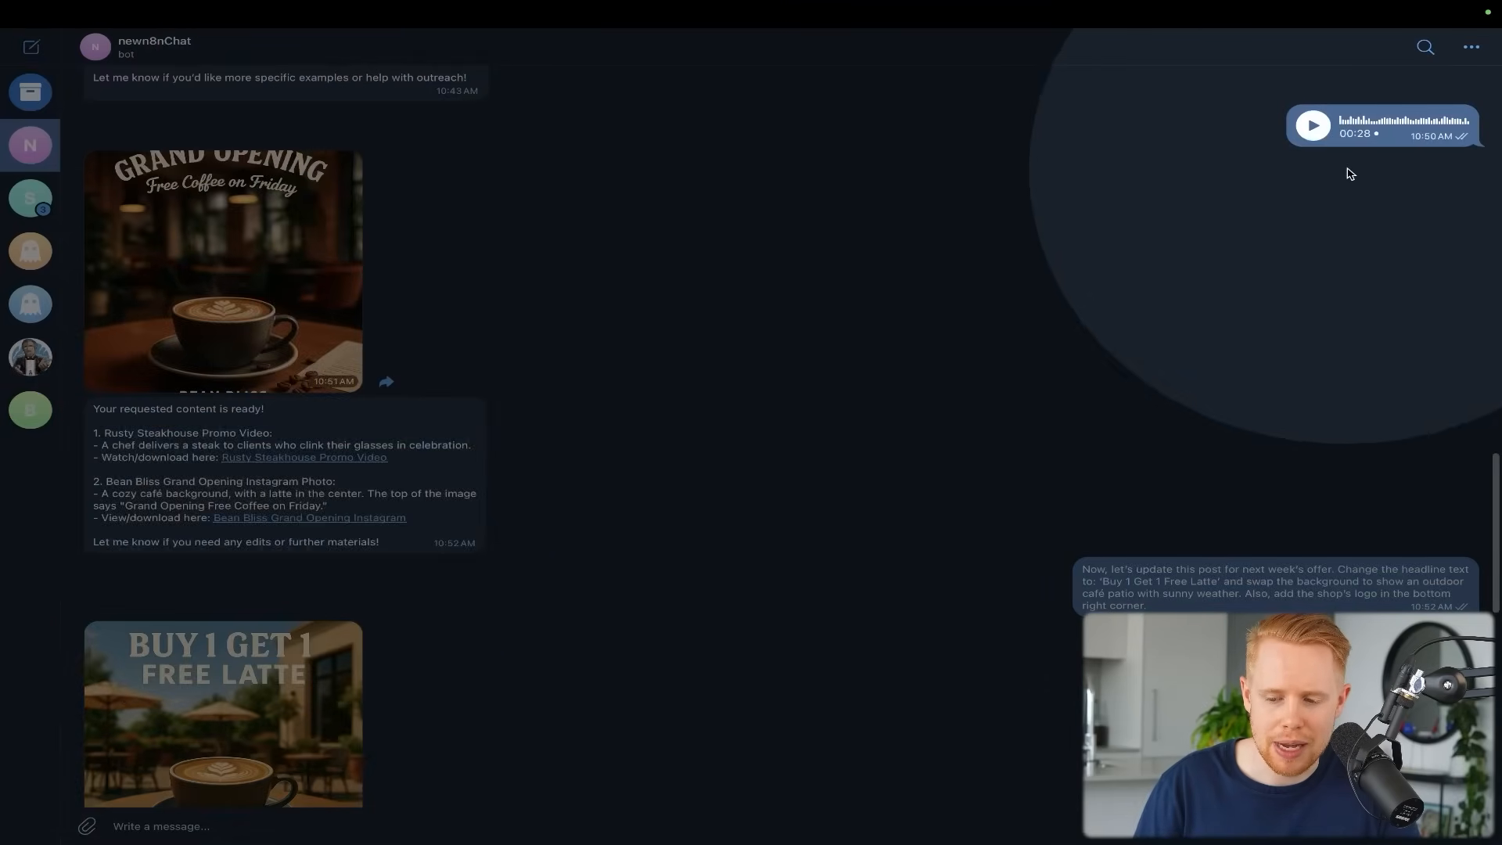
Return to the workflow and examine how Simple Memory and the Think tool support the Marketing Team Agent
{"action": "key", "text": "super+Tab"}
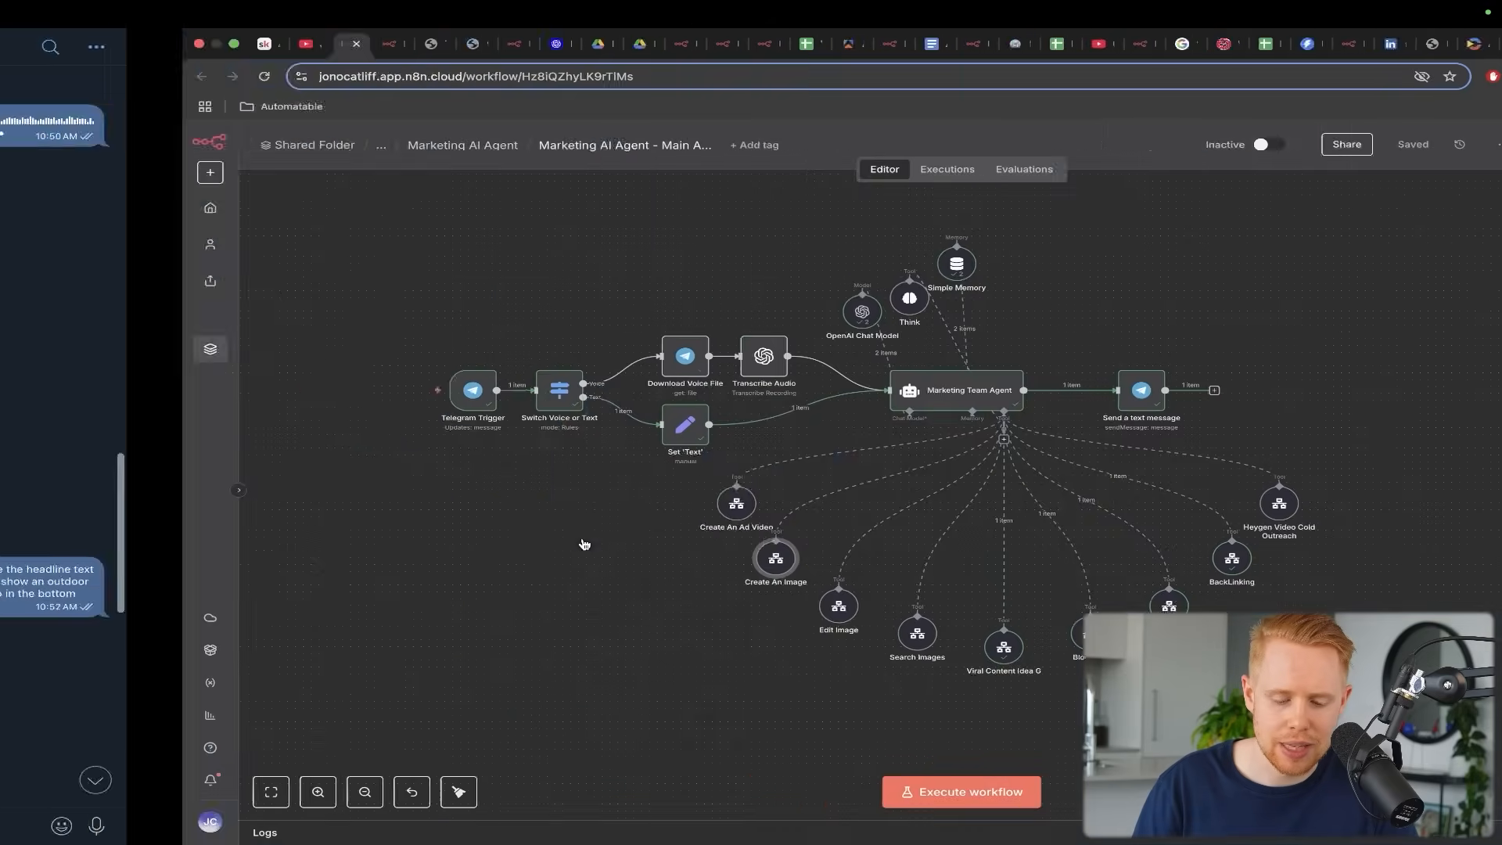
{"action": "left_click_drag", "start_coordinate": [806, 445], "coordinate": [775, 270]}
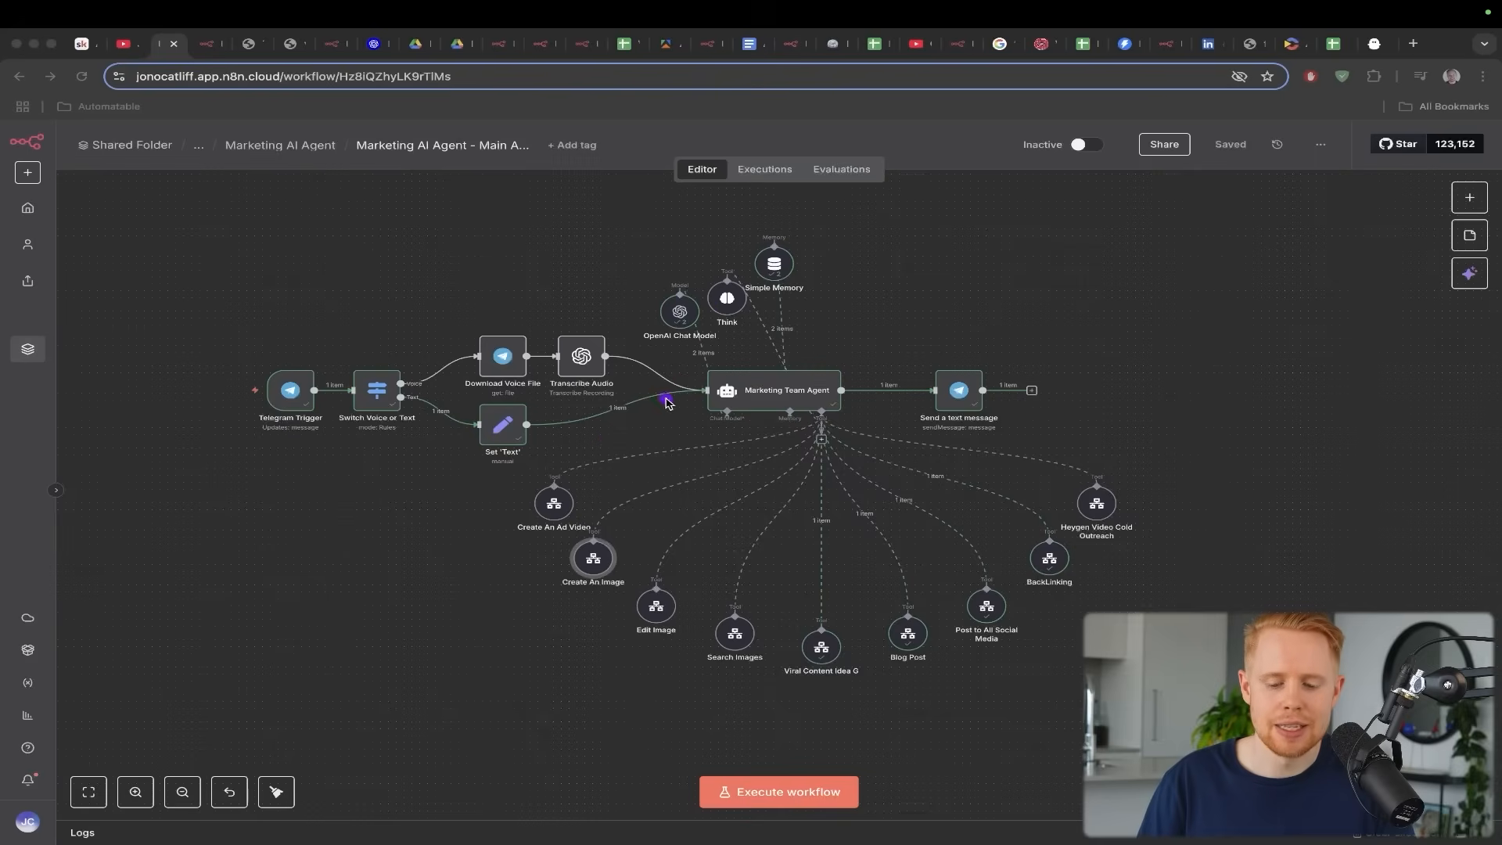
{"action": "left_click_drag", "start_coordinate": [282, 427], "coordinate": [740, 383]}
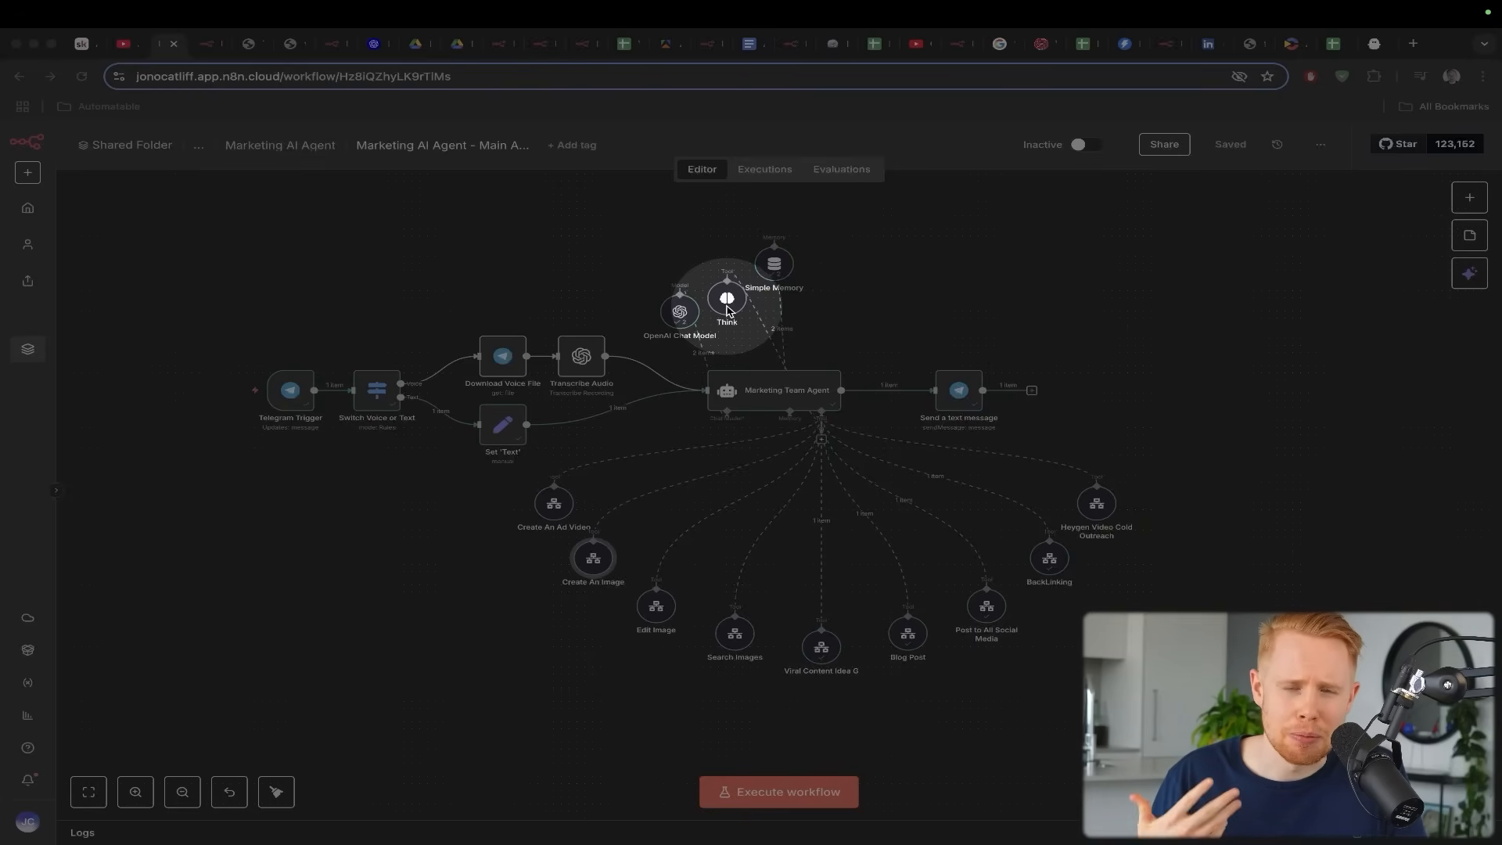
Open the Marketing Team Agent's system message in the expression editor, read its tools and instructions, and return to the canvas
{"action": "scroll", "coordinate": [958, 199], "scroll_direction": "down", "scroll_amount": 3}
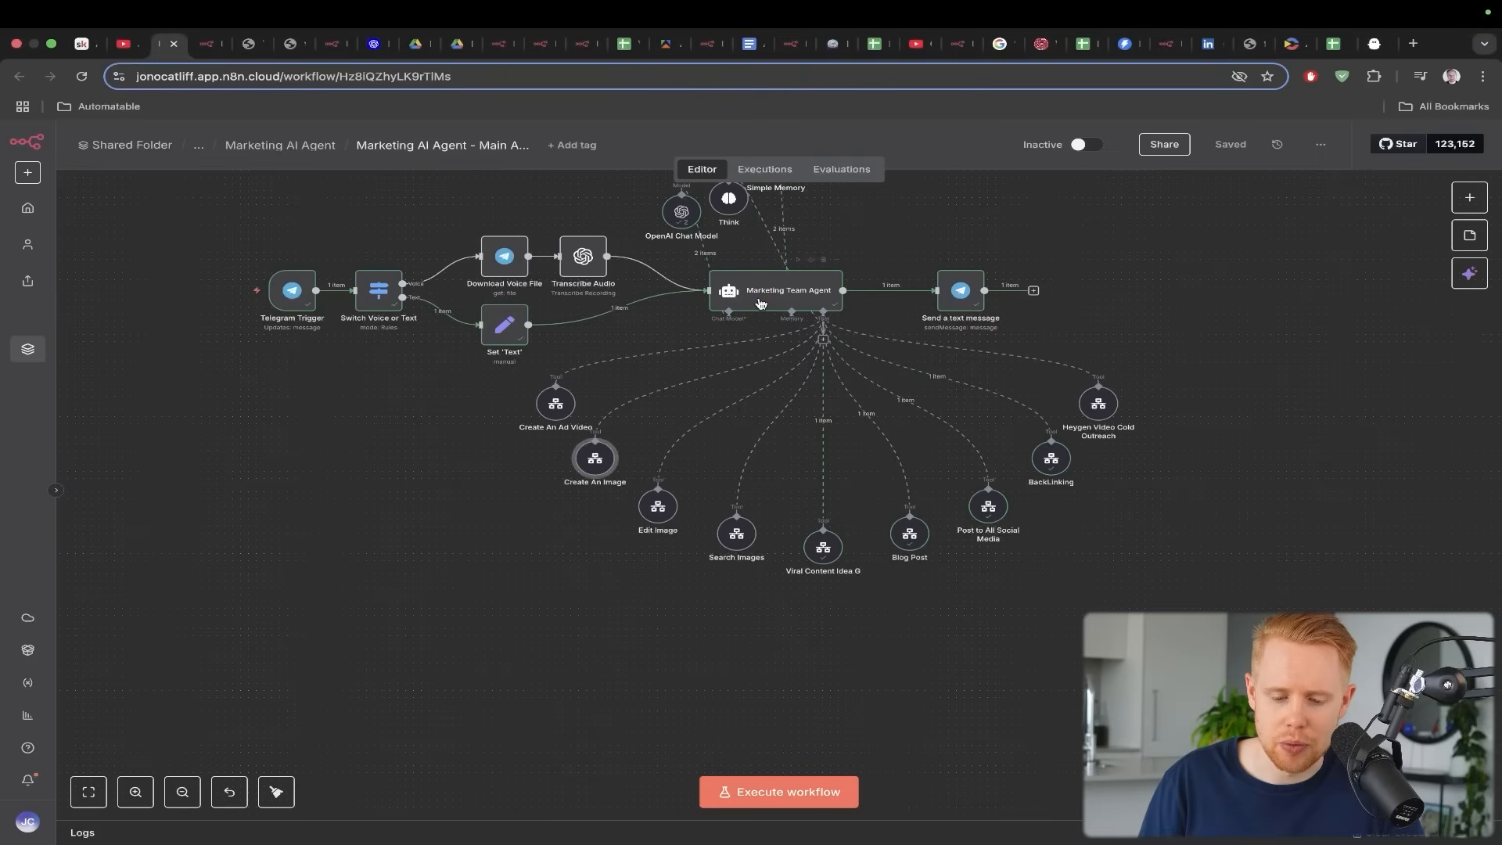
{"action": "double_click", "coordinate": [763, 310]}
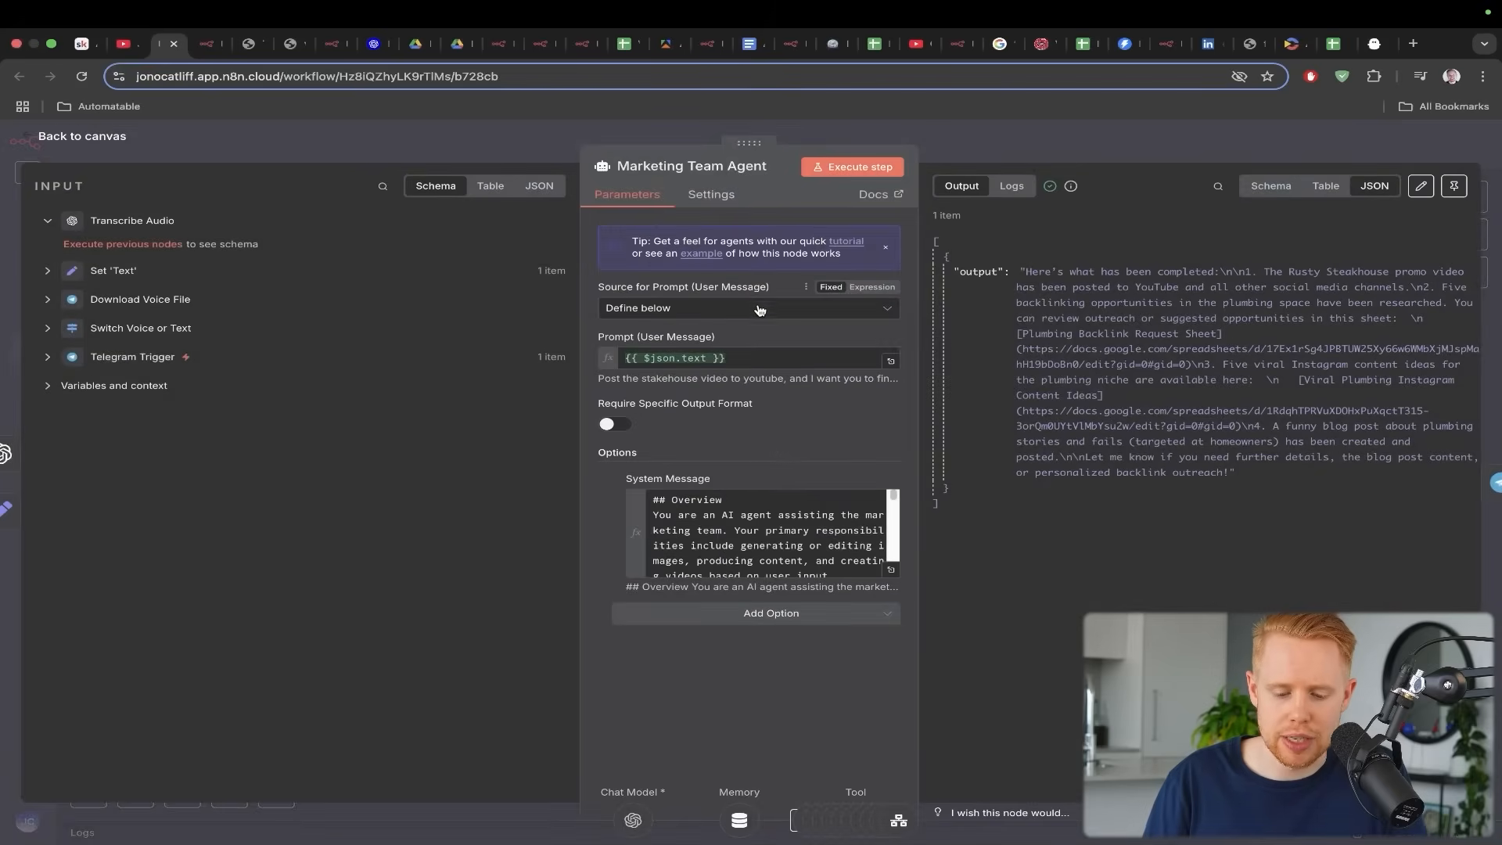
{"action": "left_click", "coordinate": [891, 570]}
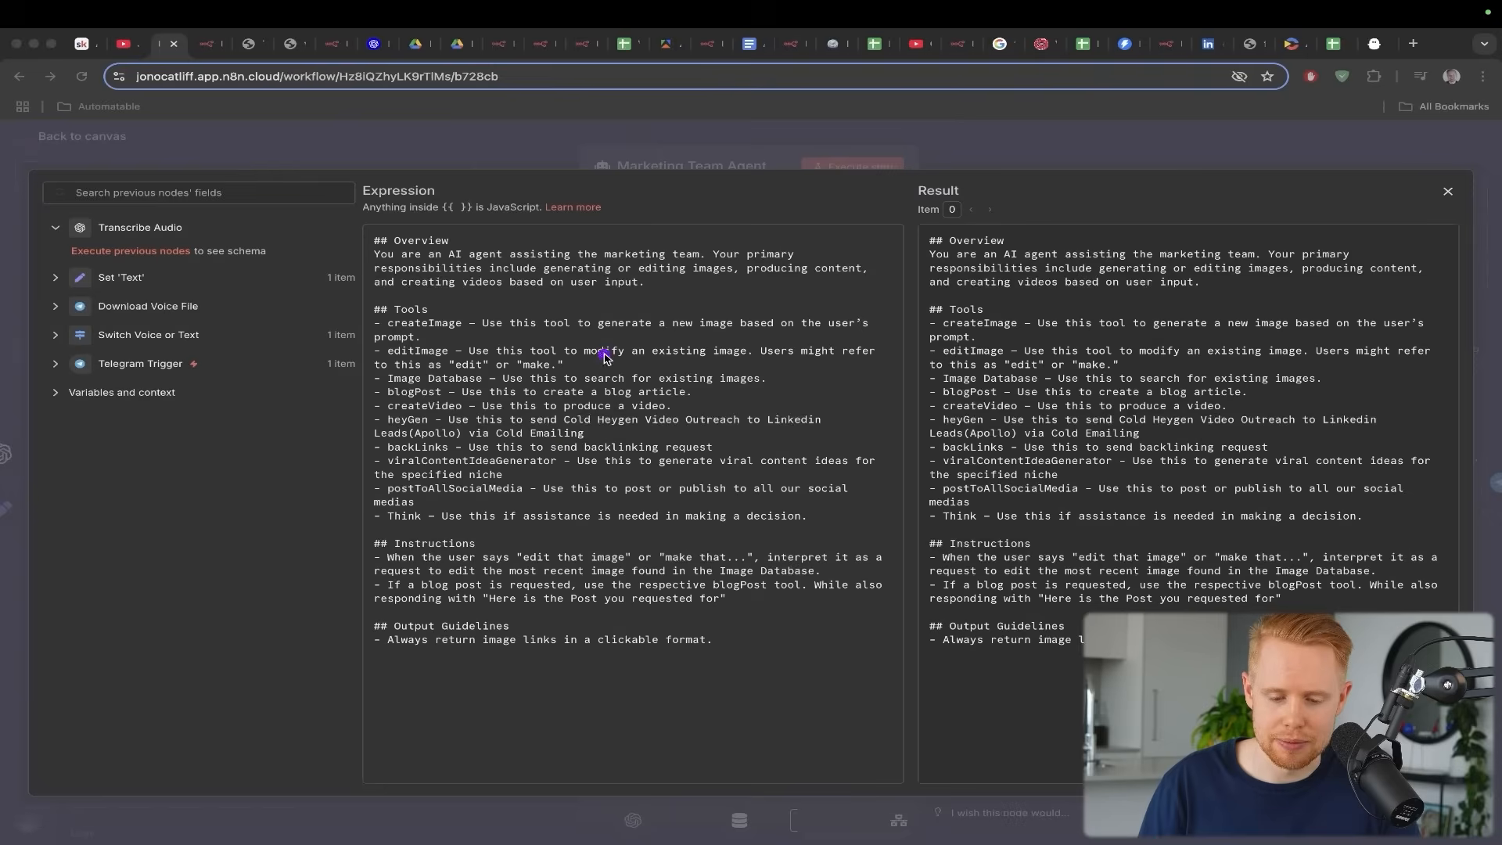
{"action": "left_click", "coordinate": [662, 145]}
{"action": "left_click", "coordinate": [643, 142]}
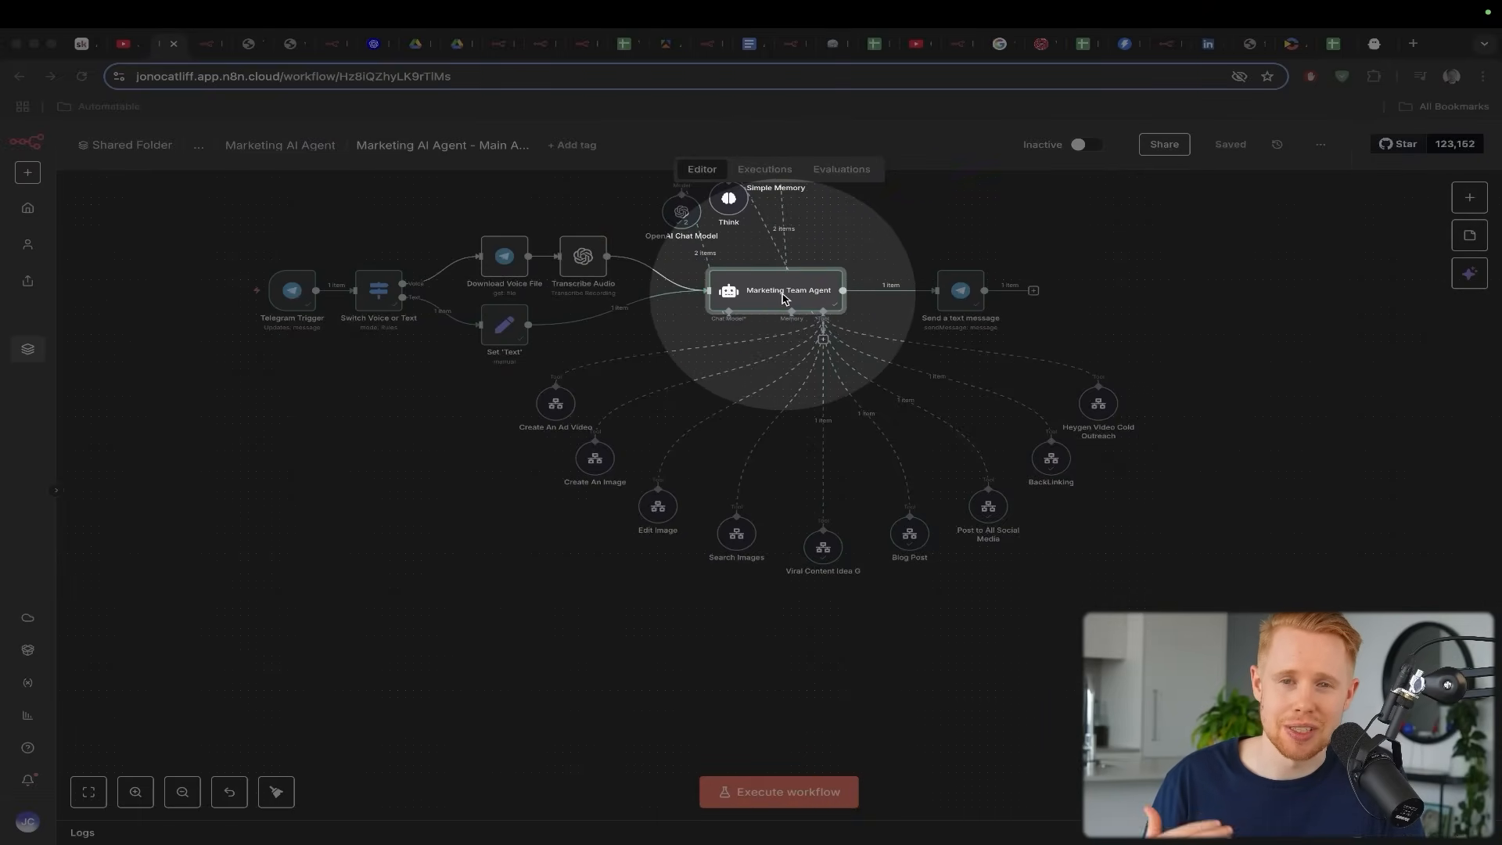
Trace the agent's link to Create An Ad Video and view the whole Veo3 Video Generation sub-workflow
{"action": "left_click", "coordinate": [782, 297]}
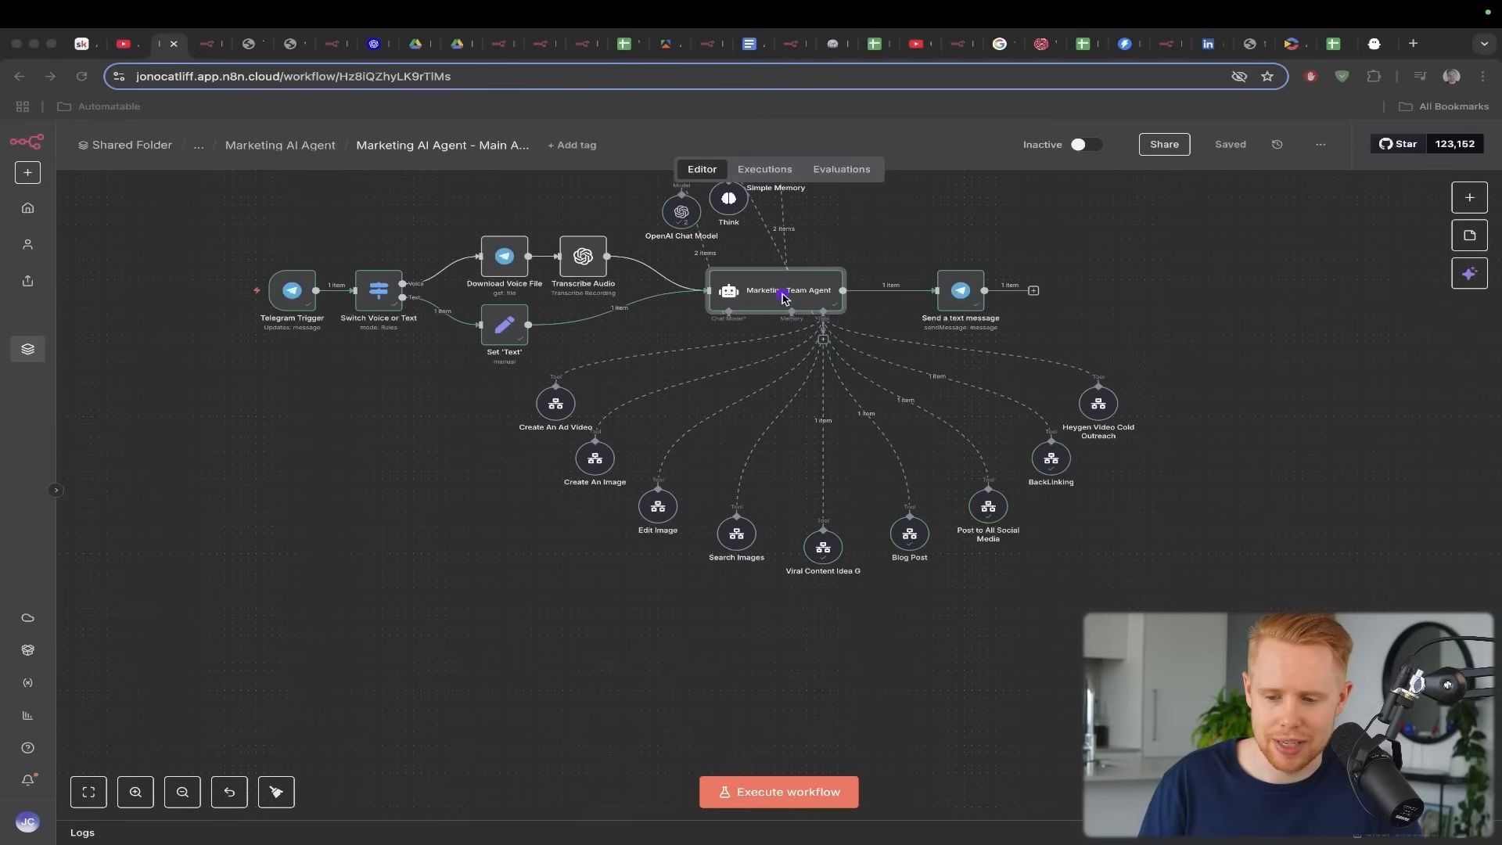
{"action": "mouse_move", "coordinate": [833, 287]}
{"action": "left_mouse_down"}
{"action": "mouse_move", "coordinate": [756, 356]}
{"action": "mouse_move", "coordinate": [579, 364]}
{"action": "mouse_move", "coordinate": [568, 395]}
{"action": "left_mouse_up"}
{"action": "key", "text": "Escape"}
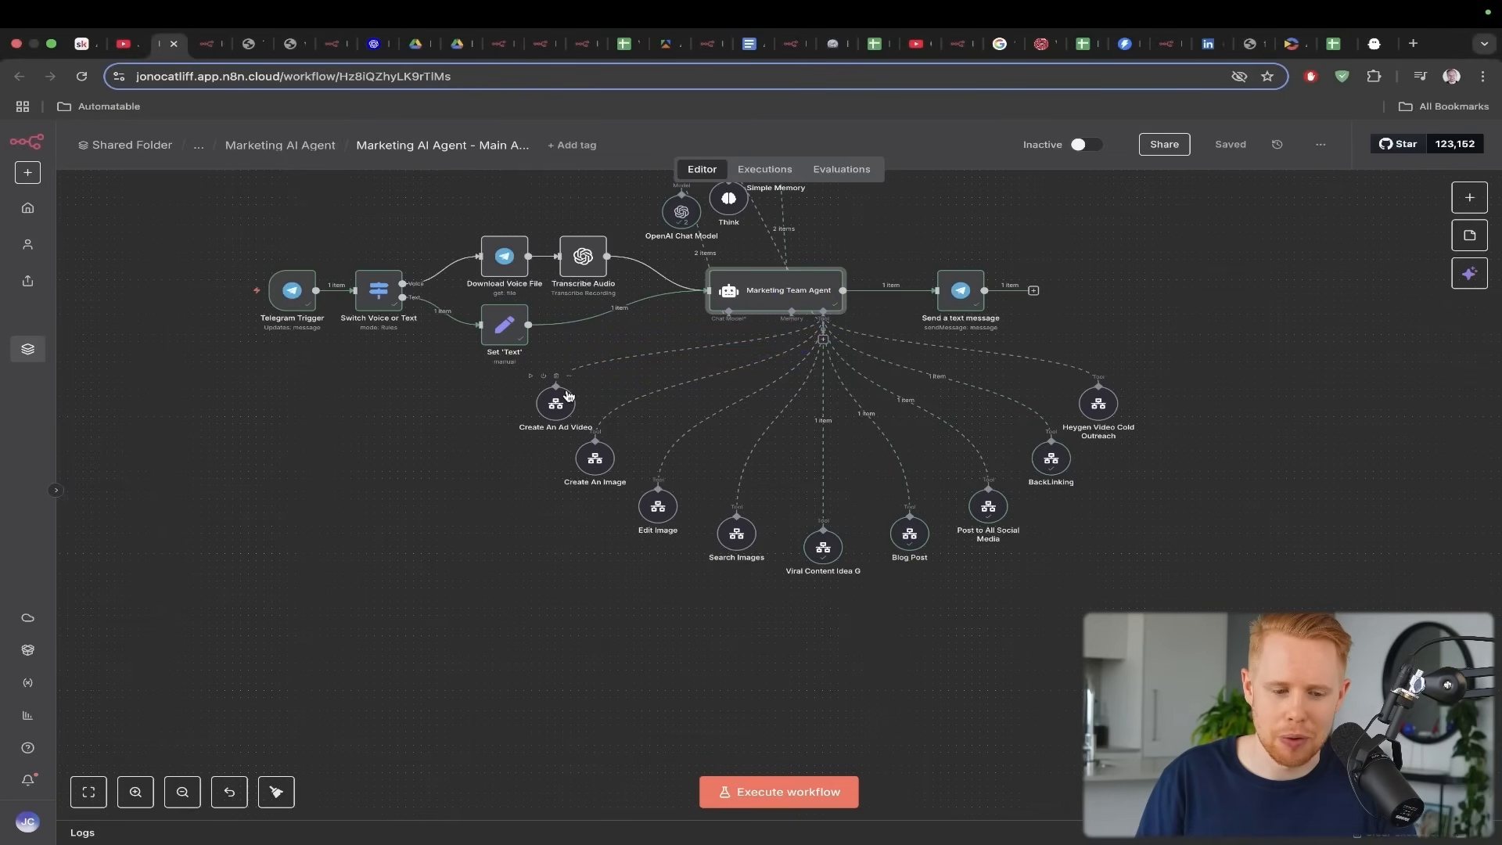
{"action": "key", "text": "ctrl+Tab"}
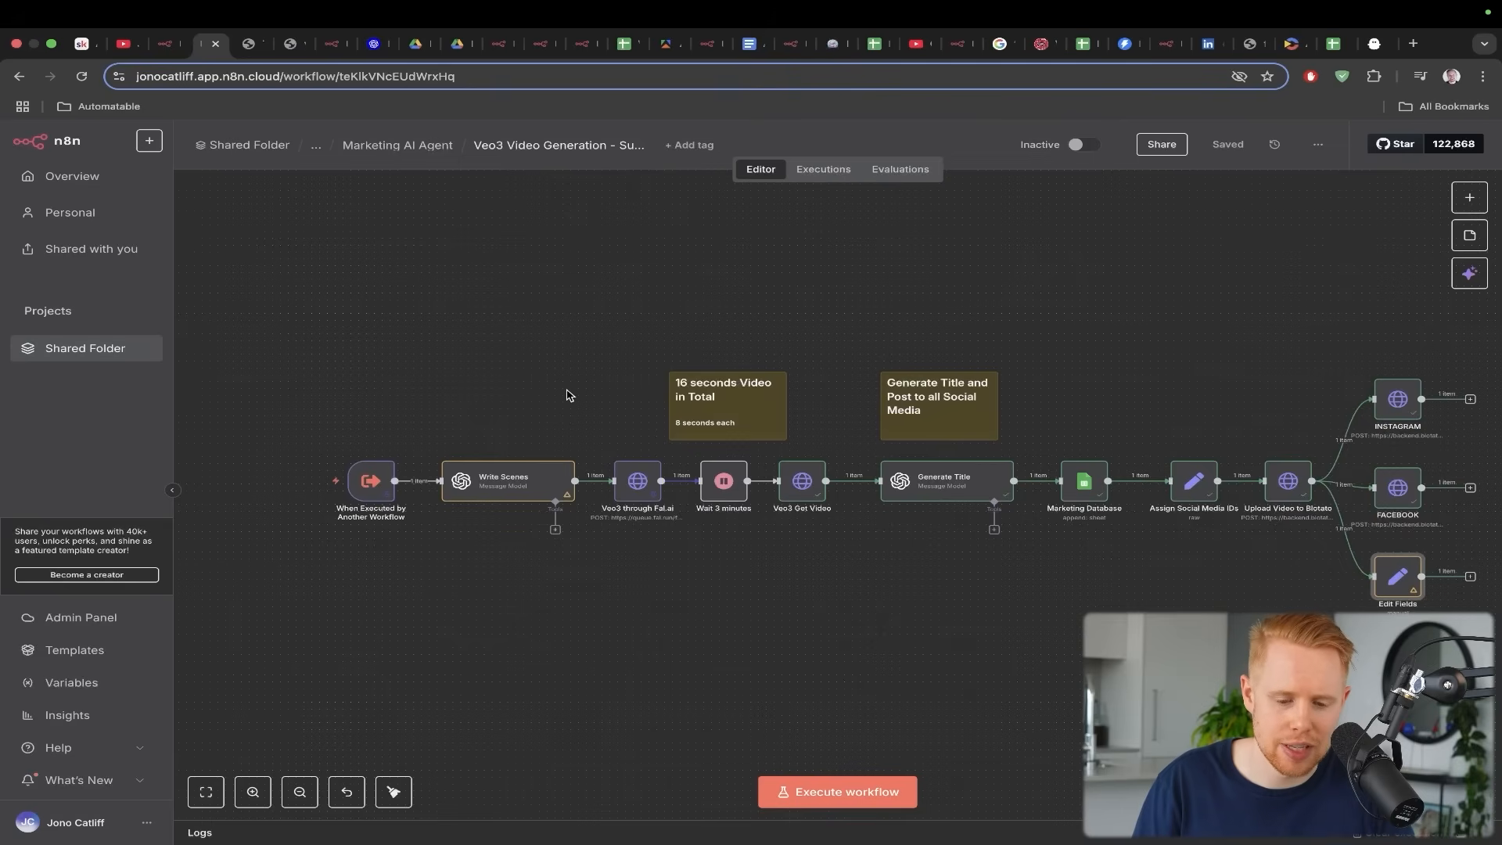
{"action": "scroll", "coordinate": [568, 395], "scroll_direction": "right", "scroll_amount": 3}
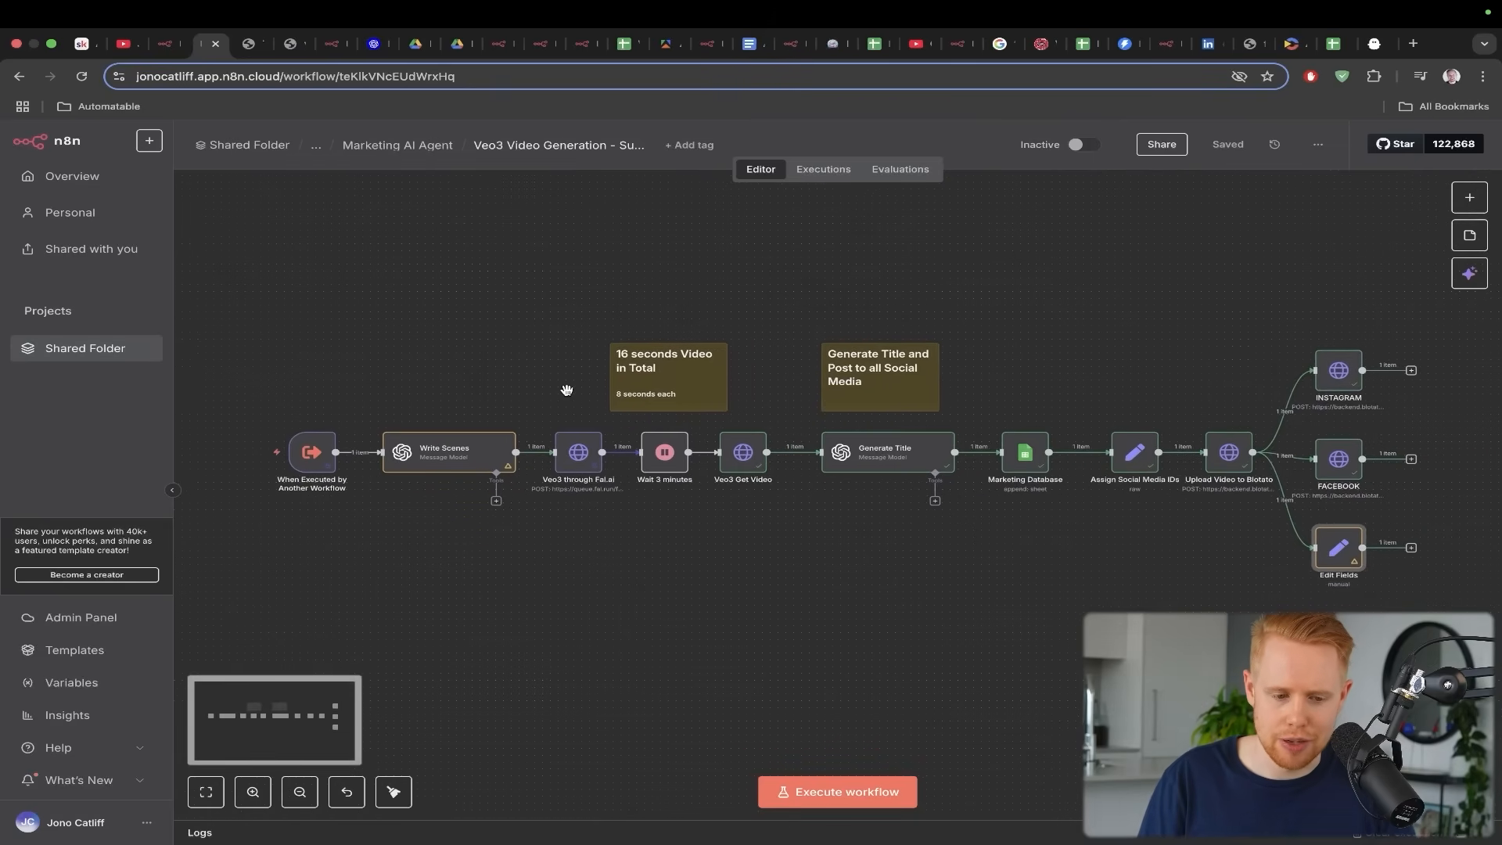
Play the generated steak video, pause it, and view the downloaded "These 3 Jobs Feel Fake" video
{"action": "key", "text": "ctrl+Tab"}
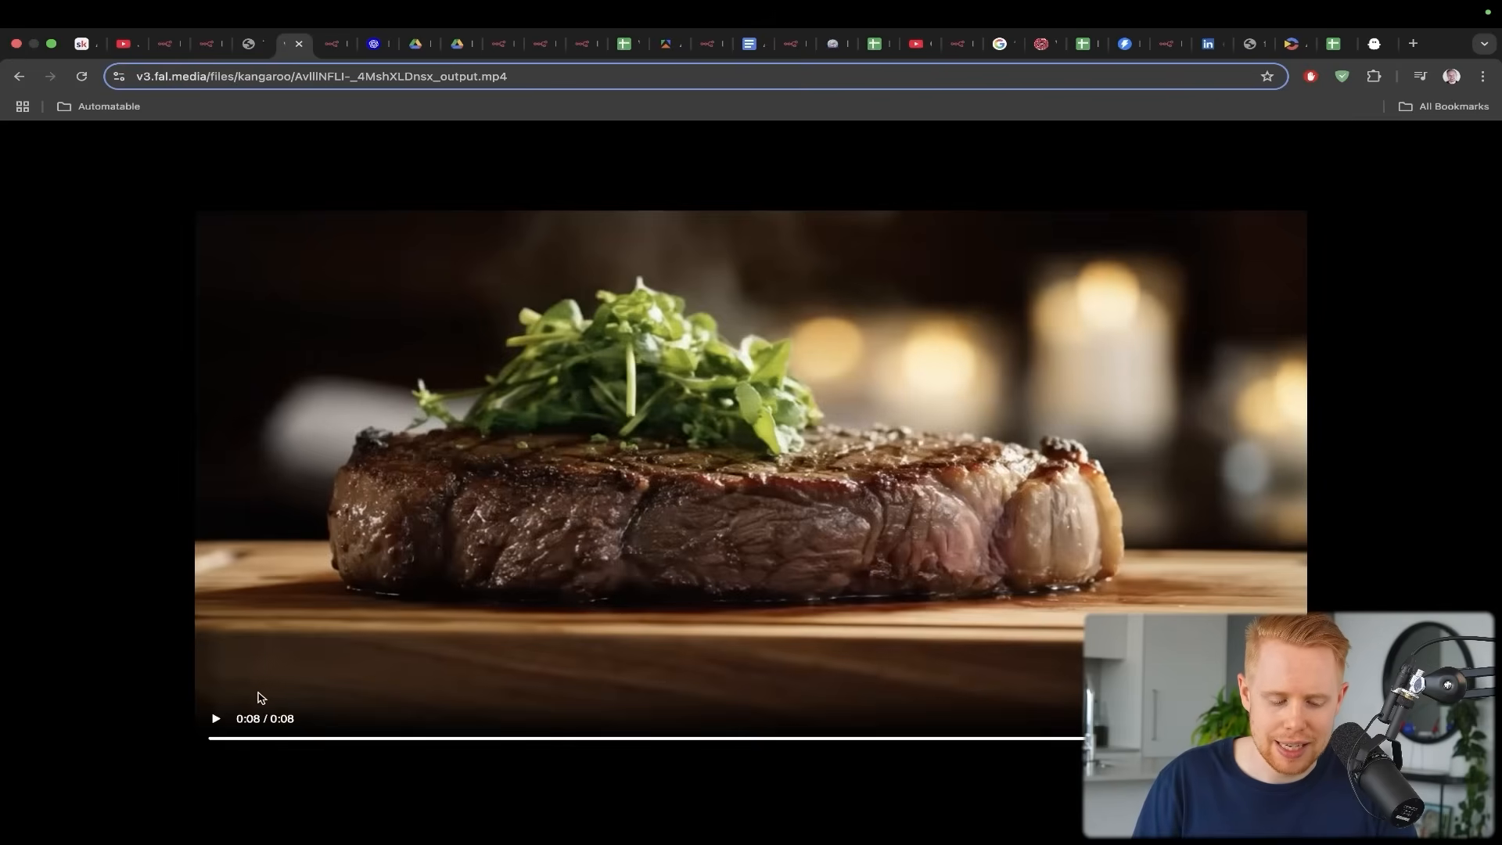
{"action": "left_click", "coordinate": [217, 719]}
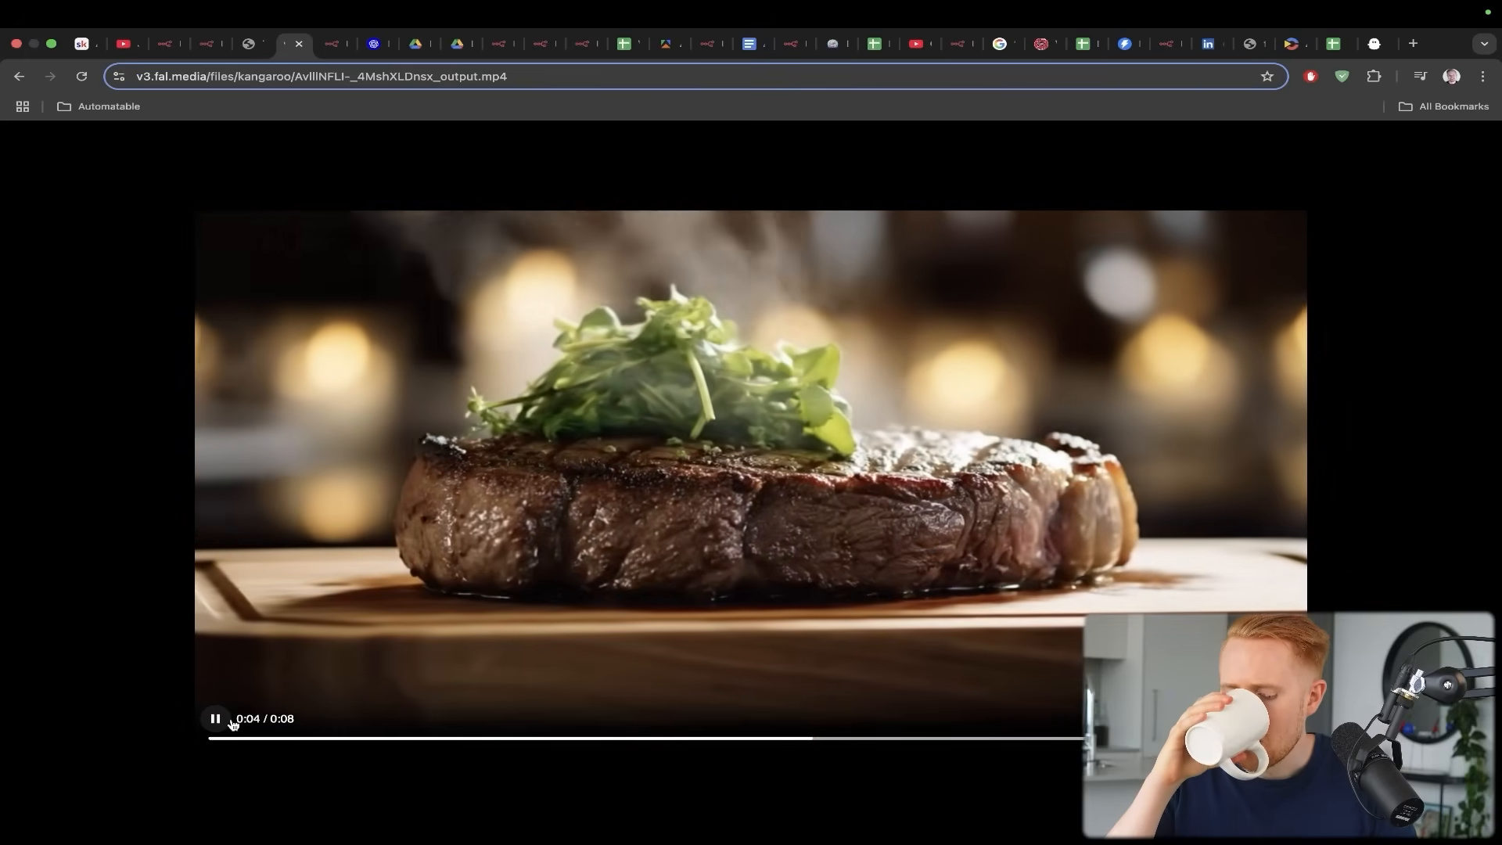
{"action": "left_click", "coordinate": [216, 720]}
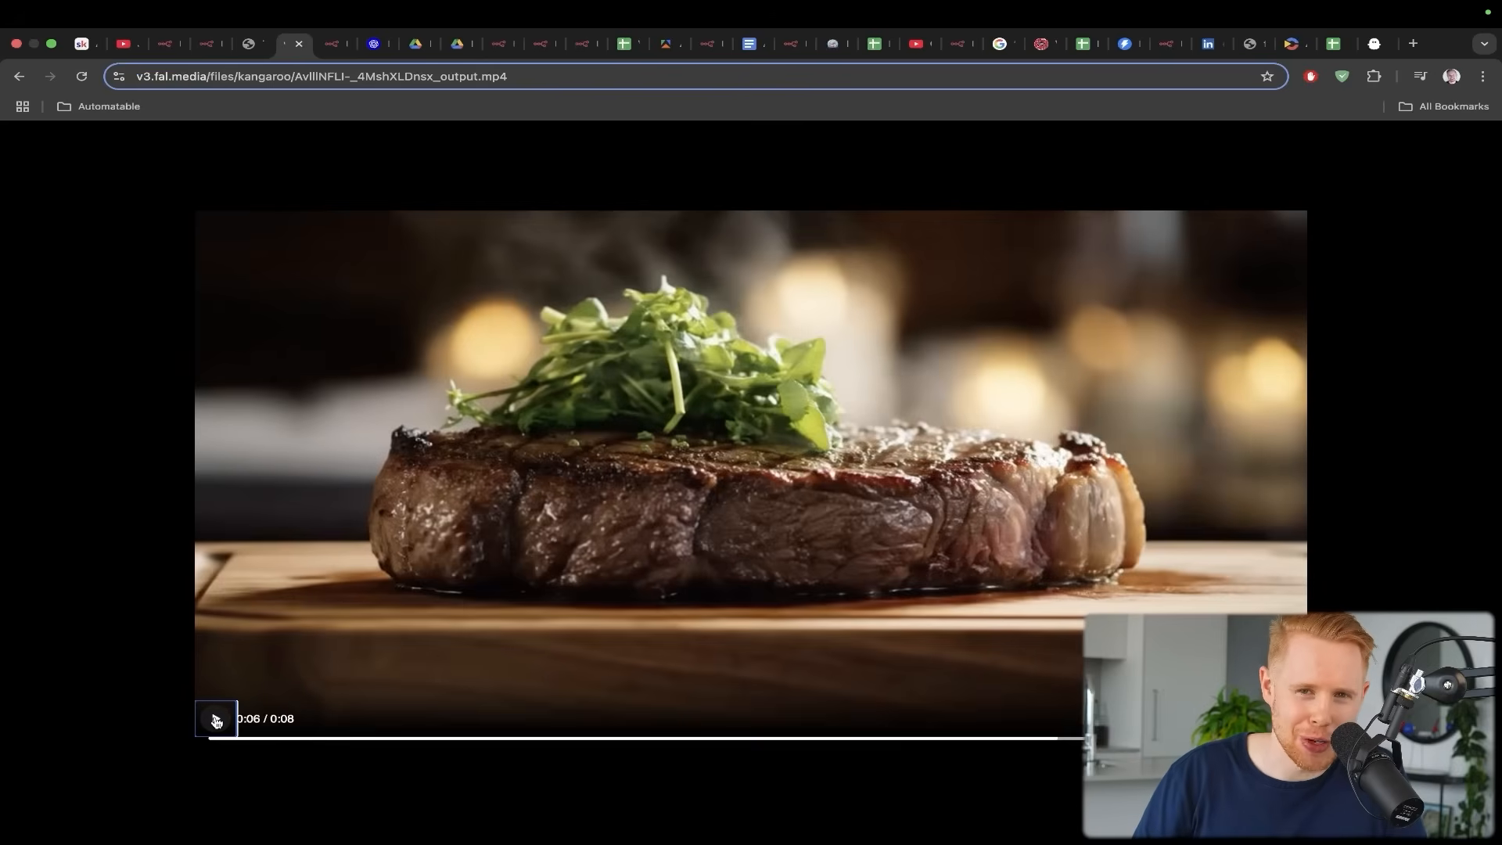
{"action": "key", "text": "super+alt+Left"}
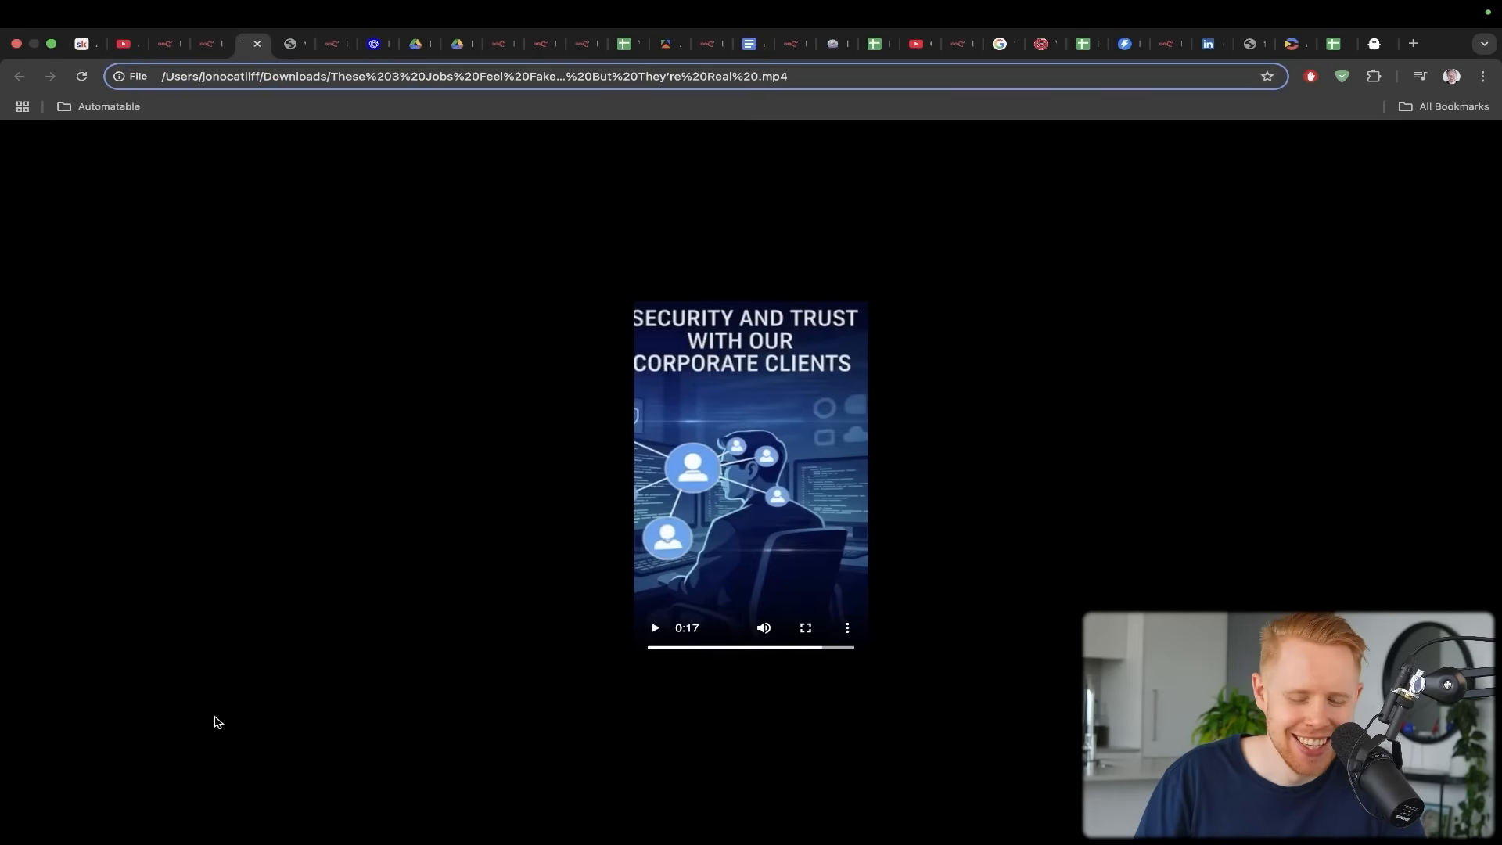
{"action": "mouse_move", "coordinate": [440, 299]}
{"action": "left_mouse_down"}
{"action": "mouse_move", "coordinate": [438, 345]}
{"action": "mouse_move", "coordinate": [677, 454]}
{"action": "left_mouse_up"}
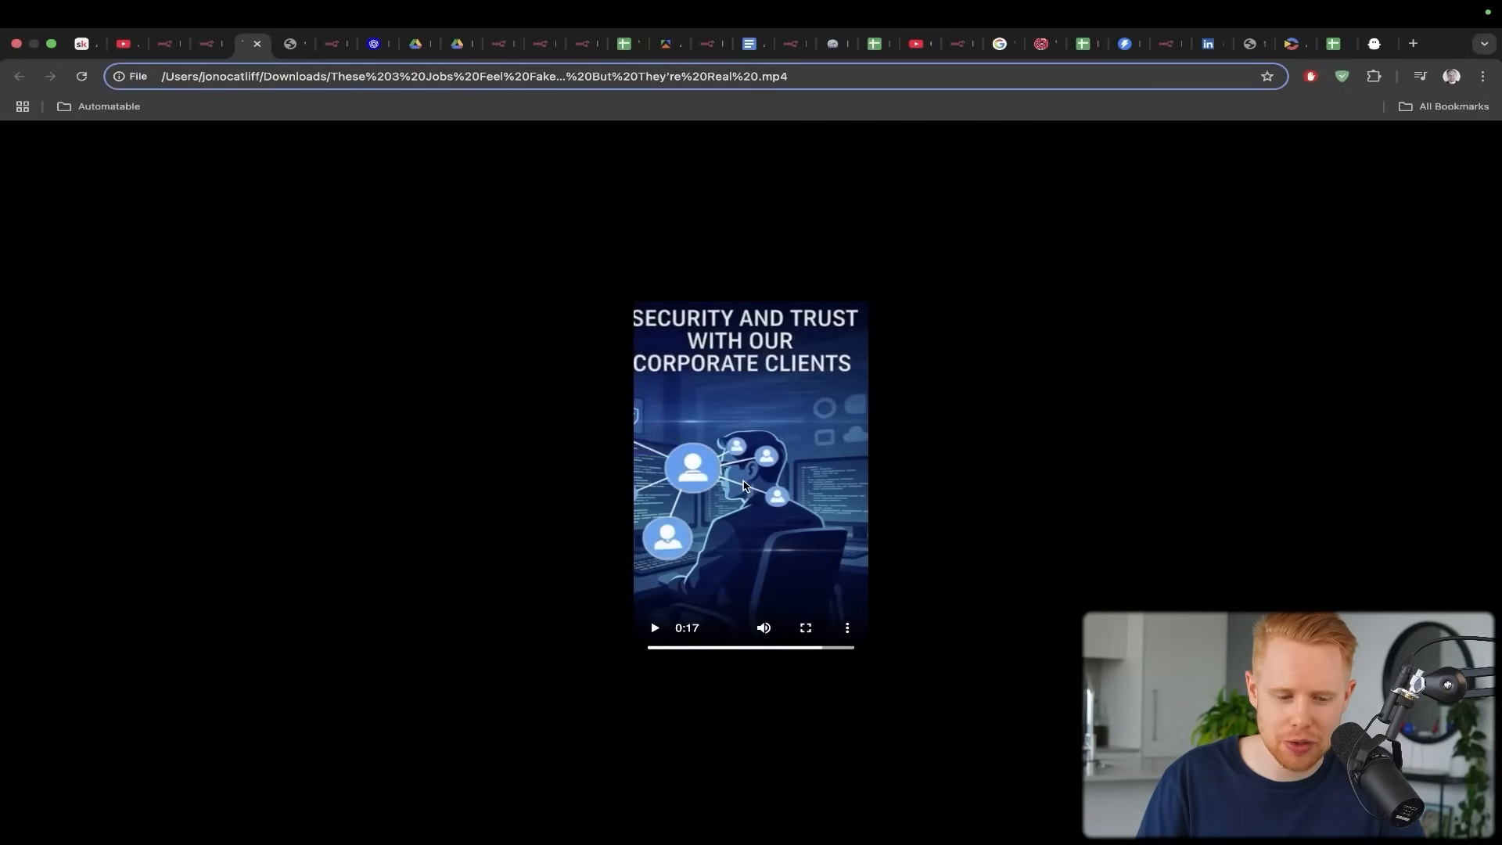
Trace how a request travels from the main workflow's Telegram Trigger to the Write Scenes node in the Veo3 Video Generation workflow
{"action": "key", "text": "ctrl+shift+Tab"}
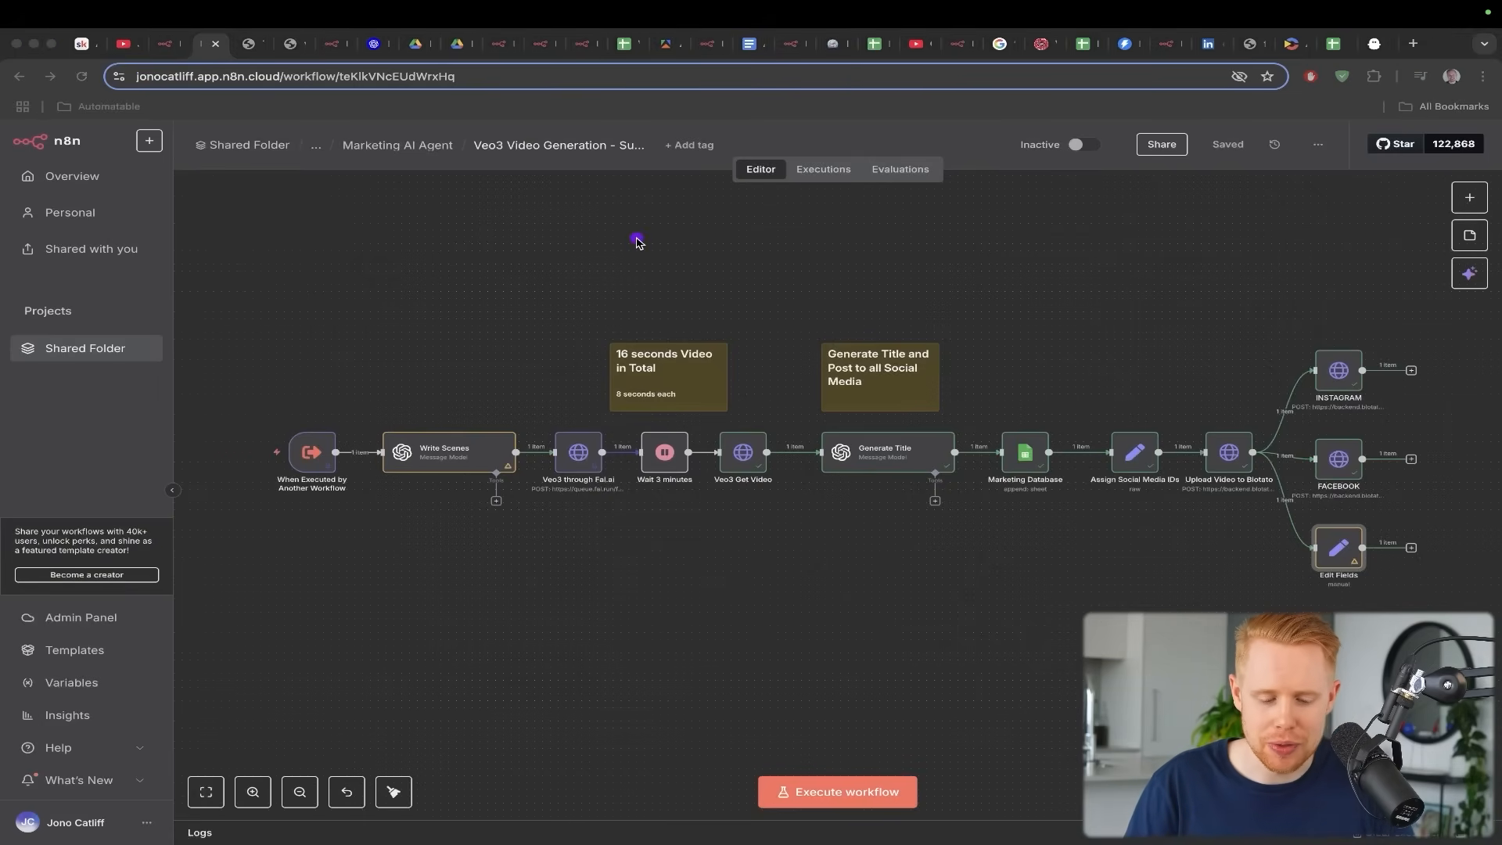
{"action": "left_click_drag", "start_coordinate": [493, 251], "coordinate": [442, 432]}
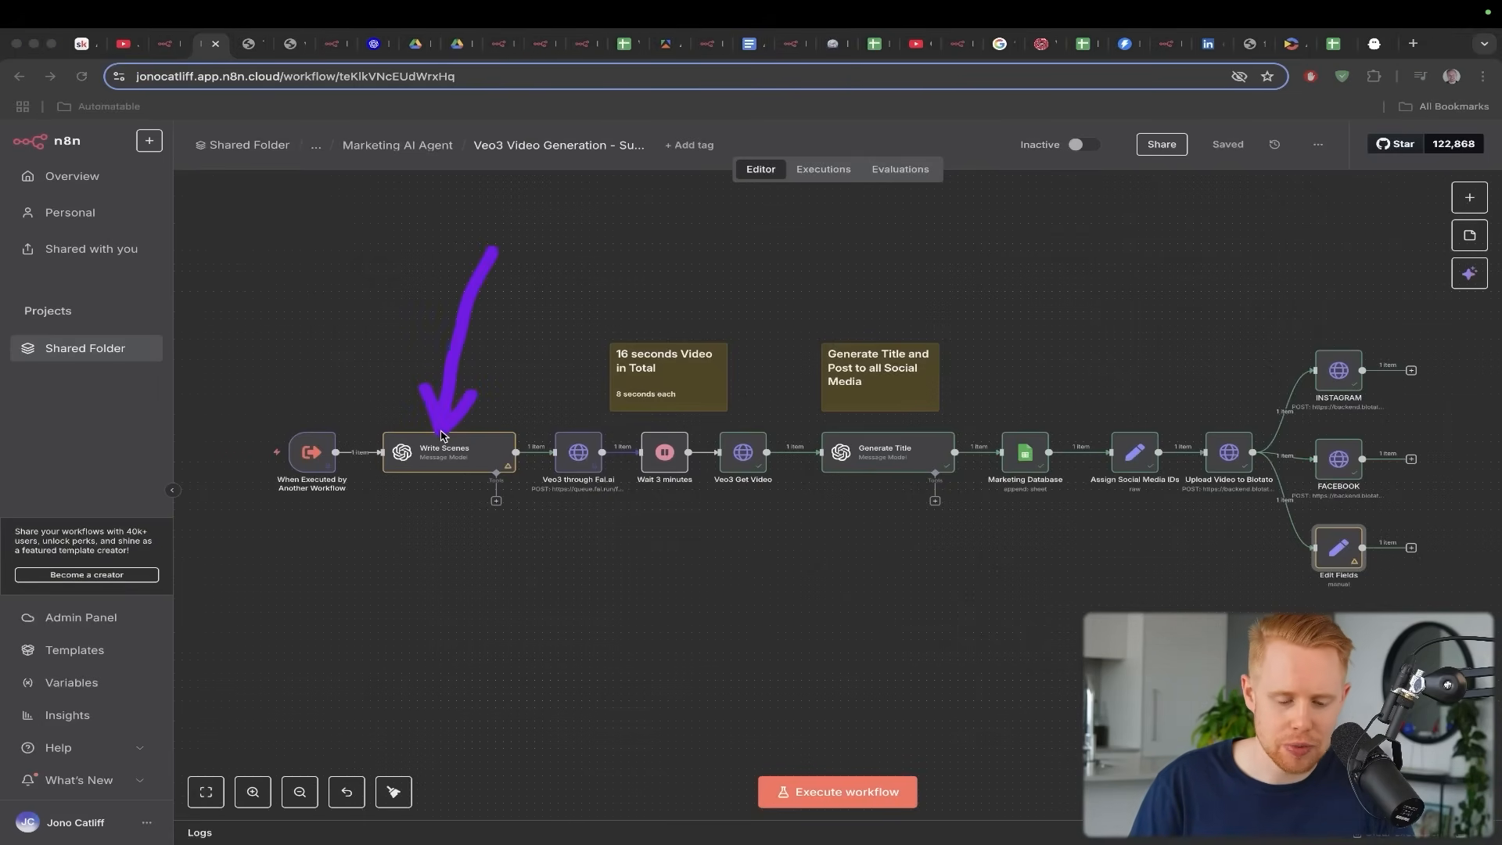
{"action": "key", "text": "ctrl+shift+Tab"}
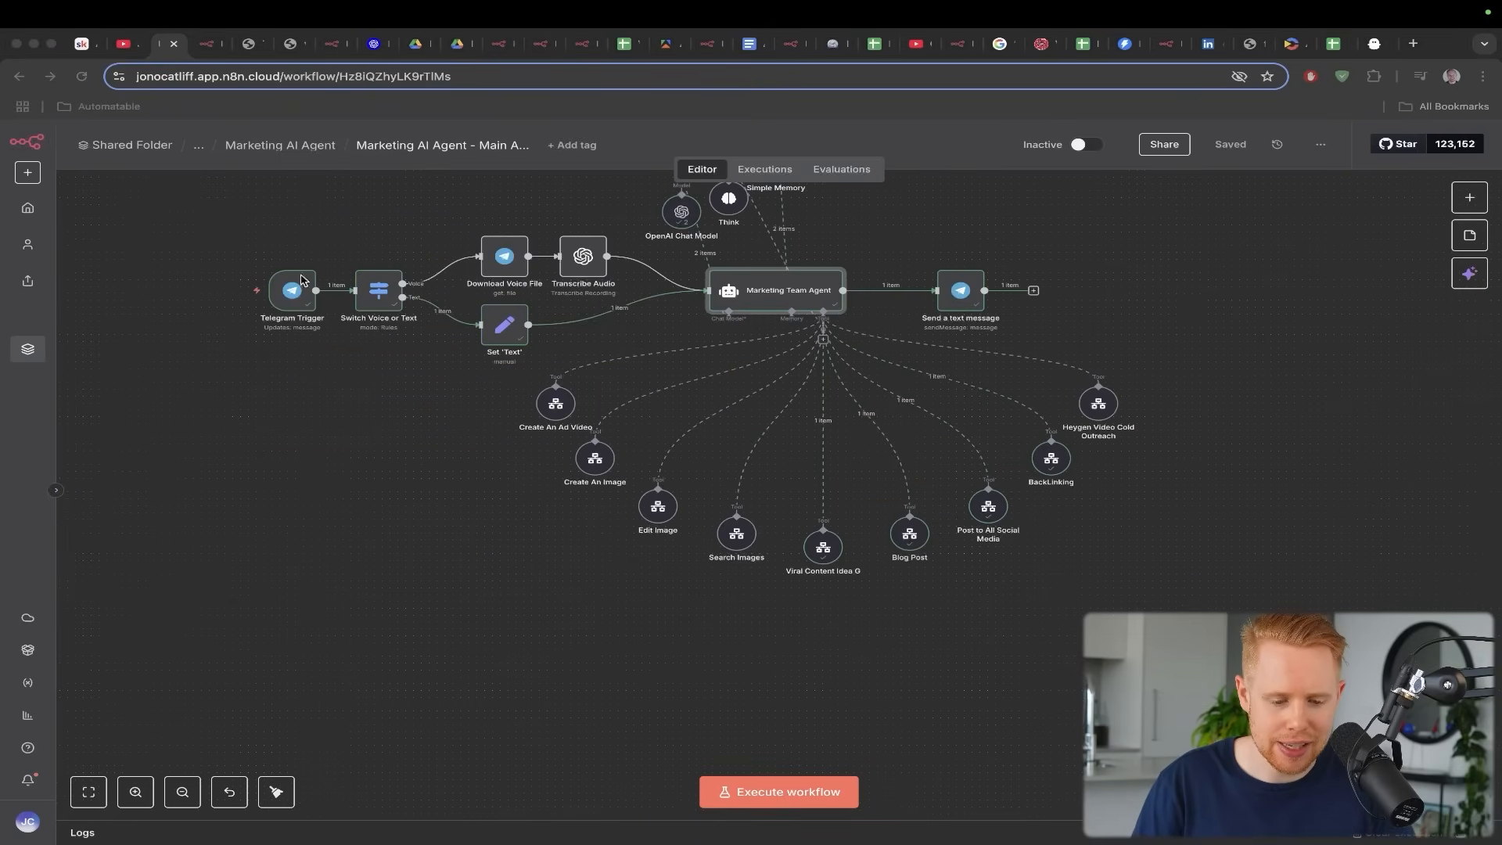
{"action": "mouse_move", "coordinate": [276, 291]}
{"action": "left_mouse_down"}
{"action": "mouse_move", "coordinate": [552, 270]}
{"action": "mouse_move", "coordinate": [735, 285]}
{"action": "mouse_move", "coordinate": [810, 313]}
{"action": "mouse_move", "coordinate": [598, 384]}
{"action": "left_mouse_up"}
{"action": "key", "text": "ctrl+Tab"}
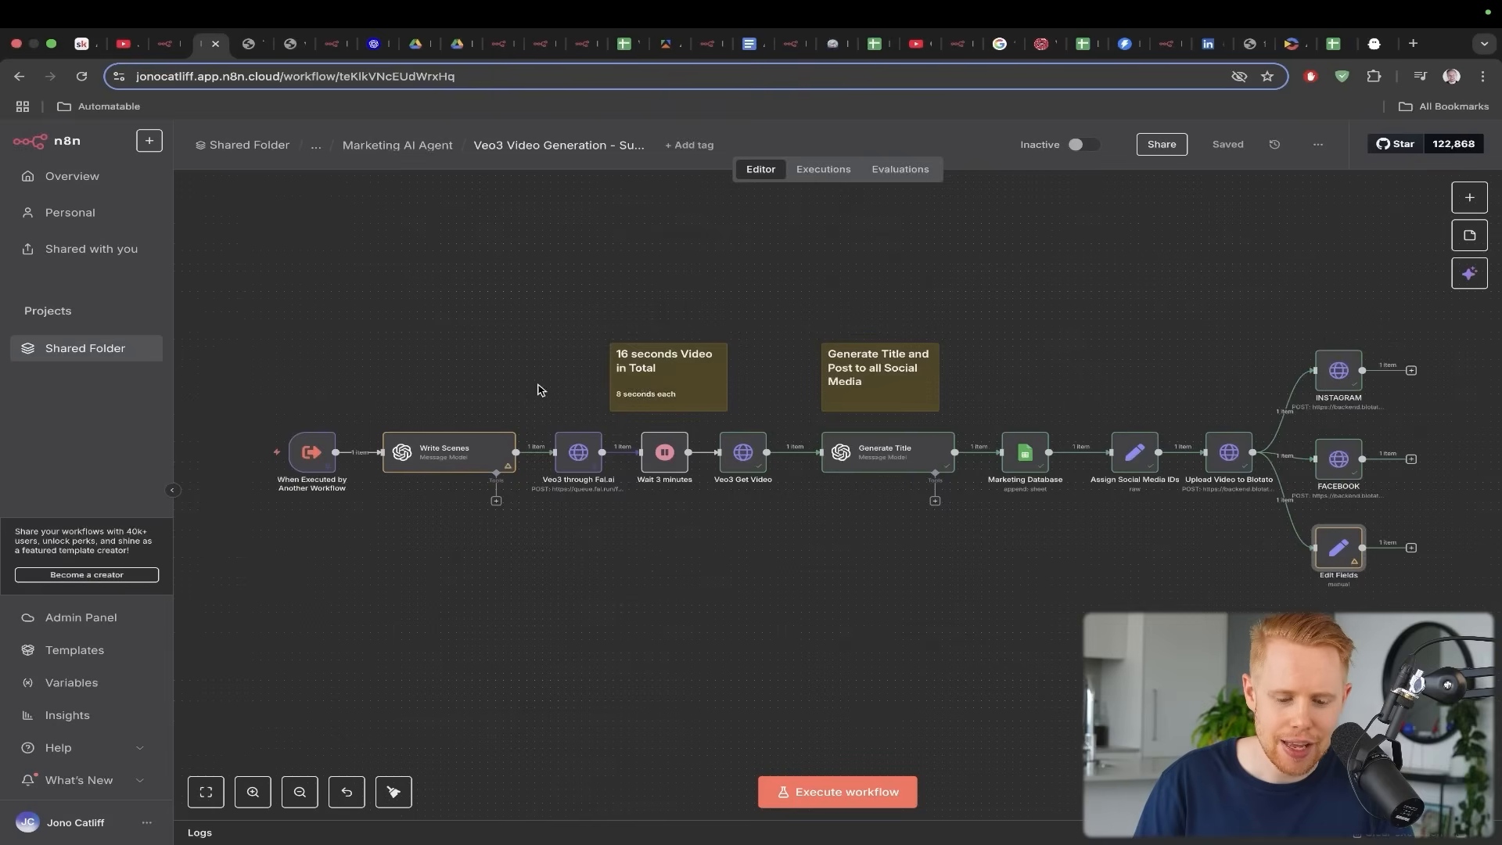
{"action": "mouse_move", "coordinate": [395, 293]}
{"action": "left_mouse_down"}
{"action": "mouse_move", "coordinate": [348, 342]}
{"action": "mouse_move", "coordinate": [322, 446]}
{"action": "mouse_move", "coordinate": [451, 473]}
{"action": "left_mouse_up"}
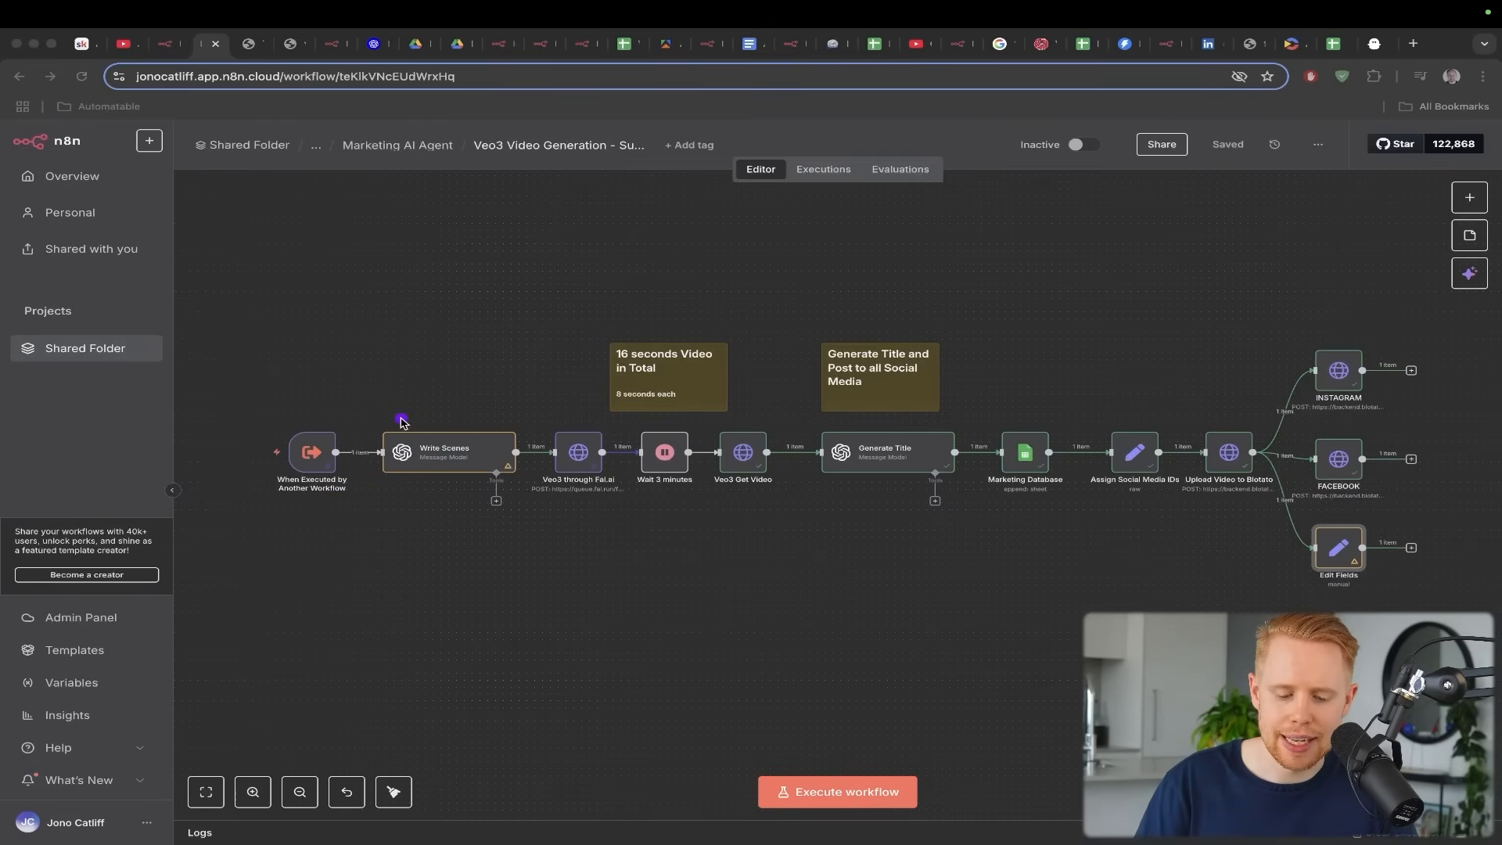
Trace the Write Scenes node's link to Veo3 through Fal.ai, read the node's generated scene output, and return to the canvas
{"action": "mouse_move", "coordinate": [402, 422]}
{"action": "left_mouse_down"}
{"action": "mouse_move", "coordinate": [540, 403]}
{"action": "mouse_move", "coordinate": [589, 456]}
{"action": "left_mouse_up"}
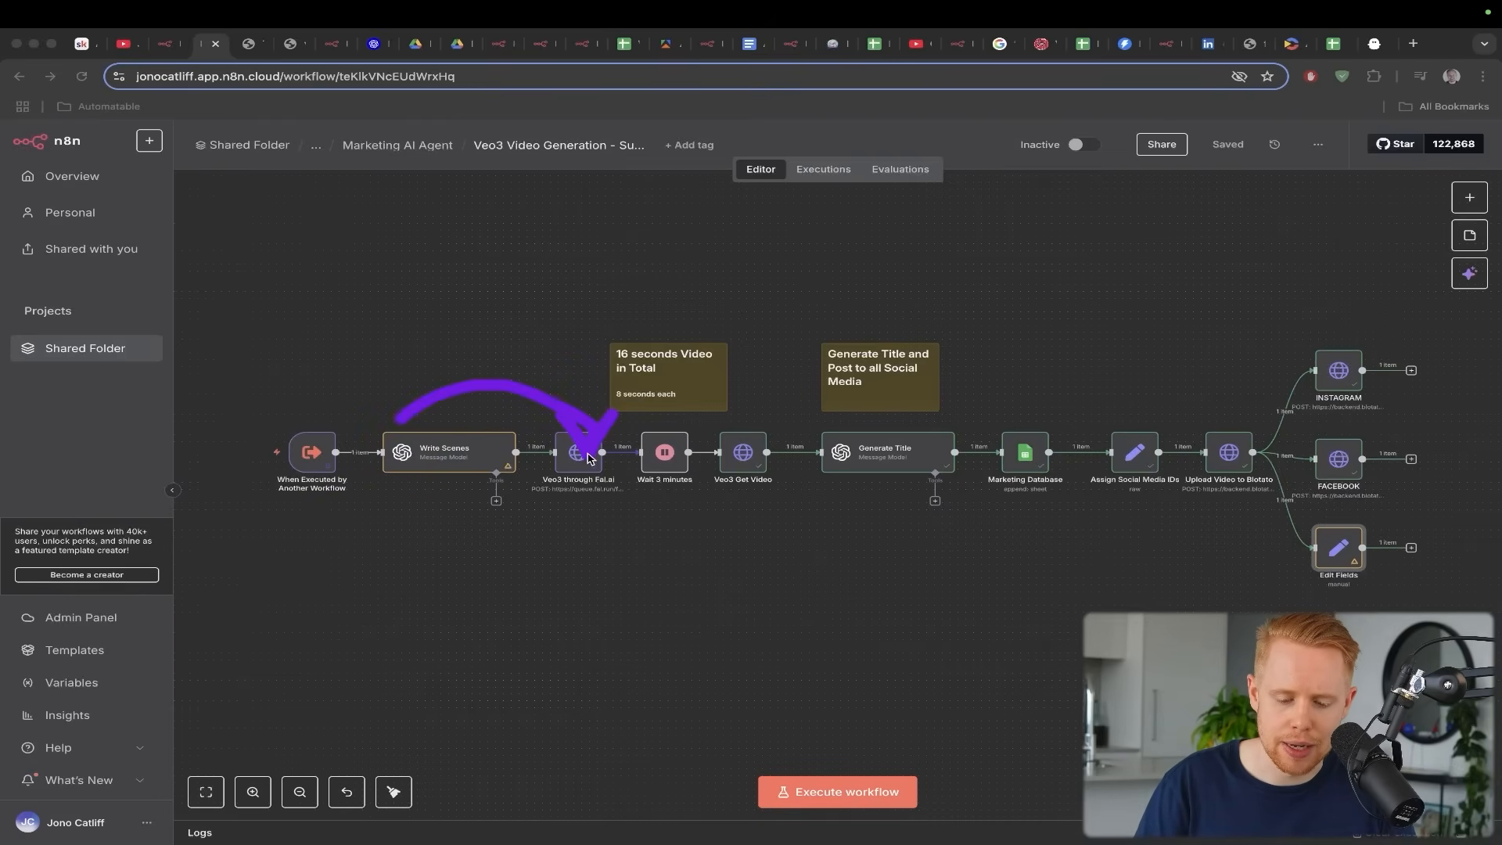
{"action": "key", "text": "ctrl+s"}
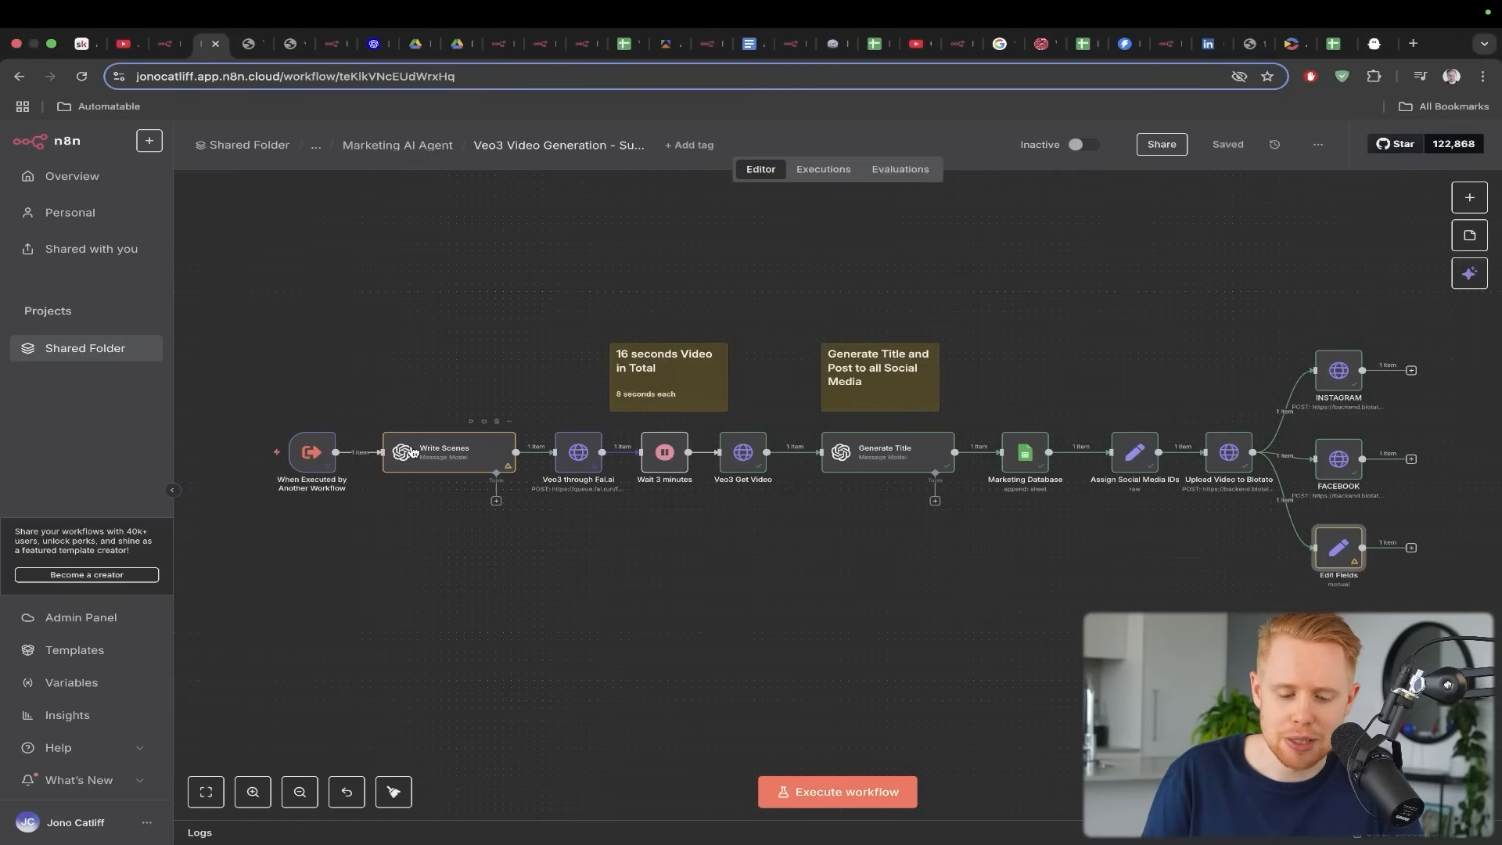
{"action": "double_click", "coordinate": [448, 452]}
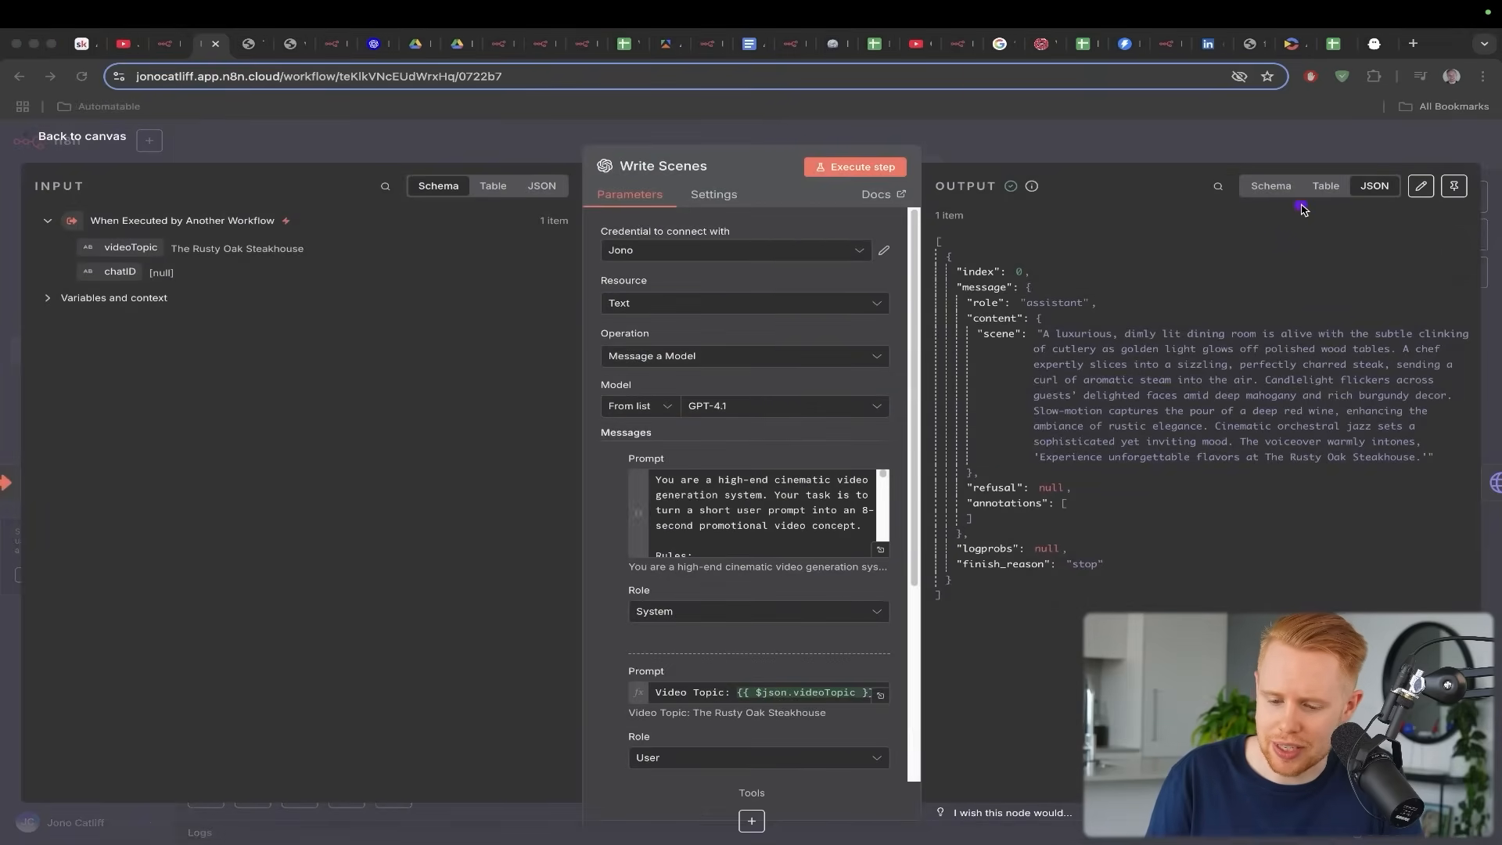
{"action": "left_click_drag", "start_coordinate": [1302, 208], "coordinate": [1213, 307]}
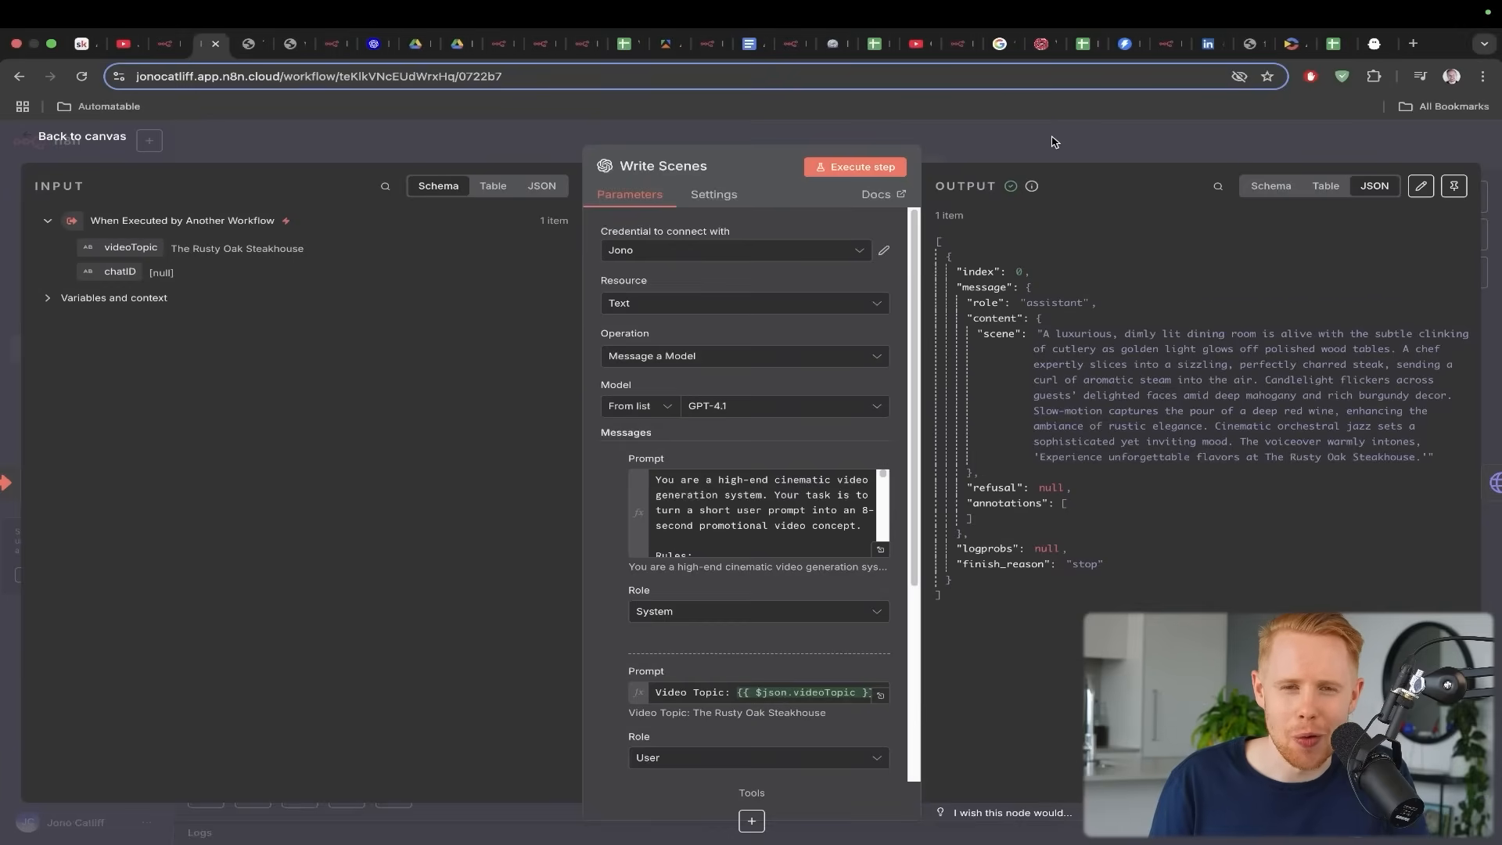
{"action": "left_click", "coordinate": [1053, 142]}
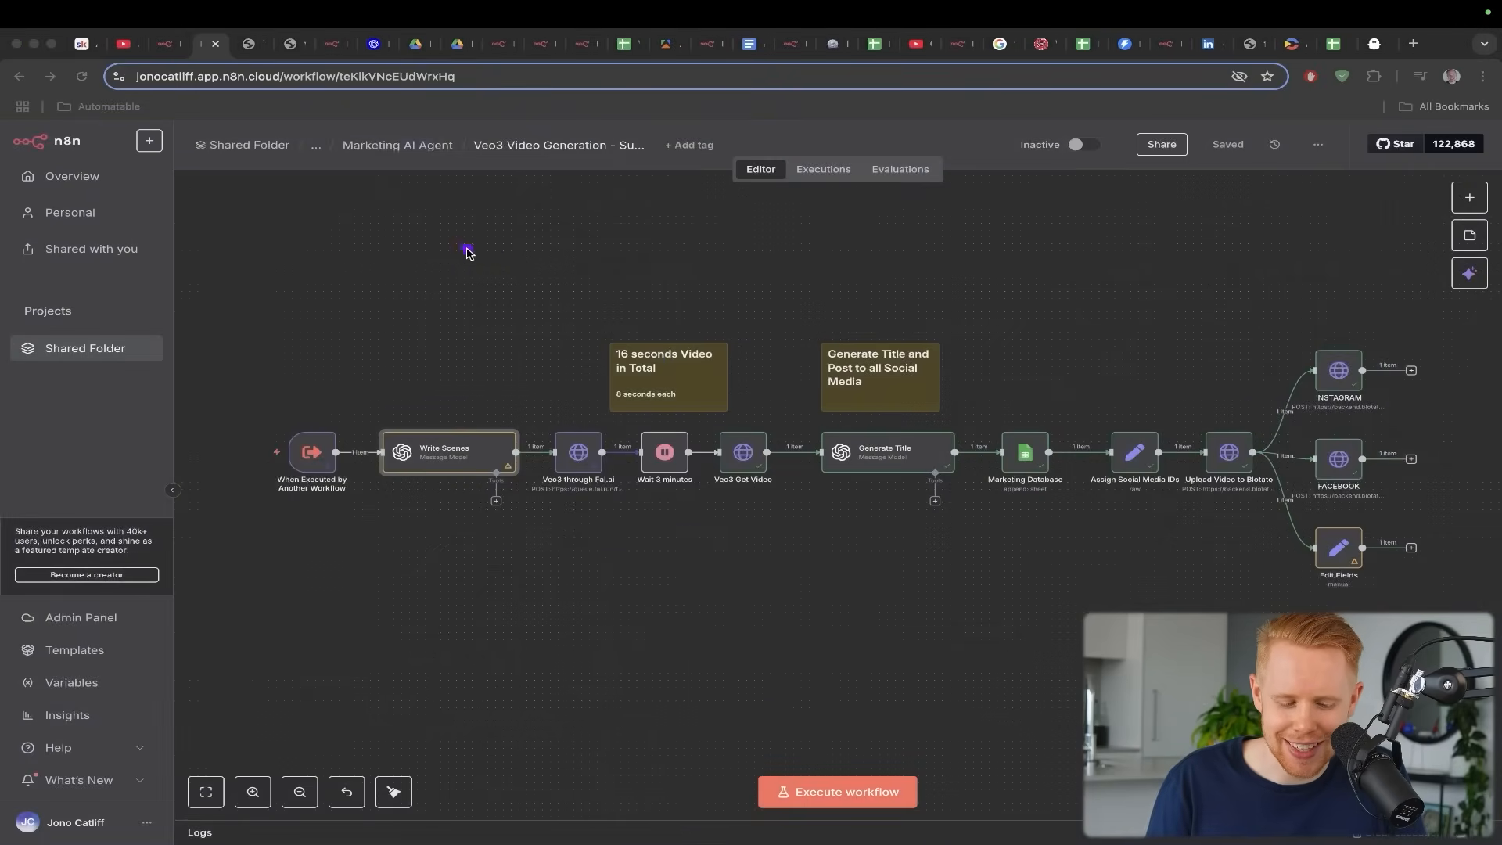
{"action": "mouse_move", "coordinate": [503, 241]}
{"action": "left_mouse_down"}
{"action": "mouse_move", "coordinate": [459, 348]}
{"action": "mouse_move", "coordinate": [458, 439]}
{"action": "left_mouse_up"}
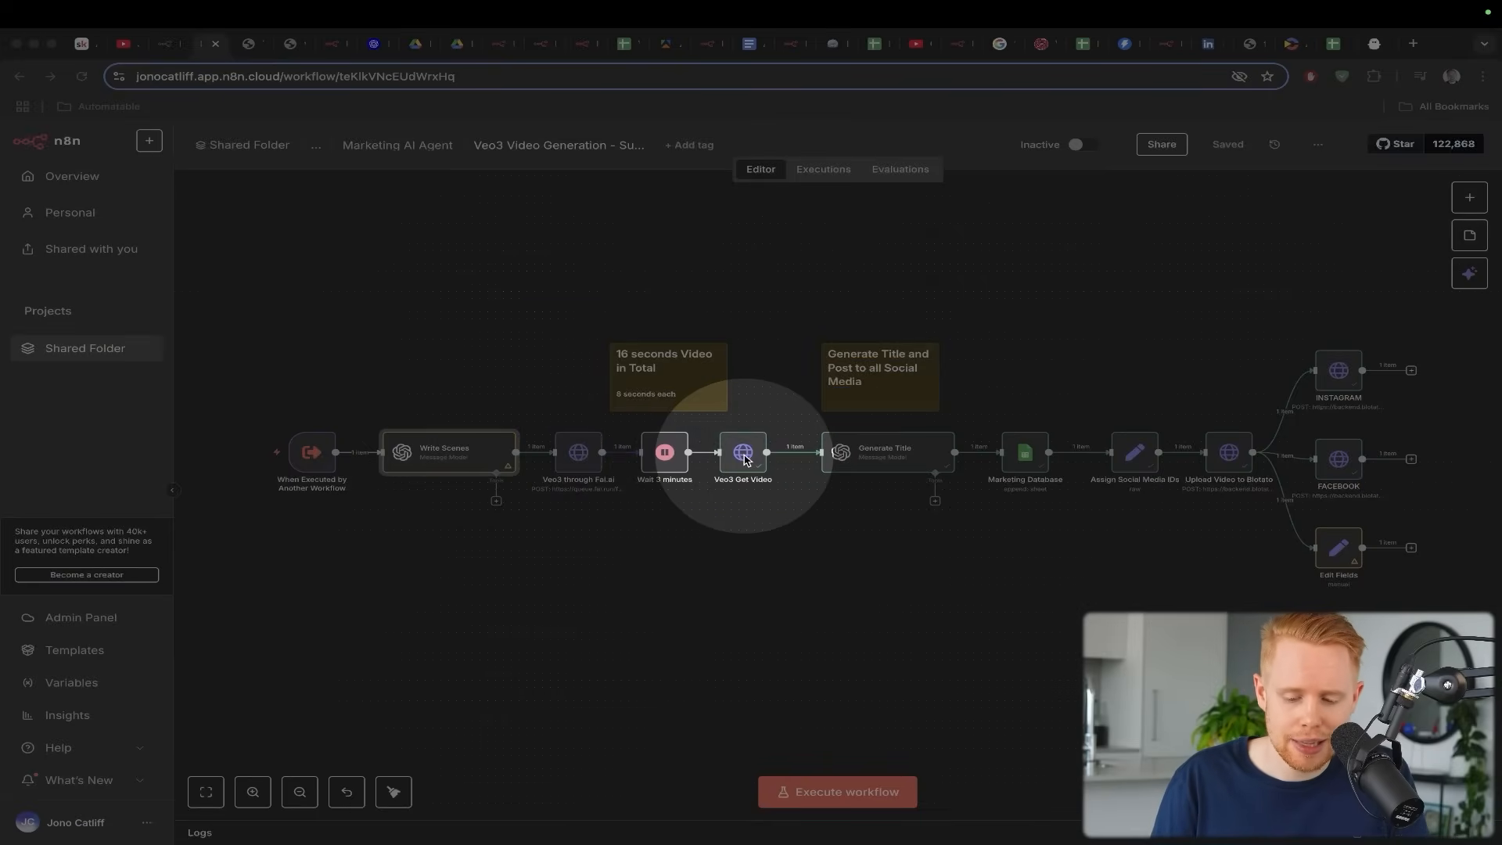
Open the fal-ai/veo3 model page in a new tab, read its per-second video pricing, and close the page
{"action": "key", "text": "super+t"}
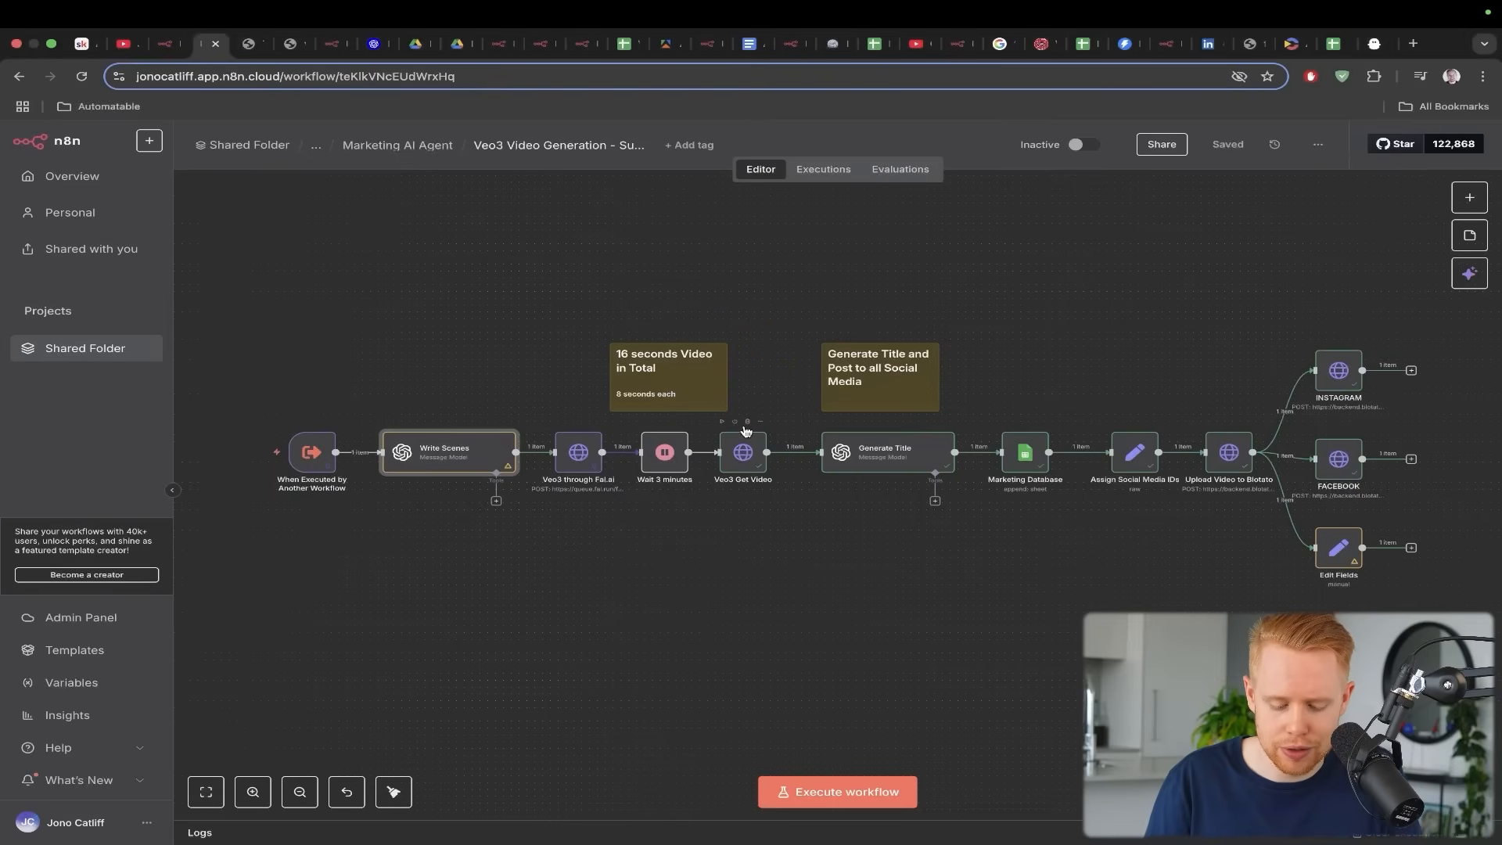
{"action": "type", "text": "fal"}
{"action": "key", "text": "Return"}
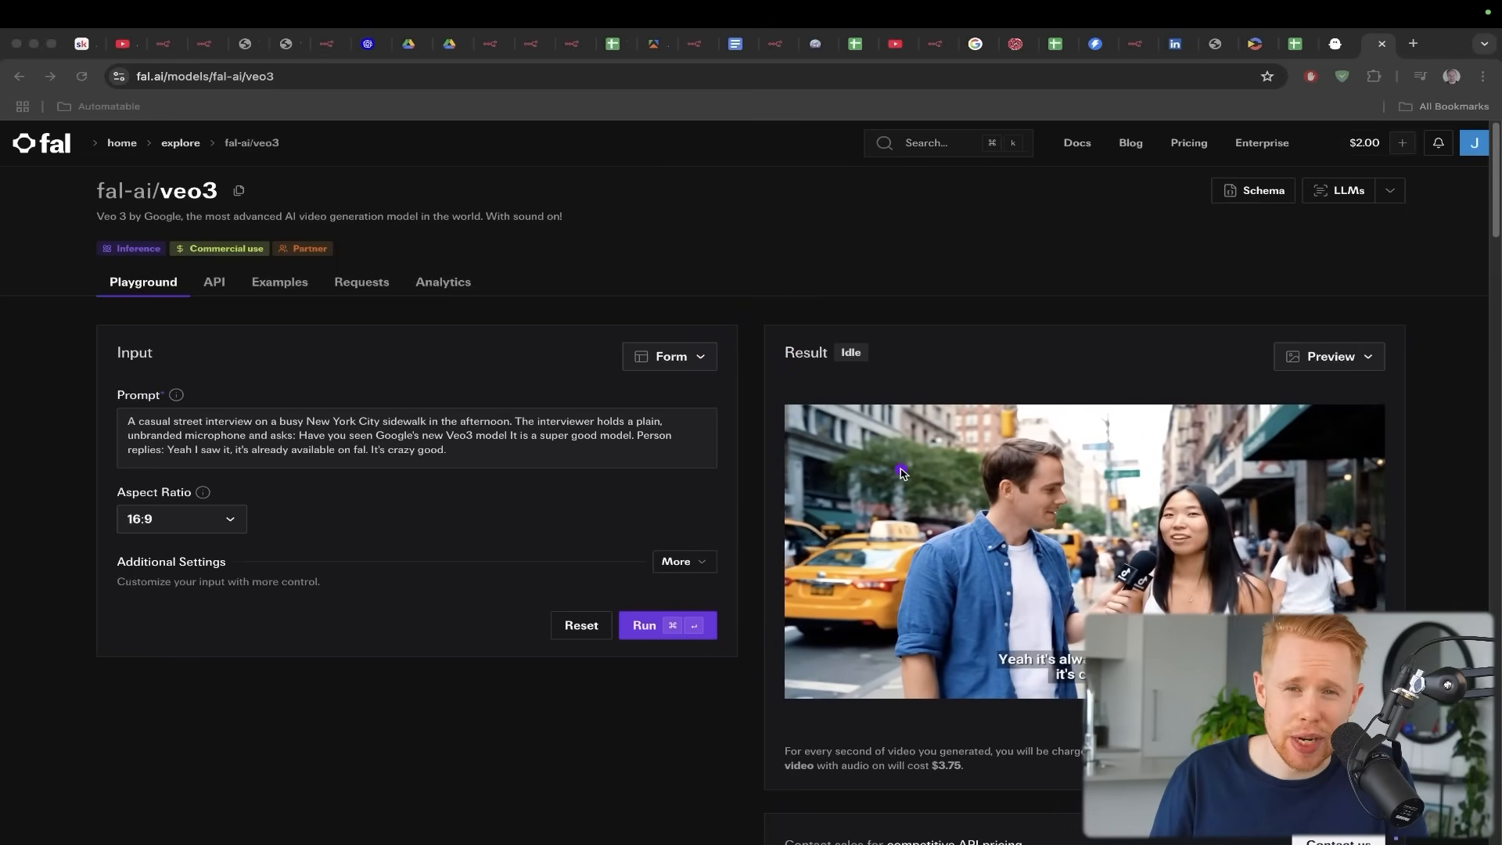
{"action": "scroll", "coordinate": [758, 538], "scroll_direction": "down", "scroll_amount": 5}
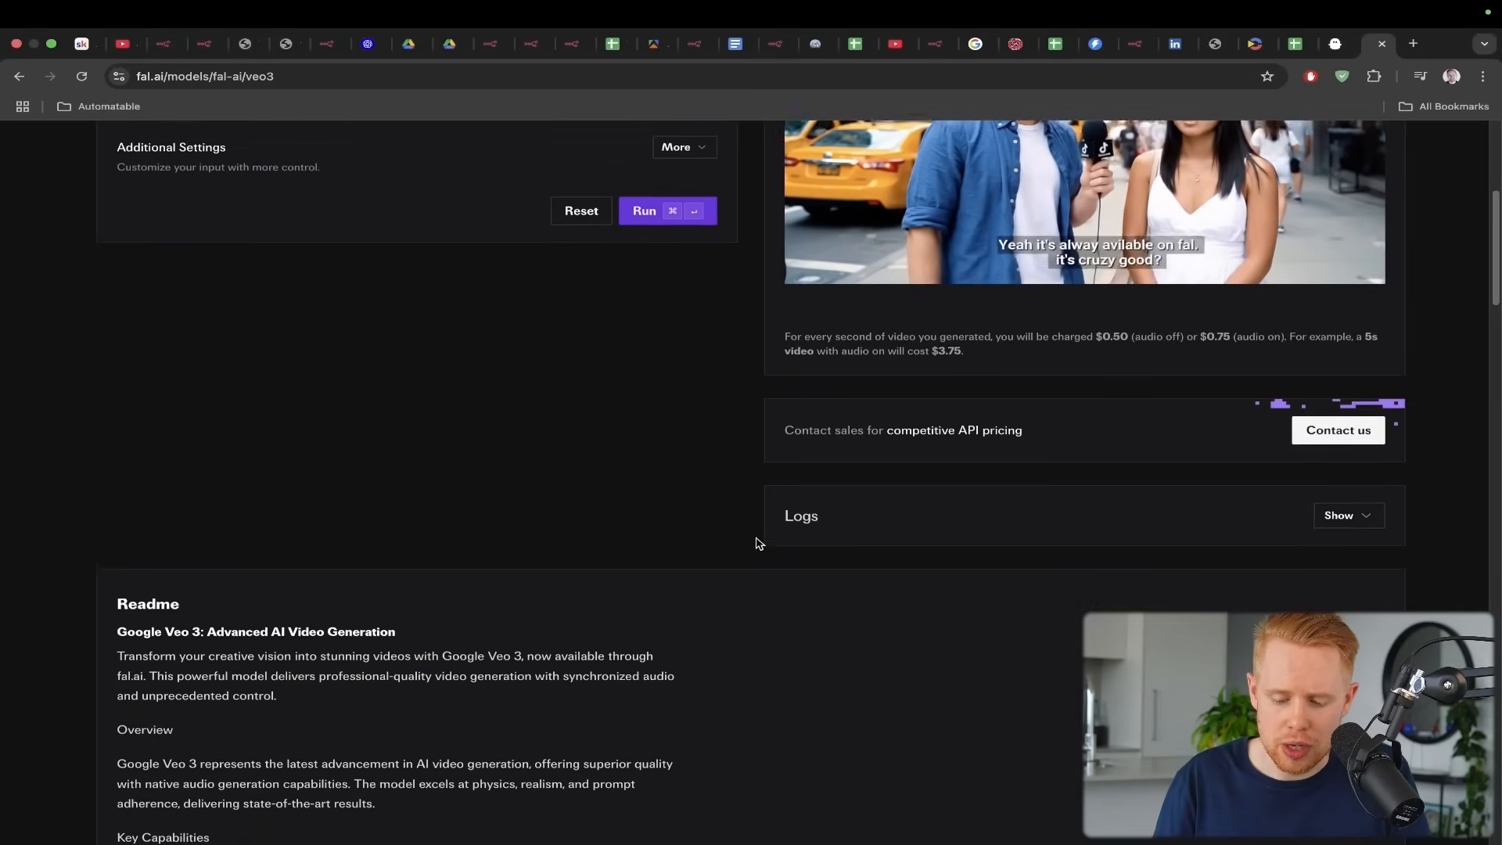
{"action": "scroll", "coordinate": [798, 535], "scroll_direction": "up", "scroll_amount": 1}
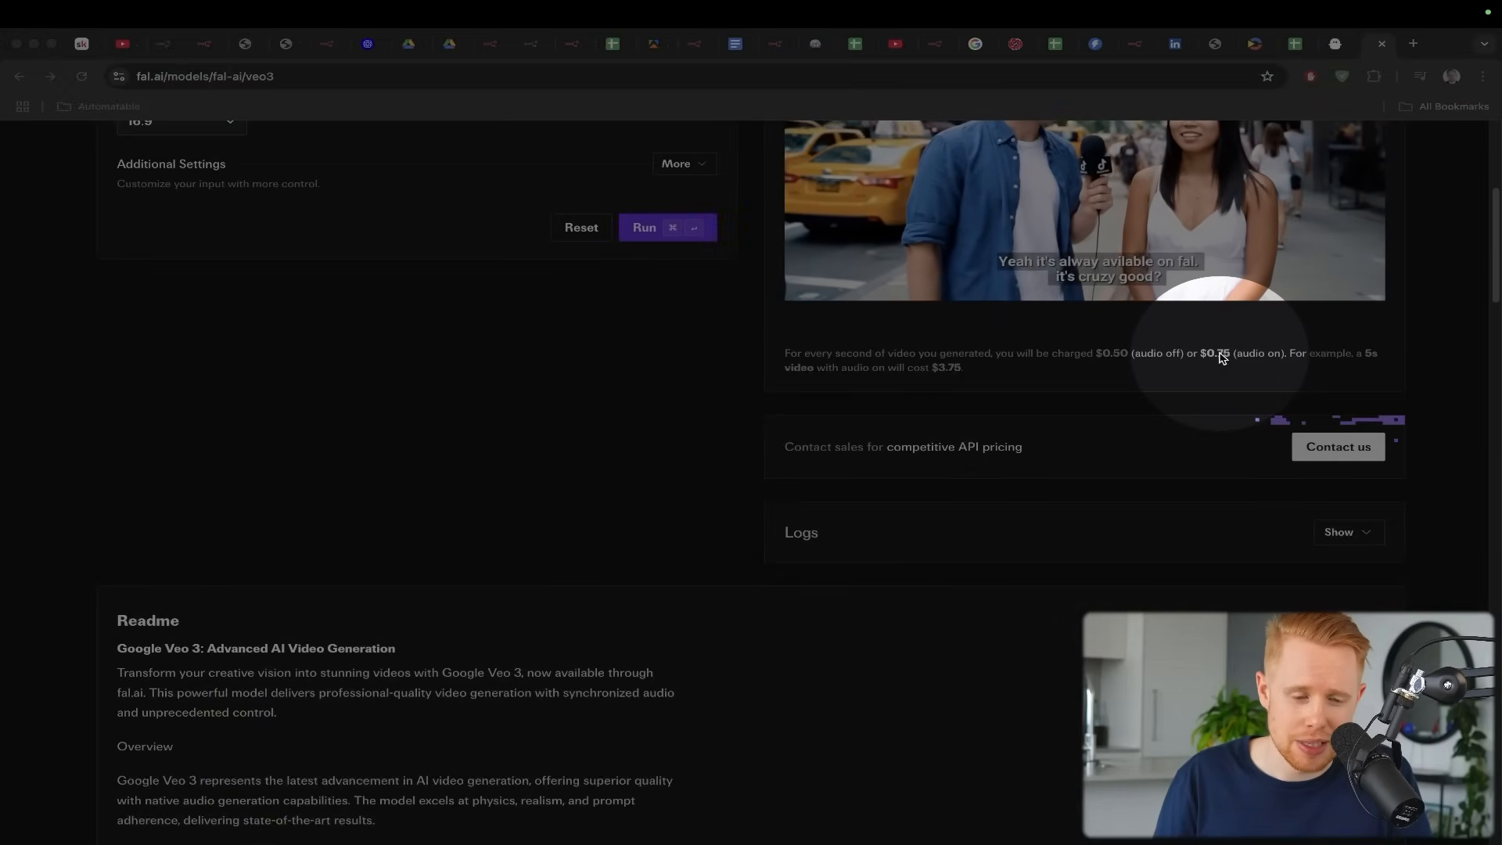
{"action": "scroll", "coordinate": [1222, 358], "scroll_direction": "up", "scroll_amount": 3}
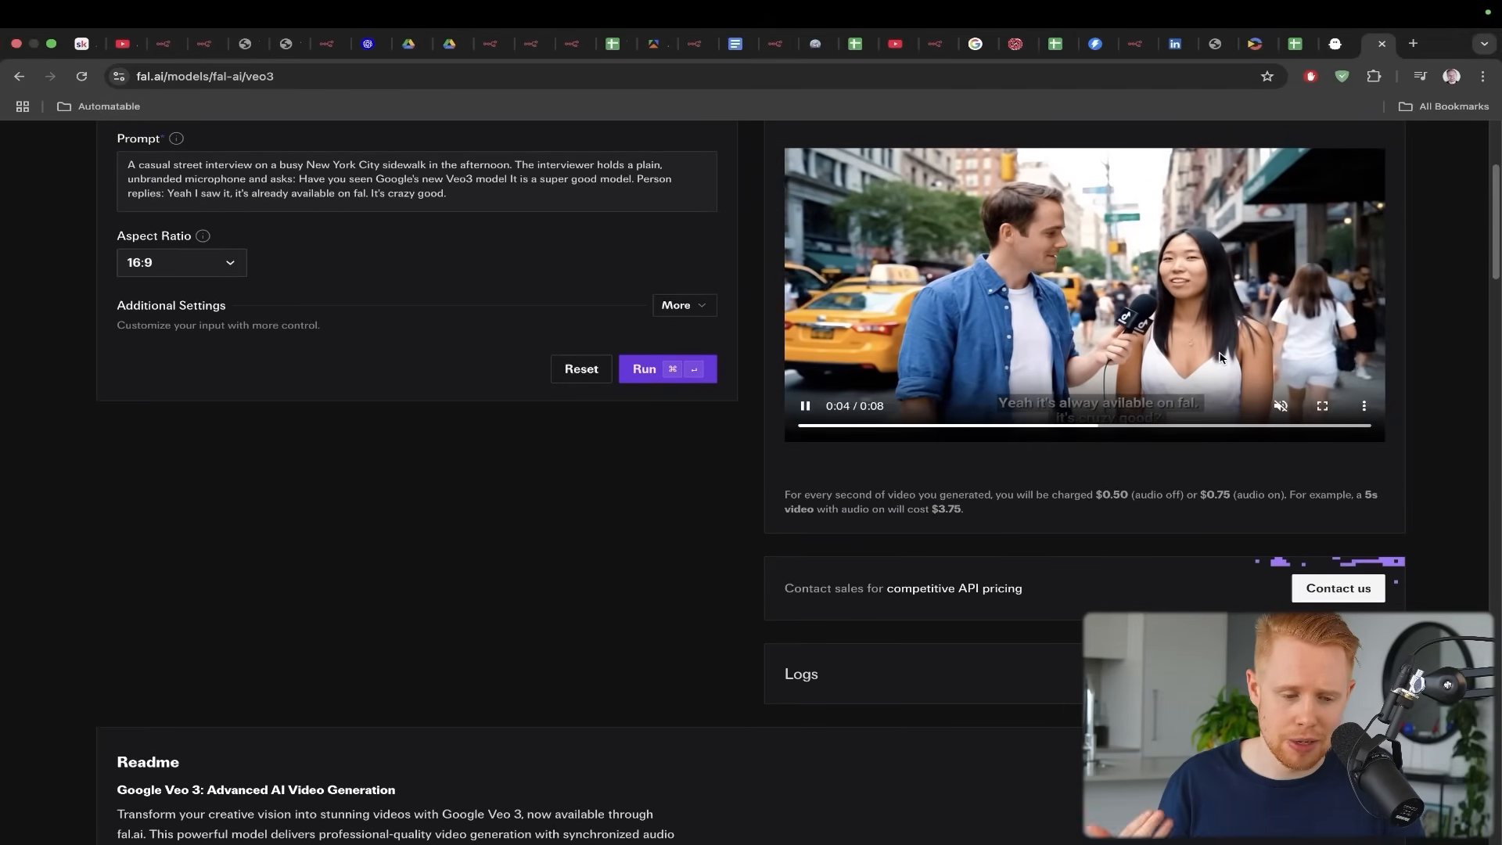
{"action": "key", "text": "super+w"}
{"action": "left_click", "coordinate": [1221, 354]}
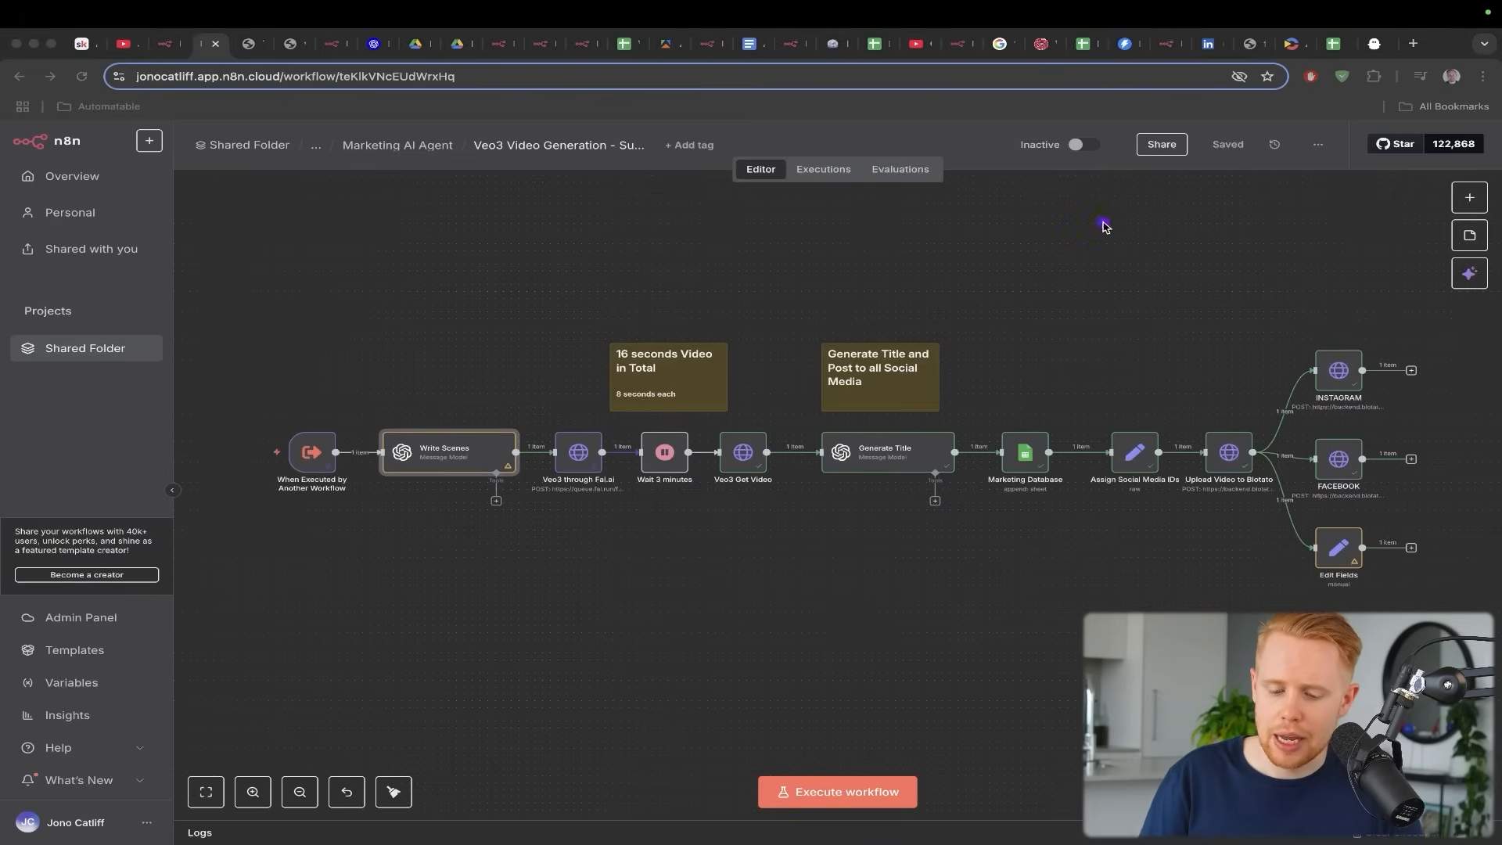
Point out the Generate Title node, view the Marketing Database [YT] spreadsheet's records, and return to the Veo3 workflow
{"action": "left_click_drag", "start_coordinate": [1093, 239], "coordinate": [899, 449]}
{"action": "key", "text": "super+shift+s"}
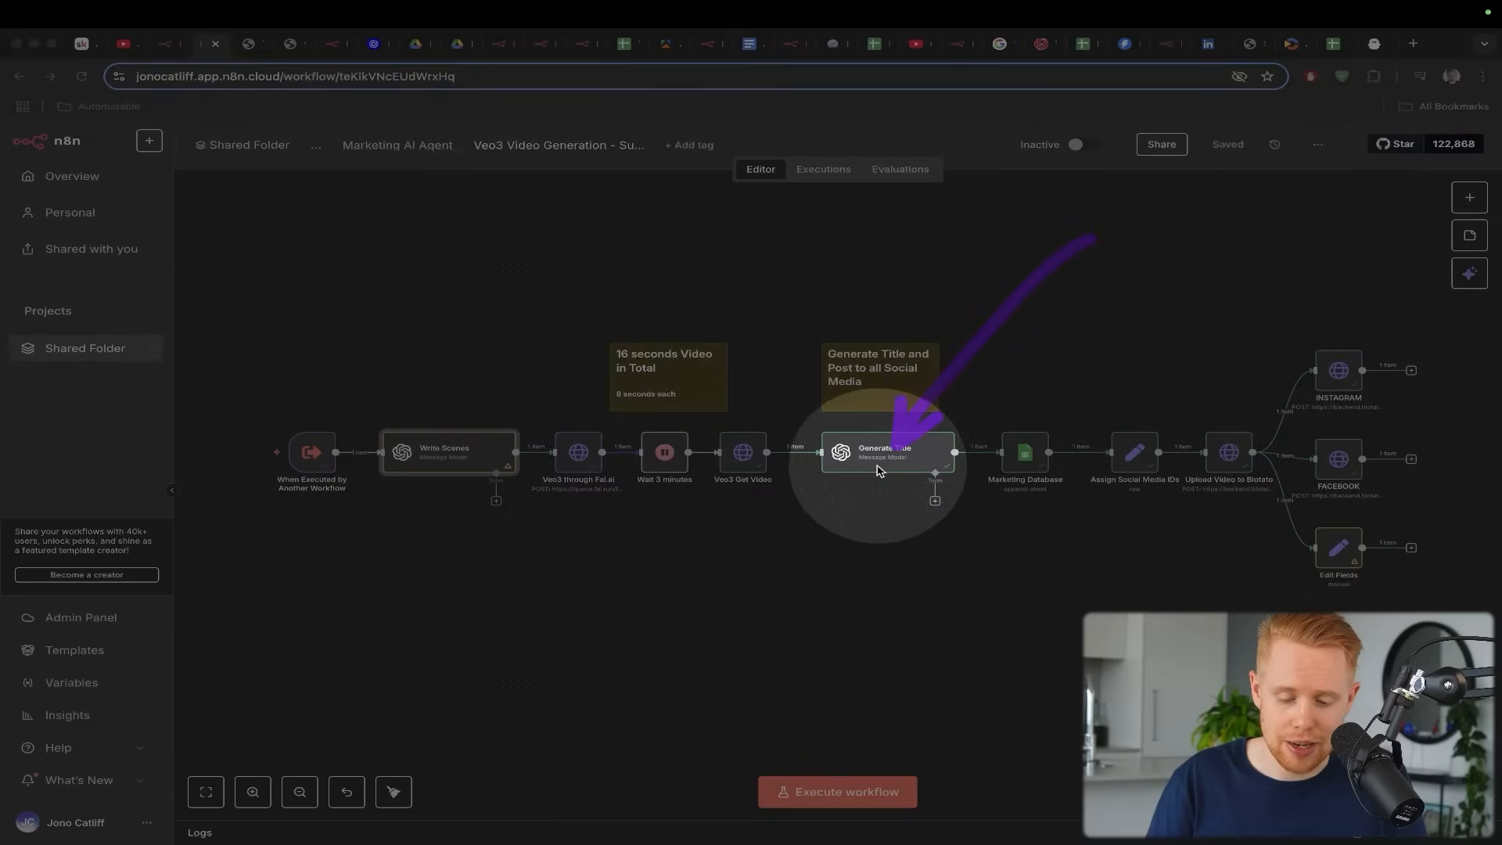
{"action": "key", "text": "Escape"}
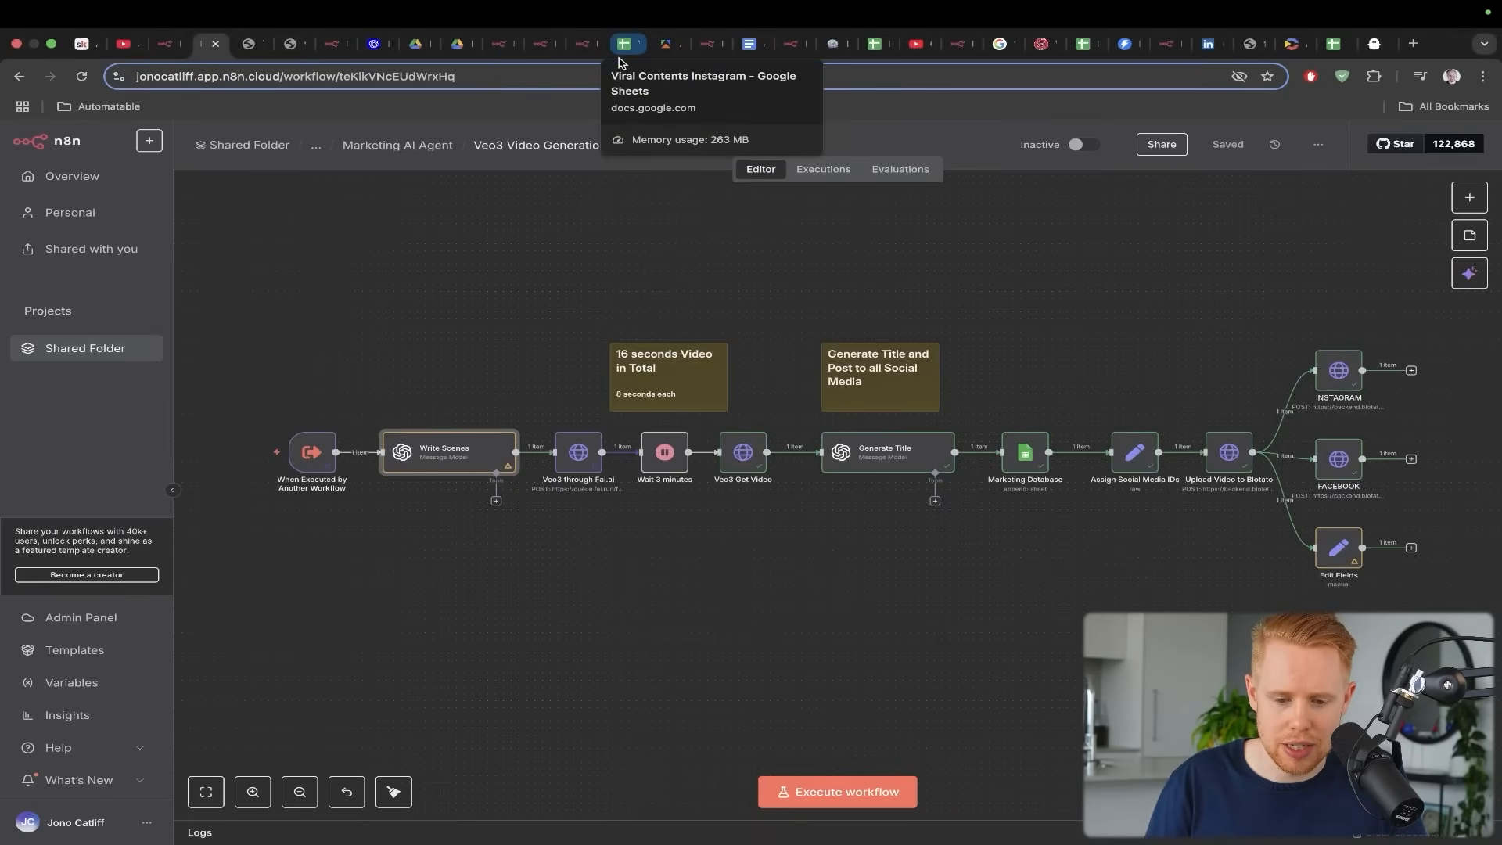
{"action": "left_click_drag", "start_coordinate": [875, 43], "coordinate": [254, 39]}
{"action": "mouse_move", "coordinate": [610, 344]}
{"action": "left_mouse_down"}
{"action": "mouse_move", "coordinate": [337, 434]}
{"action": "mouse_move", "coordinate": [231, 384]}
{"action": "left_mouse_up"}
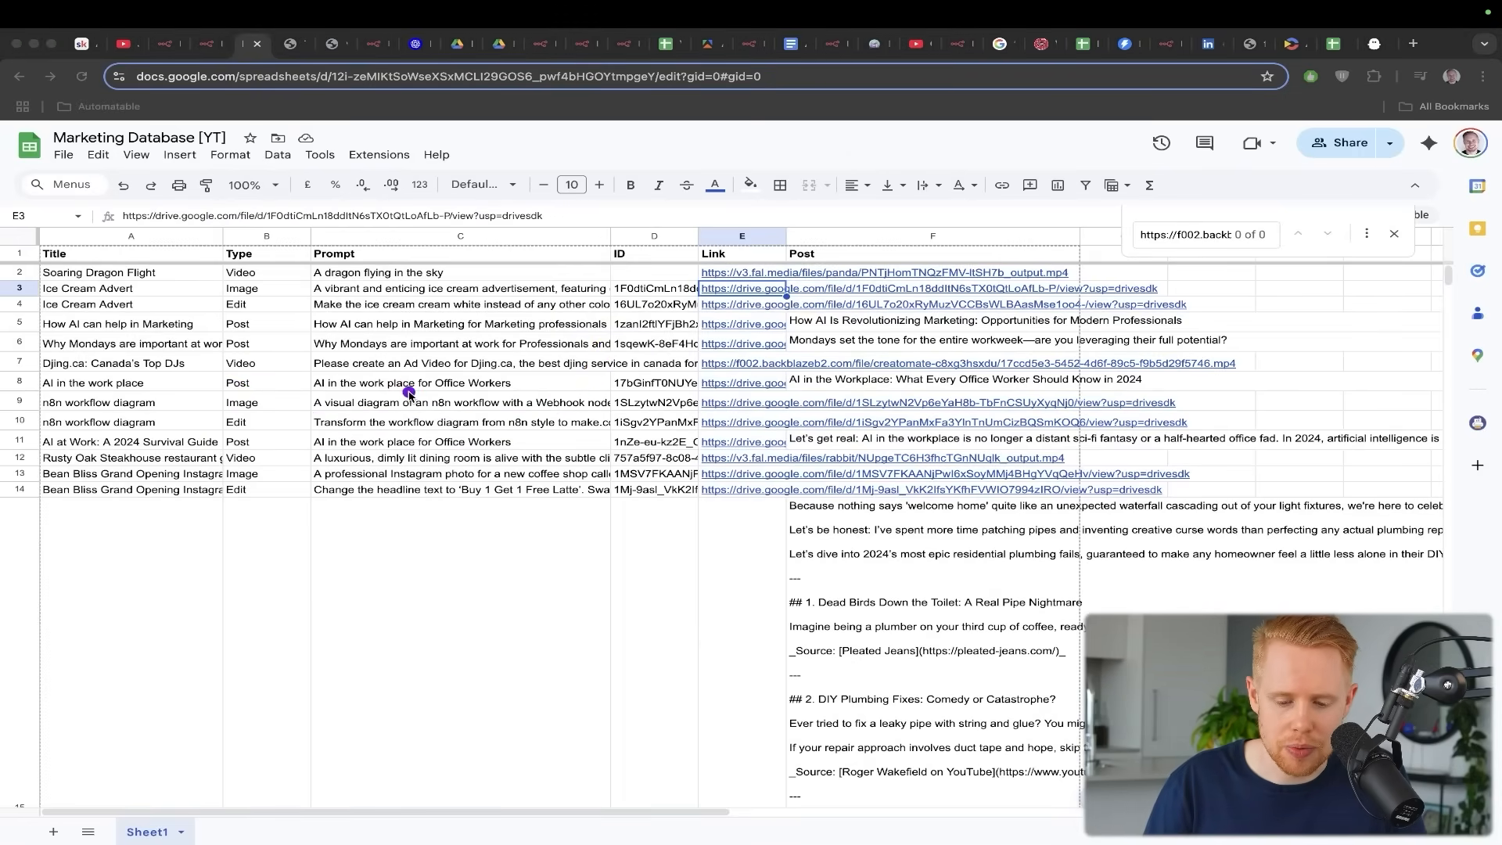
{"action": "mouse_move", "coordinate": [406, 391]}
{"action": "left_mouse_down"}
{"action": "mouse_move", "coordinate": [687, 270]}
{"action": "mouse_move", "coordinate": [716, 293]}
{"action": "left_mouse_up"}
{"action": "key", "text": "ctrl+shift+Tab"}
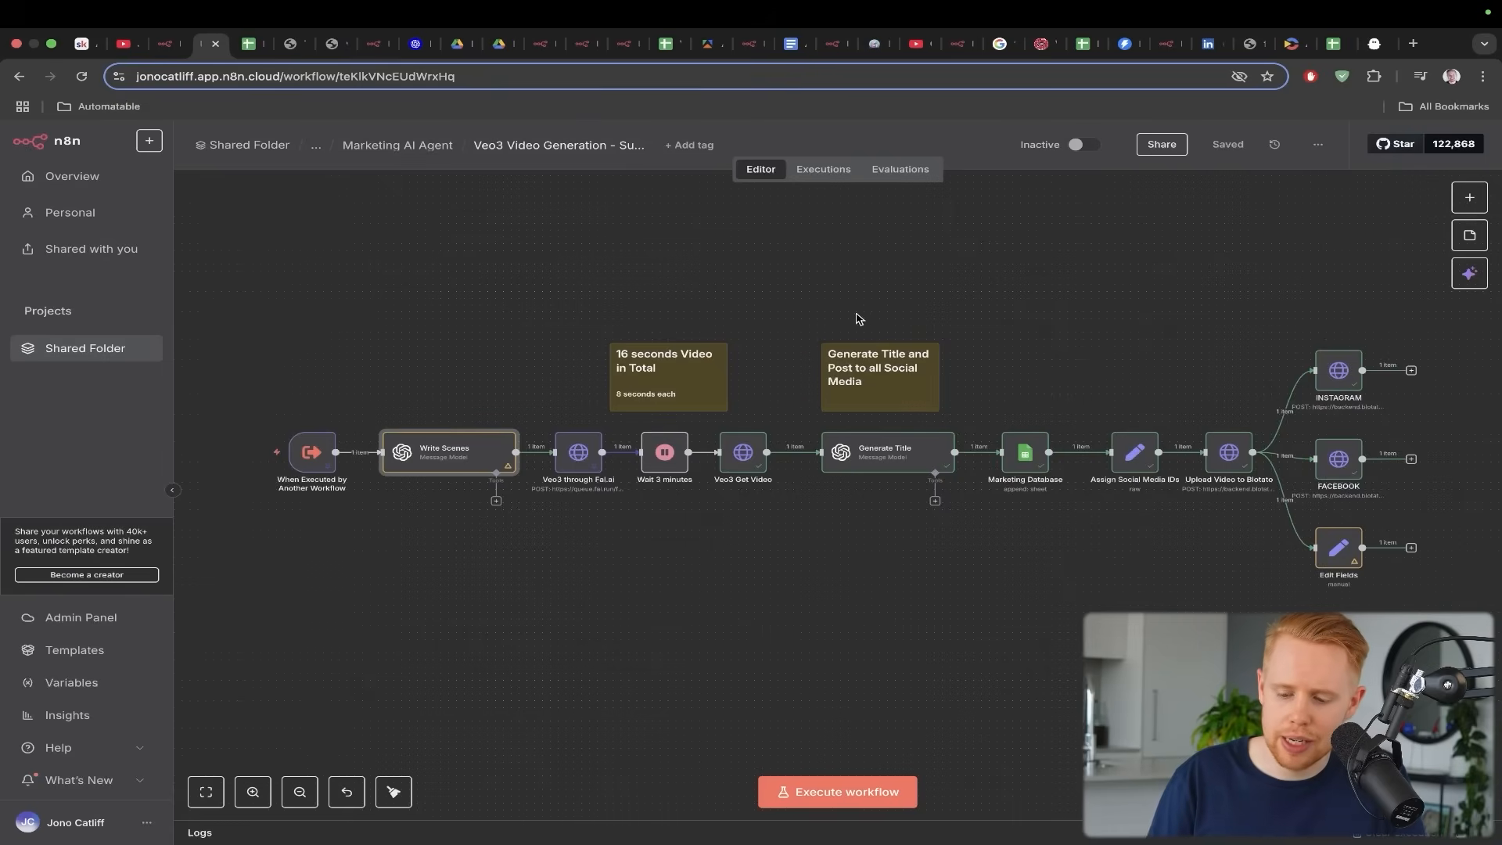
Trace the path from Generate Title to Upload Video to Blotato, and view the uploaded videos in YouTube Studio
{"action": "mouse_move", "coordinate": [961, 460]}
{"action": "left_mouse_down"}
{"action": "mouse_move", "coordinate": [1138, 422]}
{"action": "mouse_move", "coordinate": [1218, 455]}
{"action": "left_mouse_up"}
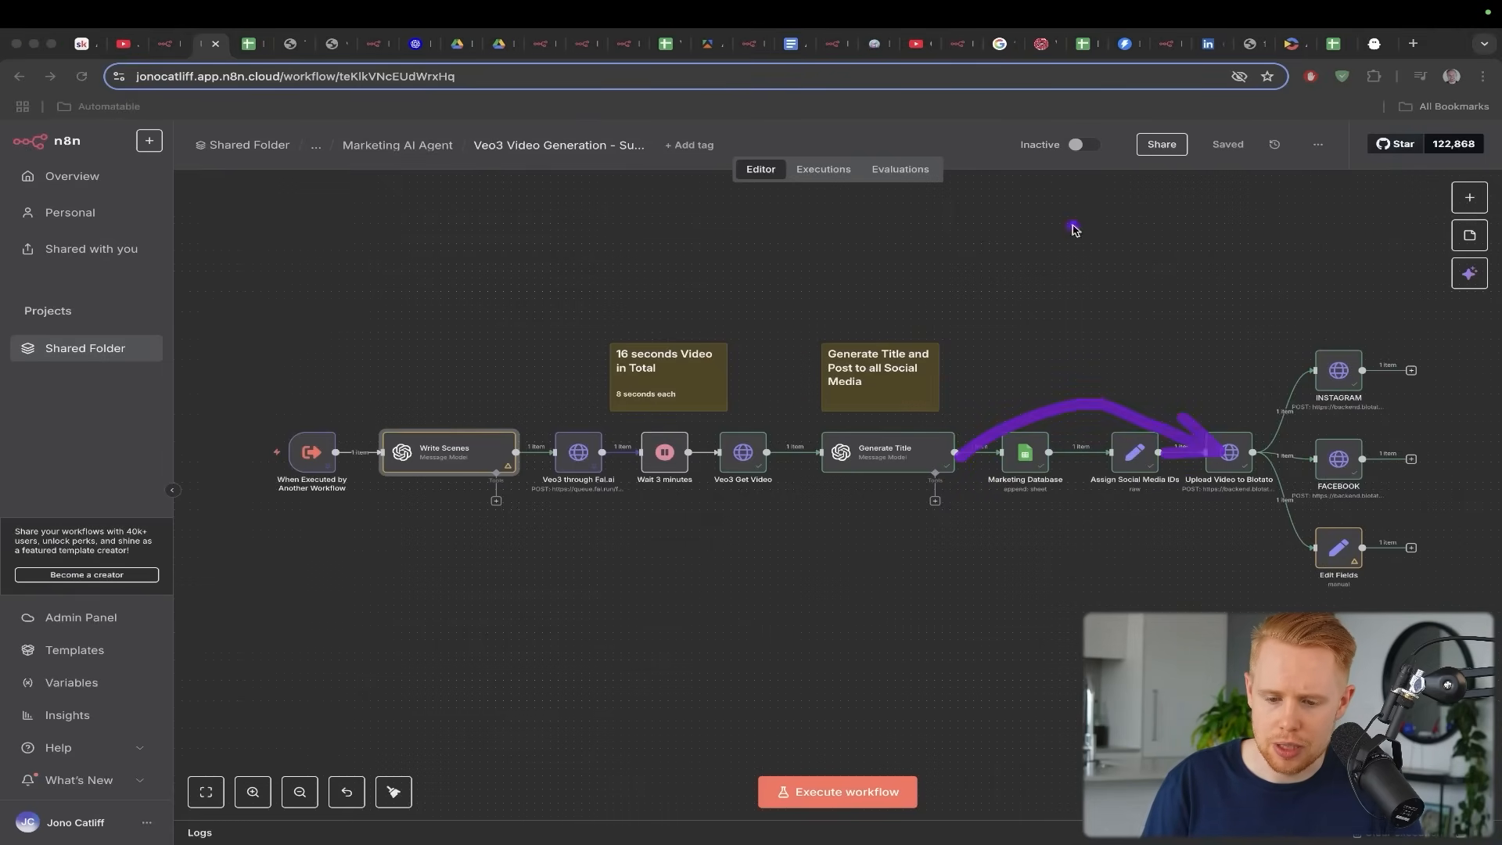
{"action": "left_click", "coordinate": [917, 43]}
{"action": "left_click_drag", "start_coordinate": [698, 226], "coordinate": [349, 374]}
{"action": "key", "text": "ctrl+s"}
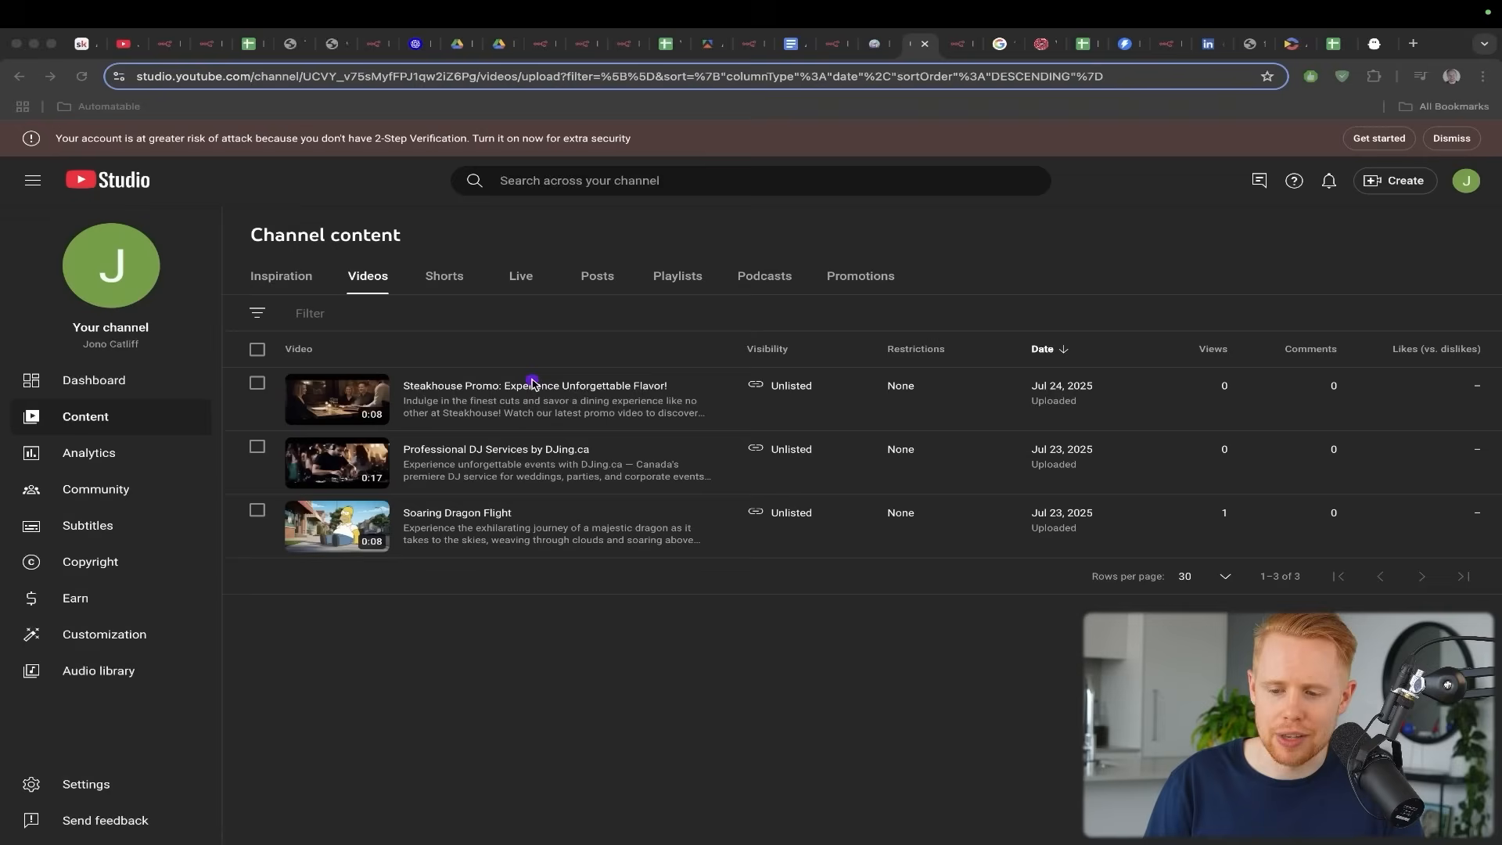
Open the Blotato website in a new tab and view its homepage
{"action": "key", "text": "super+t"}
{"action": "type", "text": "blotato"}
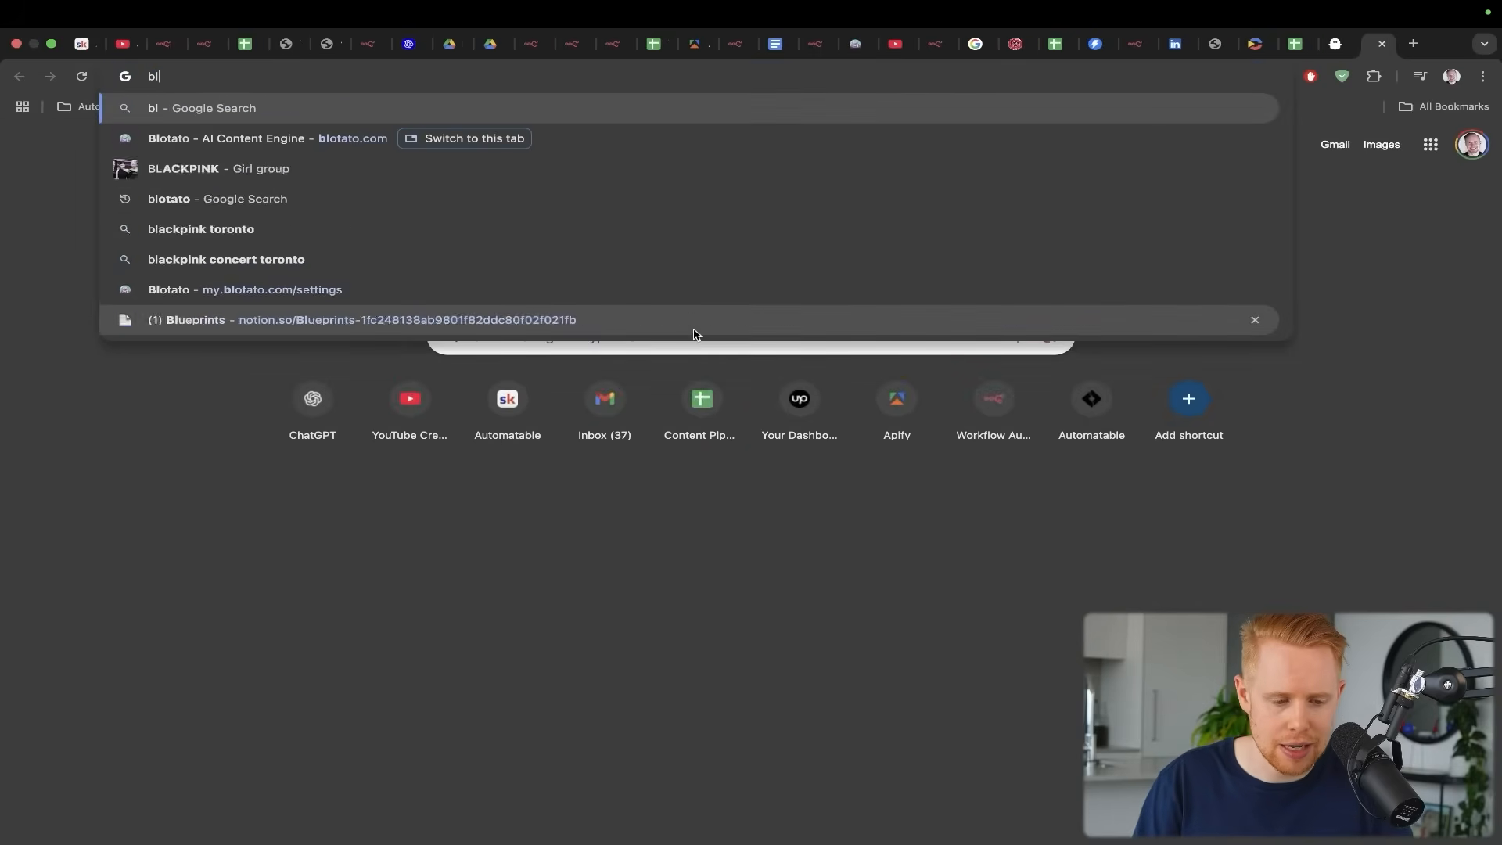
{"action": "key", "text": "Return"}
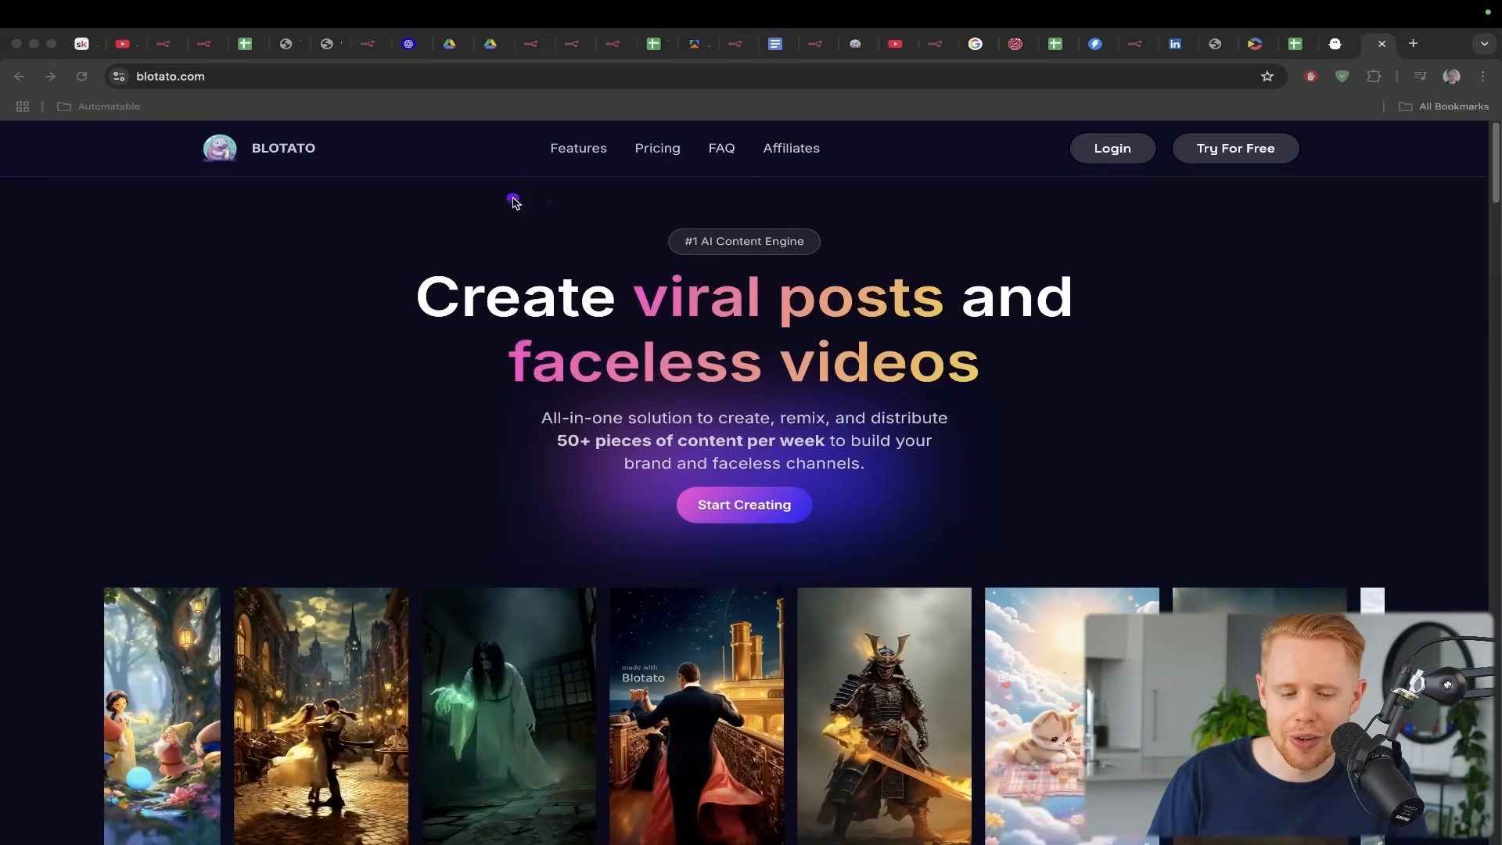
{"action": "left_click_drag", "start_coordinate": [517, 201], "coordinate": [286, 164]}
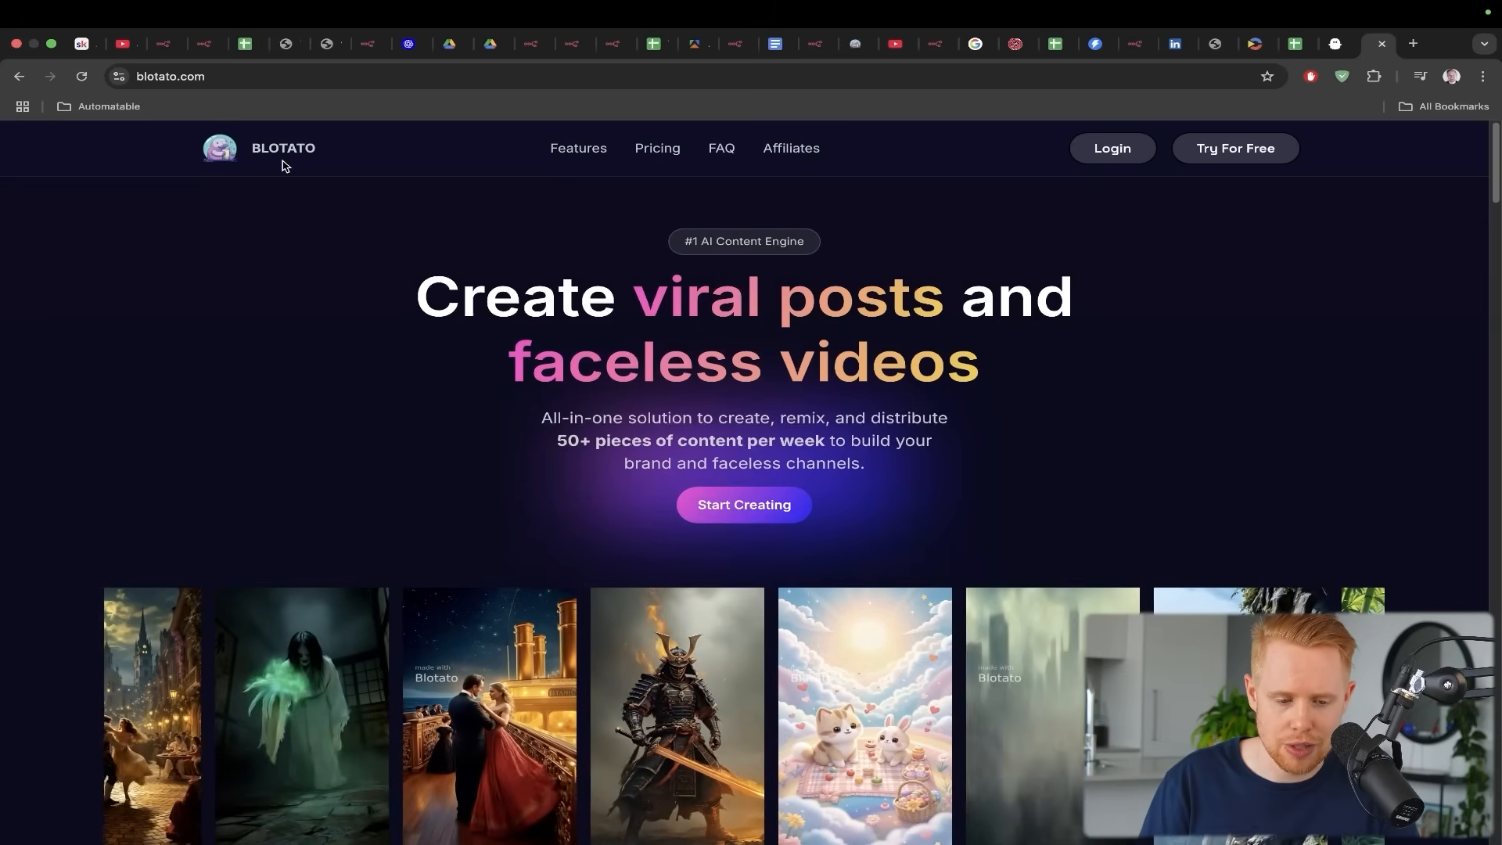
Return to the Veo3 Video Generation workflow and trace its final branches to the Instagram and Facebook posting nodes
{"action": "key", "text": "super+4"}
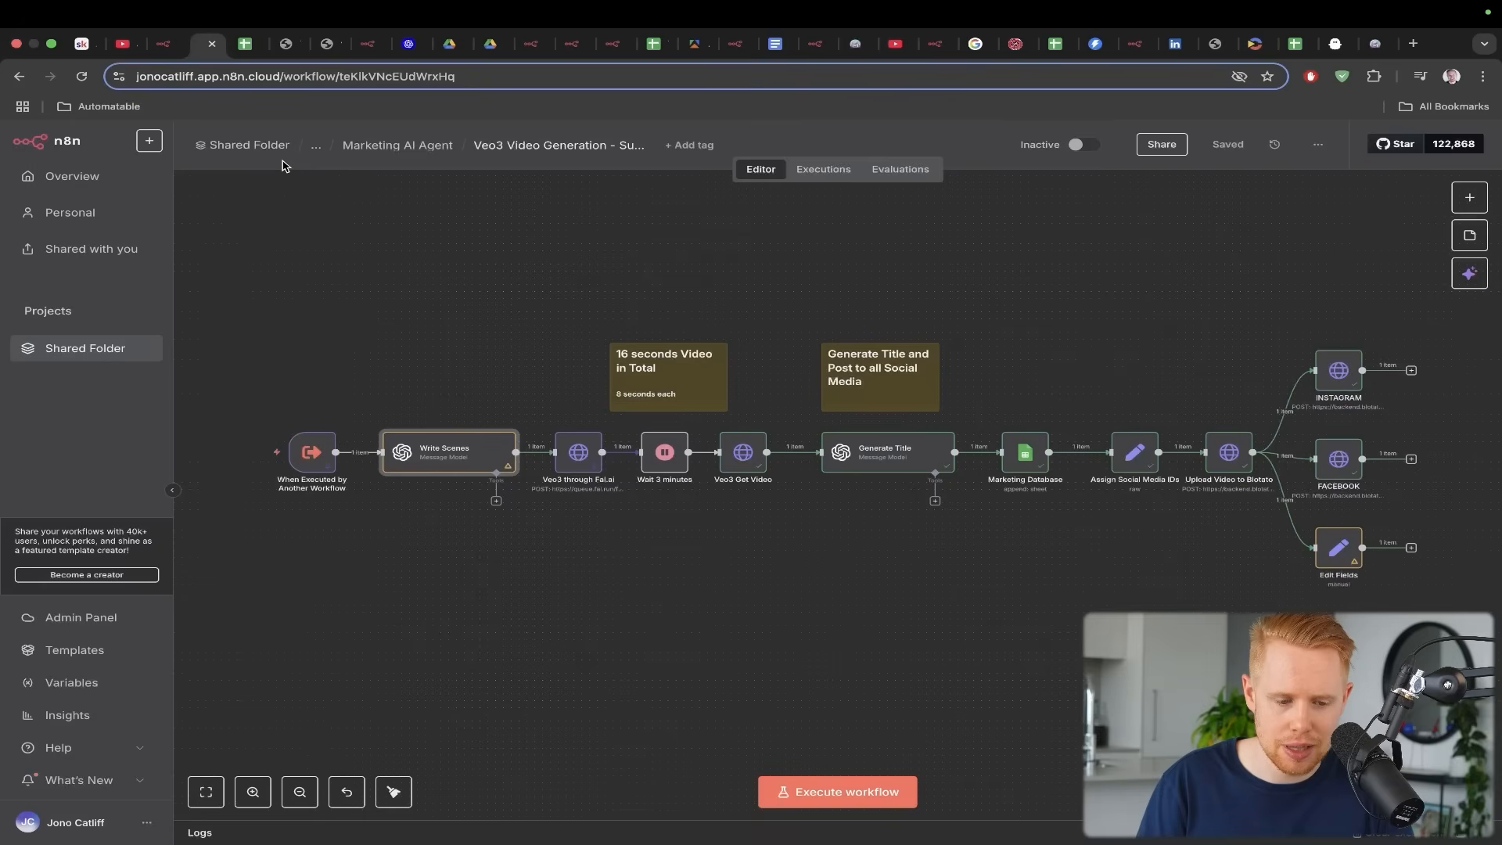
{"action": "left_click_drag", "start_coordinate": [1217, 251], "coordinate": [1330, 363]}
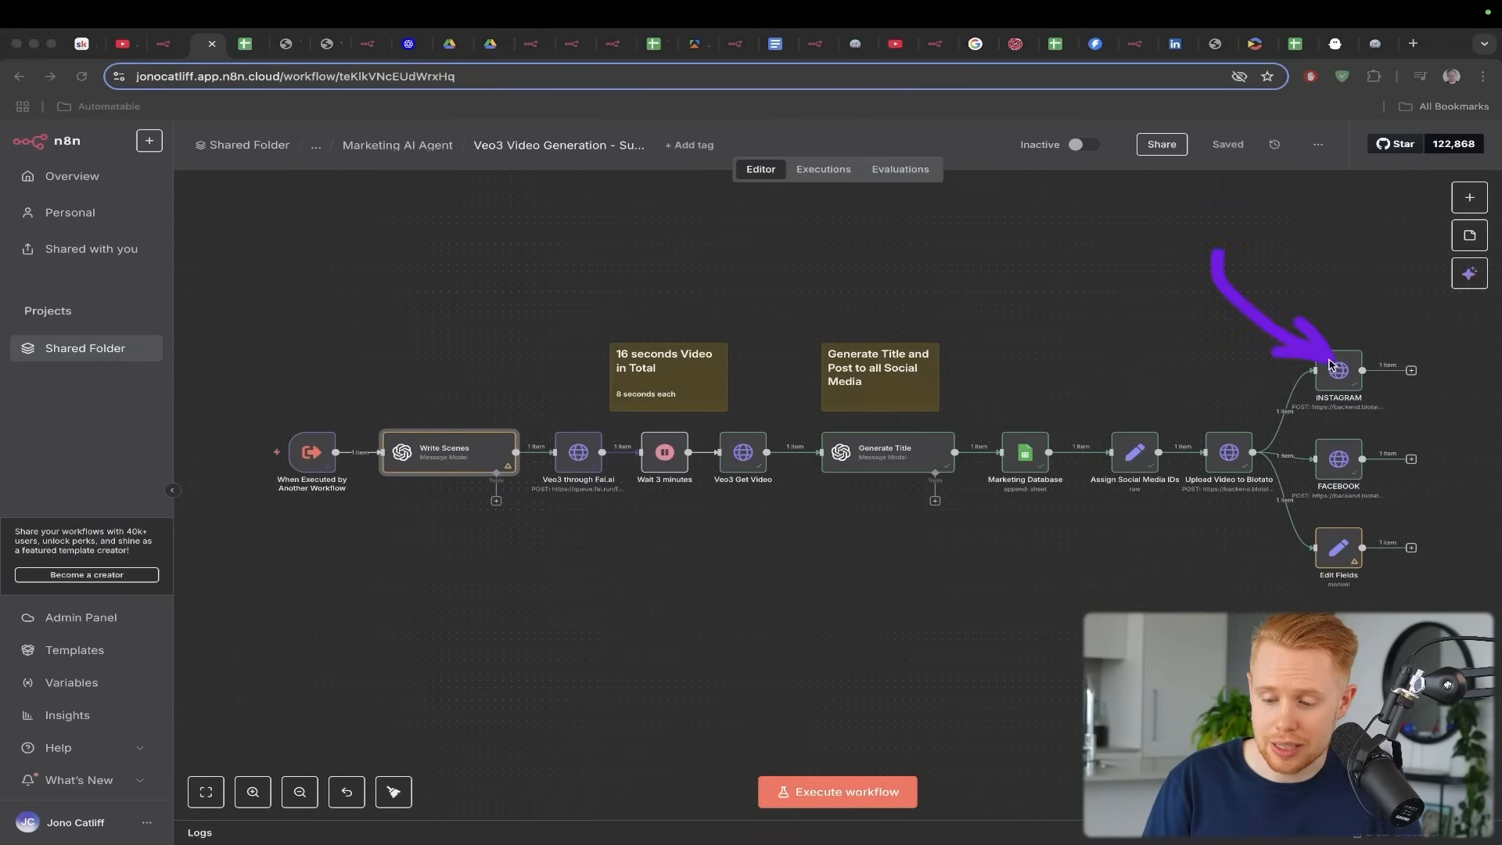
{"action": "mouse_move", "coordinate": [1200, 373]}
{"action": "left_mouse_down"}
{"action": "mouse_move", "coordinate": [1312, 455]}
{"action": "mouse_move", "coordinate": [1263, 414]}
{"action": "left_mouse_up"}
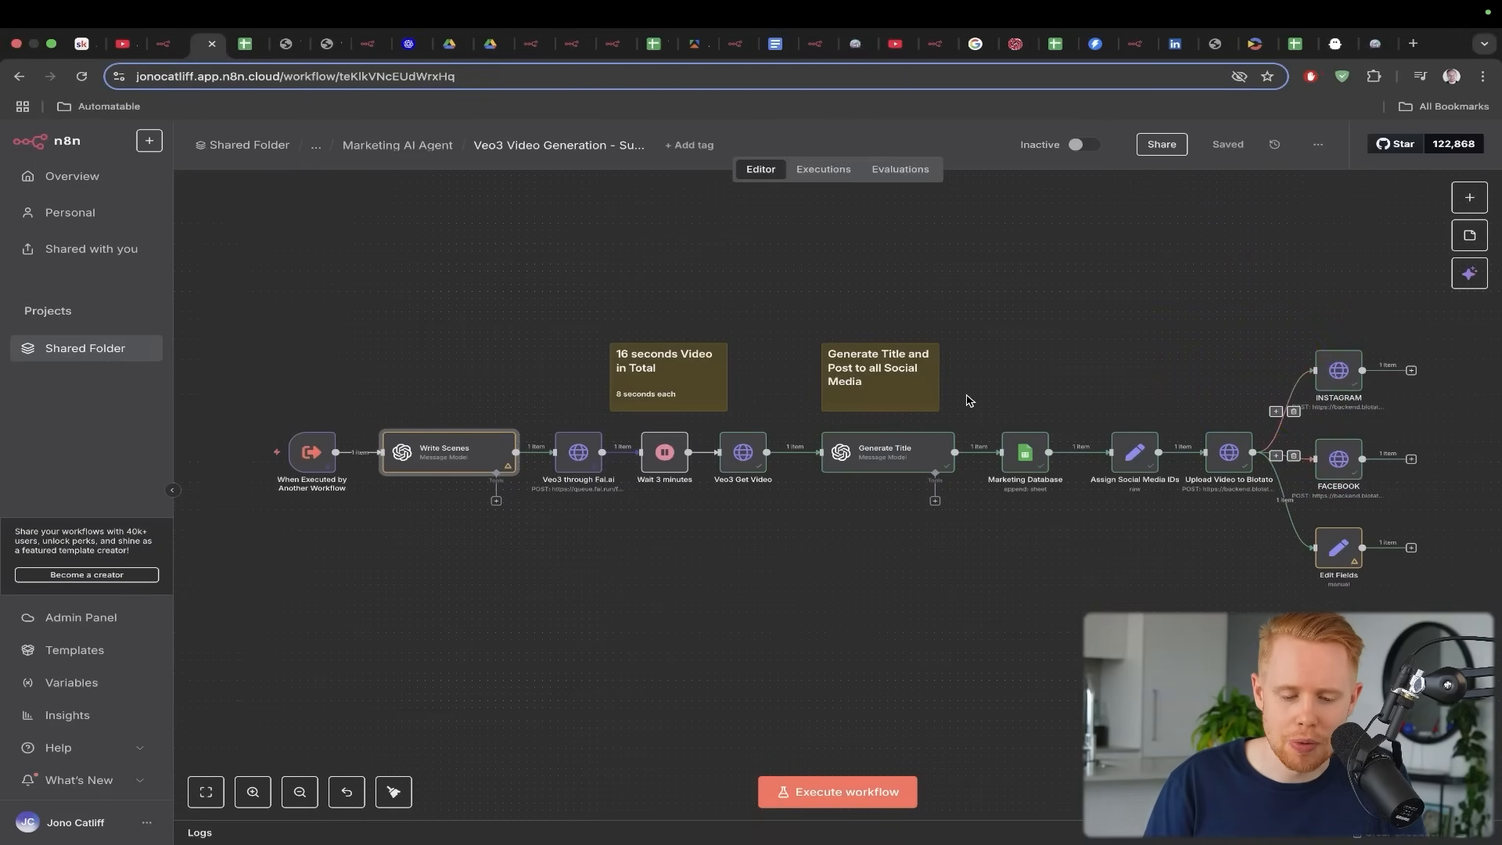
{"action": "scroll", "coordinate": [964, 401], "scroll_direction": "down", "scroll_amount": 2}
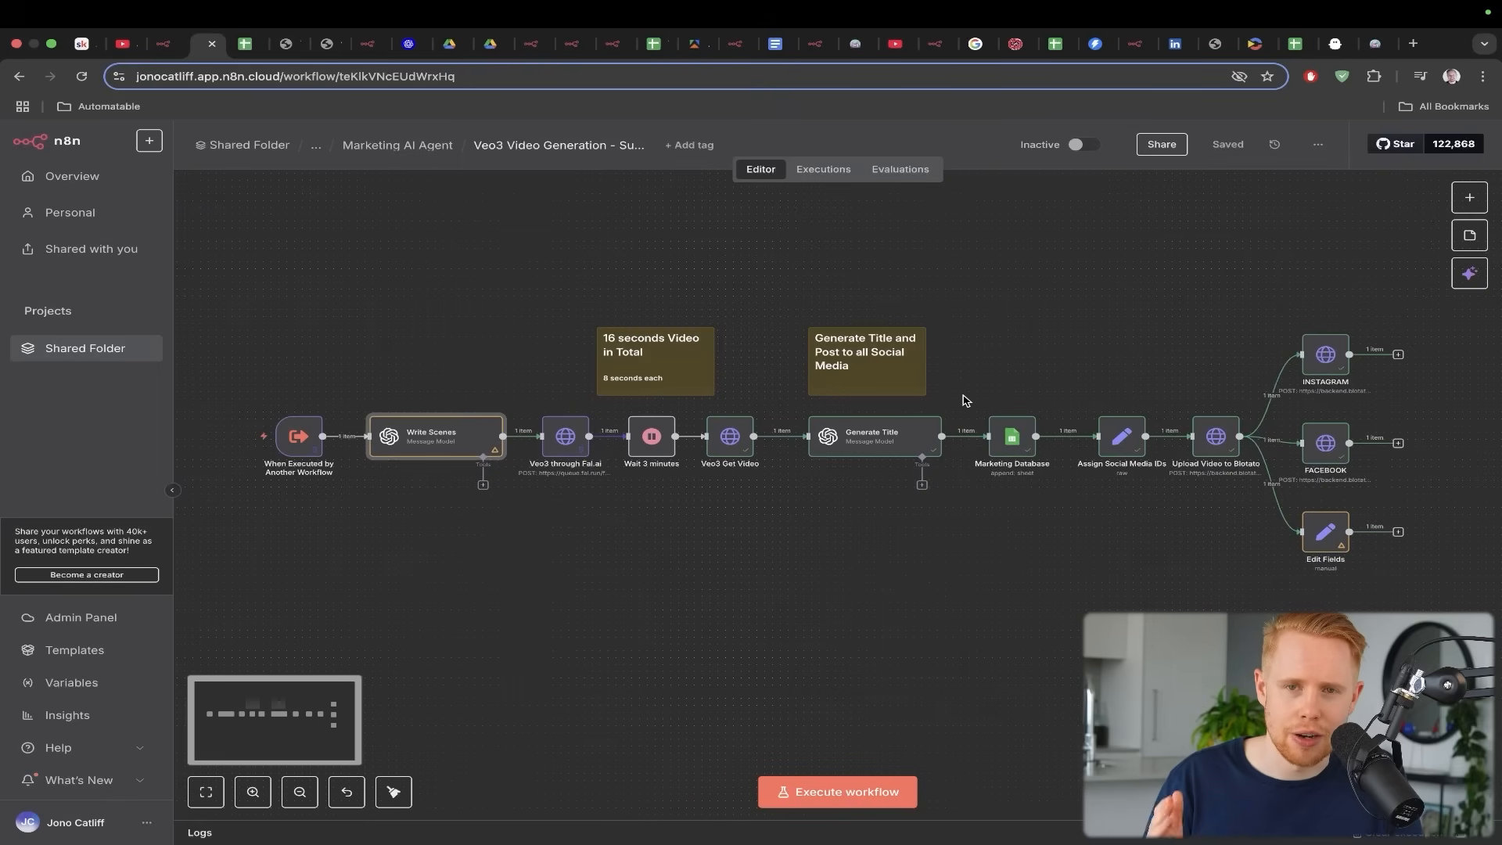
Trace the main workflow's Marketing Team Agent link to Create An Image, and view the Create an Image sub-agent workflow
{"action": "key", "text": "ctrl+Tab"}
{"action": "key", "text": "ctrl+Tab"}
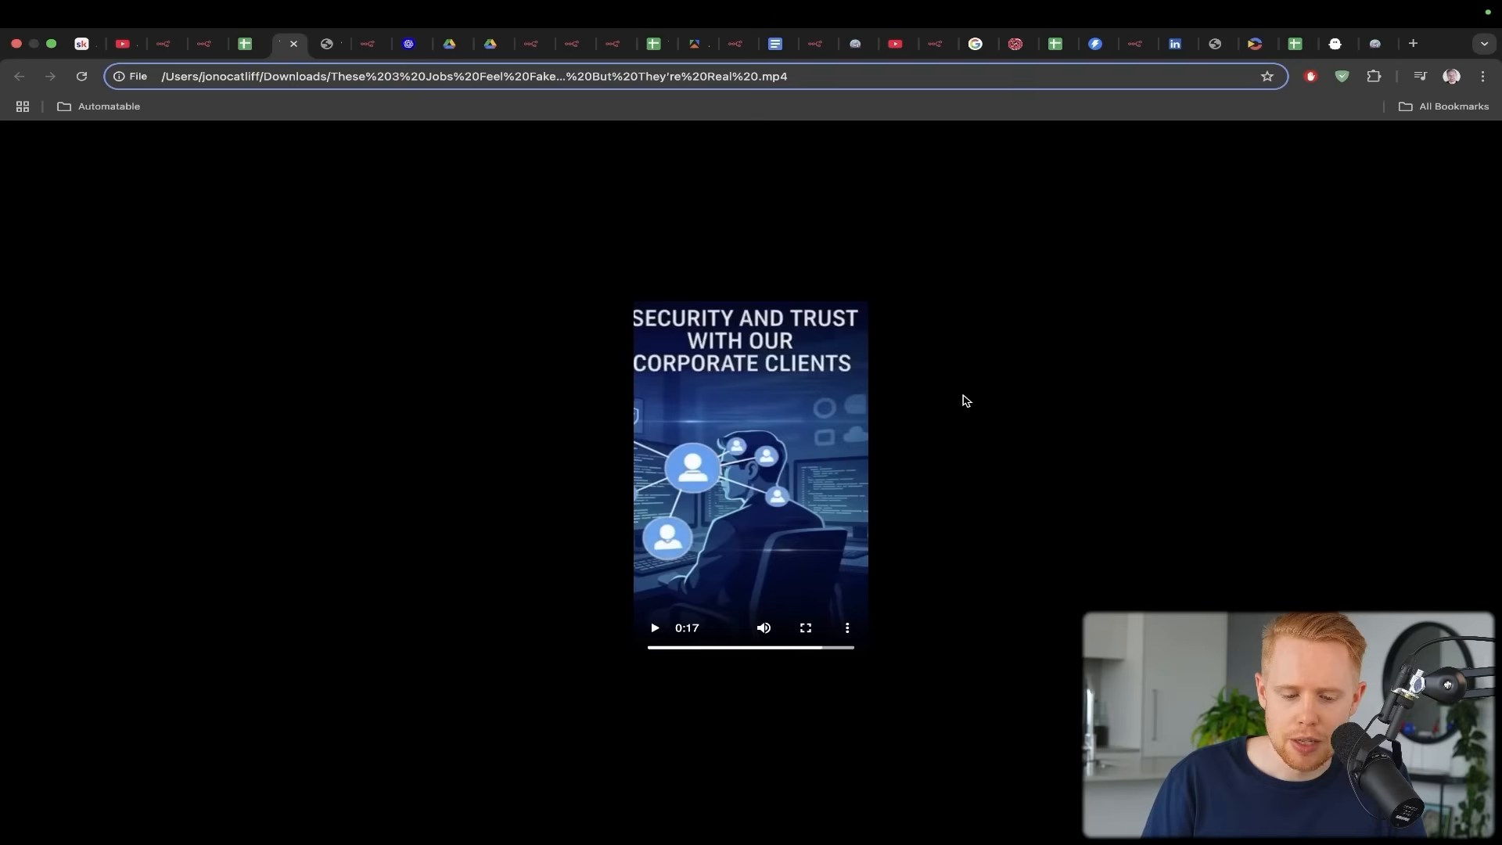
{"action": "key", "text": "ctrl+Tab"}
{"action": "key", "text": "ctrl+Tab"}
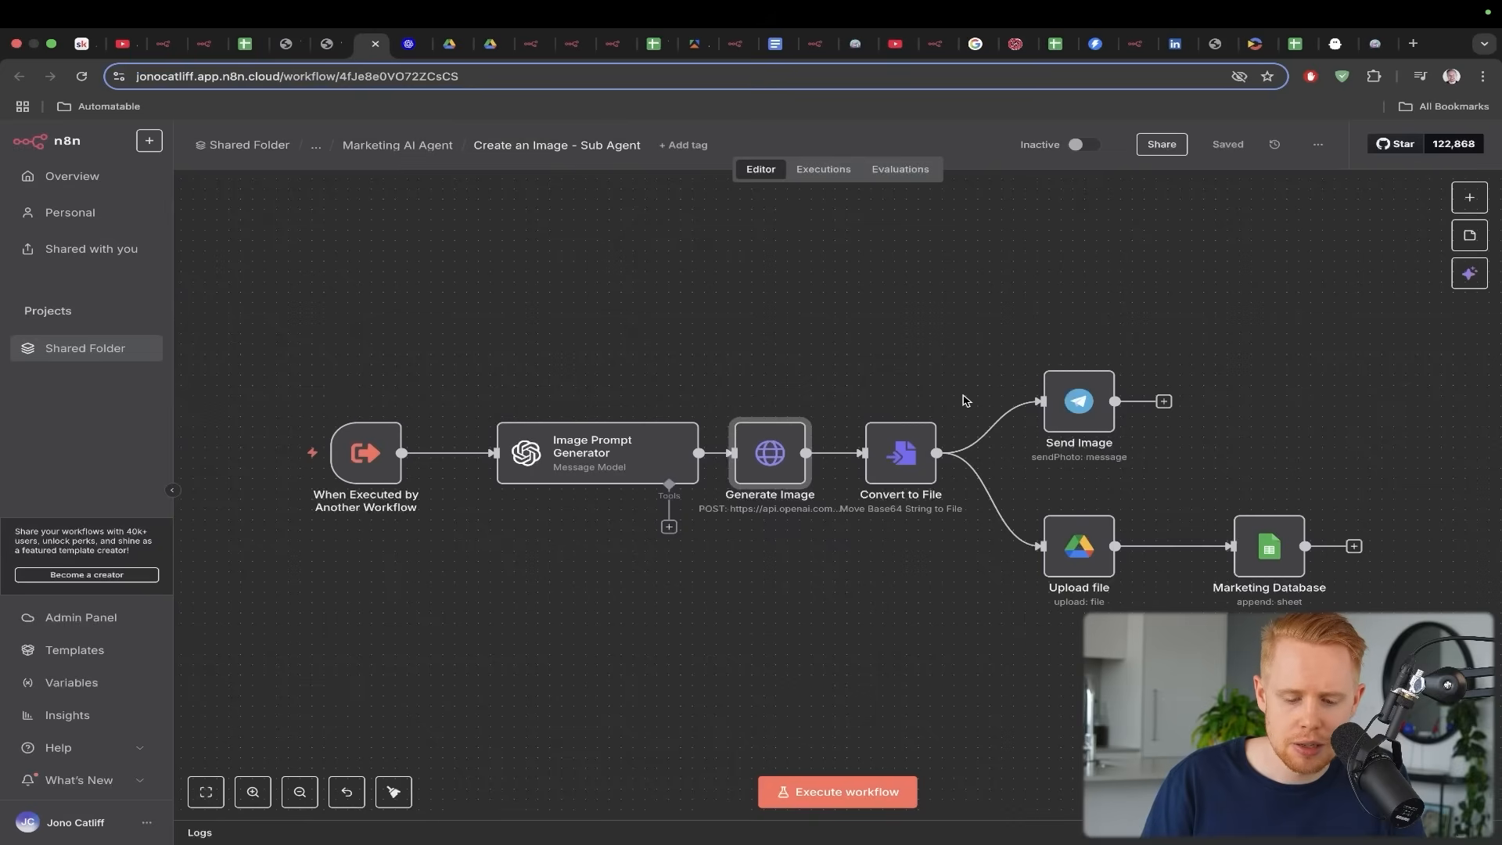
{"action": "left_click_drag", "start_coordinate": [165, 44], "coordinate": [336, 44]}
{"action": "left_click_drag", "start_coordinate": [855, 234], "coordinate": [597, 446]}
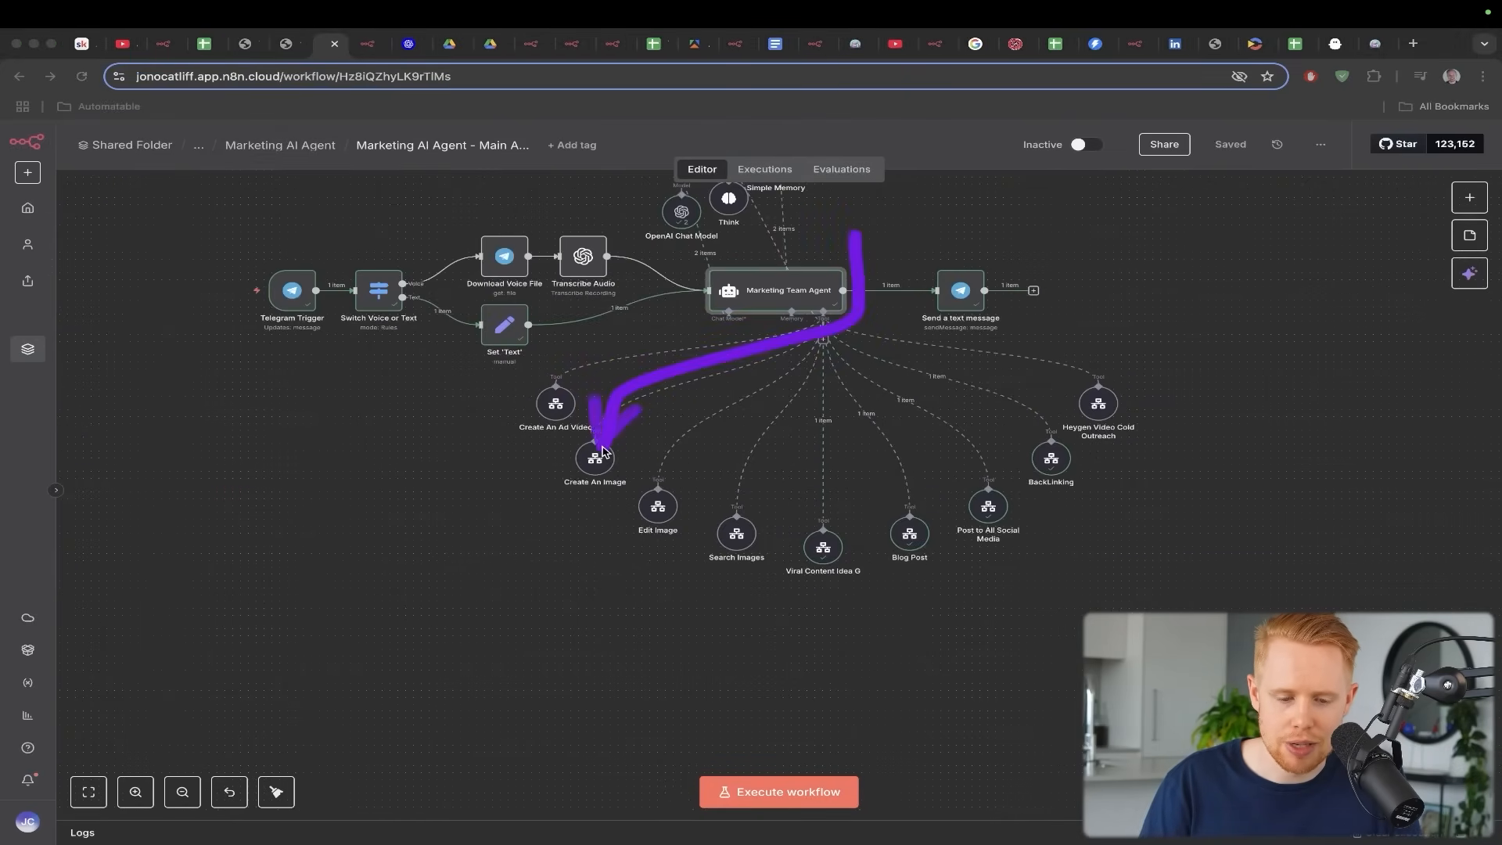
{"action": "key", "text": "ctrl+Tab"}
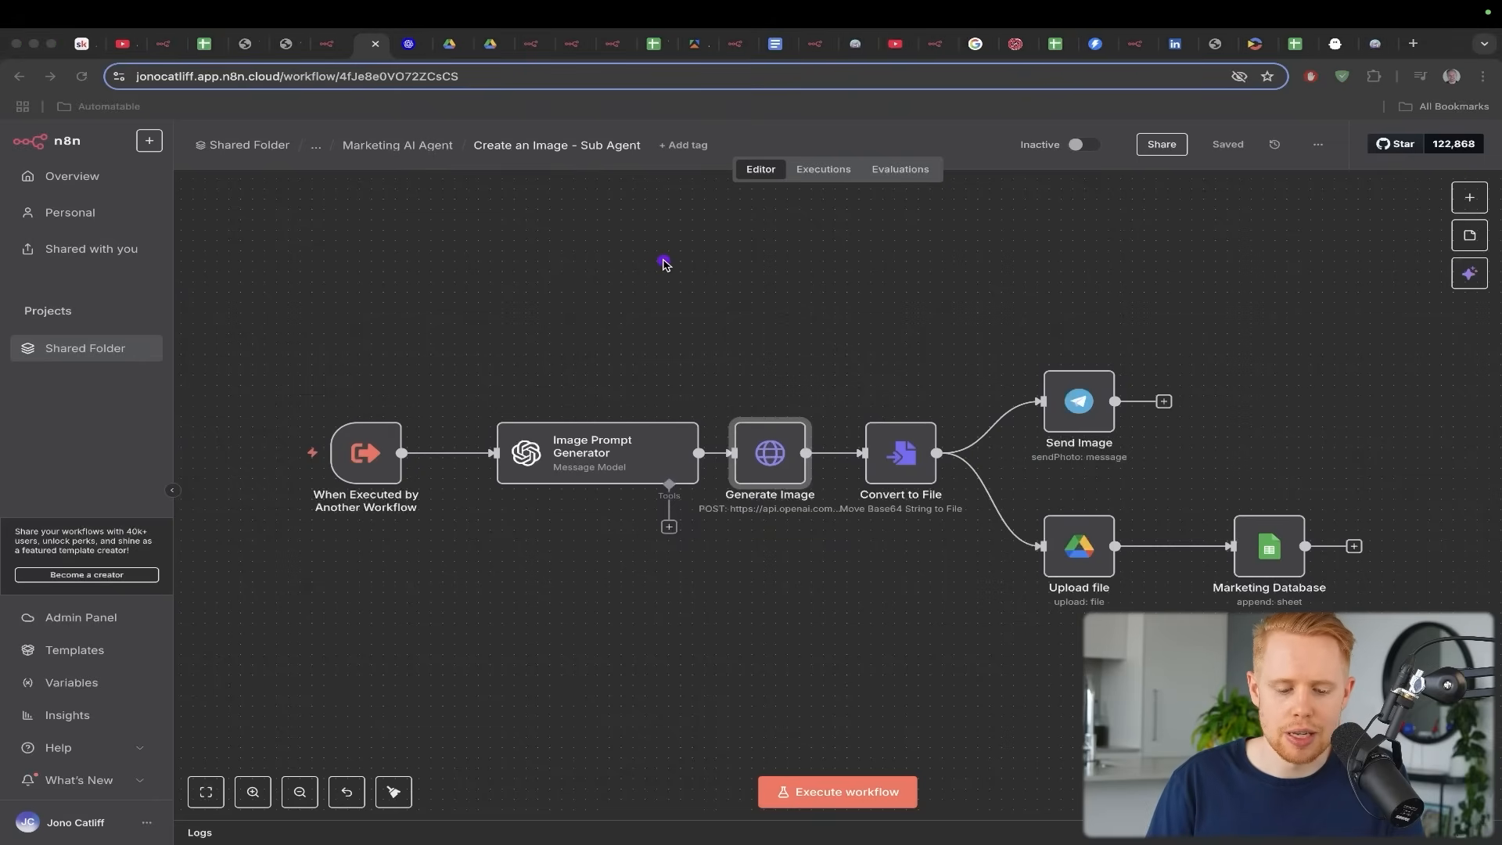
Point out the Image Prompt Generator and the Generate Image request node in the Create an Image workflow
{"action": "mouse_move", "coordinate": [664, 260]}
{"action": "left_mouse_down"}
{"action": "mouse_move", "coordinate": [596, 345]}
{"action": "mouse_move", "coordinate": [572, 436]}
{"action": "left_mouse_up"}
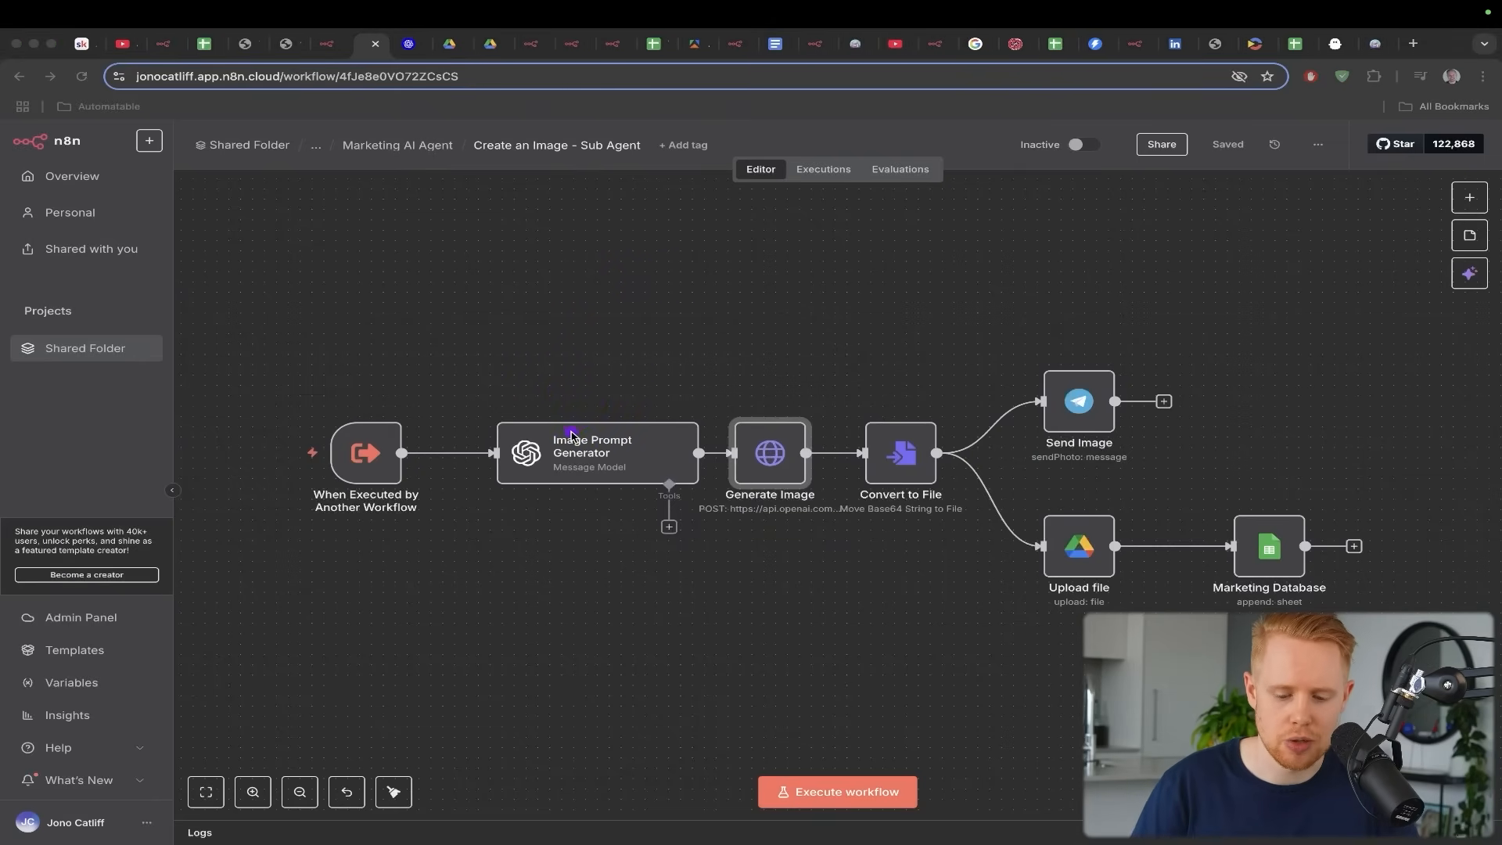
{"action": "left_click", "coordinate": [576, 440]}
{"action": "left_click_drag", "start_coordinate": [680, 288], "coordinate": [747, 421]}
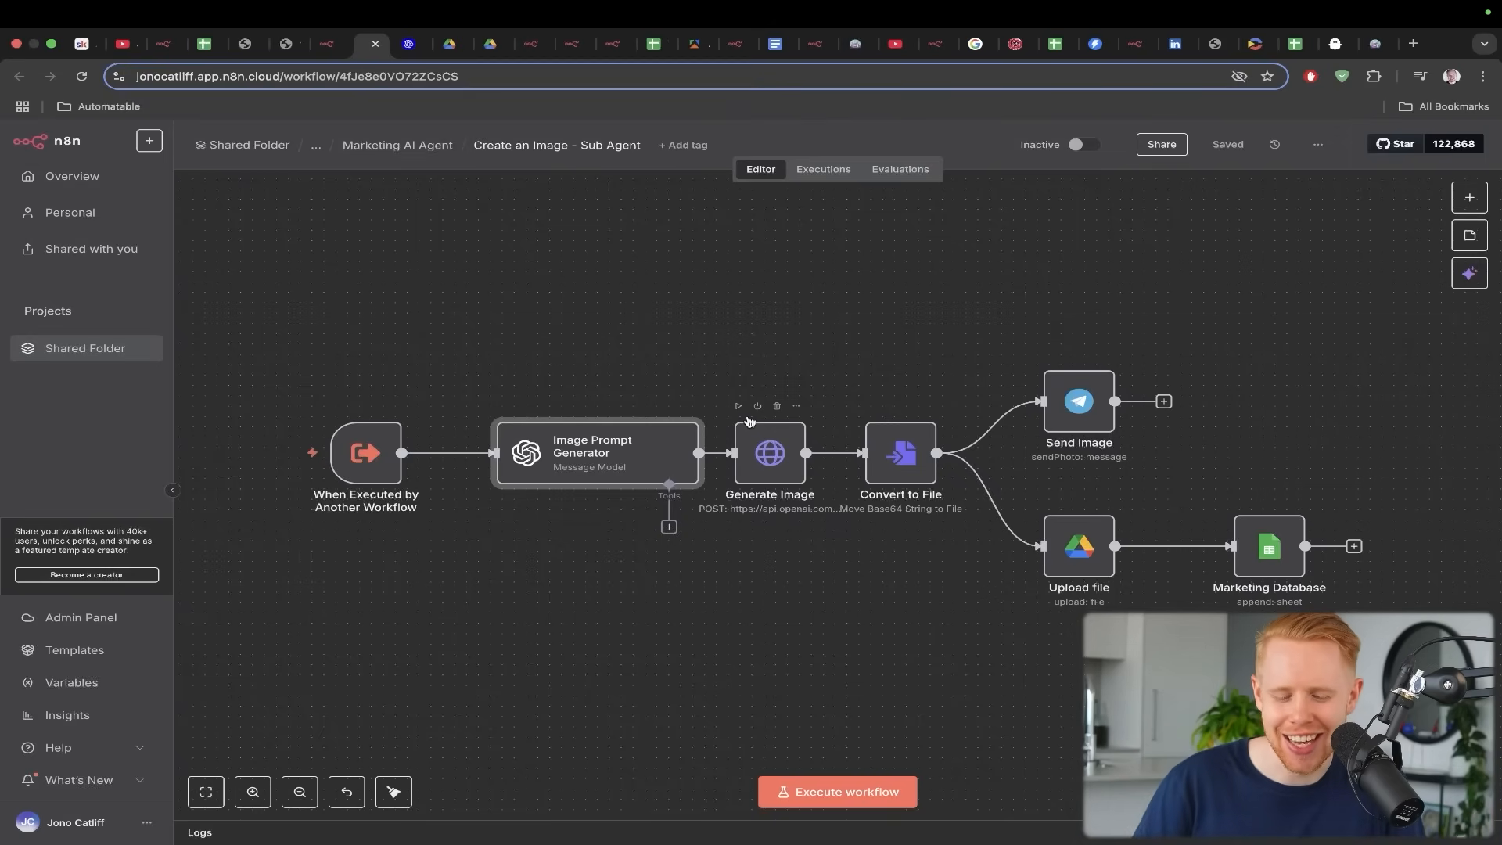
{"action": "key", "text": "ctrl+shift+Tab"}
{"action": "left_click_drag", "start_coordinate": [834, 264], "coordinate": [766, 433]}
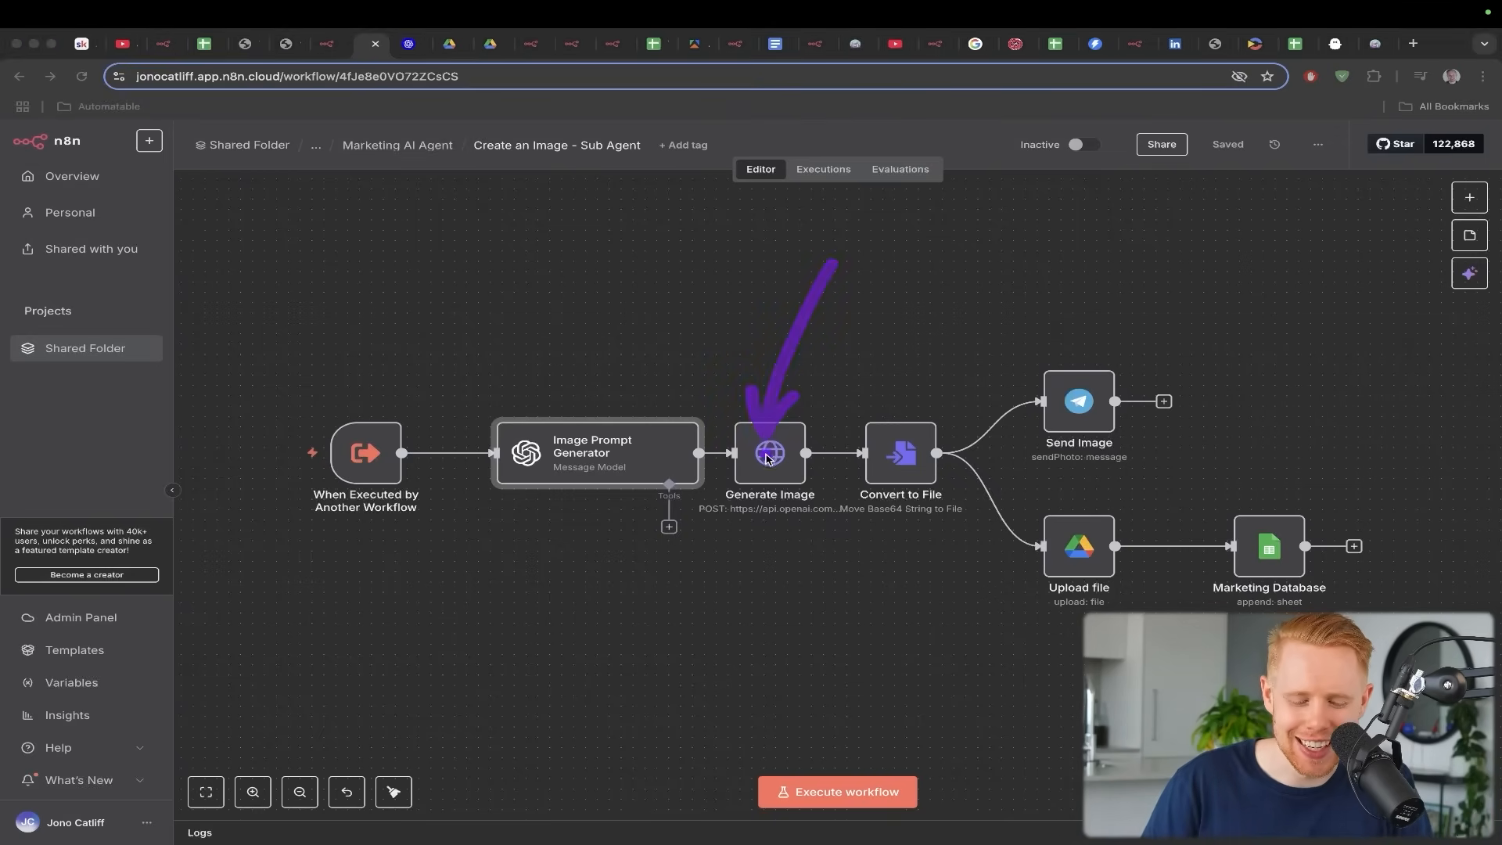
{"action": "key", "text": "ctrl+alt+s"}
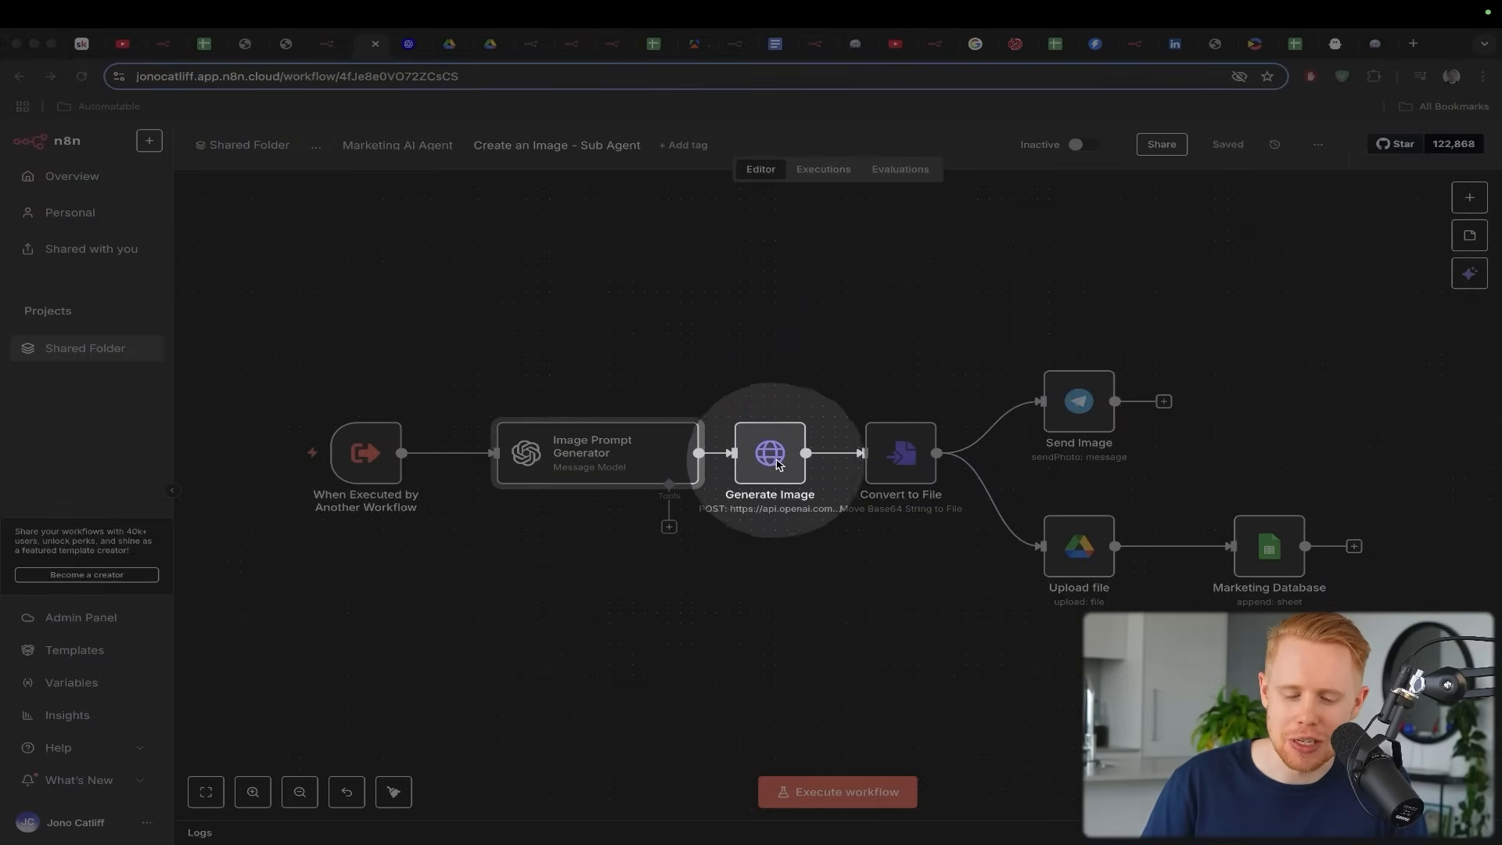
{"action": "key", "text": "Escape"}
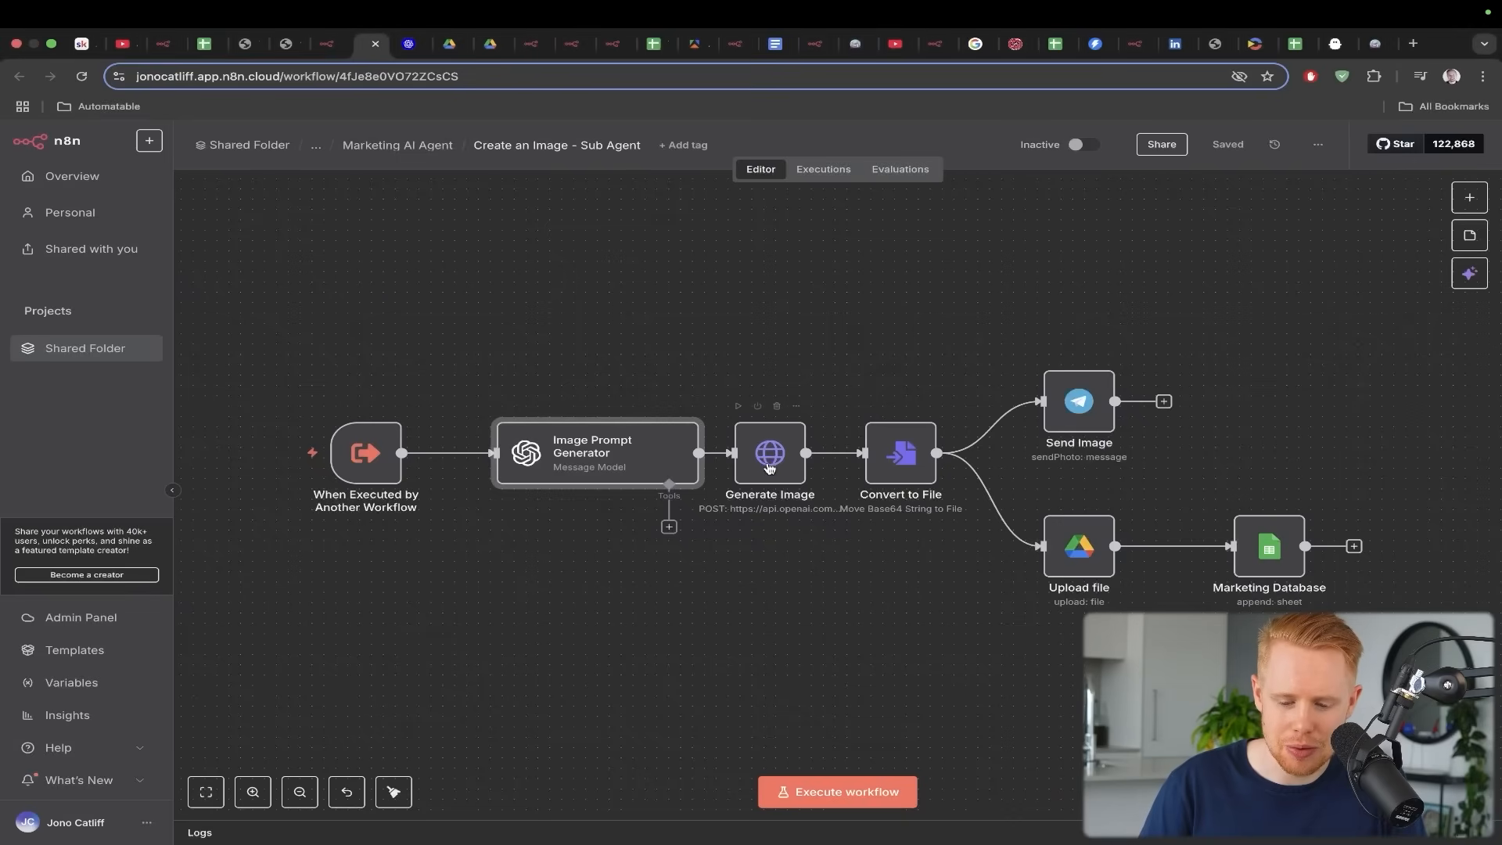
View OpenAI's gallery of sample generated images, and close it to reveal the Image generation guide
{"action": "key", "text": "ctrl+Tab"}
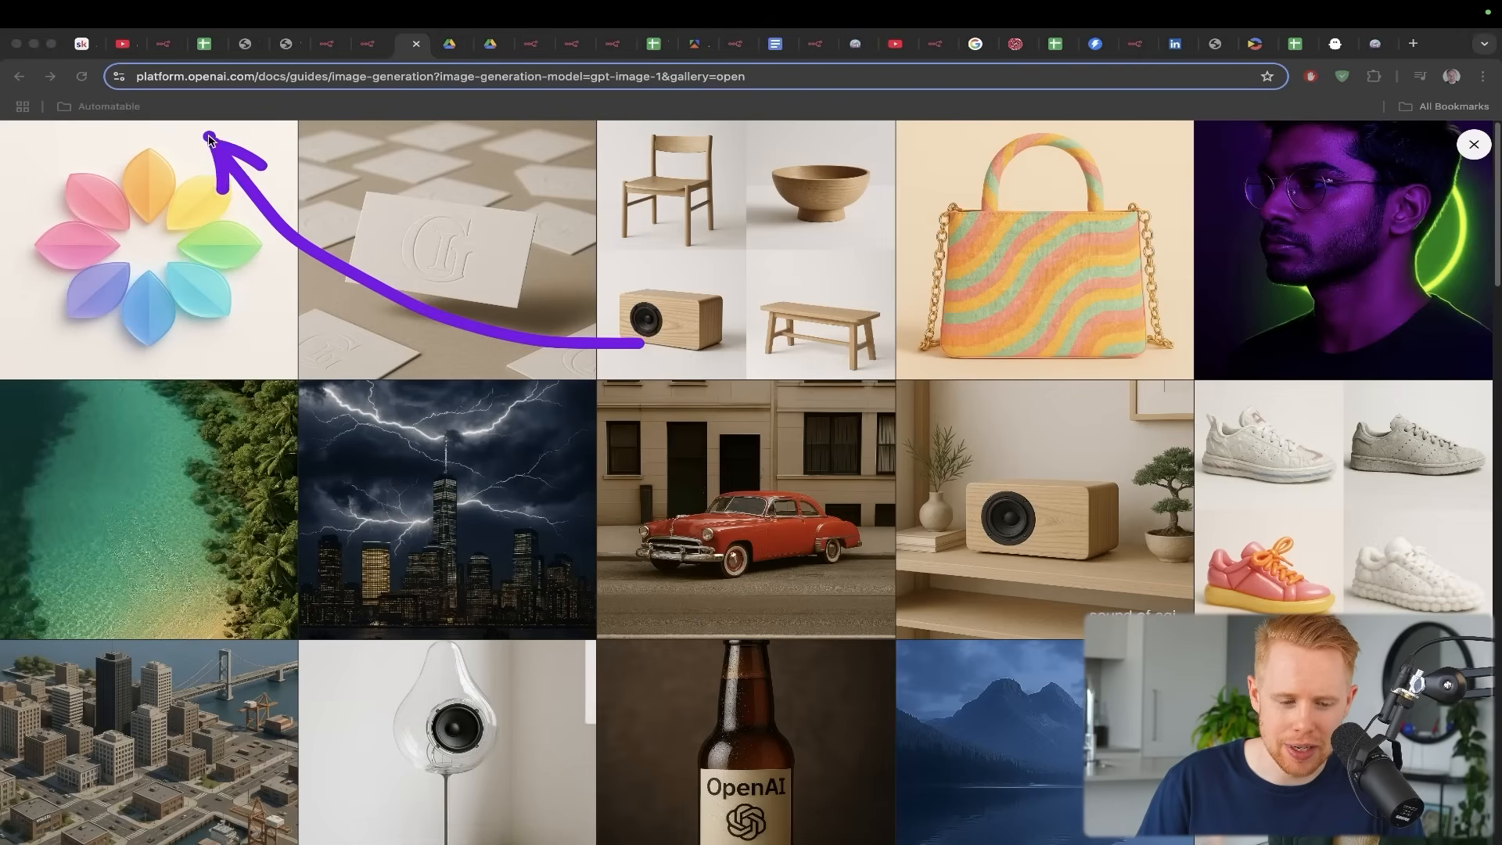
{"action": "scroll", "coordinate": [686, 335], "scroll_direction": "down", "scroll_amount": 10}
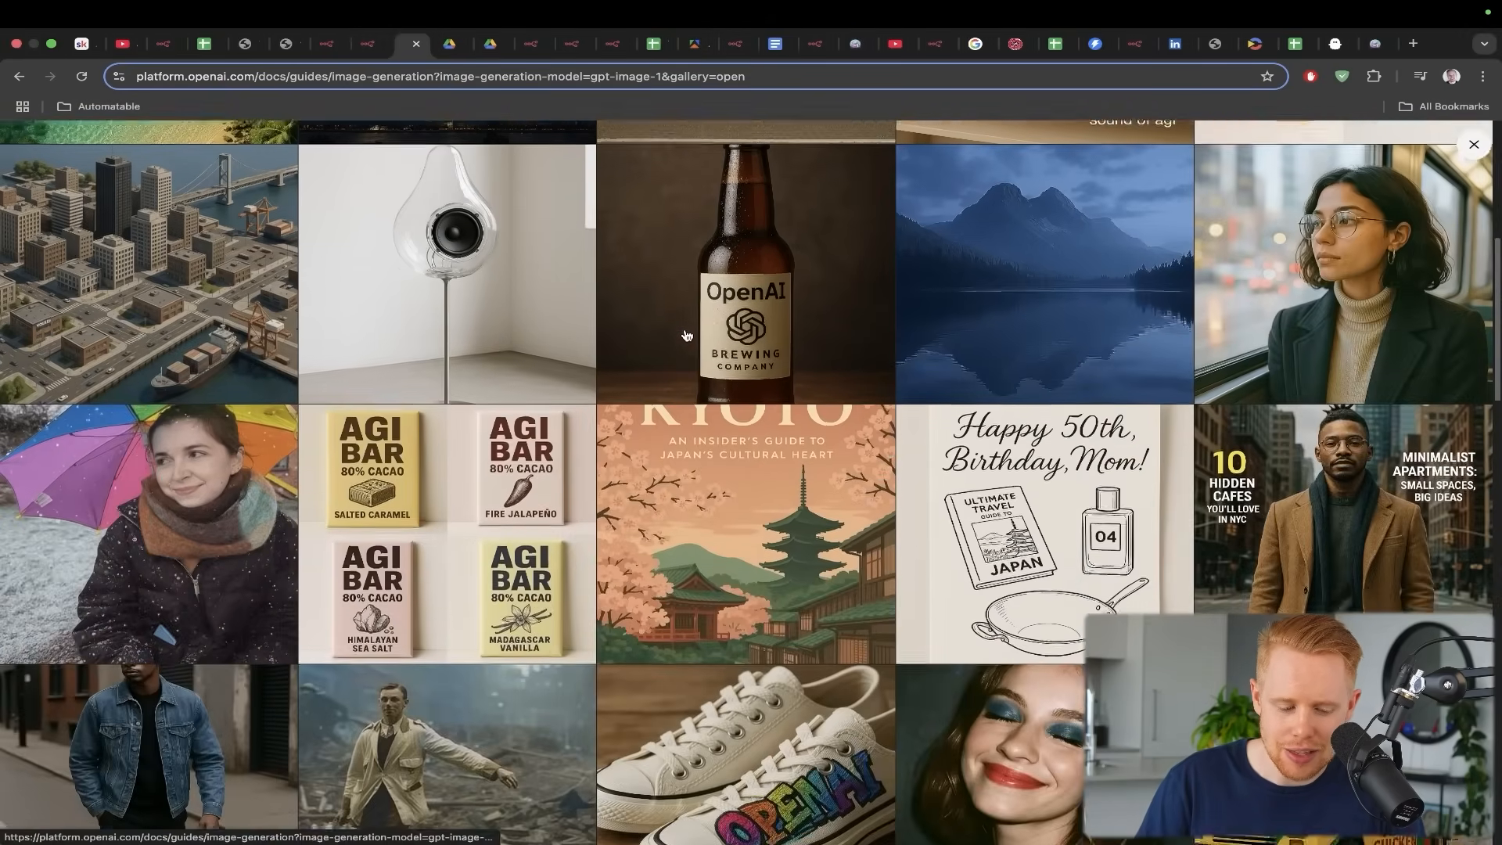
{"action": "scroll", "coordinate": [686, 334], "scroll_direction": "down", "scroll_amount": 3}
{"action": "key", "text": "Escape"}
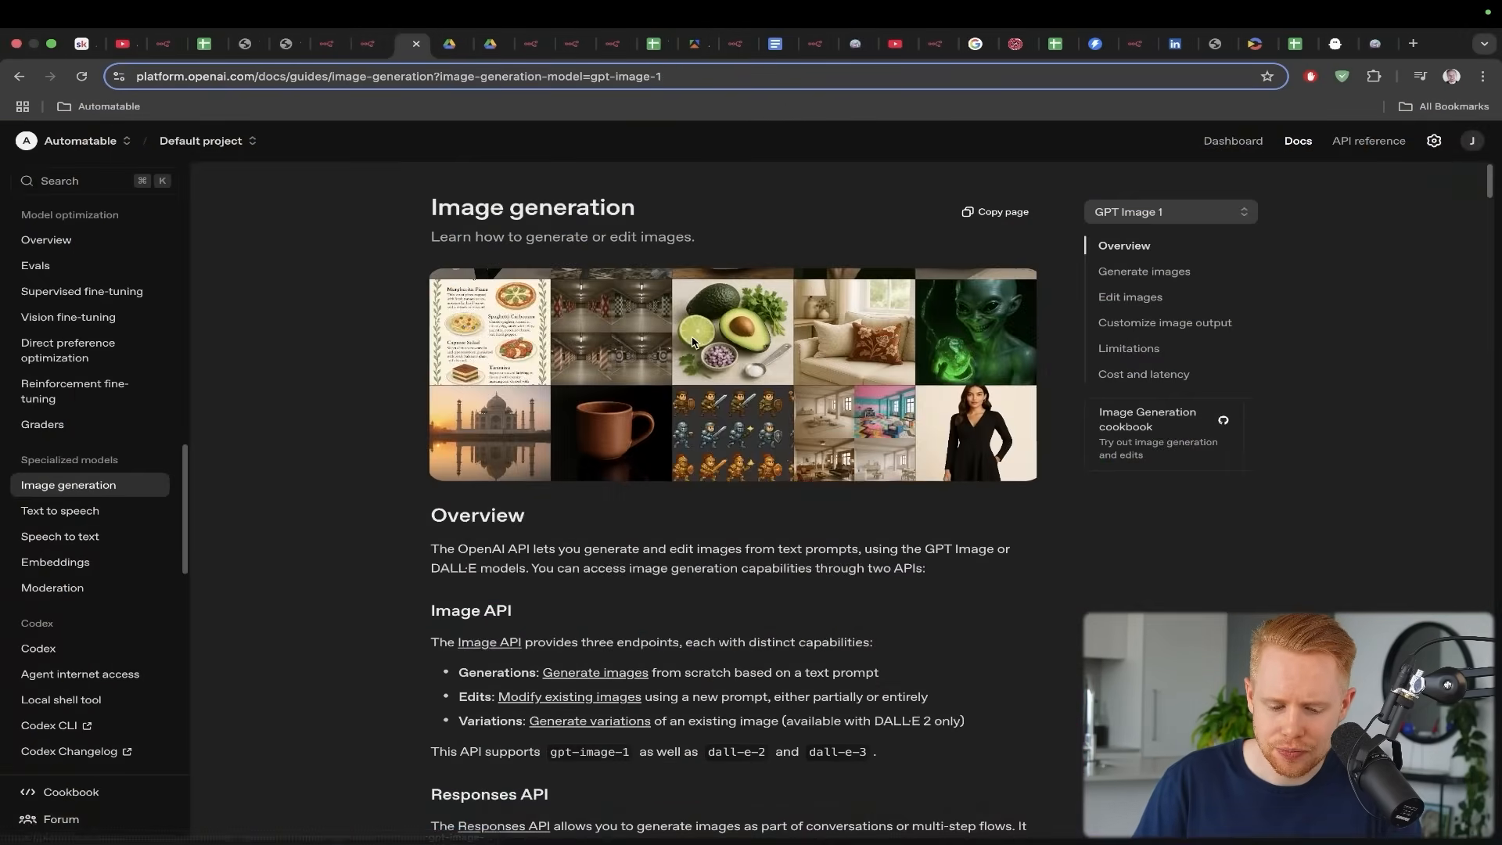
Skim the Image generation guide's Generate Images and Multi-turn image generation sections, and return to its overview
{"action": "scroll", "coordinate": [755, 417], "scroll_direction": "down", "scroll_amount": 8}
{"action": "scroll", "coordinate": [755, 417], "scroll_direction": "down", "scroll_amount": 15}
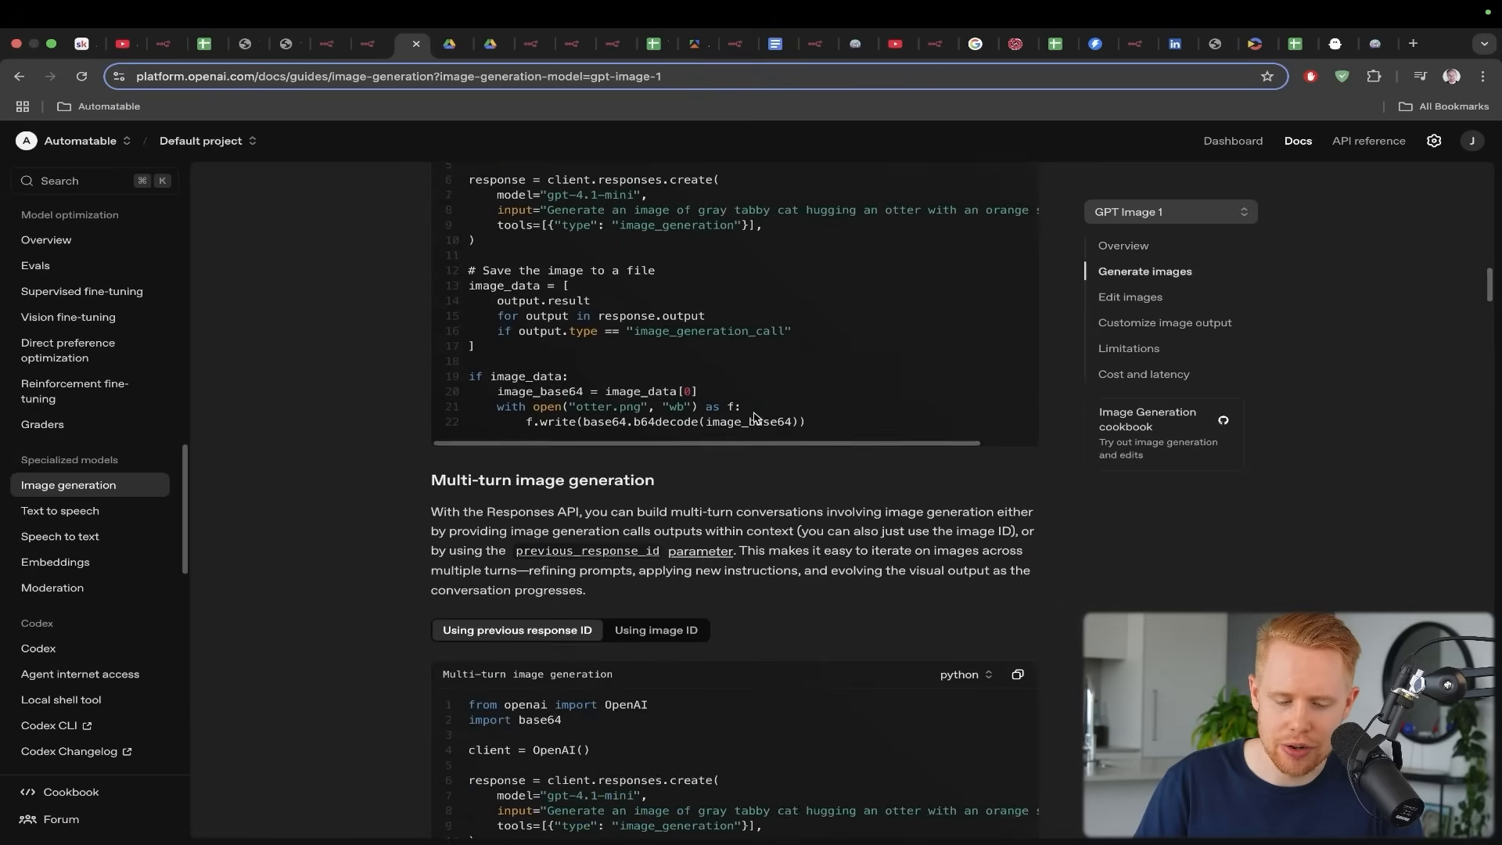
{"action": "scroll", "coordinate": [755, 417], "scroll_direction": "down", "scroll_amount": 2}
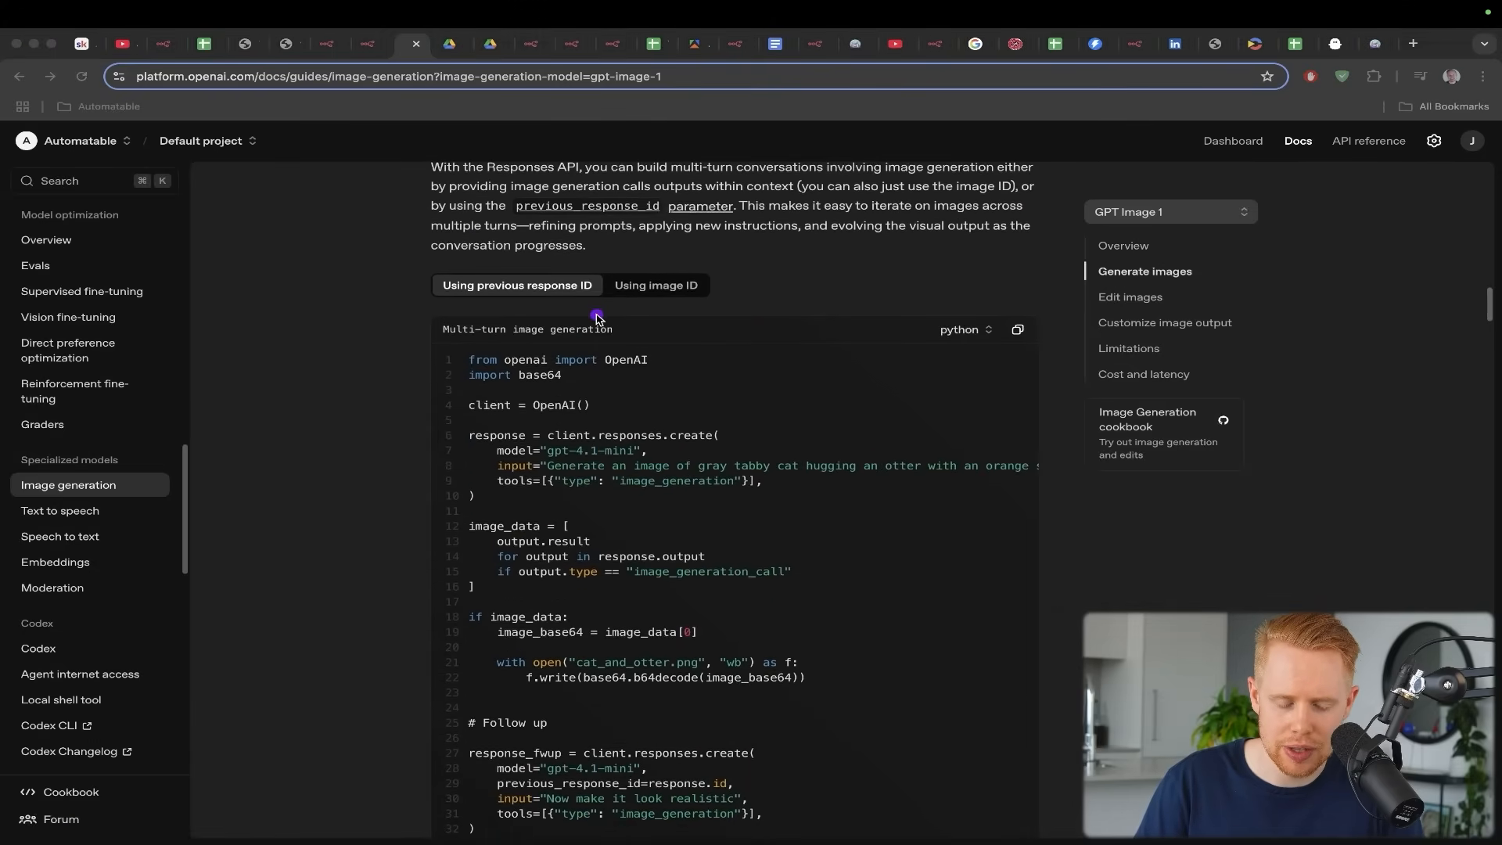
{"action": "left_click", "coordinate": [597, 317]}
{"action": "scroll", "coordinate": [599, 313], "scroll_direction": "up", "scroll_amount": 15}
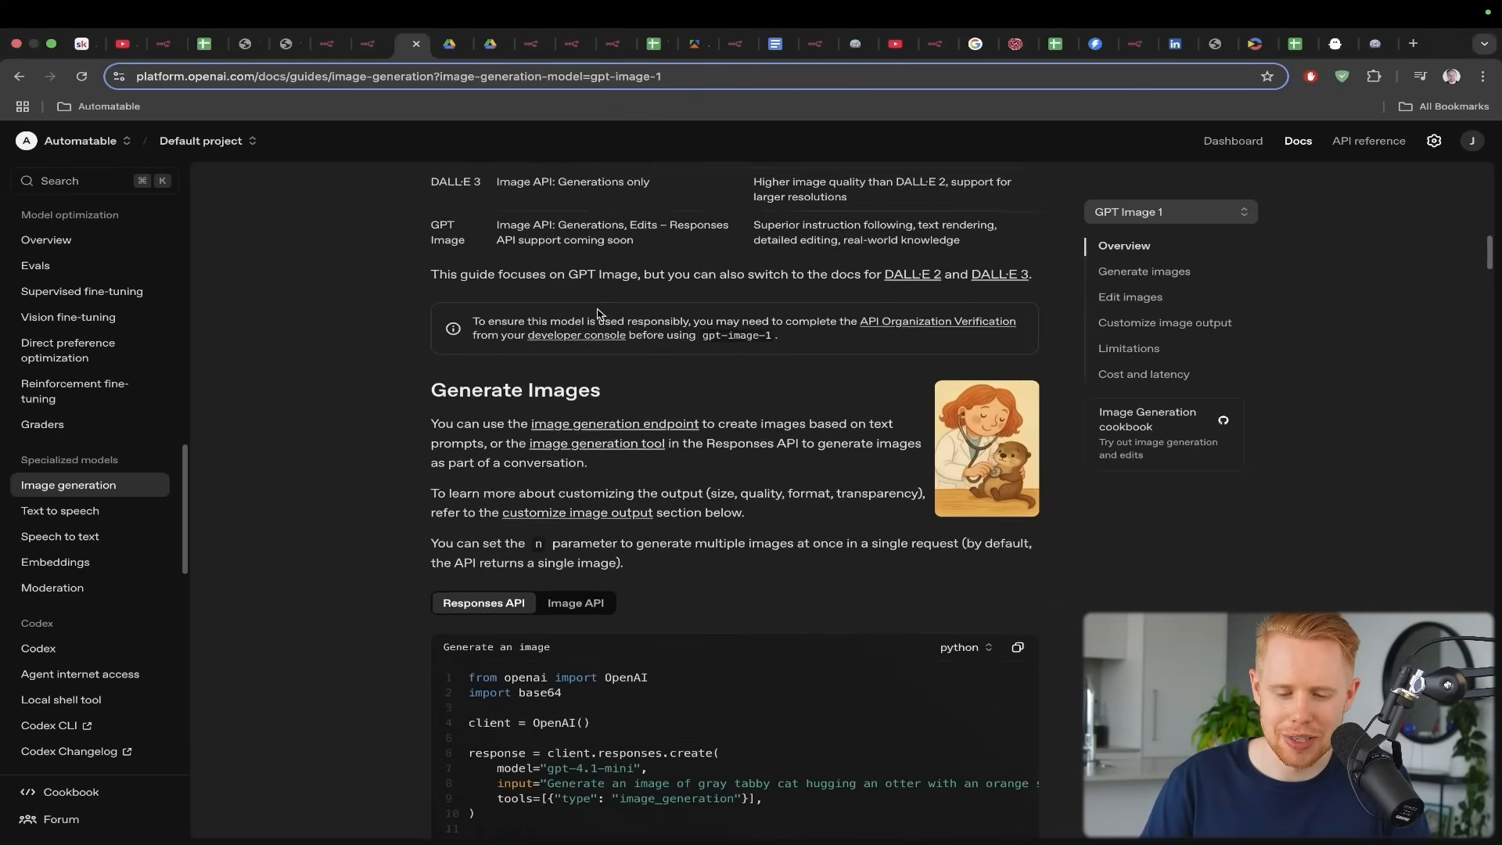
{"action": "scroll", "coordinate": [597, 313], "scroll_direction": "up", "scroll_amount": 10}
Point out the Generate Image node in the Create an Image workflow and refer back to OpenAI's Image generation guide
{"action": "key", "text": "ctrl+shift+Tab"}
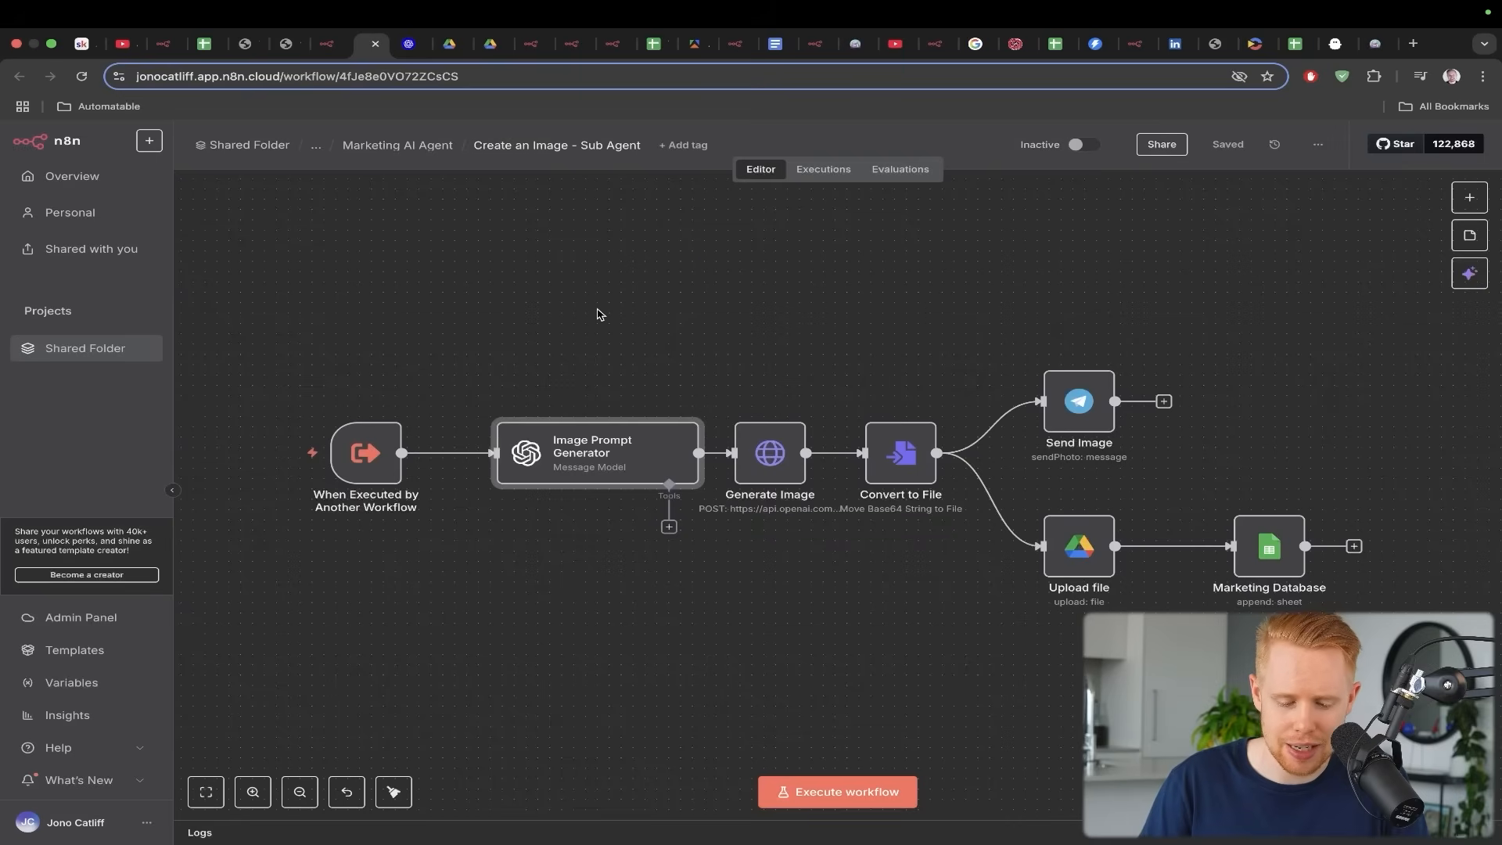
{"action": "left_click_drag", "start_coordinate": [800, 257], "coordinate": [777, 427]}
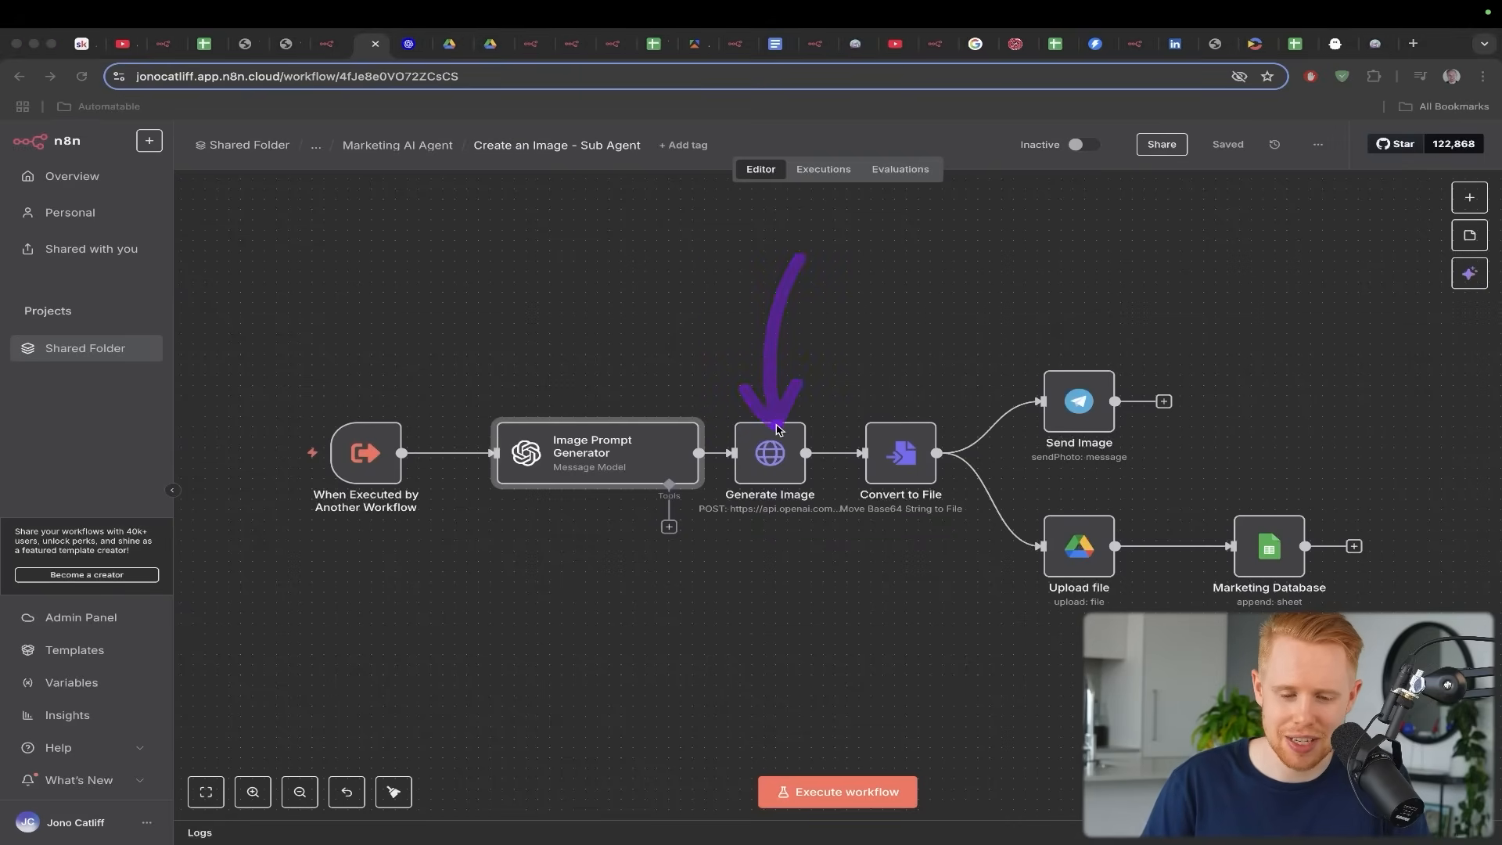
{"action": "key", "text": "ctrl+Tab"}
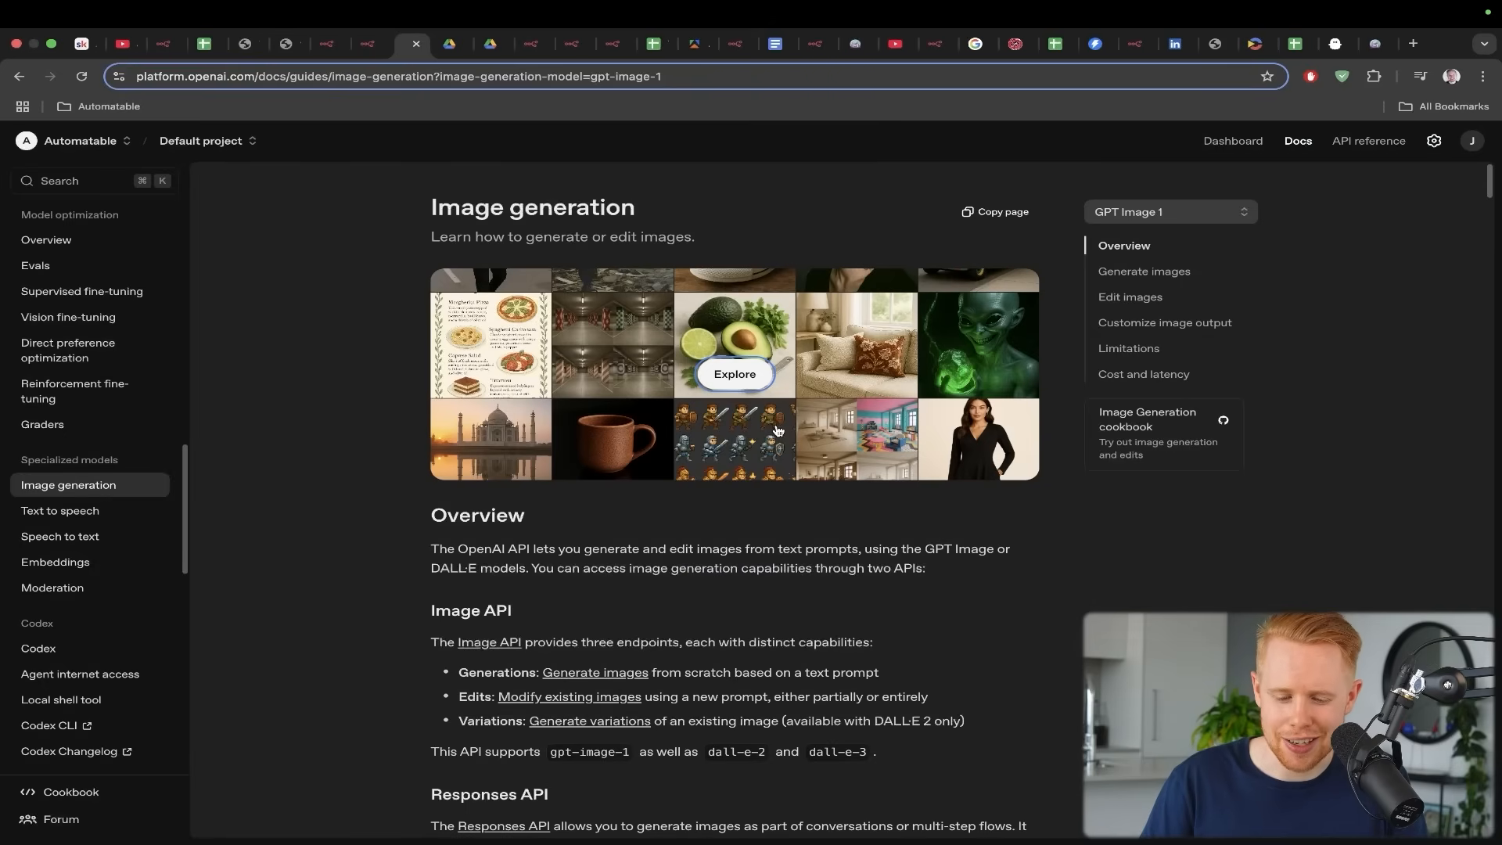
{"action": "scroll", "coordinate": [776, 429], "scroll_direction": "down", "scroll_amount": 15}
{"action": "key", "text": "ctrl+shift+Tab"}
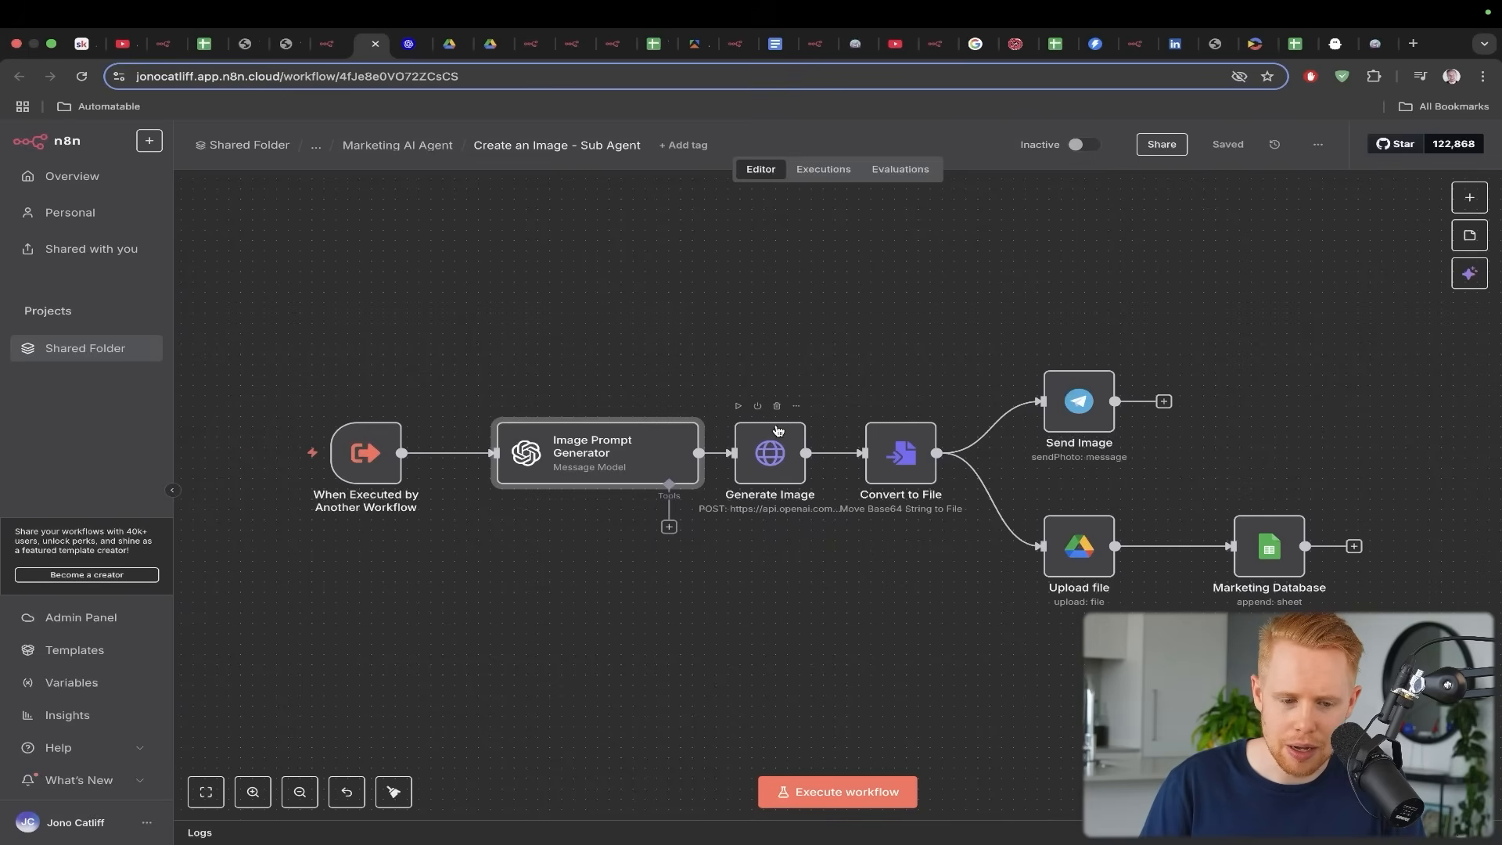
View the verification section in OpenAI's organization settings, and return to the workflow's Generate Image node
{"action": "key", "text": "ctrl+Tab"}
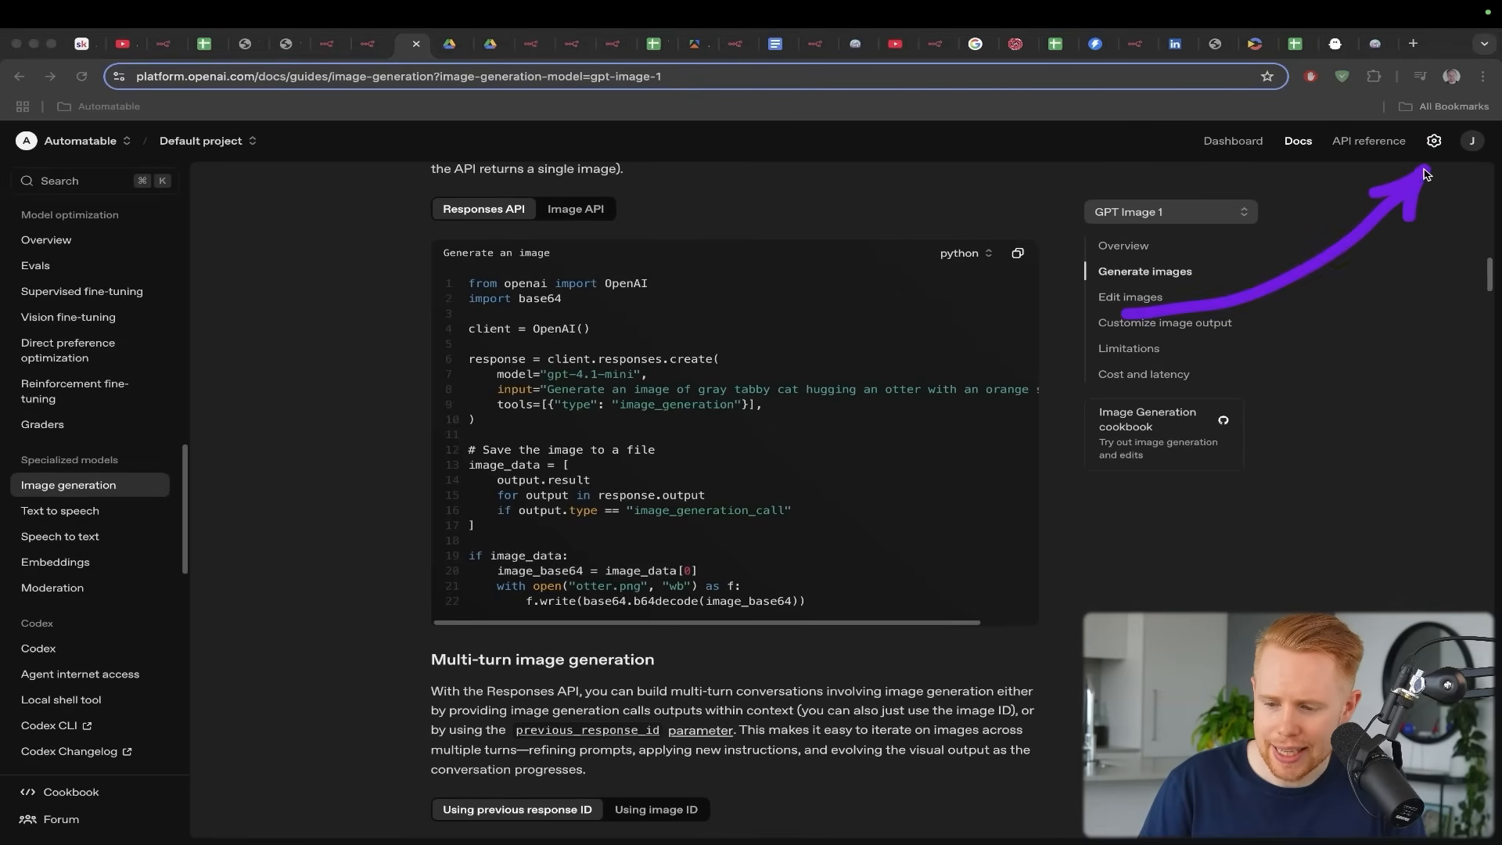
{"action": "left_click", "coordinate": [1434, 140]}
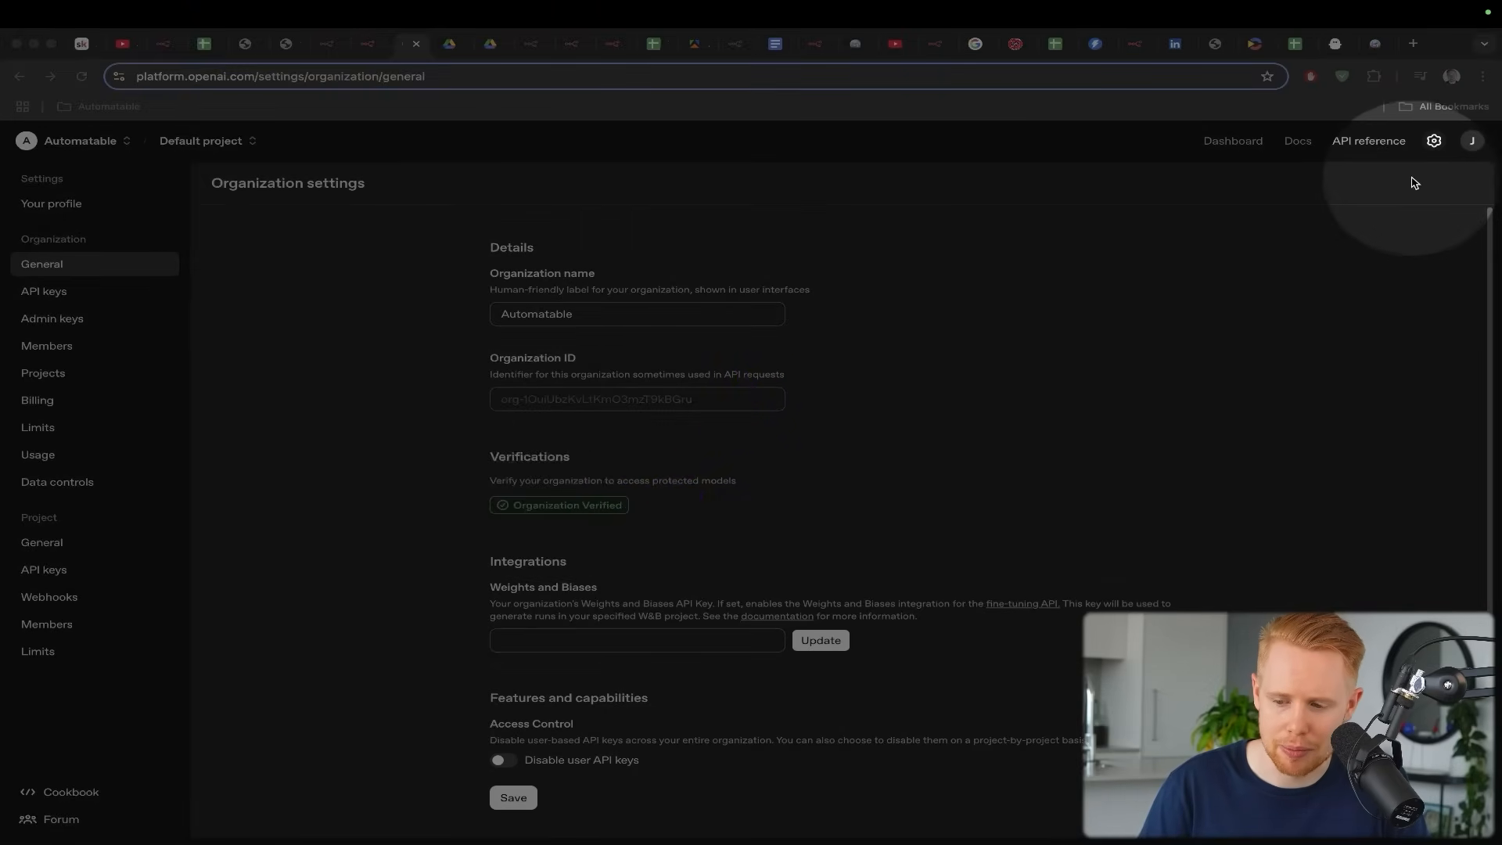
{"action": "key", "text": "ctrl+shift+Tab"}
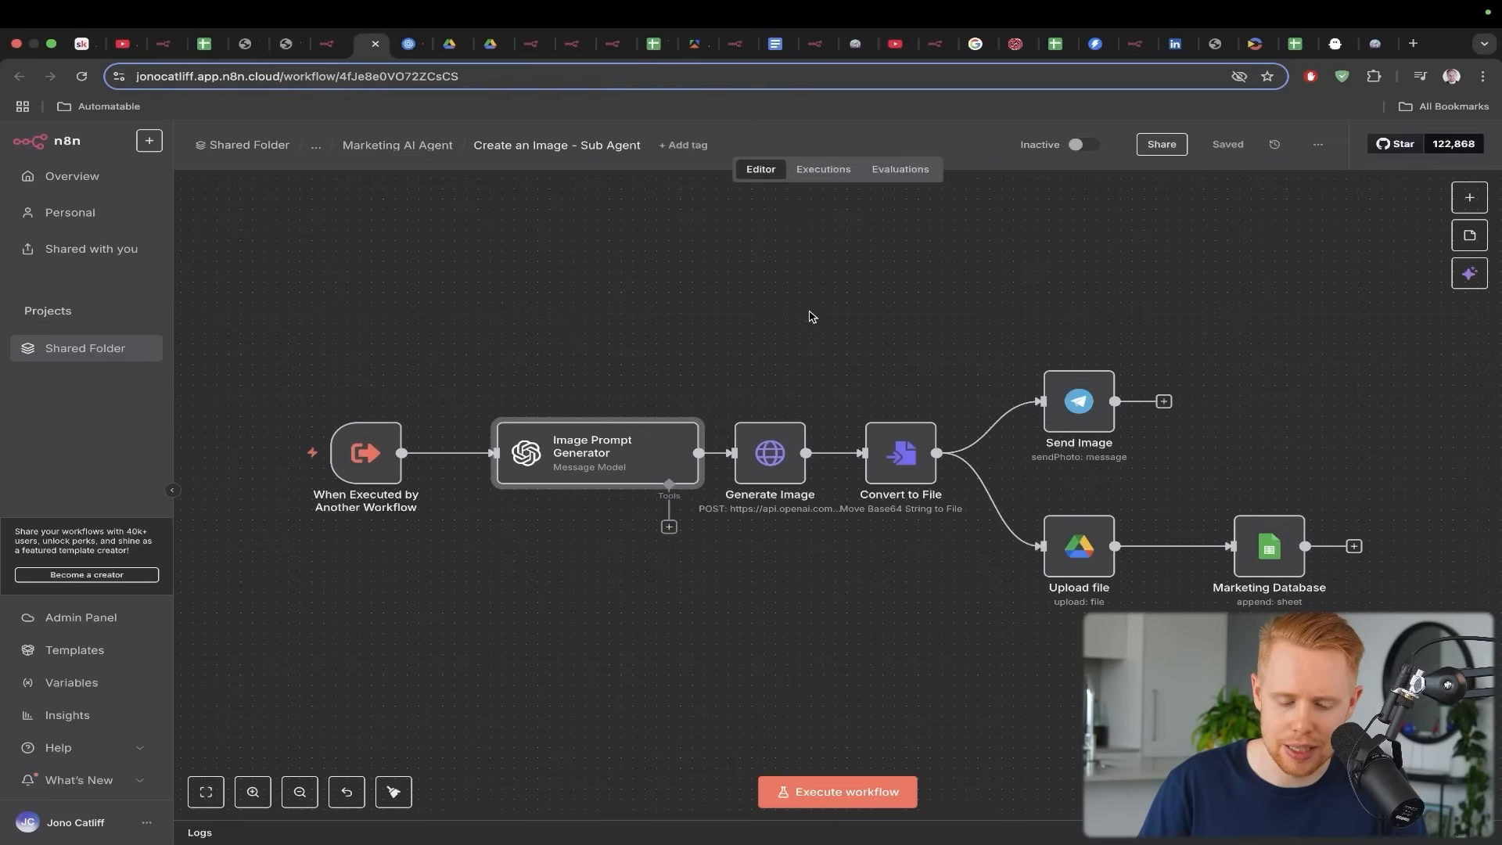
{"action": "left_click_drag", "start_coordinate": [844, 252], "coordinate": [759, 431]}
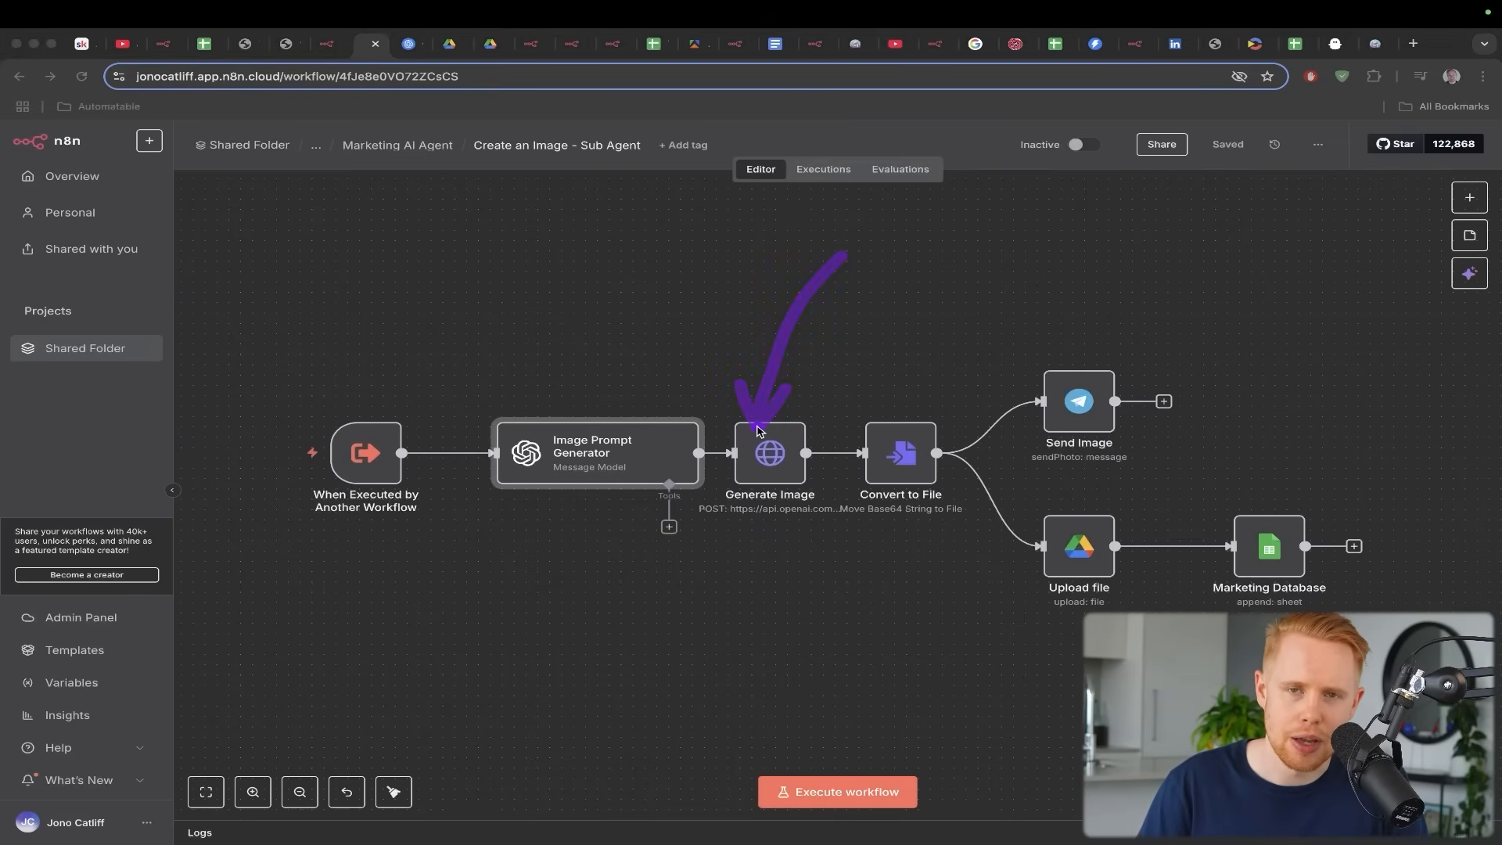
{"action": "key", "text": "Escape"}
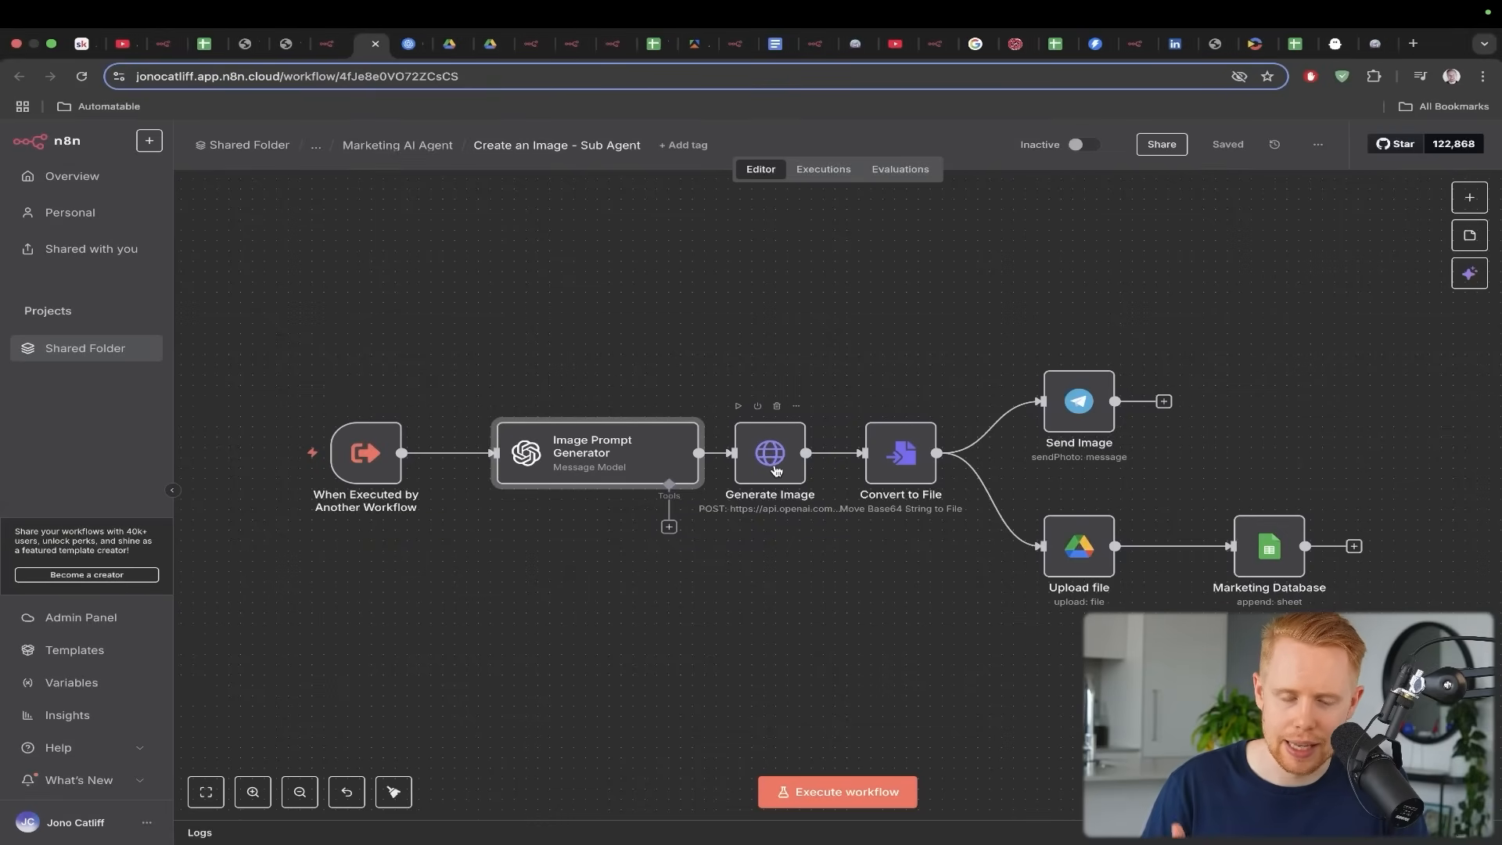
Point out the Create an Image workflow's output nodes, and trace its path from Image Prompt Generator through Generate Image to Convert to File
{"action": "mouse_move", "coordinate": [927, 255]}
{"action": "left_mouse_down"}
{"action": "mouse_move", "coordinate": [979, 322]}
{"action": "mouse_move", "coordinate": [1074, 385]}
{"action": "left_mouse_up"}
{"action": "left_click_drag", "start_coordinate": [1234, 296], "coordinate": [1277, 503]}
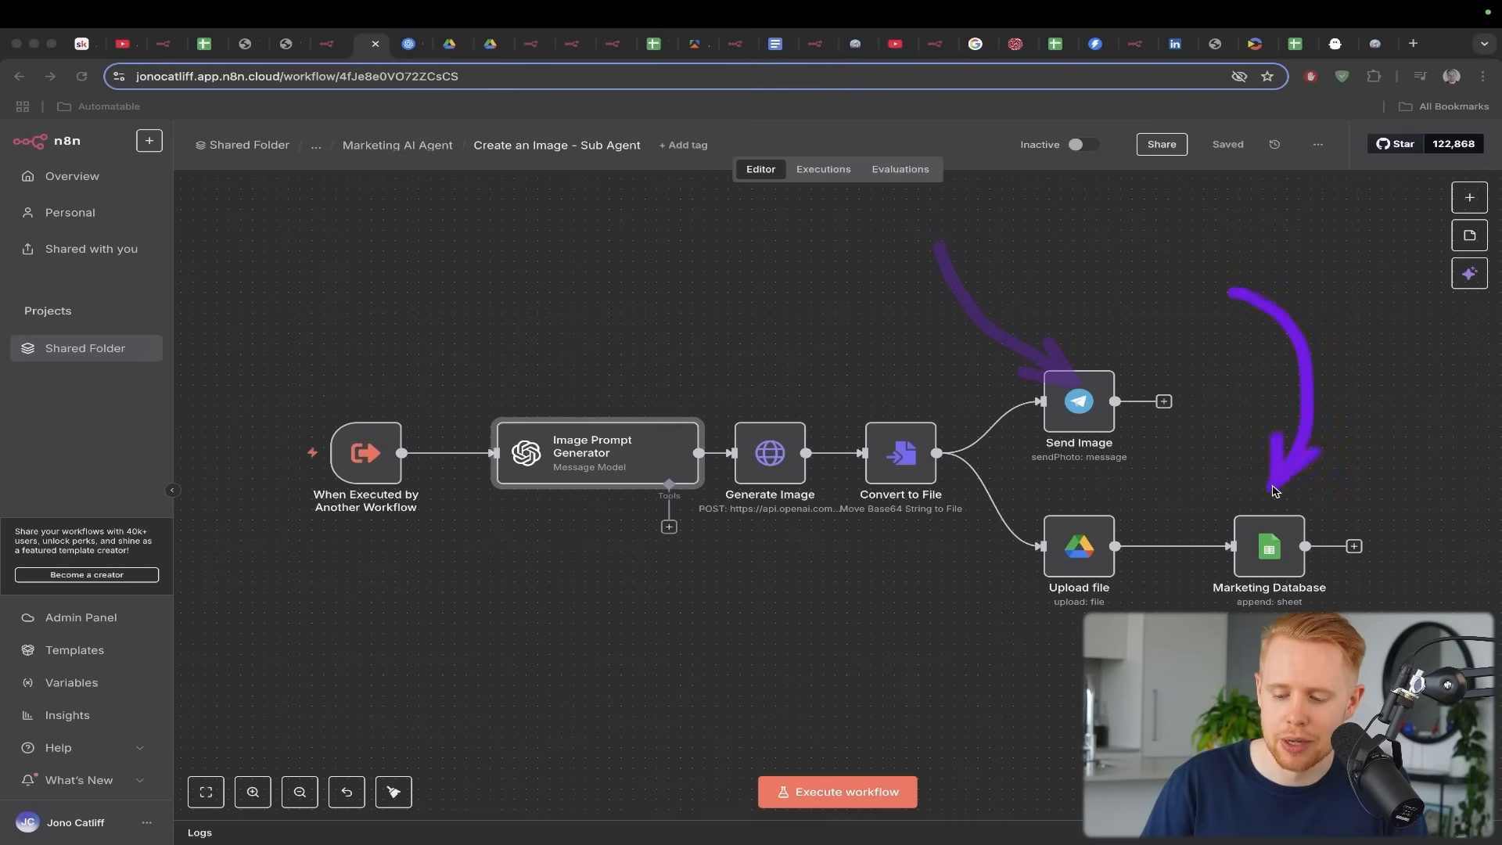
{"action": "left_click_drag", "start_coordinate": [1112, 400], "coordinate": [1109, 546]}
{"action": "left_click_drag", "start_coordinate": [600, 278], "coordinate": [557, 399]}
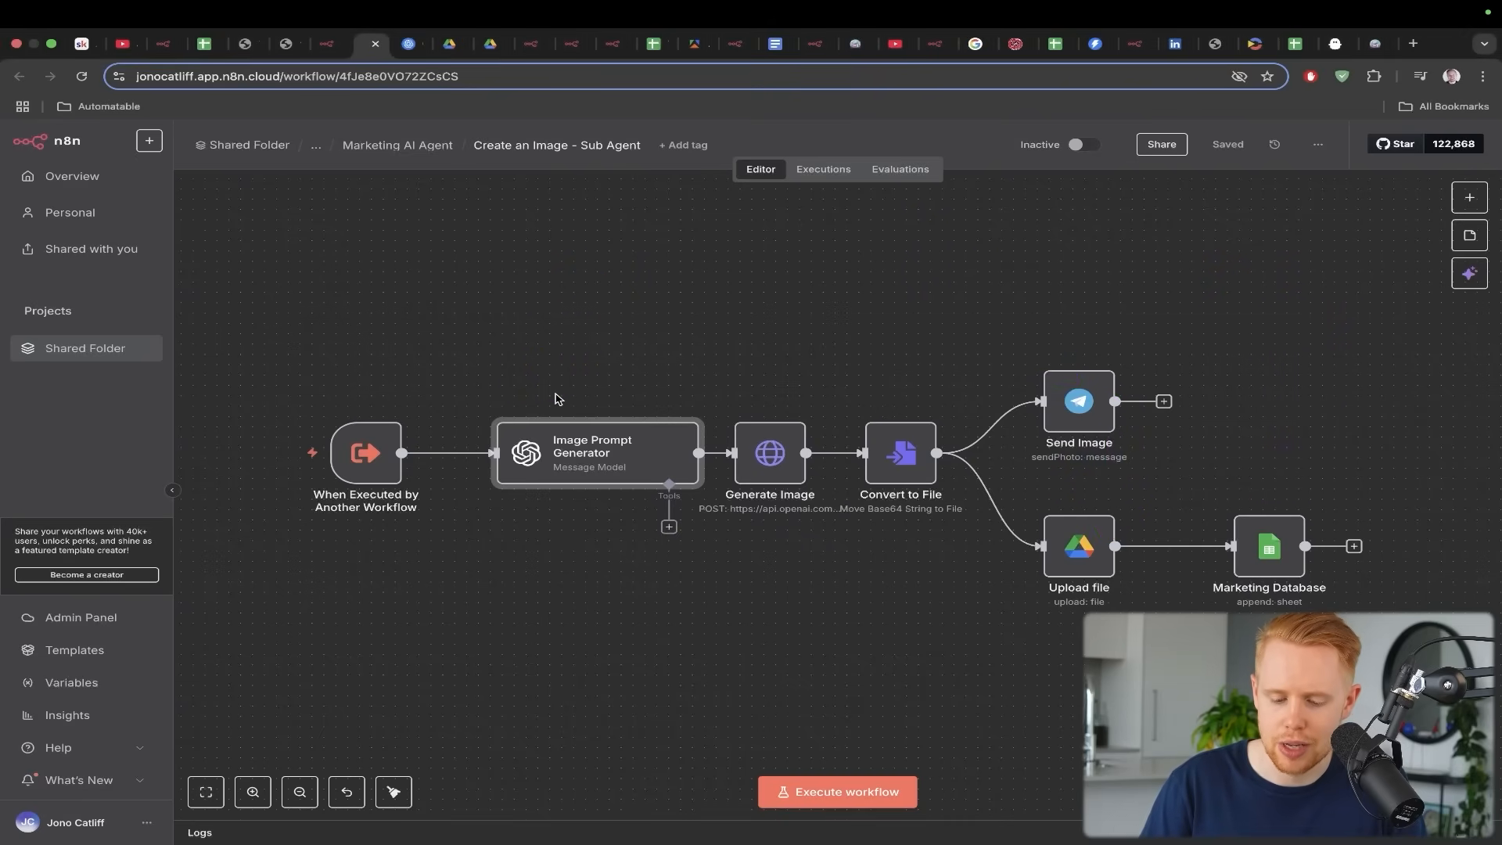
{"action": "left_click_drag", "start_coordinate": [786, 308], "coordinate": [756, 436]}
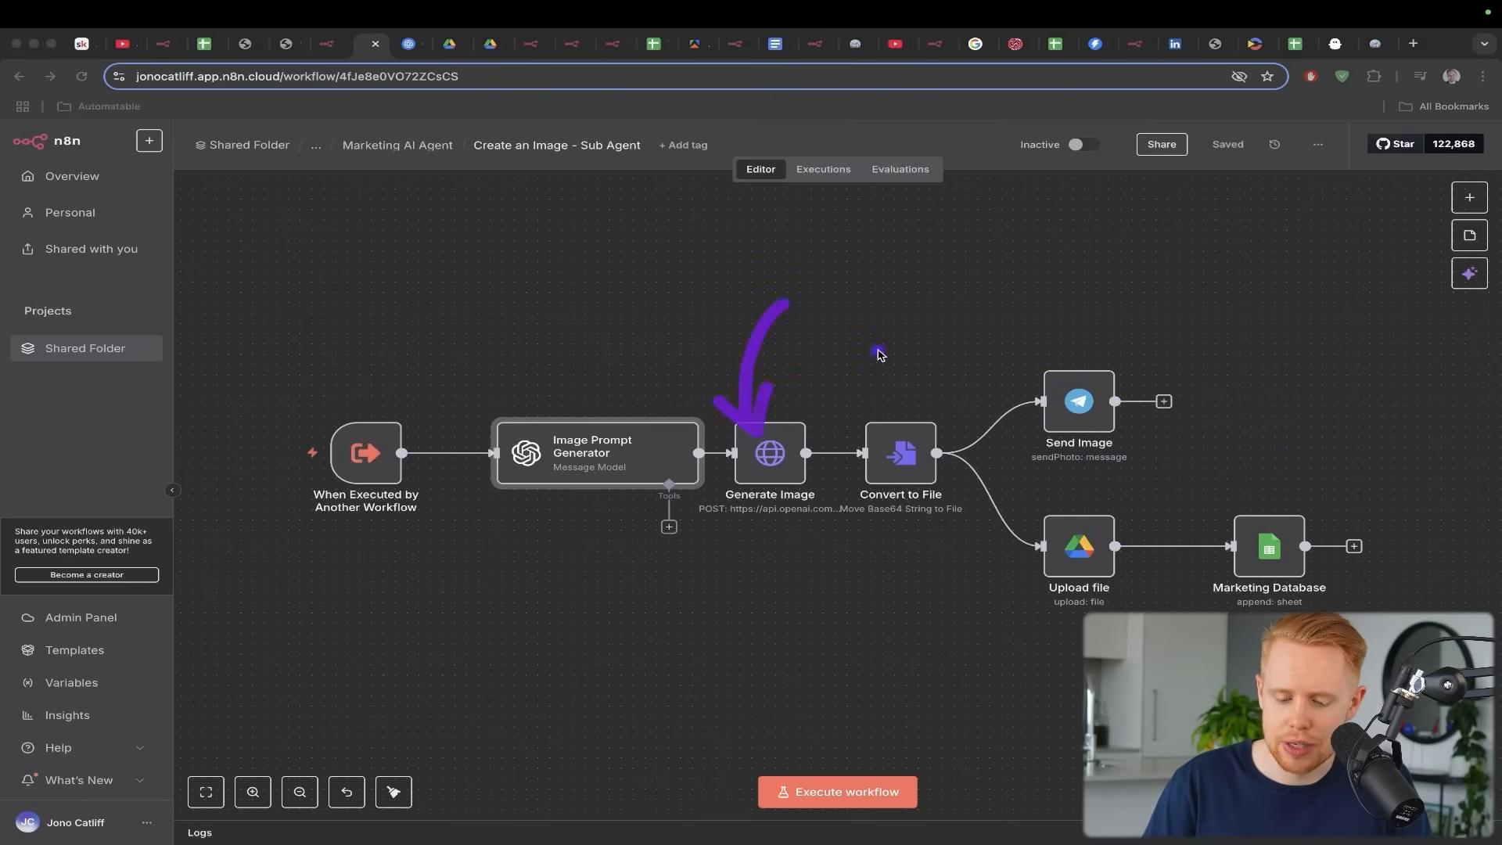
{"action": "left_click_drag", "start_coordinate": [944, 285], "coordinate": [898, 432]}
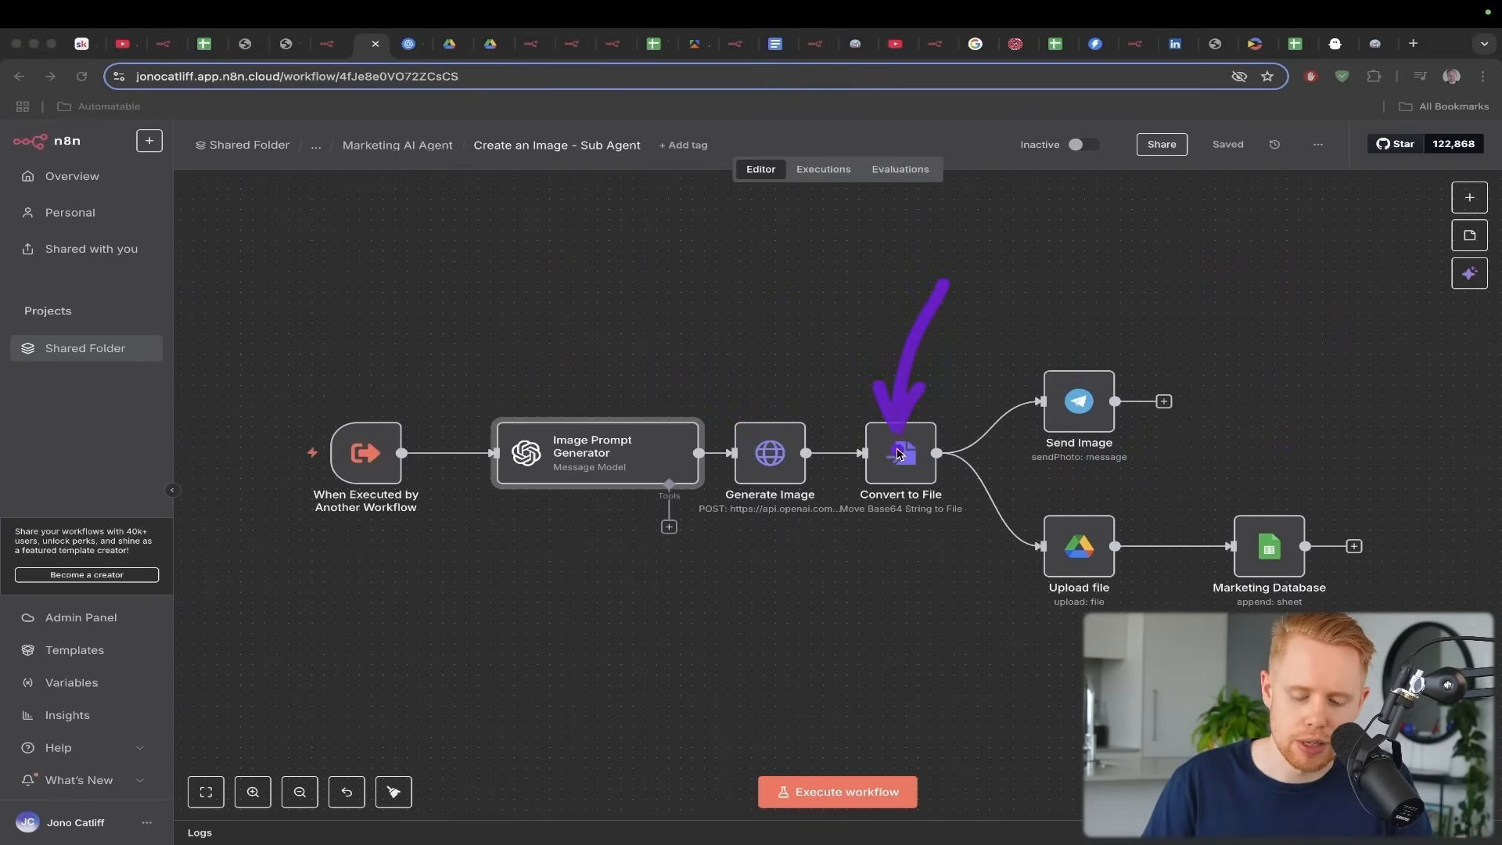
{"action": "key", "text": "ctrl+s"}
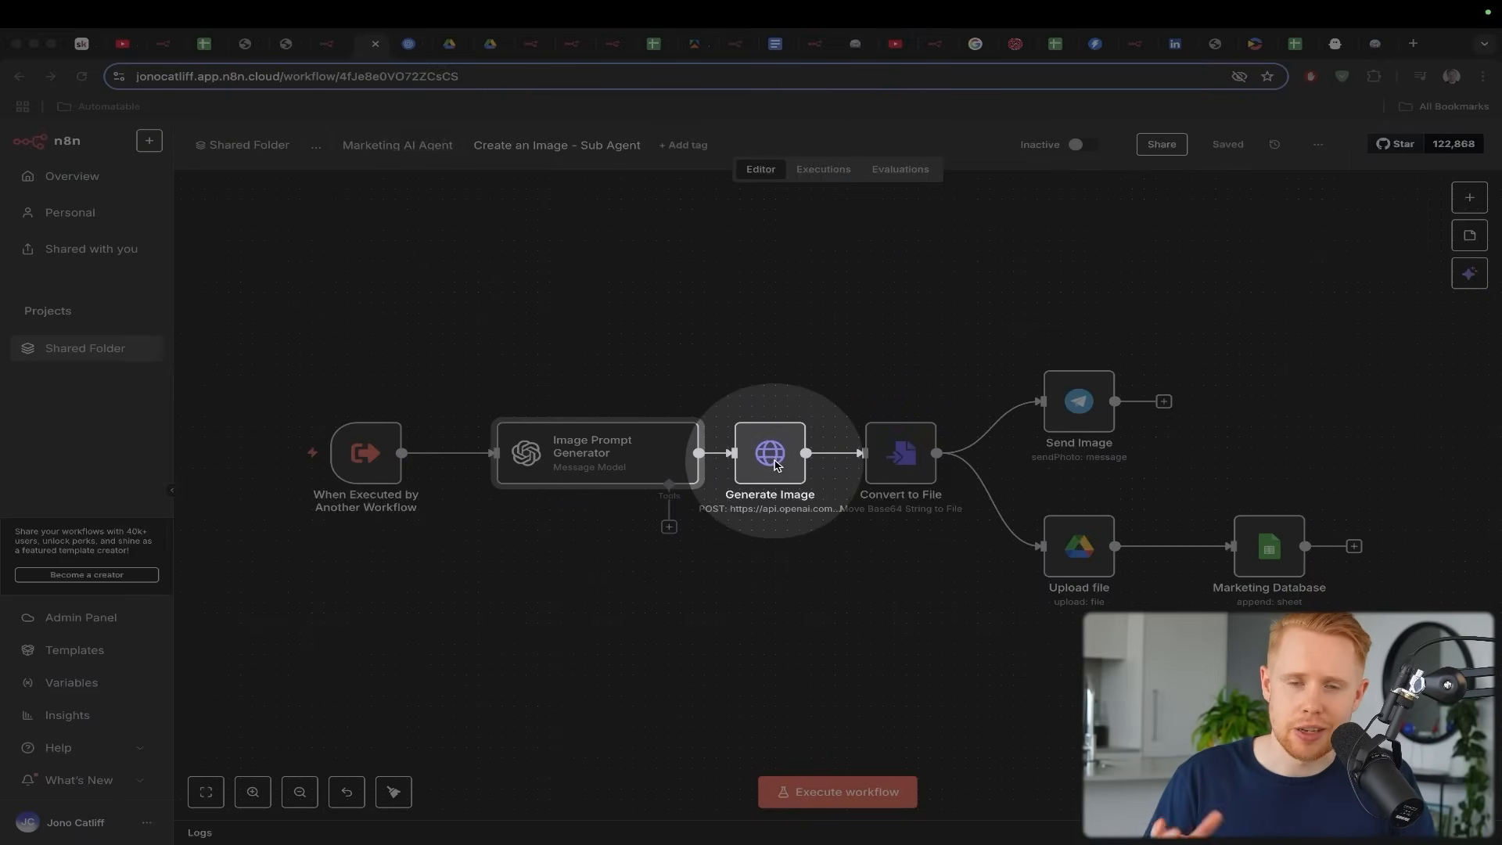
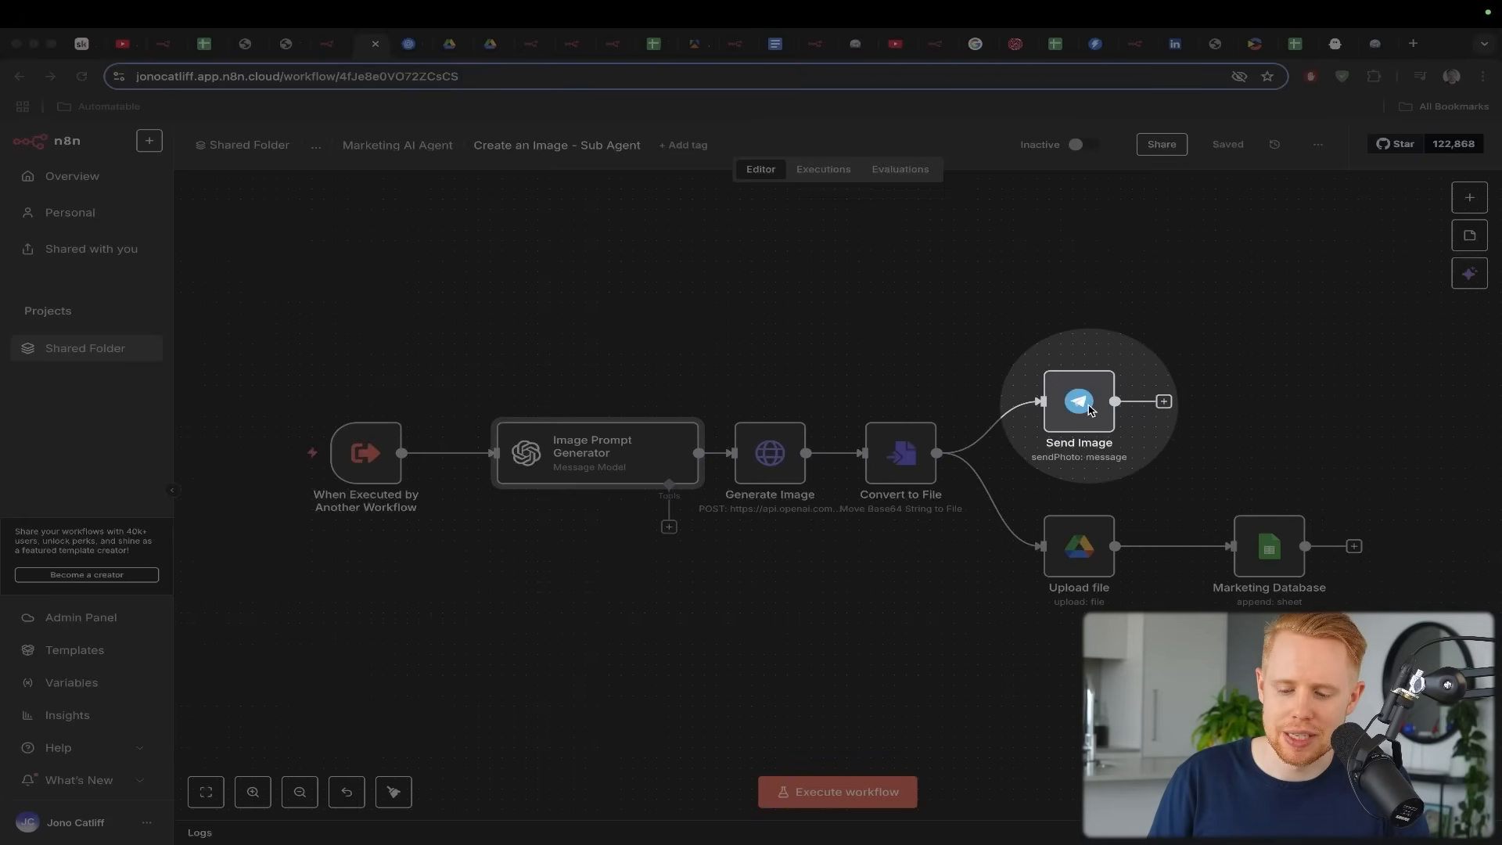
Switch to Telegram, point out the Grand Opening coffee image in the bot chat, and return to the n8n workflow
{"action": "key", "text": "super+Tab"}
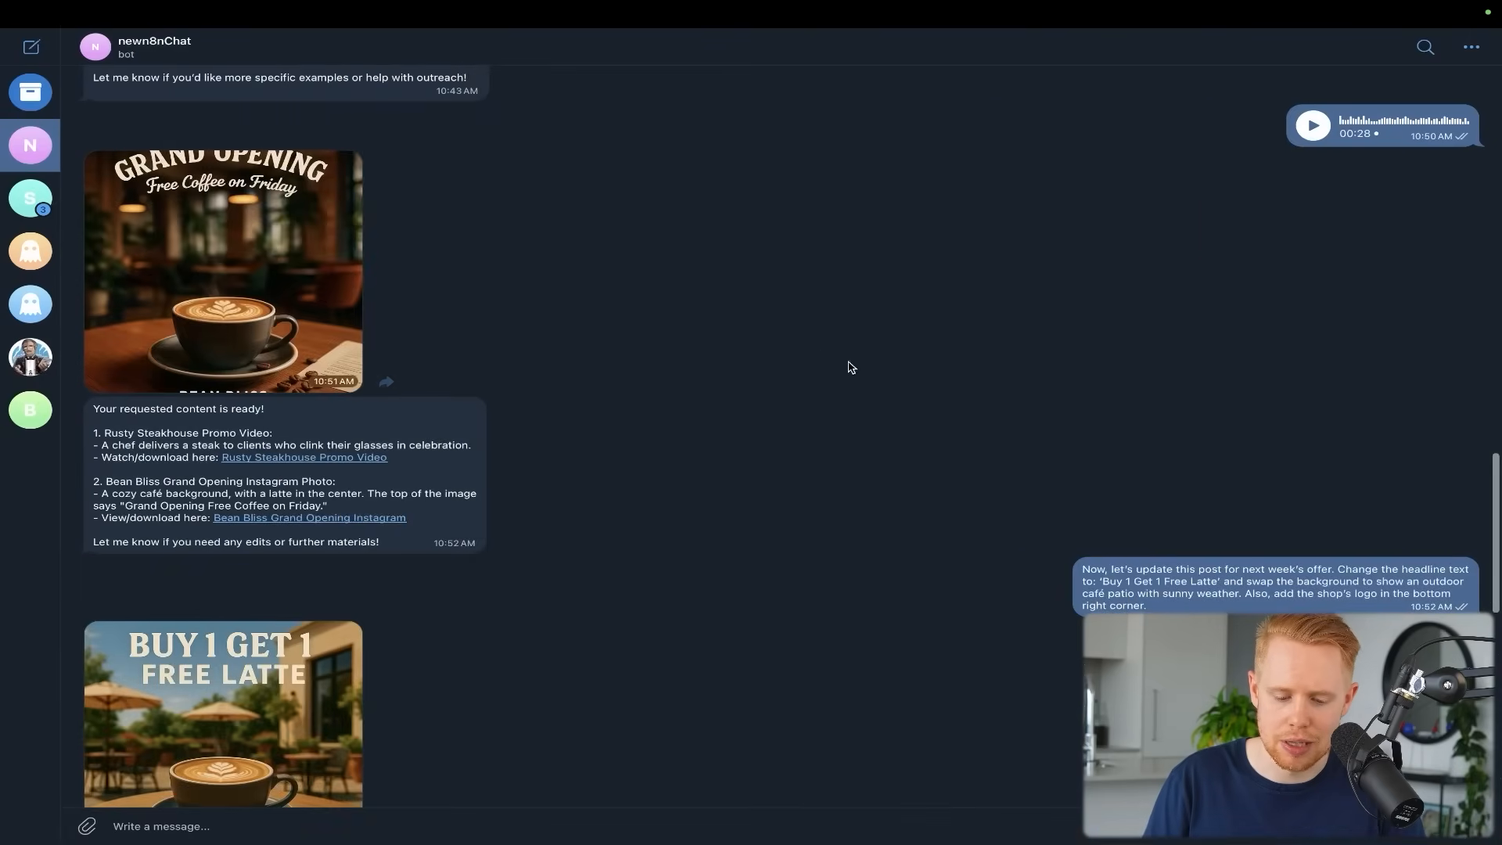
{"action": "mouse_move", "coordinate": [758, 194]}
{"action": "left_mouse_down"}
{"action": "mouse_move", "coordinate": [242, 288]}
{"action": "mouse_move", "coordinate": [218, 274]}
{"action": "left_mouse_up"}
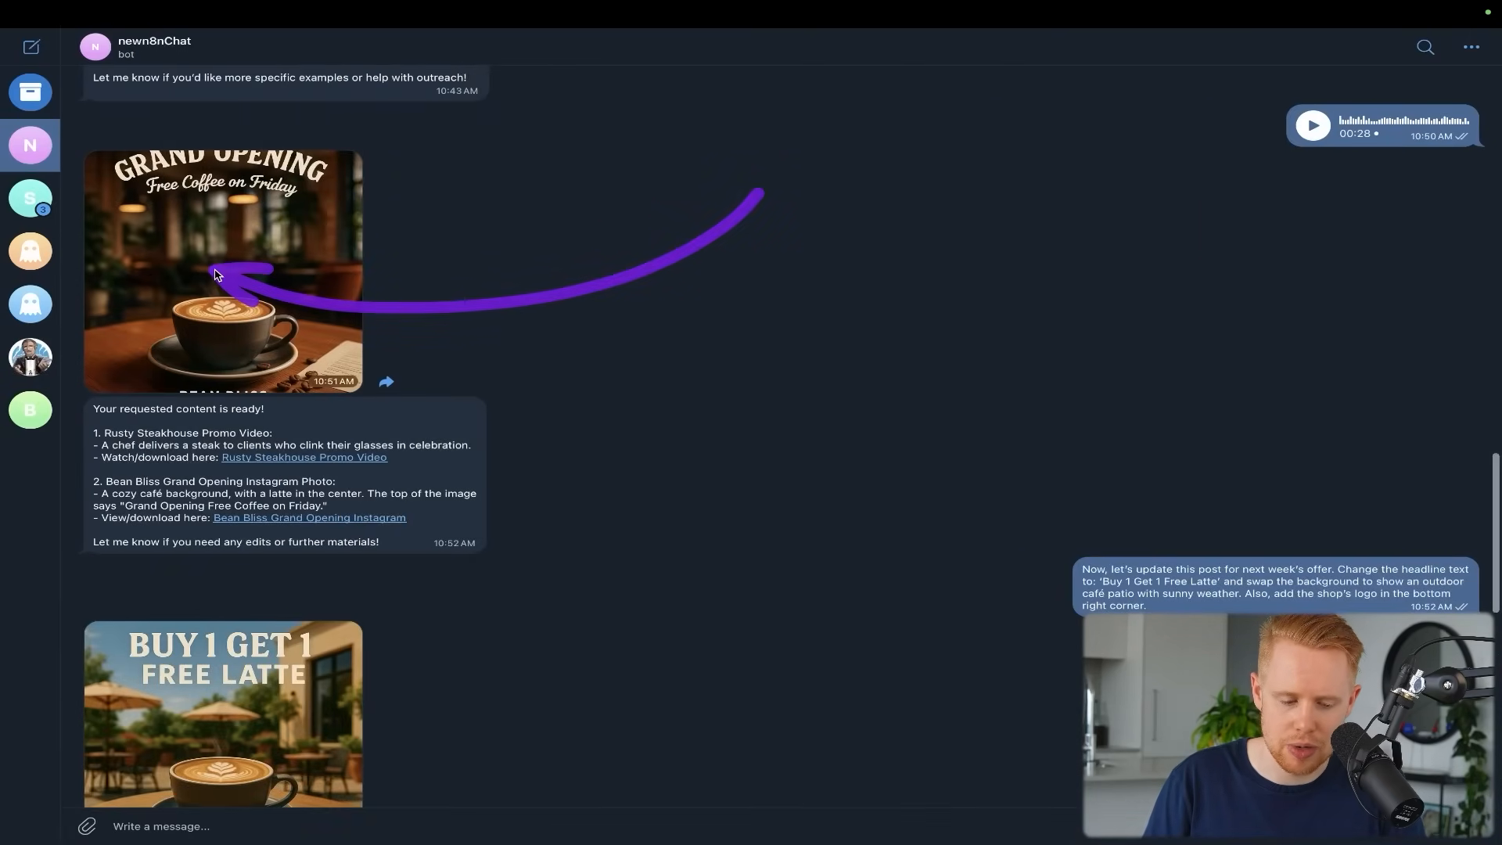
{"action": "key", "text": "super+Tab"}
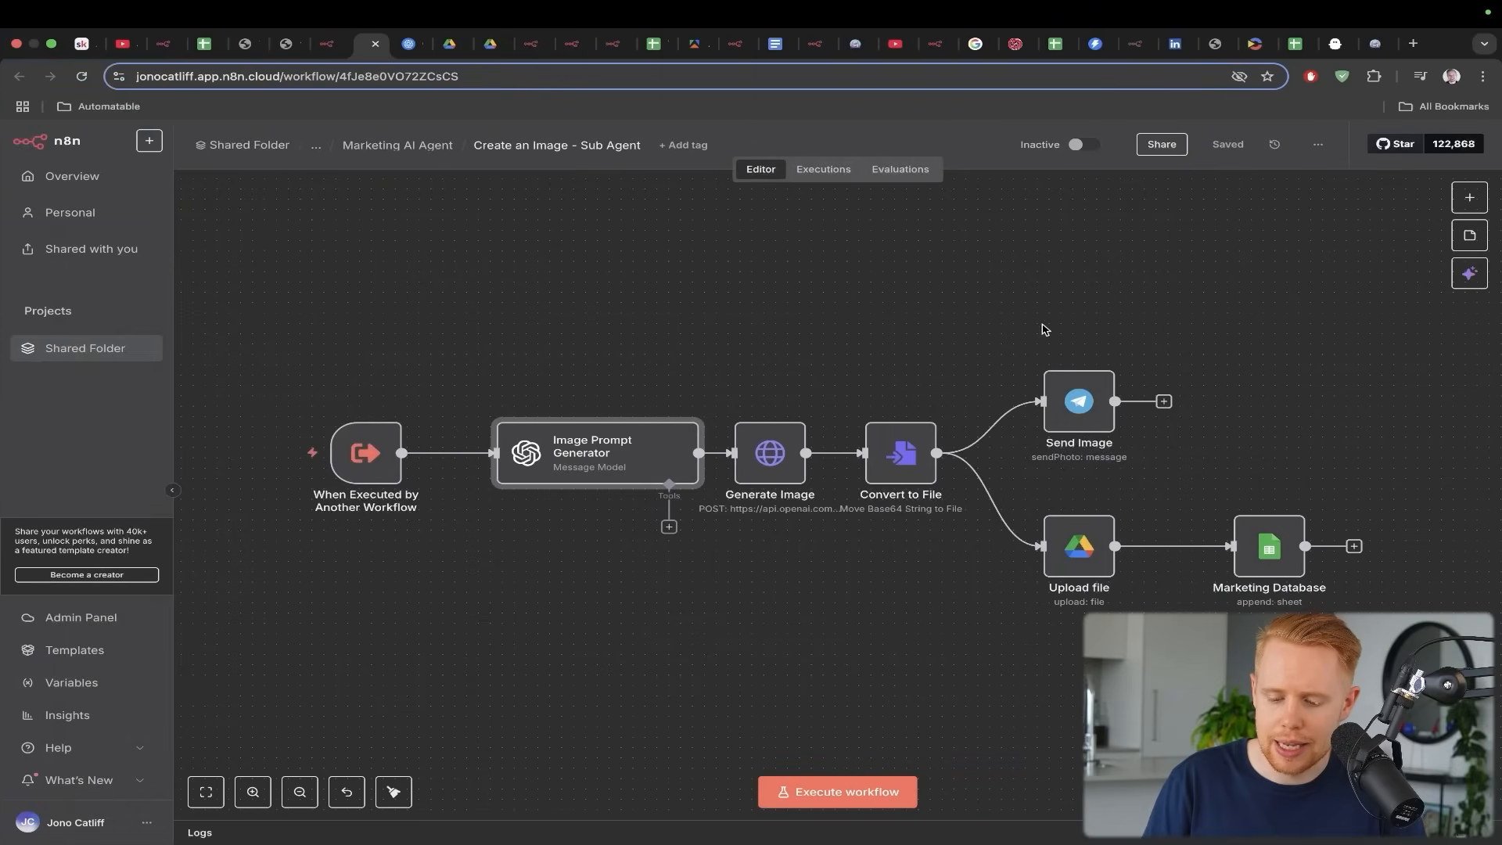
Point out the Upload file and Marketing Database nodes, and view the marketing spreadsheet before returning to the Create an Image workflow
{"action": "mouse_move", "coordinate": [1120, 313]}
{"action": "left_mouse_down"}
{"action": "mouse_move", "coordinate": [1200, 367]}
{"action": "mouse_move", "coordinate": [1057, 501]}
{"action": "mouse_move", "coordinate": [1068, 544]}
{"action": "left_mouse_up"}
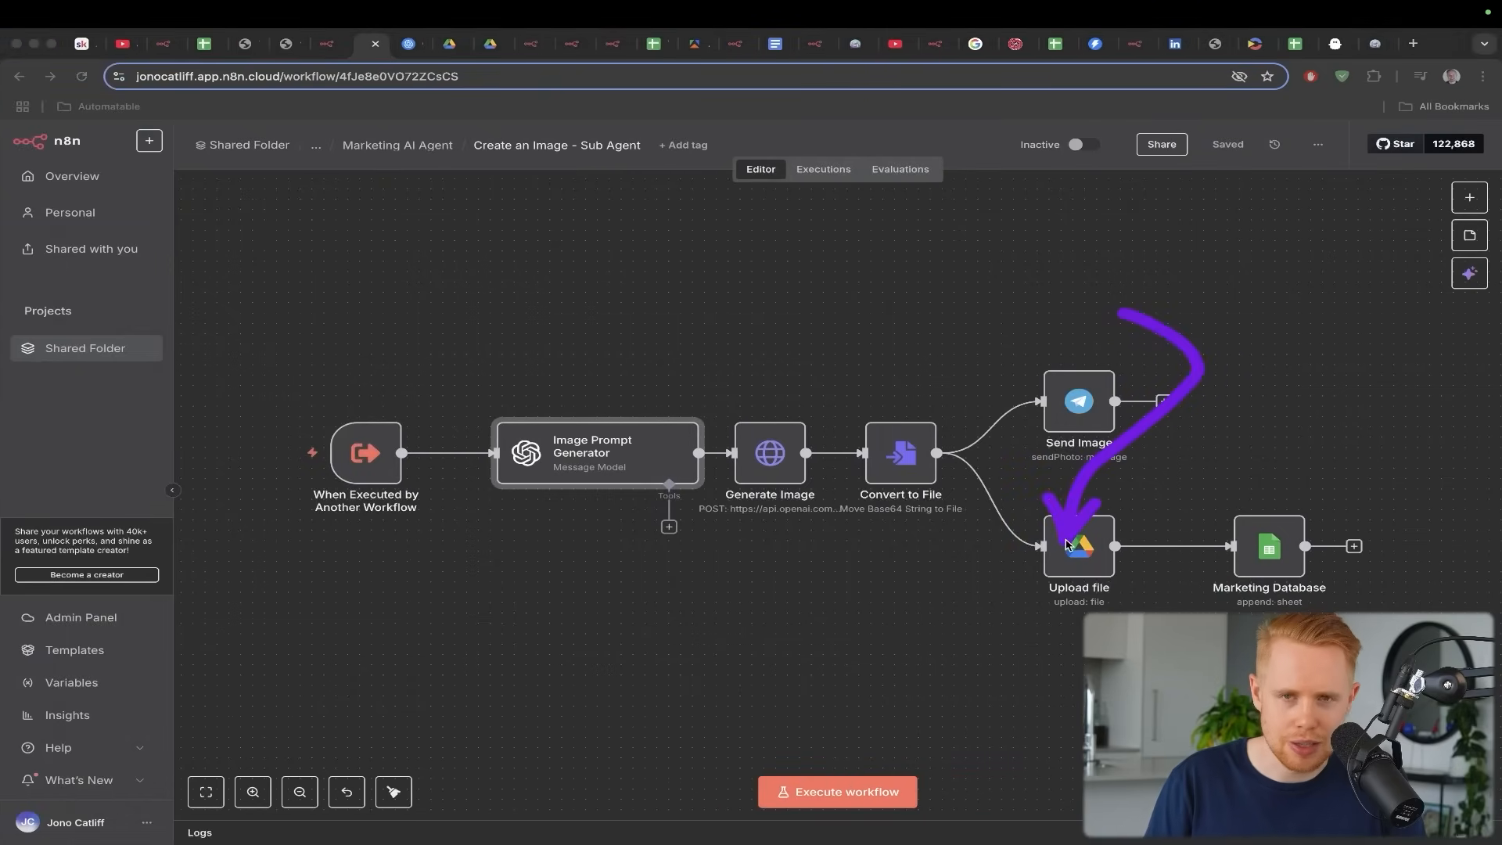
{"action": "mouse_move", "coordinate": [1181, 432]}
{"action": "left_mouse_down"}
{"action": "mouse_move", "coordinate": [1185, 477]}
{"action": "mouse_move", "coordinate": [1267, 539]}
{"action": "left_mouse_up"}
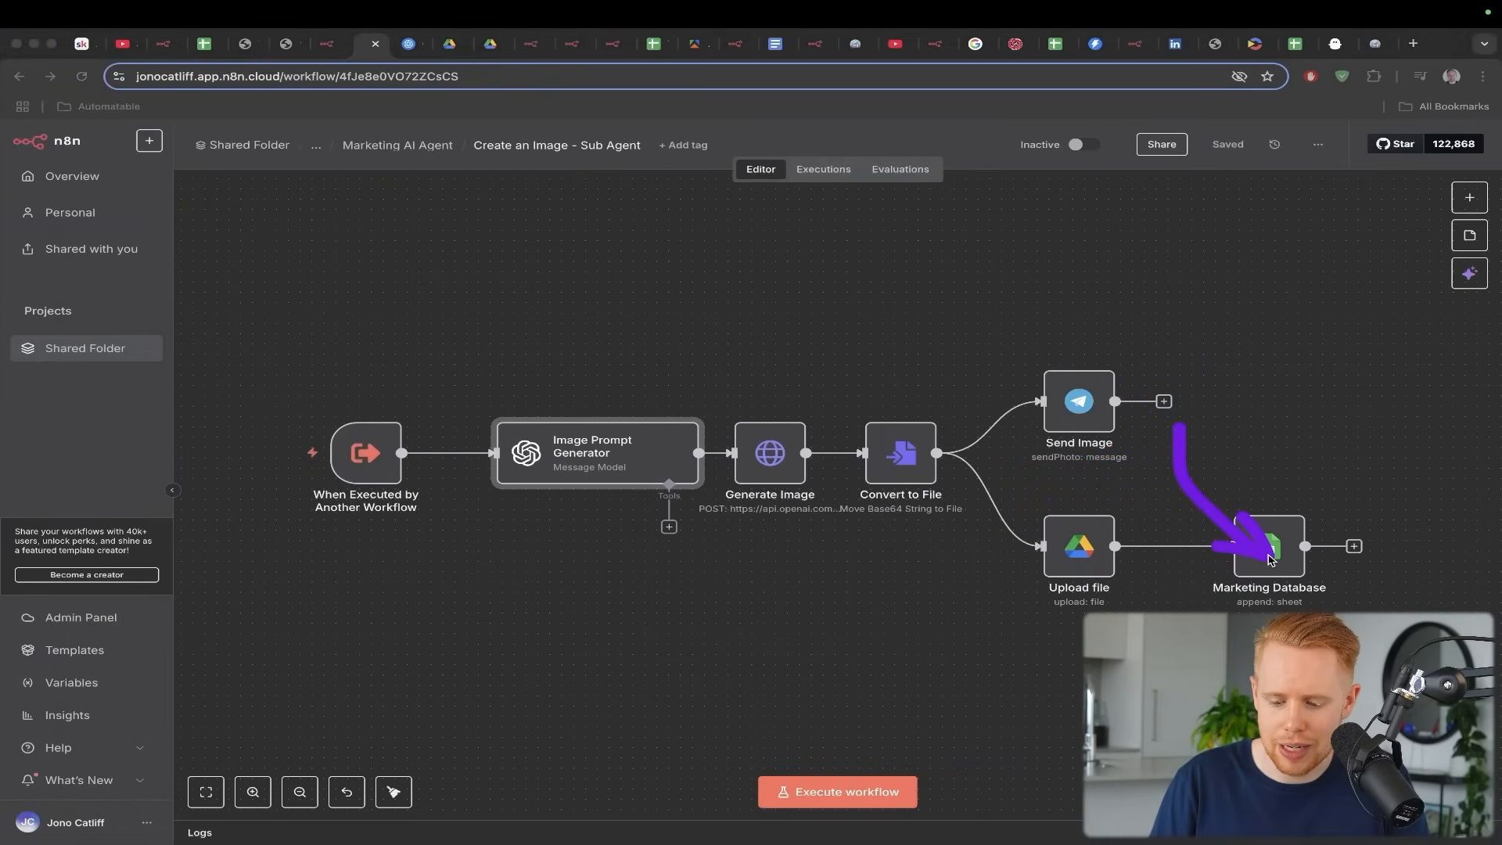
{"action": "mouse_move", "coordinate": [1160, 537]}
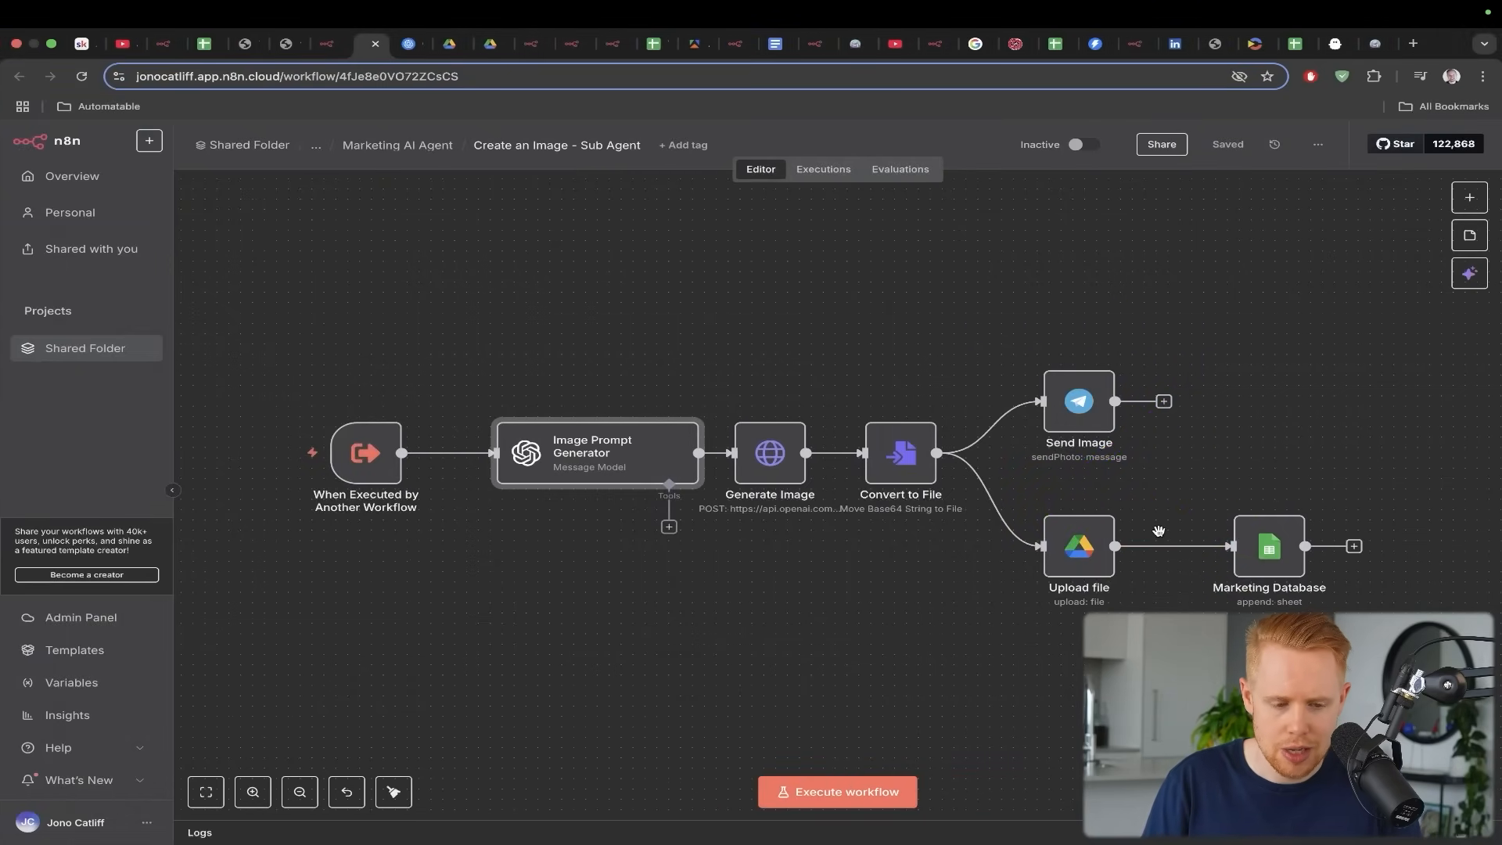
{"action": "key", "text": "super+4"}
{"action": "left_click_drag", "start_coordinate": [972, 161], "coordinate": [782, 287]}
{"action": "left_click", "coordinate": [359, 47]}
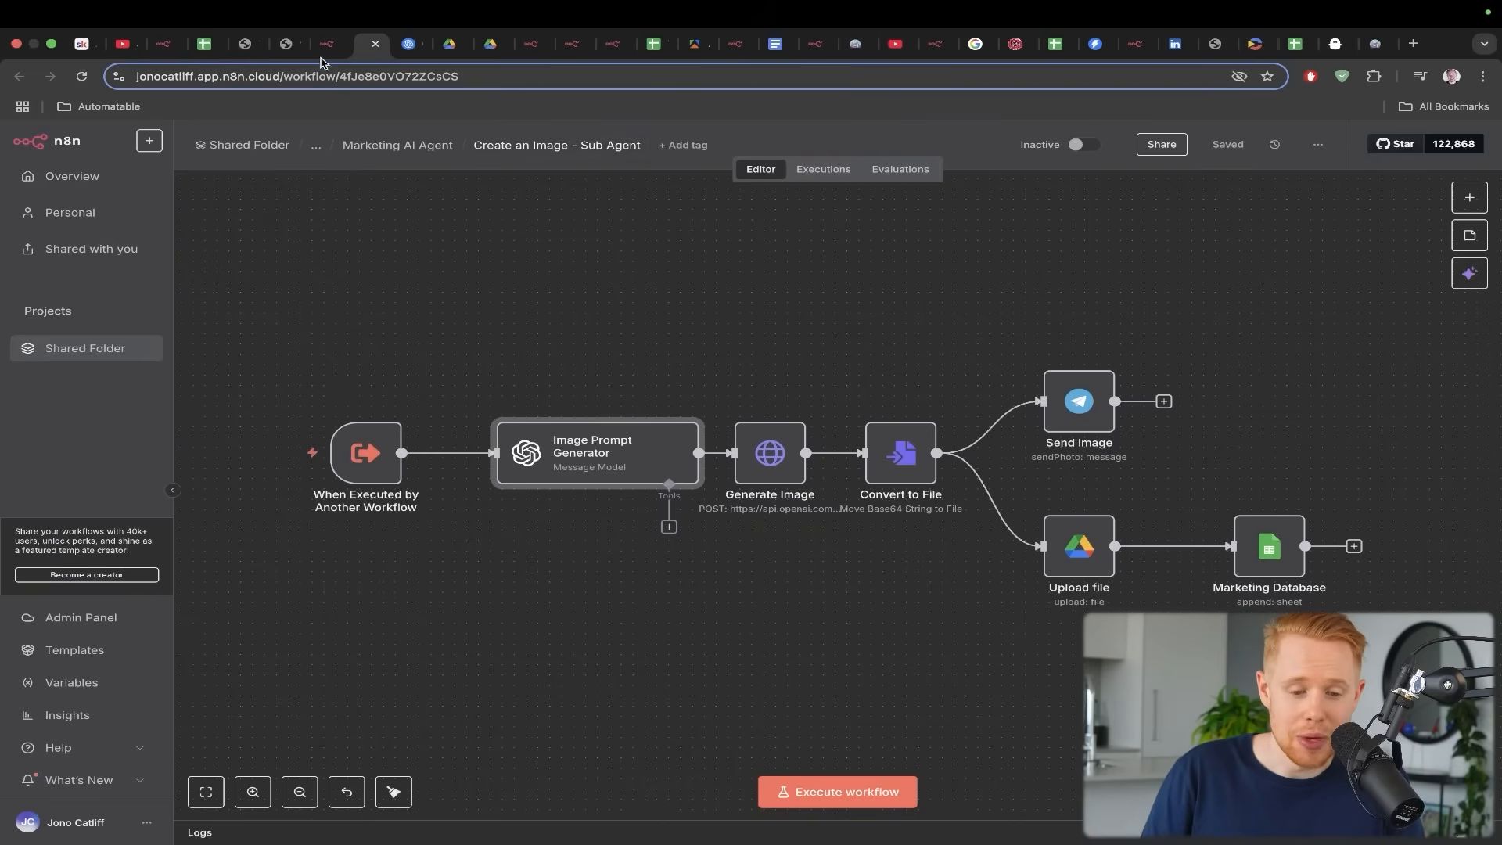
Move the main workflow's browser tab after the Drive image tabs, and compare Ice Cream Advert.png with Ice Cream Advert (Edited).png
{"action": "left_click_drag", "start_coordinate": [321, 43], "coordinate": [474, 47]}
{"action": "left_click", "coordinate": [402, 50]}
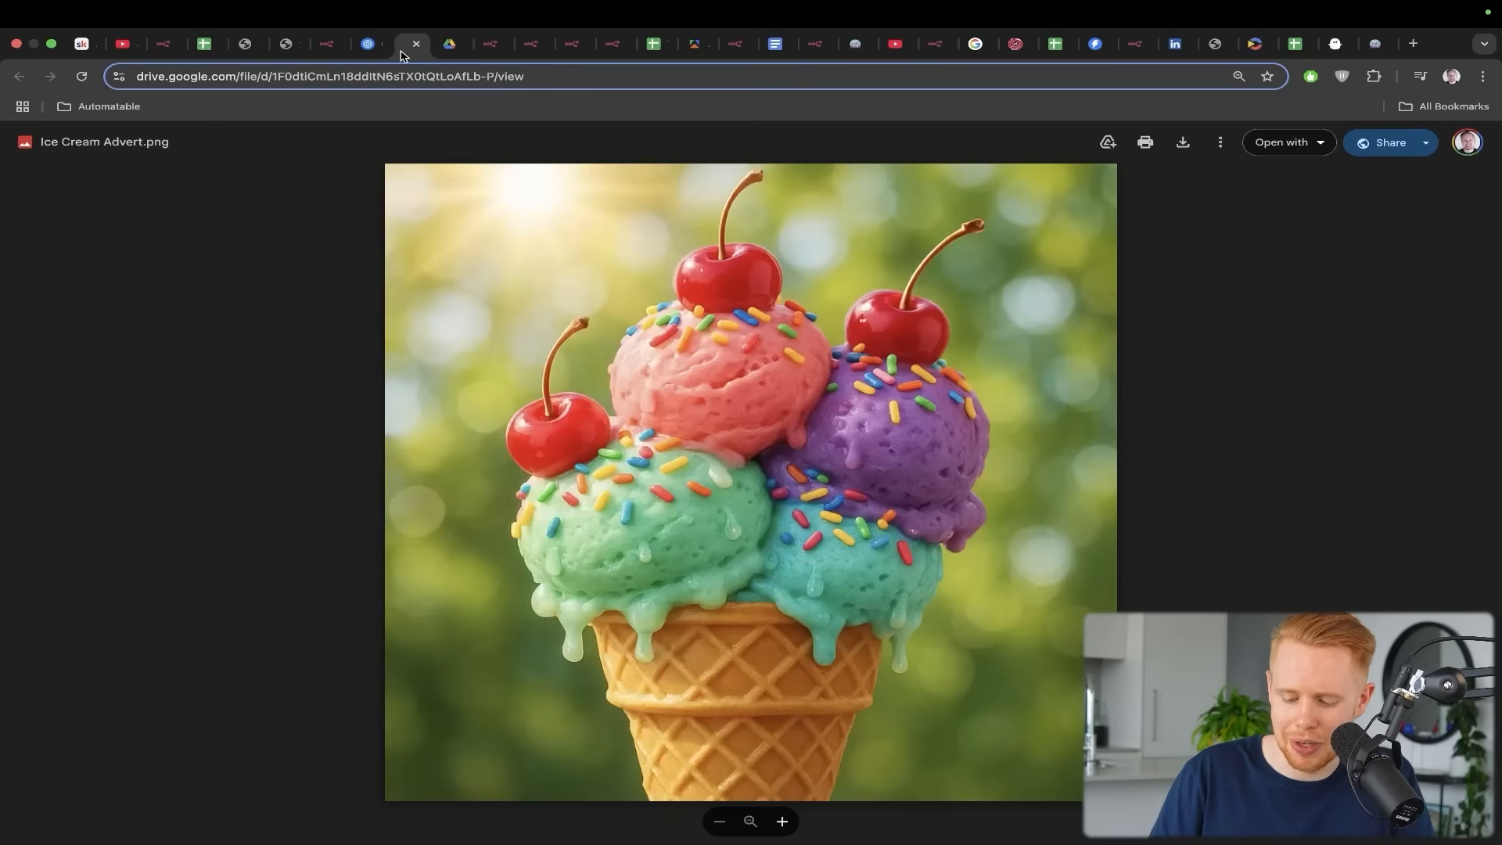
{"action": "key", "text": "ctrl+Tab"}
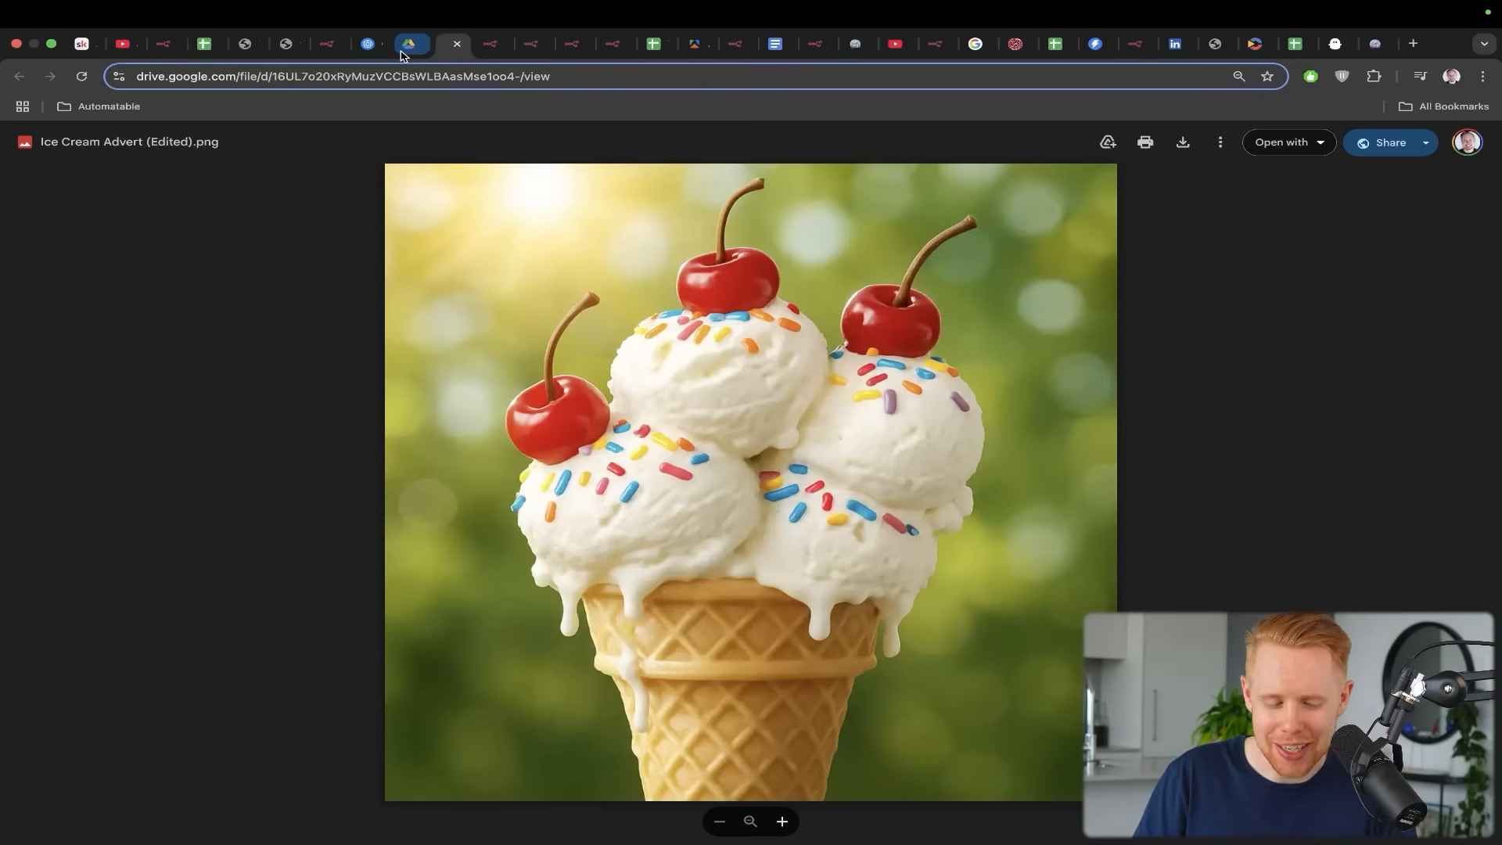
Trace the main workflow's Marketing Team Agent links to the Create An Image, Edit Image and Search Images tools
{"action": "key", "text": "ctrl+Tab"}
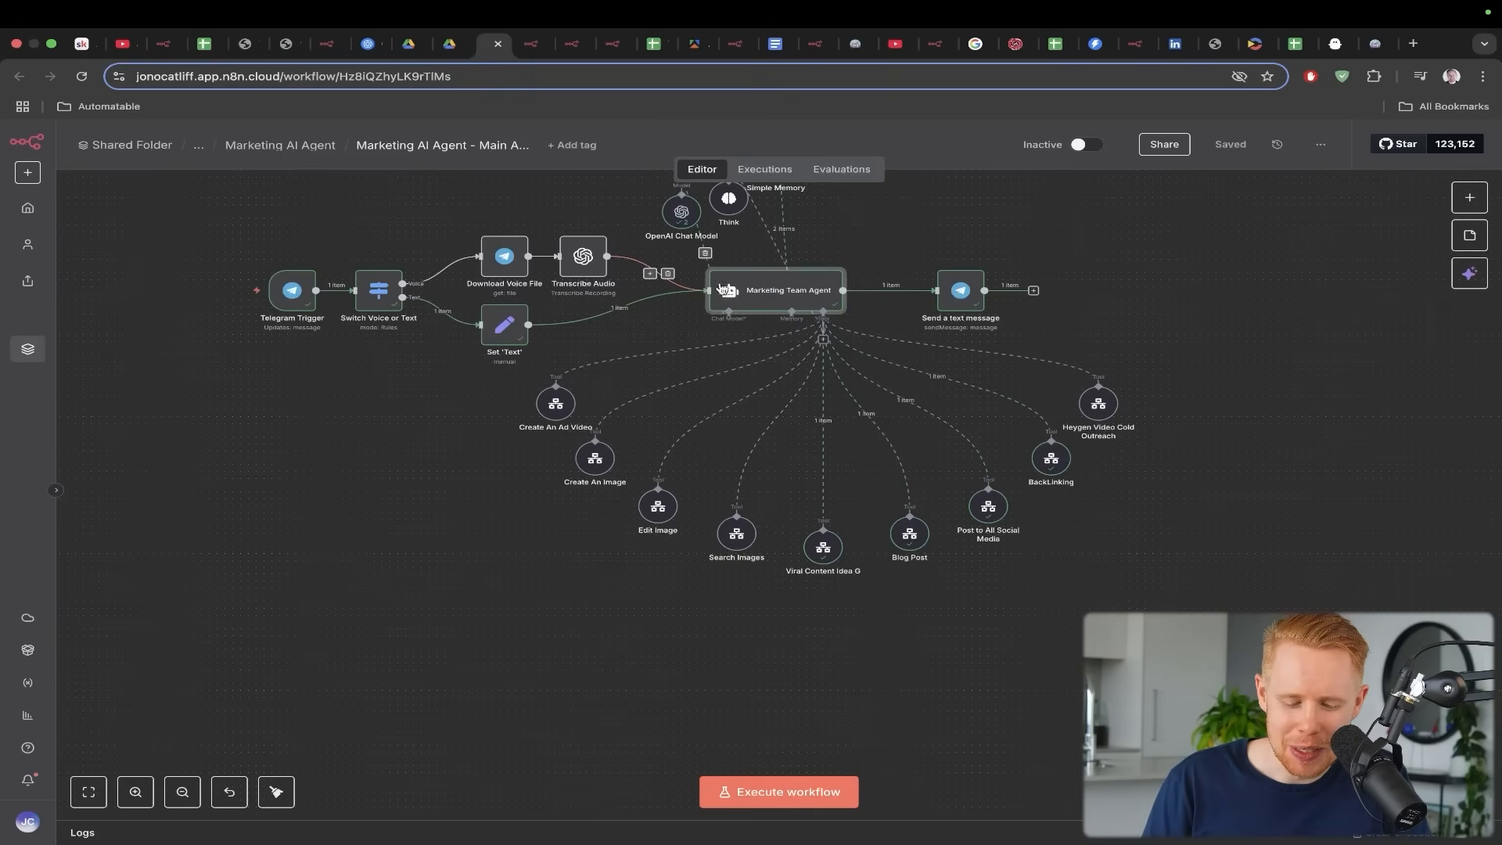
{"action": "left_click", "coordinate": [825, 300]}
{"action": "left_click_drag", "start_coordinate": [826, 308], "coordinate": [602, 438]}
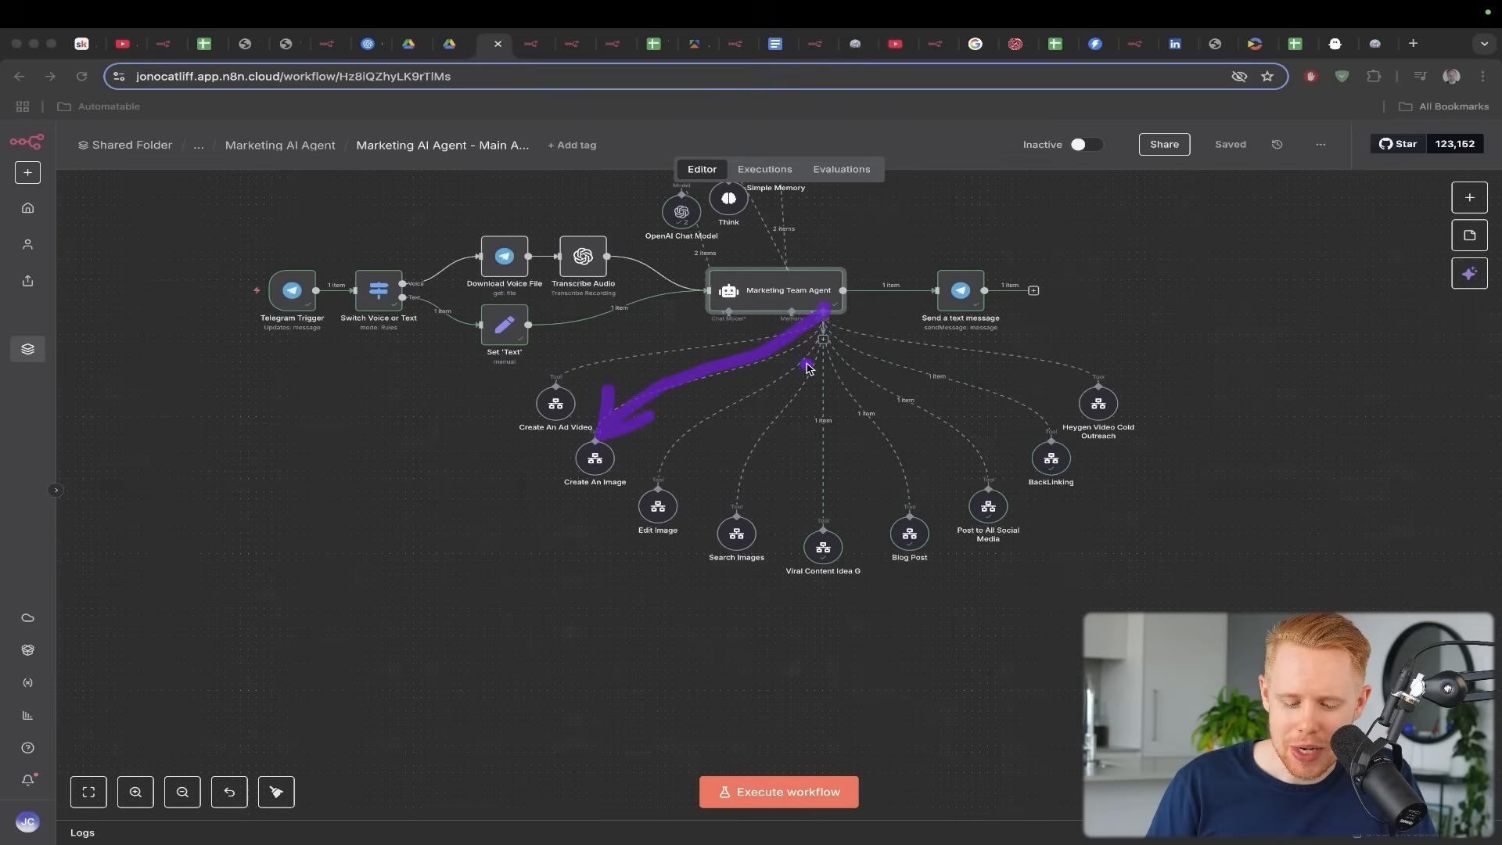
{"action": "left_click_drag", "start_coordinate": [808, 368], "coordinate": [643, 492]}
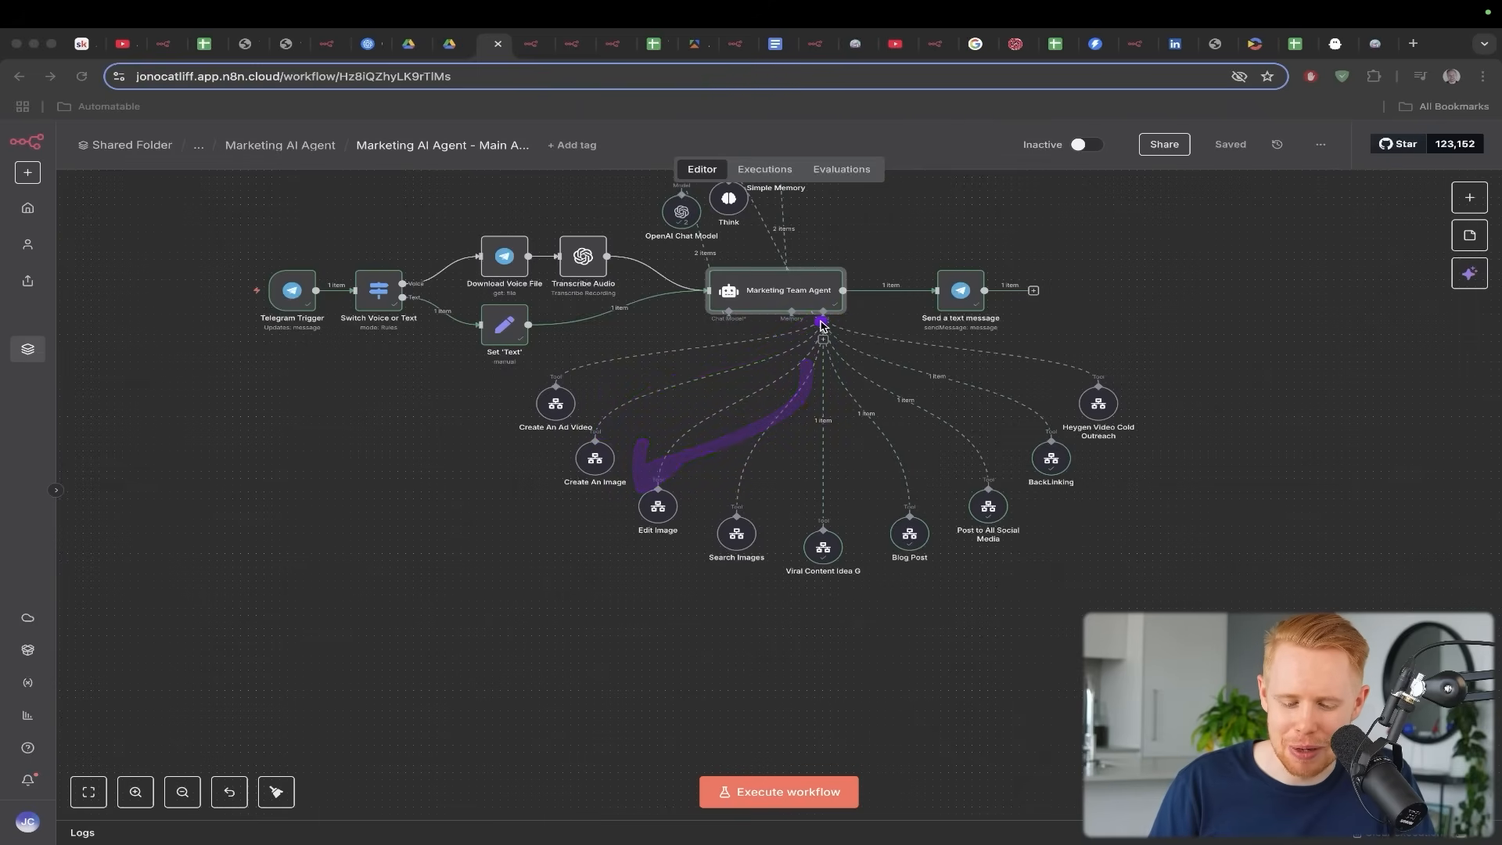
{"action": "mouse_move", "coordinate": [821, 325]}
{"action": "left_mouse_down"}
{"action": "mouse_move", "coordinate": [757, 423]}
{"action": "mouse_move", "coordinate": [737, 512]}
{"action": "left_mouse_up"}
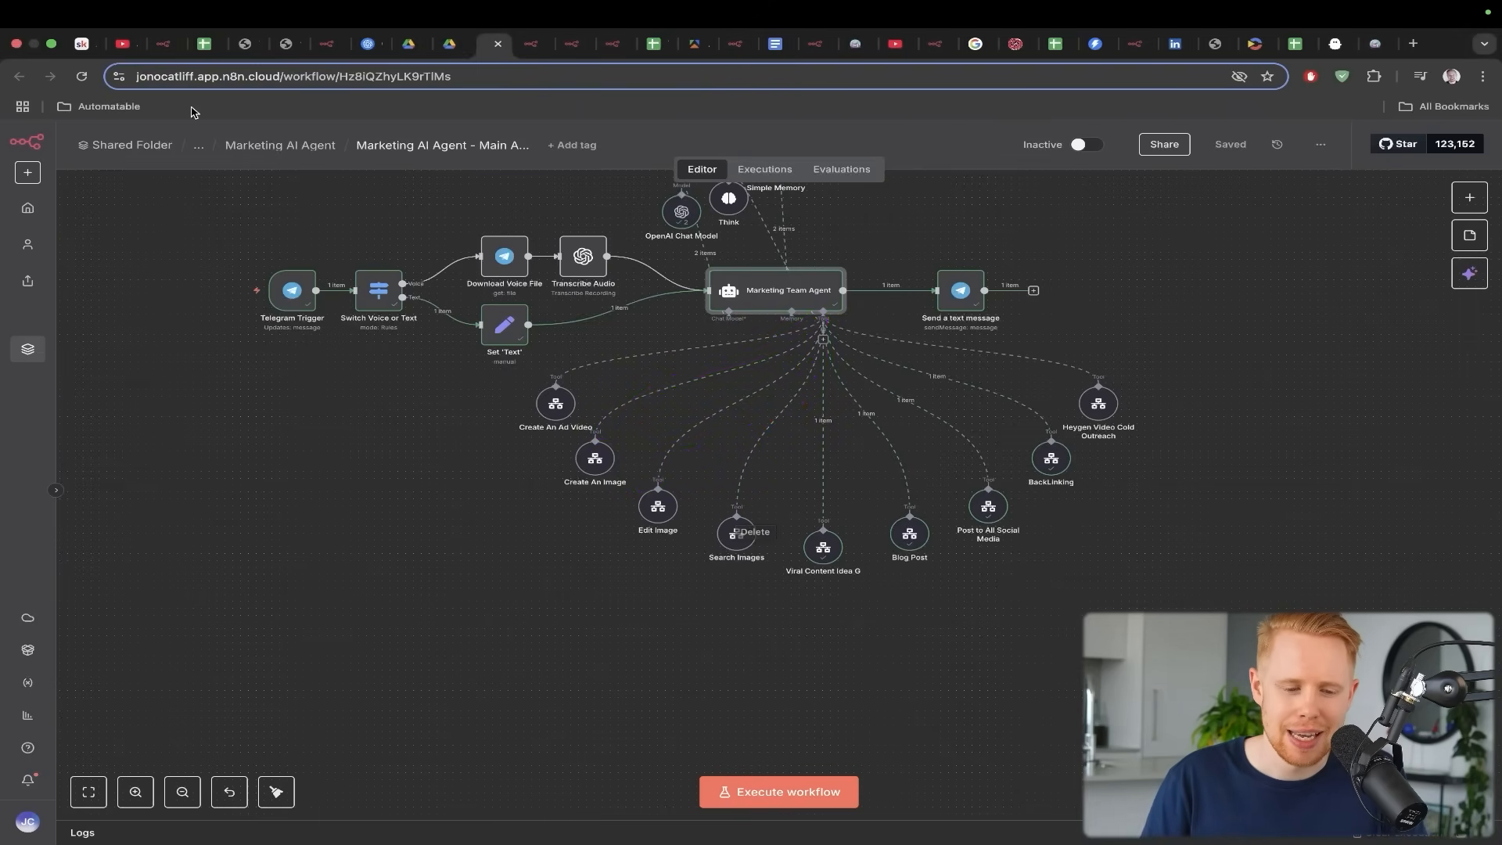
Move the spreadsheet's browser tab beside the Search Images sub-agent workflow, and point out that workflow's title
{"action": "left_click_drag", "start_coordinate": [204, 43], "coordinate": [521, 65]}
{"action": "mouse_move", "coordinate": [841, 333]}
{"action": "left_mouse_down"}
{"action": "mouse_move", "coordinate": [637, 245]}
{"action": "mouse_move", "coordinate": [570, 161]}
{"action": "left_mouse_up"}
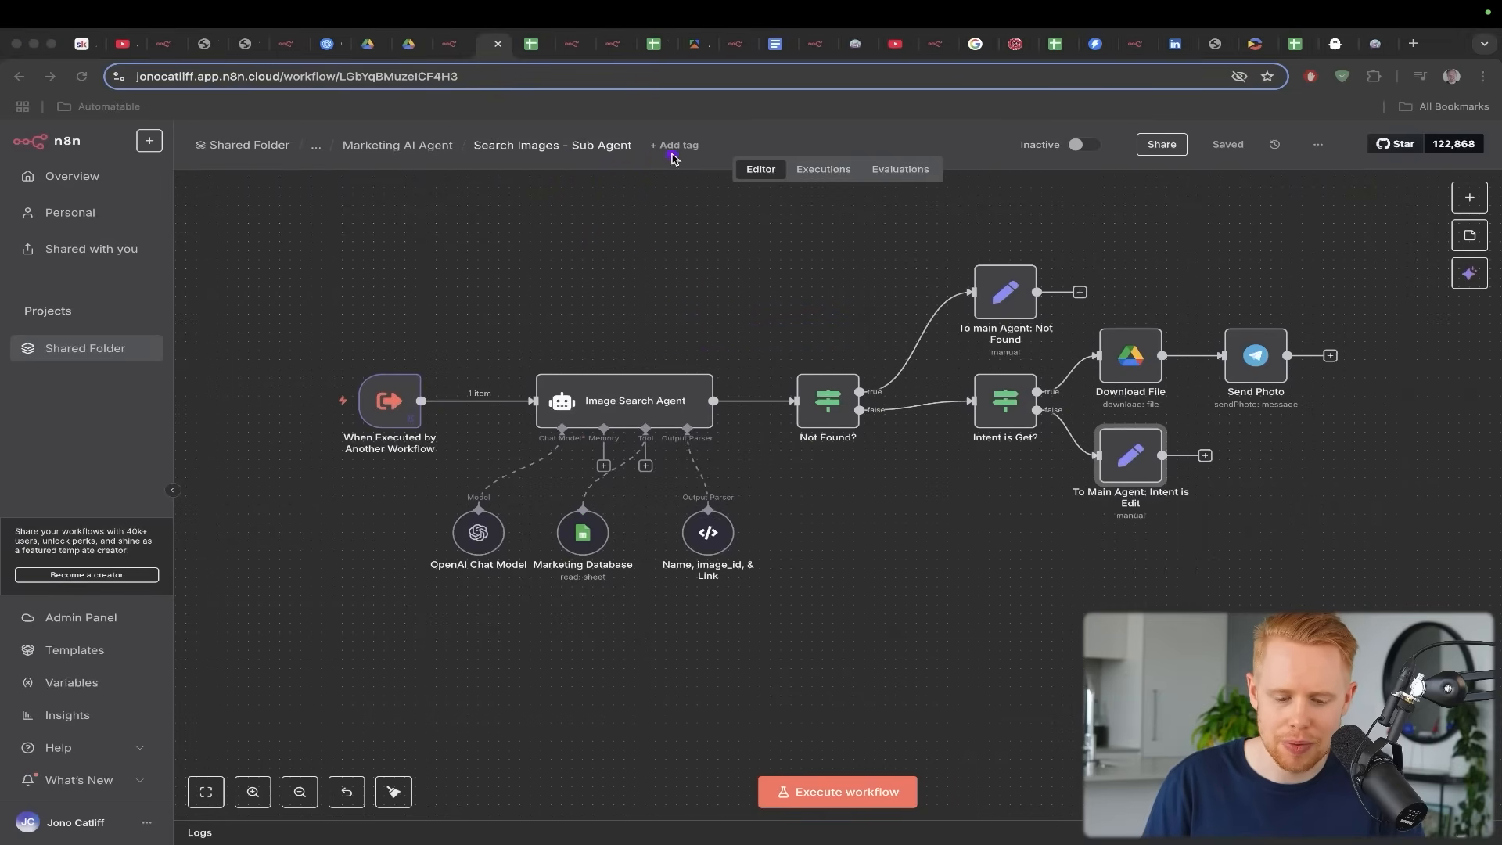
Point out the Search Images sub-agent's trigger, and trace the main workflow from Telegram Trigger through Marketing Team Agent to the Search Images tool
{"action": "left_click_drag", "start_coordinate": [462, 217], "coordinate": [383, 387]}
{"action": "key", "text": "ctrl+shift+Tab"}
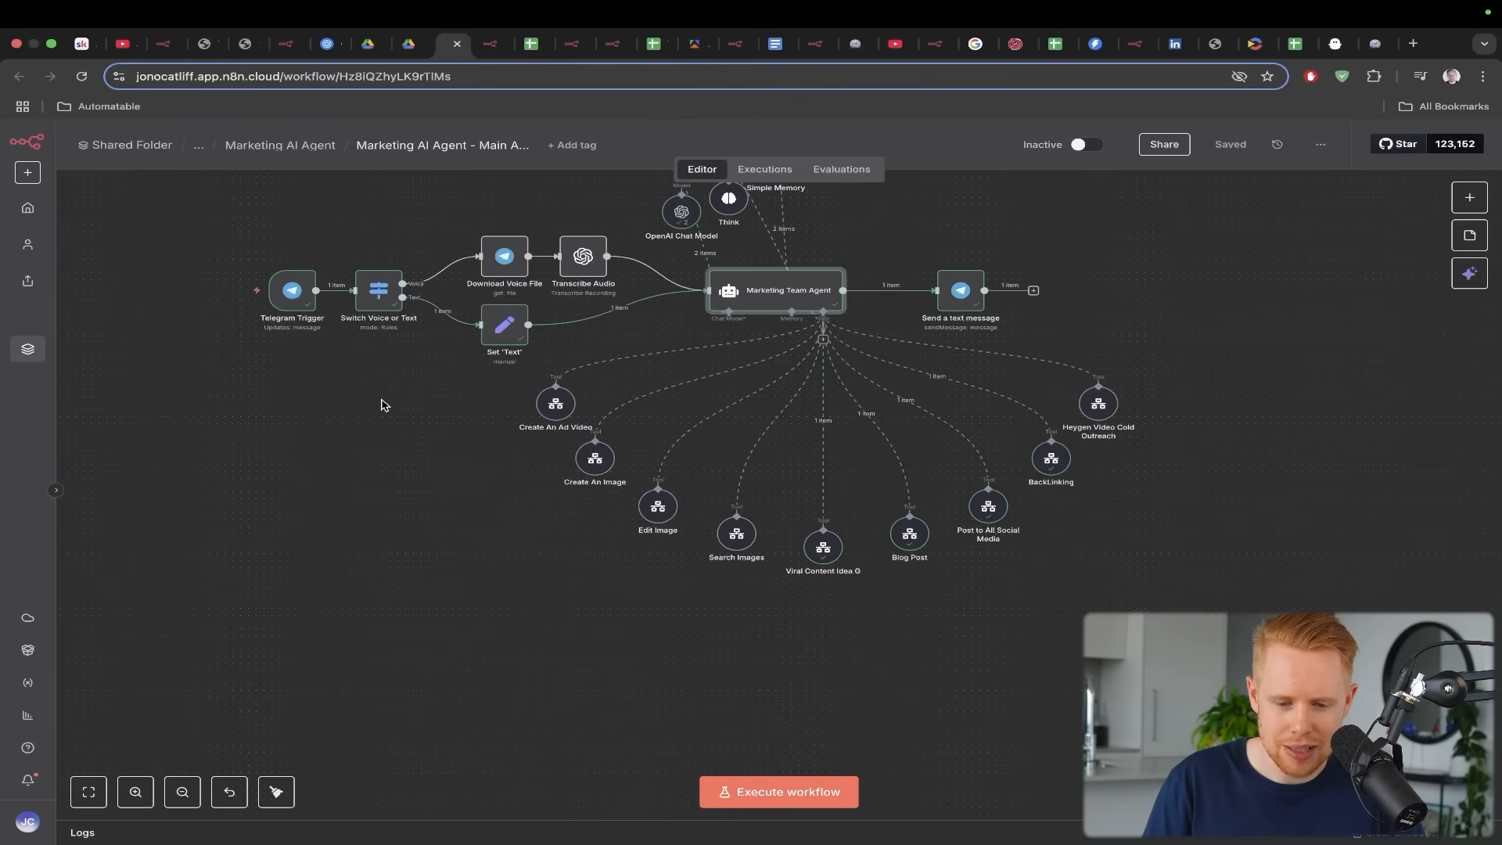
{"action": "mouse_move", "coordinate": [262, 278]}
{"action": "left_mouse_down"}
{"action": "mouse_move", "coordinate": [721, 285]}
{"action": "mouse_move", "coordinate": [788, 302]}
{"action": "mouse_move", "coordinate": [794, 345]}
{"action": "mouse_move", "coordinate": [743, 447]}
{"action": "mouse_move", "coordinate": [741, 516]}
{"action": "left_mouse_up"}
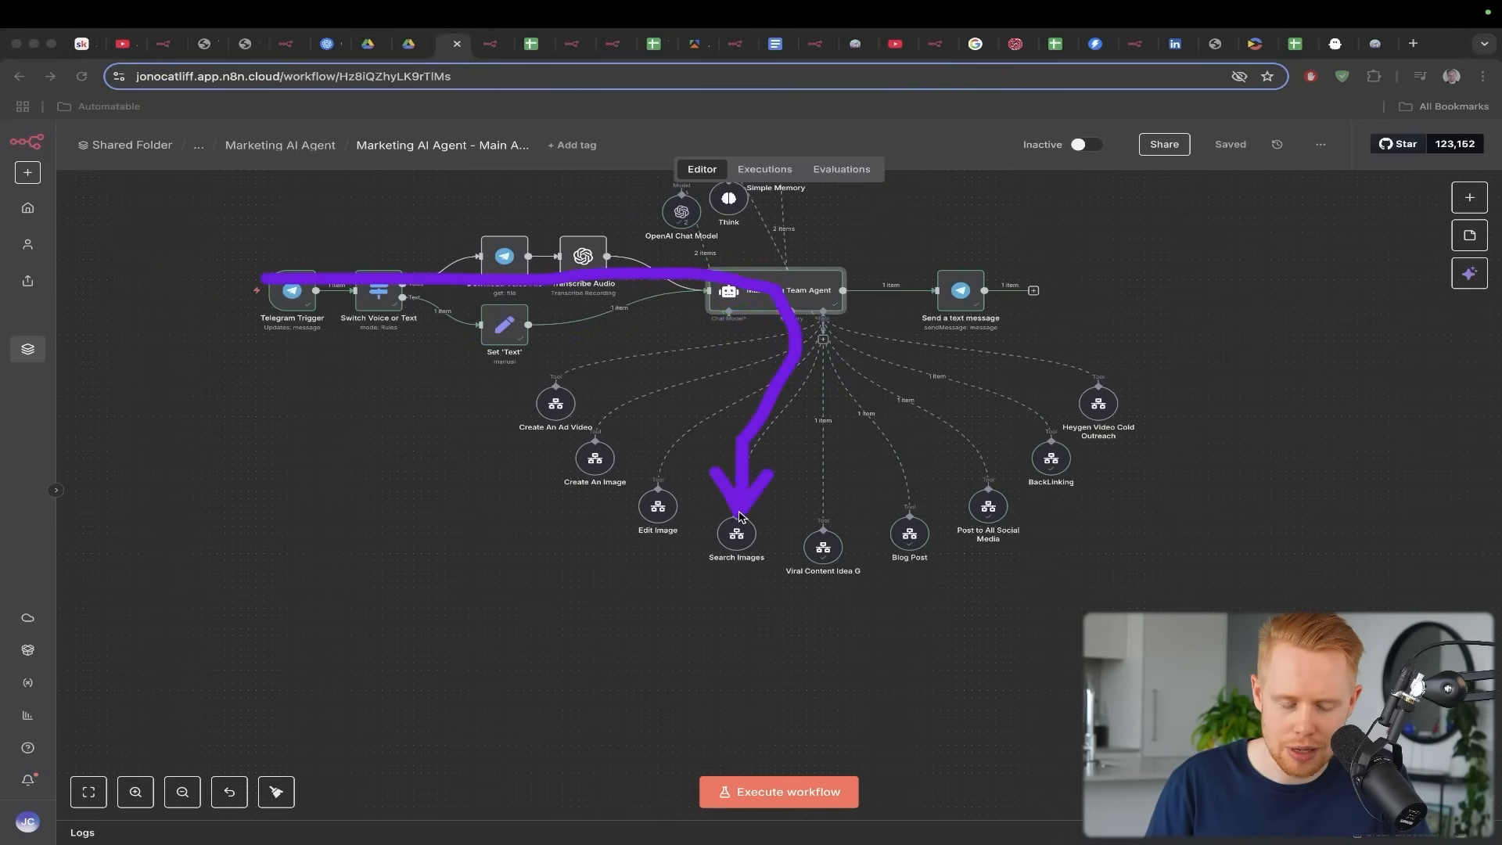
Point out the Image Search Agent node in the Search Images sub-agent workflow, and the Title entries in the Marketing Database [YT] spreadsheet
{"action": "key", "text": "ctrl+Tab"}
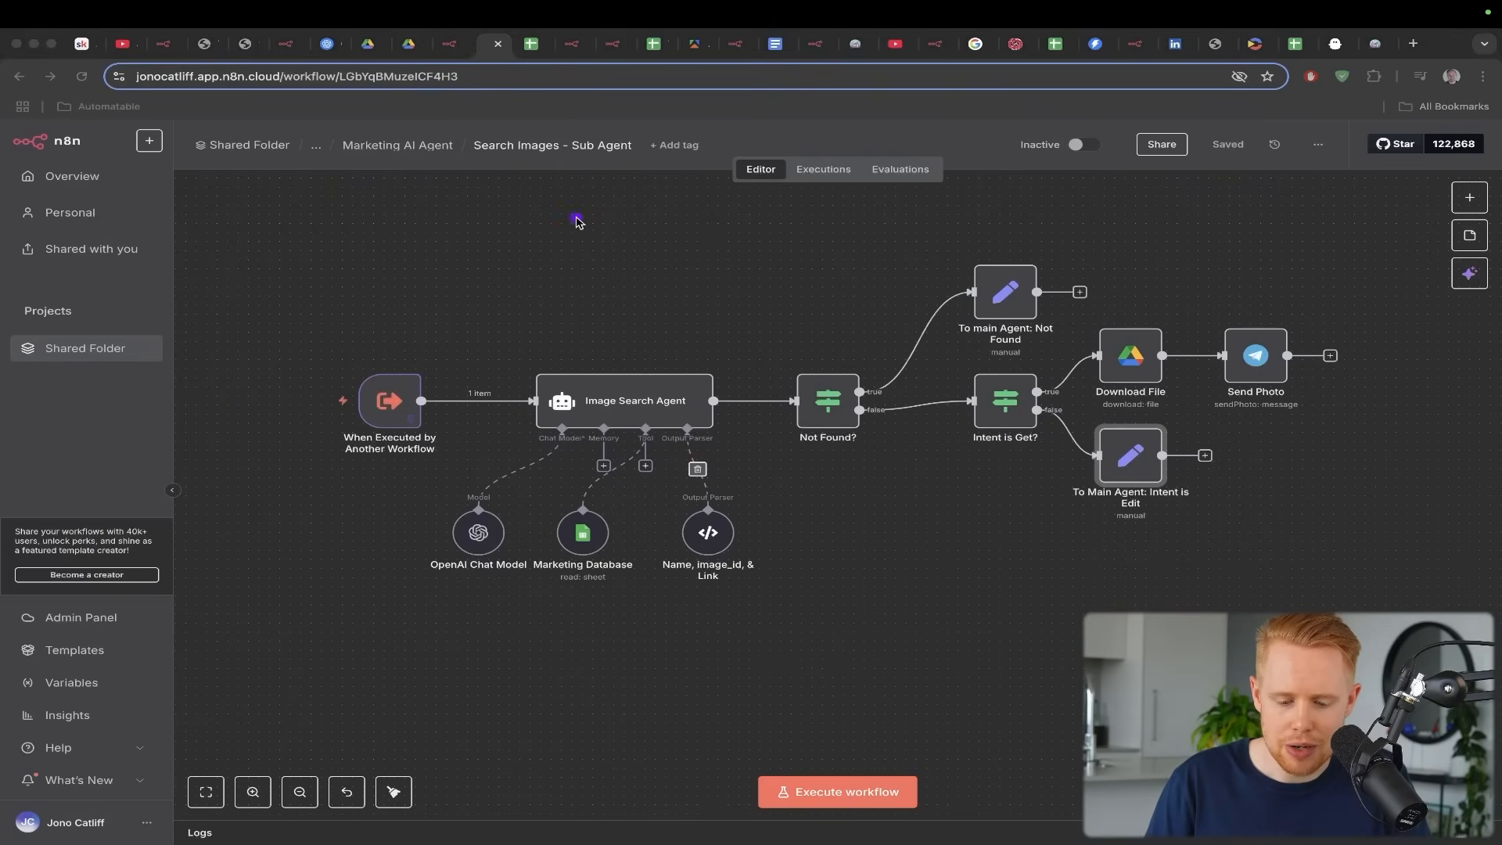
{"action": "left_click_drag", "start_coordinate": [576, 222], "coordinate": [578, 397]}
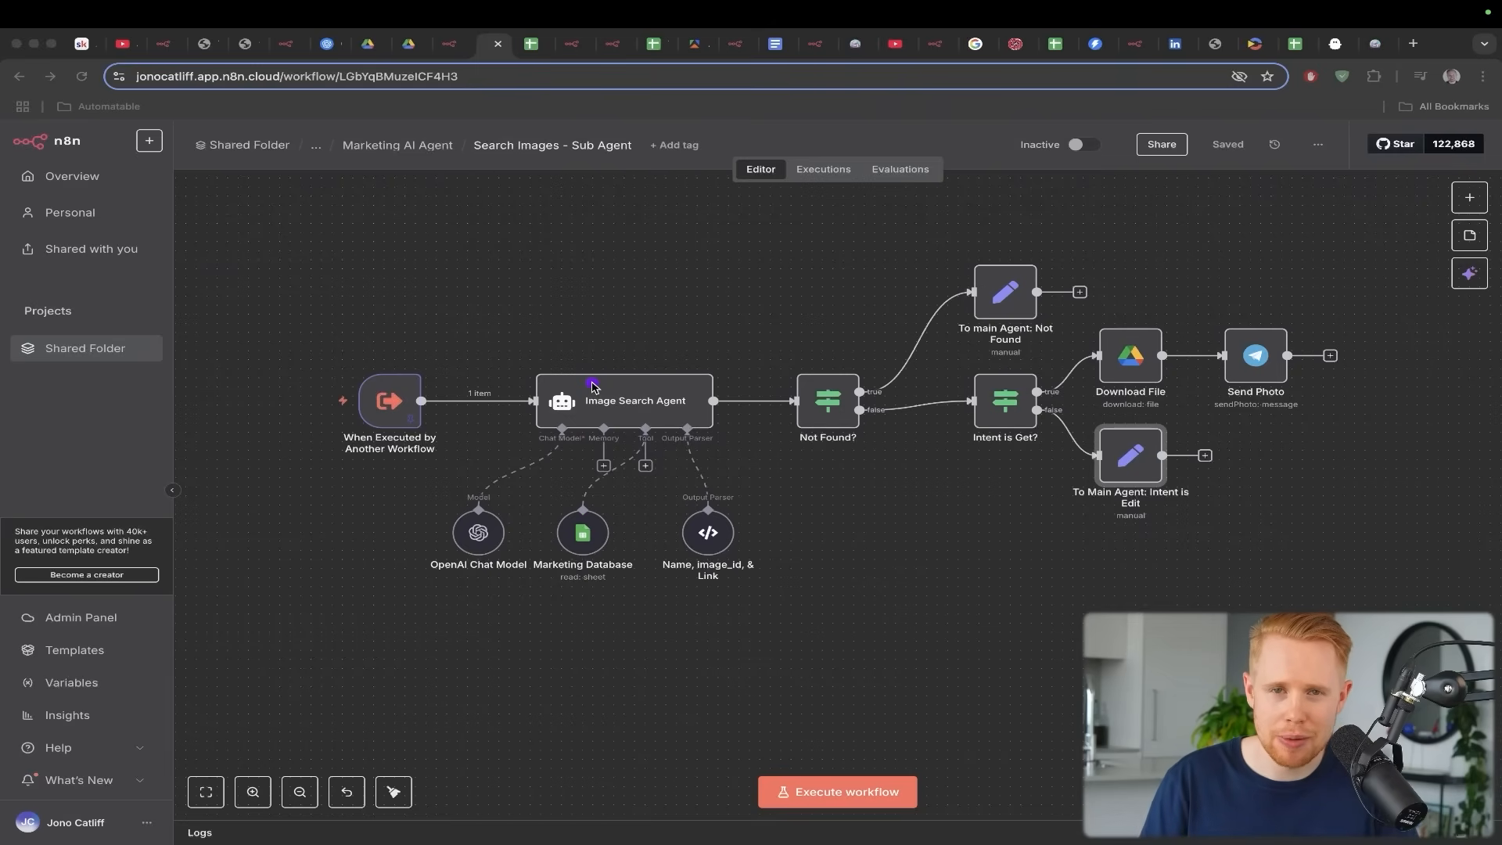
{"action": "key", "text": "ctrl+Tab"}
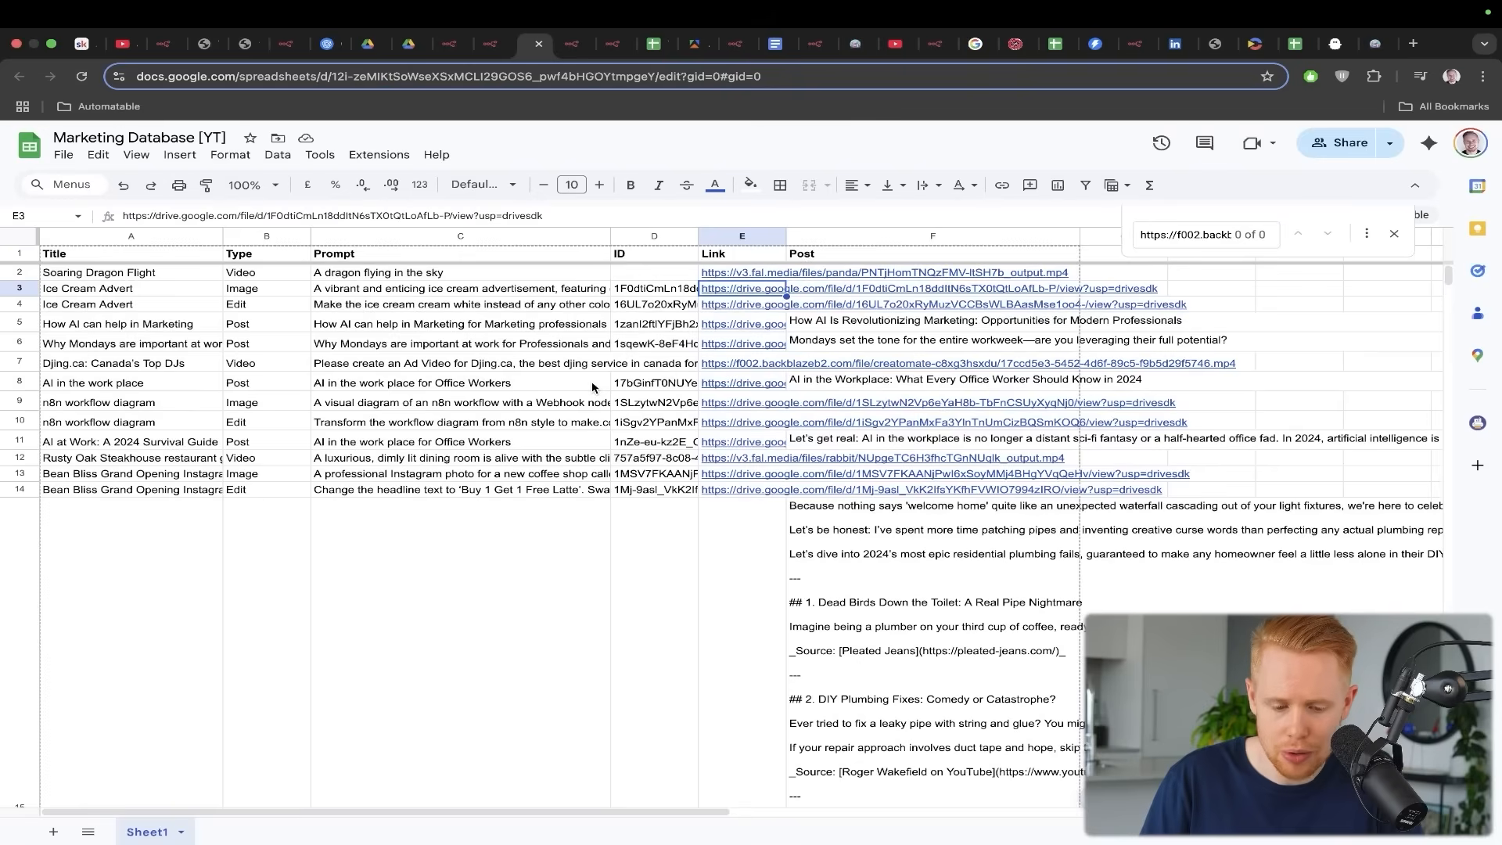
{"action": "left_click_drag", "start_coordinate": [384, 153], "coordinate": [194, 335]}
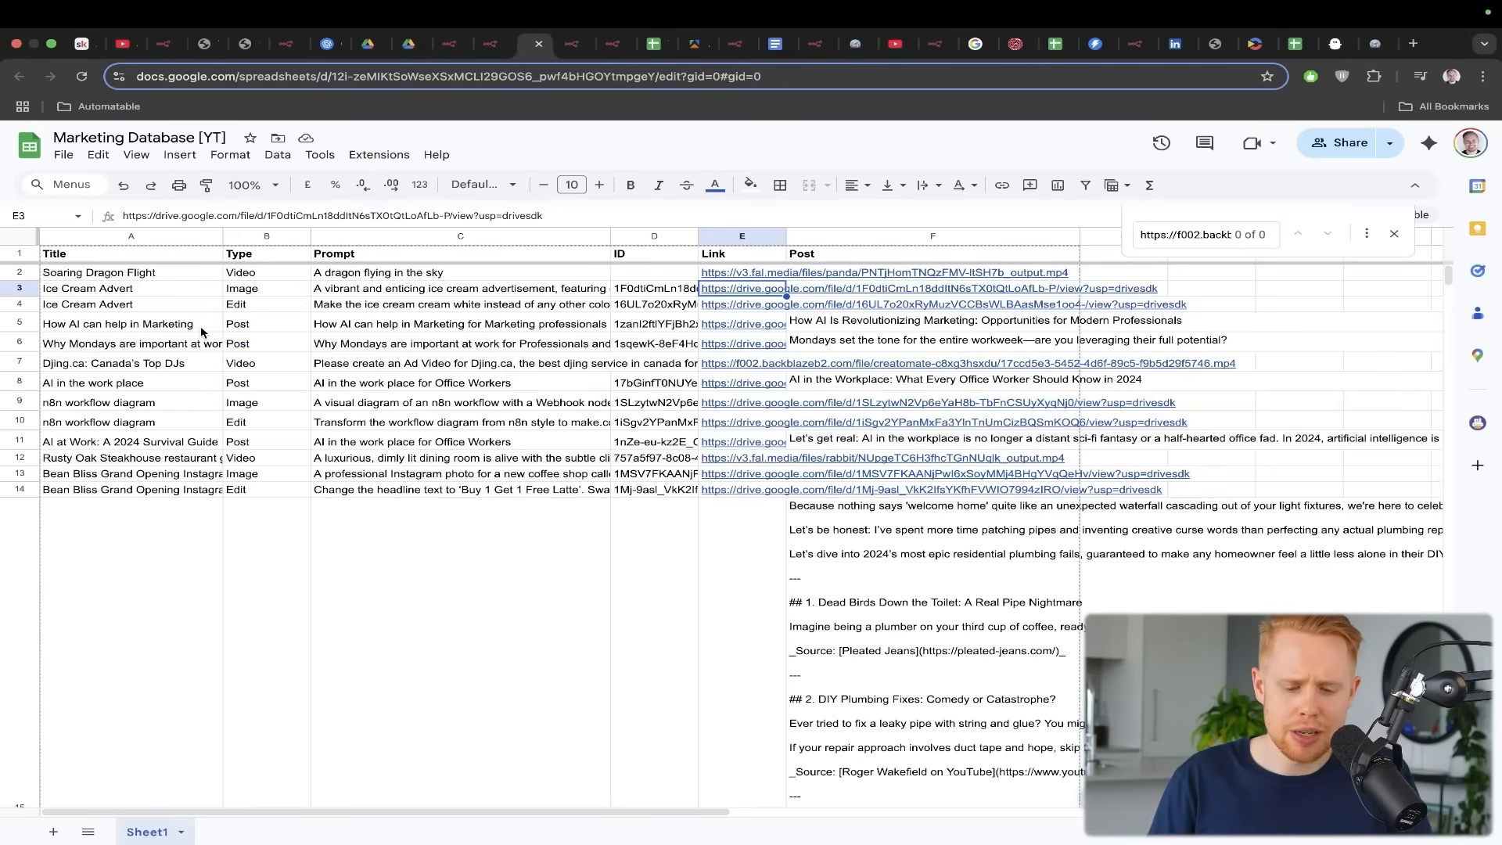
Switch to Telegram to point out the Grand Opening coffee image in the newn8nChat conversation, and return to the marketing spreadsheet's Title column
{"action": "key", "text": "super+Tab"}
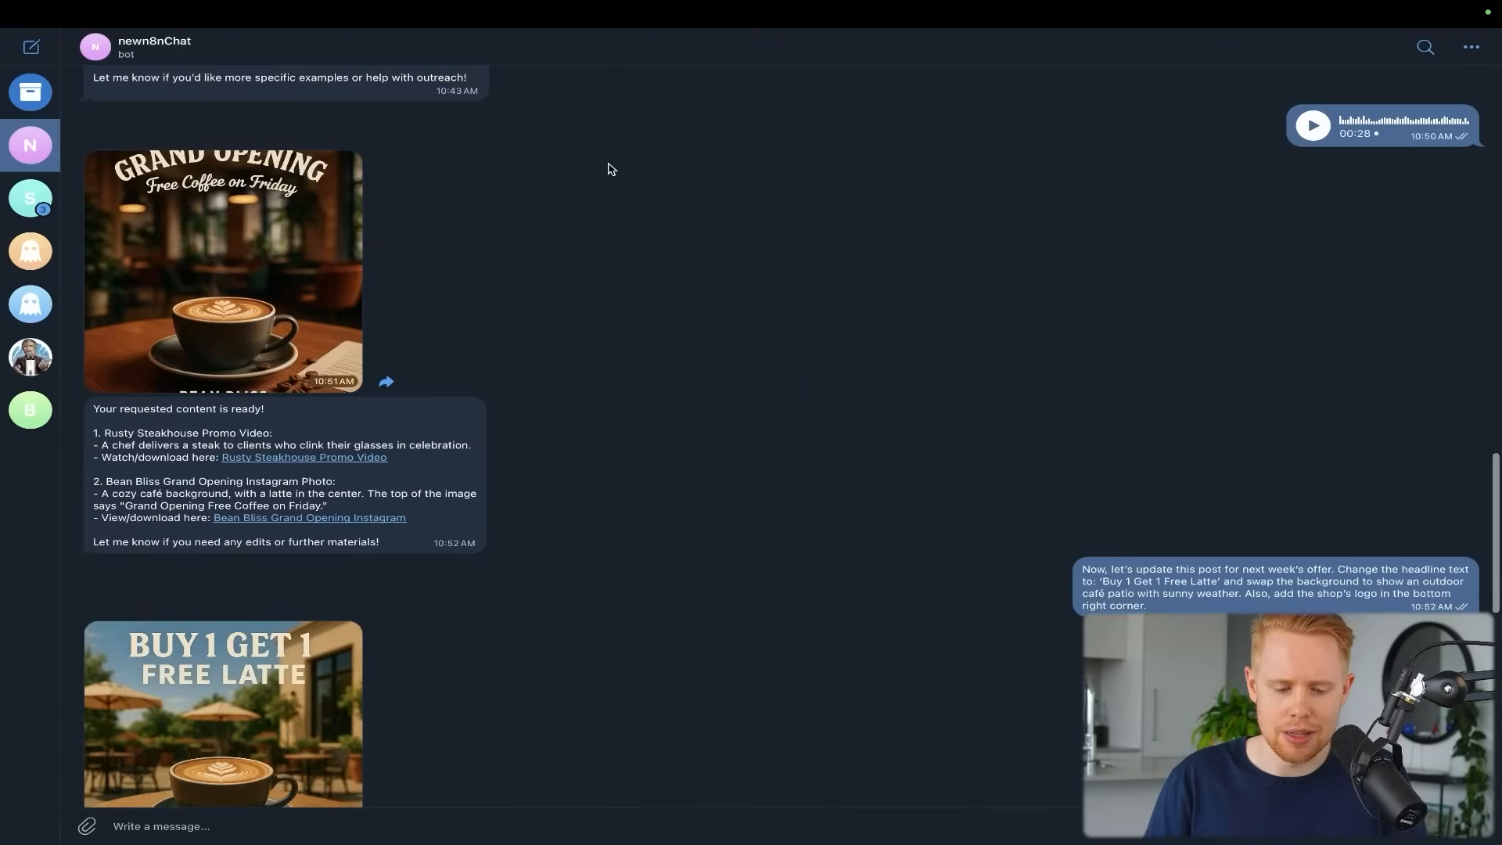
{"action": "left_click_drag", "start_coordinate": [798, 209], "coordinate": [319, 224]}
{"action": "key", "text": "super+Tab"}
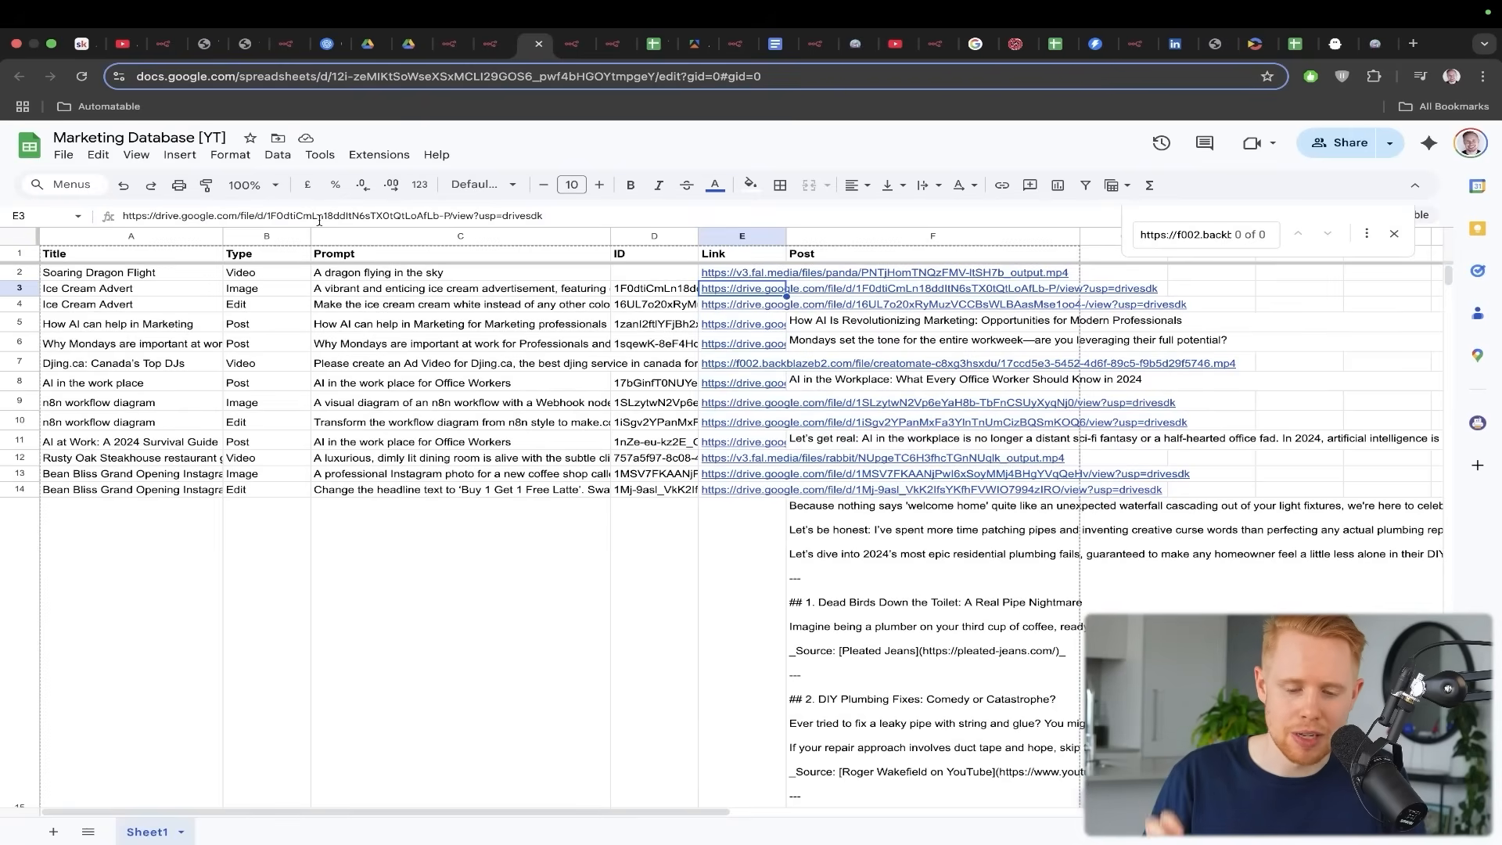
{"action": "key", "text": "ctrl+shift+a"}
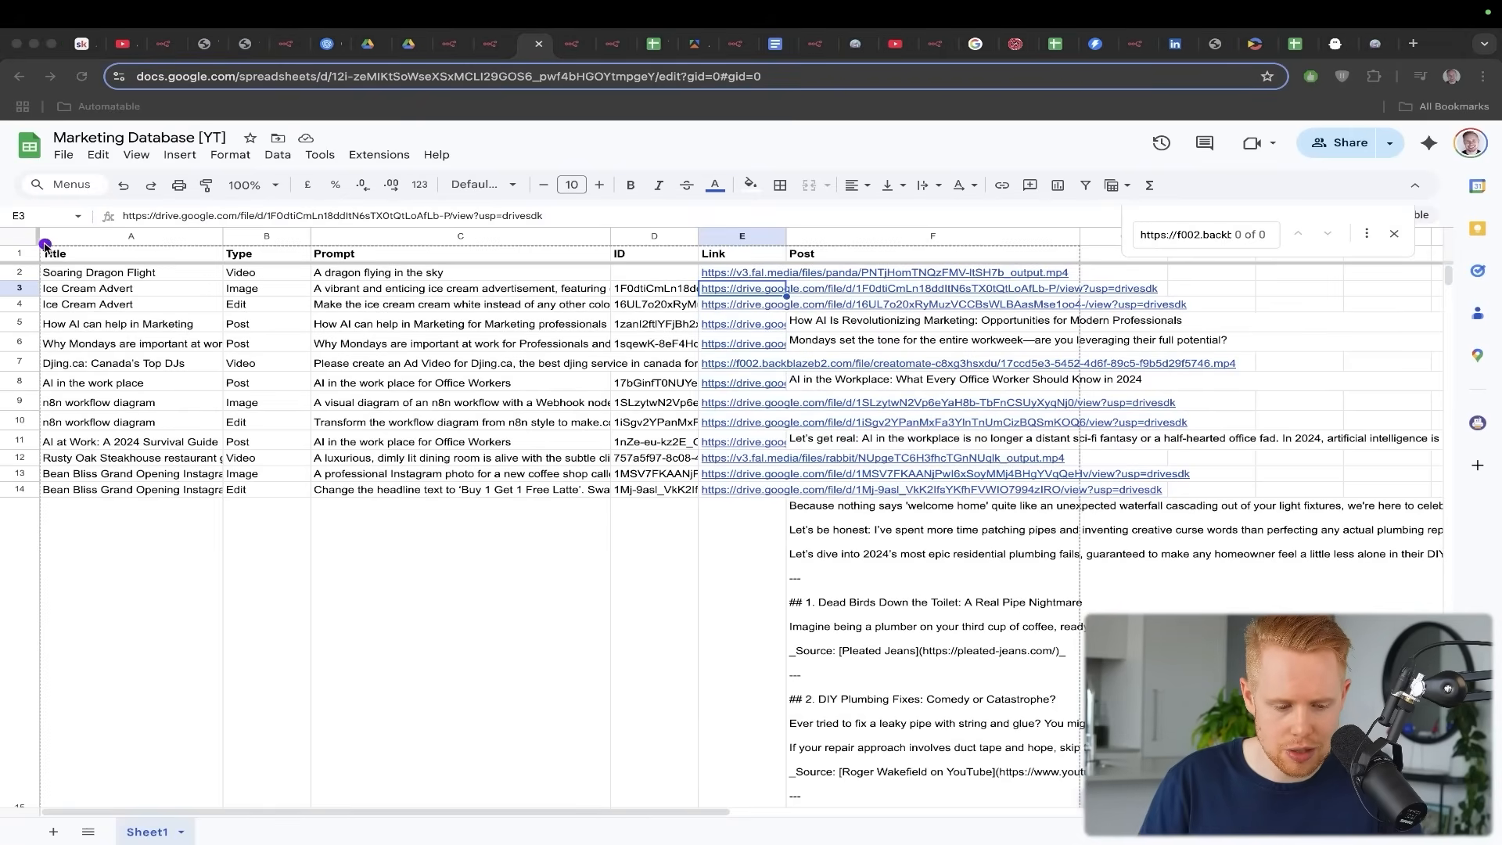
Examine the records in the Marketing Database spreadsheet, focusing on the ID and Link columns
{"action": "mouse_move", "coordinate": [31, 222]}
{"action": "left_mouse_down"}
{"action": "mouse_move", "coordinate": [320, 689]}
{"action": "mouse_move", "coordinate": [247, 835]}
{"action": "mouse_move", "coordinate": [225, 830]}
{"action": "left_mouse_up"}
{"action": "key", "text": "Escape"}
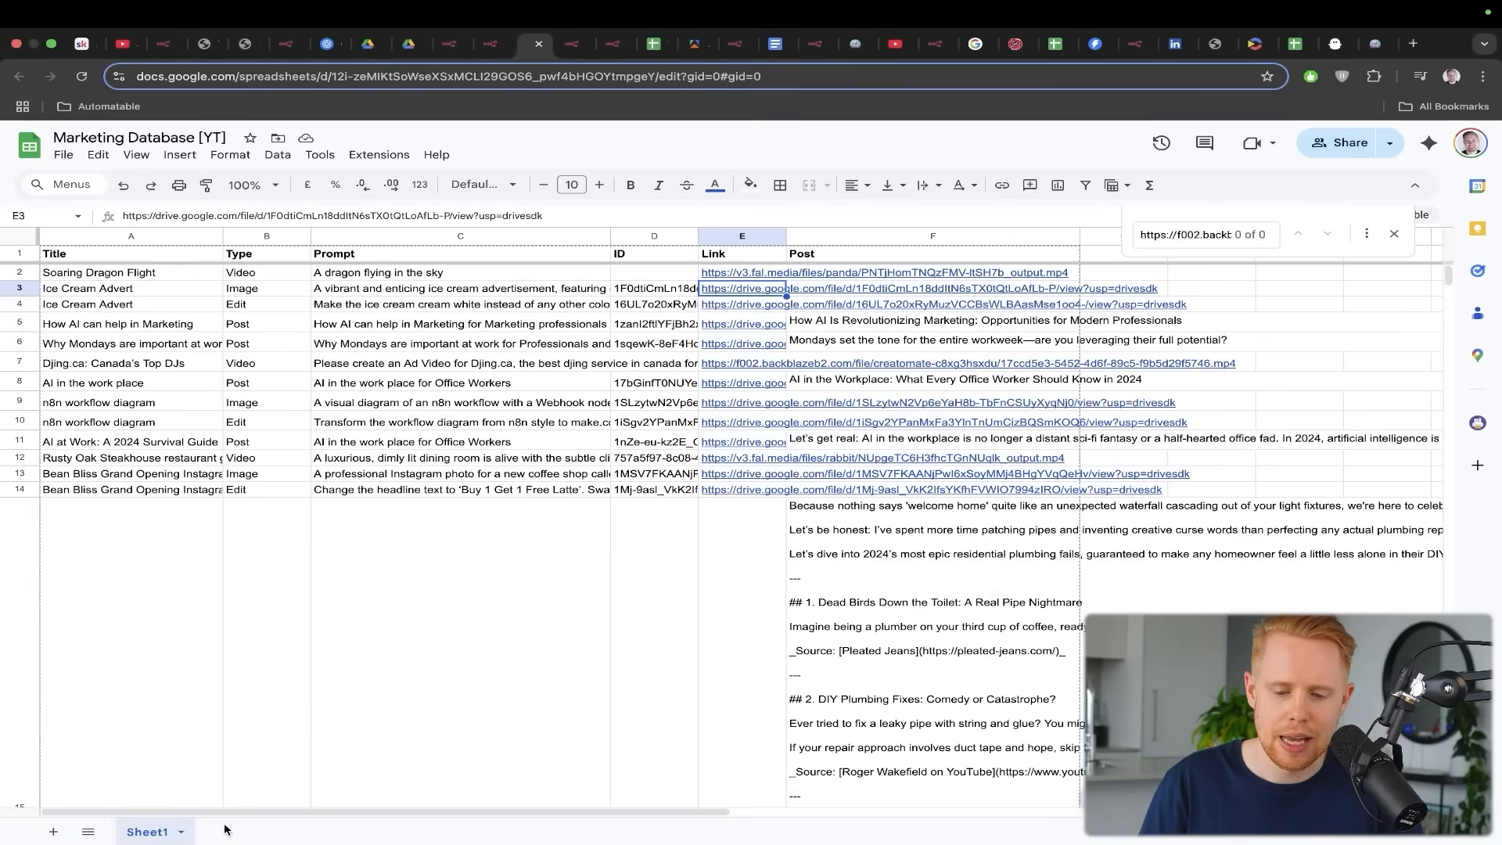
{"action": "left_click_drag", "start_coordinate": [874, 123], "coordinate": [680, 278]}
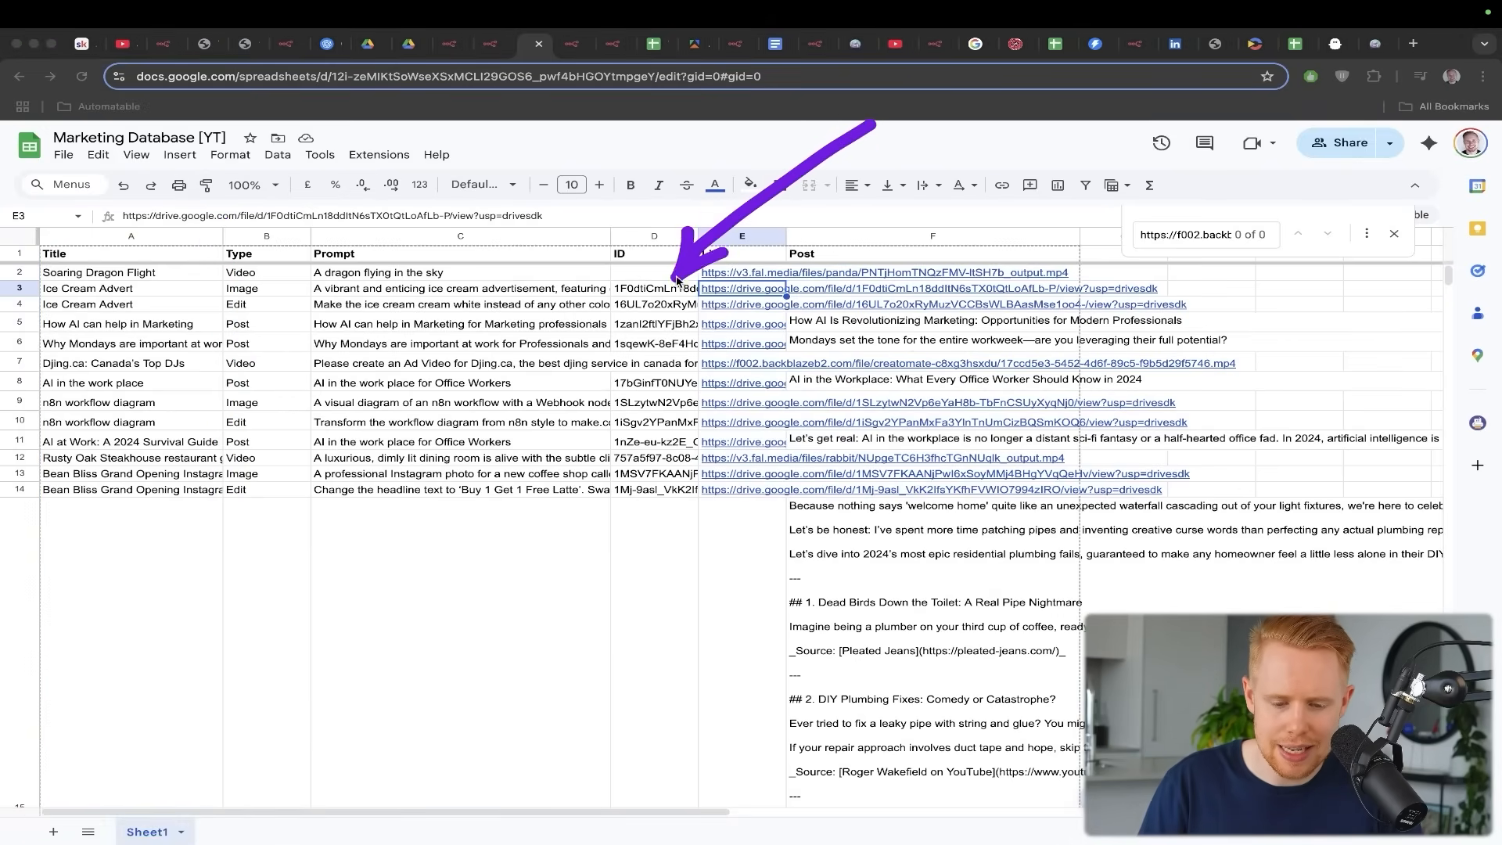
{"action": "key", "text": "Escape"}
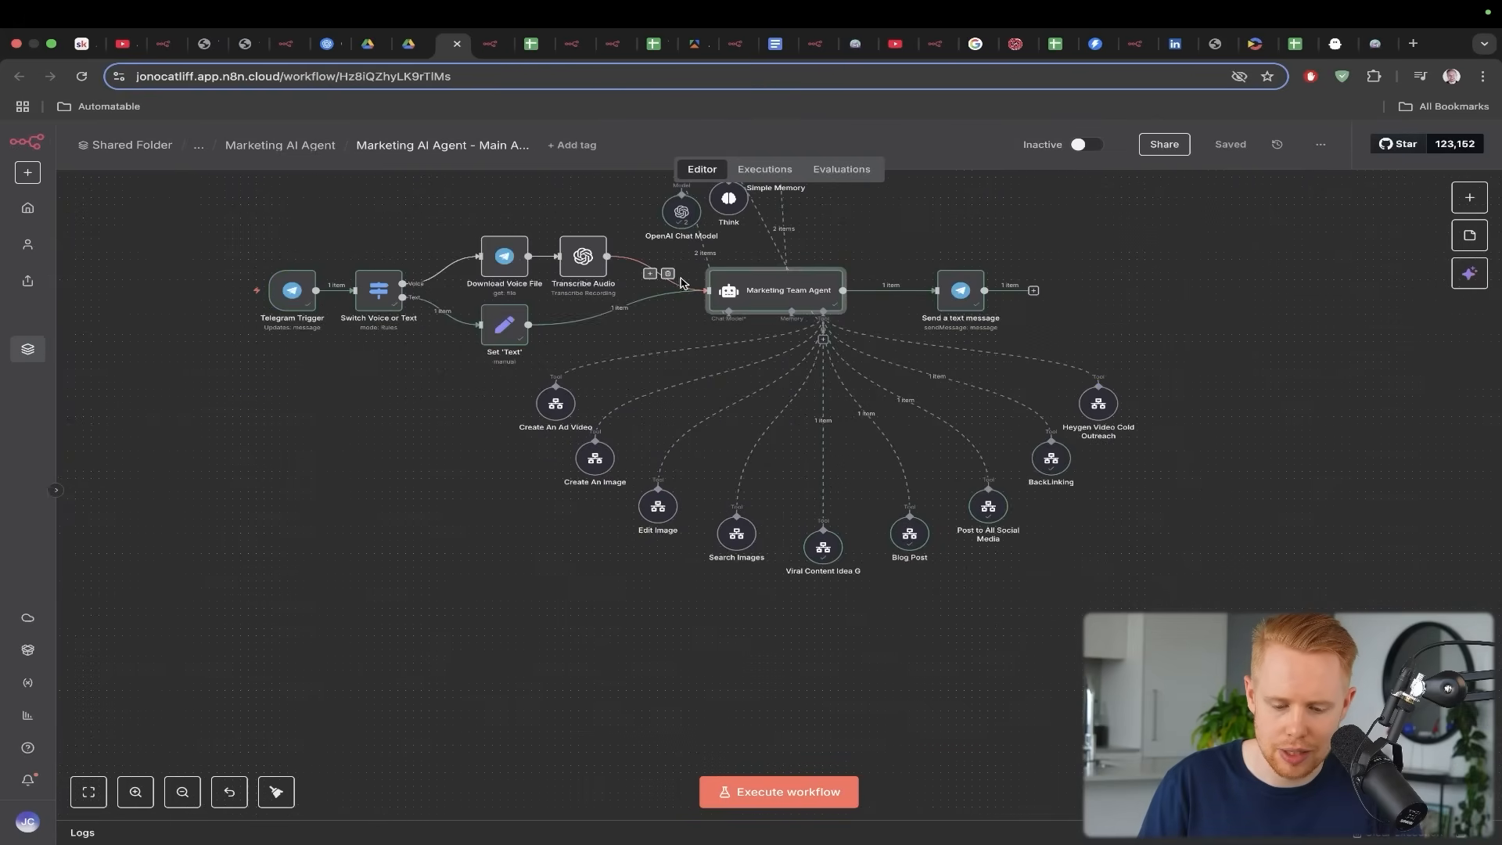
Show the Search Images sub-agent workflow and examine the Image Search Agent with its Marketing Database tool
{"action": "left_click_drag", "start_coordinate": [1035, 205], "coordinate": [812, 275]}
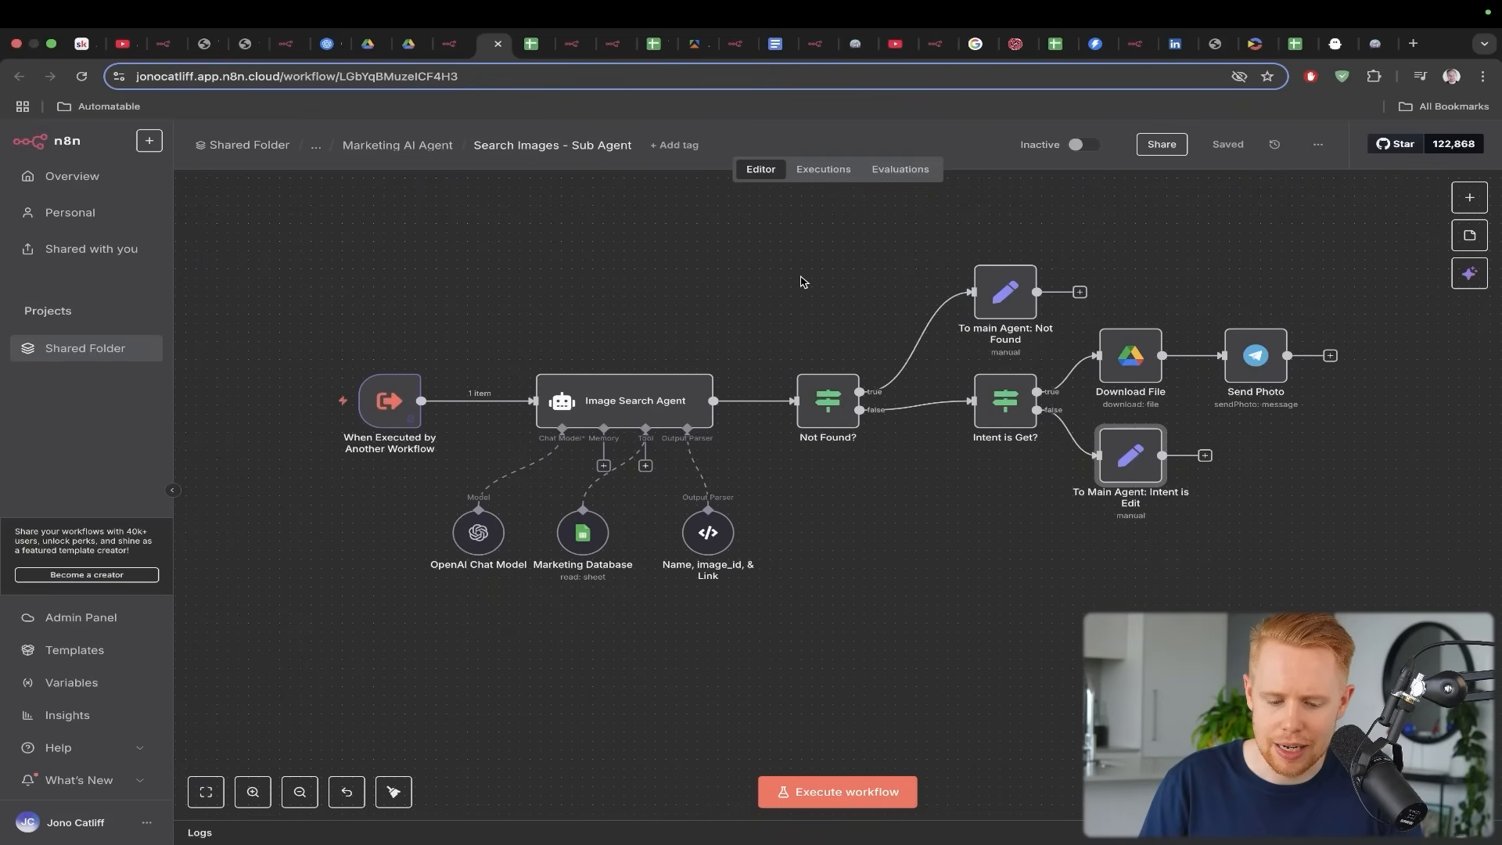
{"action": "left_click_drag", "start_coordinate": [585, 234], "coordinate": [581, 383]}
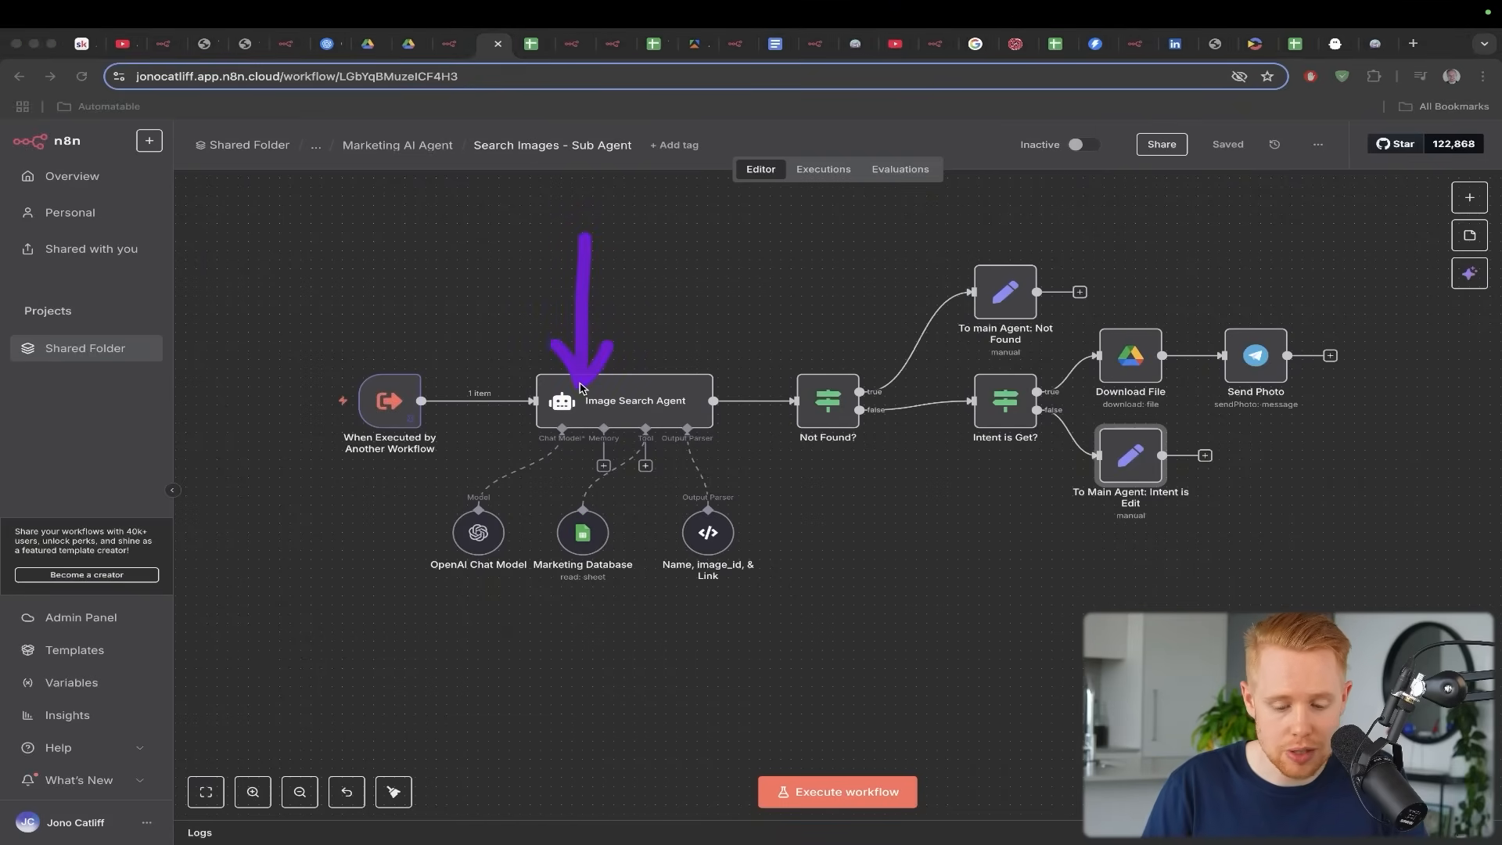
{"action": "left_click_drag", "start_coordinate": [643, 422], "coordinate": [585, 512]}
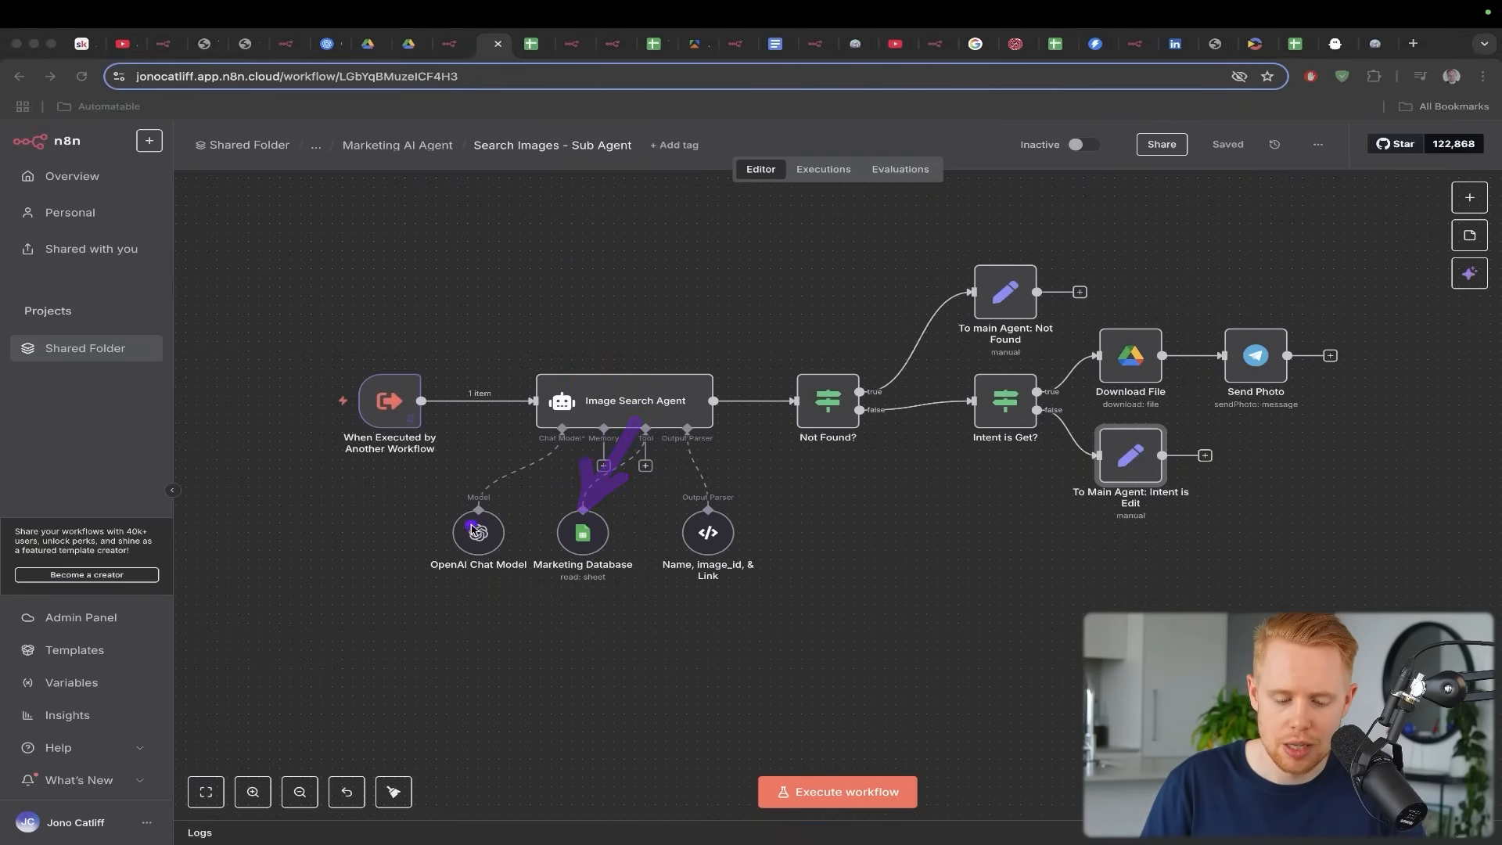
{"action": "key", "text": "ctrl+s"}
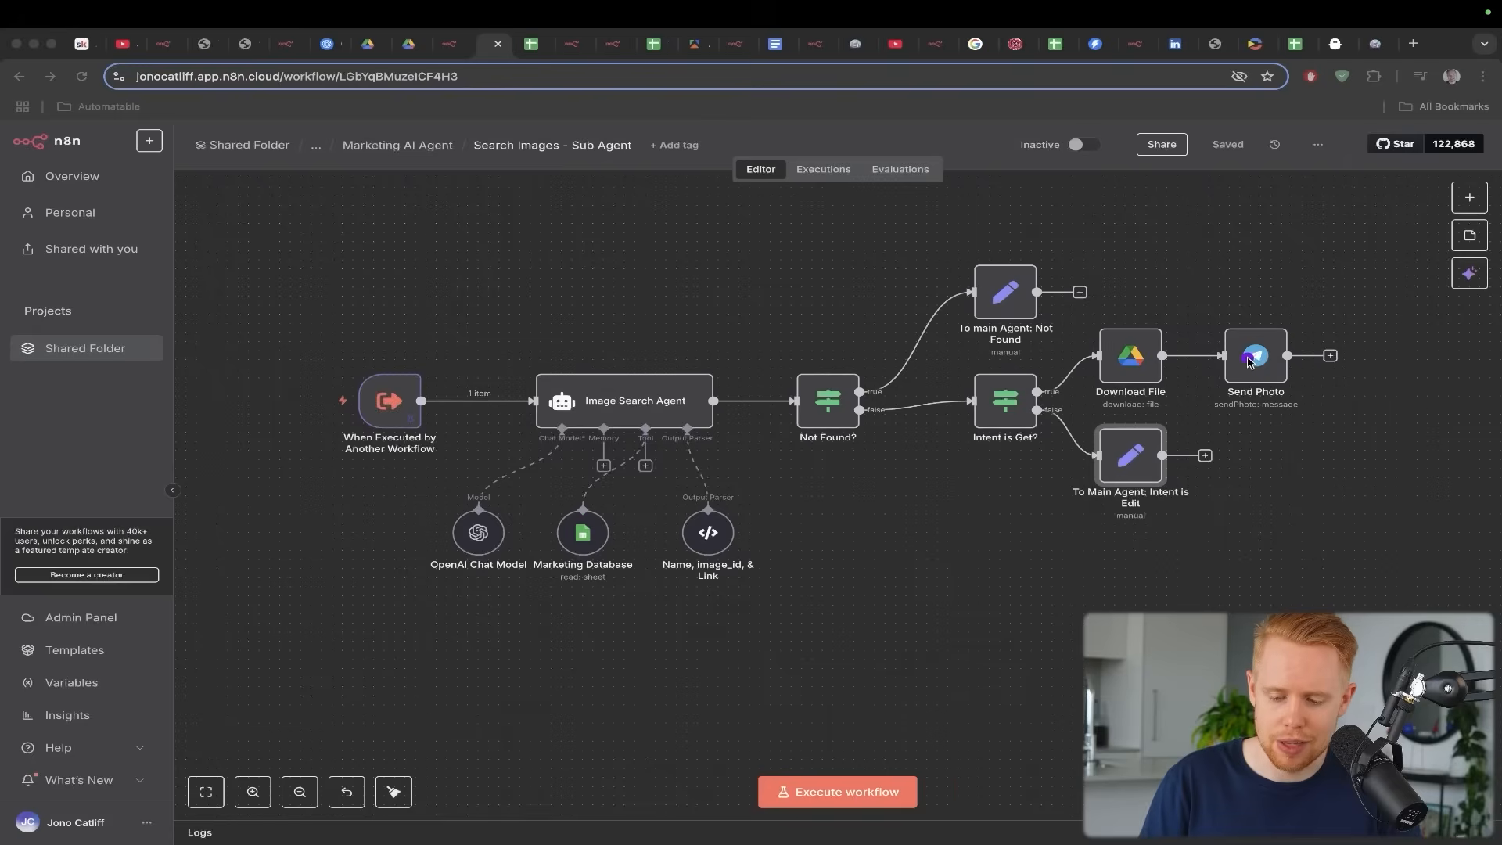
Switch to Telegram and view the Grand Opening coffee image in the newn8nChat conversation
{"action": "key", "text": "super+Tab"}
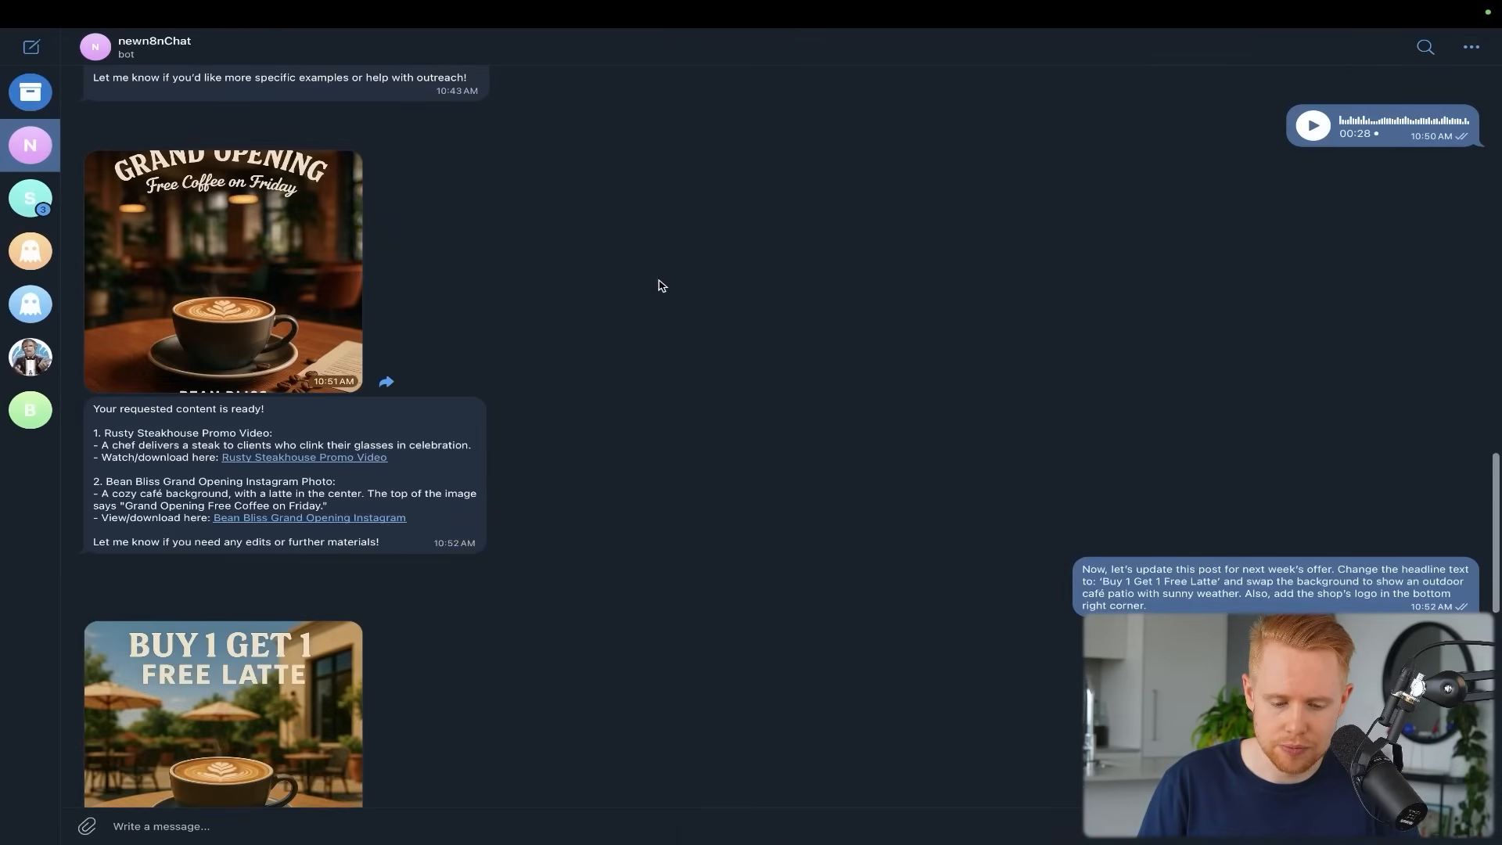
{"action": "left_click_drag", "start_coordinate": [713, 281], "coordinate": [272, 292]}
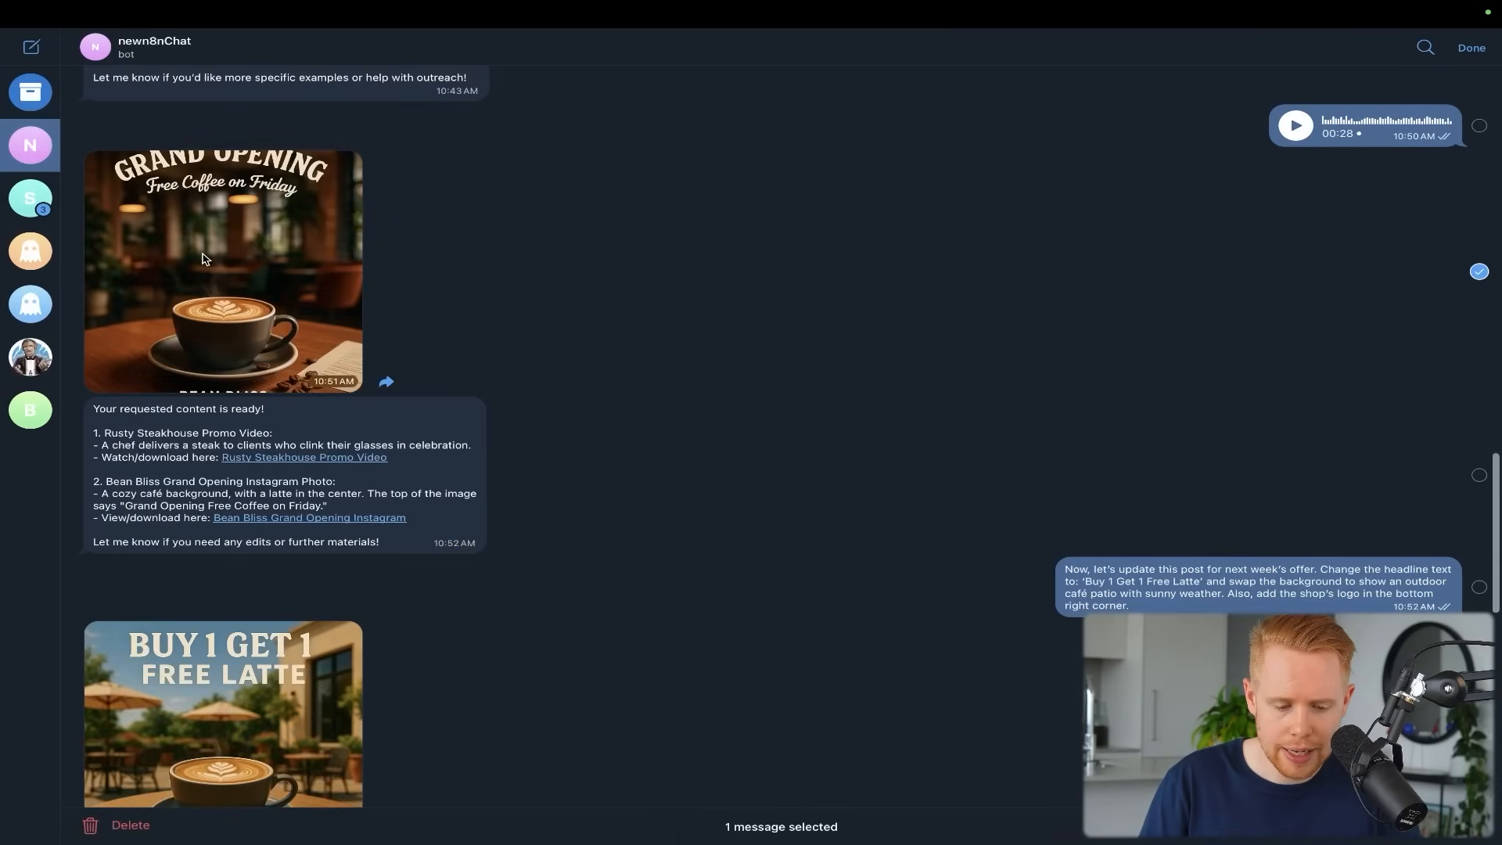
{"action": "left_click_drag", "start_coordinate": [553, 217], "coordinate": [266, 287]}
{"action": "key", "text": "super+Tab"}
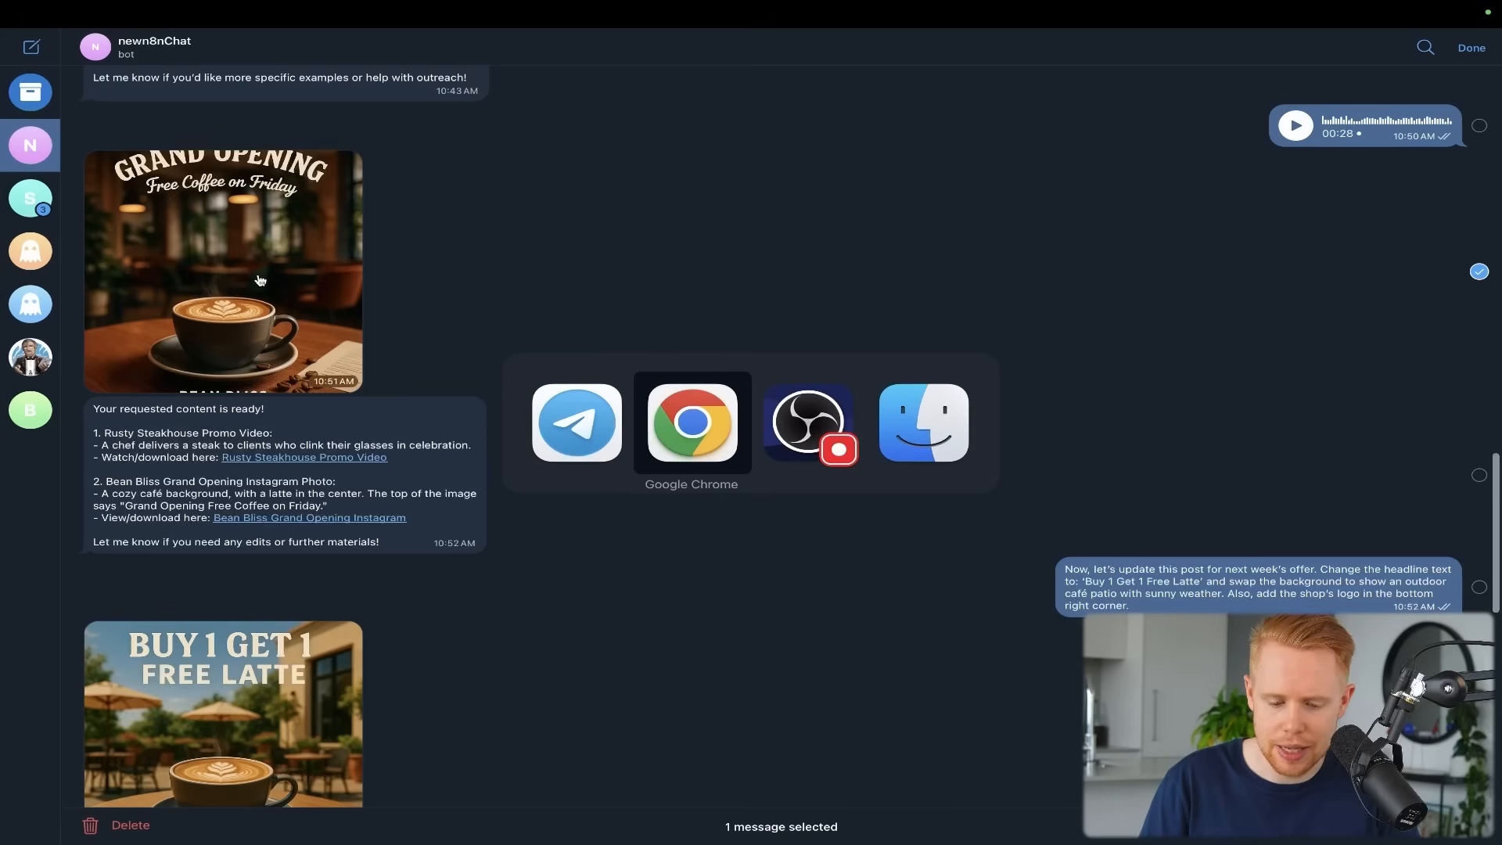
Back in n8n, trace the Intent is Edit output and the main agent's links to the Search Images and Edit Image tools
{"action": "mouse_move", "coordinate": [1133, 253]}
{"action": "left_mouse_down"}
{"action": "mouse_move", "coordinate": [1041, 395]}
{"action": "mouse_move", "coordinate": [1136, 454]}
{"action": "left_mouse_up"}
{"action": "key", "text": "ctrl+shift+Tab"}
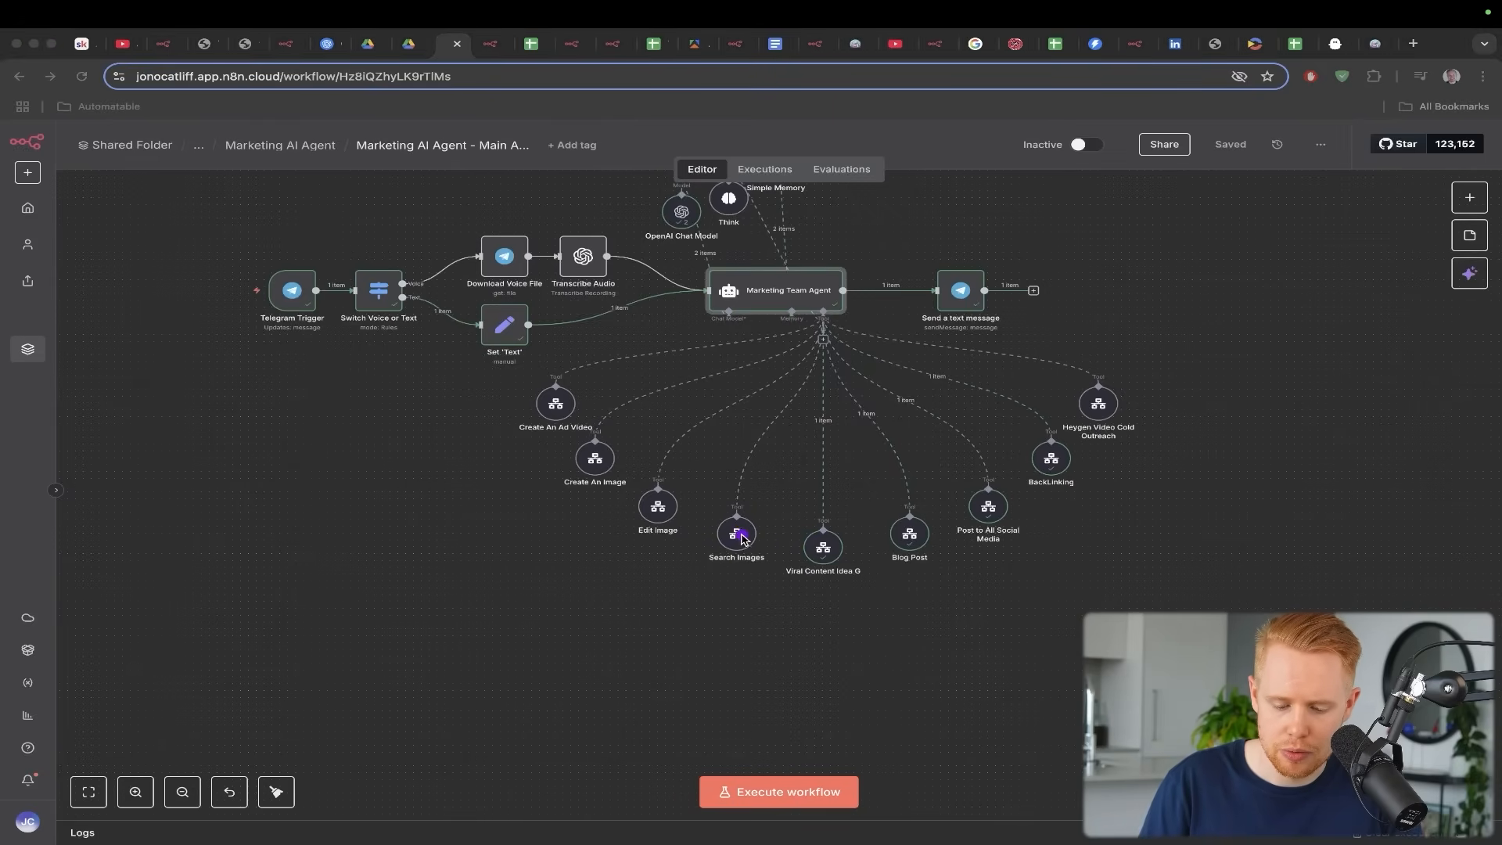
{"action": "left_click_drag", "start_coordinate": [740, 532], "coordinate": [826, 312]}
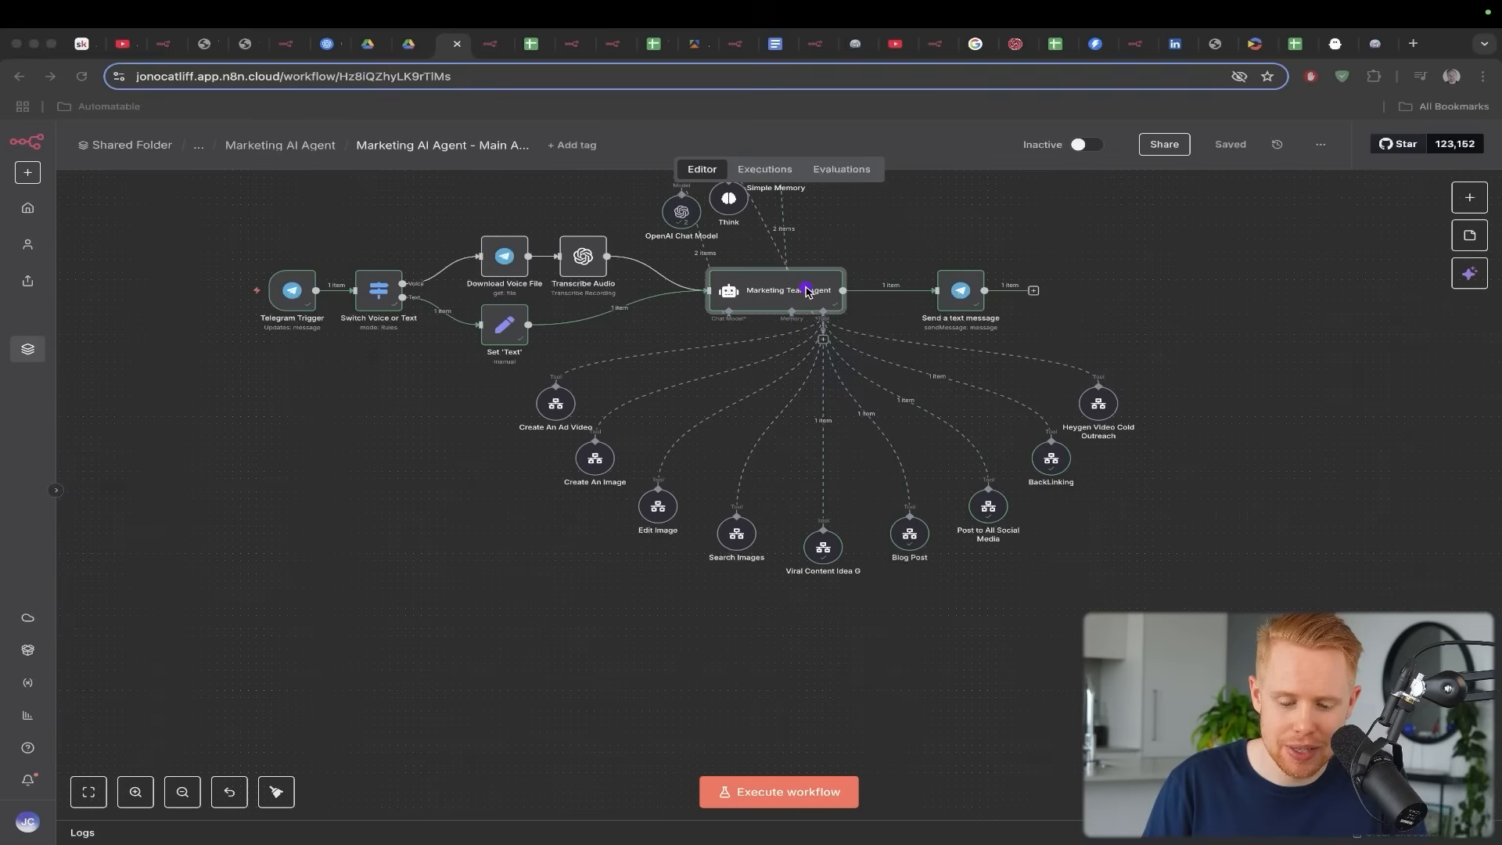
{"action": "mouse_move", "coordinate": [810, 293]}
{"action": "left_mouse_down"}
{"action": "mouse_move", "coordinate": [714, 382]}
{"action": "mouse_move", "coordinate": [668, 475]}
{"action": "left_mouse_up"}
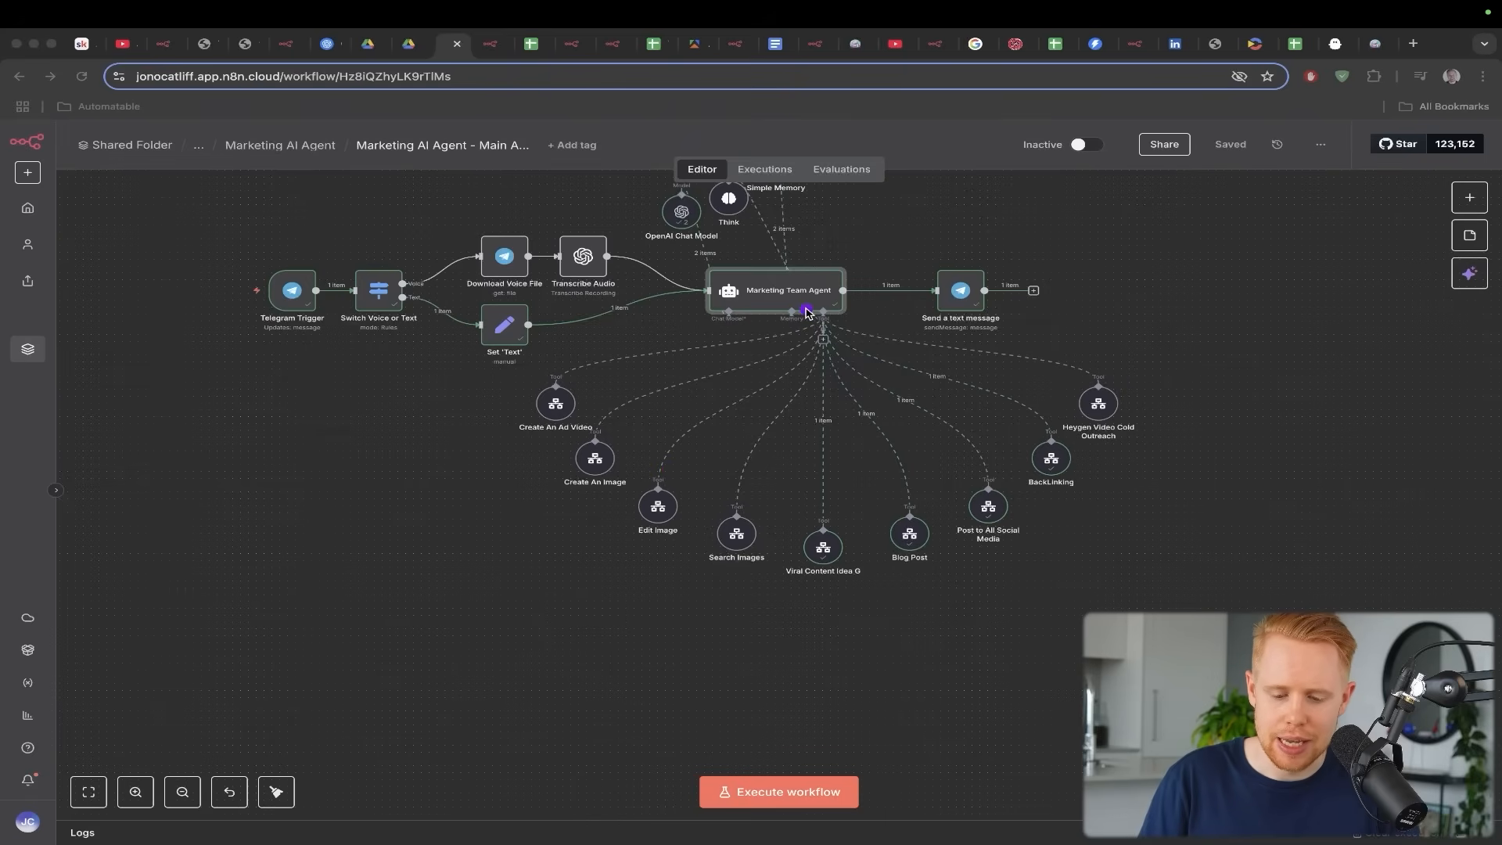
{"action": "mouse_move", "coordinate": [808, 312]}
{"action": "left_mouse_down"}
{"action": "mouse_move", "coordinate": [694, 409]}
{"action": "mouse_move", "coordinate": [669, 471]}
{"action": "left_mouse_up"}
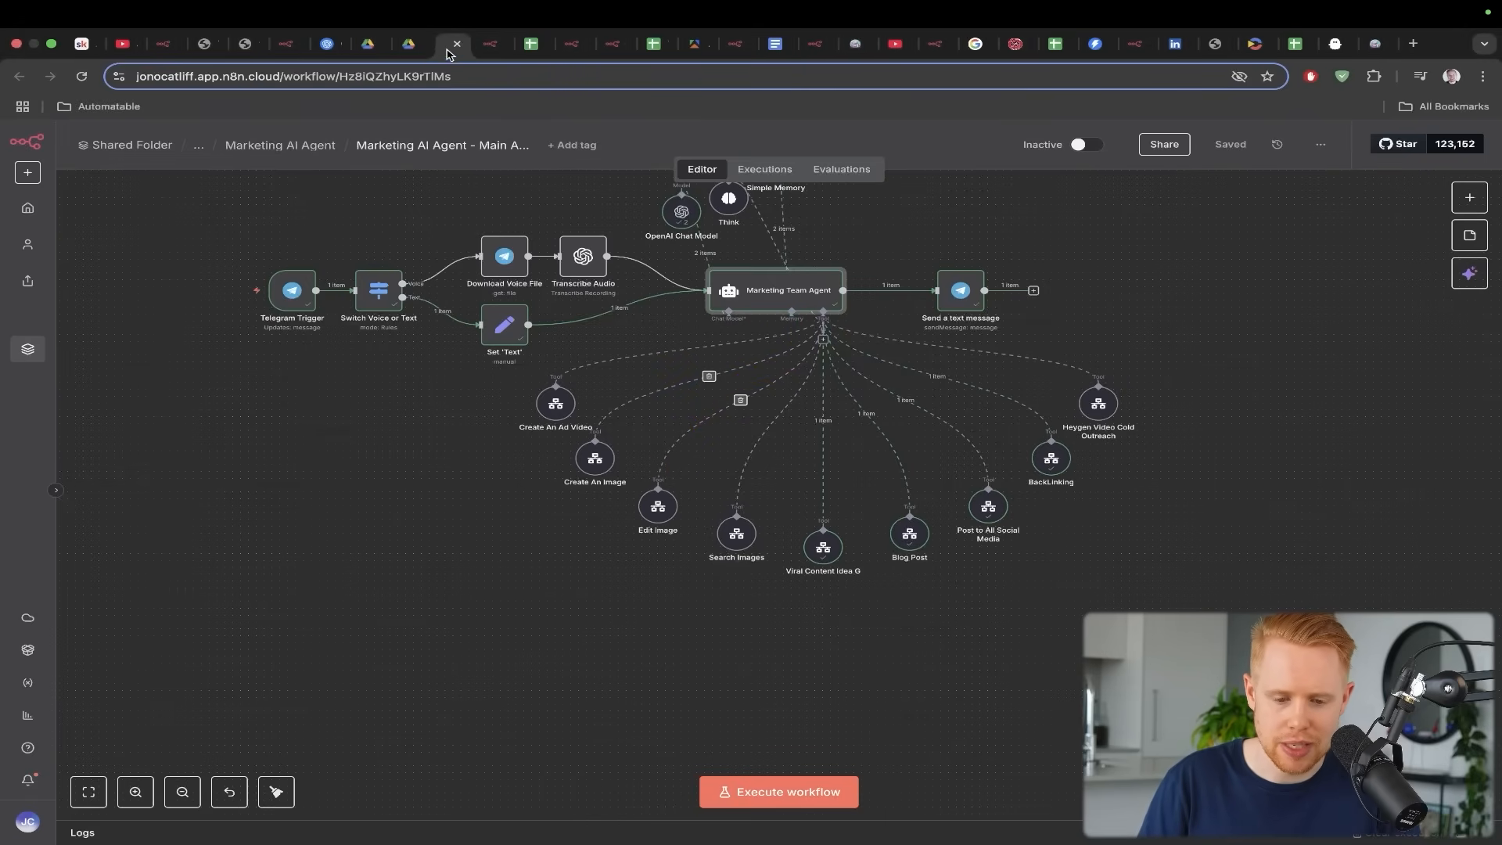
Show the Edit an Image sub-agent workflow and trace its path from the trigger through Download, Edit Image and Convert to File to Send Photo
{"action": "left_click_drag", "start_coordinate": [452, 47], "coordinate": [520, 52]}
{"action": "left_click", "coordinate": [521, 52]}
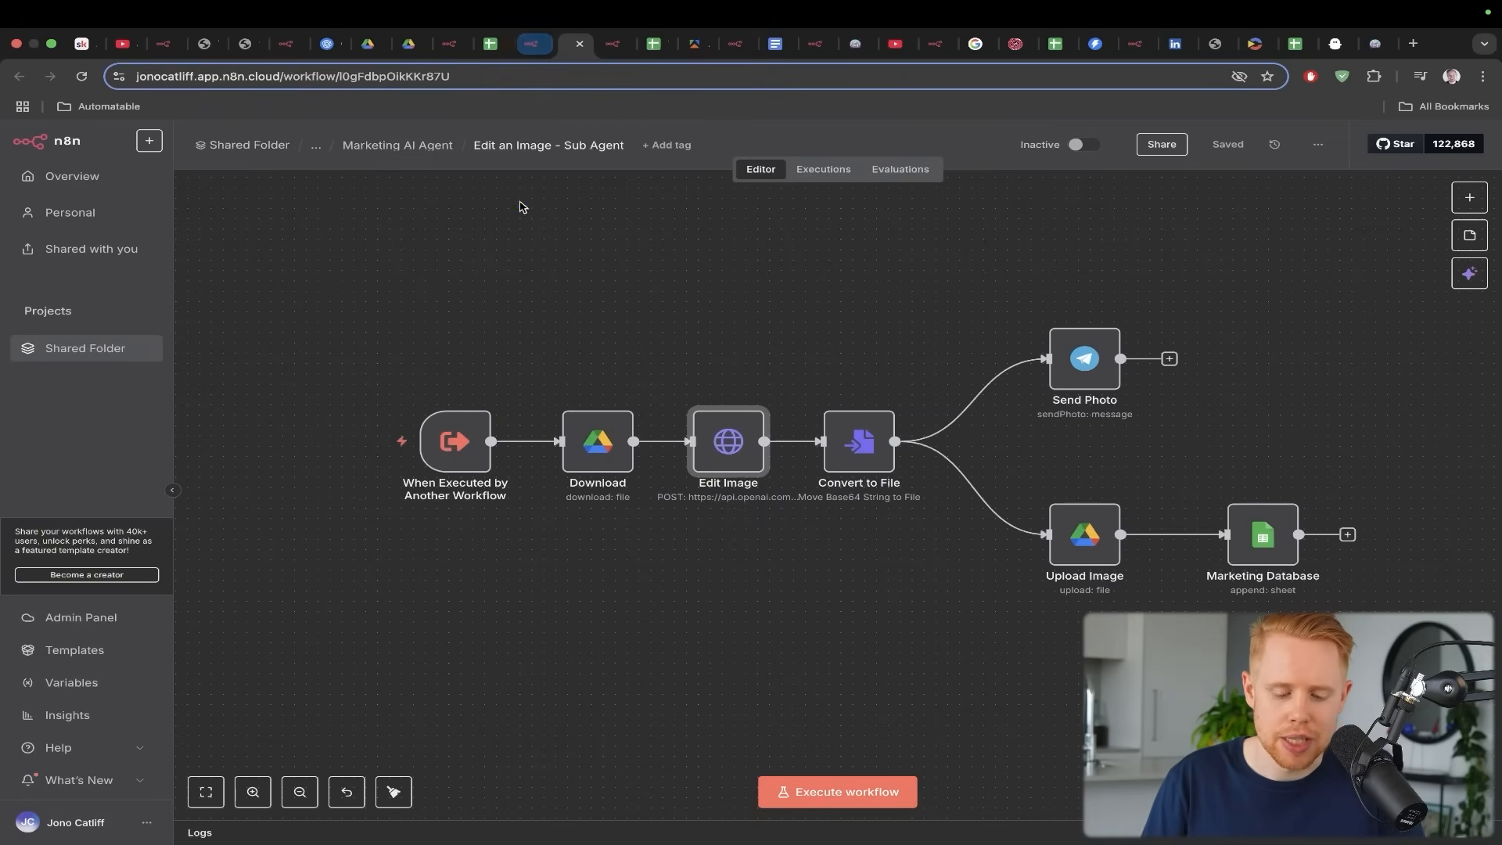
{"action": "left_click_drag", "start_coordinate": [521, 209], "coordinate": [446, 407]}
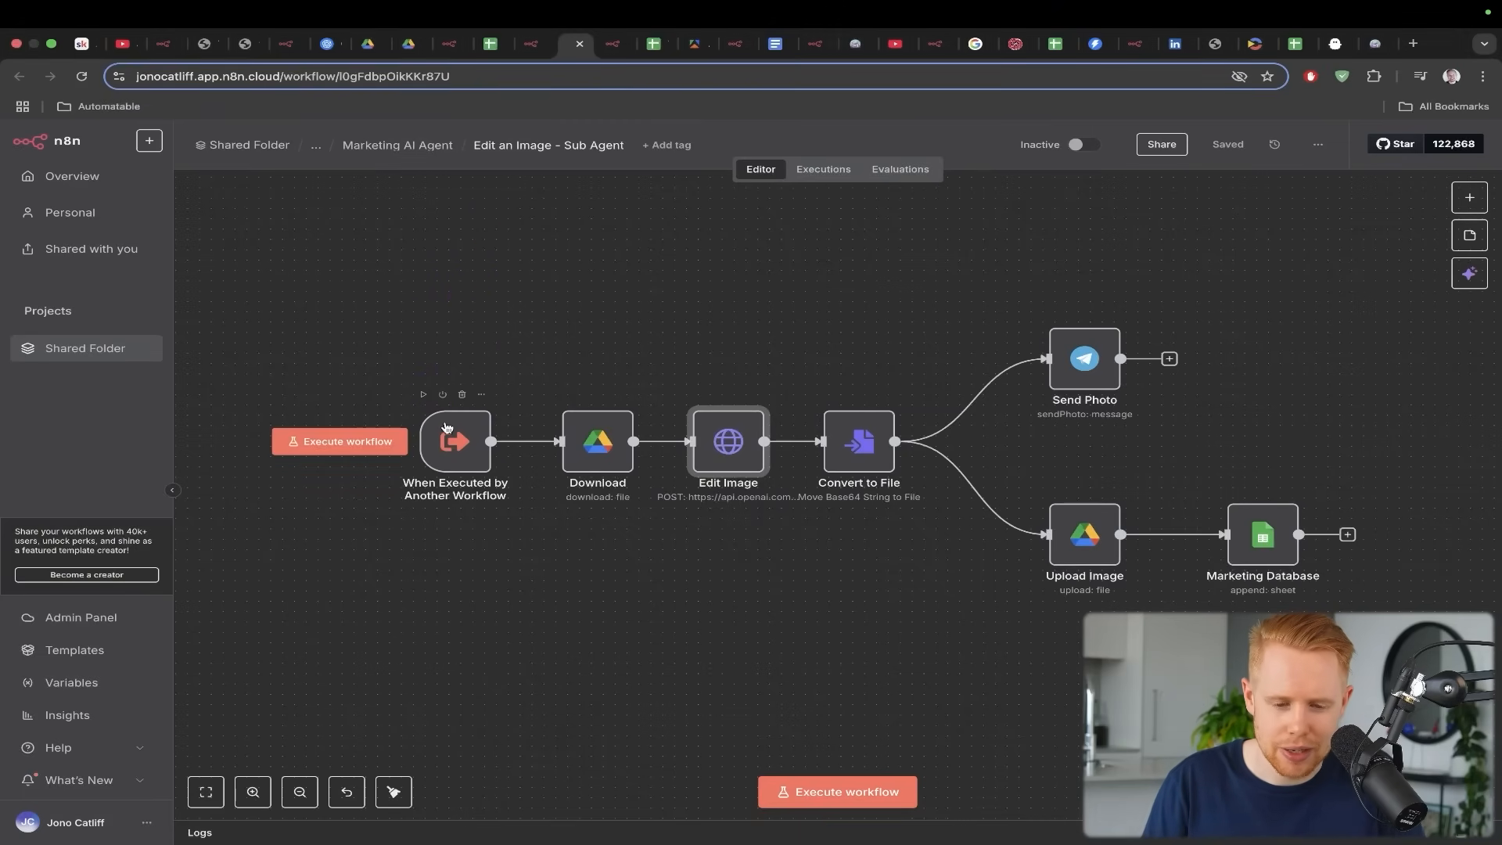
{"action": "key", "text": "ctrl+shift+Tab"}
{"action": "mouse_move", "coordinate": [296, 290]}
{"action": "left_mouse_down"}
{"action": "mouse_move", "coordinate": [771, 294]}
{"action": "mouse_move", "coordinate": [745, 498]}
{"action": "mouse_move", "coordinate": [792, 276]}
{"action": "mouse_move", "coordinate": [658, 485]}
{"action": "left_mouse_up"}
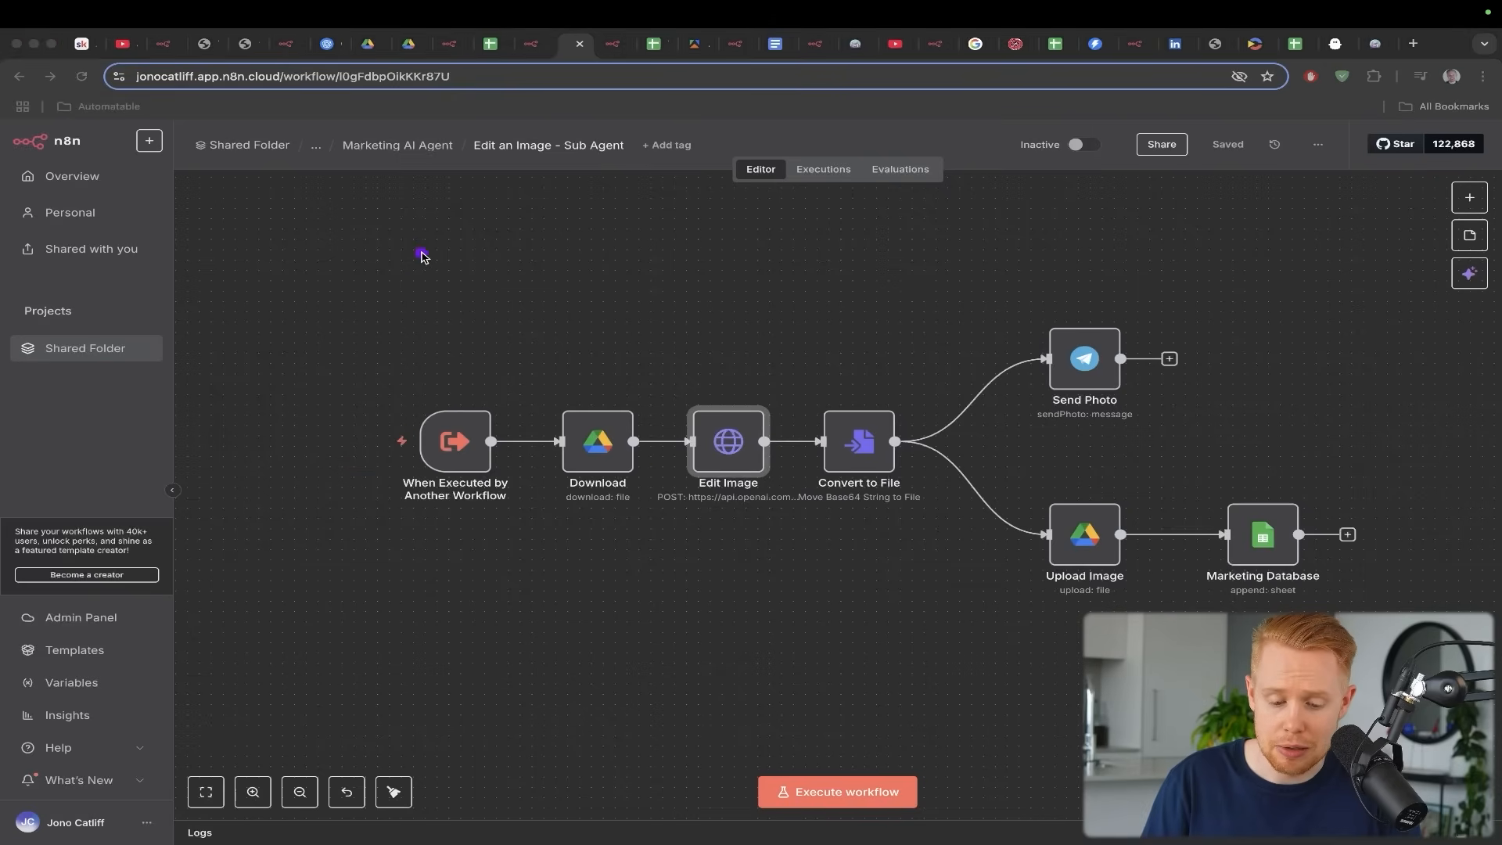
{"action": "mouse_move", "coordinate": [421, 252]}
{"action": "left_mouse_down"}
{"action": "mouse_move", "coordinate": [428, 401]}
{"action": "mouse_move", "coordinate": [452, 452]}
{"action": "mouse_move", "coordinate": [722, 431]}
{"action": "mouse_move", "coordinate": [854, 440]}
{"action": "left_mouse_up"}
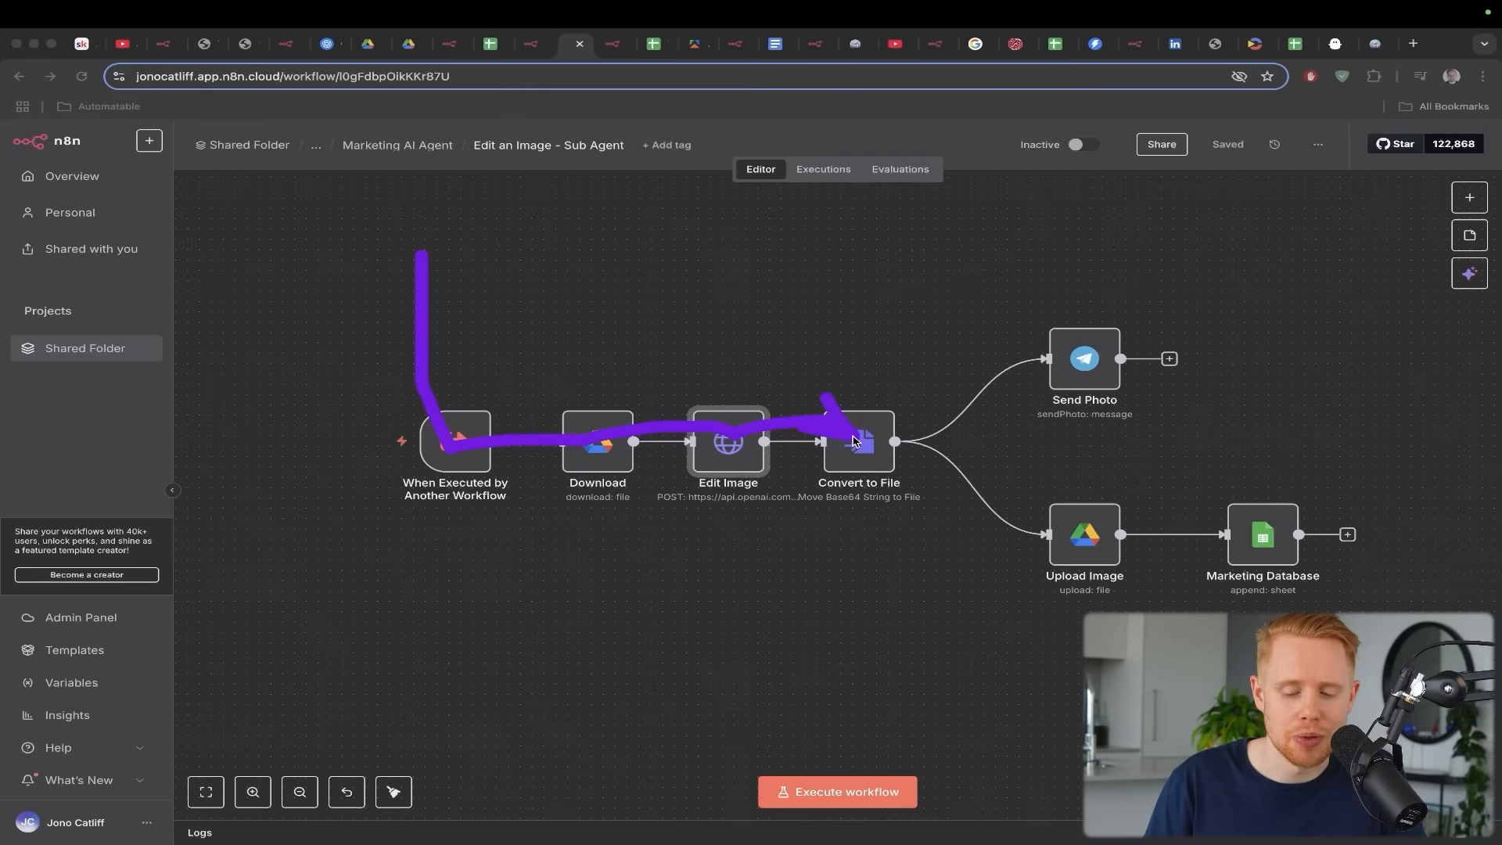
{"action": "mouse_move", "coordinate": [854, 441]}
{"action": "left_mouse_down"}
{"action": "mouse_move", "coordinate": [999, 374]}
{"action": "mouse_move", "coordinate": [1109, 364]}
{"action": "left_mouse_up"}
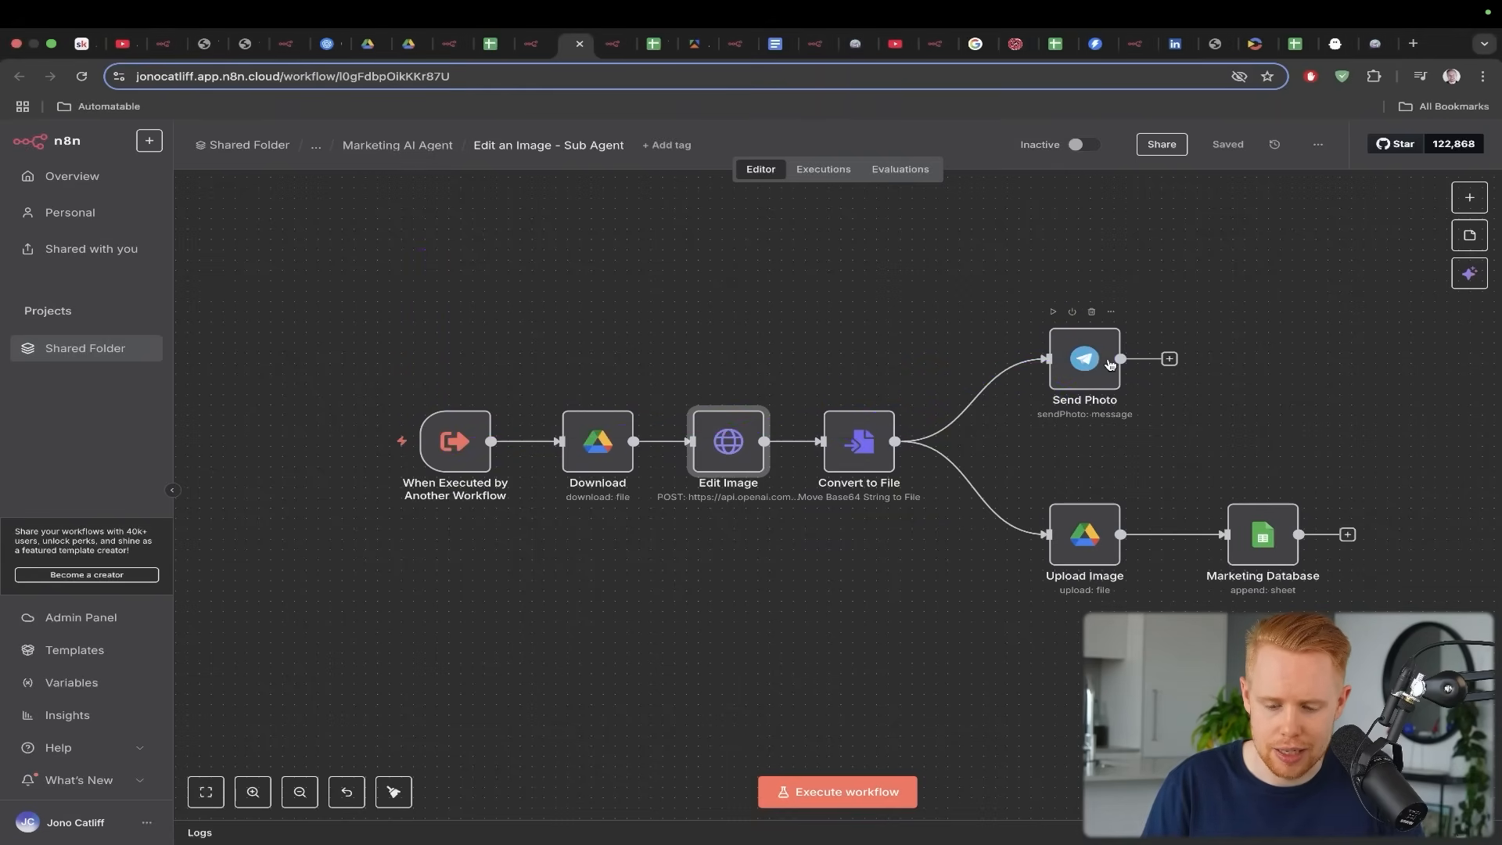
Switch to Telegram and compare the edited Buy 1 Get 1 Free Latte image with the original Grand Opening image
{"action": "key", "text": "super+Tab"}
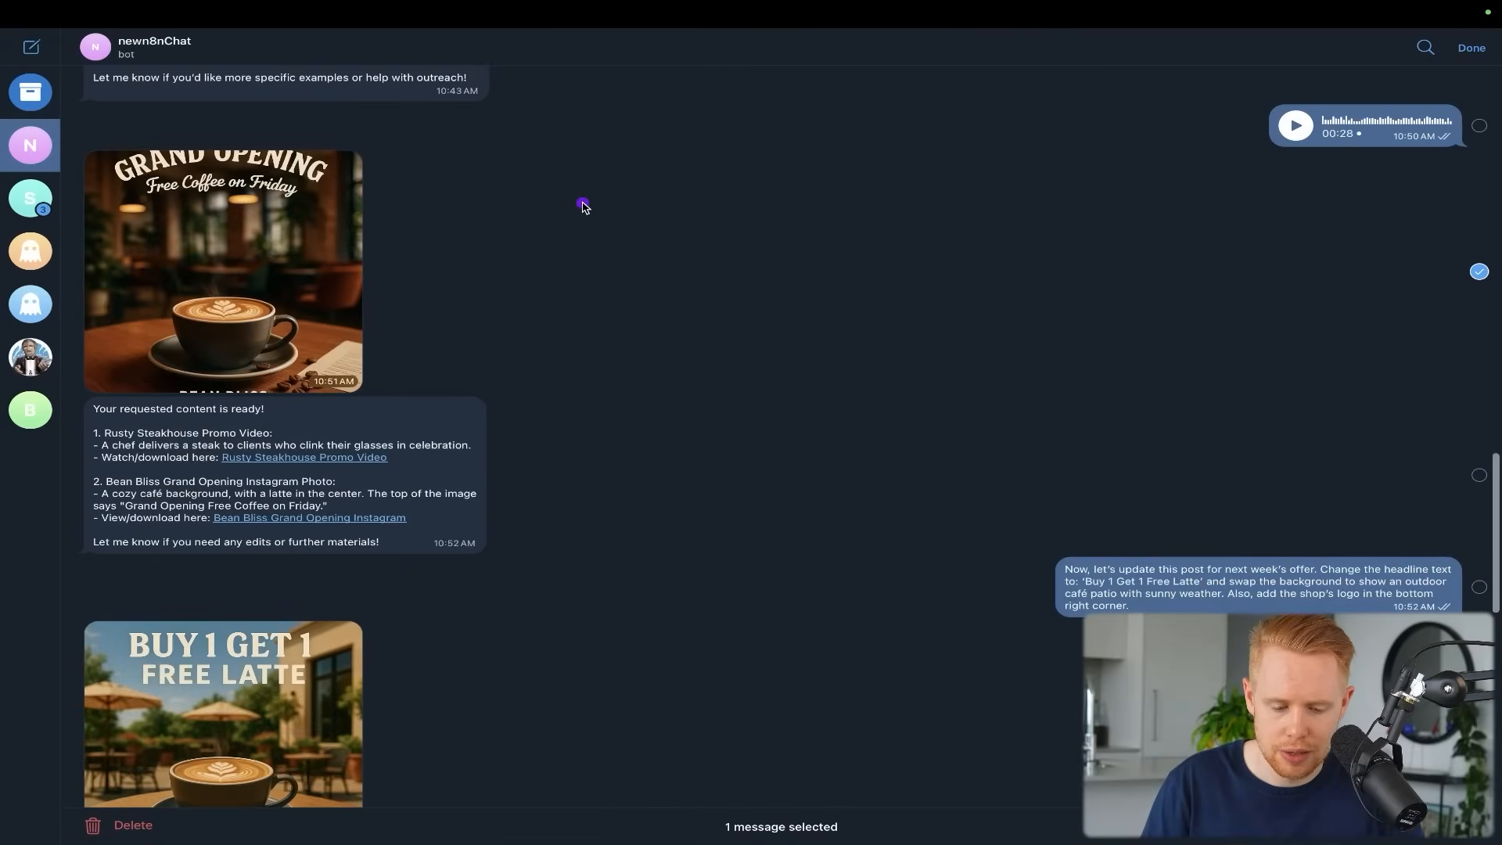
{"action": "mouse_move", "coordinate": [582, 205]}
{"action": "left_mouse_down"}
{"action": "mouse_move", "coordinate": [485, 554]}
{"action": "mouse_move", "coordinate": [303, 661]}
{"action": "left_mouse_up"}
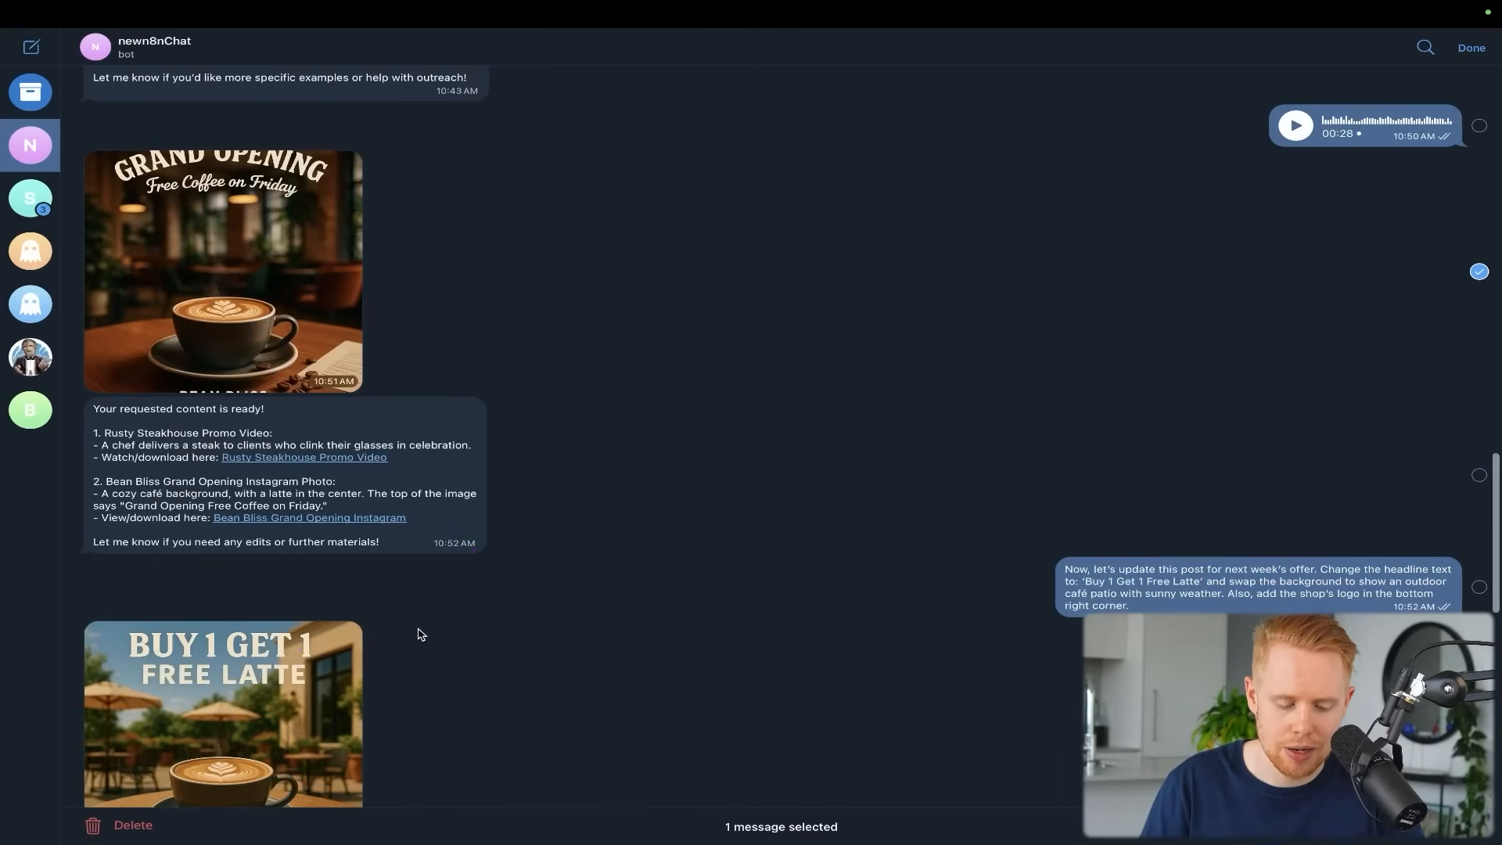
{"action": "scroll", "coordinate": [420, 633], "scroll_direction": "down", "scroll_amount": 1}
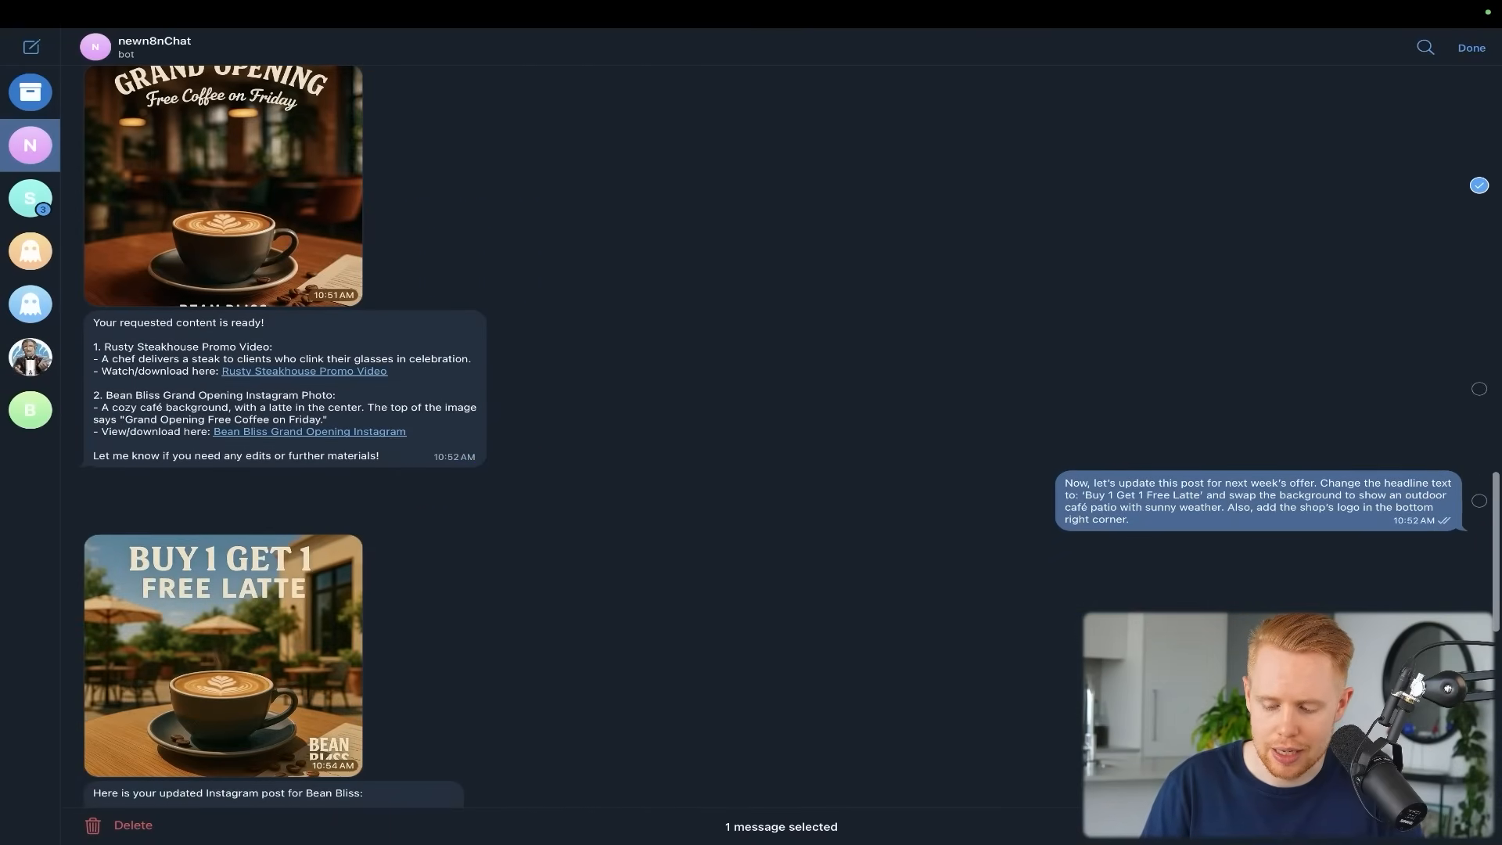
{"action": "key", "text": "super+Tab"}
Examine the workflow's Upload Image and Marketing Database nodes and the matching Image and Edit records in the Marketing Database sheet
{"action": "left_click_drag", "start_coordinate": [1230, 192], "coordinate": [1252, 489]}
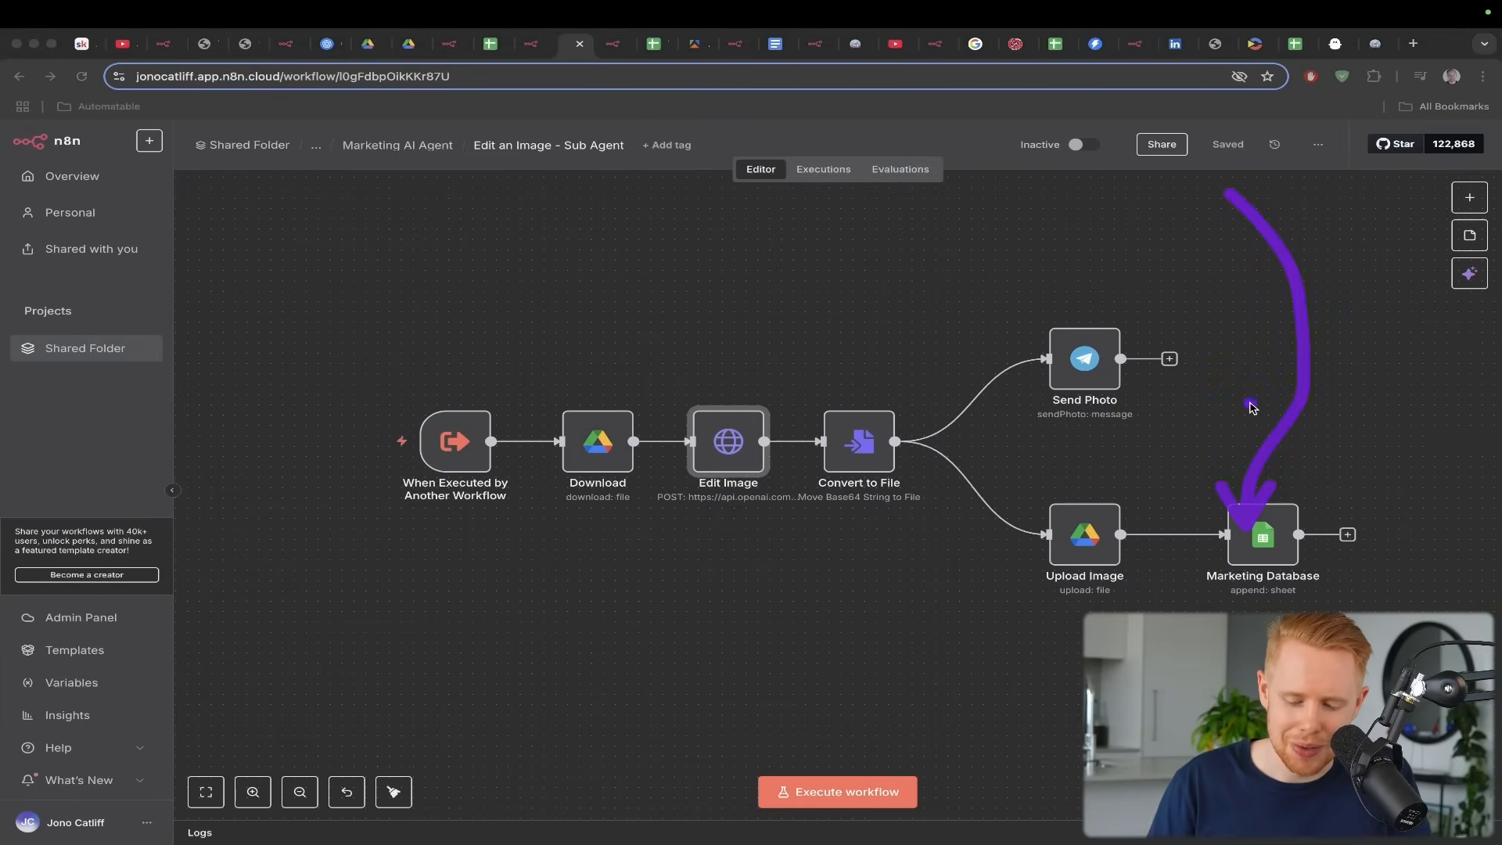
{"action": "left_click_drag", "start_coordinate": [1250, 402], "coordinate": [1095, 549]}
{"action": "key", "text": "ctrl+shift+Tab"}
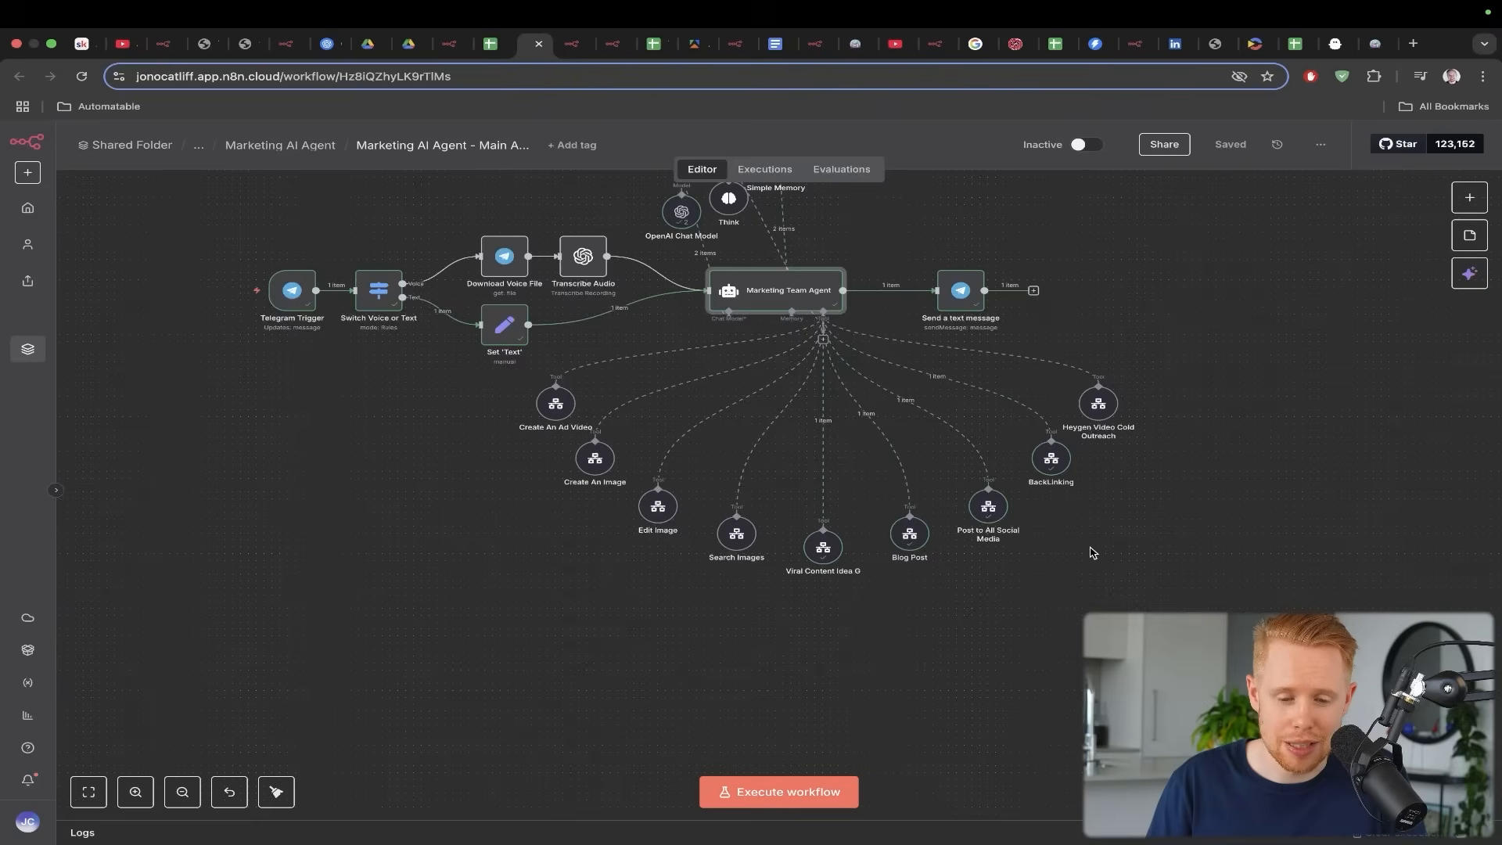
{"action": "key", "text": "ctrl+shift+Tab"}
{"action": "mouse_move", "coordinate": [399, 197]}
{"action": "left_mouse_down"}
{"action": "mouse_move", "coordinate": [301, 247]}
{"action": "mouse_move", "coordinate": [272, 289]}
{"action": "left_mouse_up"}
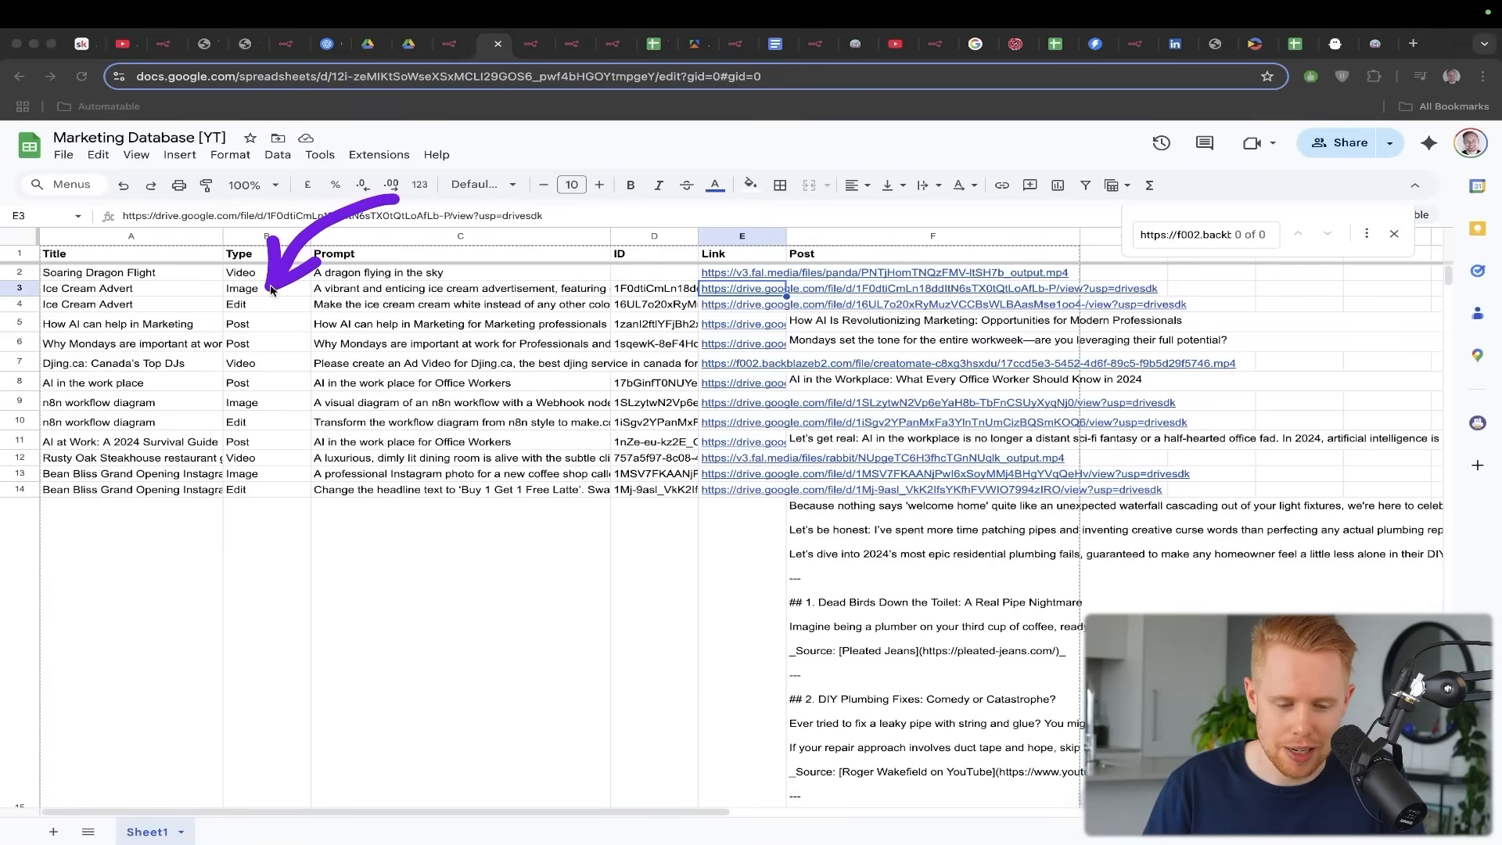
View the original and edited Ice Cream Advert images in Google Drive and check their entries in the Marketing Database sheet
{"action": "left_click", "coordinate": [367, 47]}
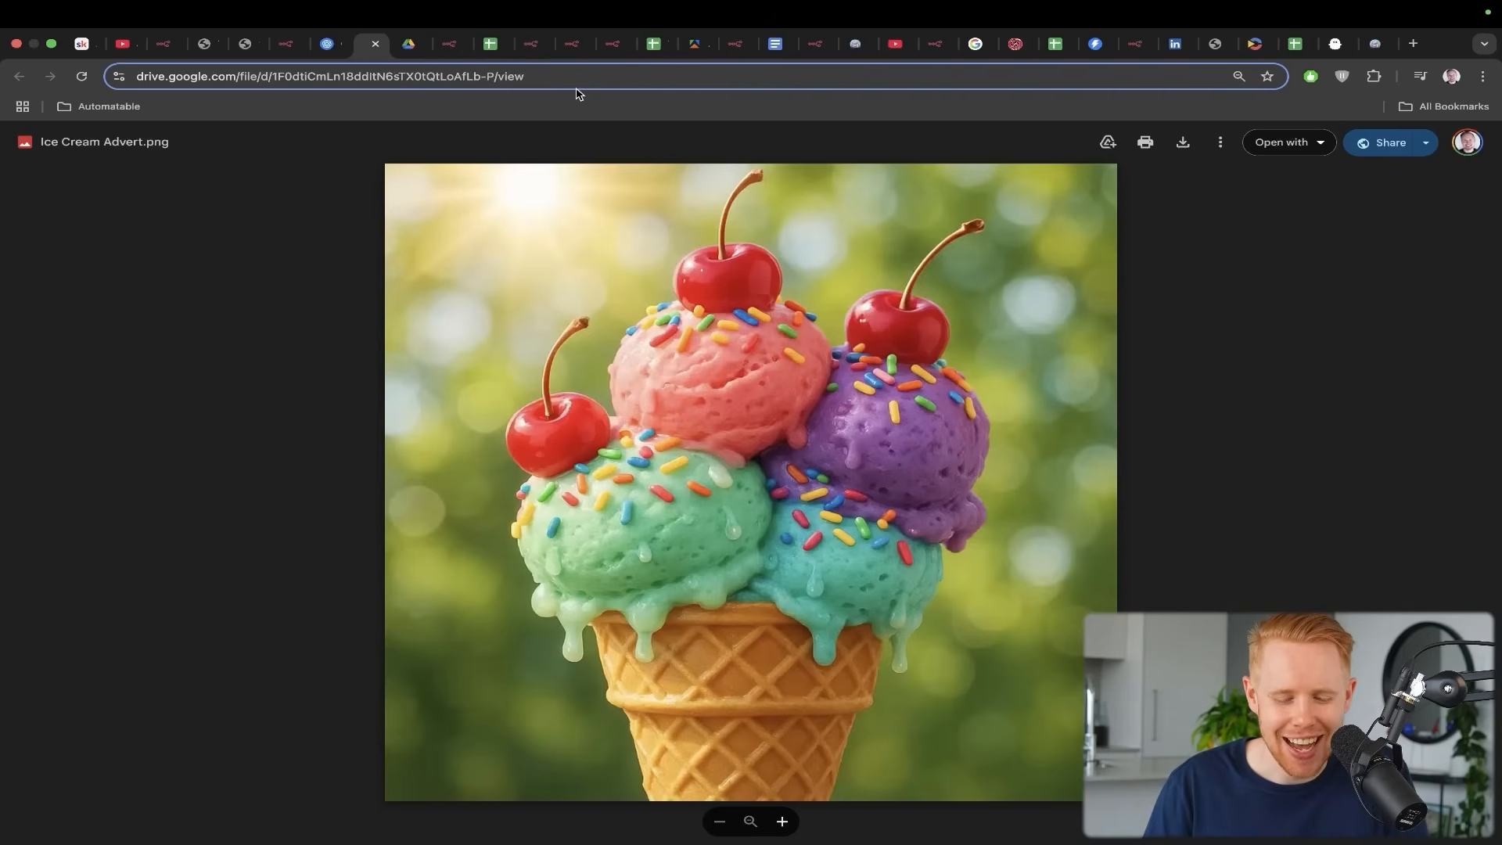
{"action": "mouse_move", "coordinate": [663, 131]}
{"action": "left_mouse_down"}
{"action": "mouse_move", "coordinate": [649, 150]}
{"action": "mouse_move", "coordinate": [675, 318]}
{"action": "left_mouse_up"}
{"action": "key", "text": "ctrl+s"}
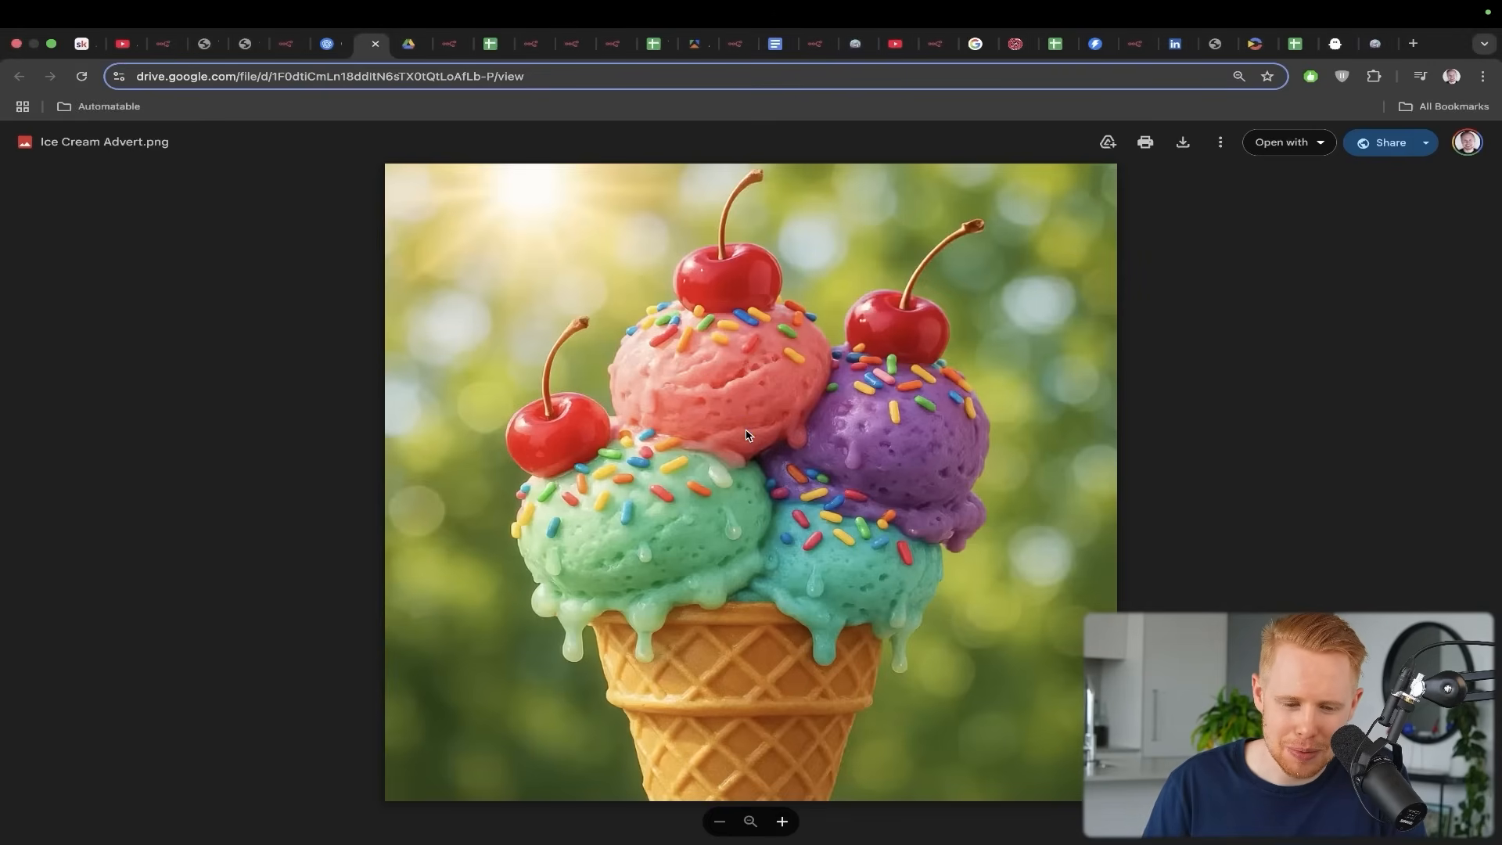
{"action": "left_click", "coordinate": [408, 43]}
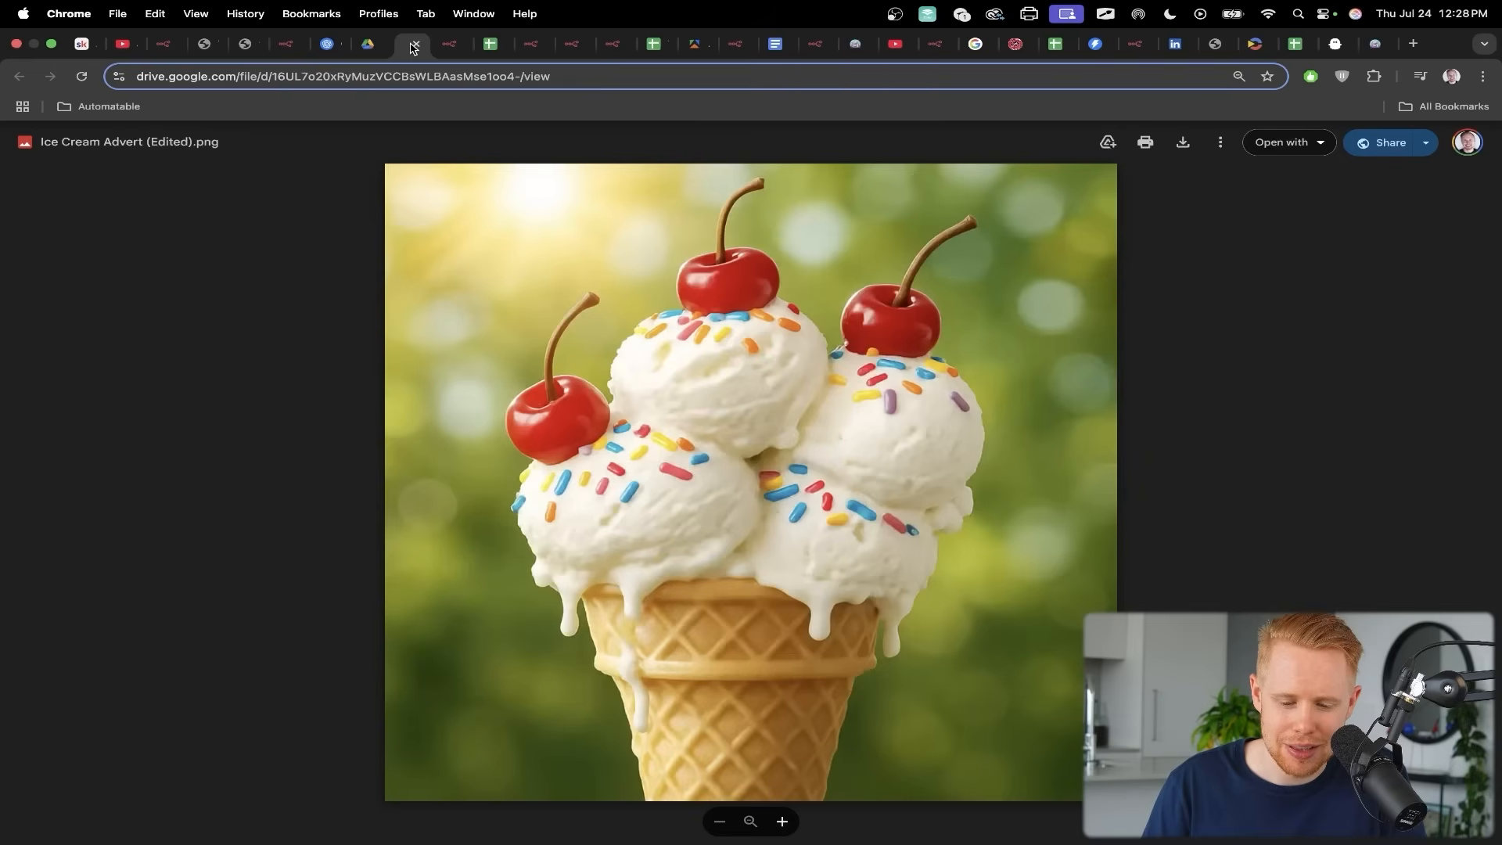
{"action": "left_click", "coordinate": [492, 45]}
{"action": "left_click_drag", "start_coordinate": [338, 214], "coordinate": [276, 284]}
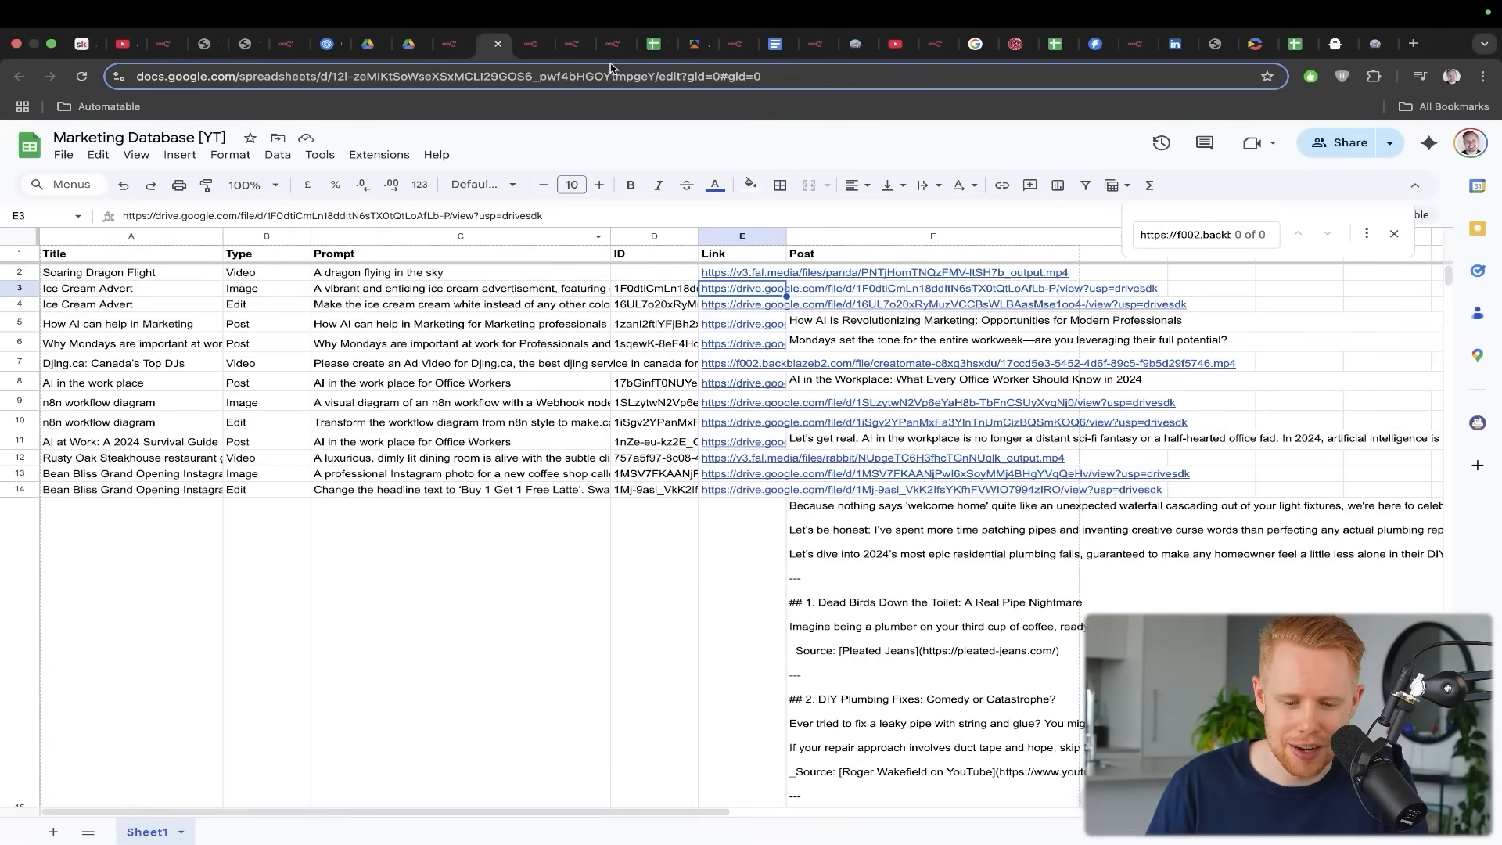
Return to the main Marketing AI Agent workflow and open the sub-workflow of its Viral Content Idea Generator tool
{"action": "left_click", "coordinate": [563, 47]}
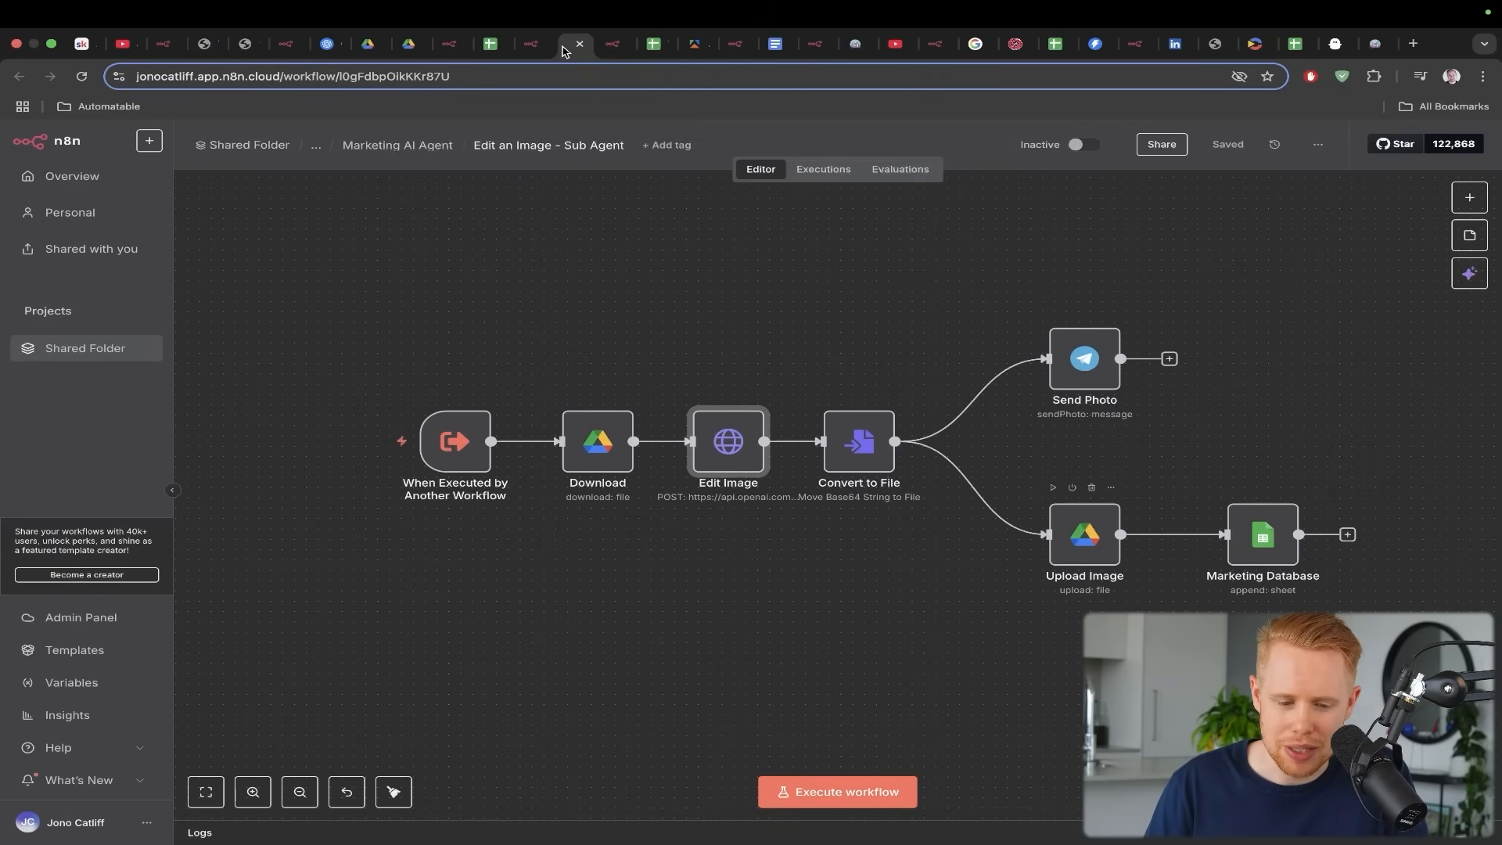
{"action": "left_click", "coordinate": [540, 46]}
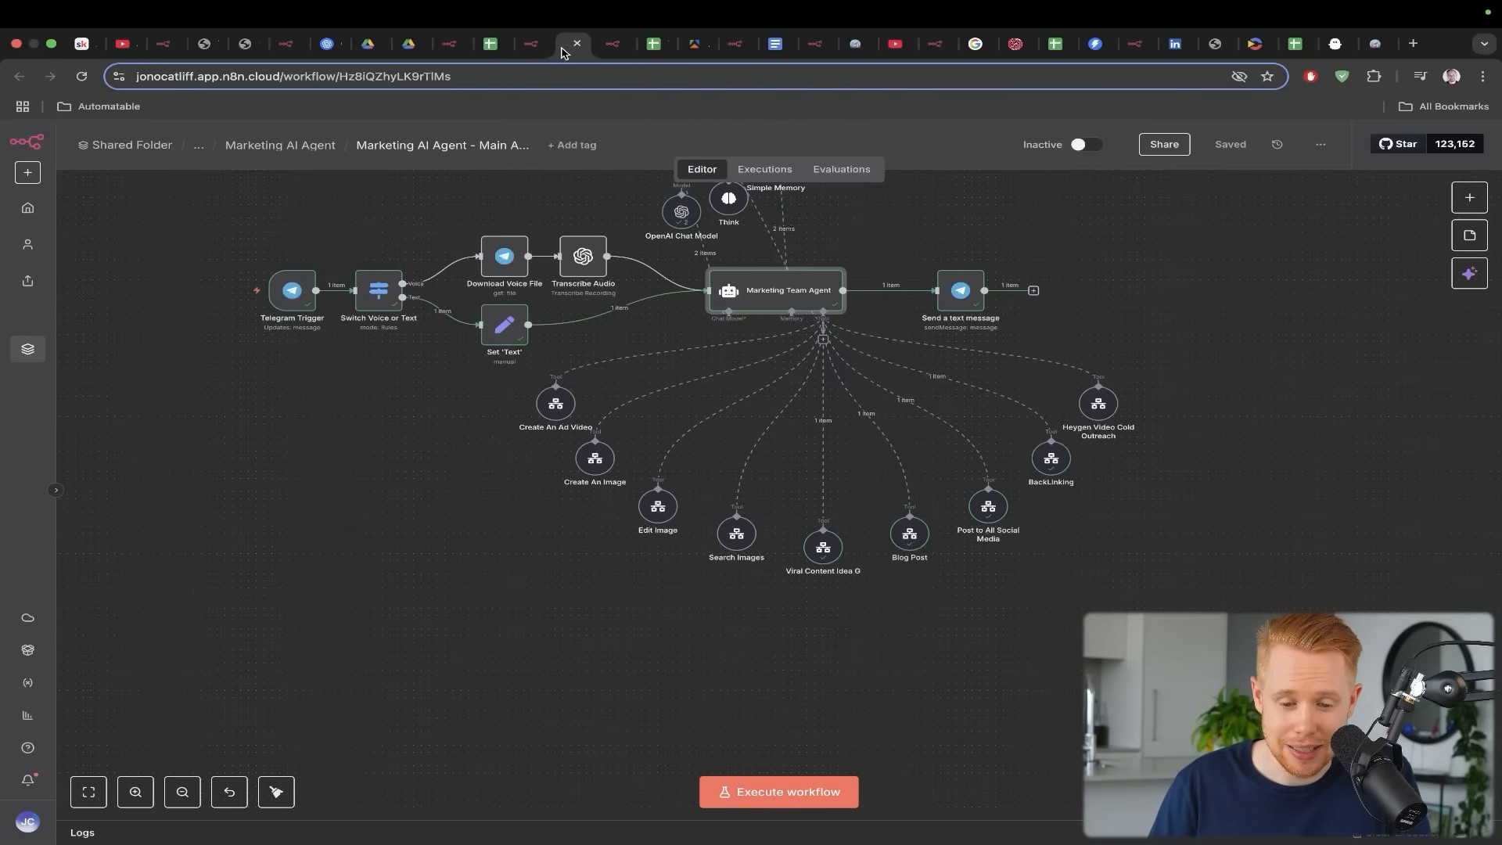
{"action": "mouse_move", "coordinate": [811, 242]}
{"action": "left_mouse_down"}
{"action": "mouse_move", "coordinate": [784, 272]}
{"action": "mouse_move", "coordinate": [769, 339]}
{"action": "mouse_move", "coordinate": [825, 520]}
{"action": "left_mouse_up"}
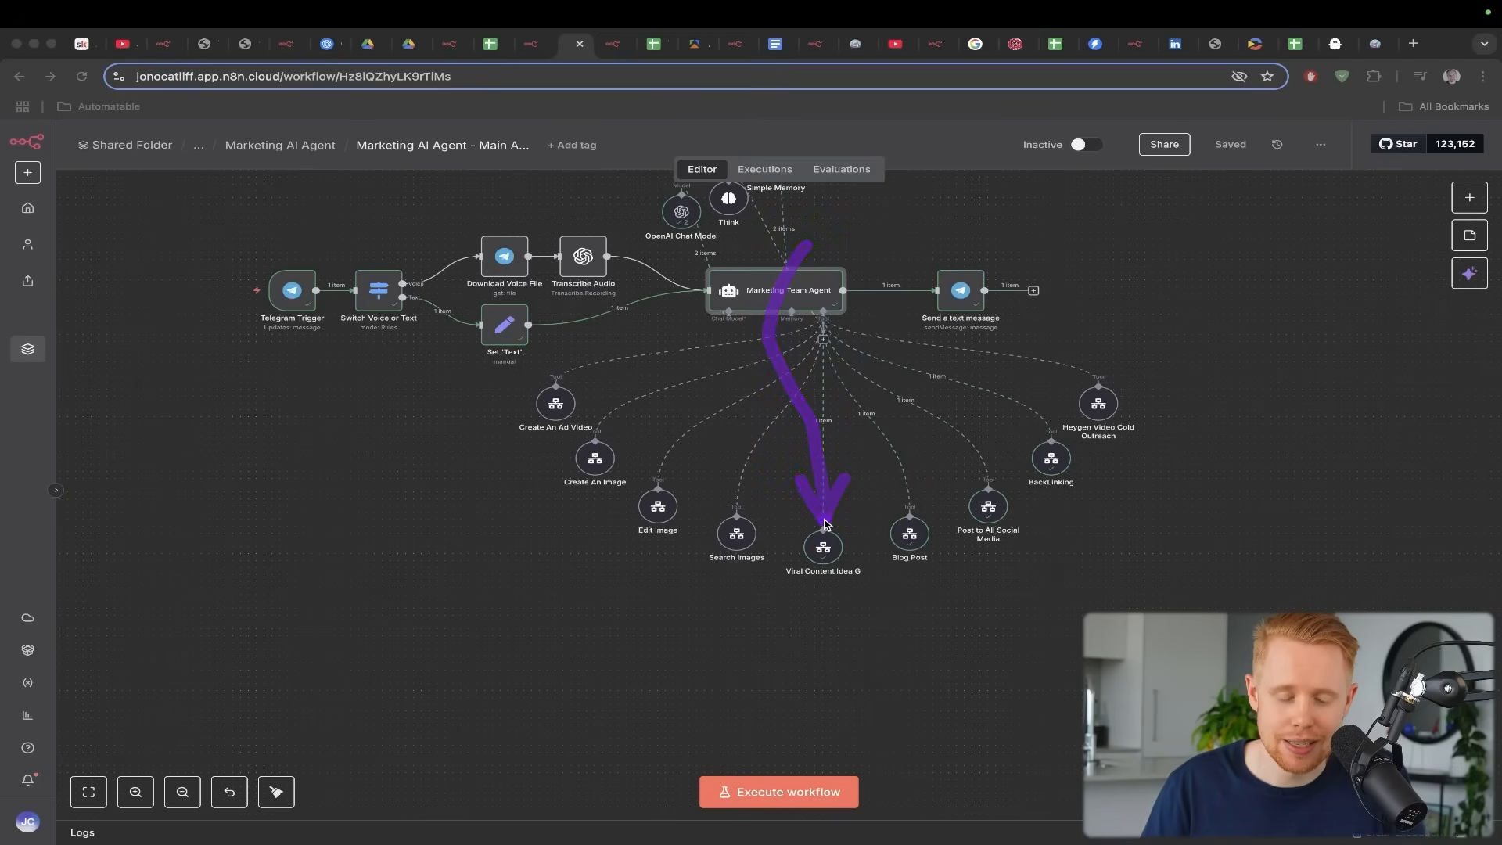
{"action": "double_click", "coordinate": [824, 526]}
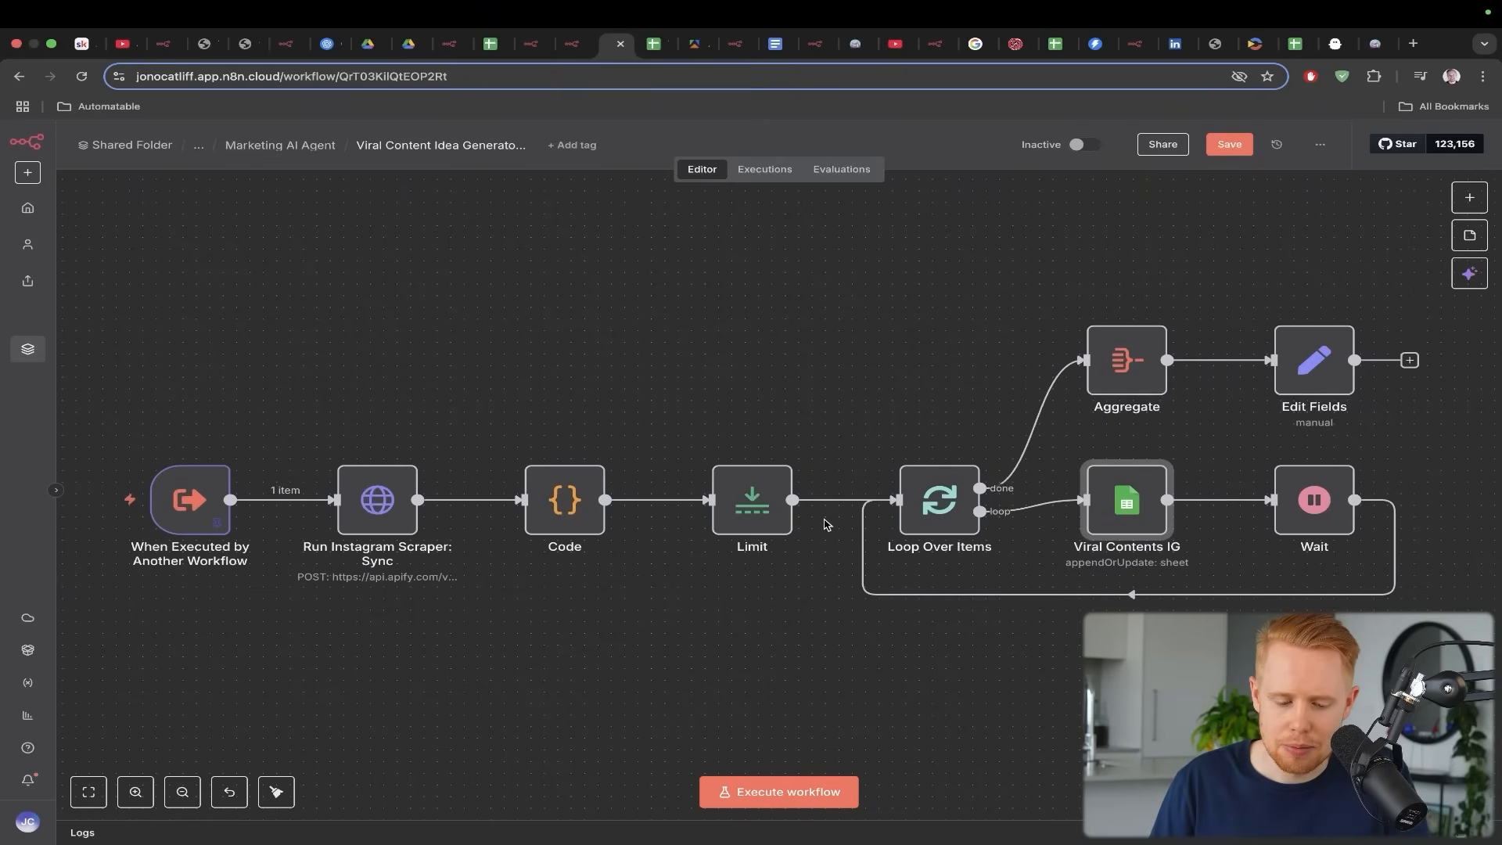
Examine the Run Instagram Scraper: Sync node and bring up the Apify website
{"action": "mouse_move", "coordinate": [369, 242]}
{"action": "left_mouse_down"}
{"action": "mouse_move", "coordinate": [328, 428]}
{"action": "mouse_move", "coordinate": [361, 497]}
{"action": "left_mouse_up"}
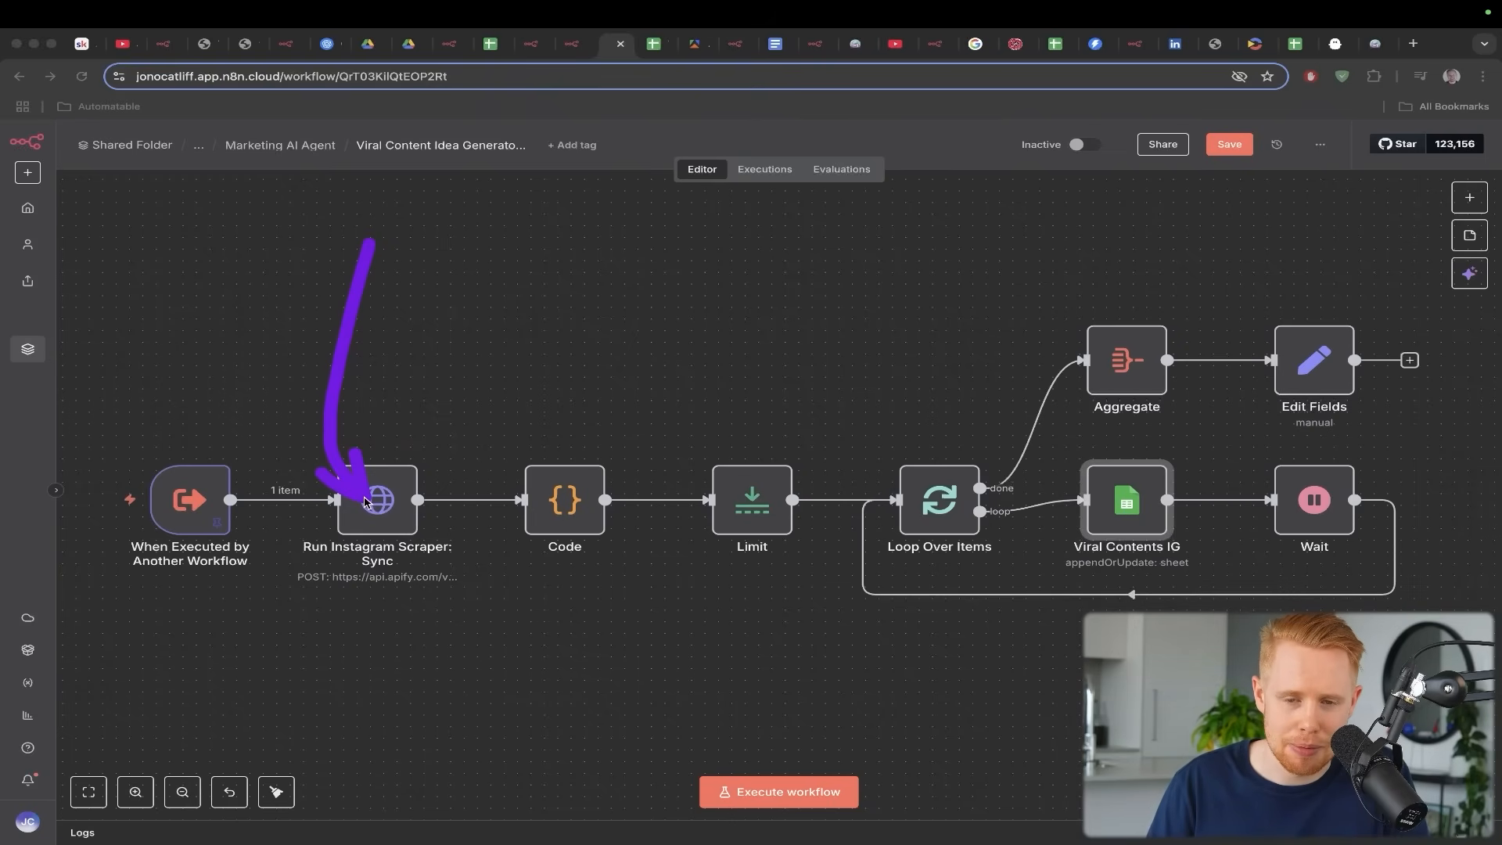
{"action": "key", "text": "ctrl+Tab"}
{"action": "key", "text": "ctrl+Tab"}
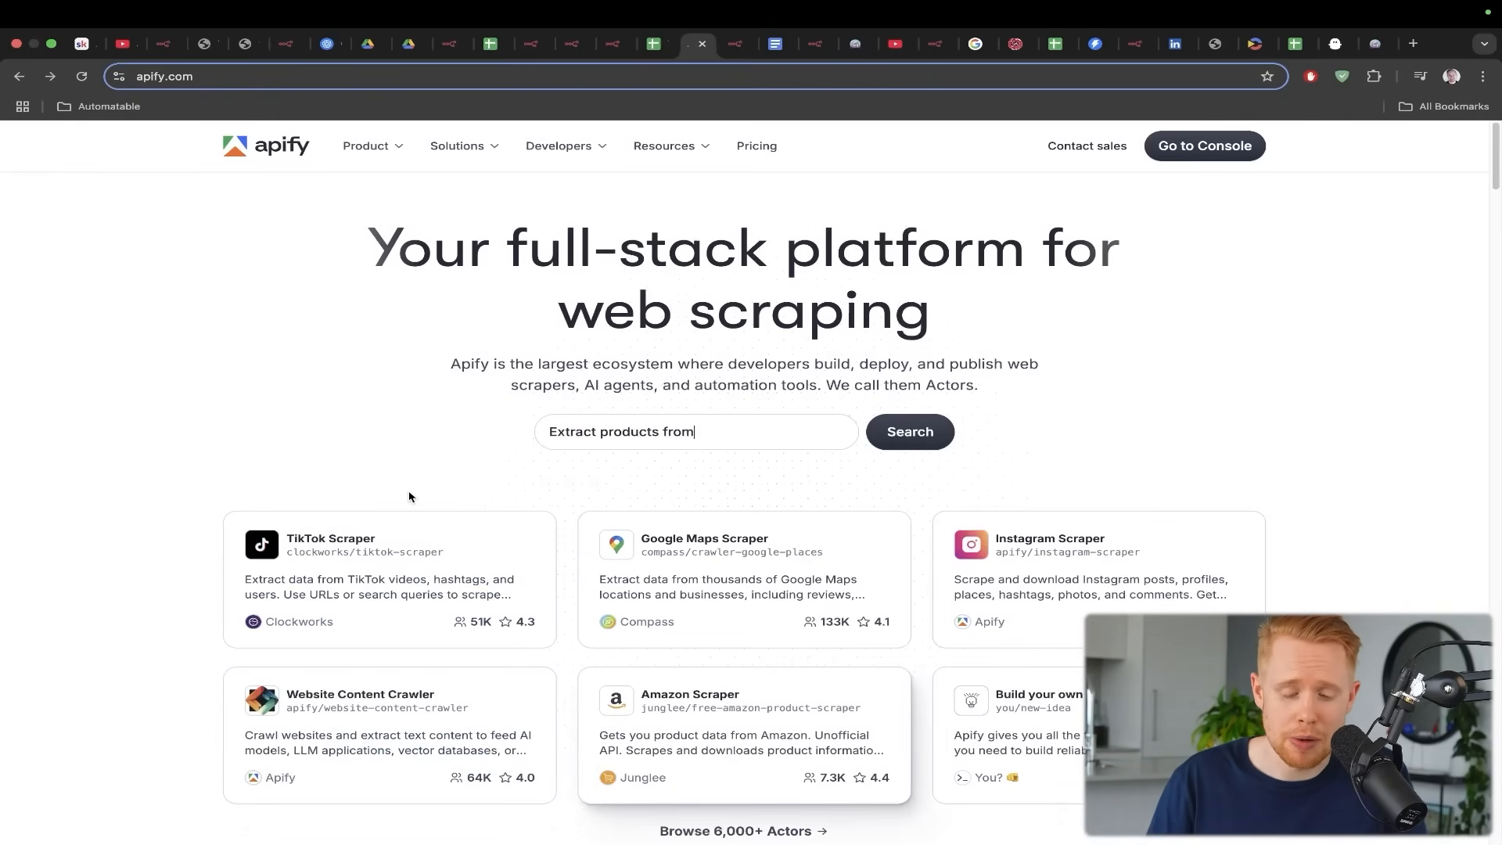
Open the full Apify Store and browse its Actors, including the social media scrapers and the popular Actors from the community
{"action": "scroll", "coordinate": [704, 626], "scroll_direction": "down", "scroll_amount": 3}
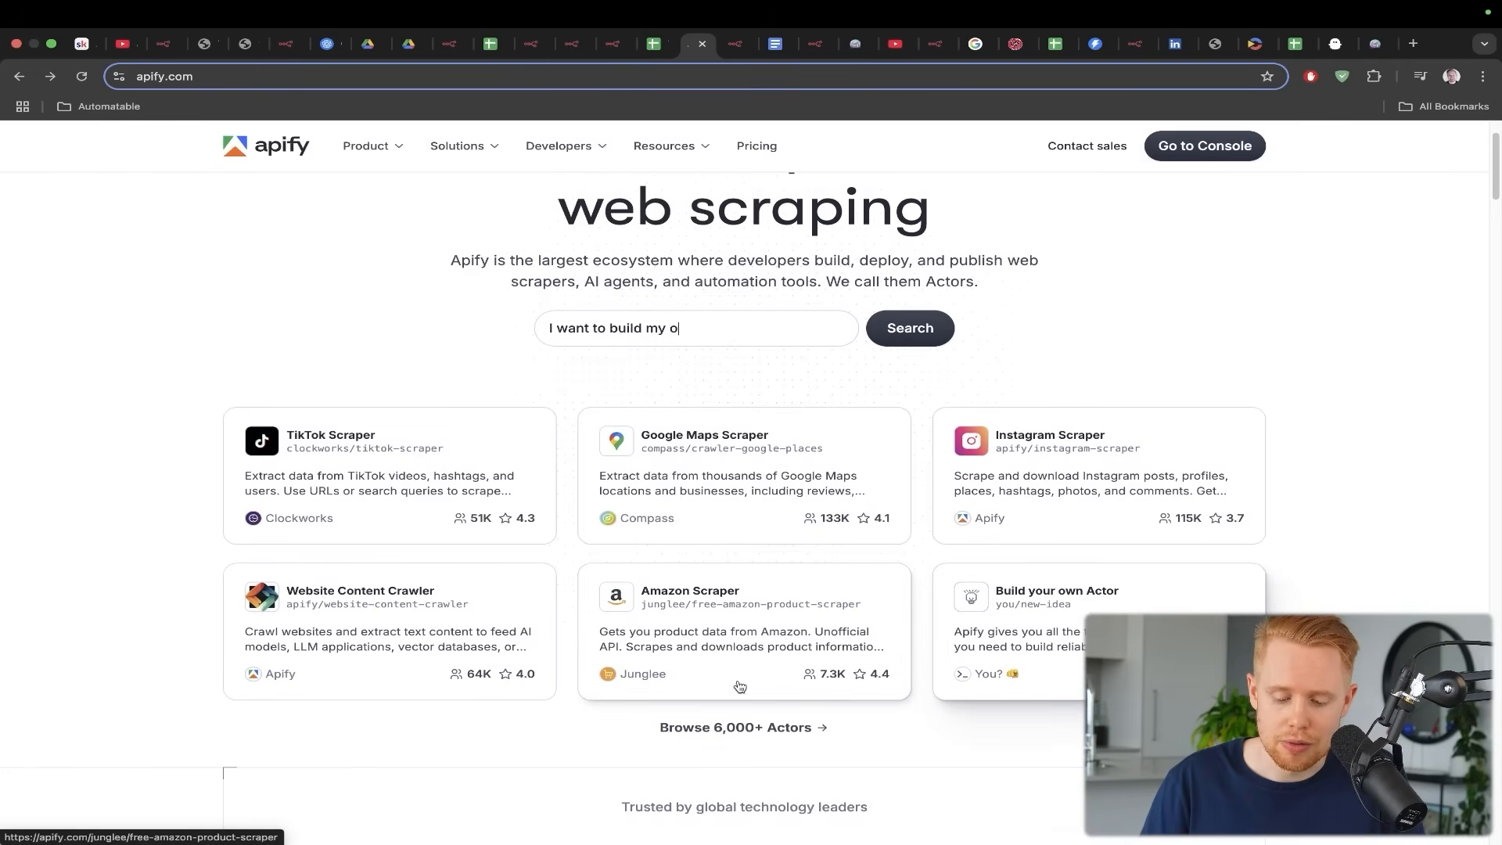
{"action": "left_click", "coordinate": [735, 725]}
{"action": "scroll", "coordinate": [860, 427], "scroll_direction": "down", "scroll_amount": 2}
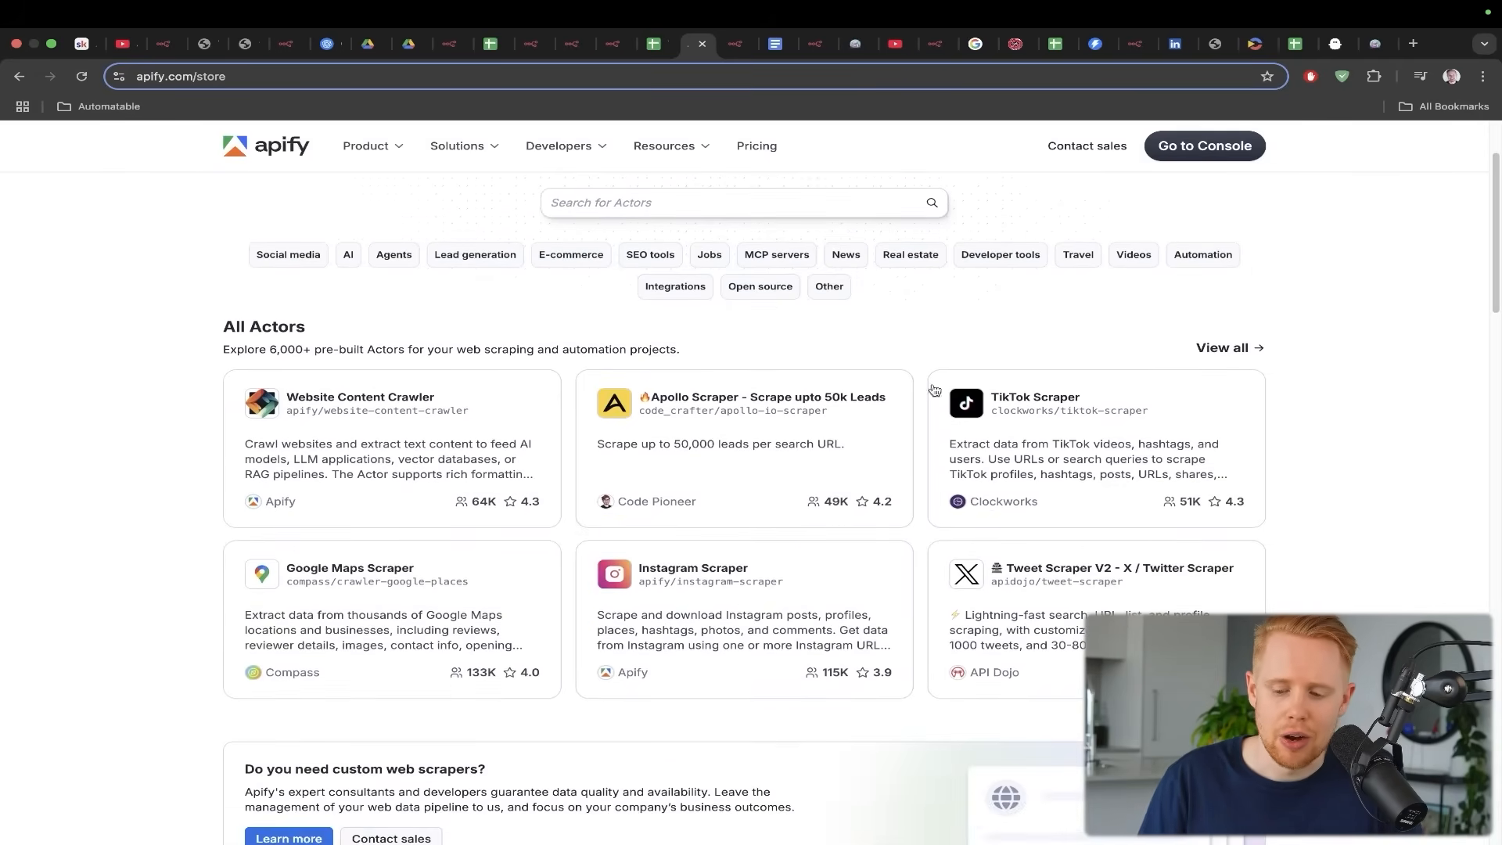
{"action": "left_click_drag", "start_coordinate": [1134, 208], "coordinate": [1024, 376]}
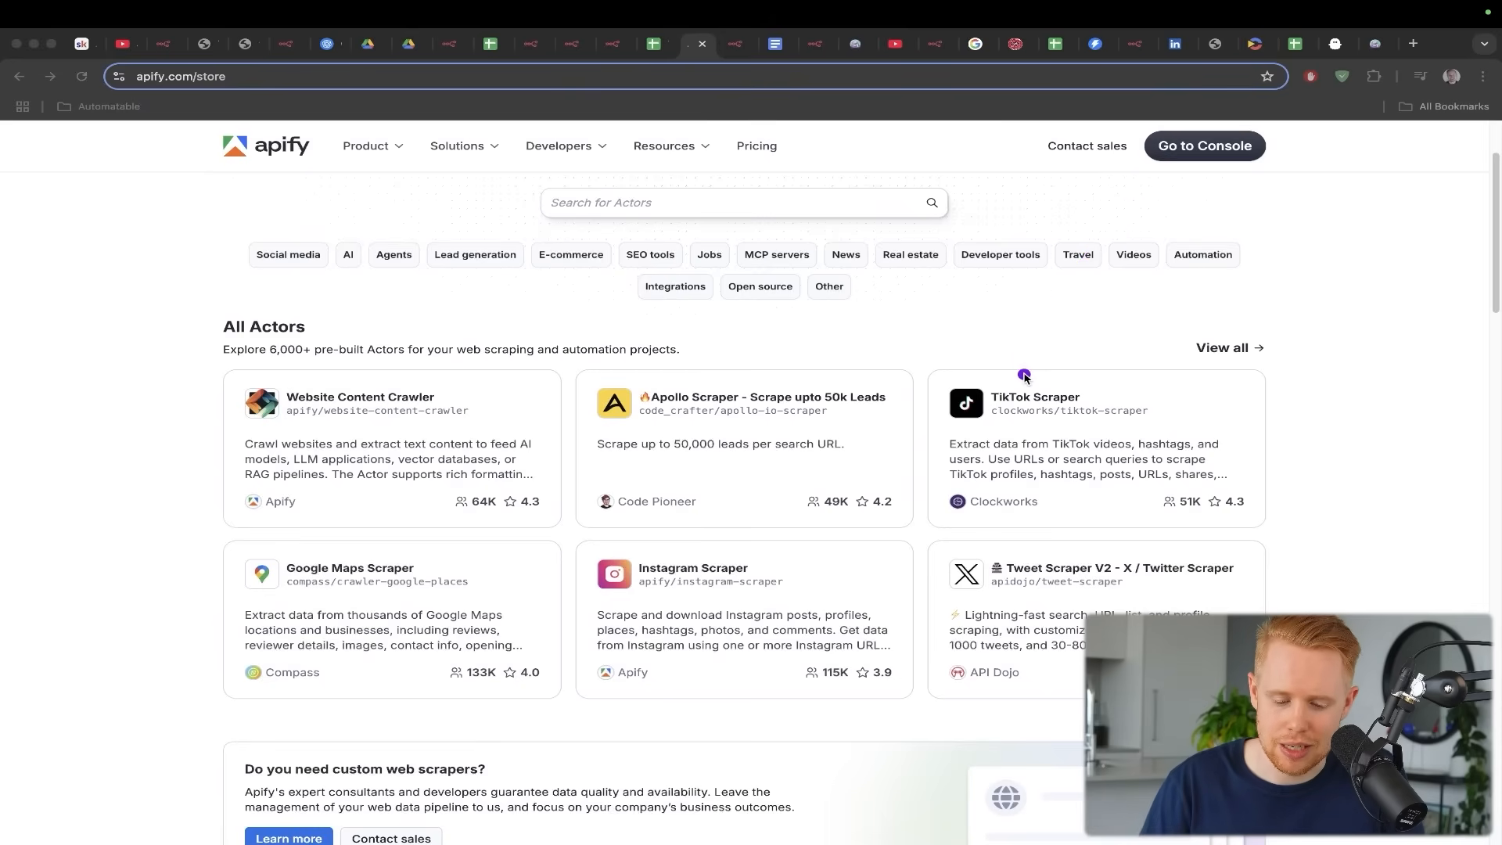
{"action": "left_click_drag", "start_coordinate": [878, 378], "coordinate": [736, 565]}
{"action": "scroll", "coordinate": [738, 553], "scroll_direction": "down", "scroll_amount": 5}
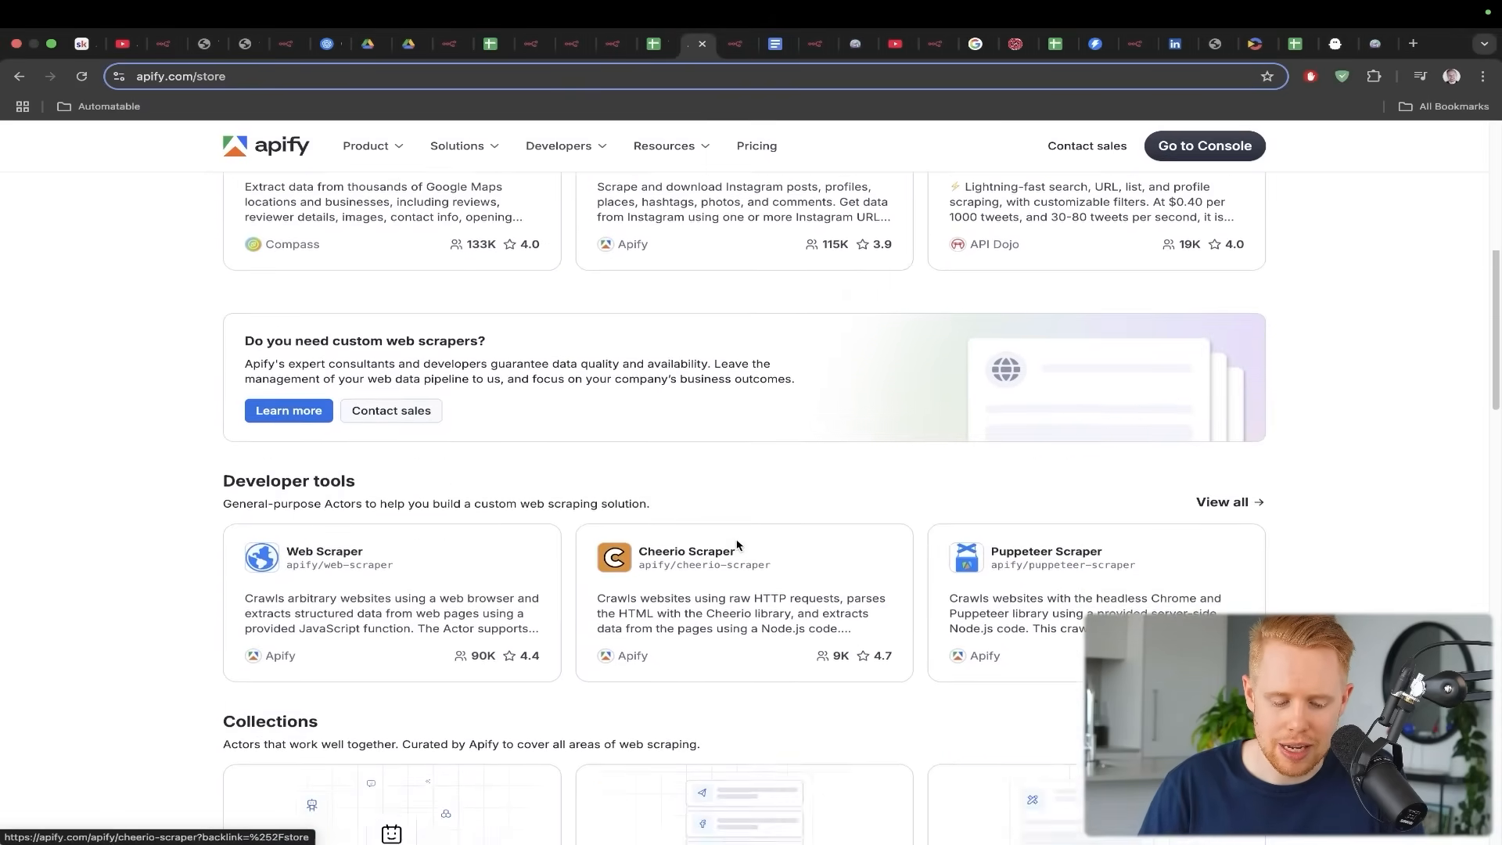
{"action": "scroll", "coordinate": [737, 545], "scroll_direction": "down", "scroll_amount": 10}
{"action": "left_click_drag", "start_coordinate": [882, 208], "coordinate": [975, 316]}
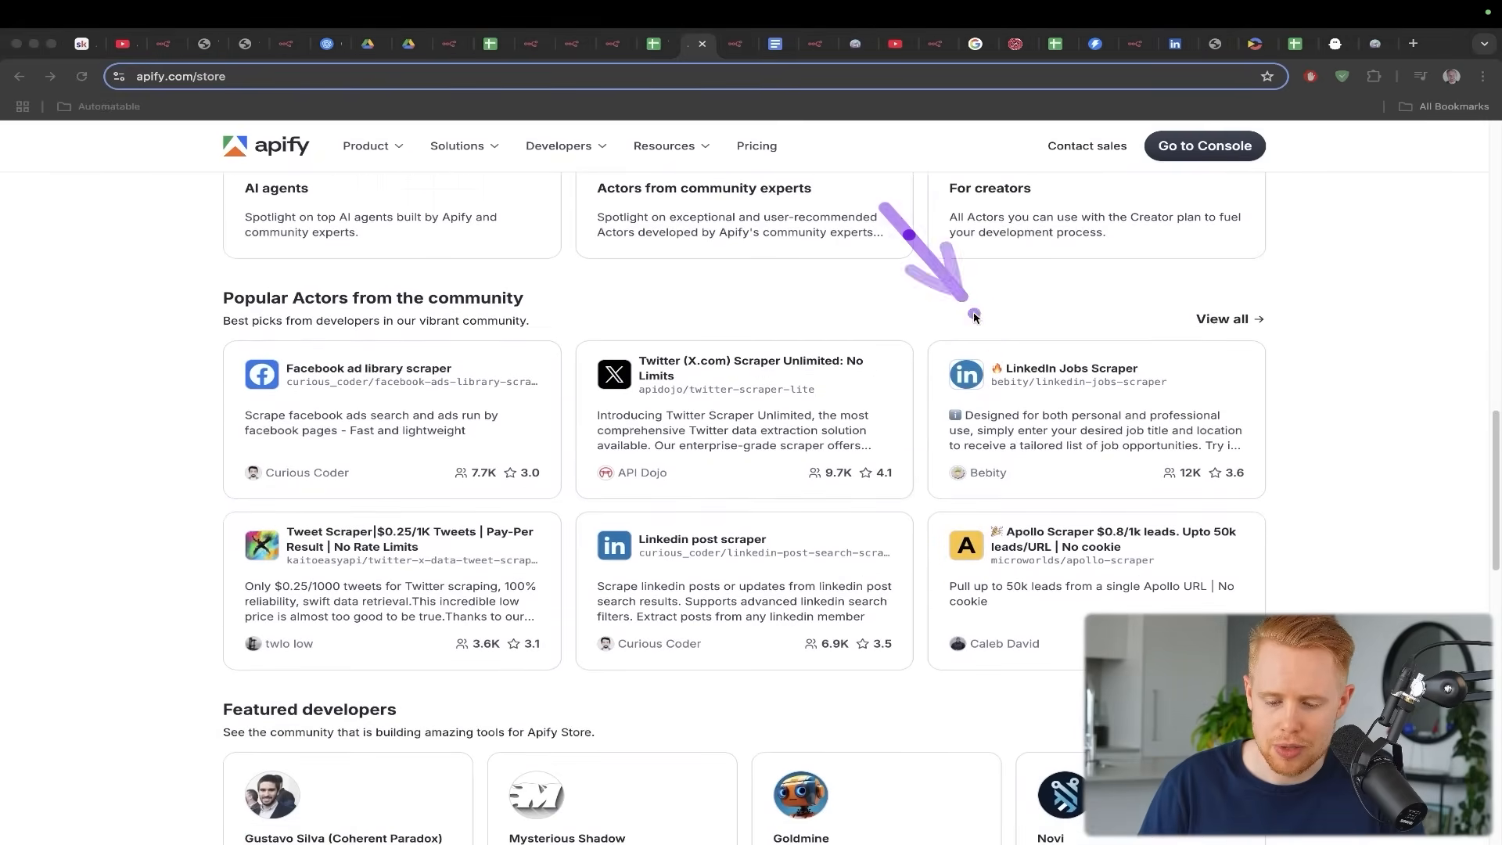
{"action": "left_click_drag", "start_coordinate": [888, 205], "coordinate": [641, 343]}
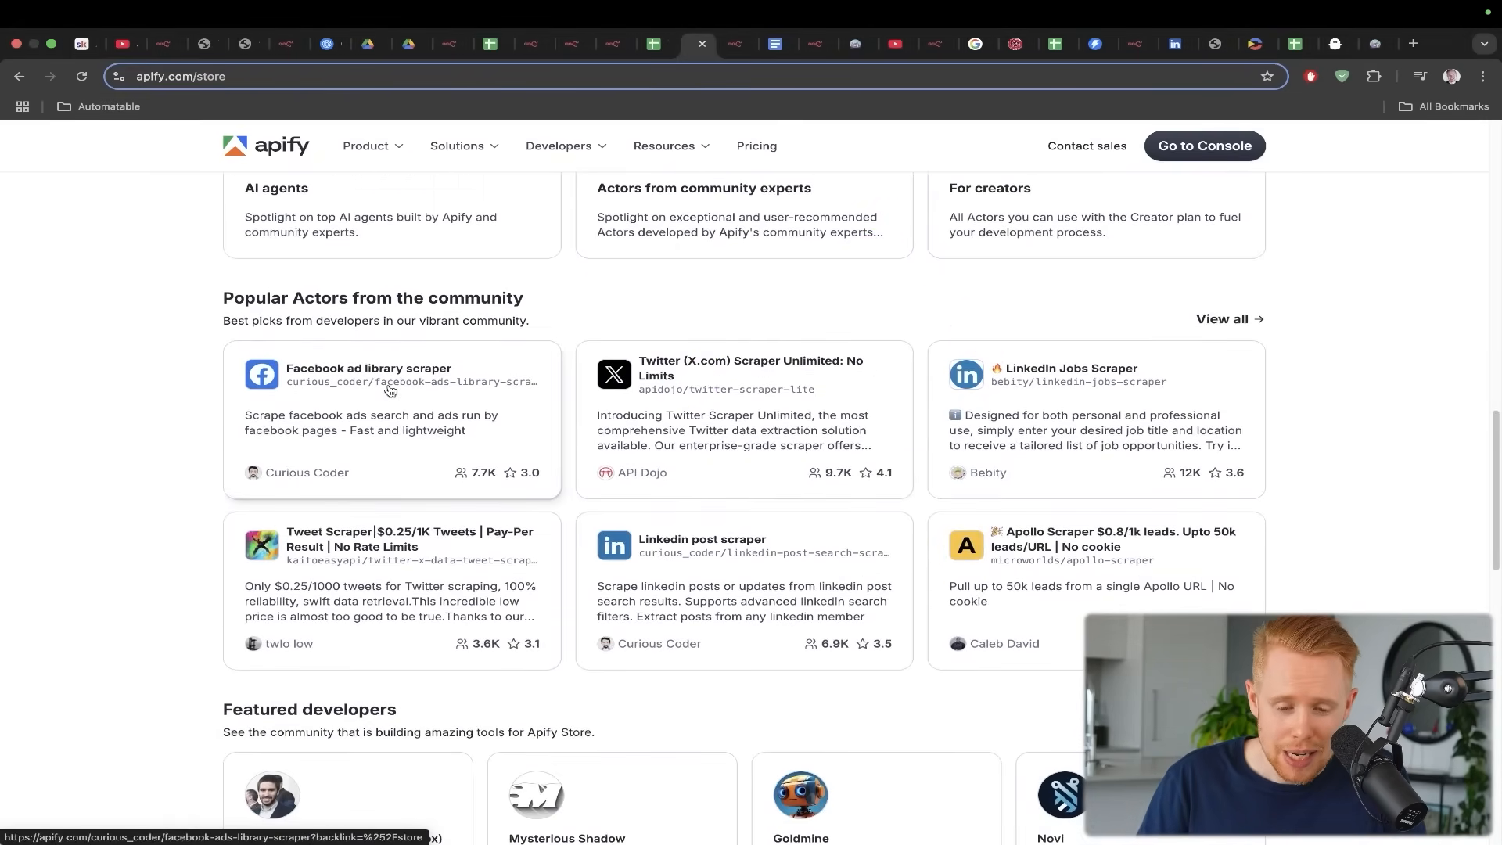
Return to the Viral Content Idea Generator workflow and review the Run Instagram Scraper: Sync and Code nodes
{"action": "key", "text": "ctrl+shift+Tab"}
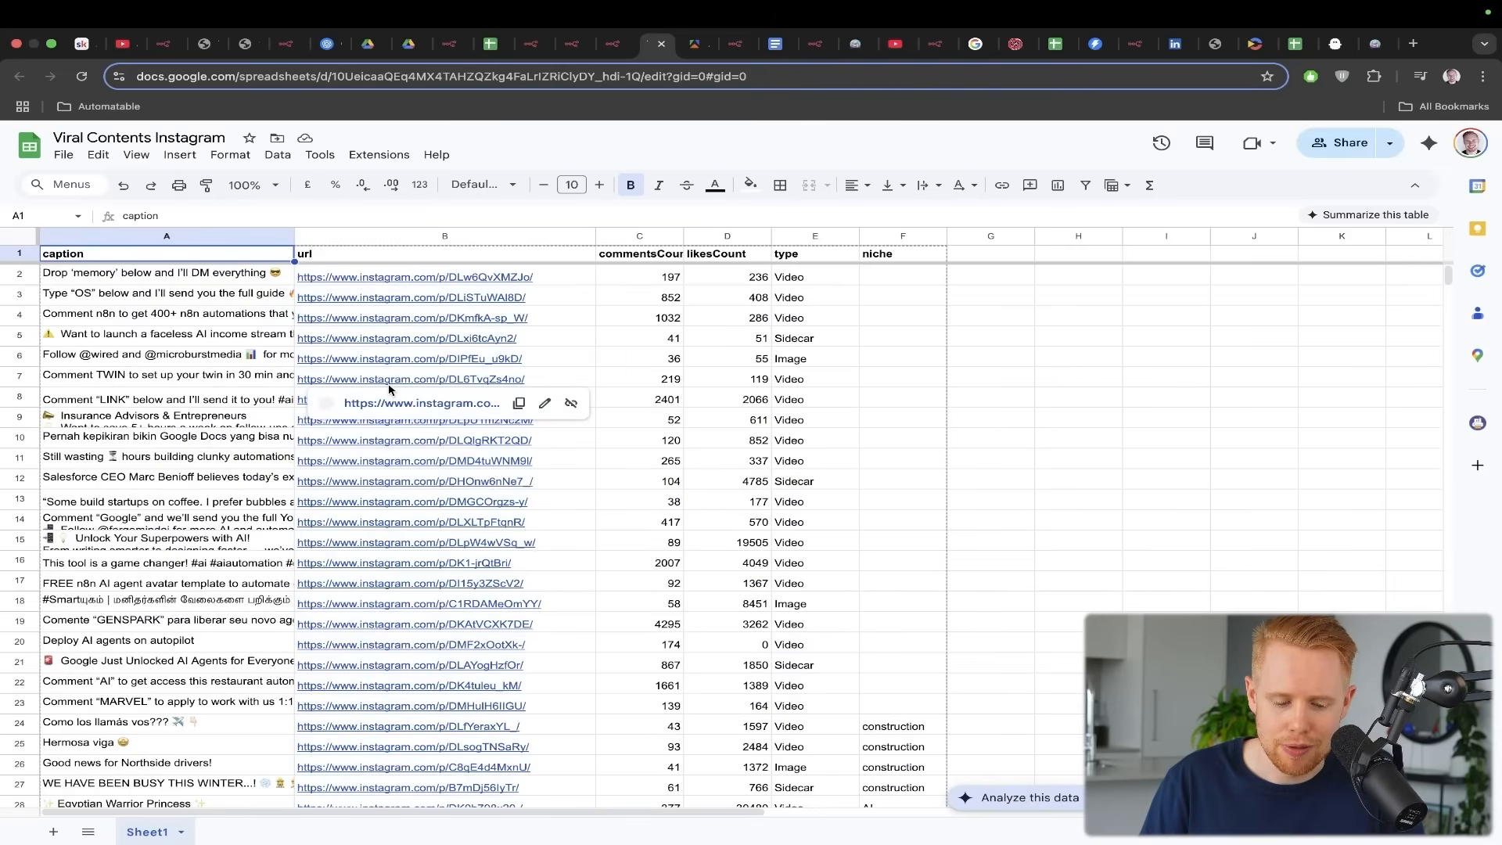
{"action": "key", "text": "ctrl+shift+Tab"}
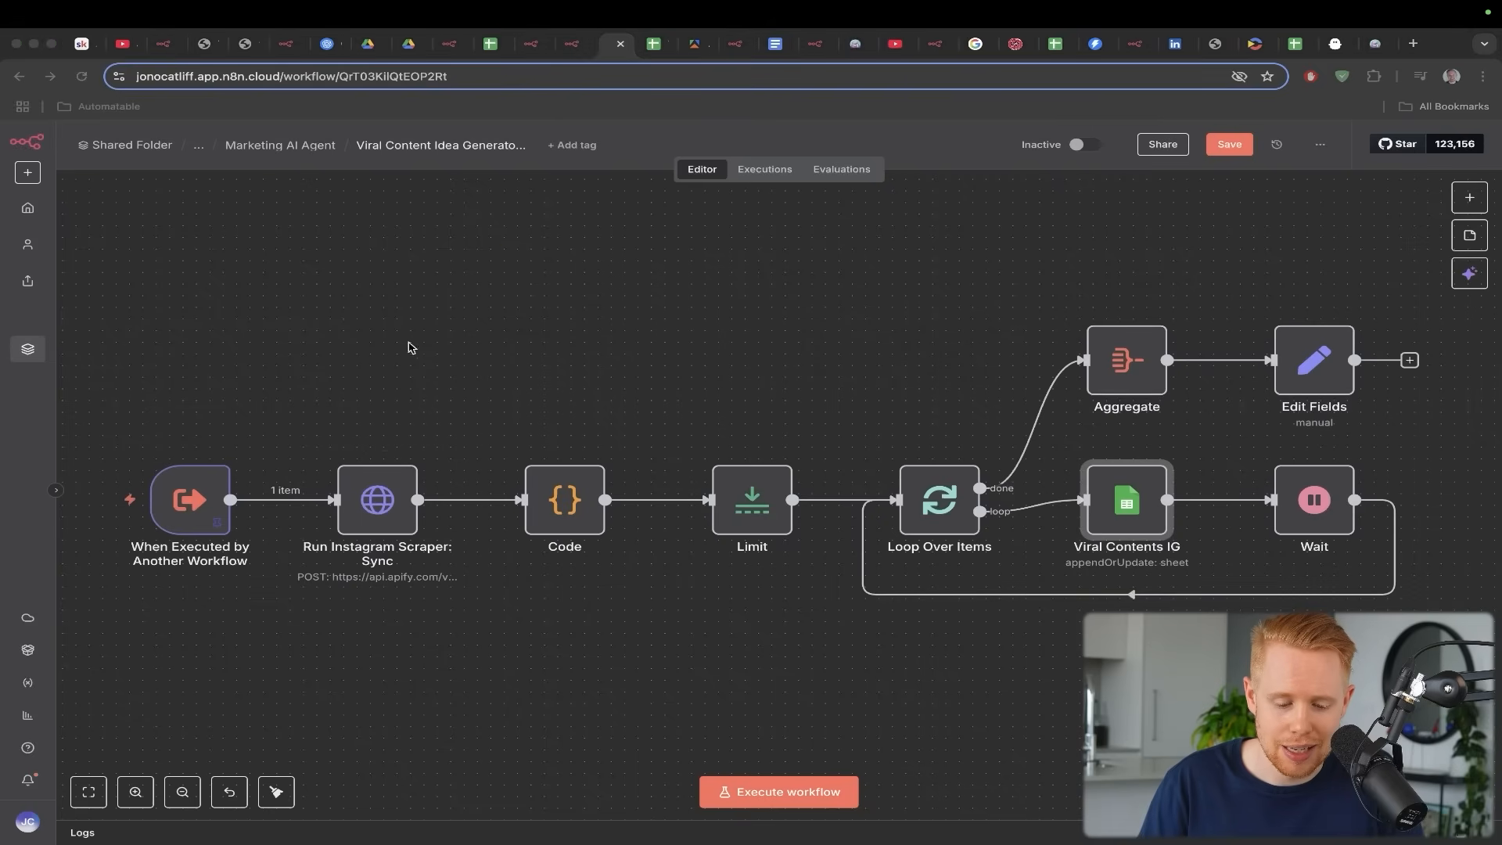
{"action": "mouse_move", "coordinate": [551, 224]}
{"action": "left_mouse_down"}
{"action": "mouse_move", "coordinate": [476, 275]}
{"action": "mouse_move", "coordinate": [379, 467]}
{"action": "left_mouse_up"}
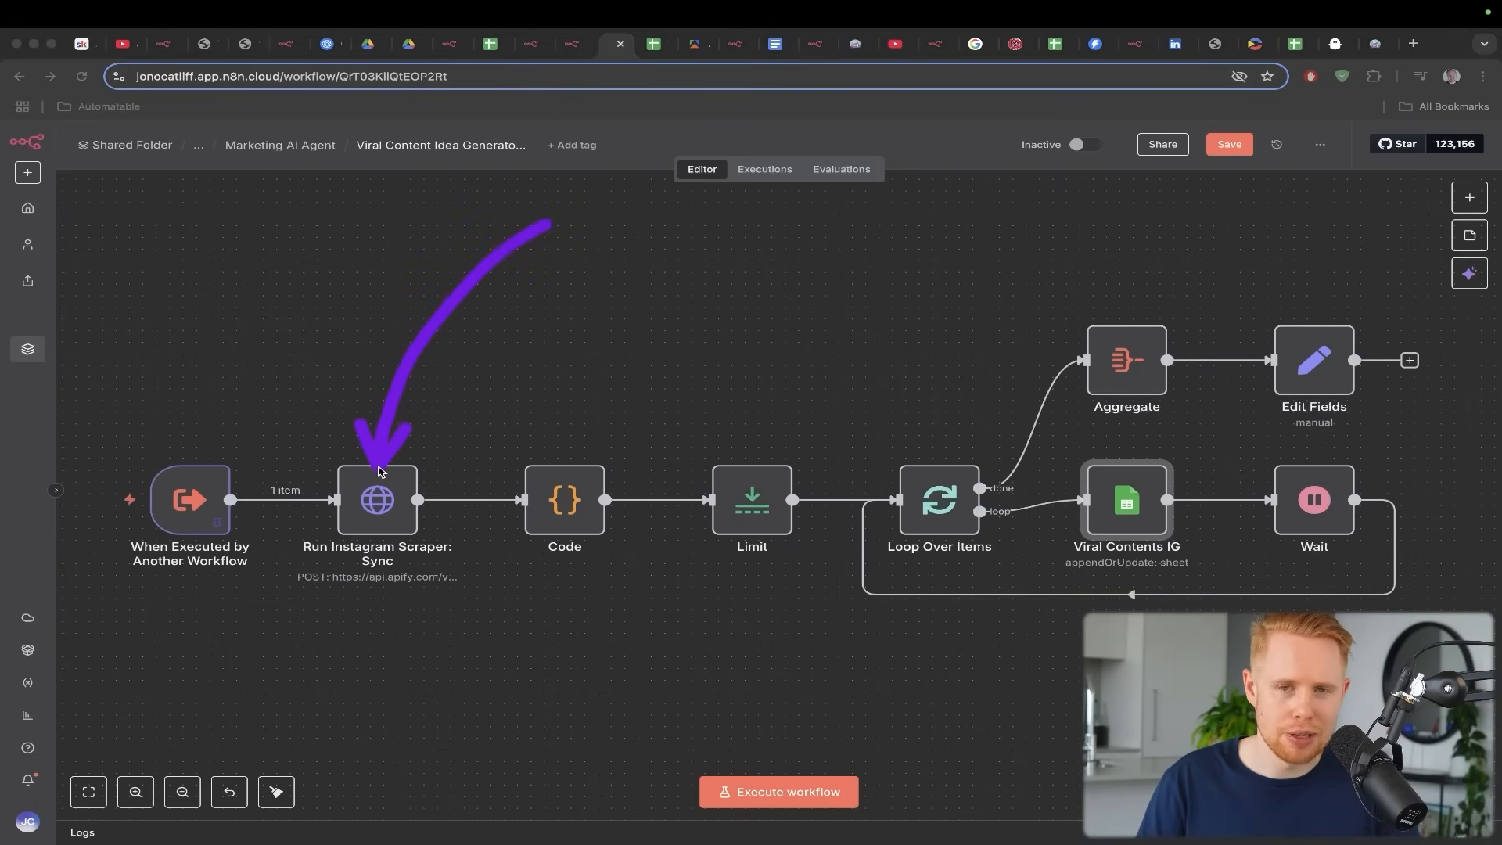
{"action": "key", "text": "ctrl+shift+s"}
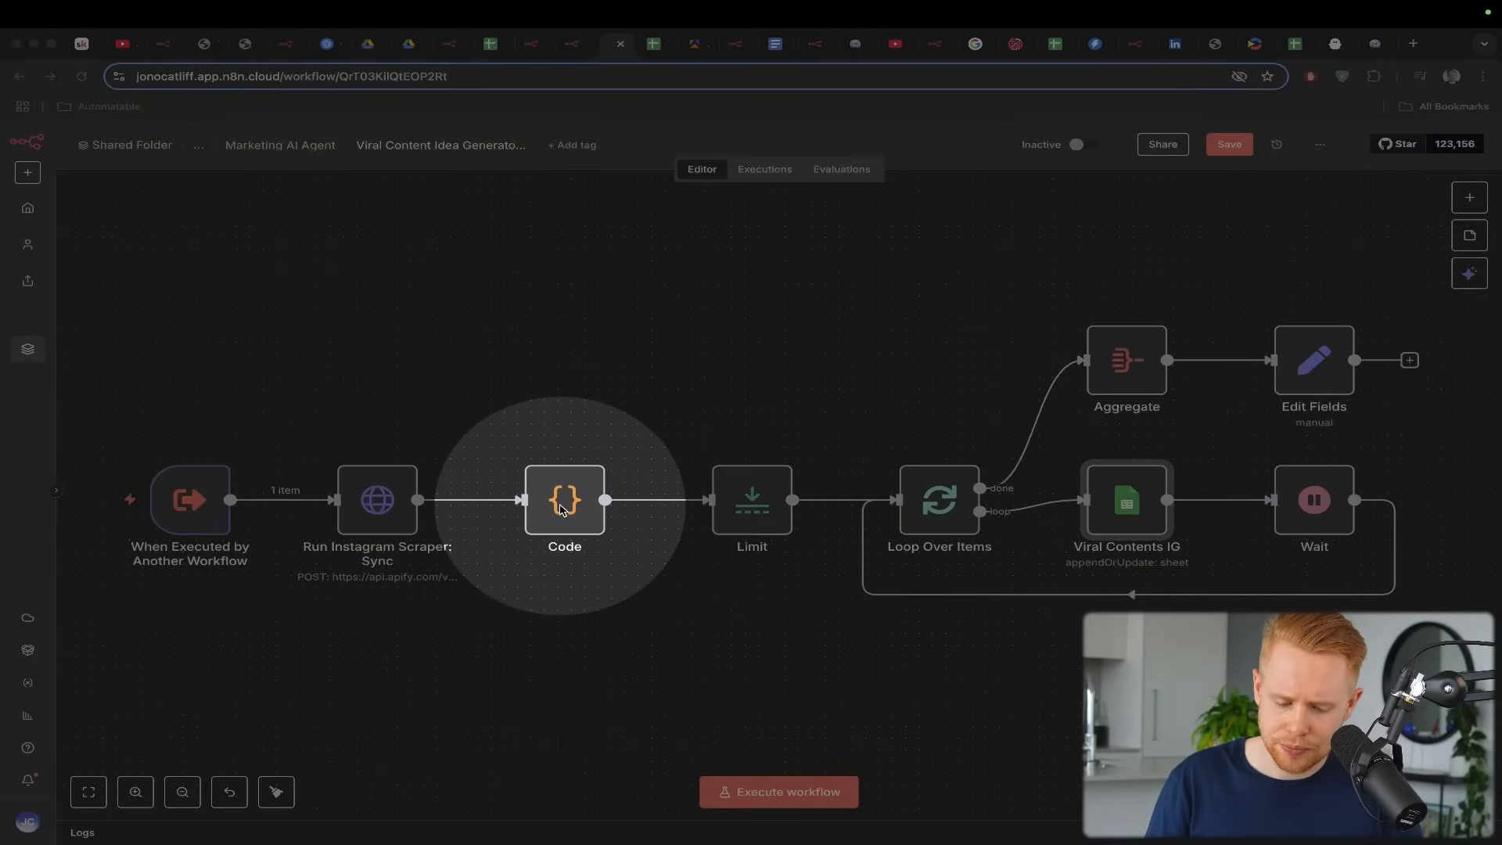
{"action": "key", "text": "ctrl+shift+s"}
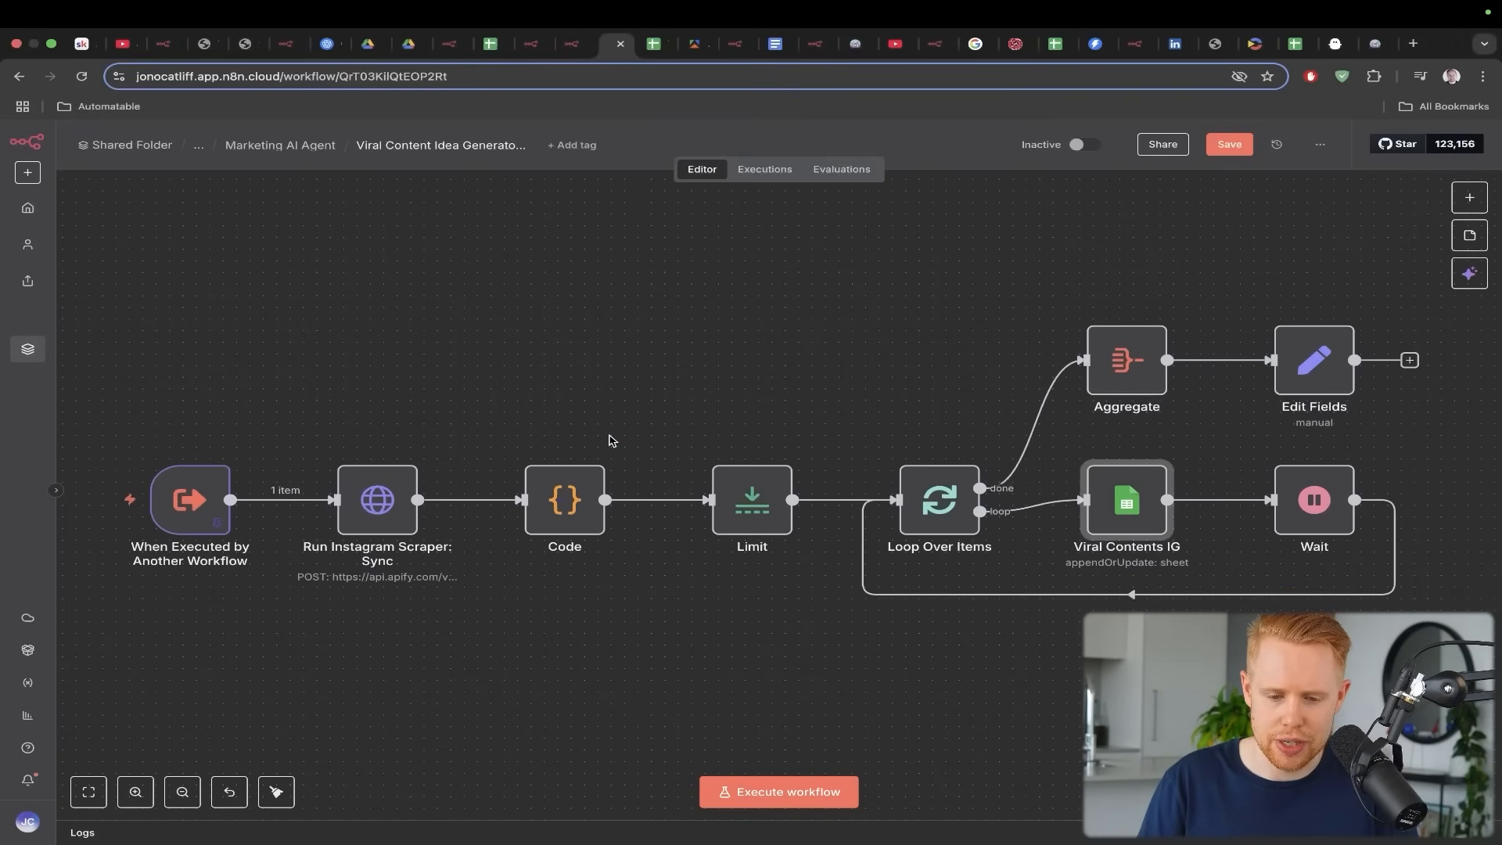
Examine the commentsCount, likesCount, type and niche columns in the Viral Contents Instagram sheet
{"action": "key", "text": "ctrl+Tab"}
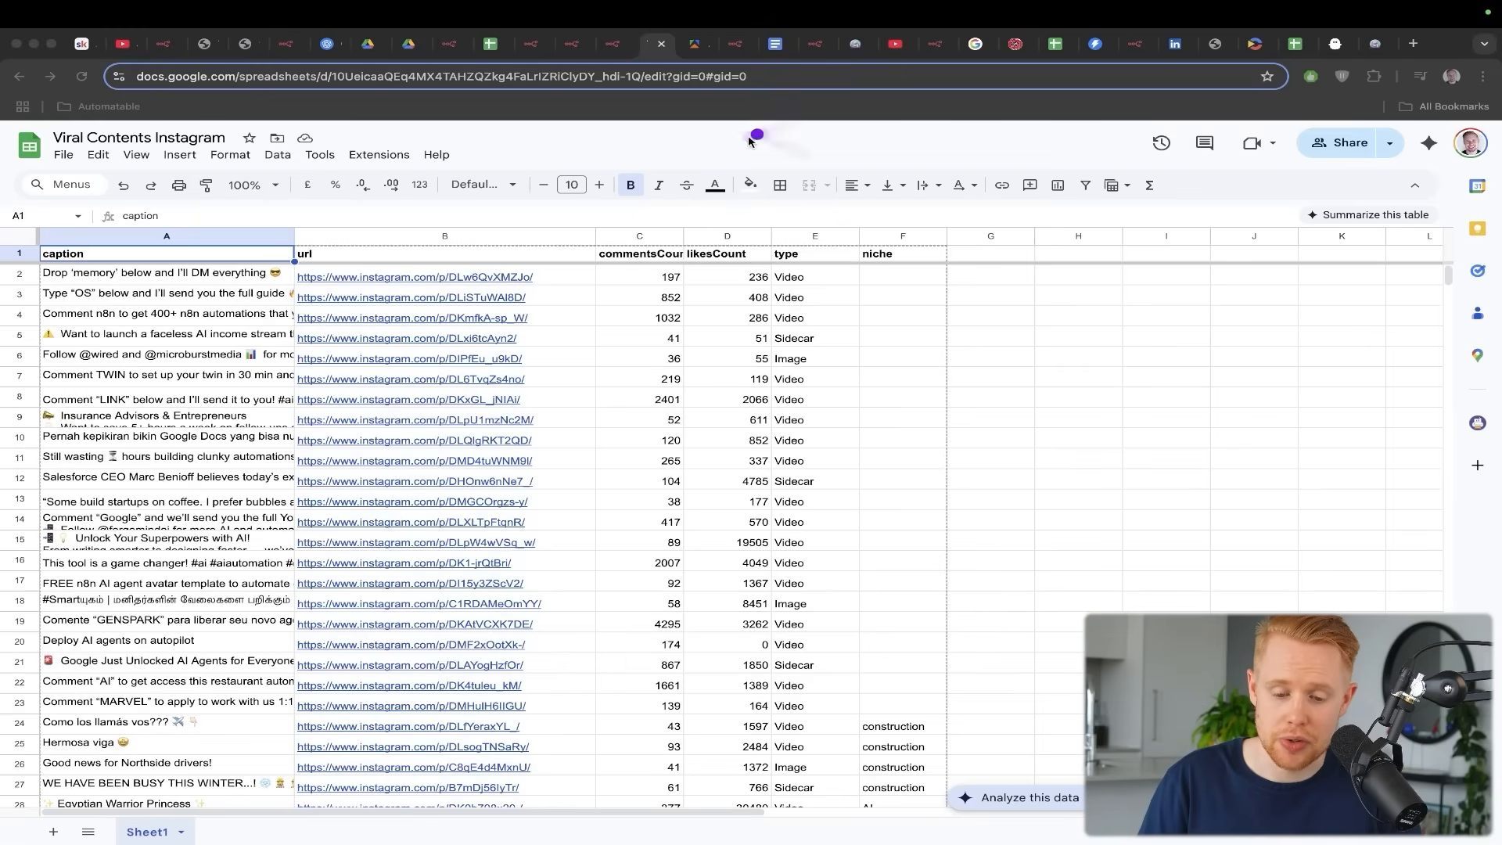
{"action": "left_click_drag", "start_coordinate": [769, 135], "coordinate": [651, 233]}
{"action": "left_click_drag", "start_coordinate": [780, 151], "coordinate": [726, 225]}
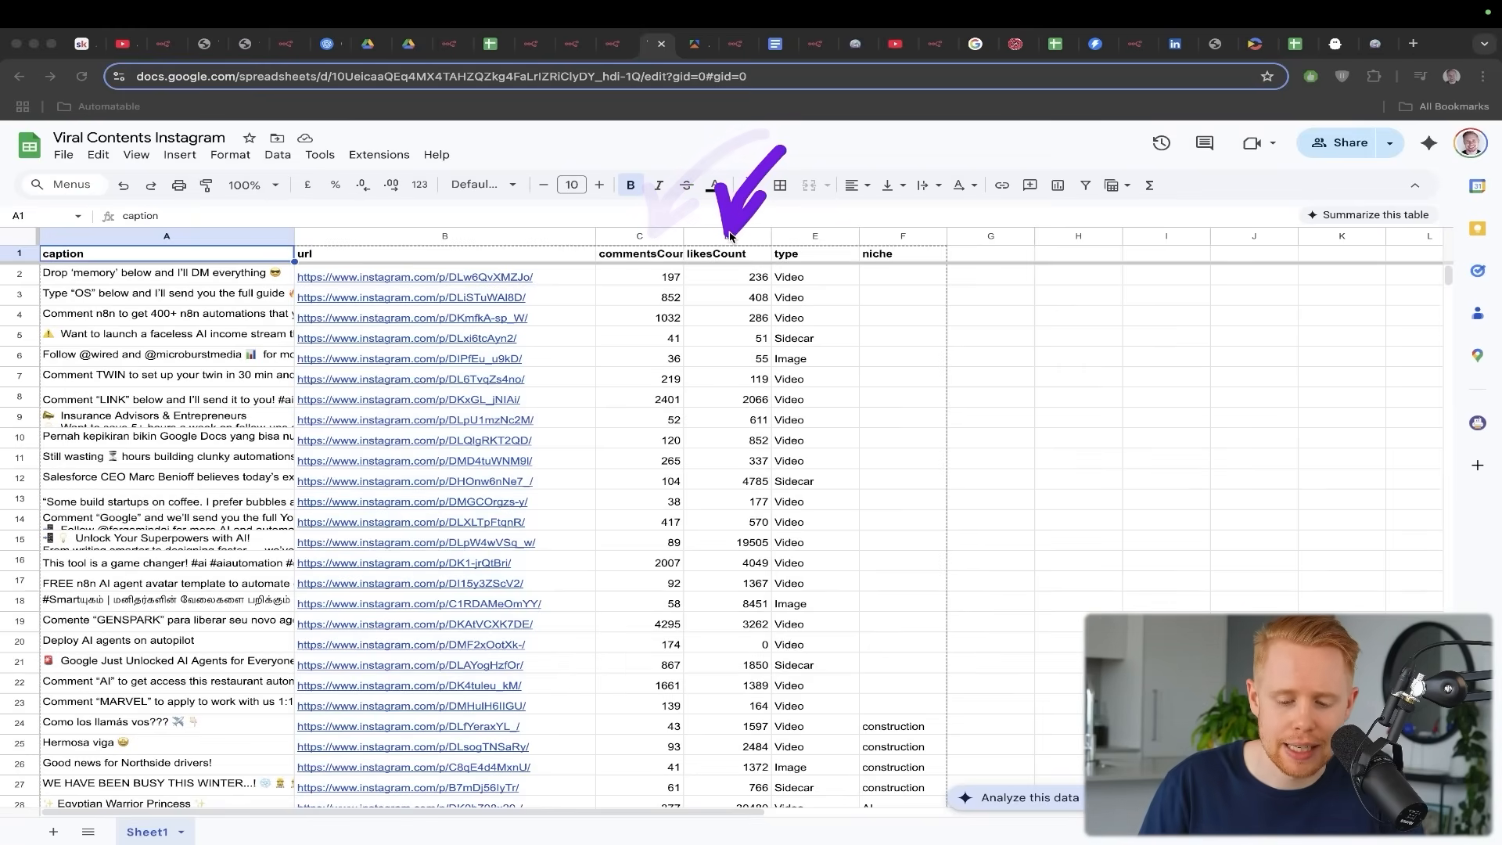
{"action": "left_click_drag", "start_coordinate": [884, 121], "coordinate": [823, 228]}
{"action": "left_click_drag", "start_coordinate": [987, 144], "coordinate": [901, 229]}
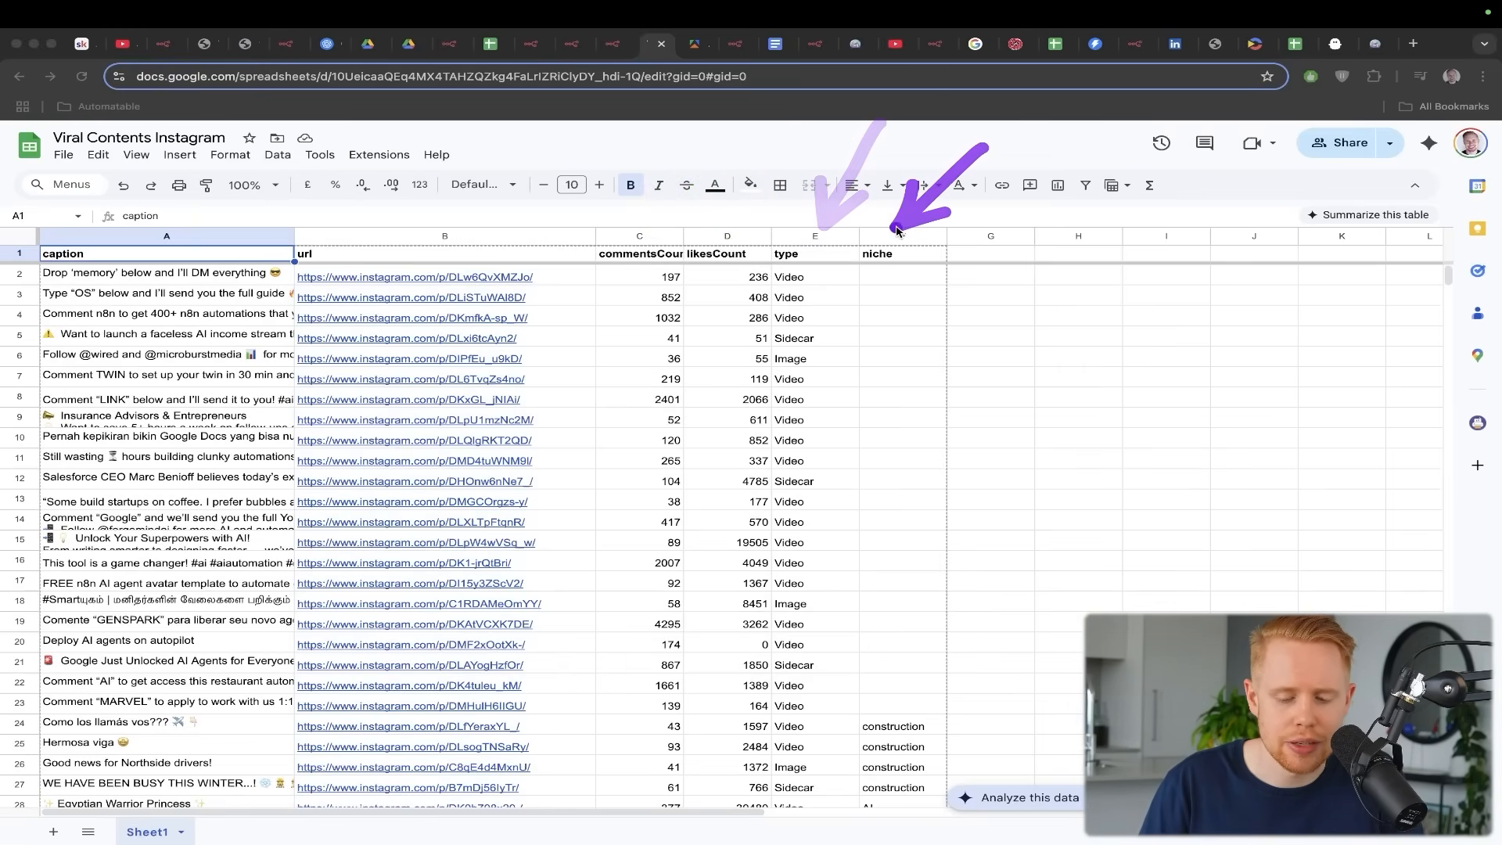
{"action": "key", "text": "super+shift+s"}
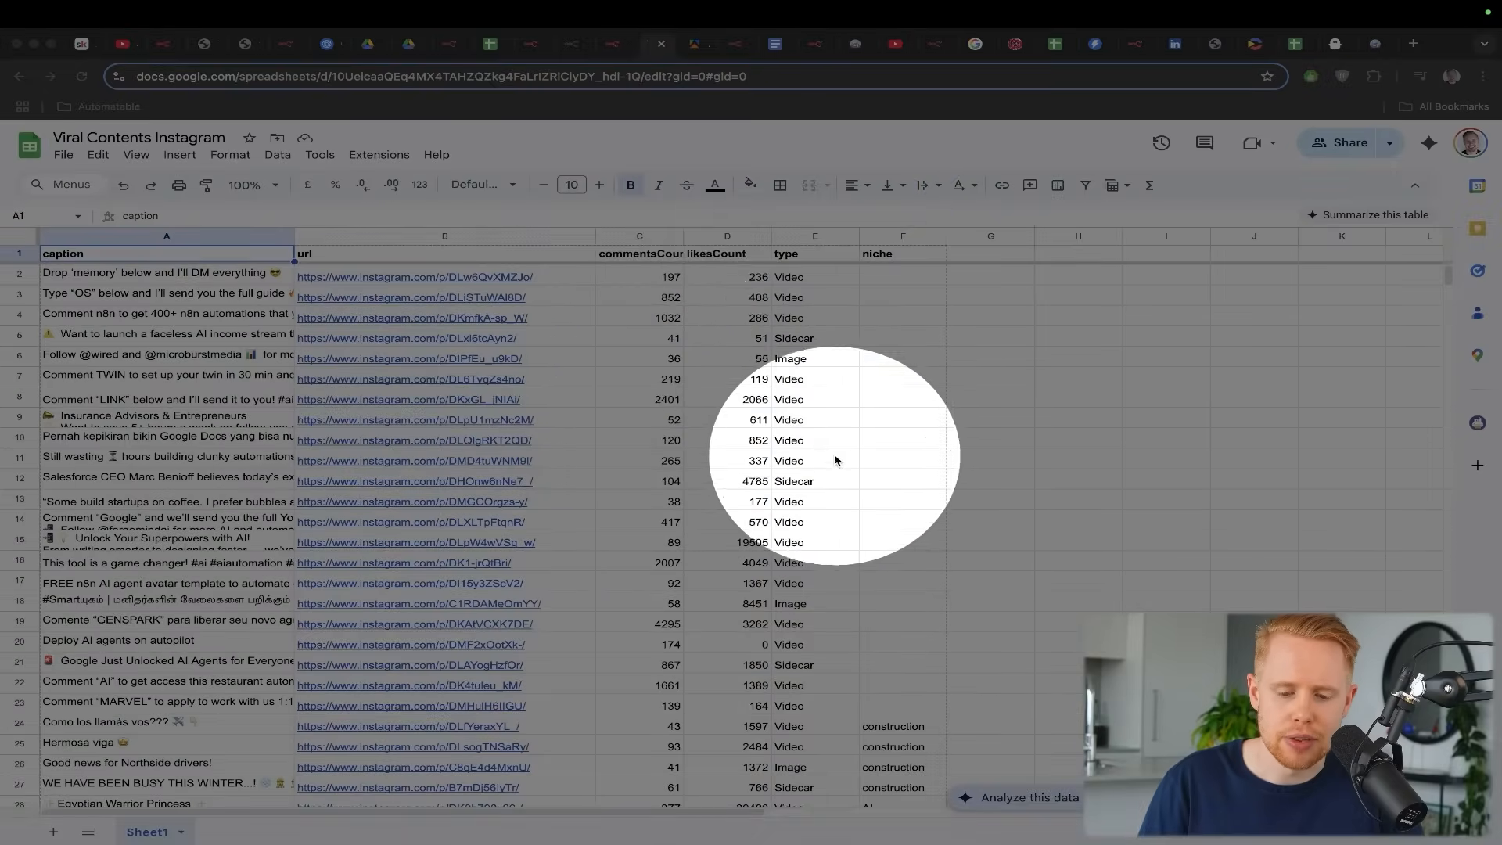
{"action": "key", "text": "super+shift+s"}
Go back to the n8n workflow and examine the Code node that follows the Instagram scraper
{"action": "key", "text": "ctrl+shift+Tab"}
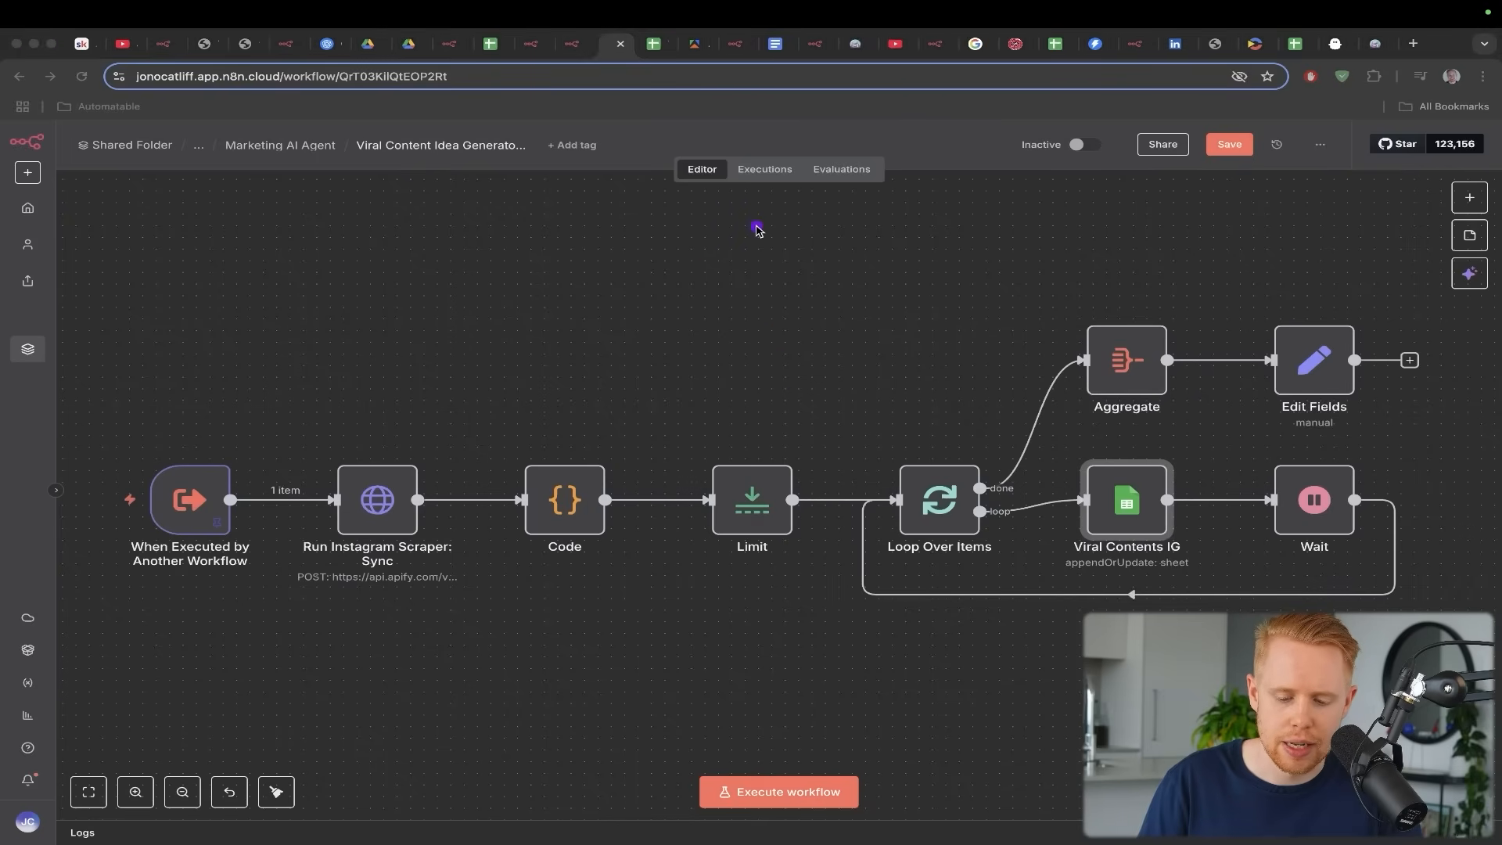
{"action": "left_click_drag", "start_coordinate": [758, 228], "coordinate": [588, 463]}
{"action": "key", "text": "super+shift+s"}
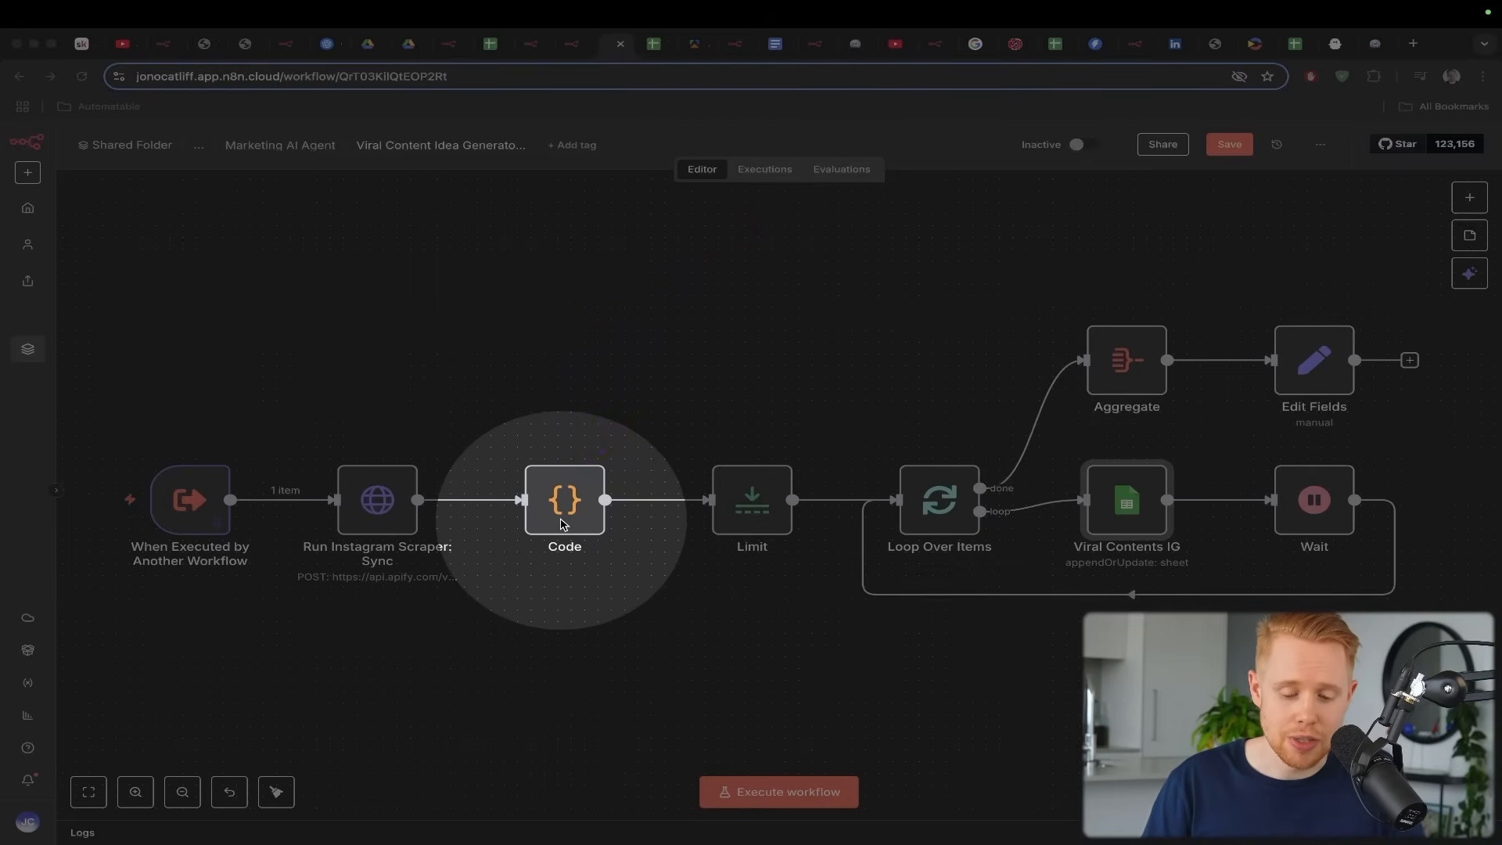
{"action": "key", "text": "Escape"}
{"action": "left_click_drag", "start_coordinate": [698, 289], "coordinate": [569, 492]}
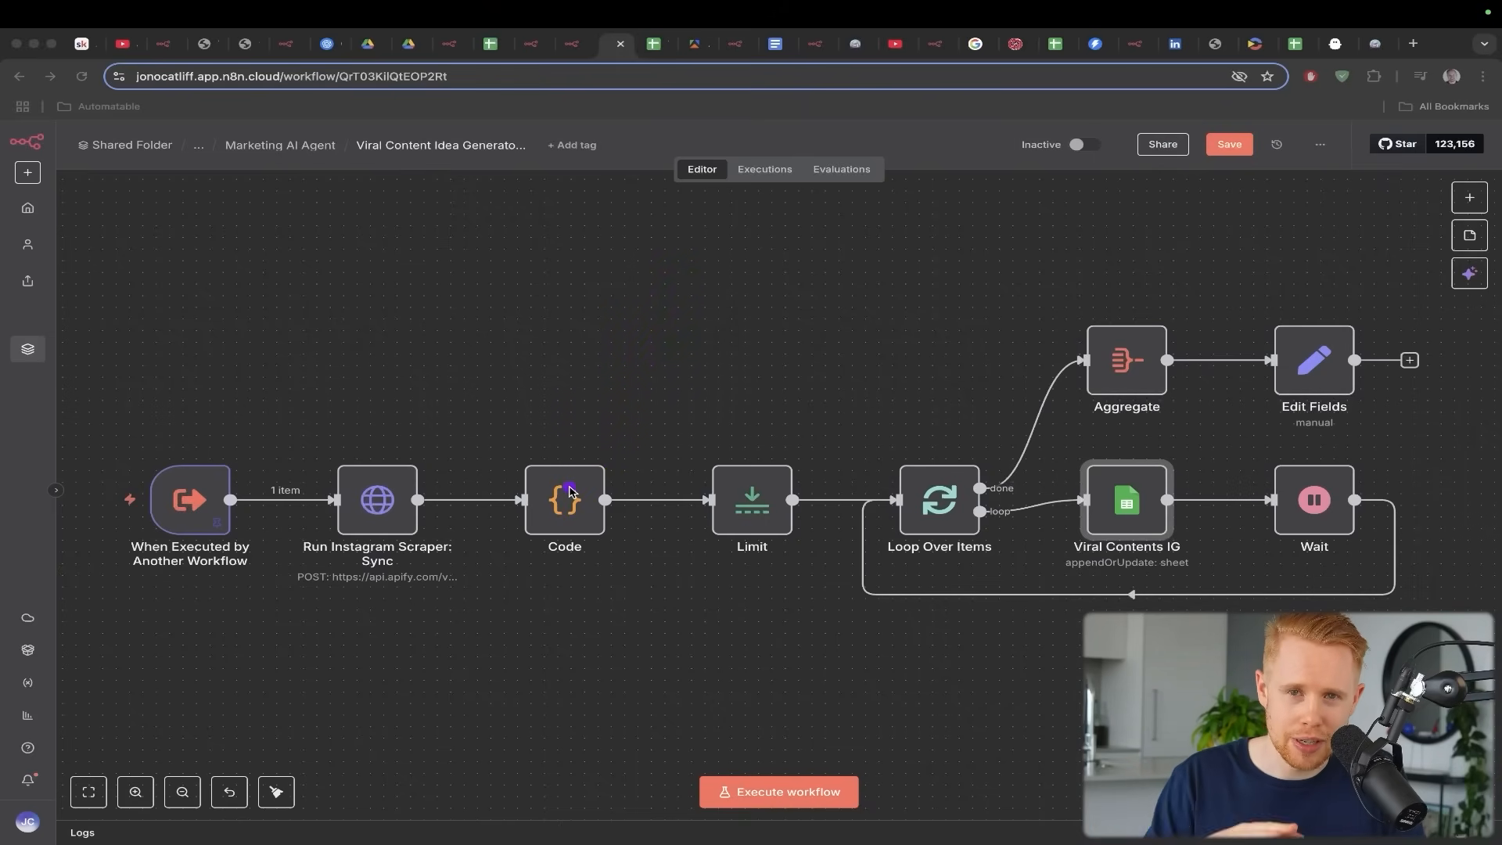
{"action": "key", "text": "Escape"}
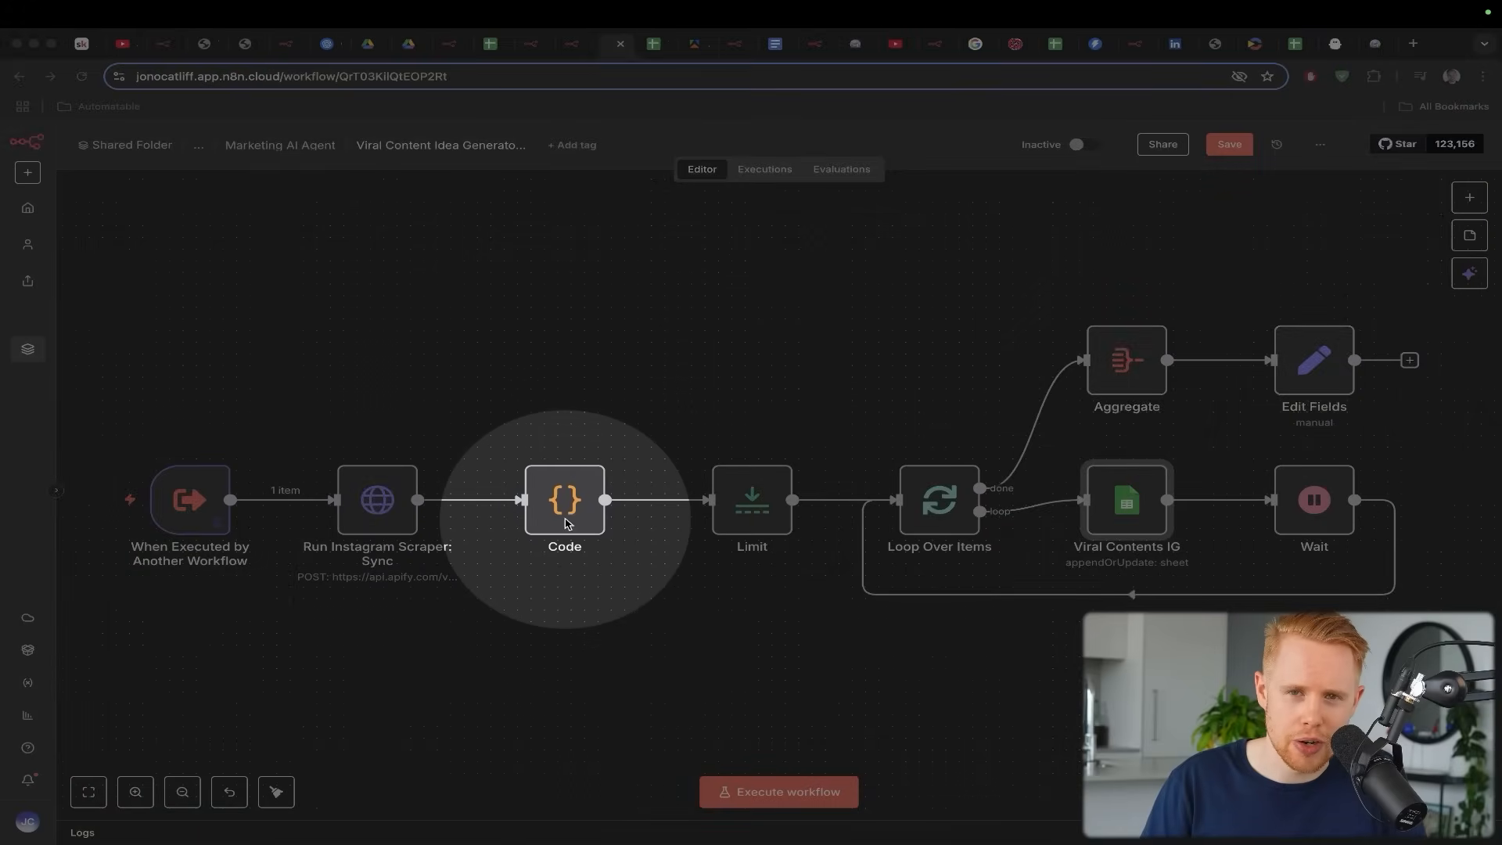
{"action": "key", "text": "Escape"}
{"action": "left_click_drag", "start_coordinate": [640, 310], "coordinate": [575, 469]}
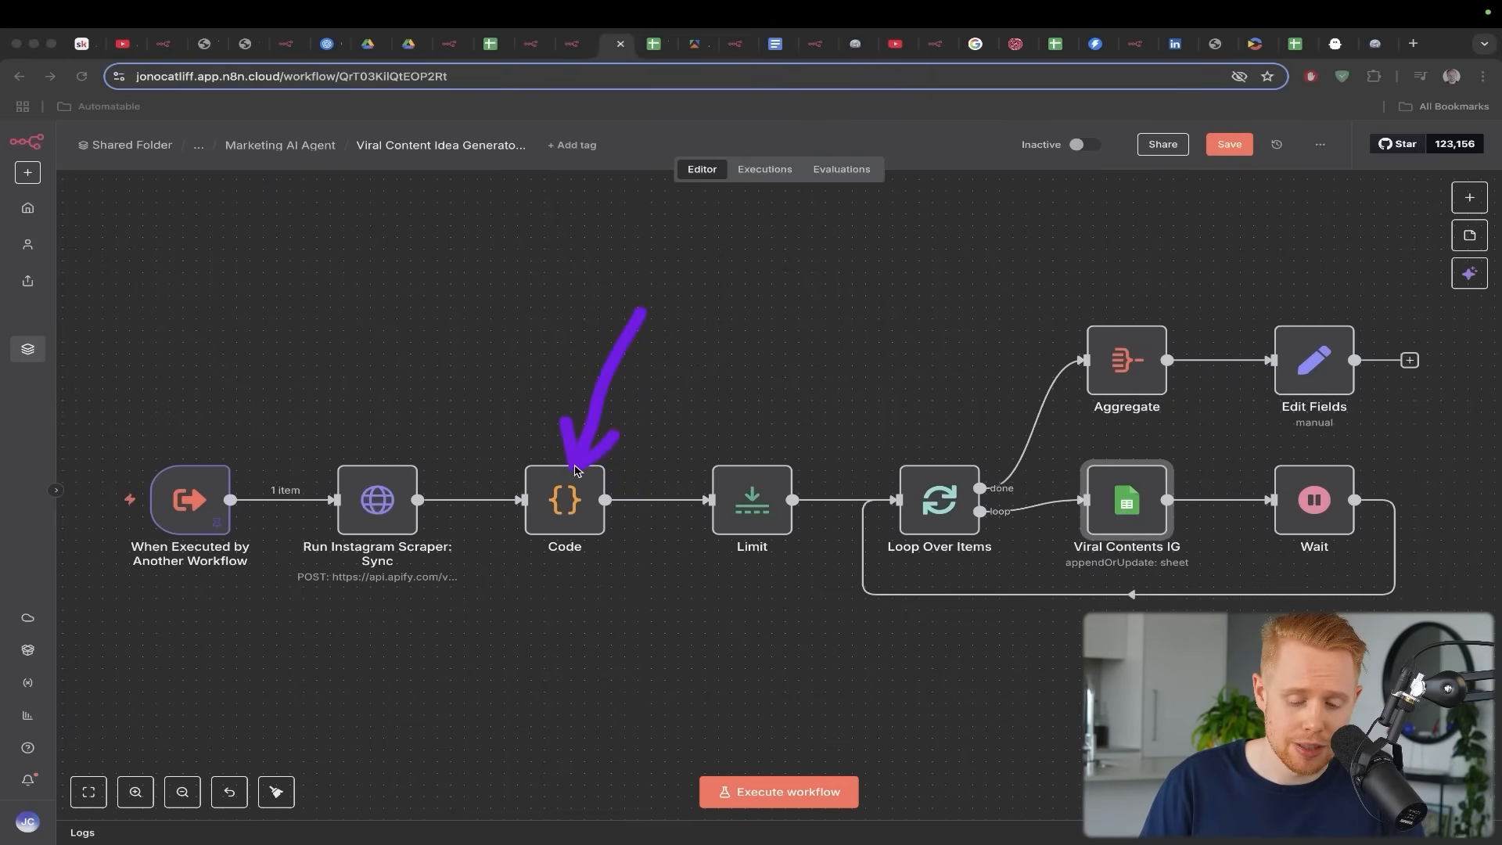
Examine the Limit node between the Code and Loop Over Items nodes
{"action": "left_click_drag", "start_coordinate": [929, 295], "coordinate": [755, 487]}
{"action": "key", "text": "Escape"}
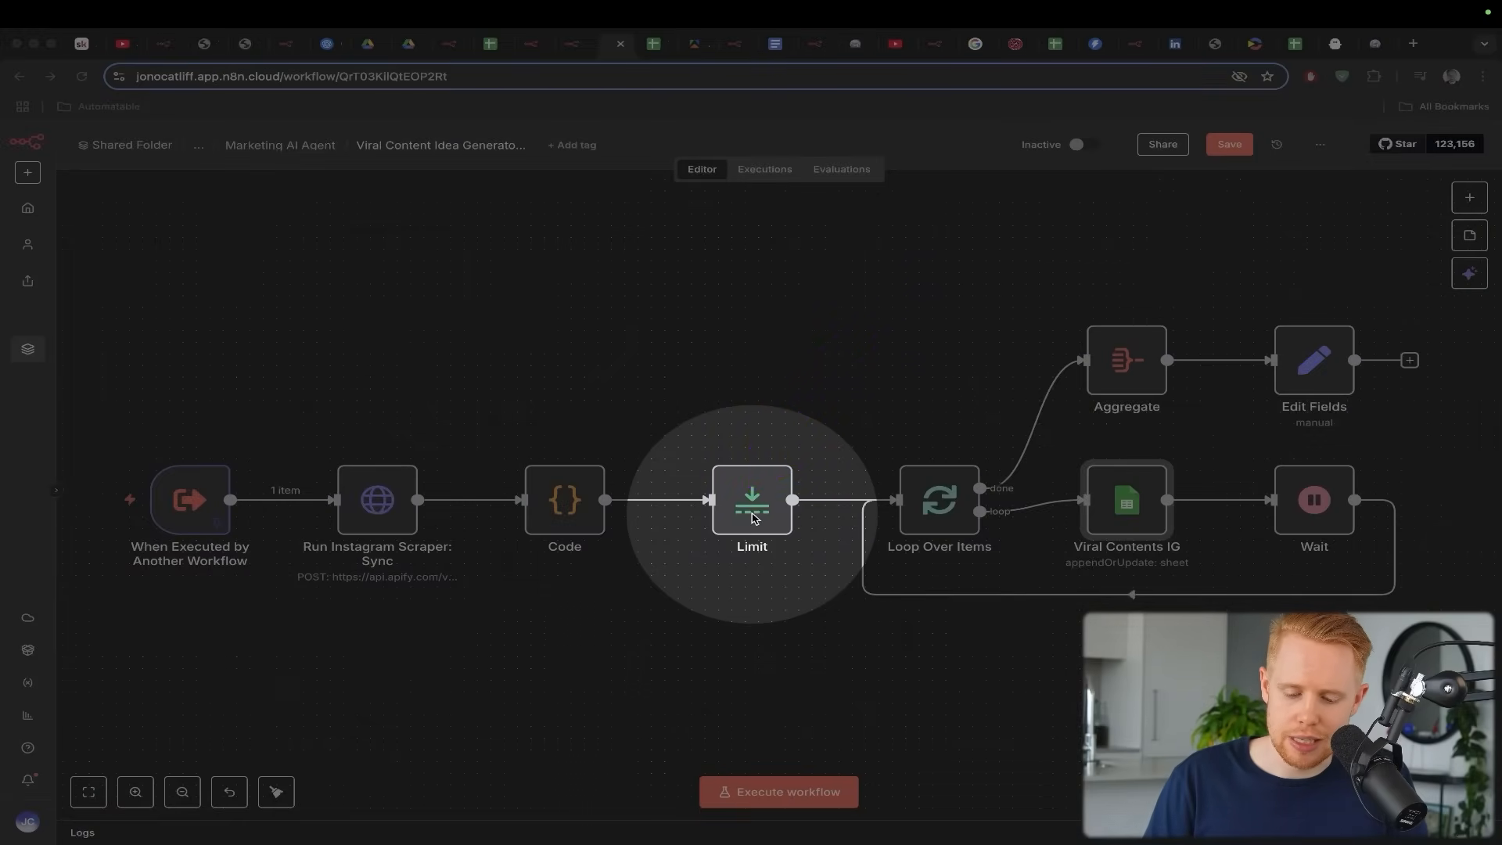
{"action": "key", "text": "Escape"}
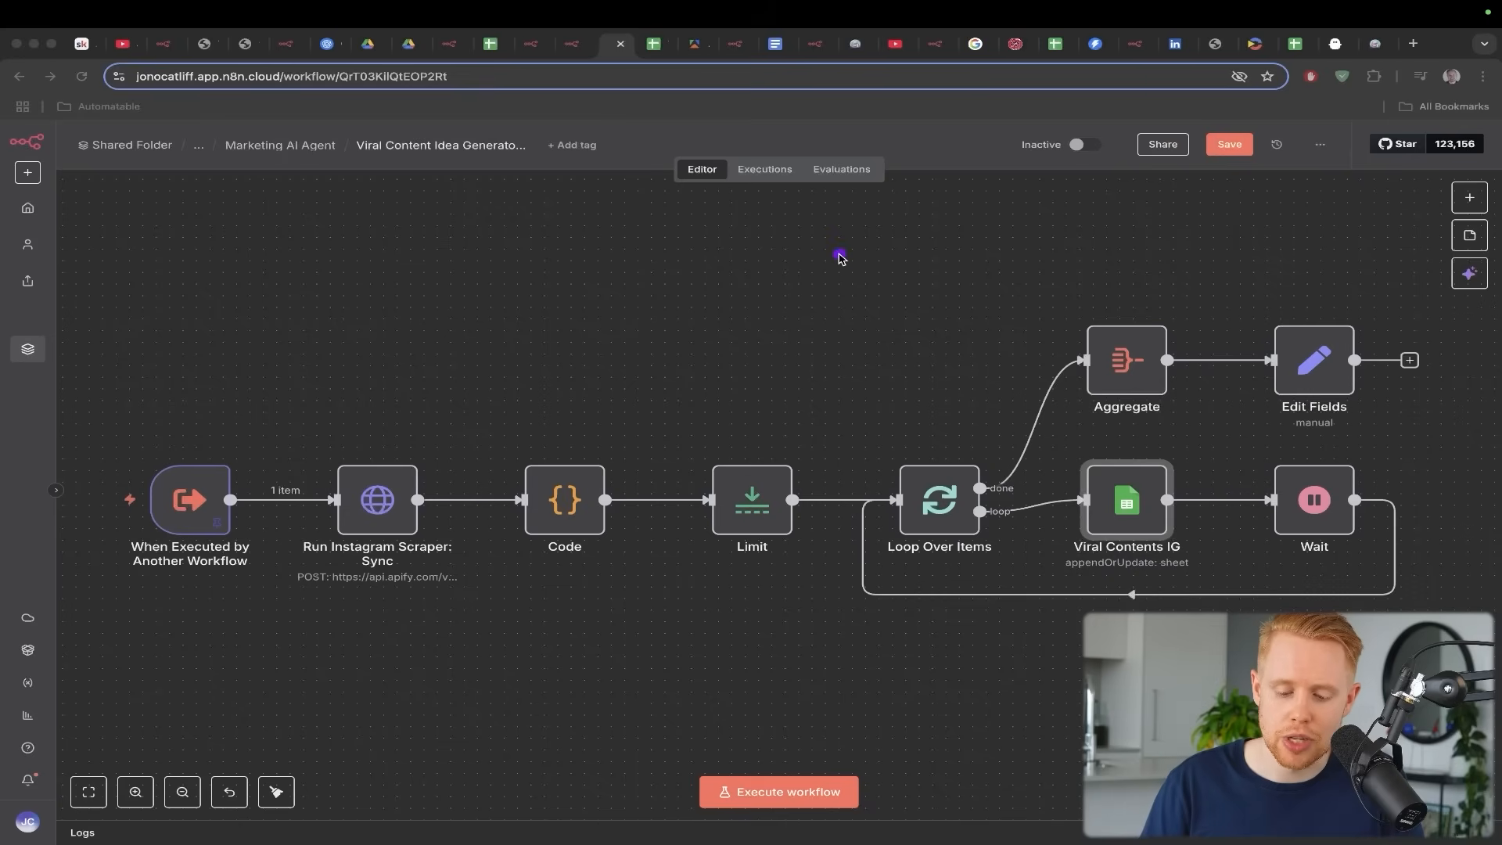
{"action": "left_click_drag", "start_coordinate": [841, 253], "coordinate": [731, 464]}
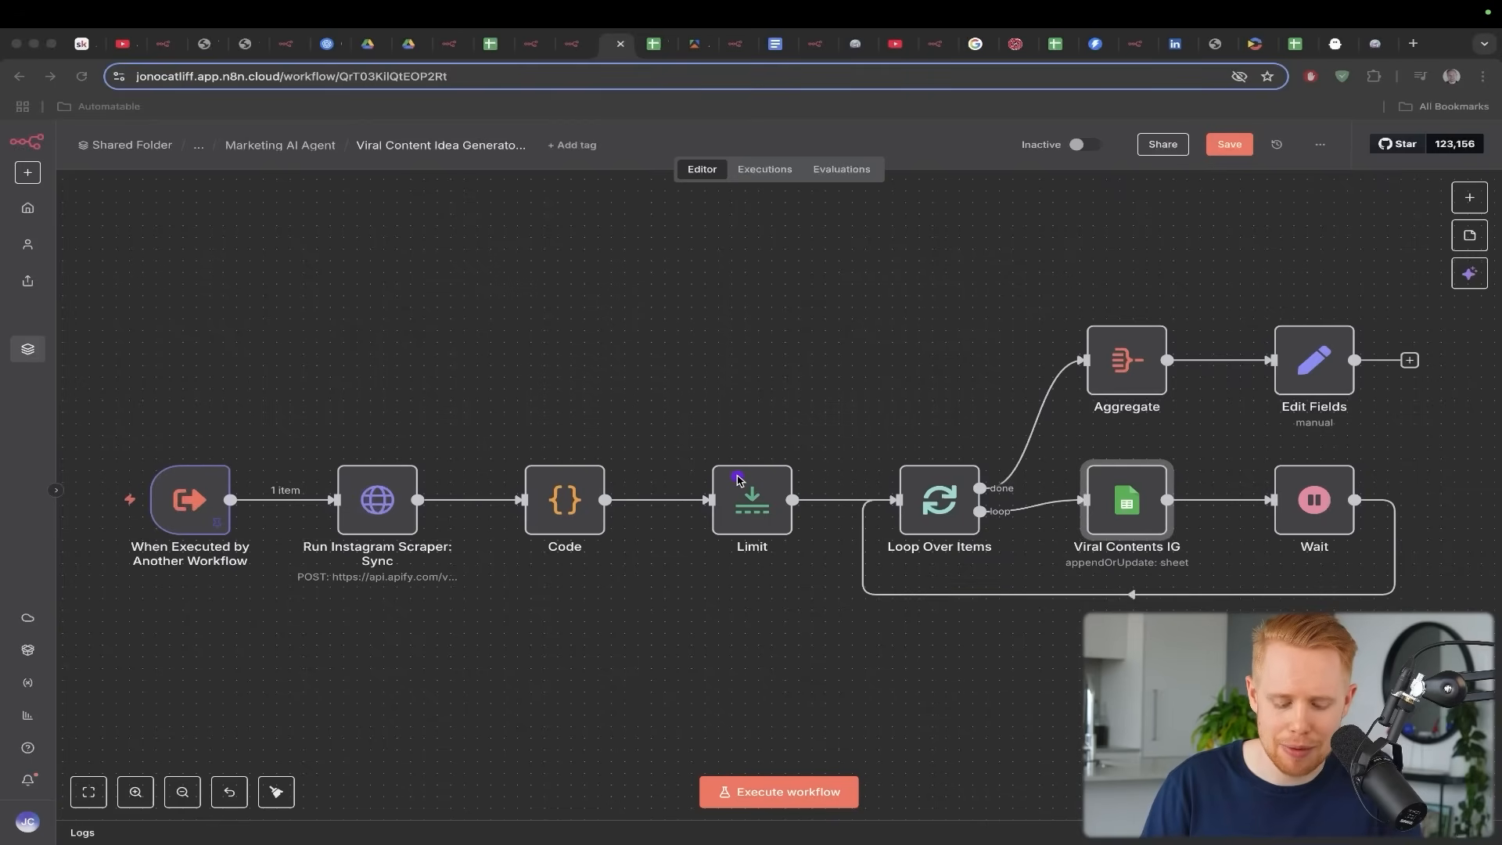
Bring up the Apify Store again and look at the popular community Actors
{"action": "key", "text": "ctrl+Tab"}
{"action": "key", "text": "ctrl+Tab"}
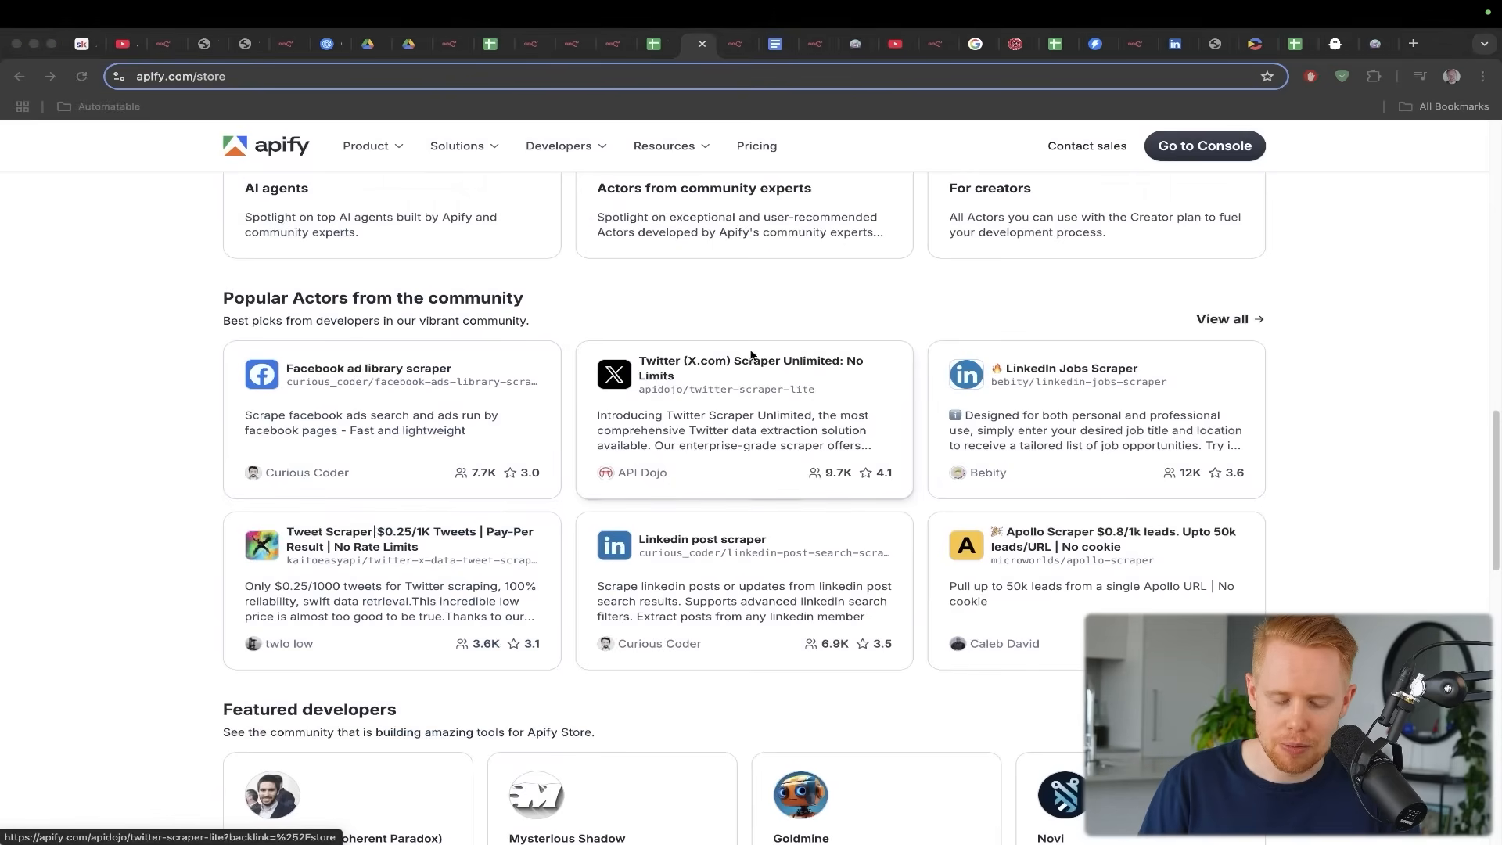
{"action": "left_click_drag", "start_coordinate": [765, 258], "coordinate": [713, 354]}
{"action": "key", "text": "Escape"}
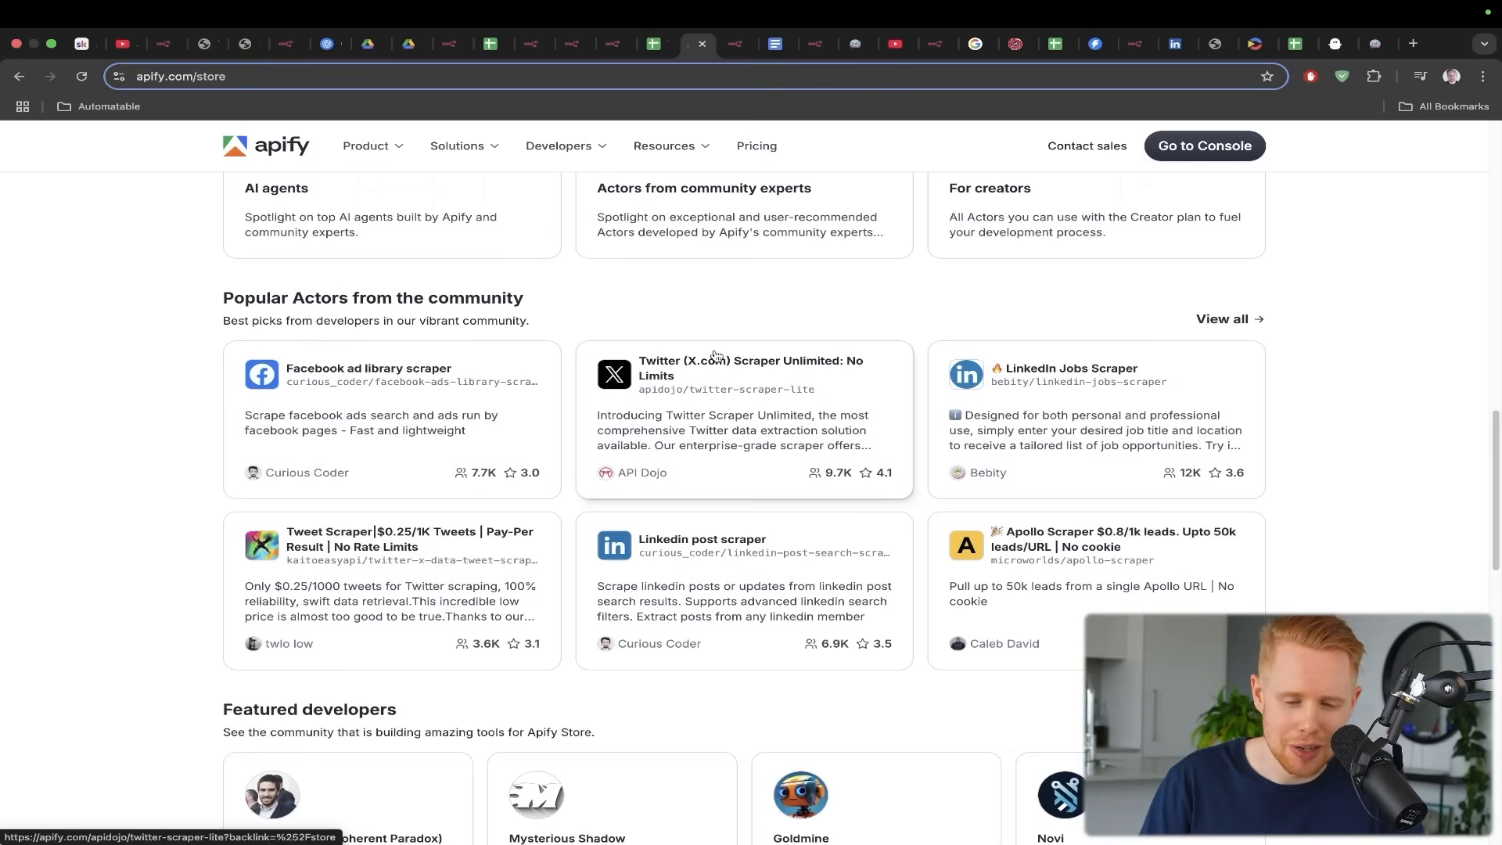
Return to the workflow and trace the path from the scraper through Loop Over Items to the Viral Contents IG node
{"action": "key", "text": "ctrl+shift+Tab"}
{"action": "key", "text": "ctrl+shift+Tab"}
{"action": "mouse_move", "coordinate": [817, 245]}
{"action": "left_mouse_down"}
{"action": "mouse_move", "coordinate": [739, 462]}
{"action": "mouse_move", "coordinate": [929, 481]}
{"action": "left_mouse_up"}
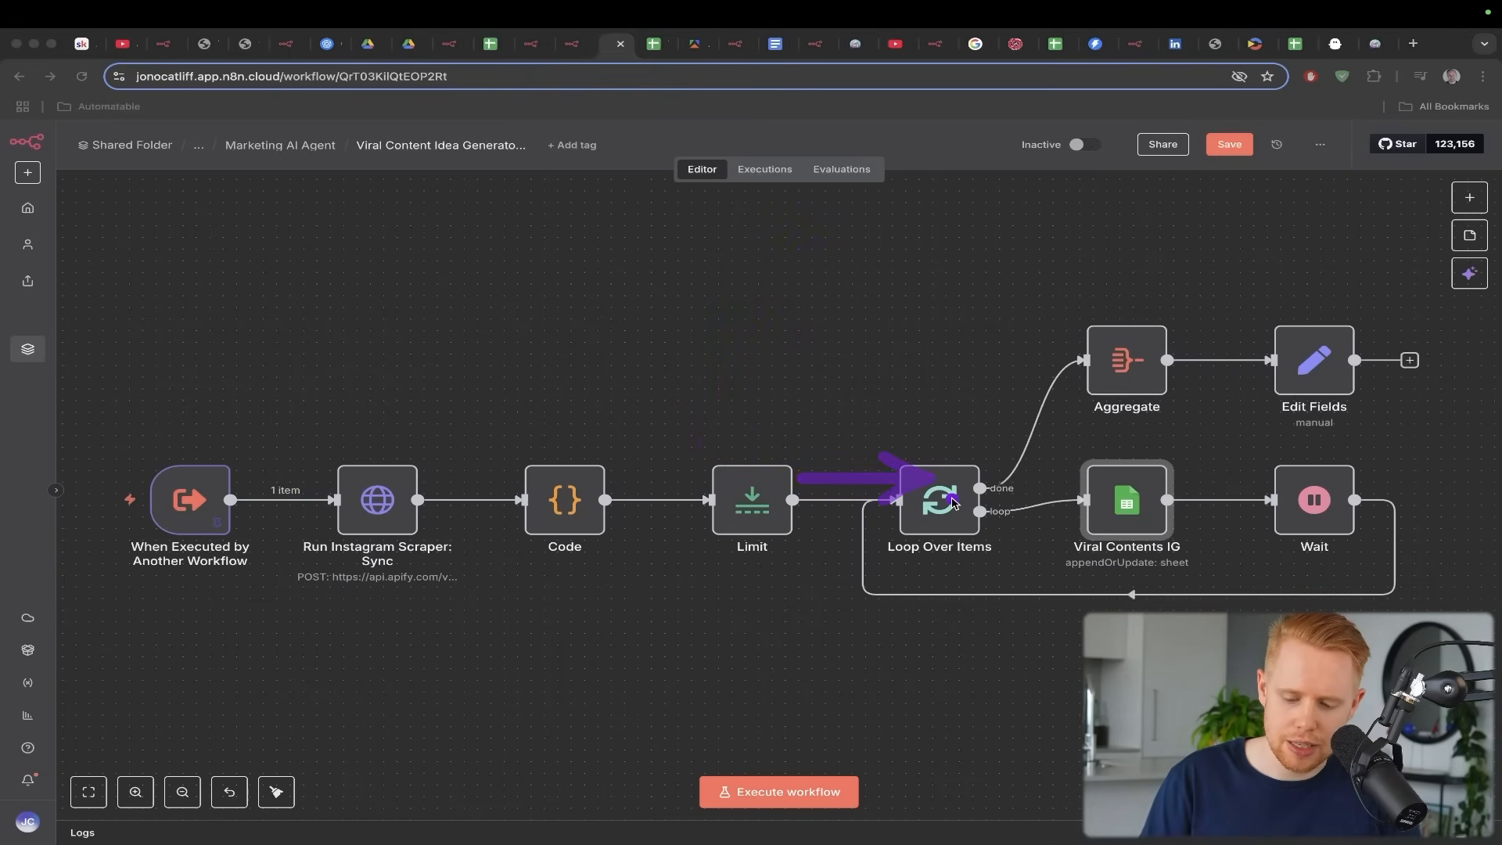
{"action": "mouse_move", "coordinate": [574, 327]}
{"action": "left_mouse_down"}
{"action": "mouse_move", "coordinate": [433, 426]}
{"action": "mouse_move", "coordinate": [402, 478]}
{"action": "left_mouse_up"}
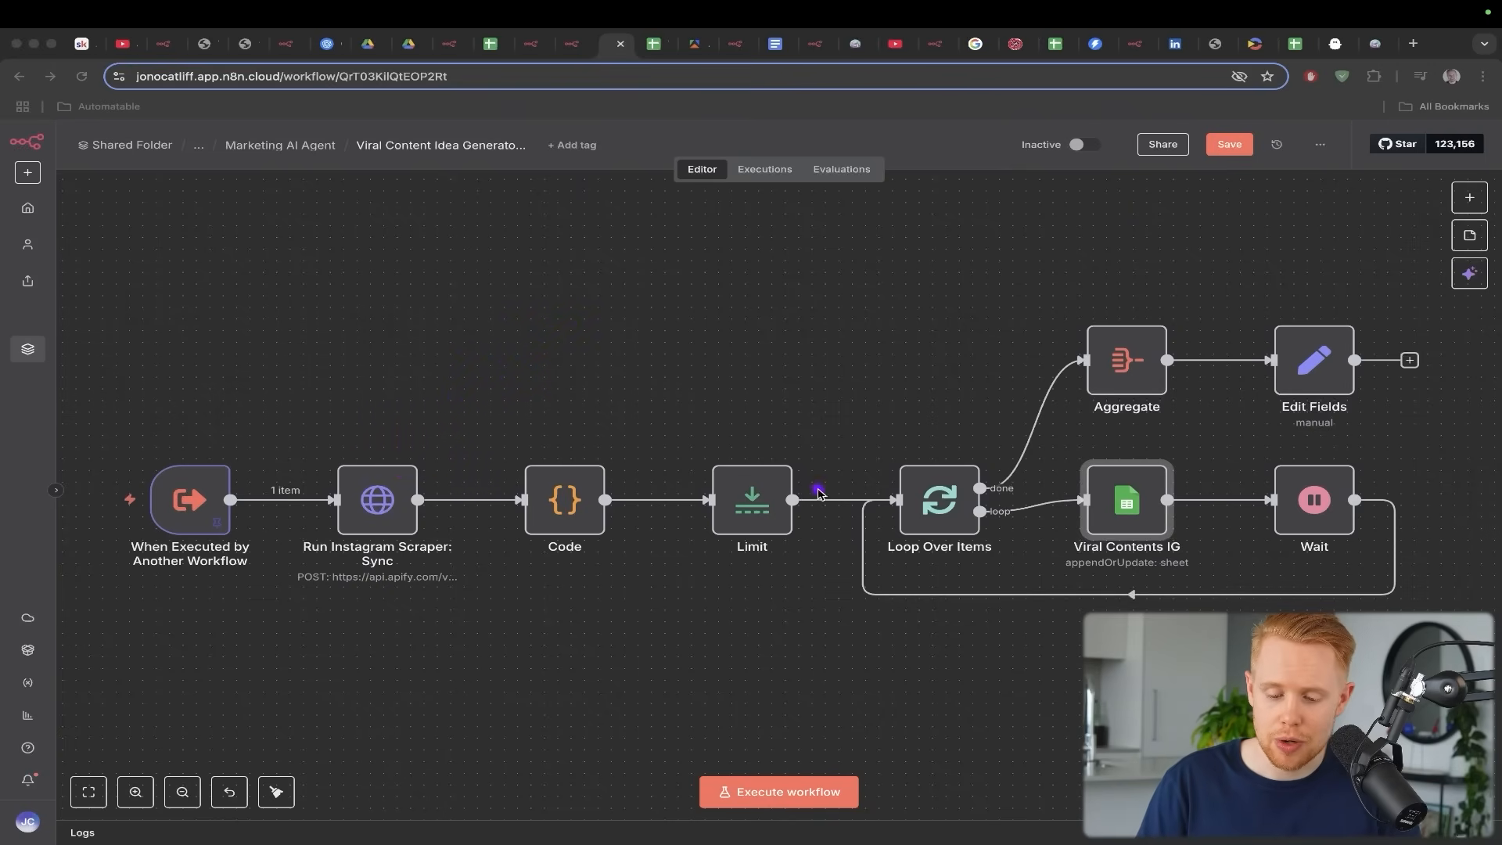
{"action": "mouse_move", "coordinate": [835, 489]}
{"action": "left_mouse_down"}
{"action": "mouse_move", "coordinate": [1277, 437]}
{"action": "mouse_move", "coordinate": [1370, 462]}
{"action": "mouse_move", "coordinate": [1396, 490]}
{"action": "left_mouse_up"}
{"action": "left_click_drag", "start_coordinate": [865, 496], "coordinate": [1120, 496]}
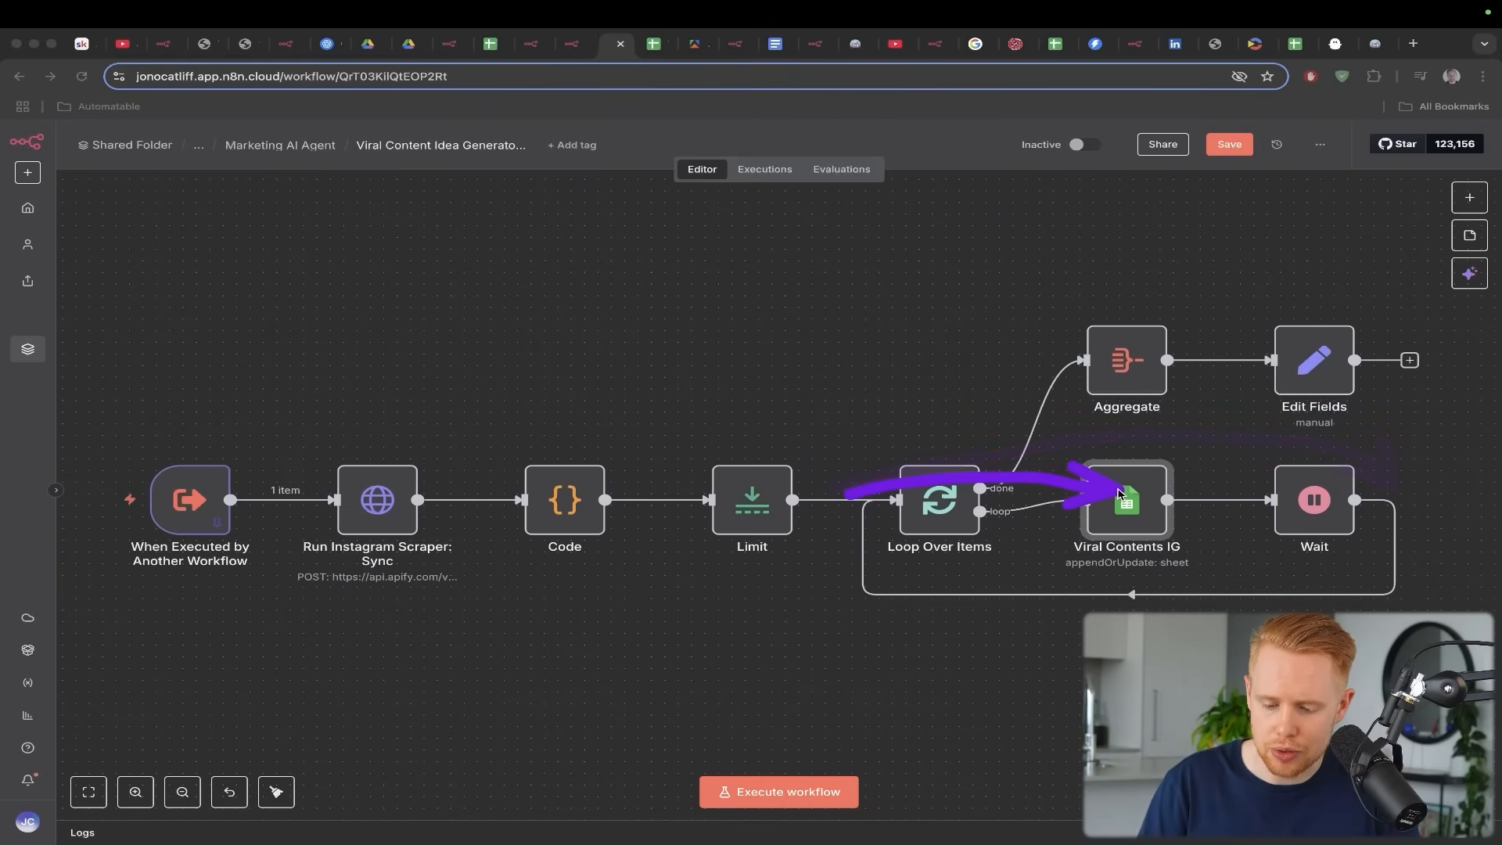
Select rows 2 through 9 in the Viral Contents Instagram sheet
{"action": "key", "text": "ctrl+Tab"}
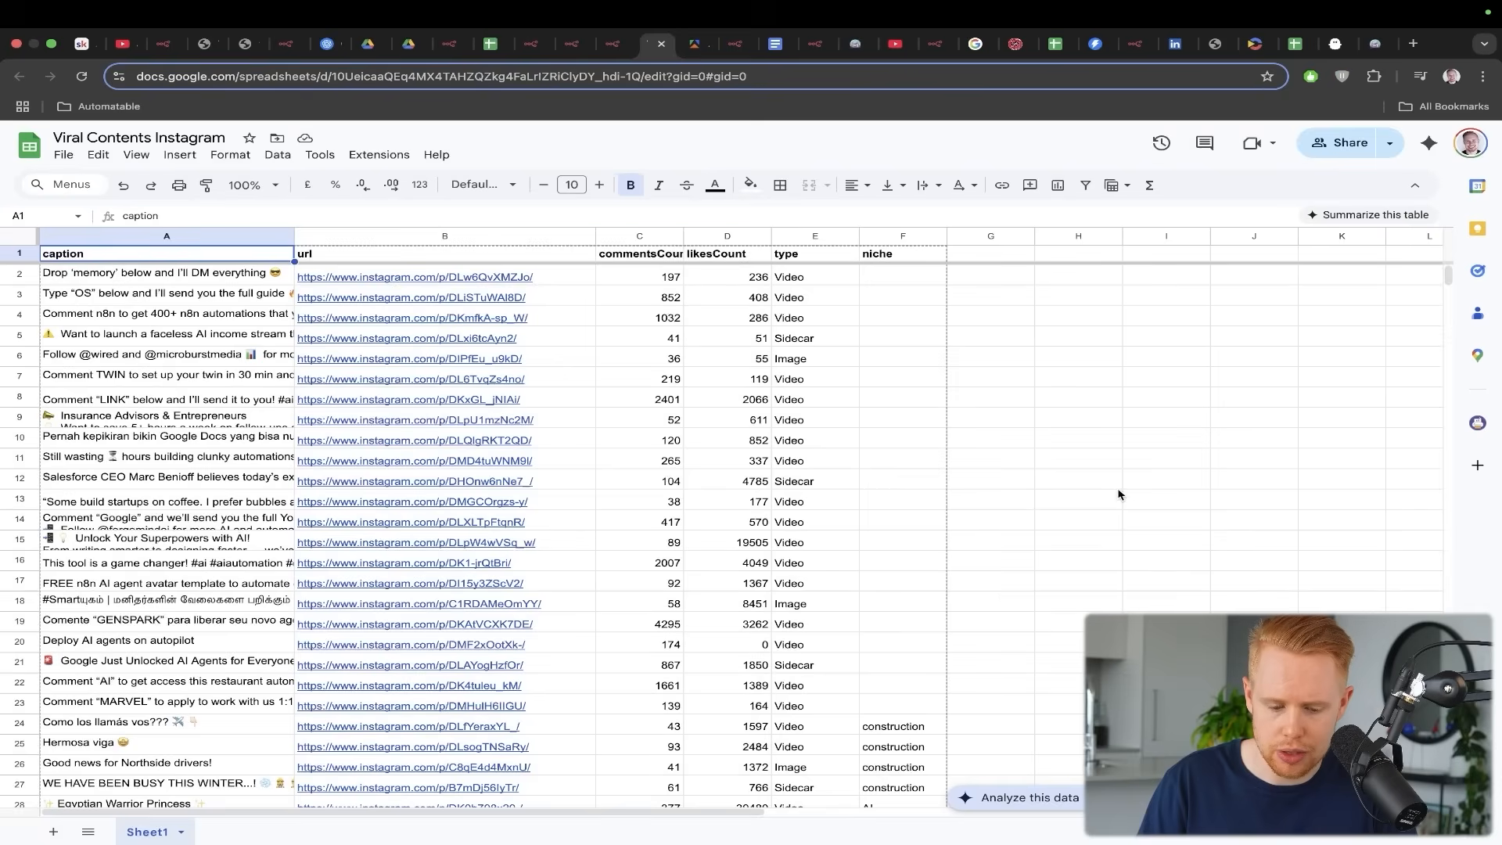
{"action": "left_click", "coordinate": [16, 273]}
{"action": "left_click", "coordinate": [20, 294], "text": "super"}
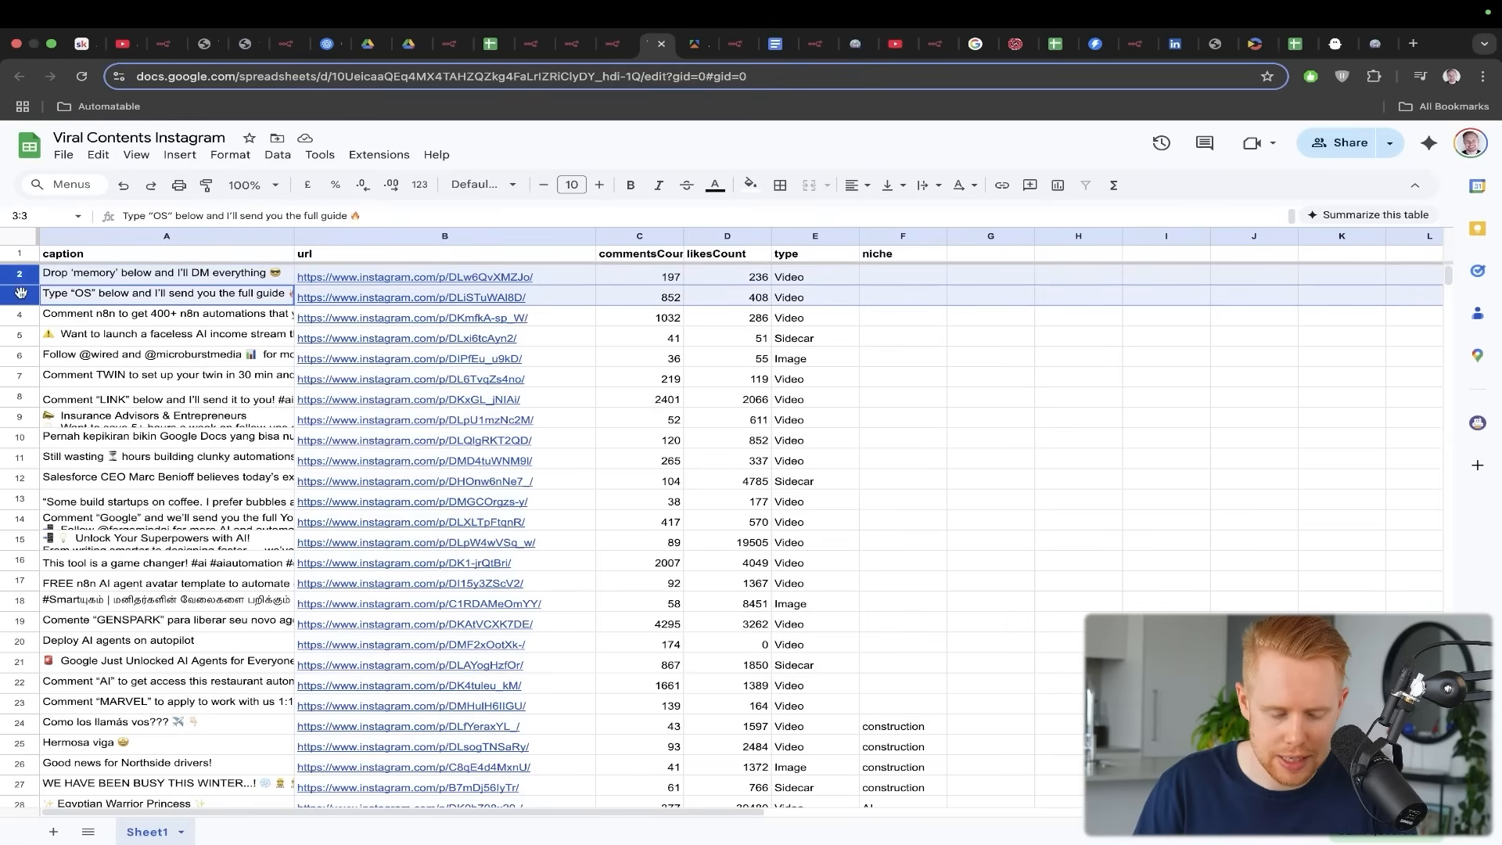
{"action": "left_click", "coordinate": [24, 316], "text": "super"}
{"action": "left_click_drag", "start_coordinate": [22, 335], "coordinate": [19, 419]}
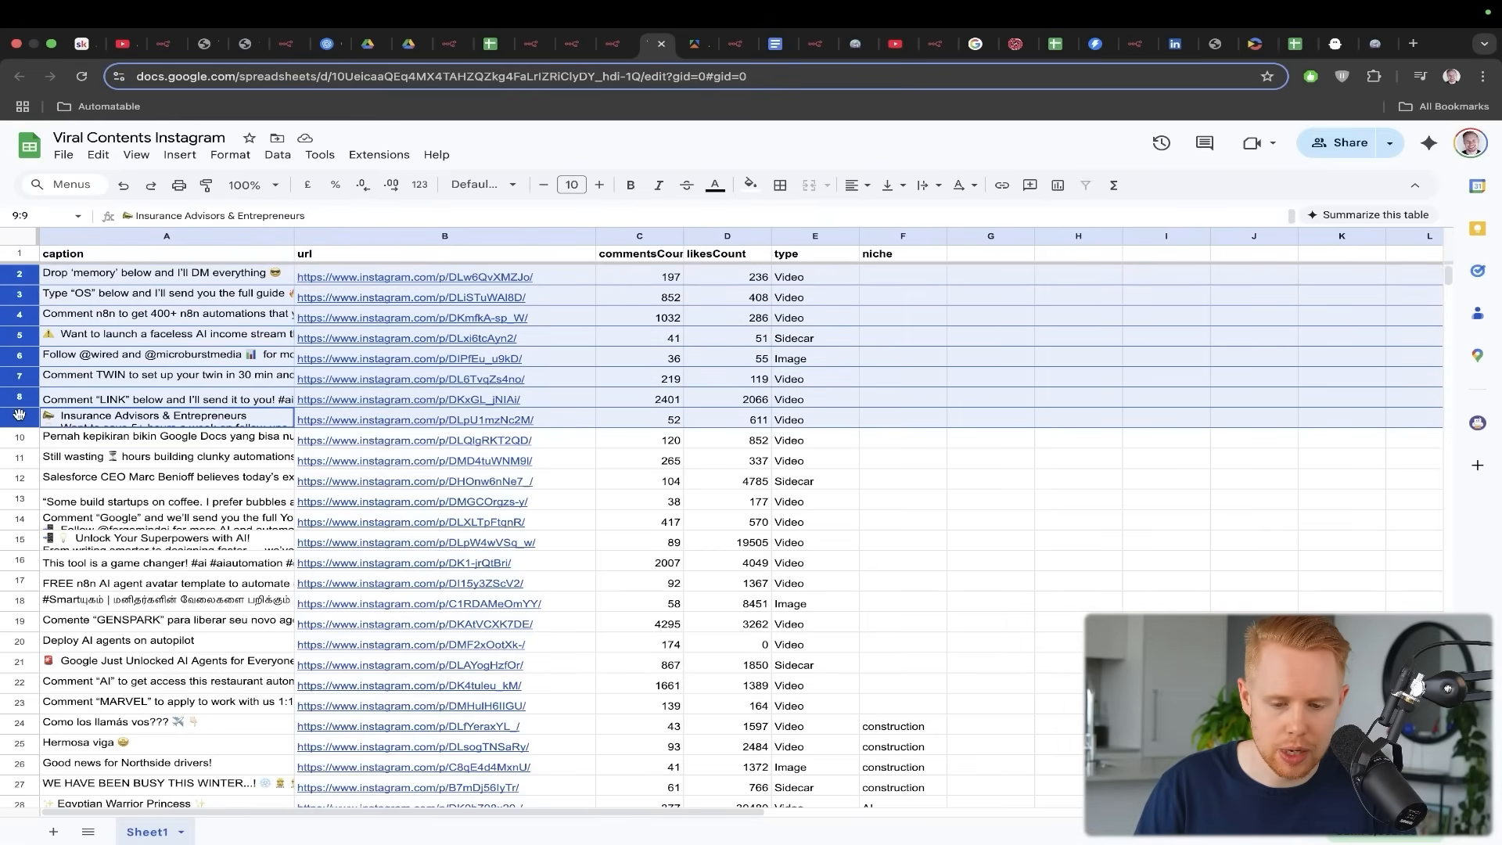
Trace the workflow's loop through the Viral Contents IG and Wait nodes, then bring up the Viral Contents Instagram sheet
{"action": "key", "text": "ctrl+shift+Tab"}
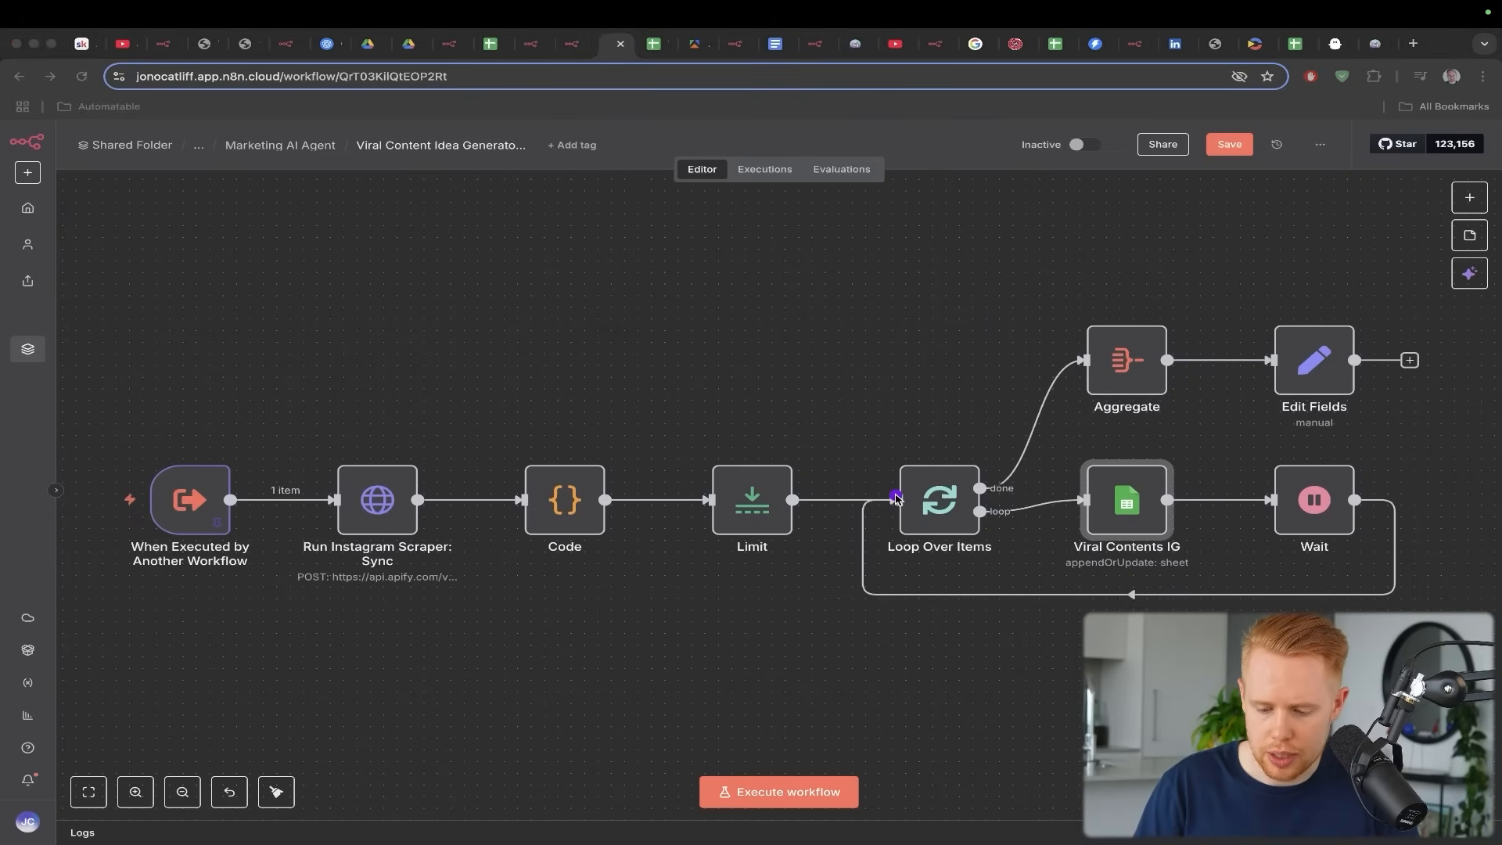
{"action": "mouse_move", "coordinate": [895, 498]}
{"action": "left_mouse_down"}
{"action": "mouse_move", "coordinate": [1314, 479]}
{"action": "mouse_move", "coordinate": [1334, 602]}
{"action": "mouse_move", "coordinate": [806, 528]}
{"action": "mouse_move", "coordinate": [1439, 577]}
{"action": "left_mouse_up"}
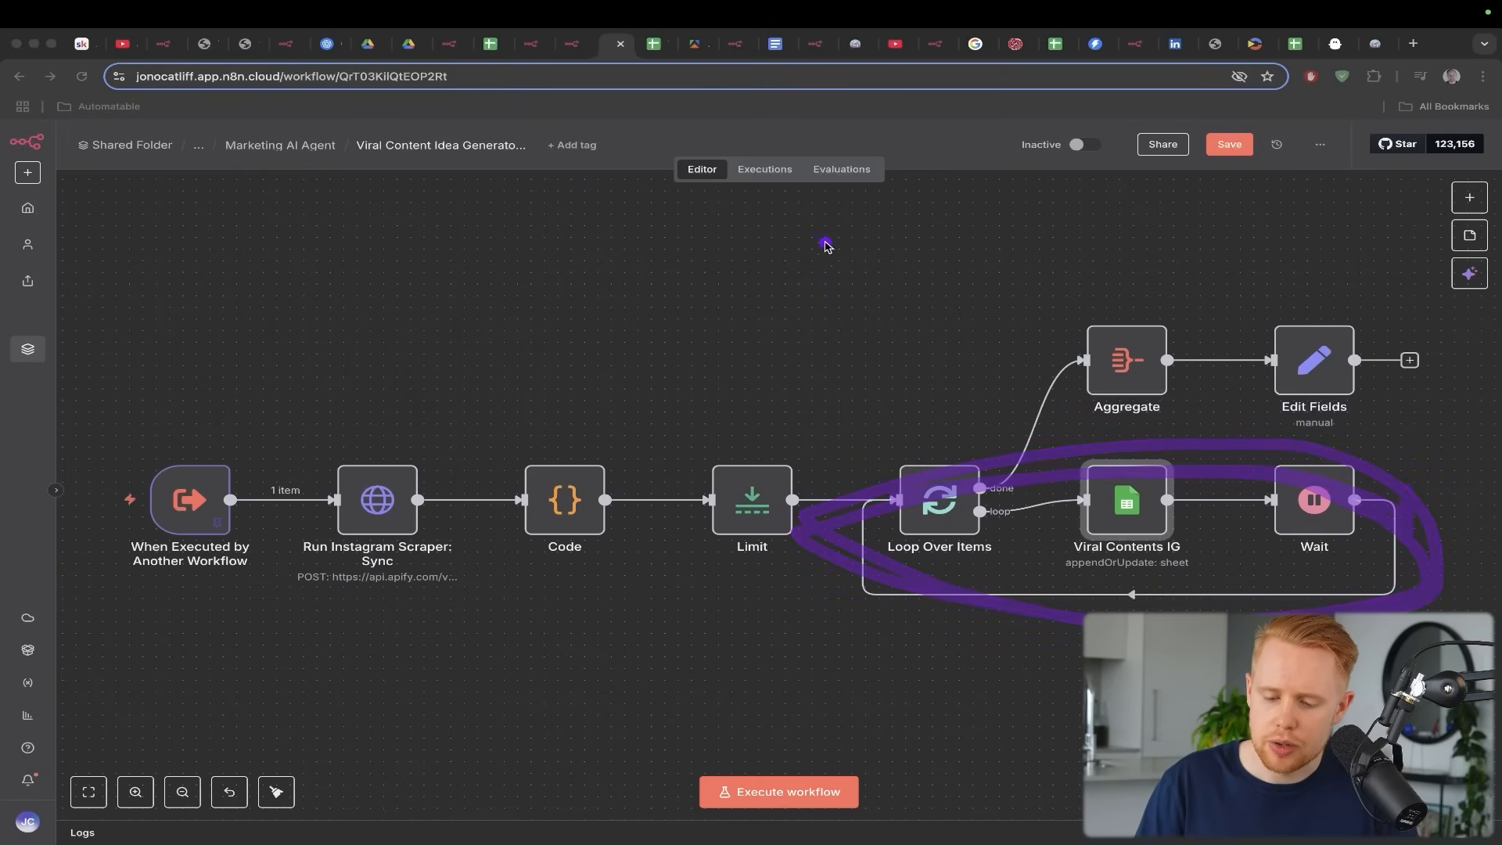
{"action": "left_click_drag", "start_coordinate": [826, 246], "coordinate": [1114, 499]}
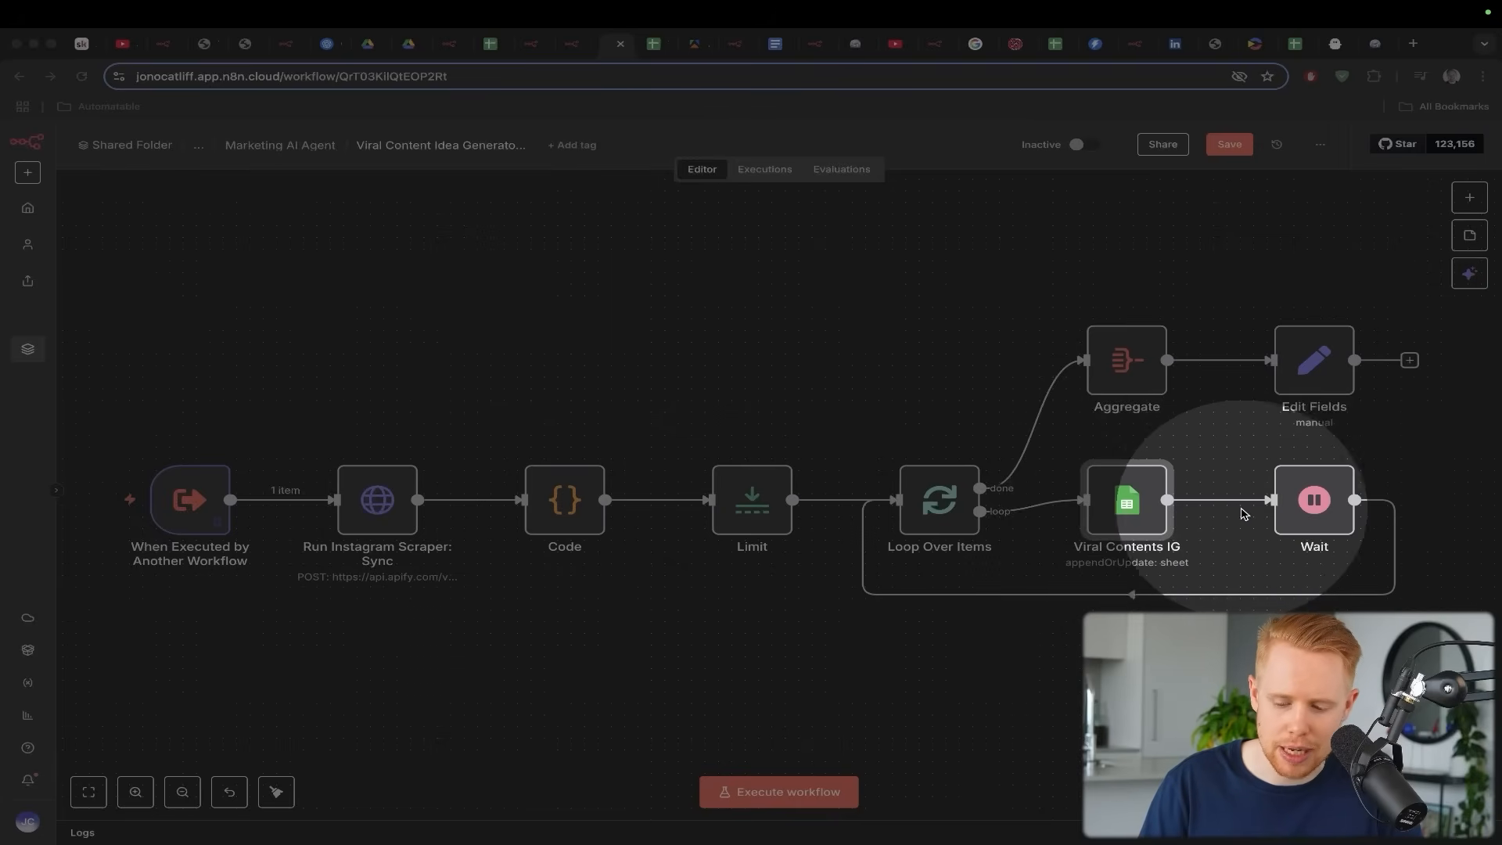
{"action": "key", "text": "ctrl+a"}
{"action": "left_click_drag", "start_coordinate": [1044, 309], "coordinate": [1138, 488]}
{"action": "key", "text": "ctrl+Tab"}
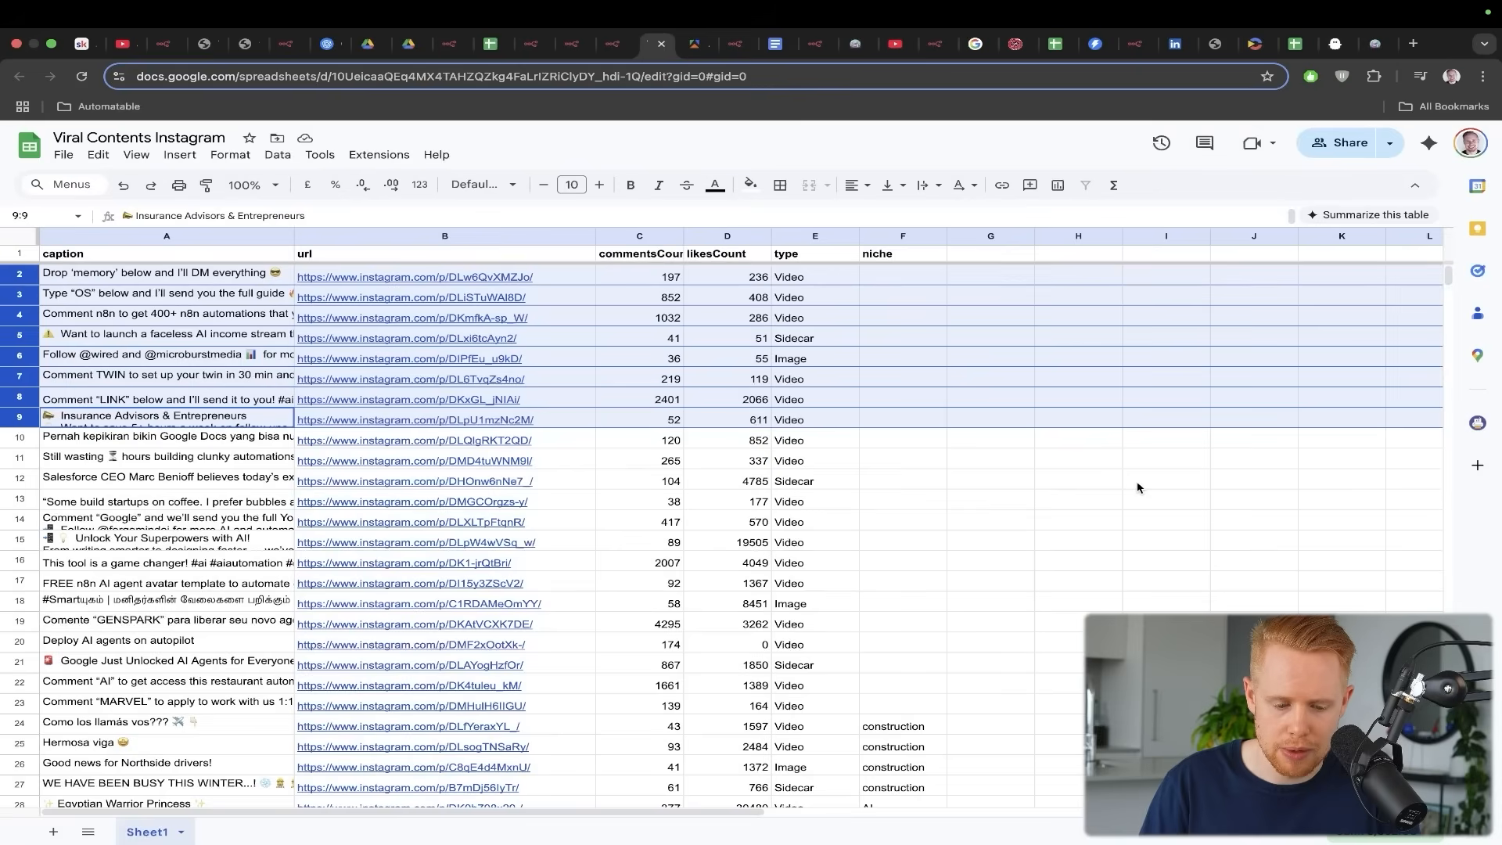
Select rows 9 through 28 and then row 2 in the Viral Contents Instagram sheet
{"action": "left_click", "coordinate": [15, 802], "text": "shift"}
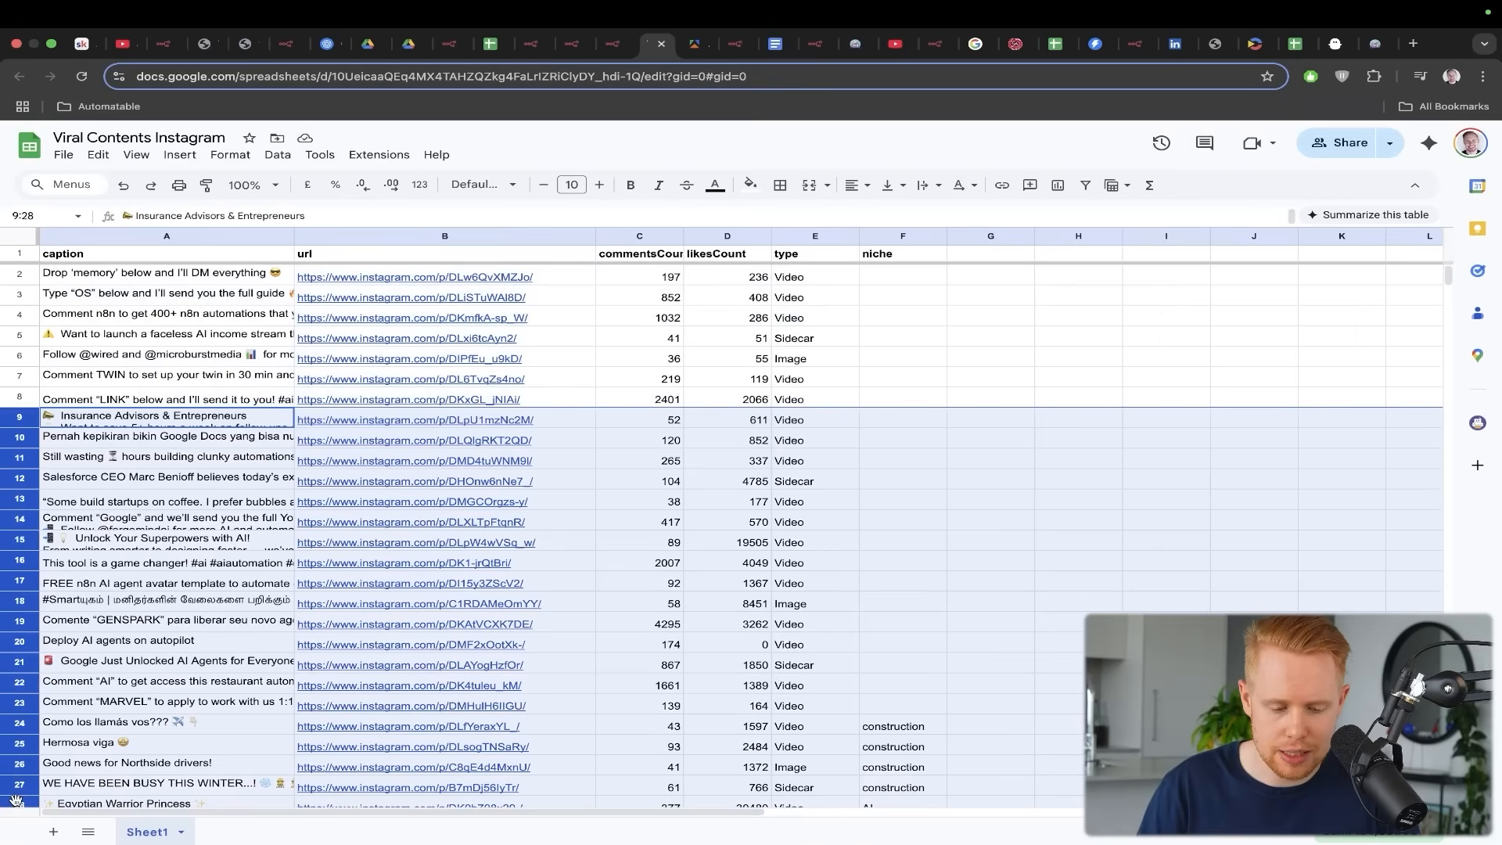
{"action": "left_click", "coordinate": [19, 271]}
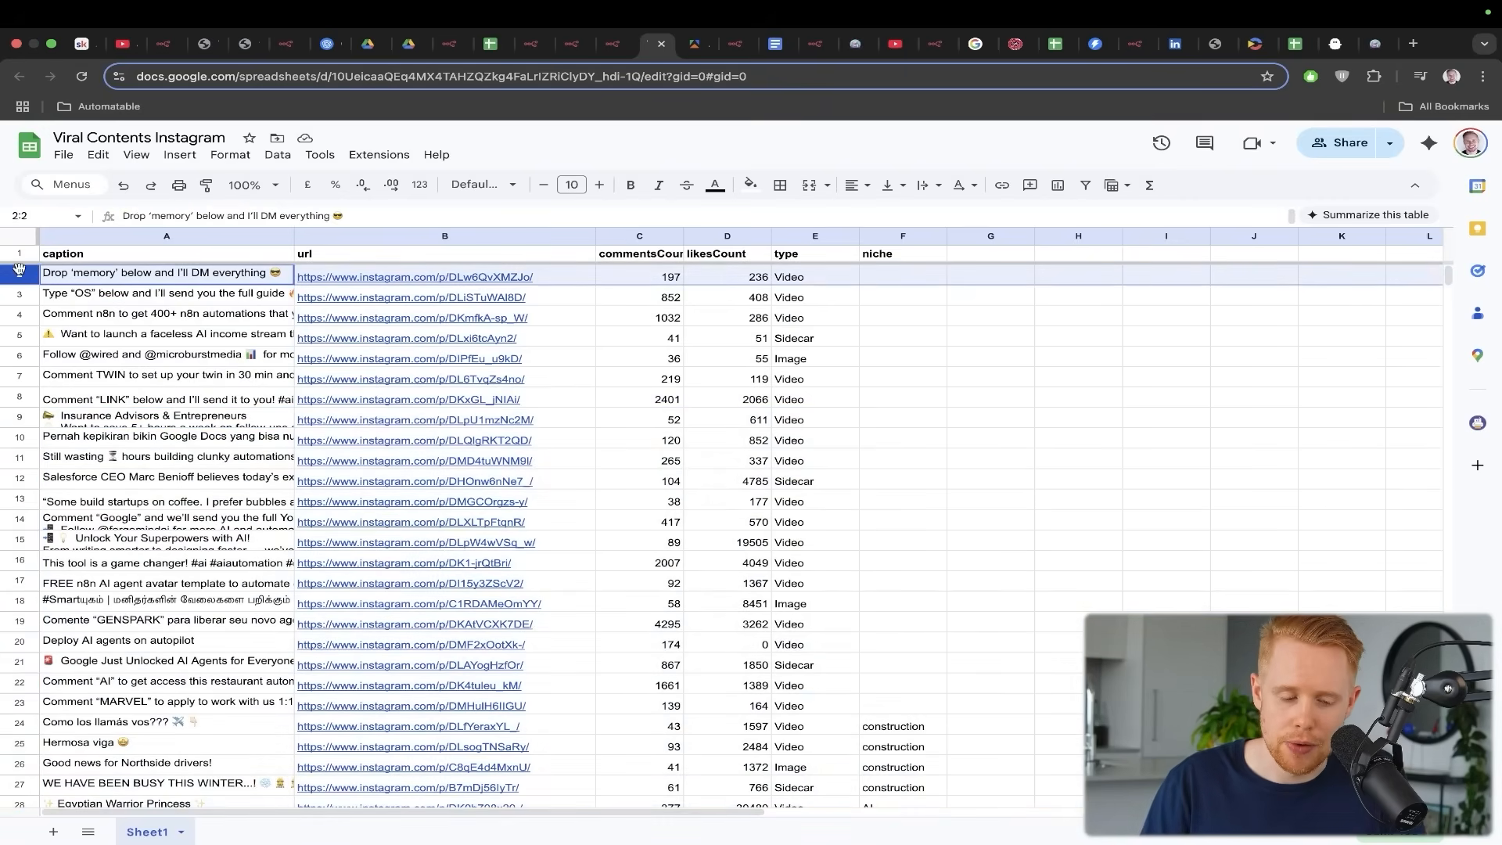
Return to the Viral Content Idea Generator workflow and trace the loop through the Wait node, then the path to Edit Fields
{"action": "key", "text": "ctrl+shift+Tab"}
{"action": "mouse_move", "coordinate": [961, 501]}
{"action": "left_mouse_down"}
{"action": "mouse_move", "coordinate": [1189, 445]}
{"action": "mouse_move", "coordinate": [1306, 487]}
{"action": "left_mouse_up"}
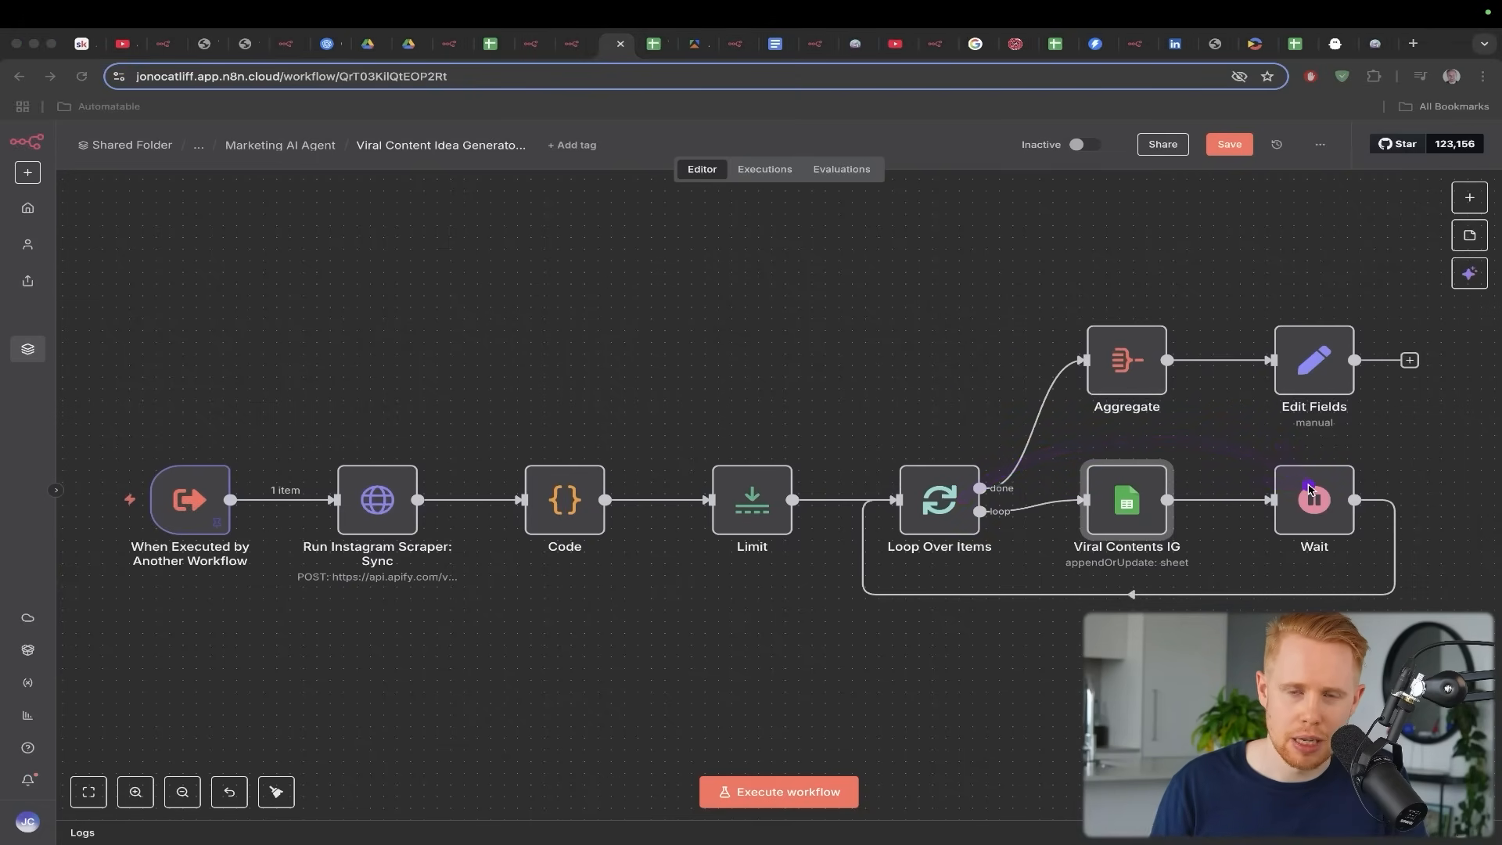
{"action": "left_click_drag", "start_coordinate": [936, 489], "coordinate": [1317, 490]}
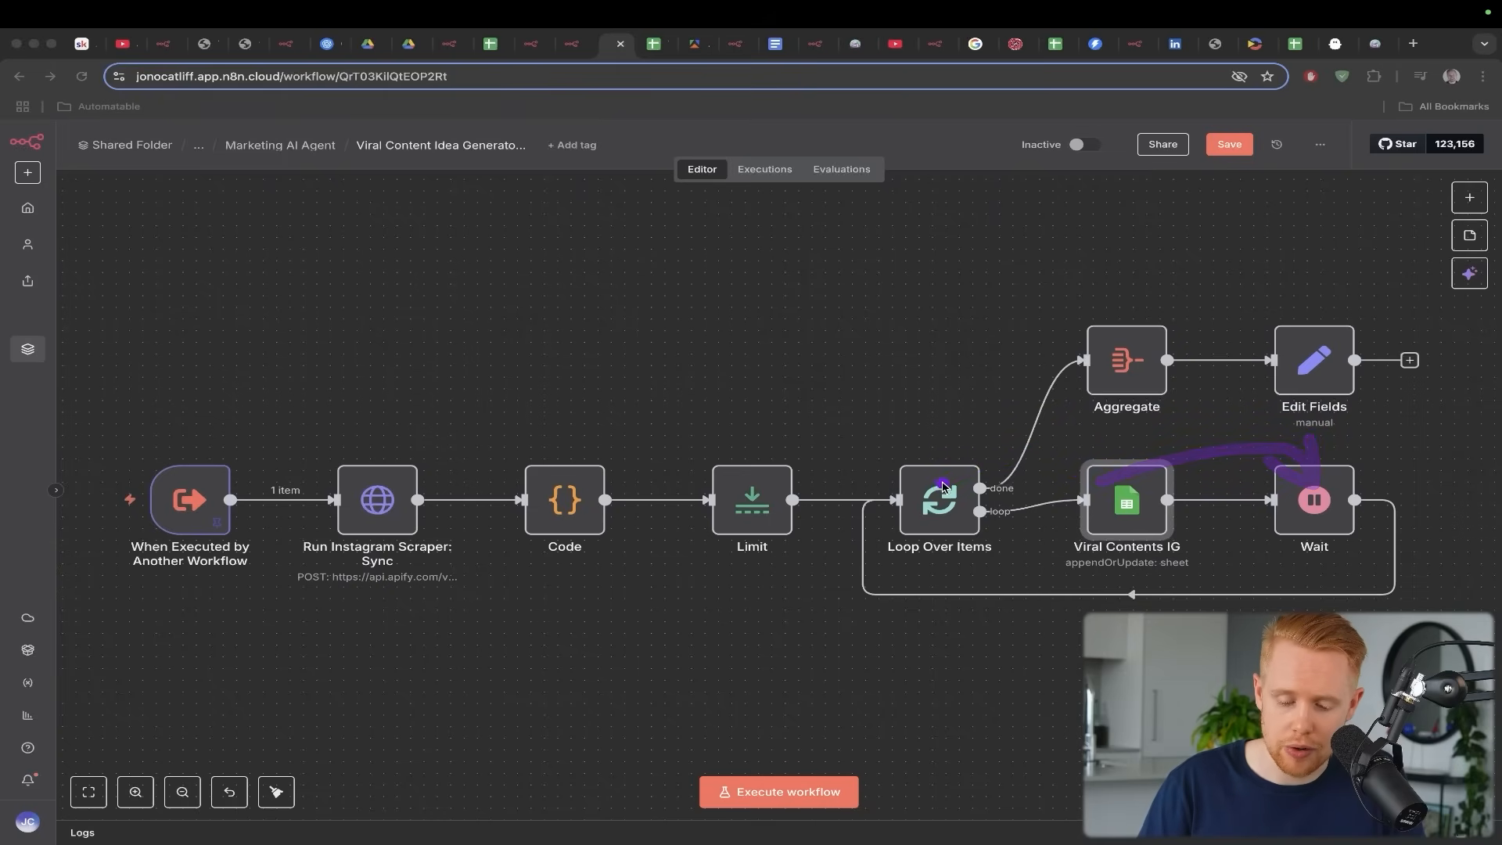
{"action": "mouse_move", "coordinate": [931, 483]}
{"action": "left_mouse_down"}
{"action": "mouse_move", "coordinate": [1358, 583]}
{"action": "mouse_move", "coordinate": [949, 606]}
{"action": "mouse_move", "coordinate": [1330, 575]}
{"action": "mouse_move", "coordinate": [1249, 520]}
{"action": "mouse_move", "coordinate": [861, 598]}
{"action": "mouse_move", "coordinate": [1325, 365]}
{"action": "left_mouse_up"}
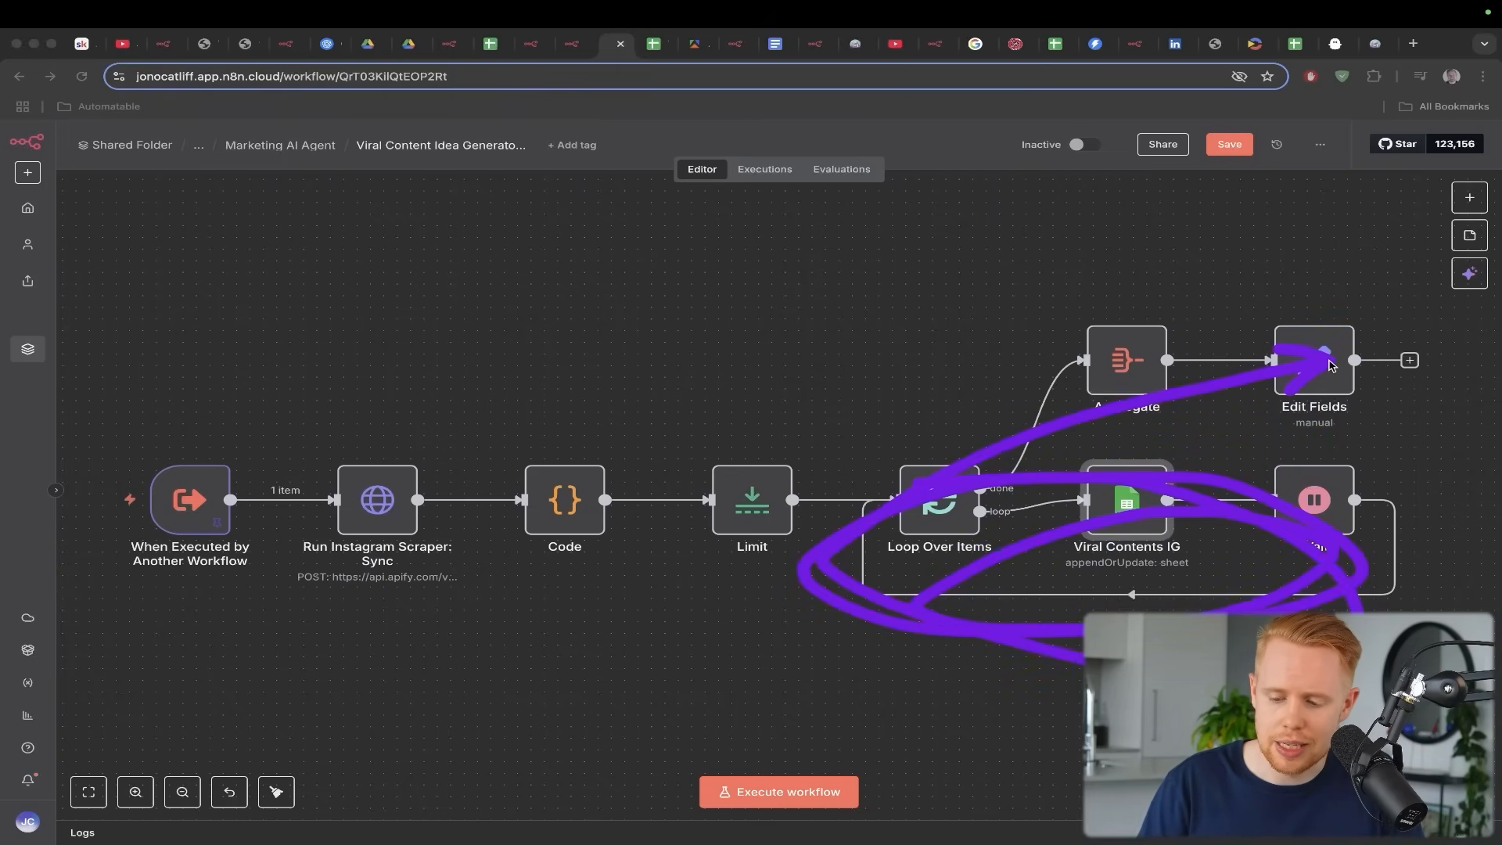
{"action": "mouse_move", "coordinate": [896, 518]}
{"action": "left_mouse_down"}
{"action": "mouse_move", "coordinate": [1107, 385]}
{"action": "mouse_move", "coordinate": [1272, 374]}
{"action": "left_mouse_up"}
Bring up the main Marketing AI Agent workflow and trace the path from Marketing Team Agent to Send a text message
{"action": "key", "text": "ctrl+shift+Tab"}
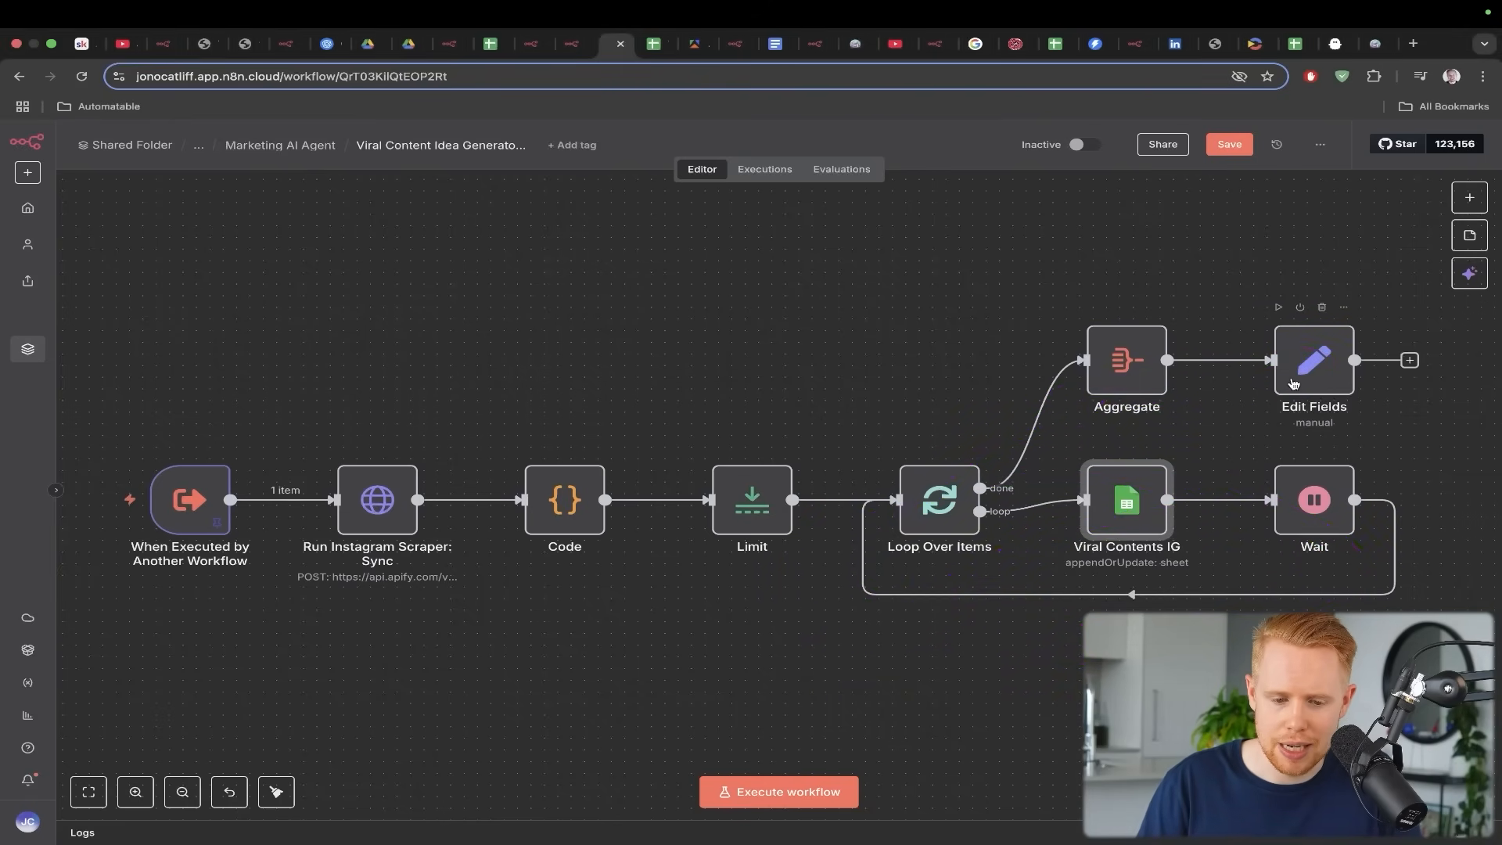
{"action": "left_click_drag", "start_coordinate": [771, 291], "coordinate": [972, 286]}
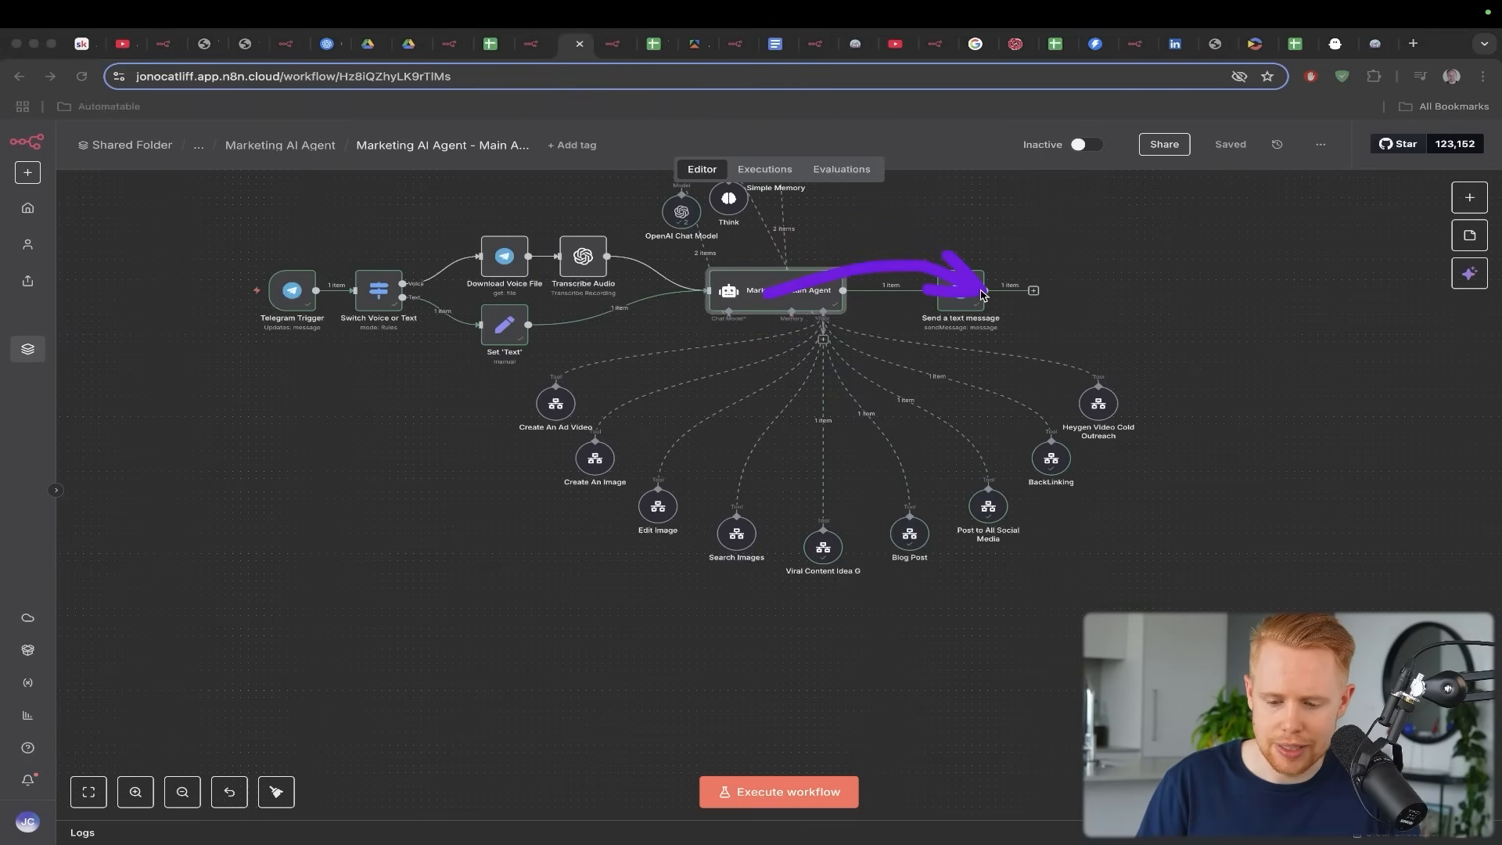
Switch to the newn8nChat conversation in Telegram and point out the Viral Plumbing Instagram Content Ideas link in the bot's latest message
{"action": "key", "text": "super+Tab"}
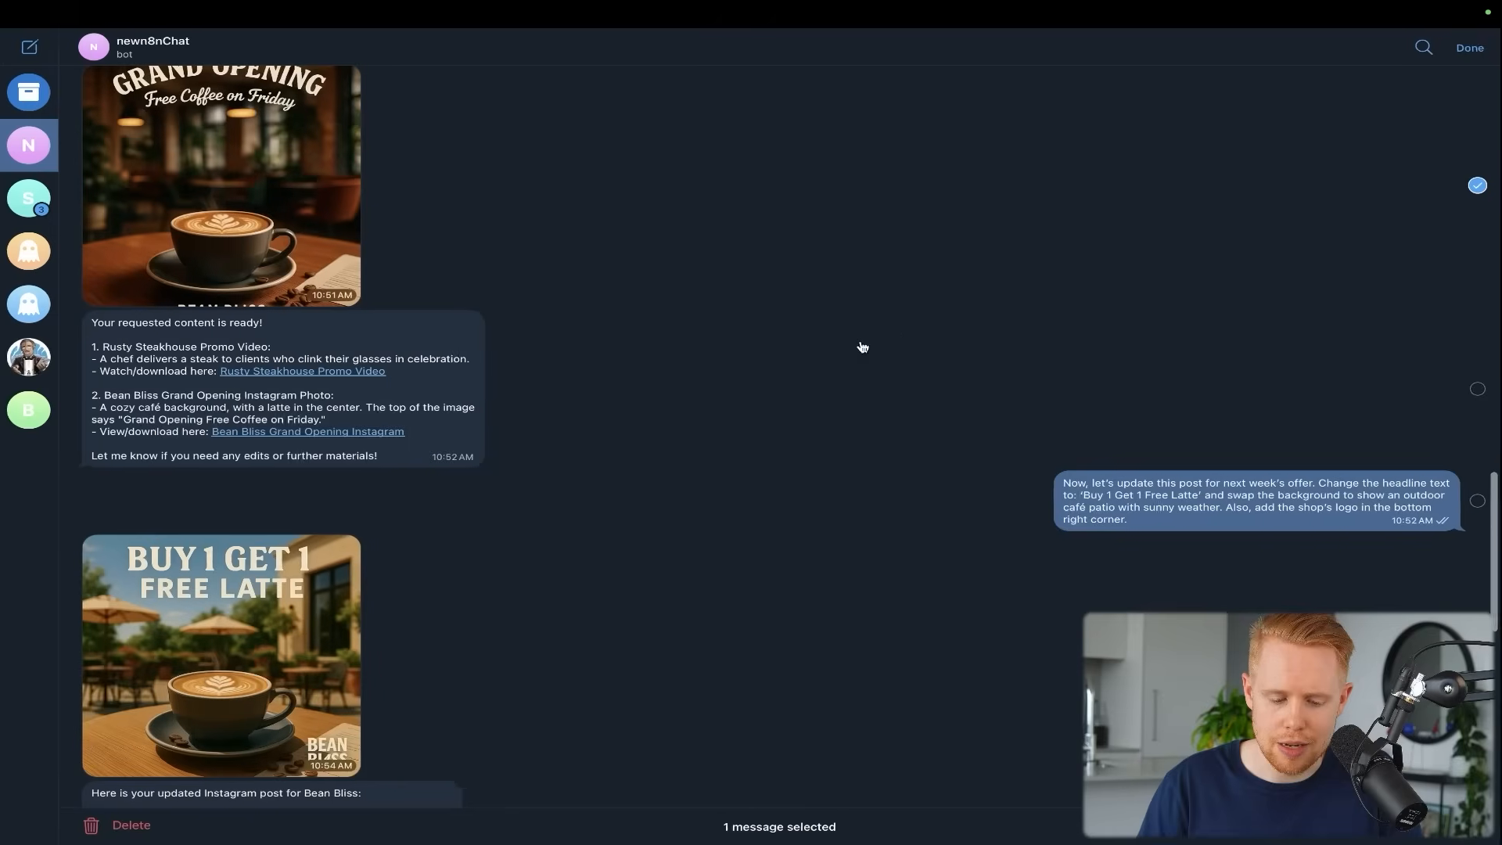
{"action": "scroll", "coordinate": [798, 403], "scroll_direction": "down", "scroll_amount": 5}
{"action": "scroll", "coordinate": [799, 403], "scroll_direction": "down", "scroll_amount": 10}
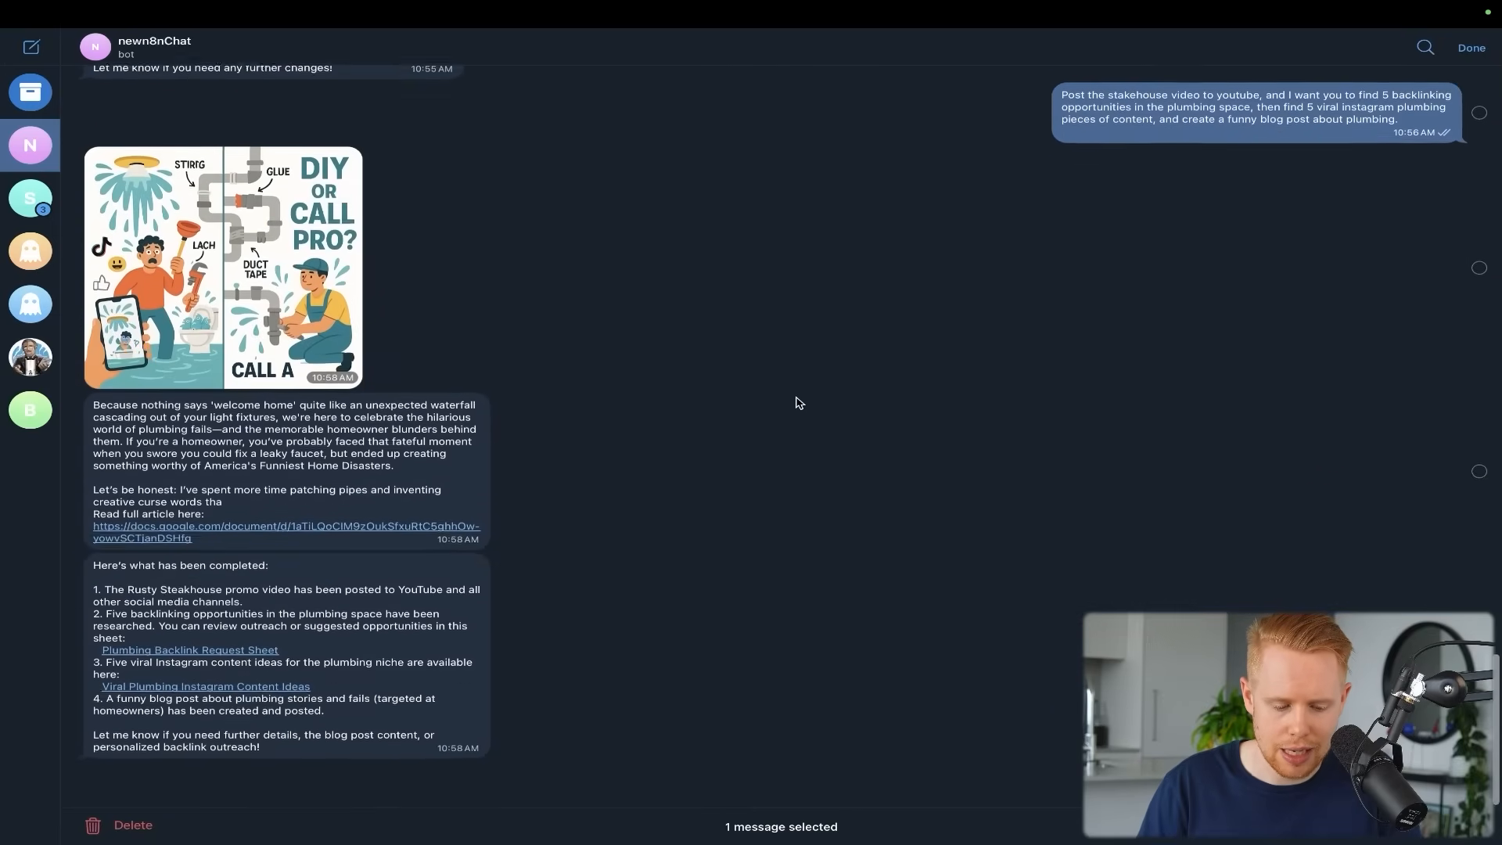
{"action": "mouse_move", "coordinate": [539, 358]}
{"action": "left_mouse_down"}
{"action": "mouse_move", "coordinate": [376, 688]}
{"action": "mouse_move", "coordinate": [319, 720]}
{"action": "left_mouse_up"}
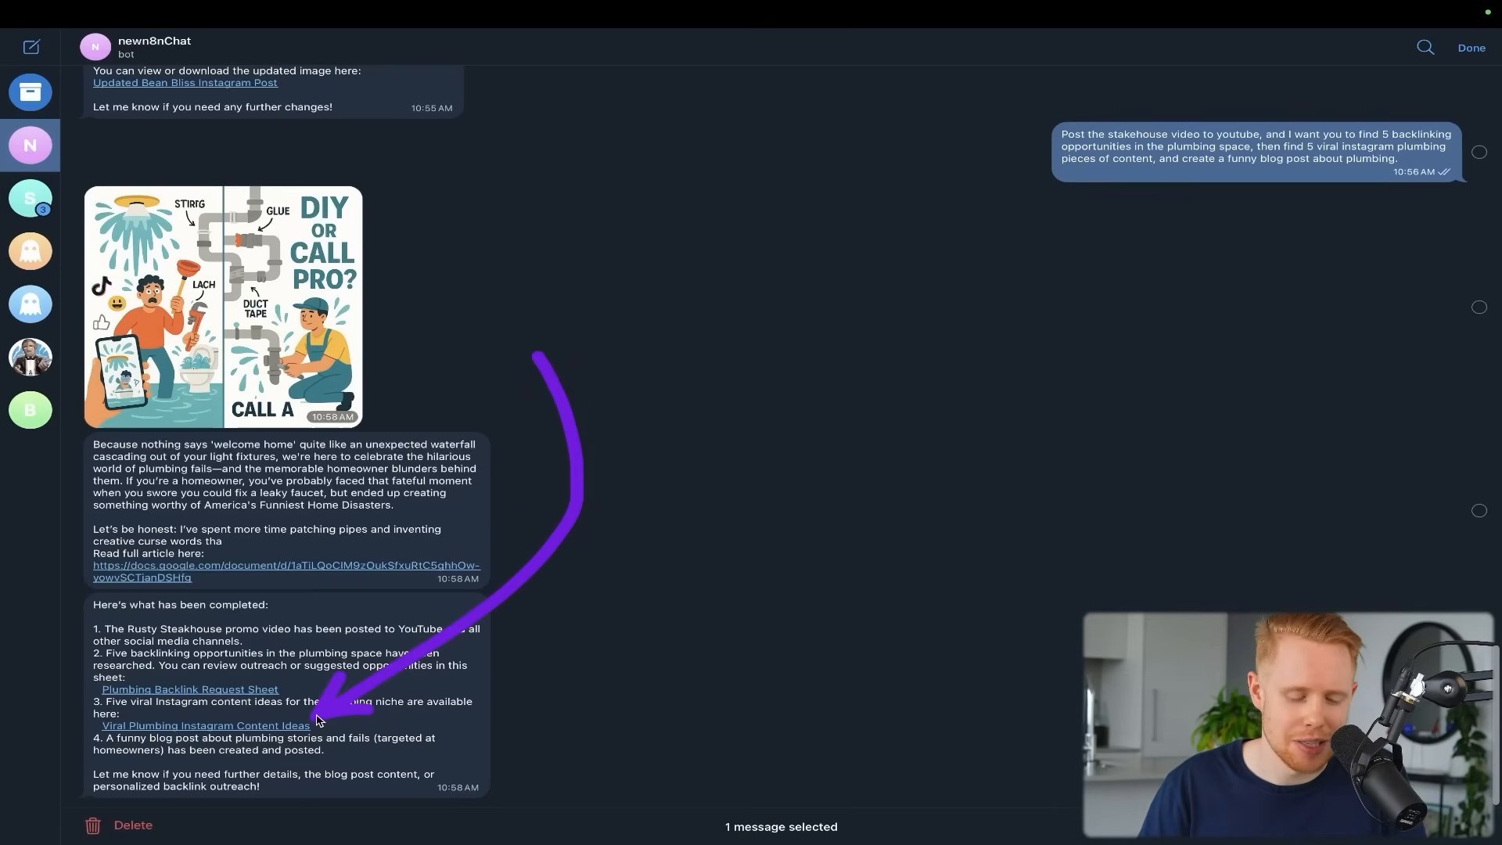
Switch back to the browser and bring up the Viral Contents Instagram sheet to look at the collected posts
{"action": "key", "text": "super+Tab"}
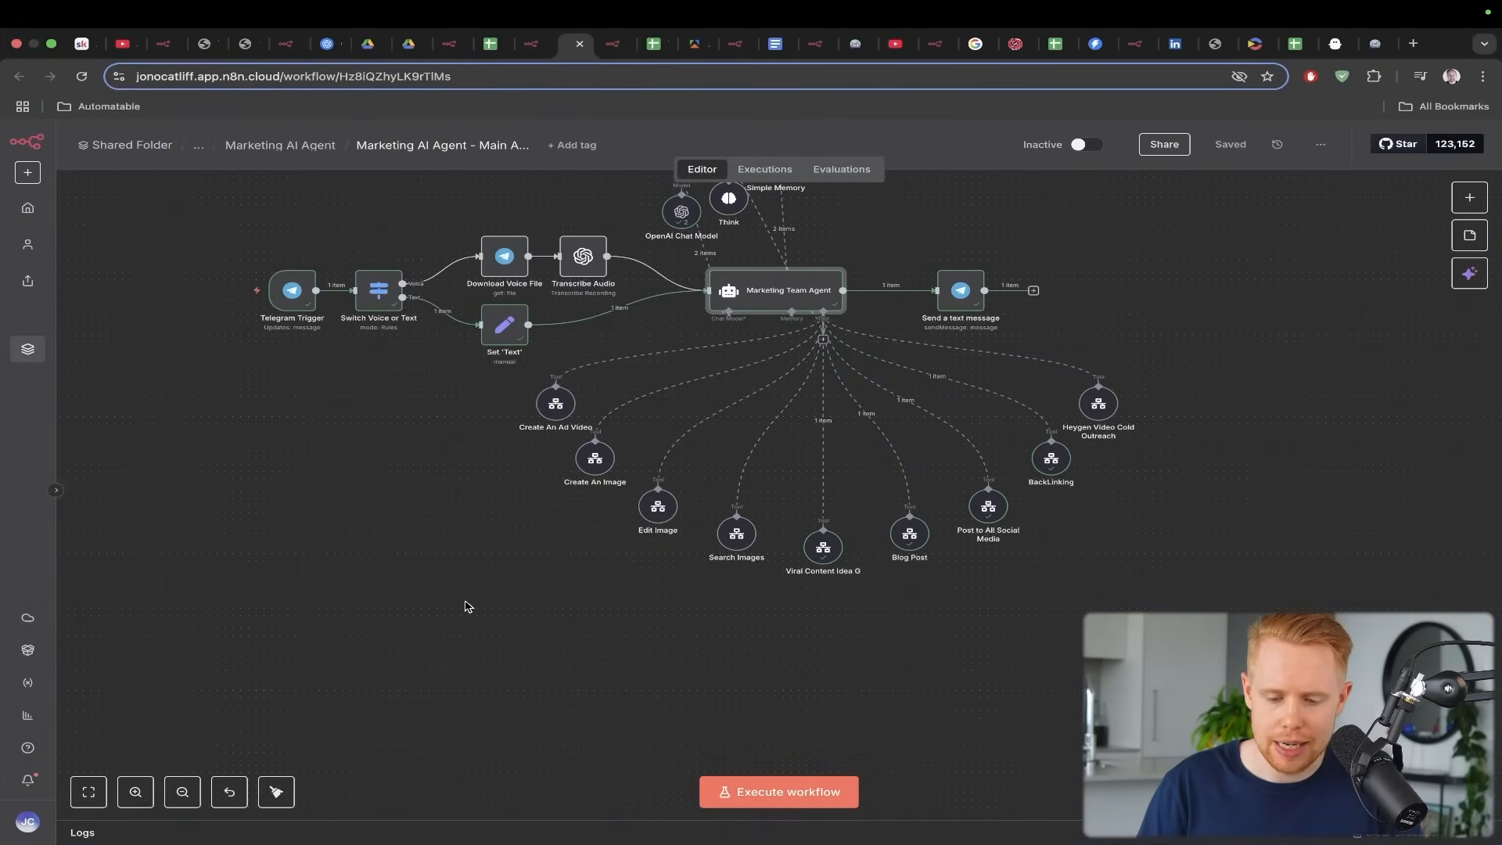
{"action": "key", "text": "ctrl+Tab"}
{"action": "key", "text": "ctrl+Tab"}
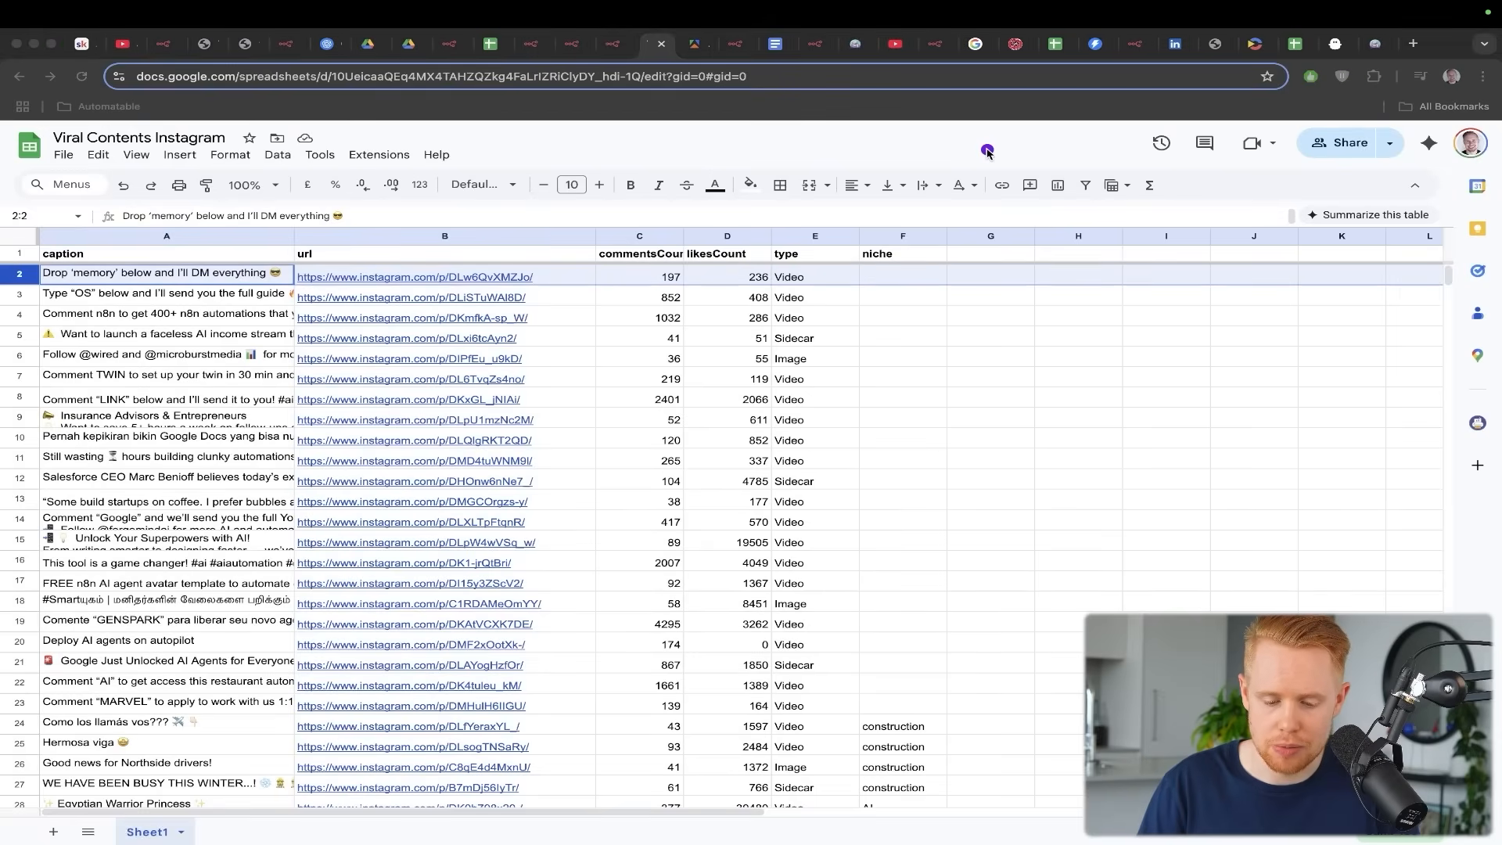
{"action": "left_click_drag", "start_coordinate": [990, 151], "coordinate": [745, 448]}
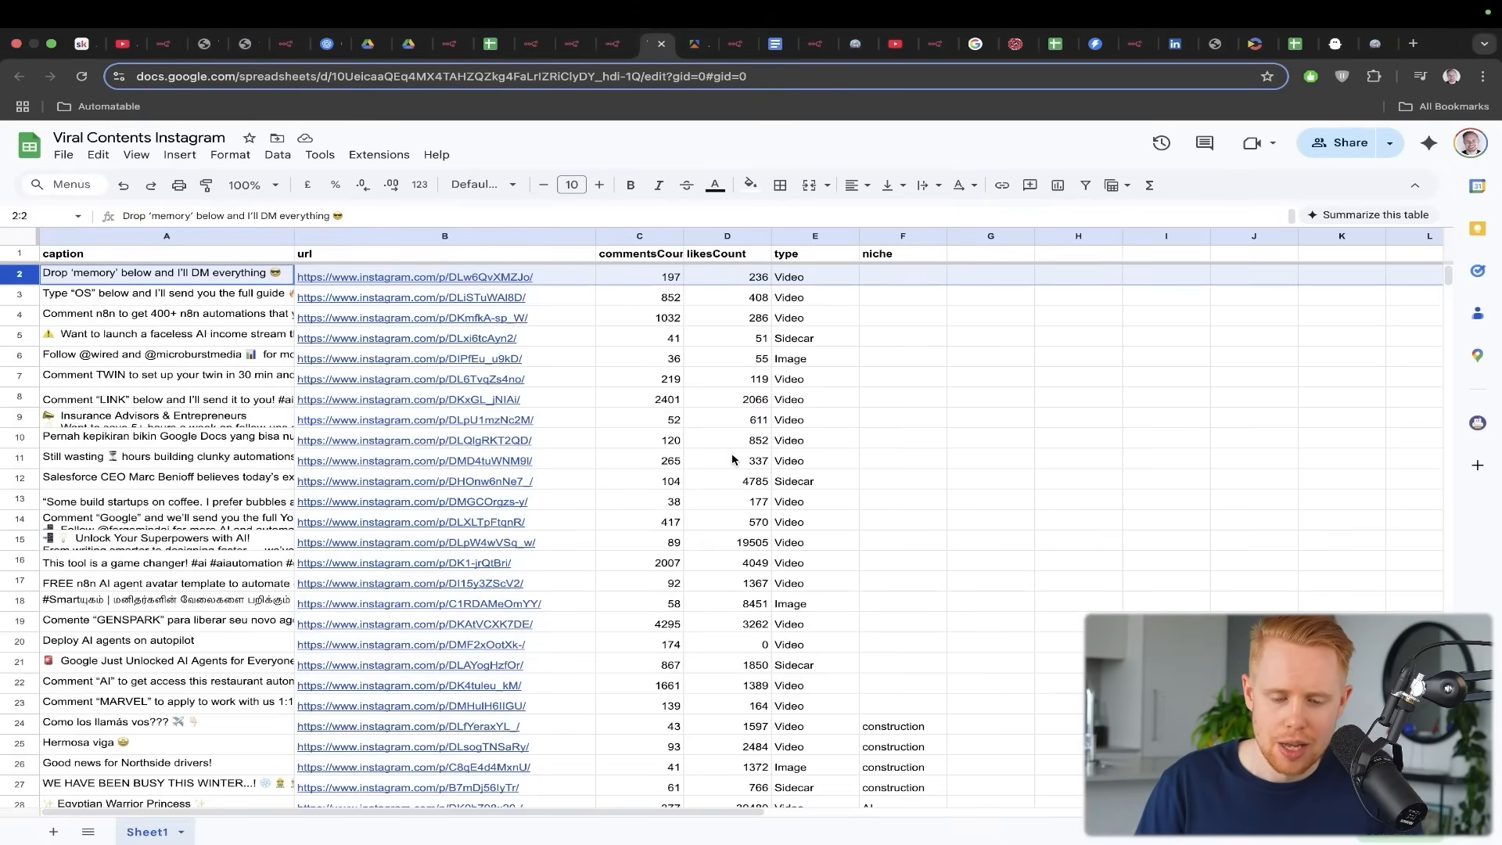
Bring up the main Marketing AI Agent workflow and move its browser tab directly before the Blog Post sub-agent's tab
{"action": "left_click", "coordinate": [564, 46]}
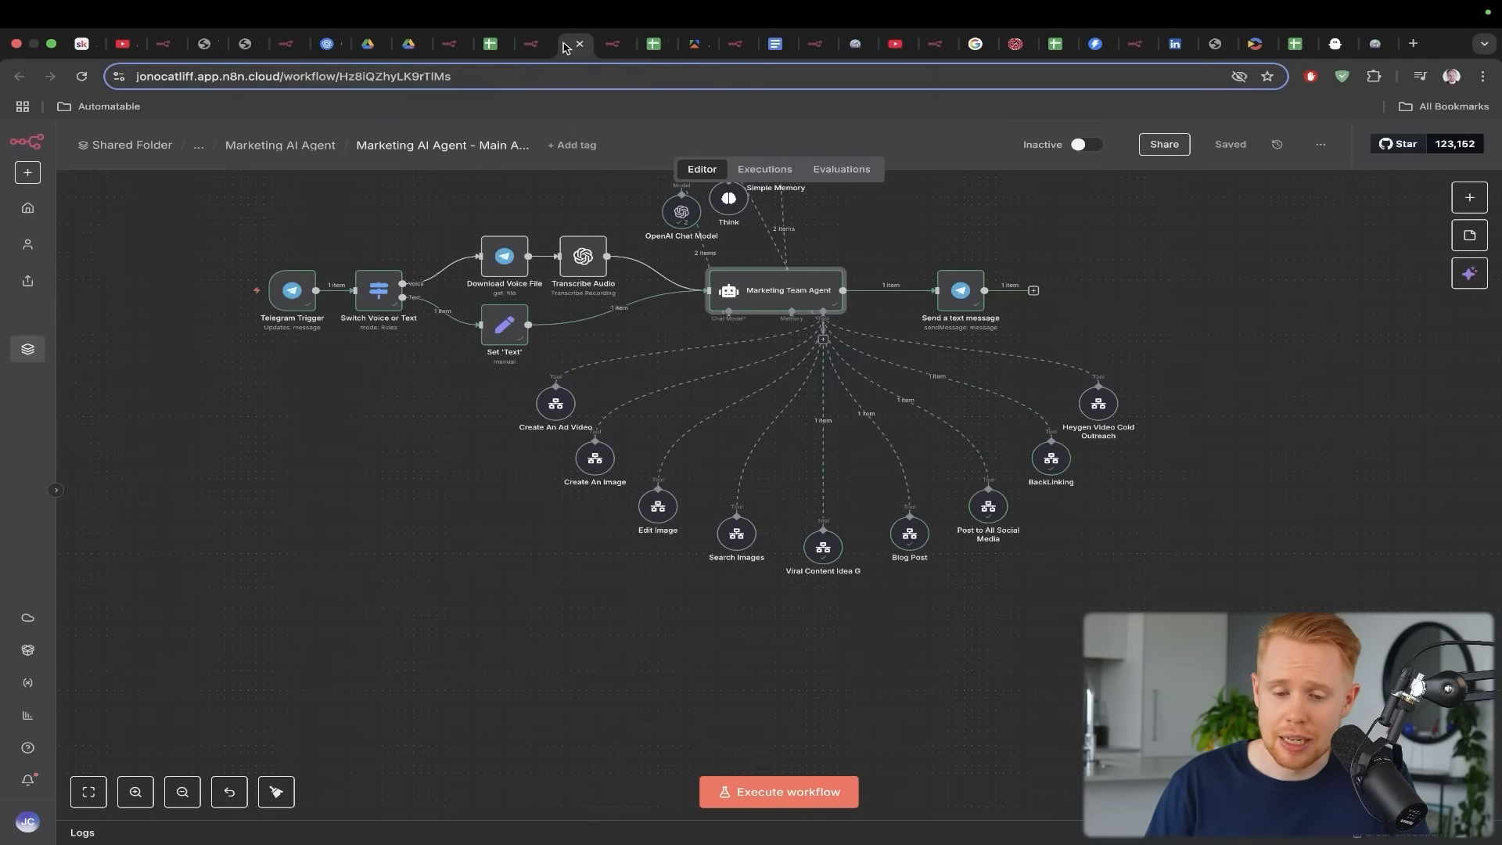
{"action": "left_click_drag", "start_coordinate": [573, 47], "coordinate": [702, 49]}
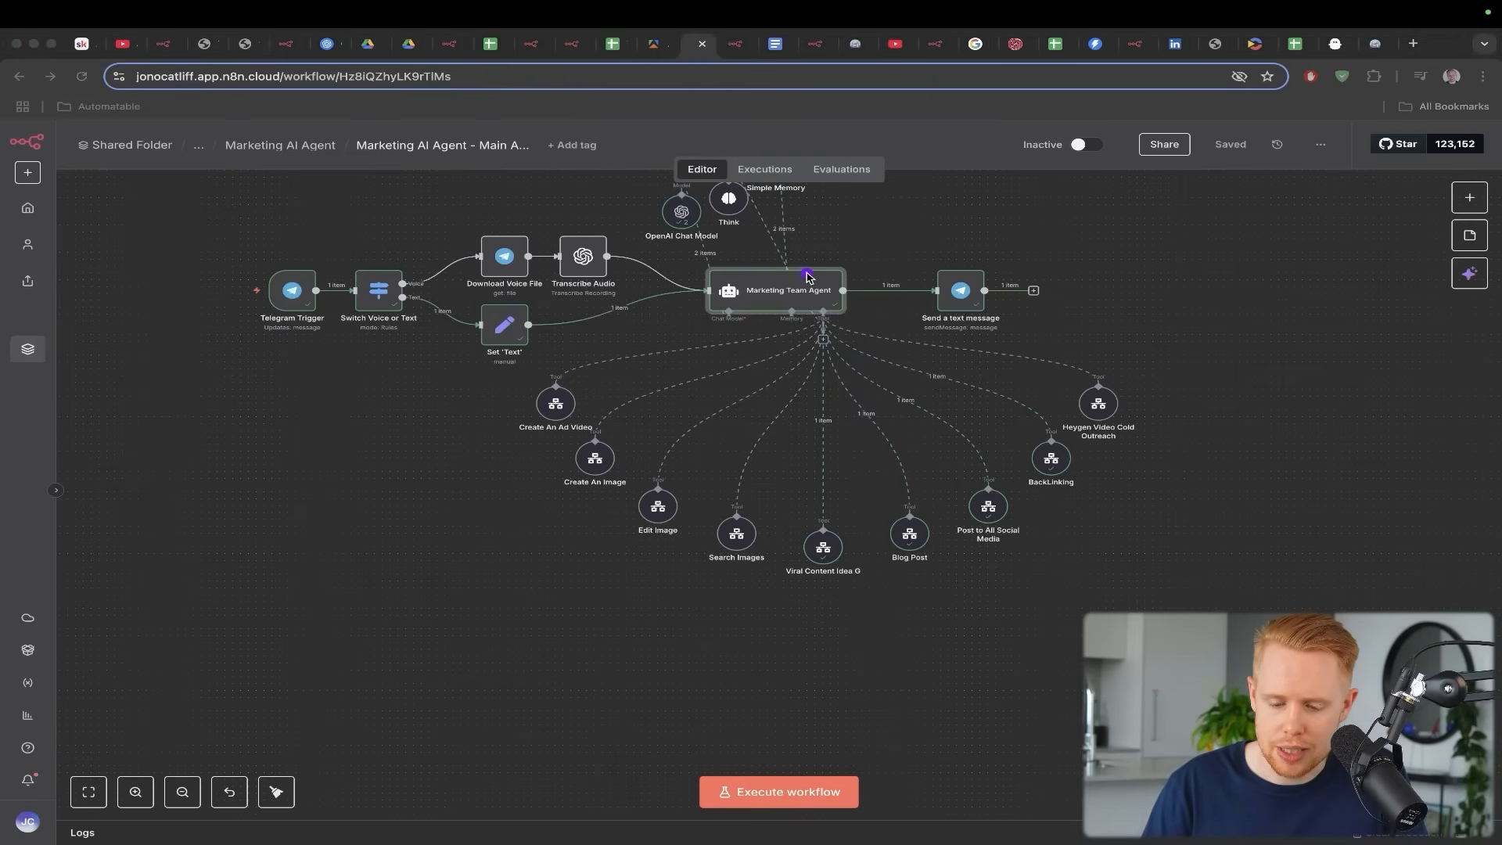
Trace the path from Marketing Team Agent to the Blog Post tool, then view the Blog Post sub-agent workflow
{"action": "left_click_drag", "start_coordinate": [806, 277], "coordinate": [907, 531]}
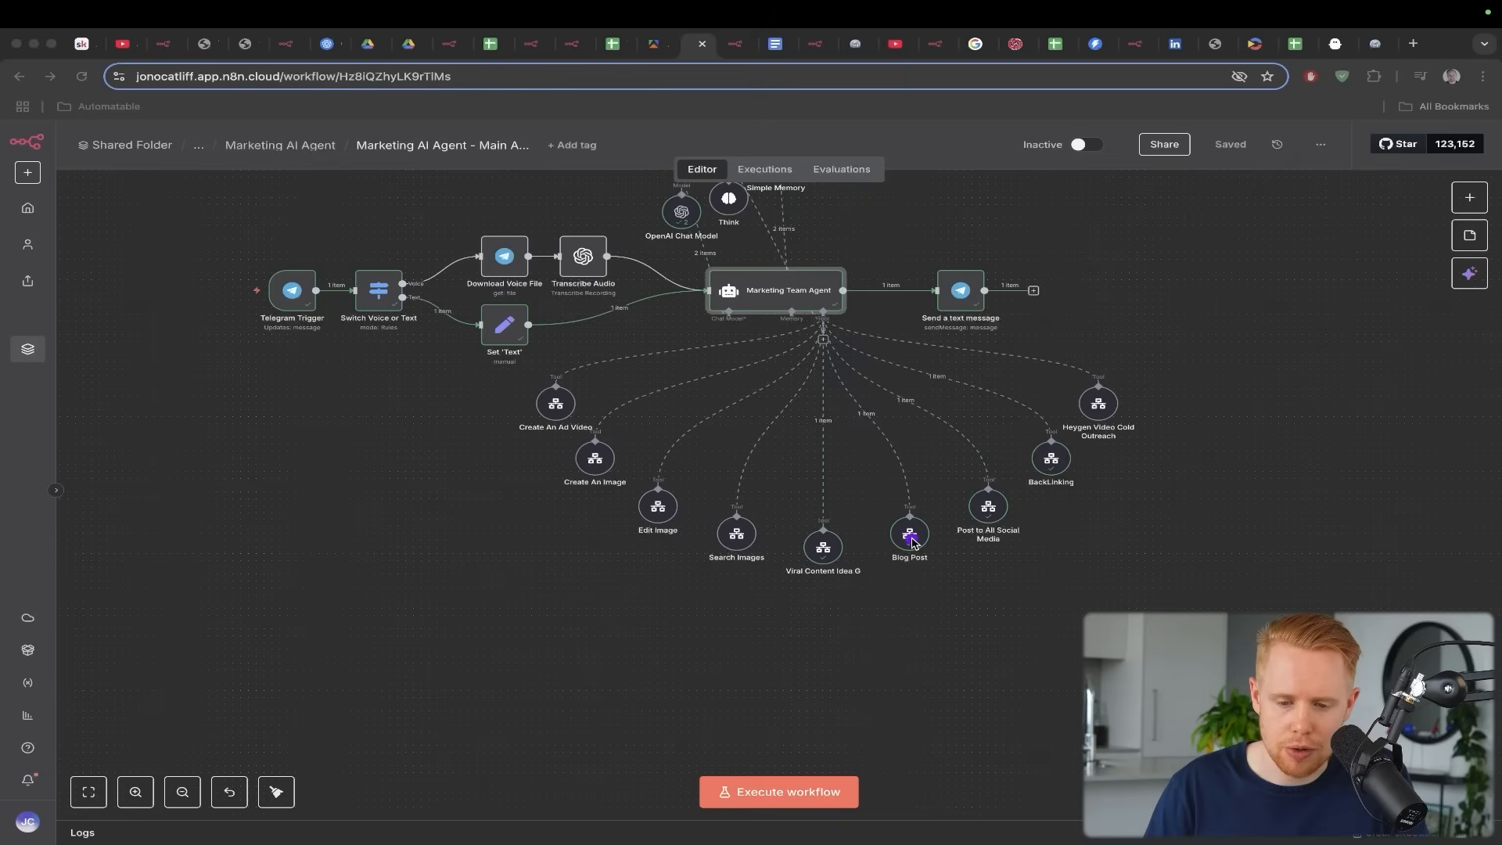
{"action": "mouse_move", "coordinate": [291, 304]}
{"action": "left_mouse_down"}
{"action": "mouse_move", "coordinate": [775, 293]}
{"action": "mouse_move", "coordinate": [875, 364]}
{"action": "mouse_move", "coordinate": [900, 469]}
{"action": "left_mouse_up"}
{"action": "double_click", "coordinate": [907, 532], "text": "super"}
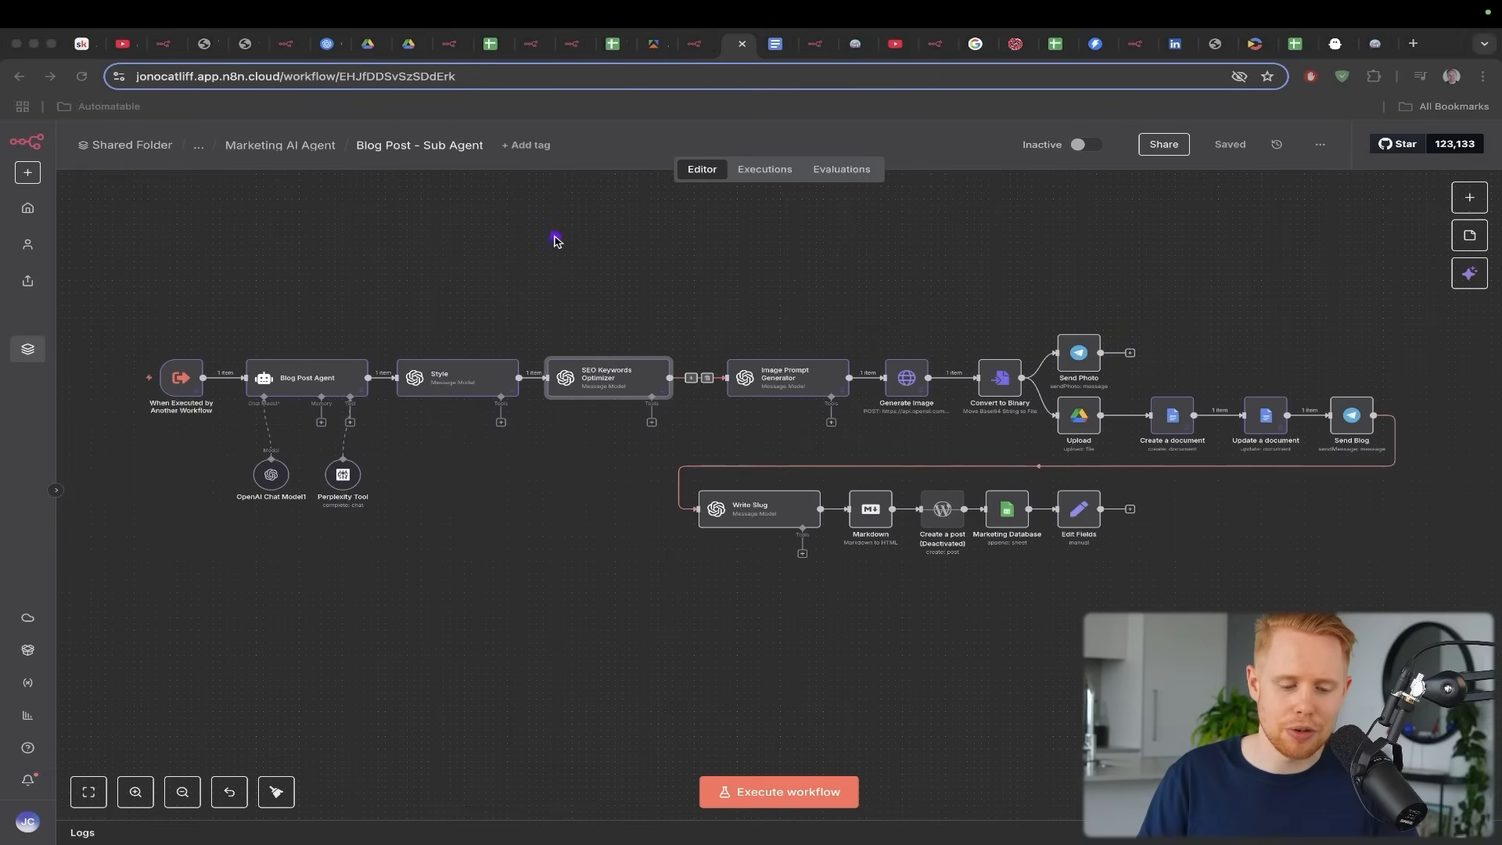
{"action": "mouse_move", "coordinate": [387, 203]}
{"action": "left_mouse_down"}
{"action": "mouse_move", "coordinate": [187, 374]}
{"action": "mouse_move", "coordinate": [356, 344]}
{"action": "left_mouse_up"}
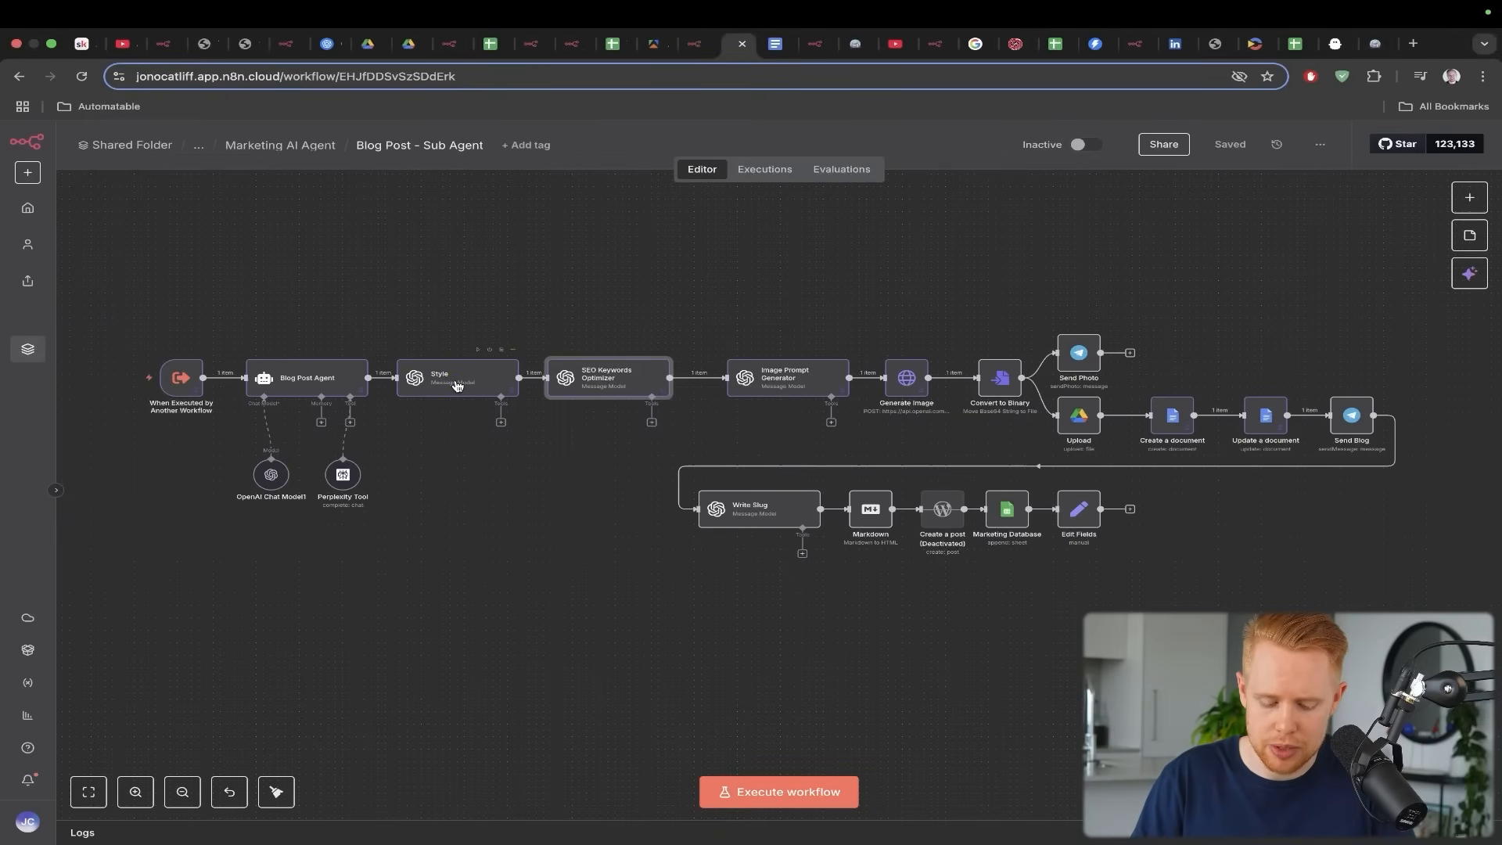
Search Google in a new browser tab for "average plumbing costs in toronto"
{"action": "key", "text": "ctrl+t"}
{"action": "type", "text": "average "}
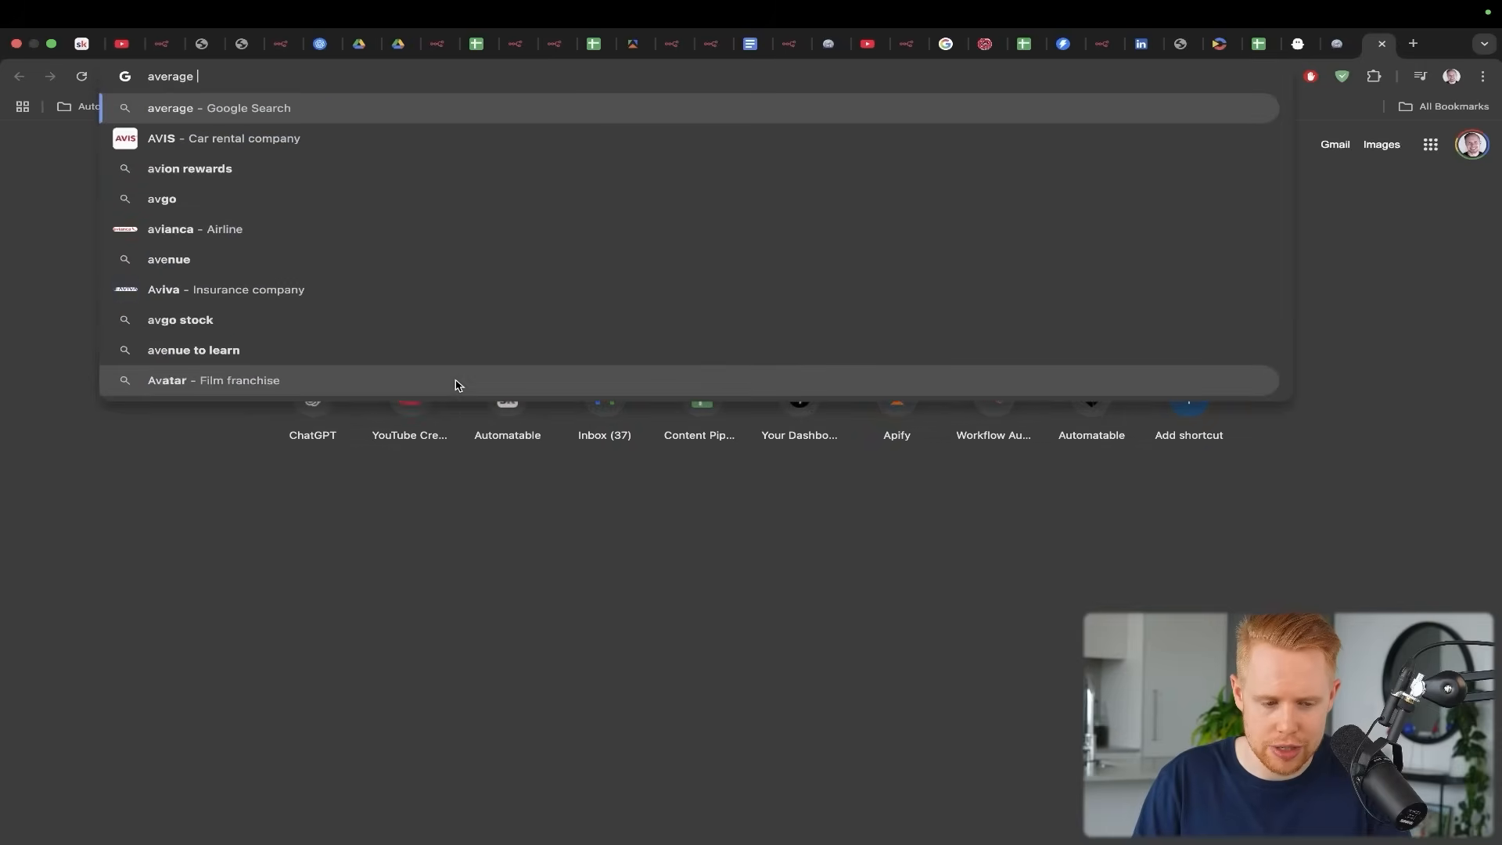
{"action": "type", "text": "plumbing costs i"}
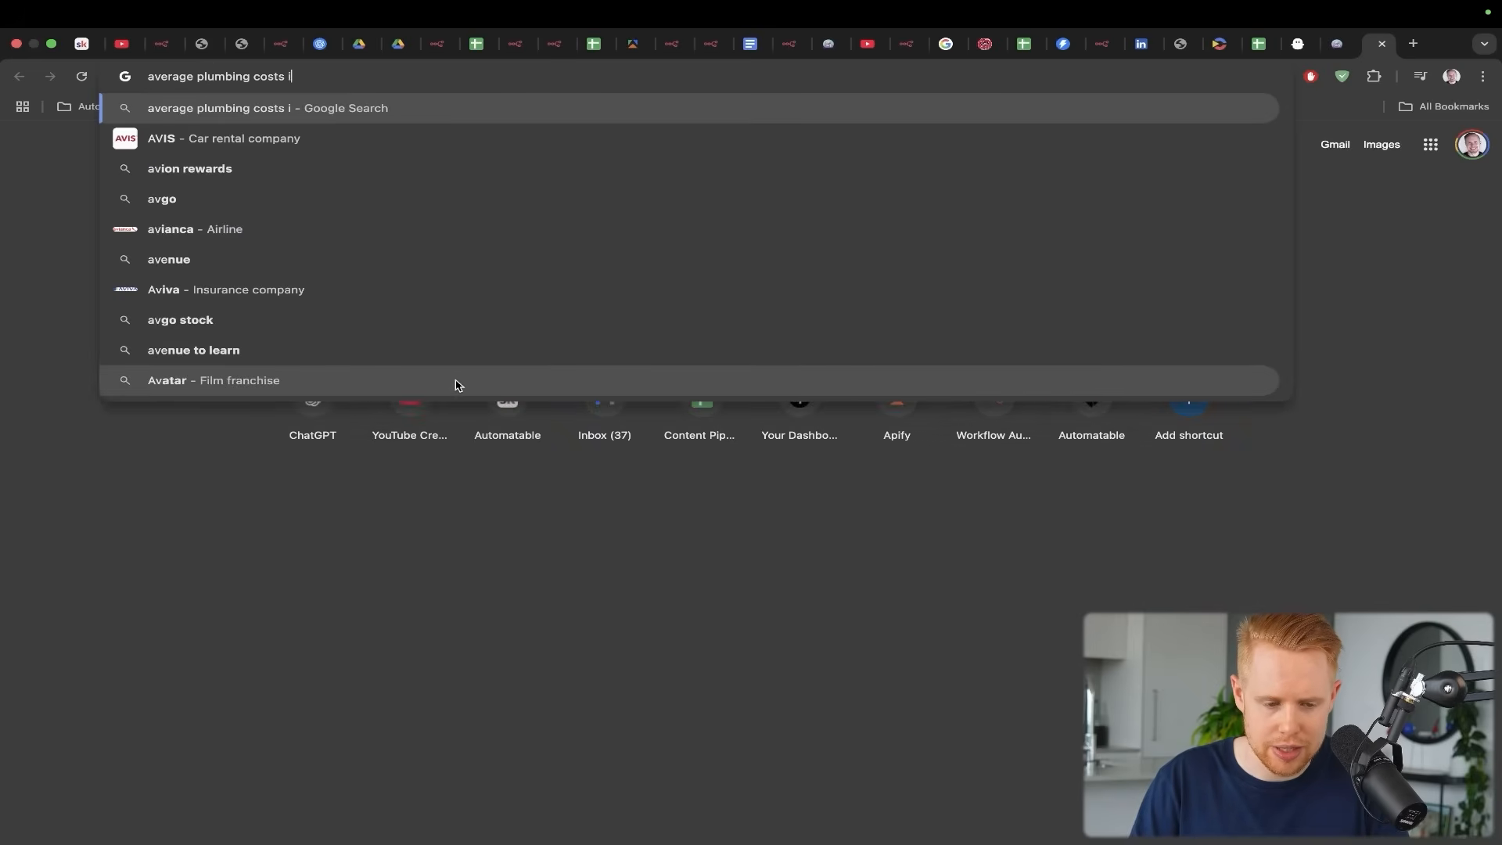
{"action": "type", "text": "n toronto"}
{"action": "key", "text": "Return"}
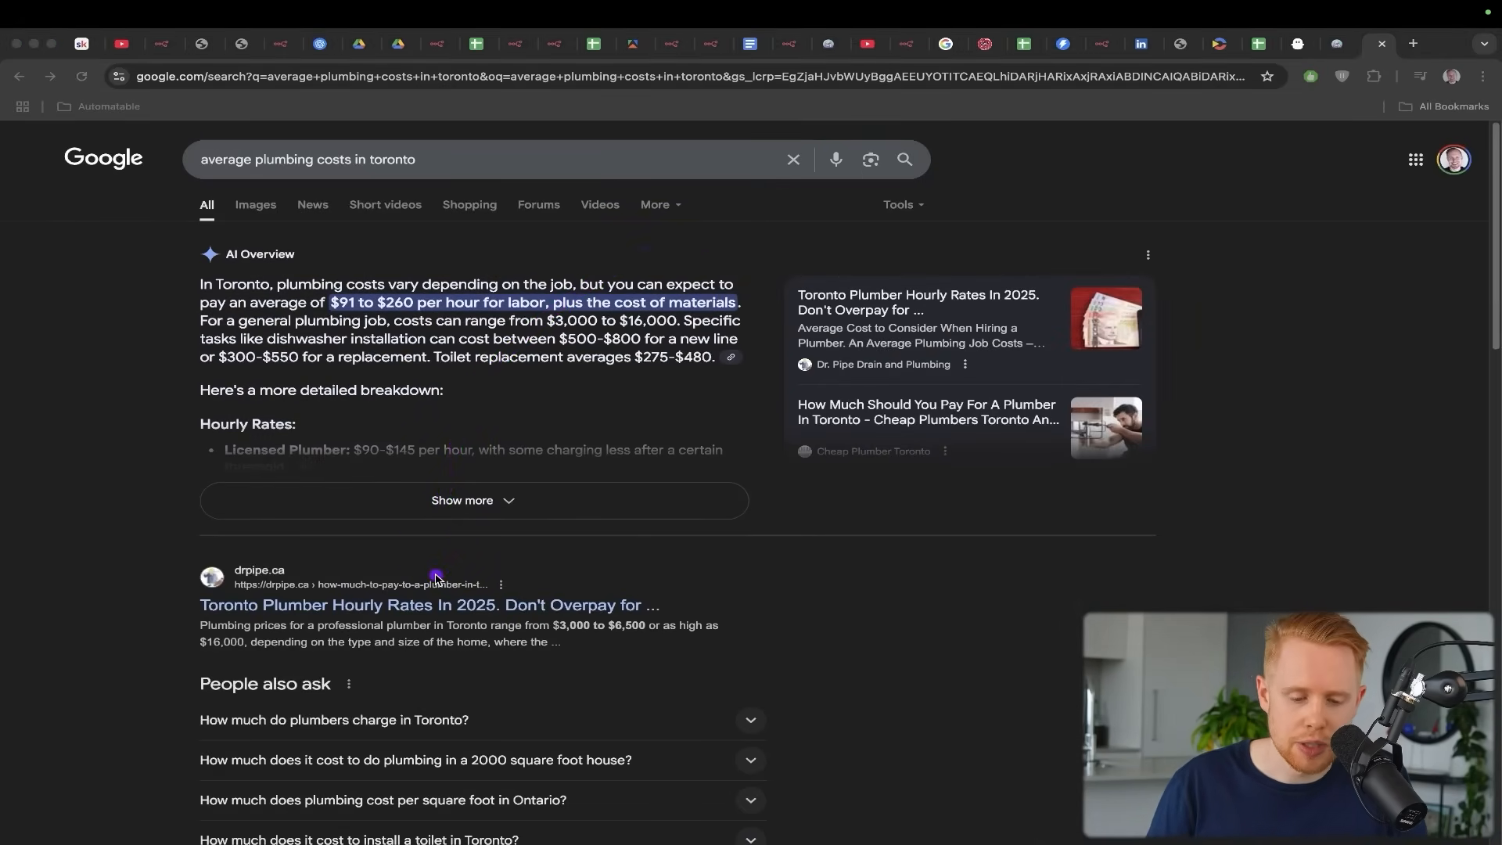
Point out the drpipe.ca article in the search results and close the search tab
{"action": "mouse_move", "coordinate": [721, 209]}
{"action": "left_mouse_down"}
{"action": "mouse_move", "coordinate": [694, 213]}
{"action": "mouse_move", "coordinate": [505, 547]}
{"action": "mouse_move", "coordinate": [501, 580]}
{"action": "left_mouse_up"}
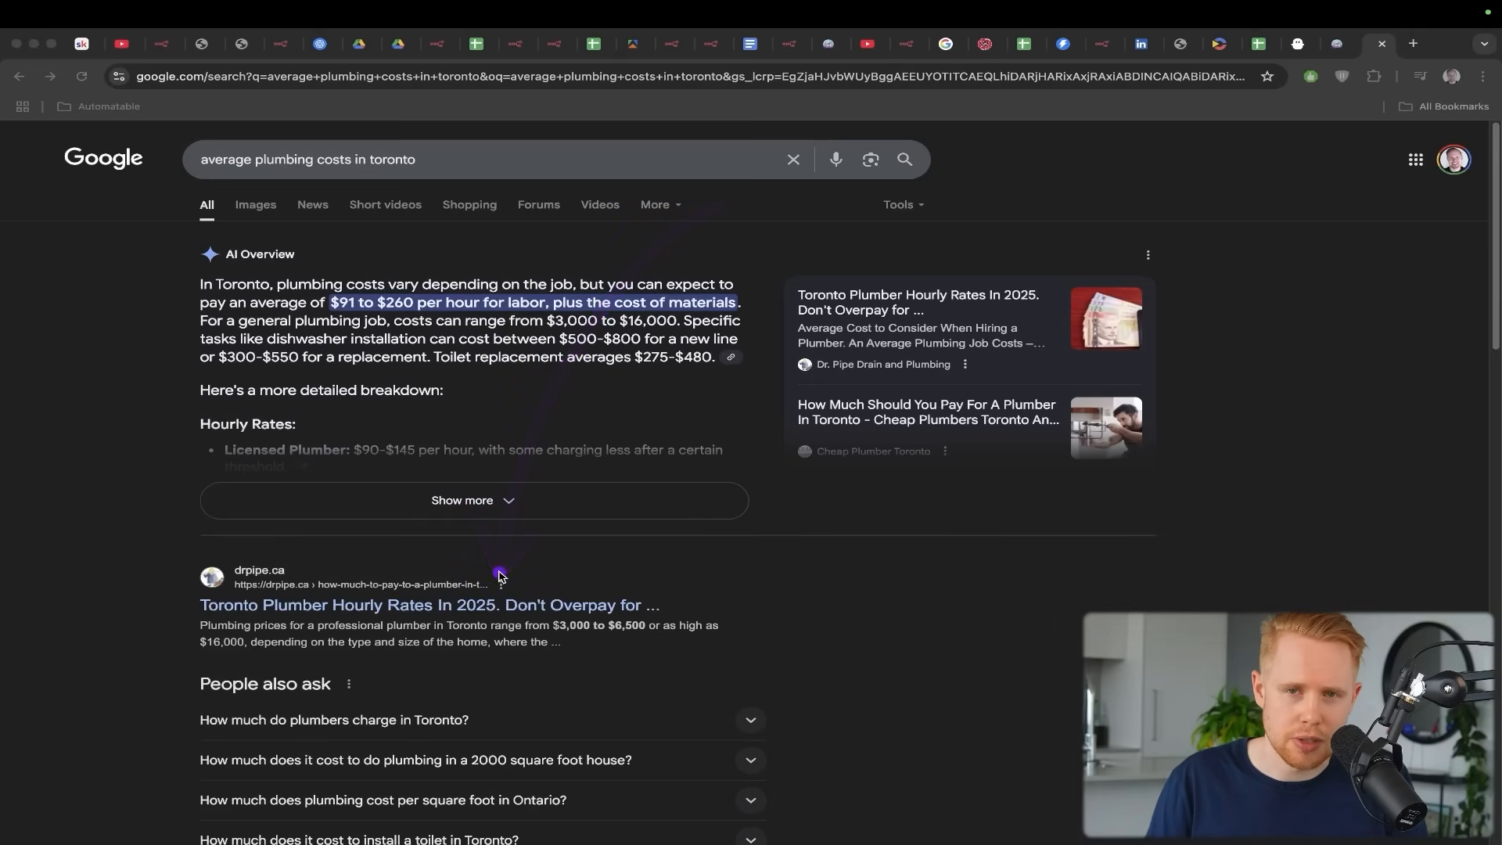
{"action": "key", "text": "alt+s"}
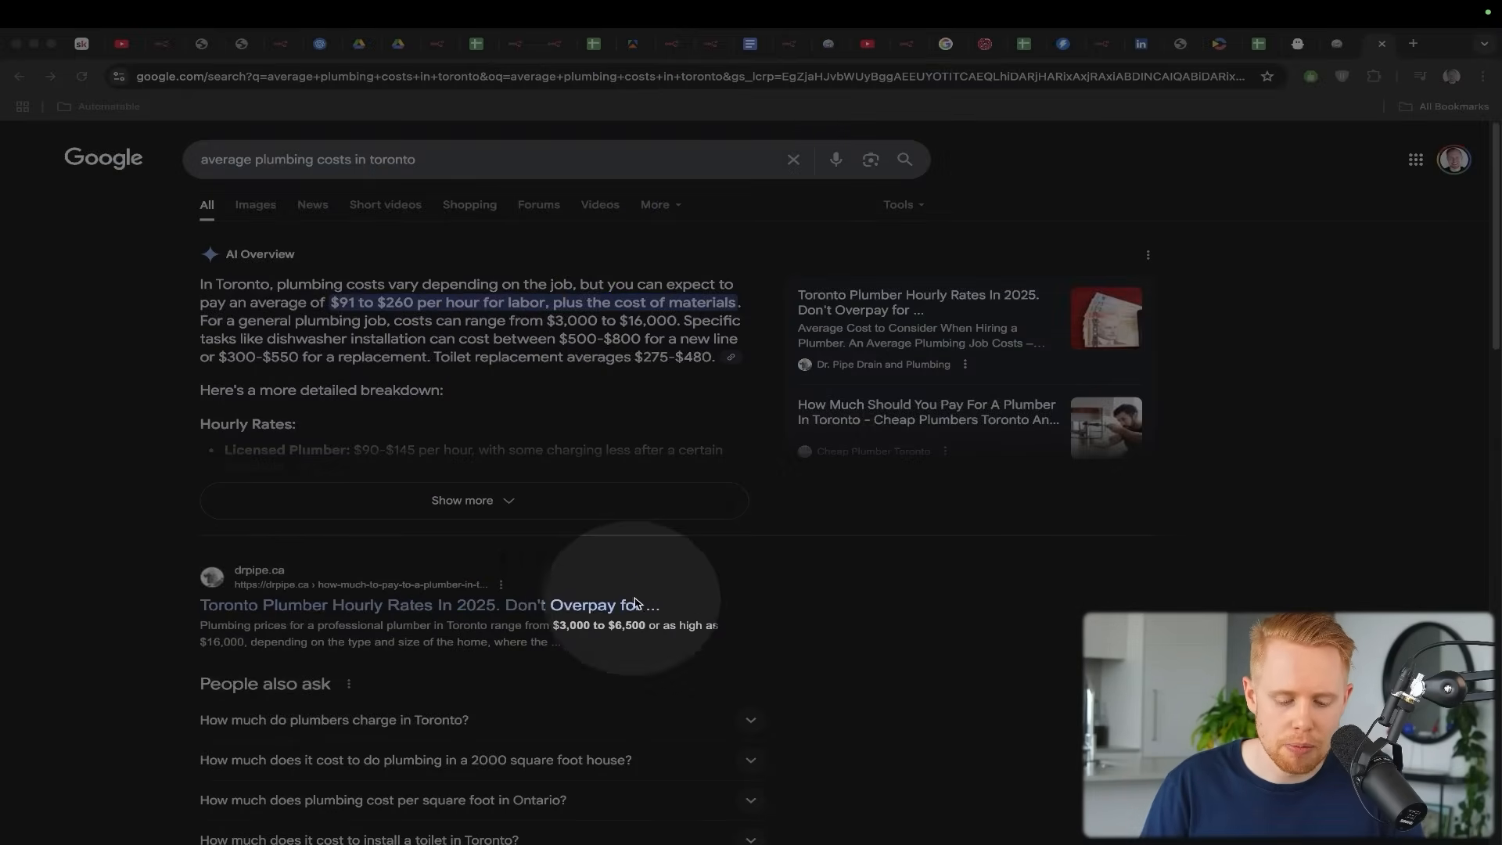
{"action": "key", "text": "alt+s"}
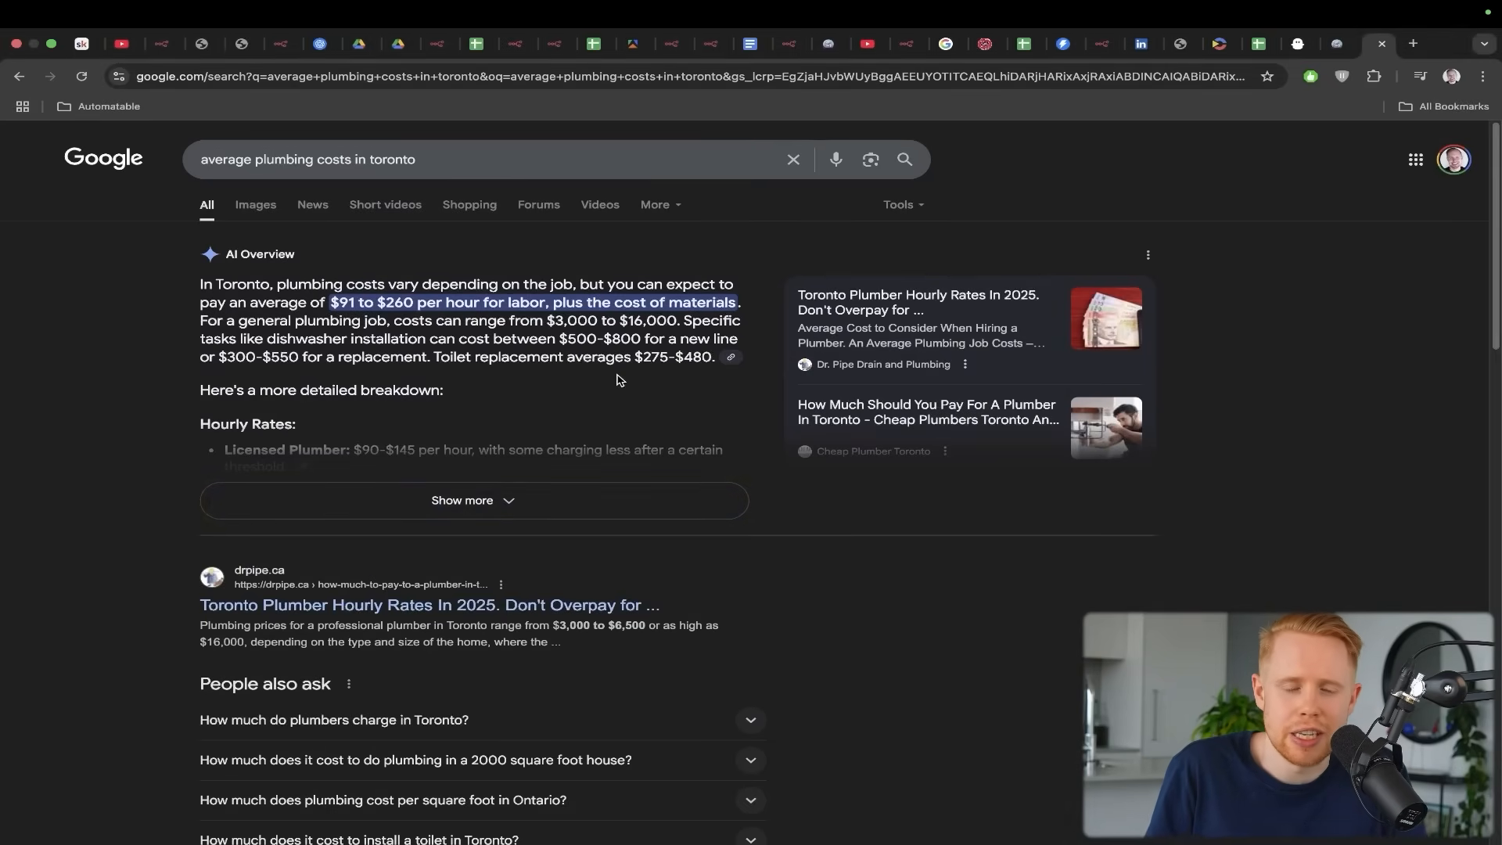
{"action": "key", "text": "super+w"}
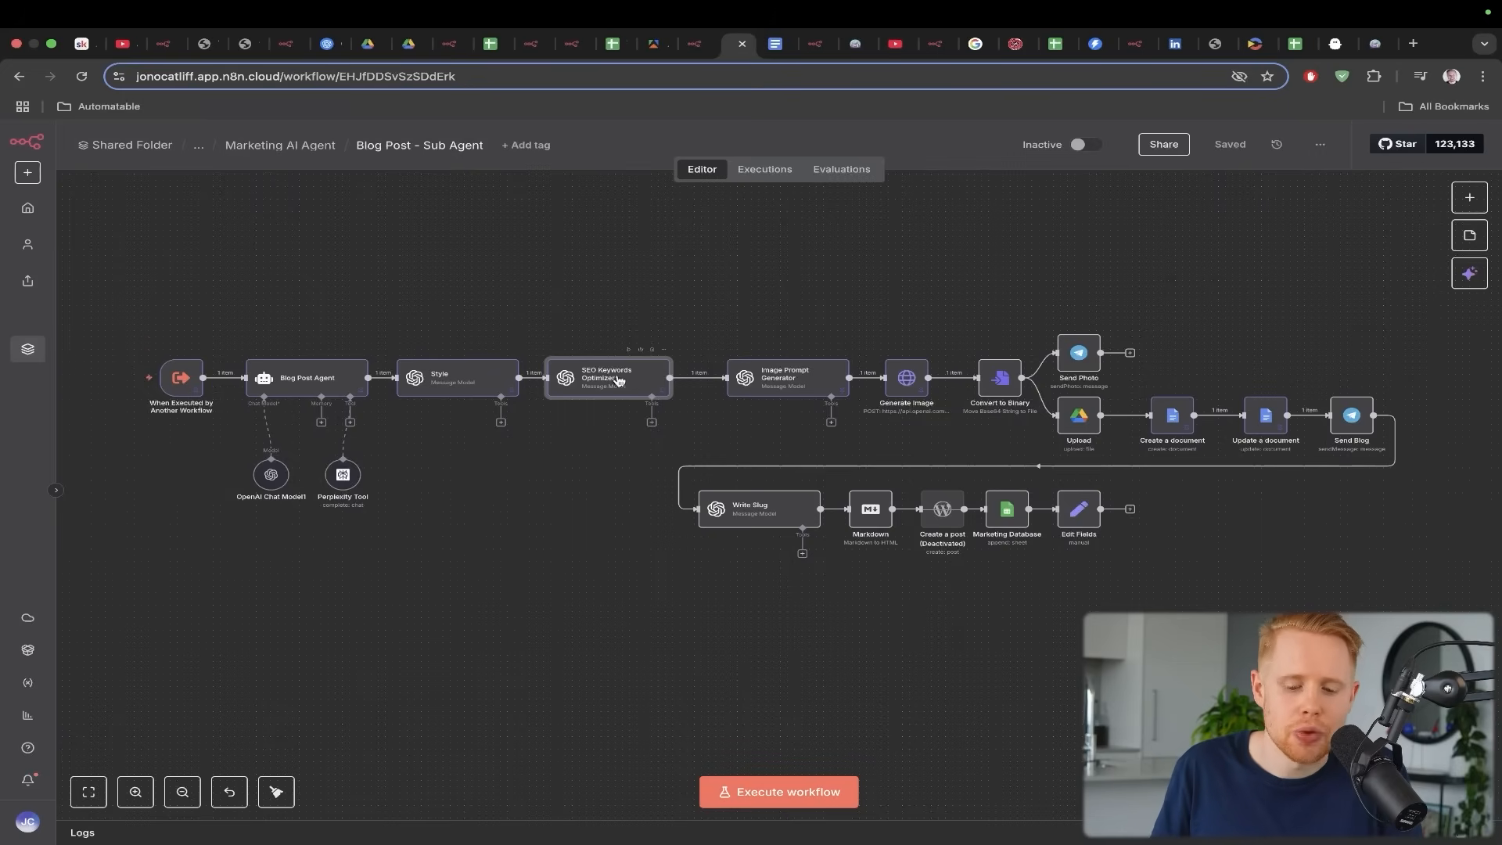
Open the Blog Post Agent node and highlight the opening of the generated article in its output
{"action": "left_click_drag", "start_coordinate": [438, 205], "coordinate": [297, 383]}
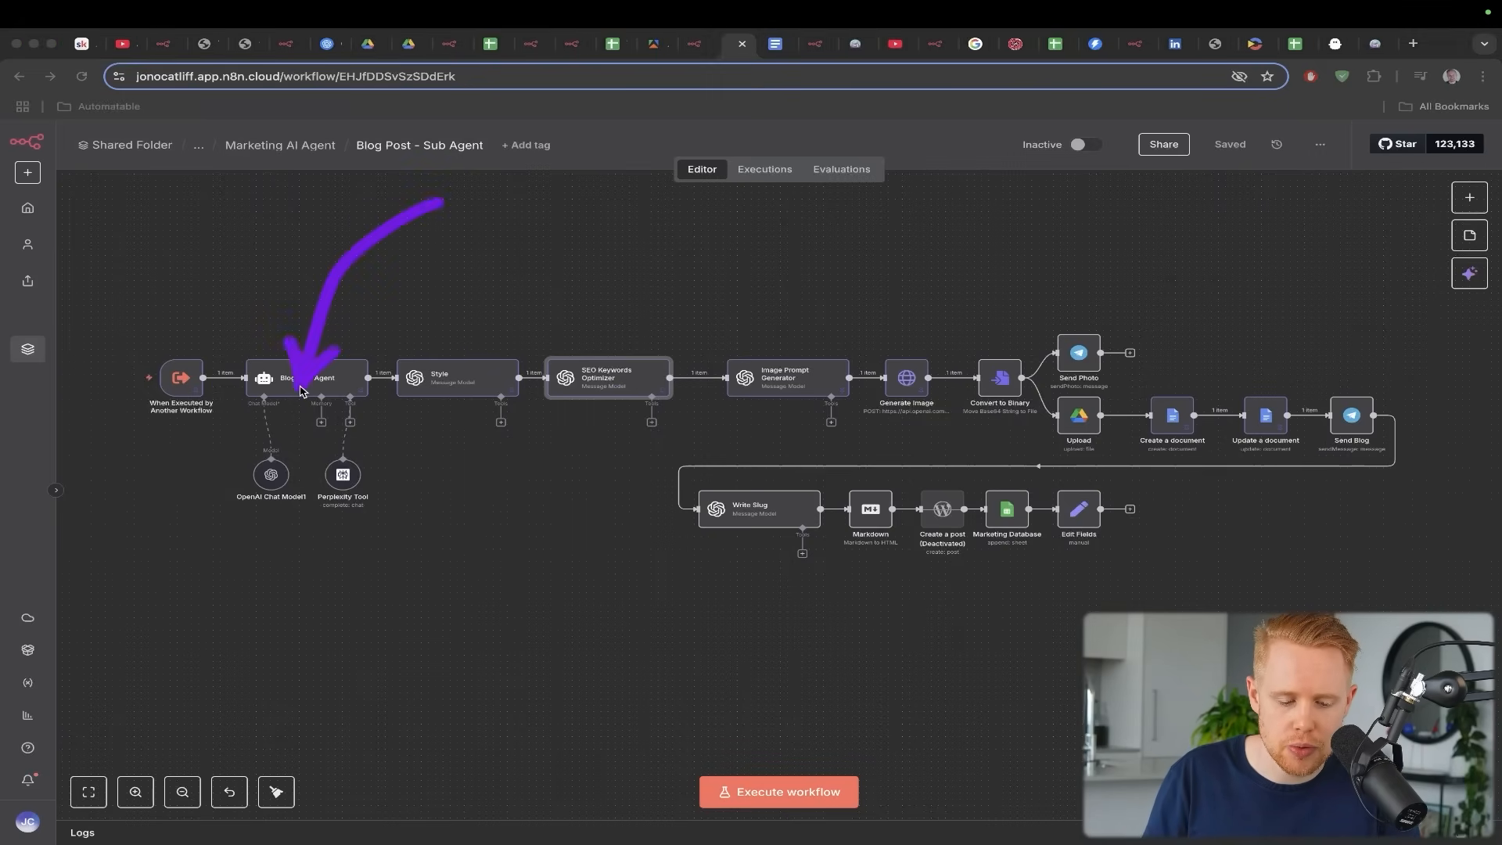
{"action": "double_click", "coordinate": [307, 378]}
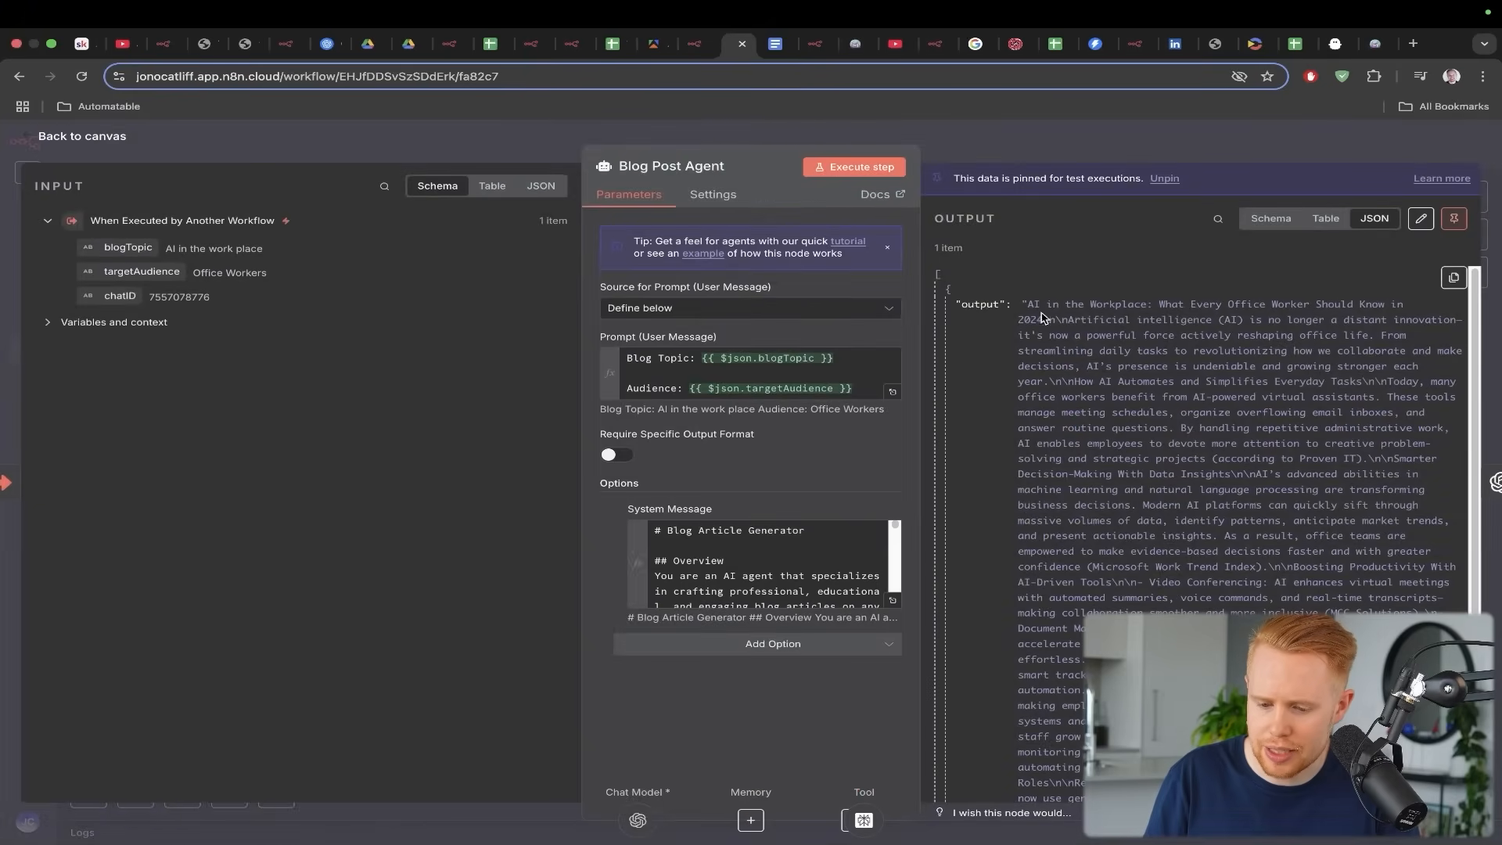
{"action": "left_click_drag", "start_coordinate": [1164, 304], "coordinate": [1336, 382]}
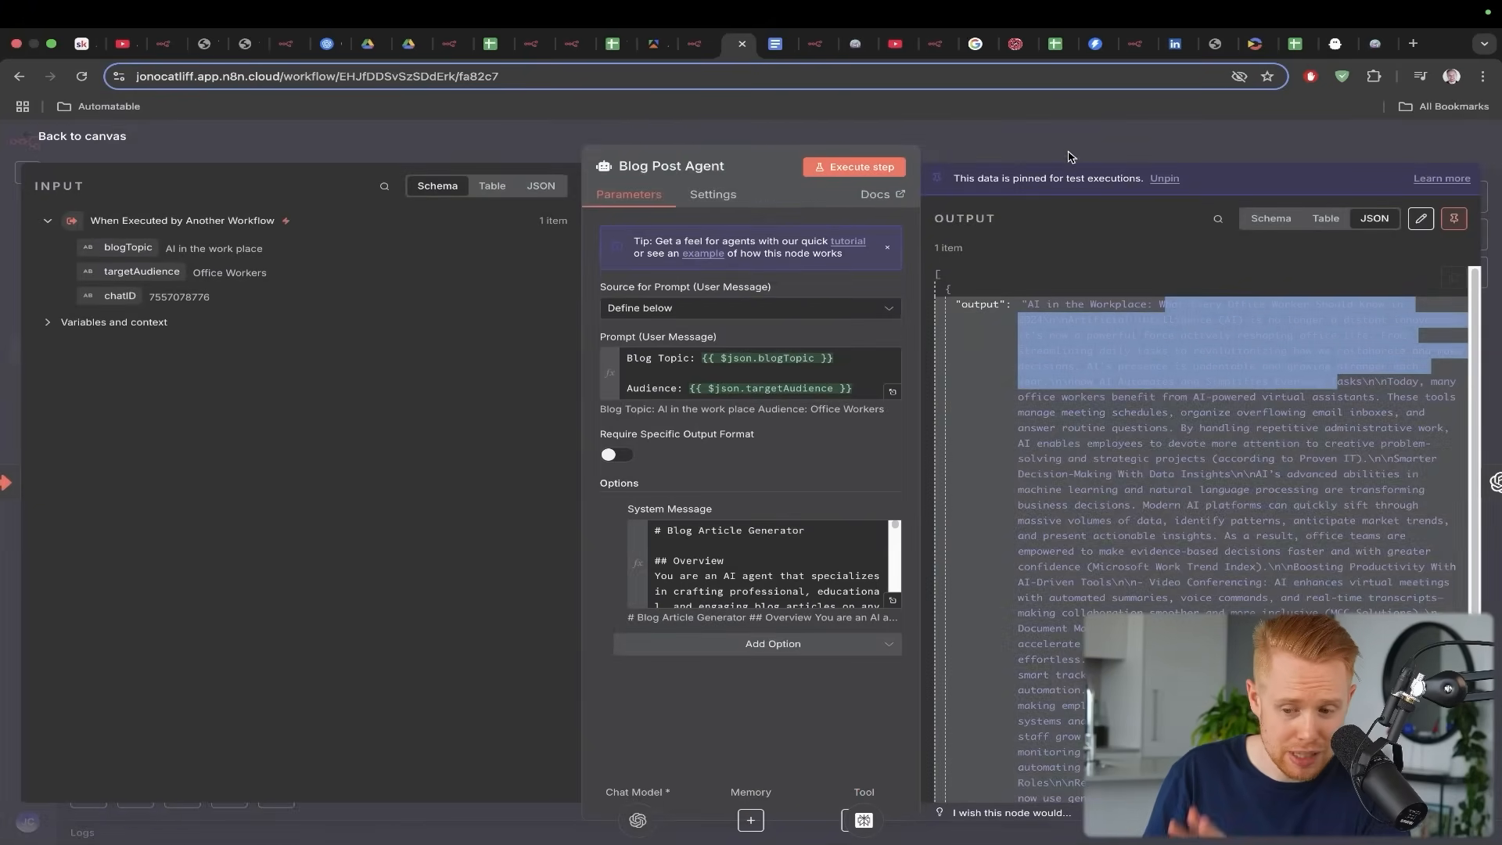
Open the Style node, highlight the opening of the restyled article in its output, and return to the canvas
{"action": "left_click", "coordinate": [1056, 145]}
{"action": "double_click", "coordinate": [449, 383]}
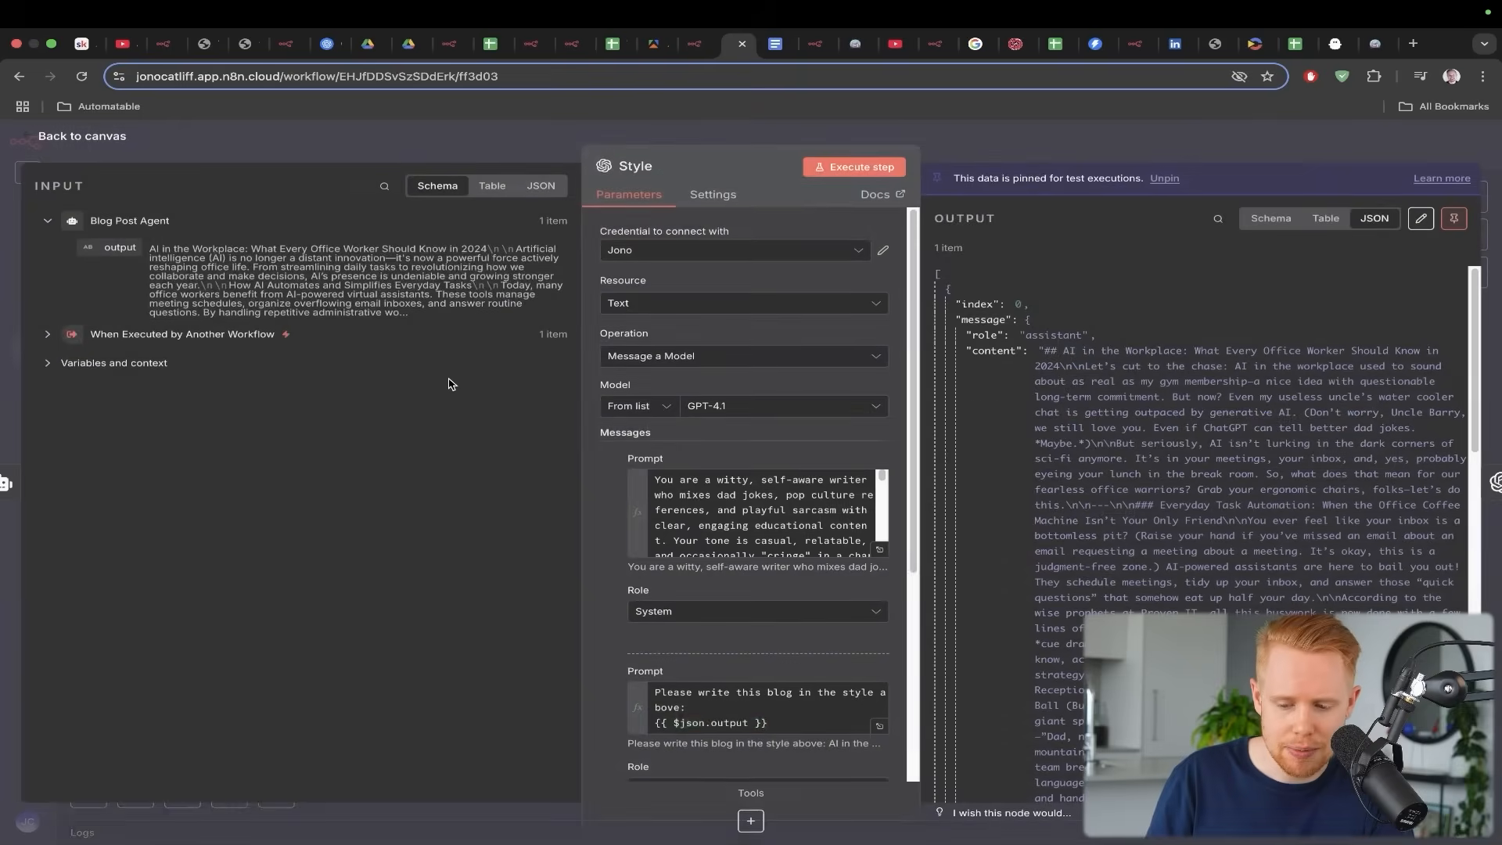
{"action": "scroll", "coordinate": [1347, 413], "scroll_direction": "right", "scroll_amount": 3}
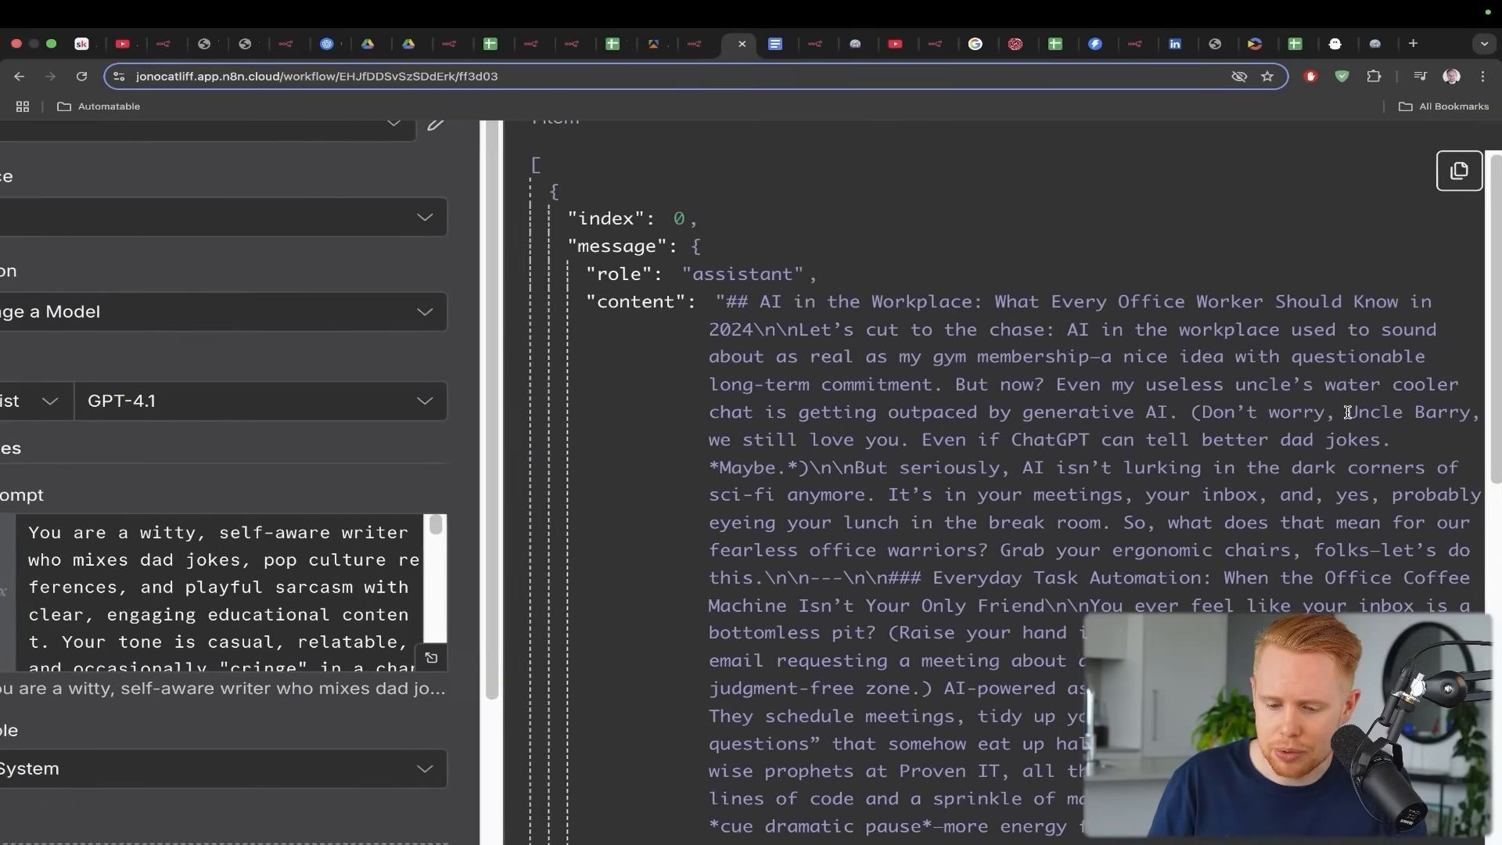
{"action": "left_click_drag", "start_coordinate": [714, 297], "coordinate": [1145, 407]}
{"action": "left_click", "coordinate": [1220, 149]}
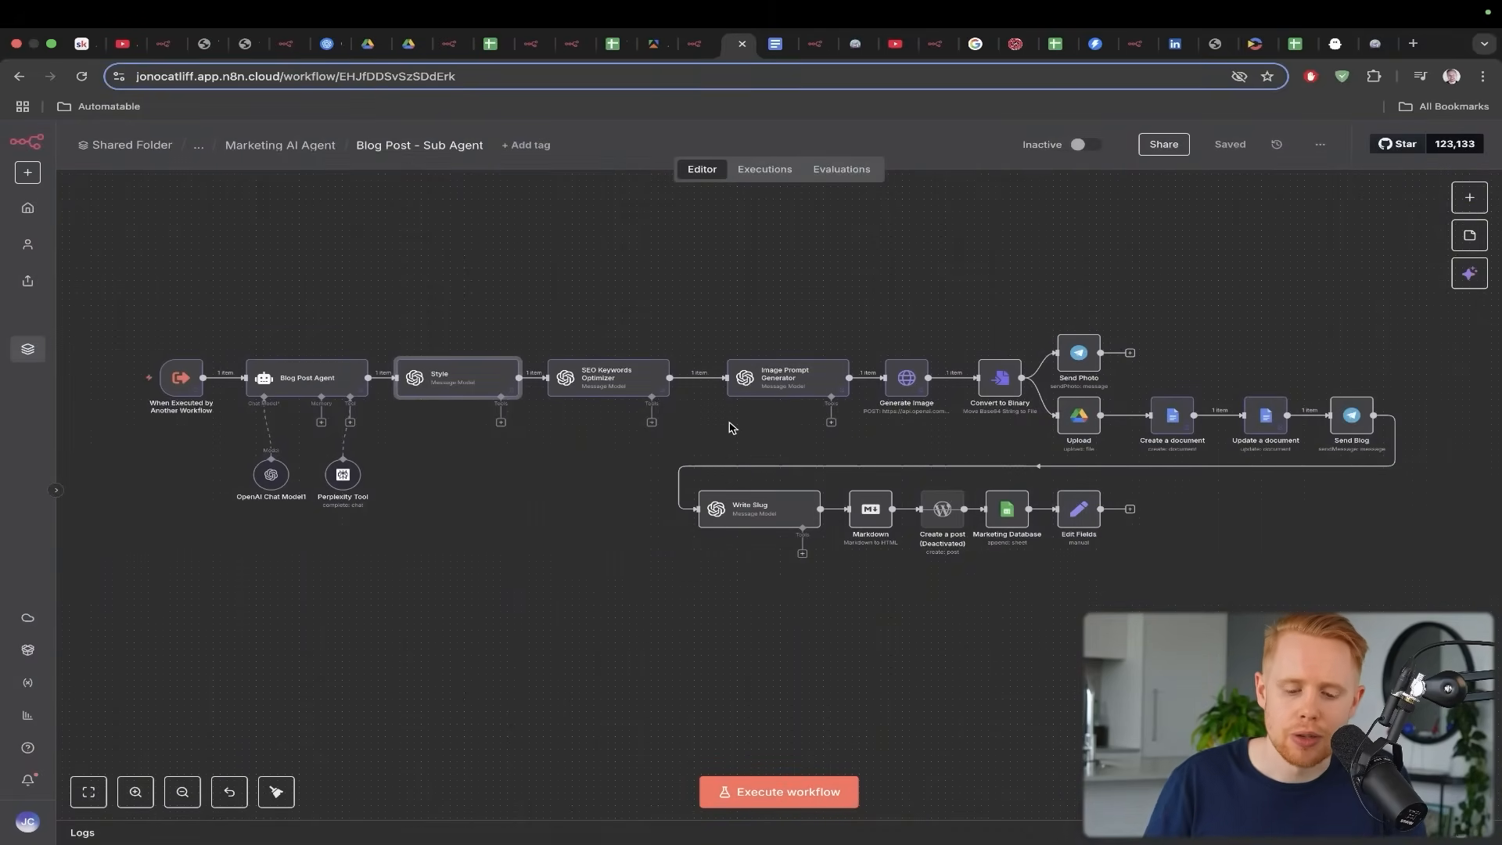
Check the plumbing blog message in the Telegram chat, then inspect the image and document nodes in the Blog Post workflow
{"action": "left_click", "coordinate": [612, 321]}
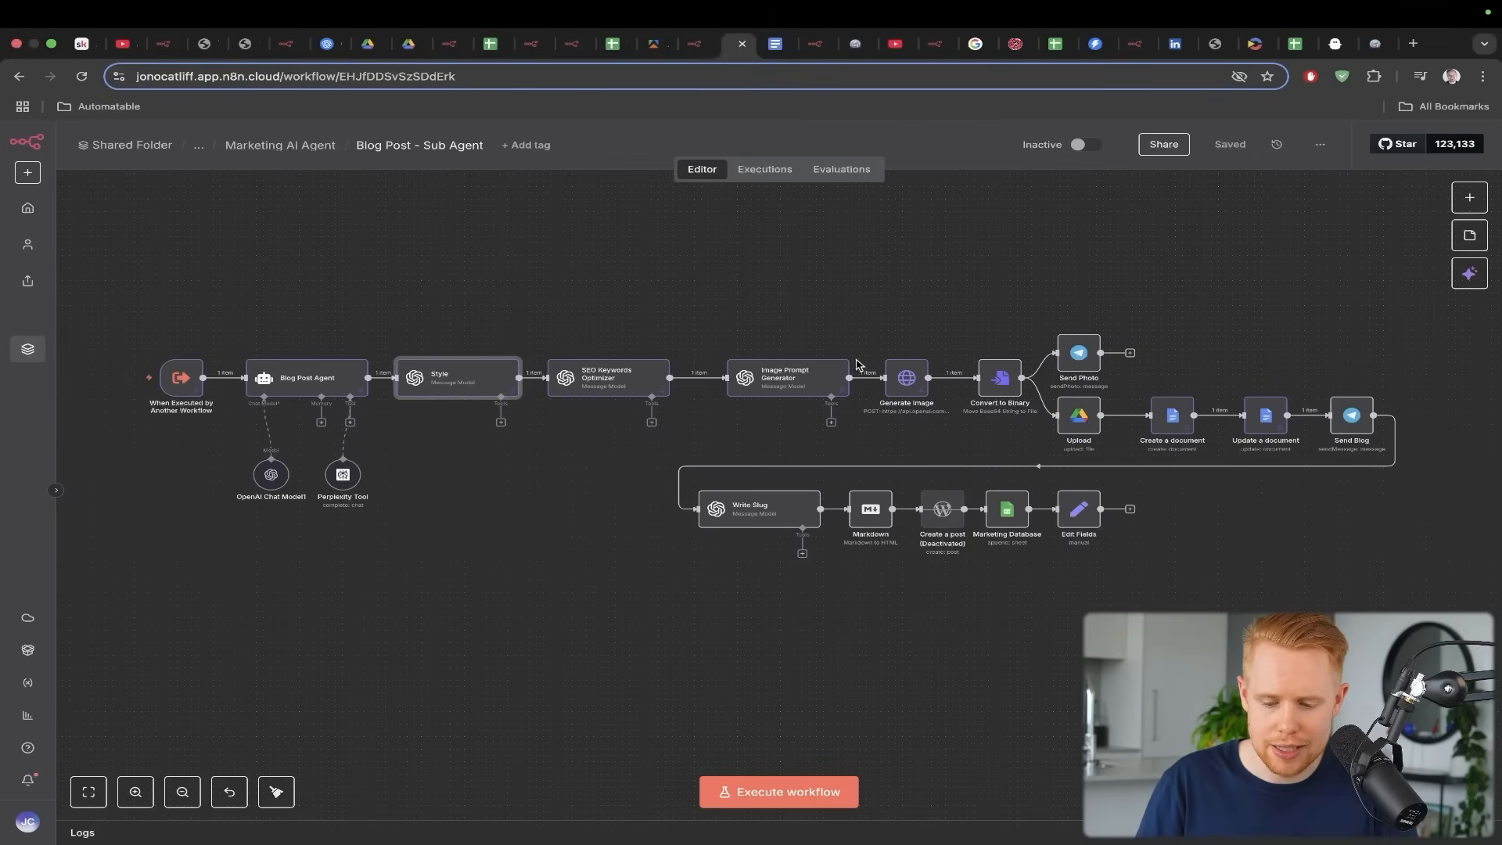
{"action": "key", "text": "super+Tab"}
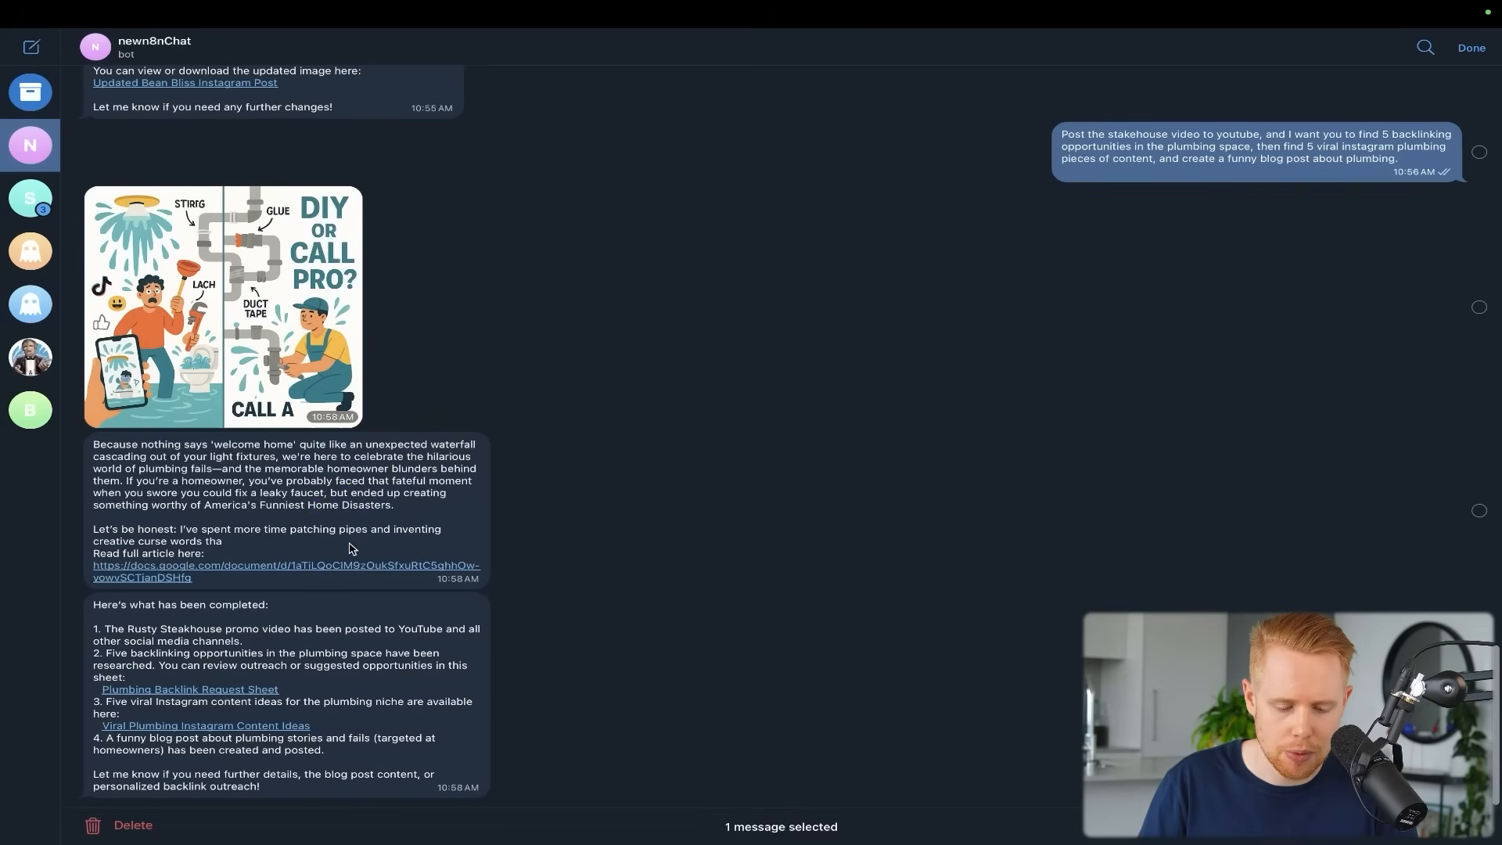
{"action": "key", "text": "super+Tab"}
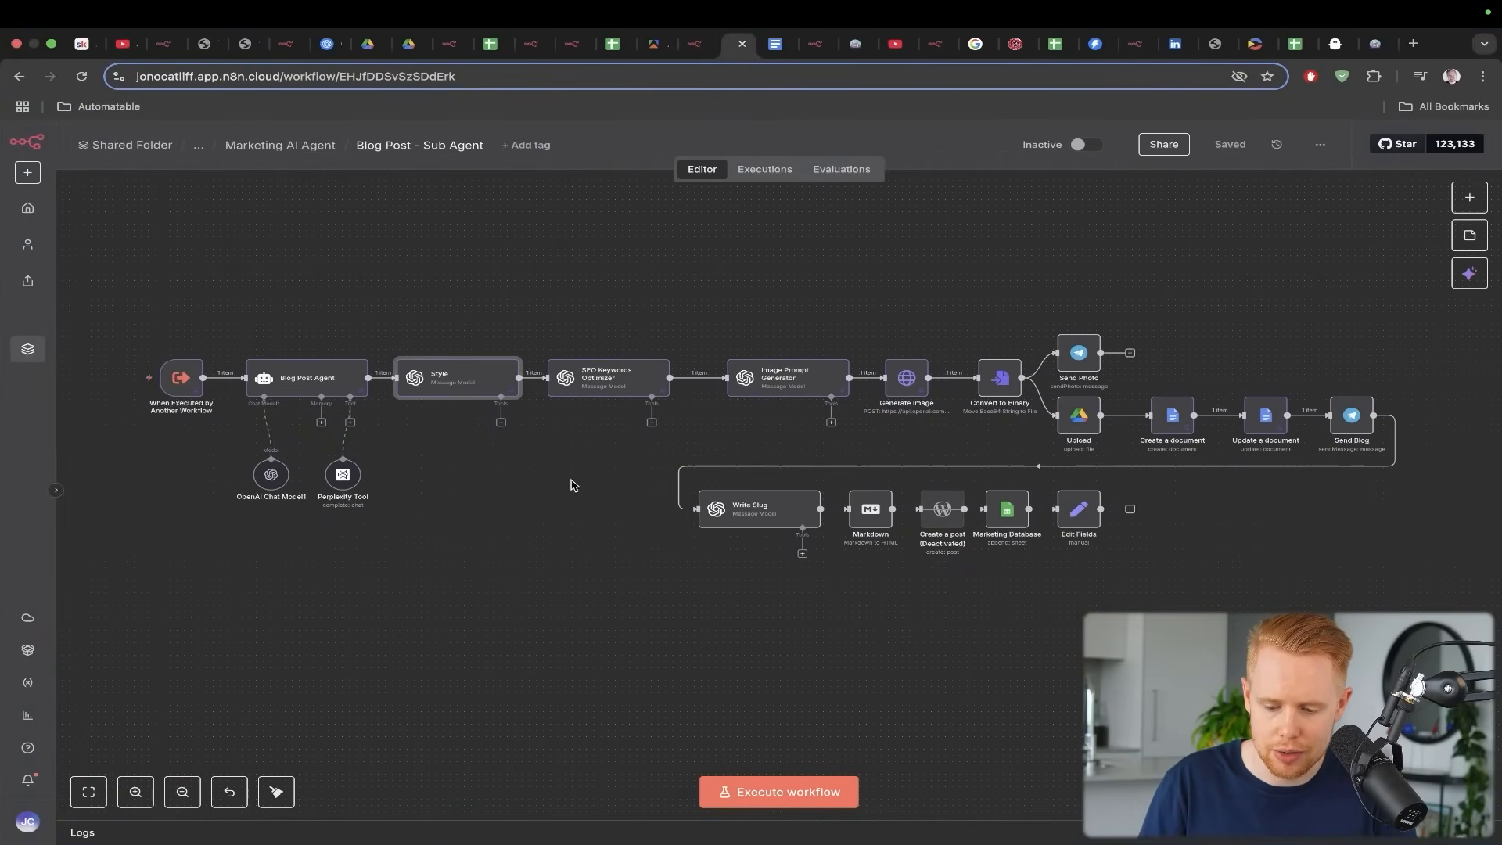
{"action": "scroll", "coordinate": [1173, 410], "scroll_direction": "up", "scroll_amount": 5}
{"action": "scroll", "coordinate": [1113, 378], "scroll_direction": "right", "scroll_amount": 5}
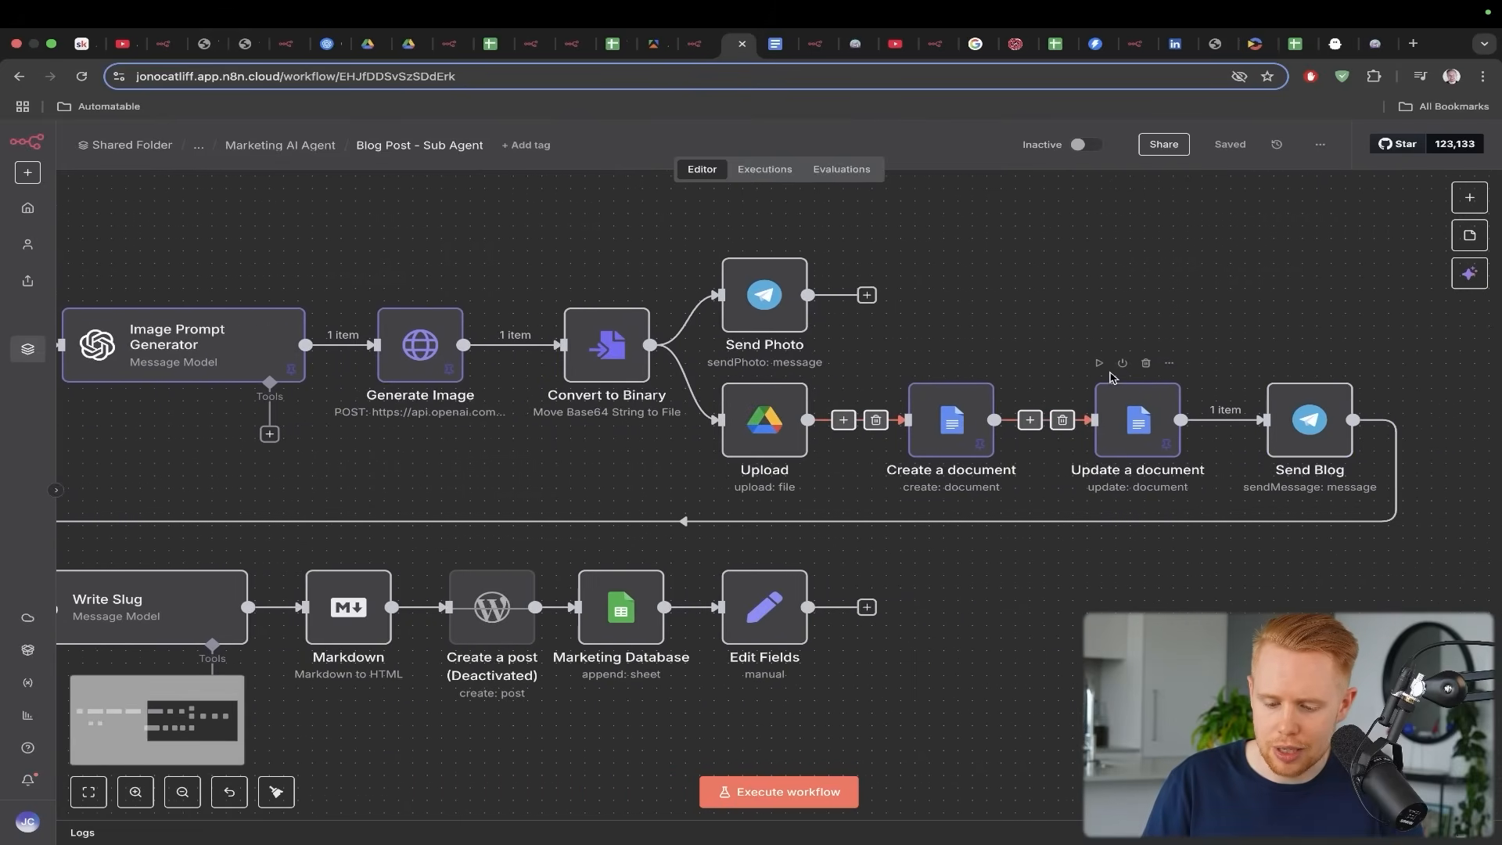
Point out the Create a document node and the WordPress Create a post node in the Blog Post workflow
{"action": "mouse_move", "coordinate": [1120, 261]}
{"action": "left_mouse_down"}
{"action": "mouse_move", "coordinate": [1017, 309]}
{"action": "mouse_move", "coordinate": [945, 404]}
{"action": "left_mouse_up"}
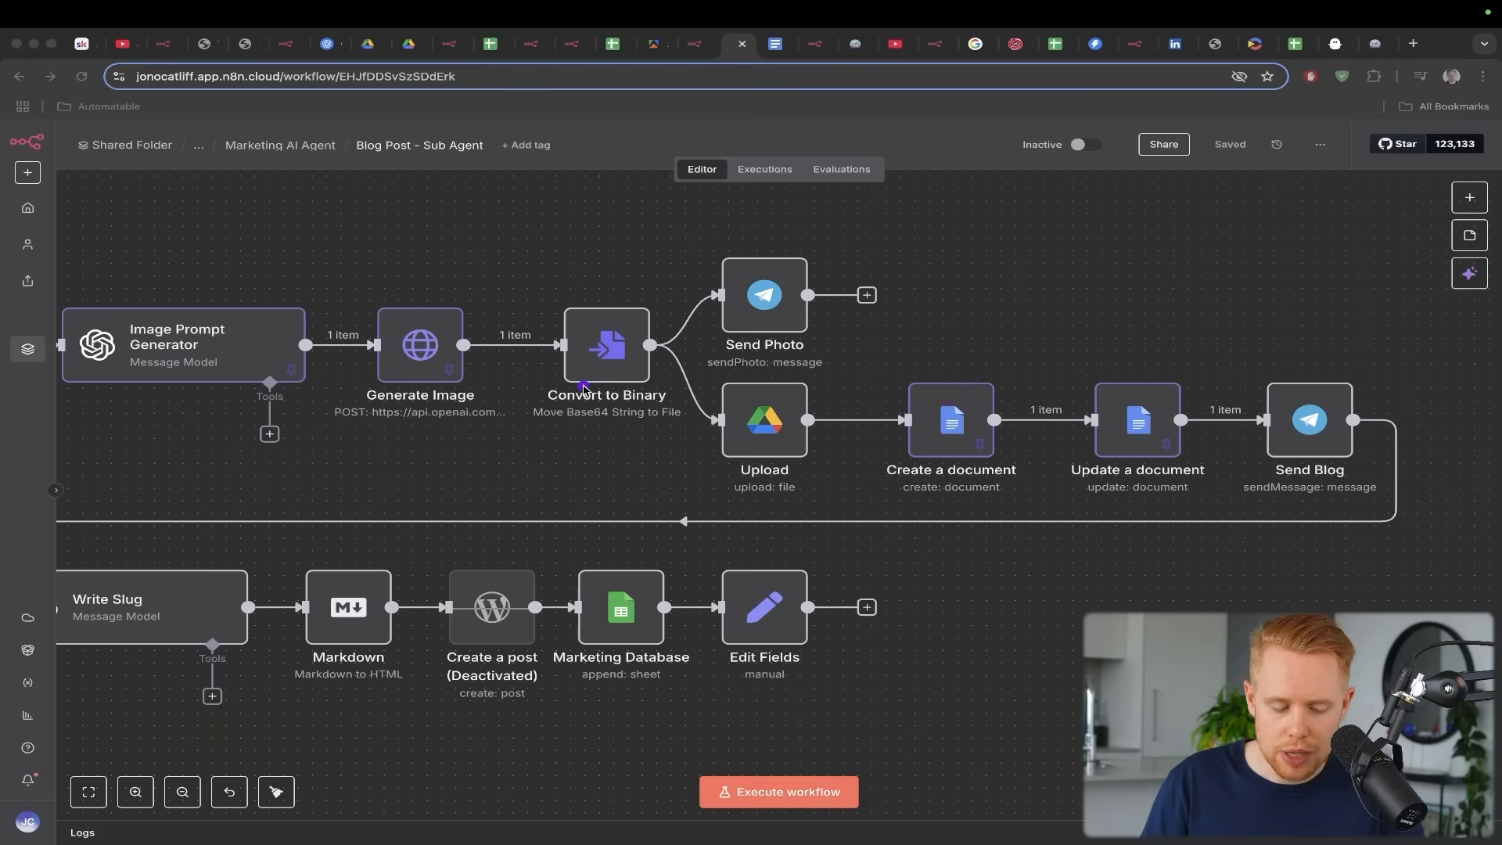
{"action": "scroll", "coordinate": [583, 388], "scroll_direction": "left", "scroll_amount": 5}
{"action": "mouse_move", "coordinate": [711, 356]}
{"action": "left_mouse_down"}
{"action": "mouse_move", "coordinate": [657, 575]}
{"action": "mouse_move", "coordinate": [675, 596]}
{"action": "left_mouse_up"}
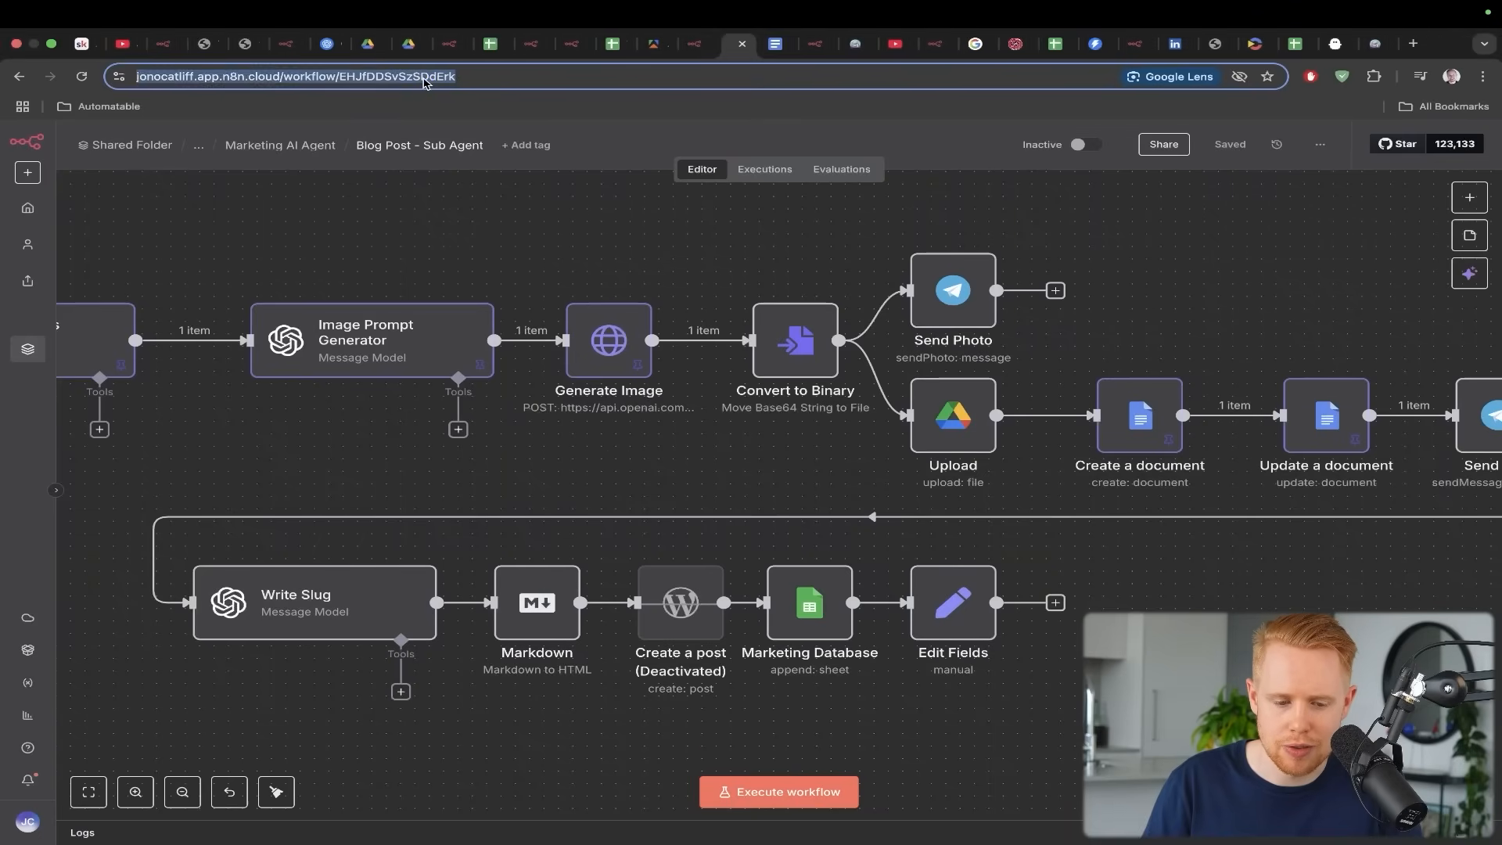
Replace the workflow ID in the page address with the example slug average-cost-of-plumbers
{"action": "double_click", "coordinate": [422, 78]}
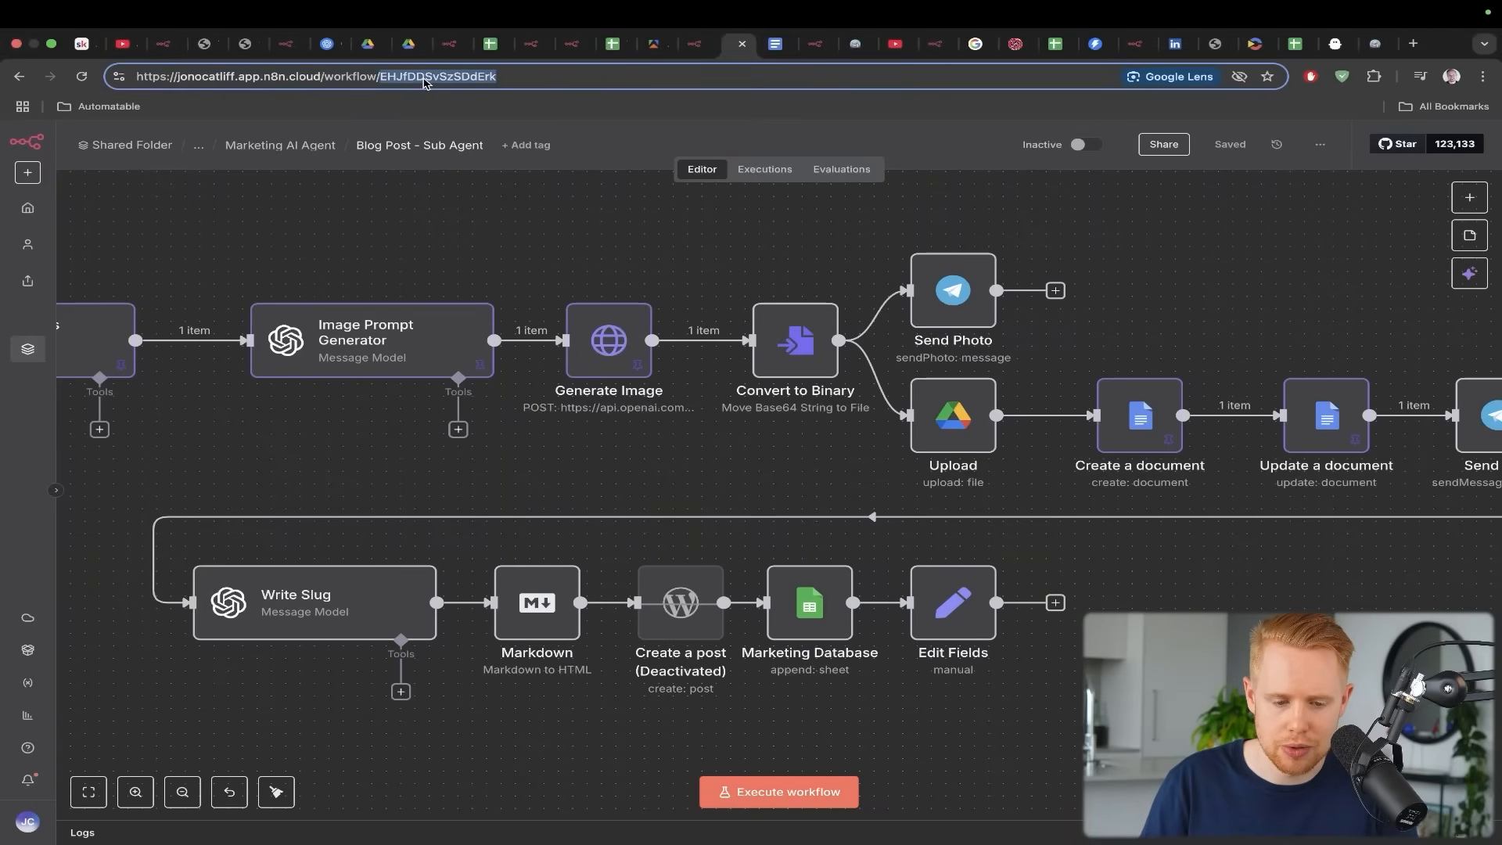
{"action": "type", "text": "average-"}
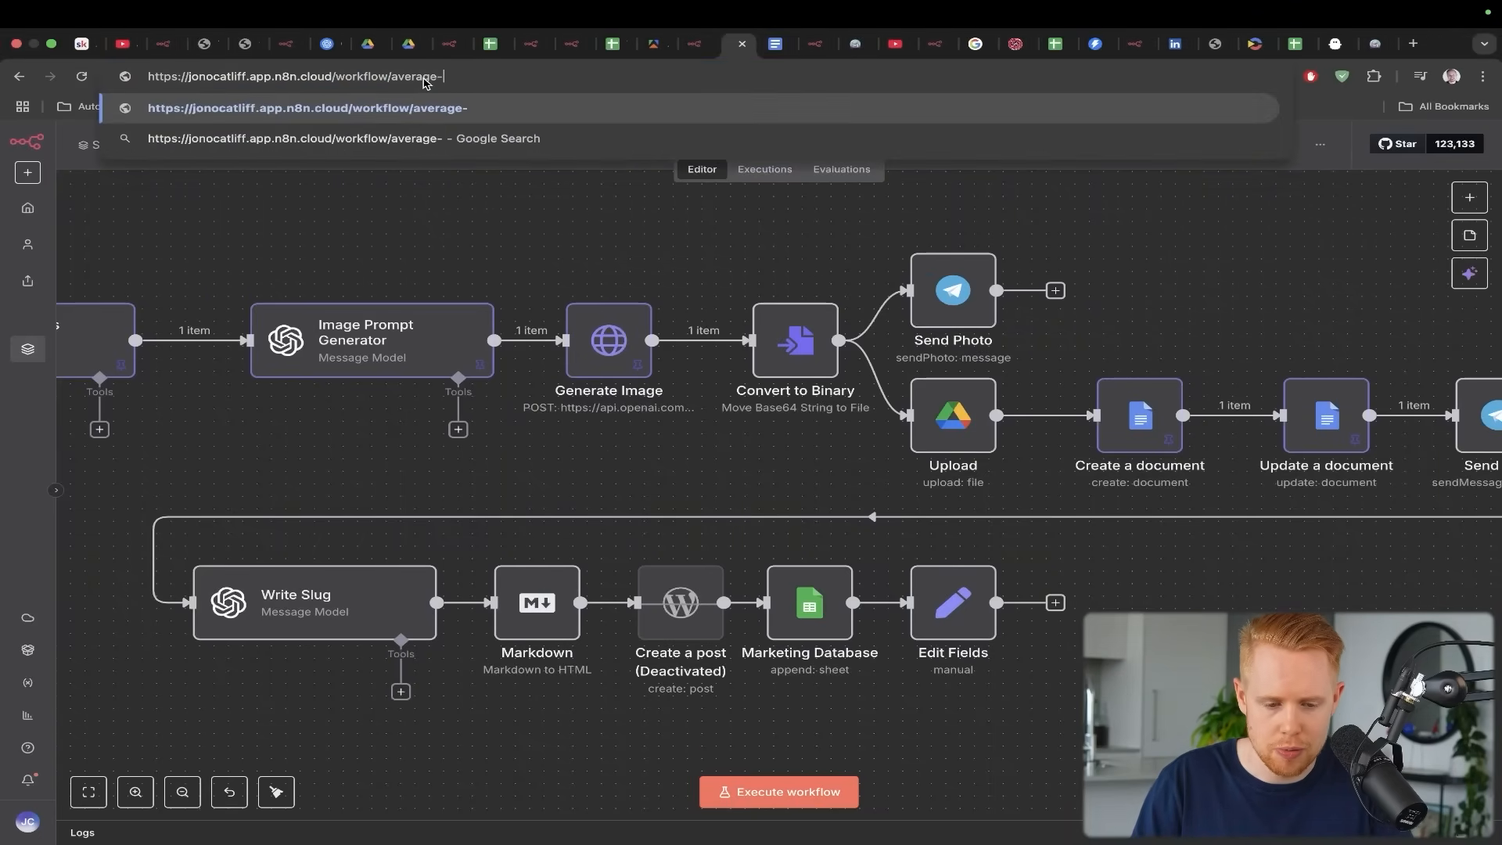
{"action": "type", "text": "cost-o"}
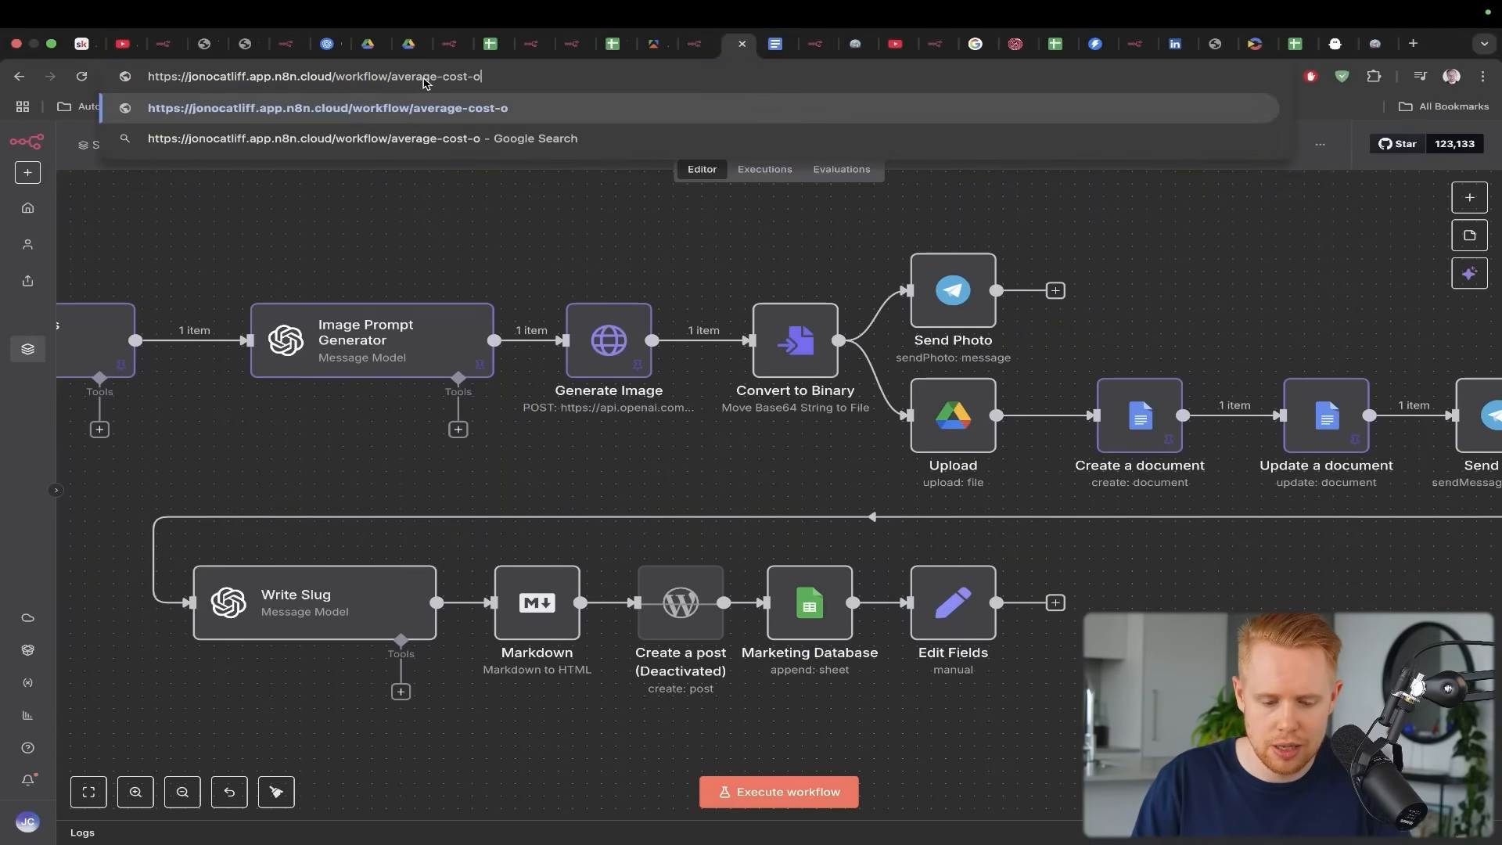
{"action": "type", "text": "f-plumbers"}
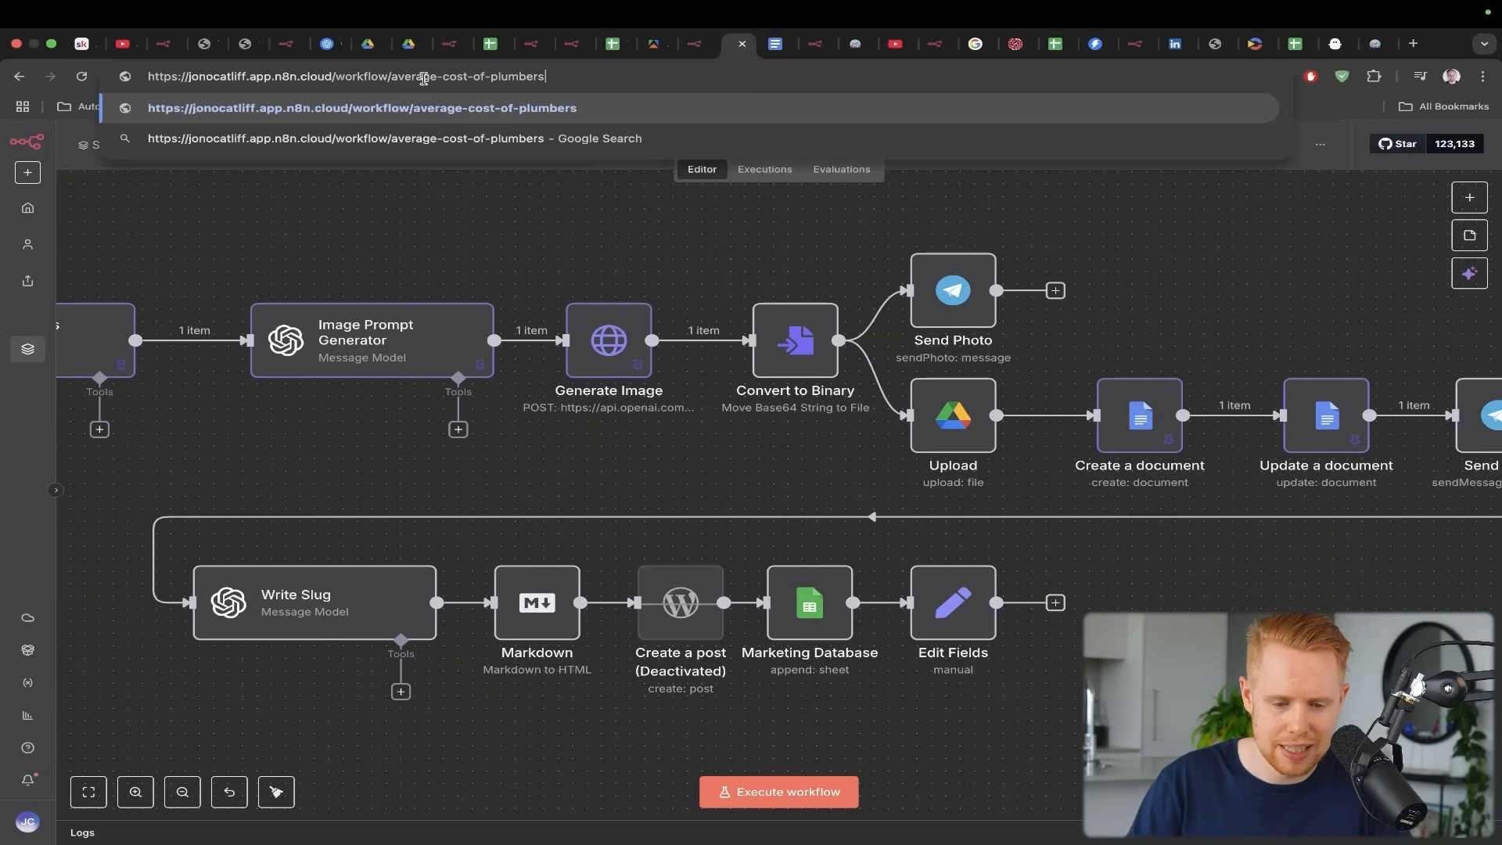
{"action": "key", "text": "Return"}
Point out the Write Slug, Markdown, Create a post and Marketing Database nodes in turn
{"action": "mouse_move", "coordinate": [462, 305]}
{"action": "left_mouse_down"}
{"action": "mouse_move", "coordinate": [363, 446]}
{"action": "mouse_move", "coordinate": [336, 585]}
{"action": "left_mouse_up"}
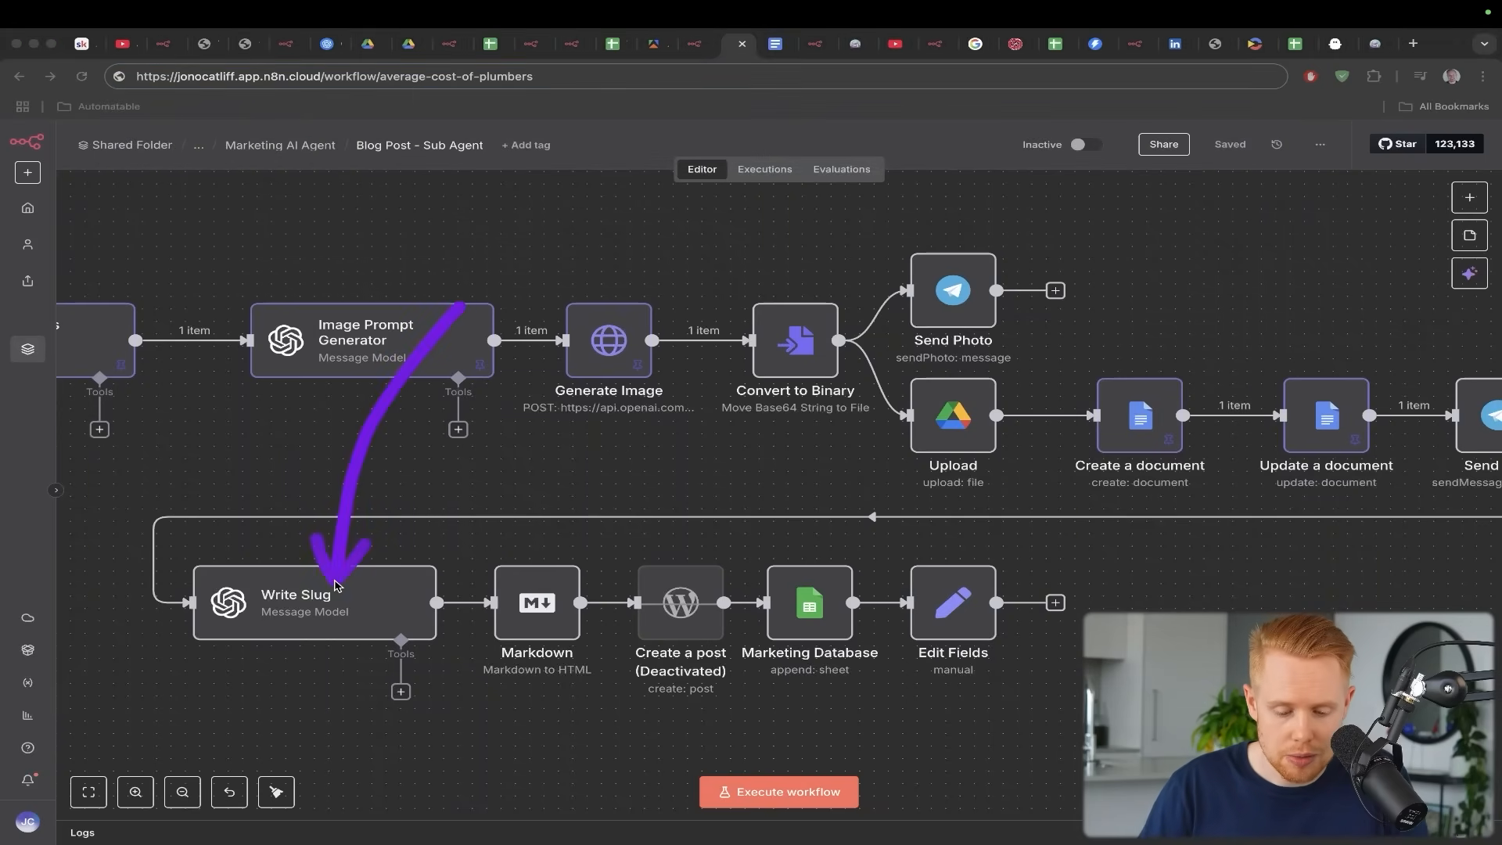
{"action": "left_click_drag", "start_coordinate": [630, 395], "coordinate": [520, 594]}
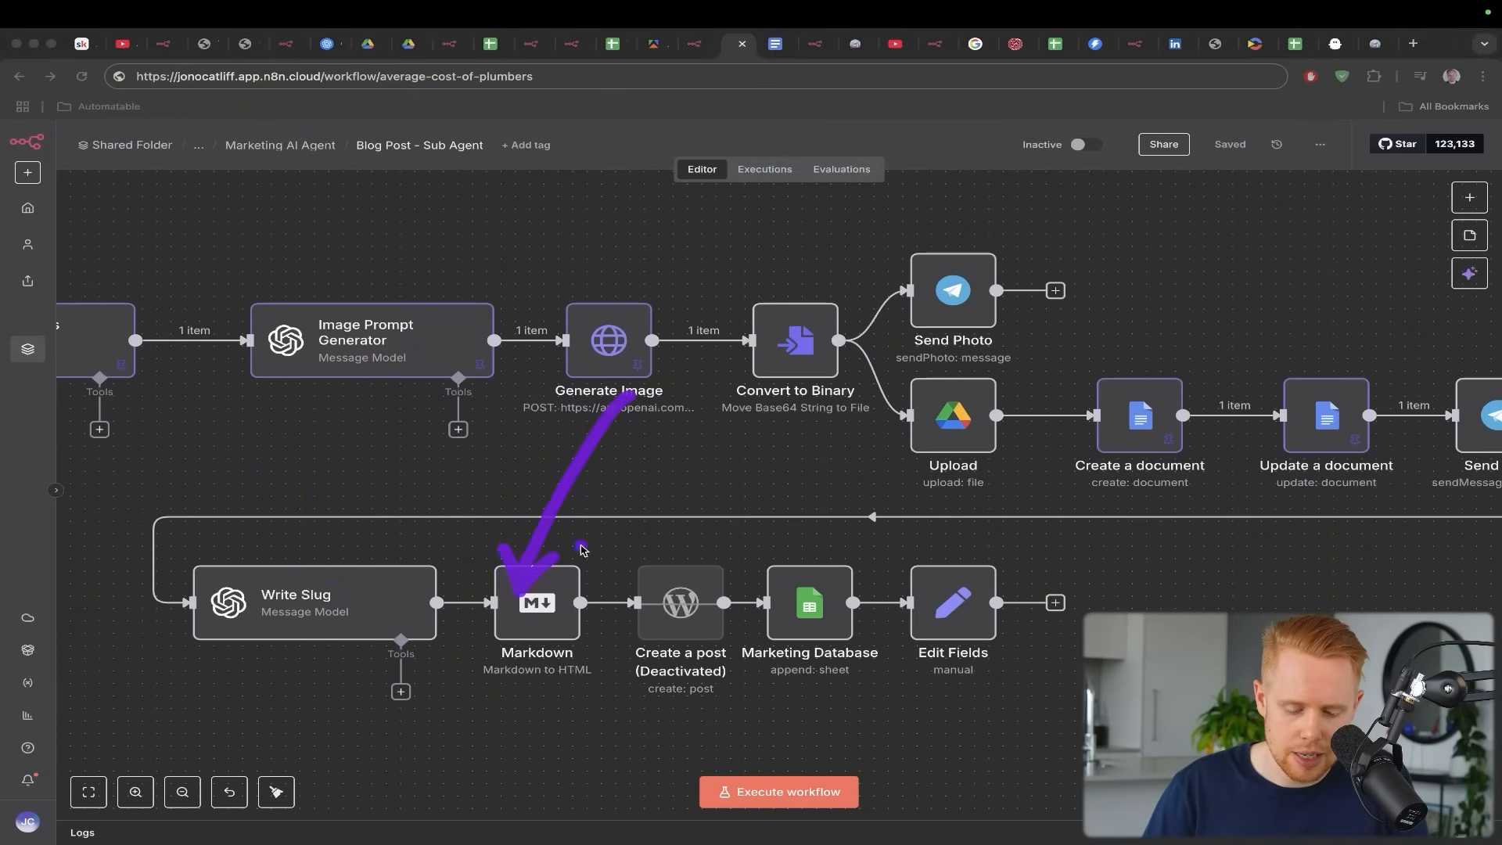
{"action": "mouse_move", "coordinate": [755, 387]}
{"action": "left_mouse_down"}
{"action": "mouse_move", "coordinate": [692, 491]}
{"action": "mouse_move", "coordinate": [659, 611]}
{"action": "left_mouse_up"}
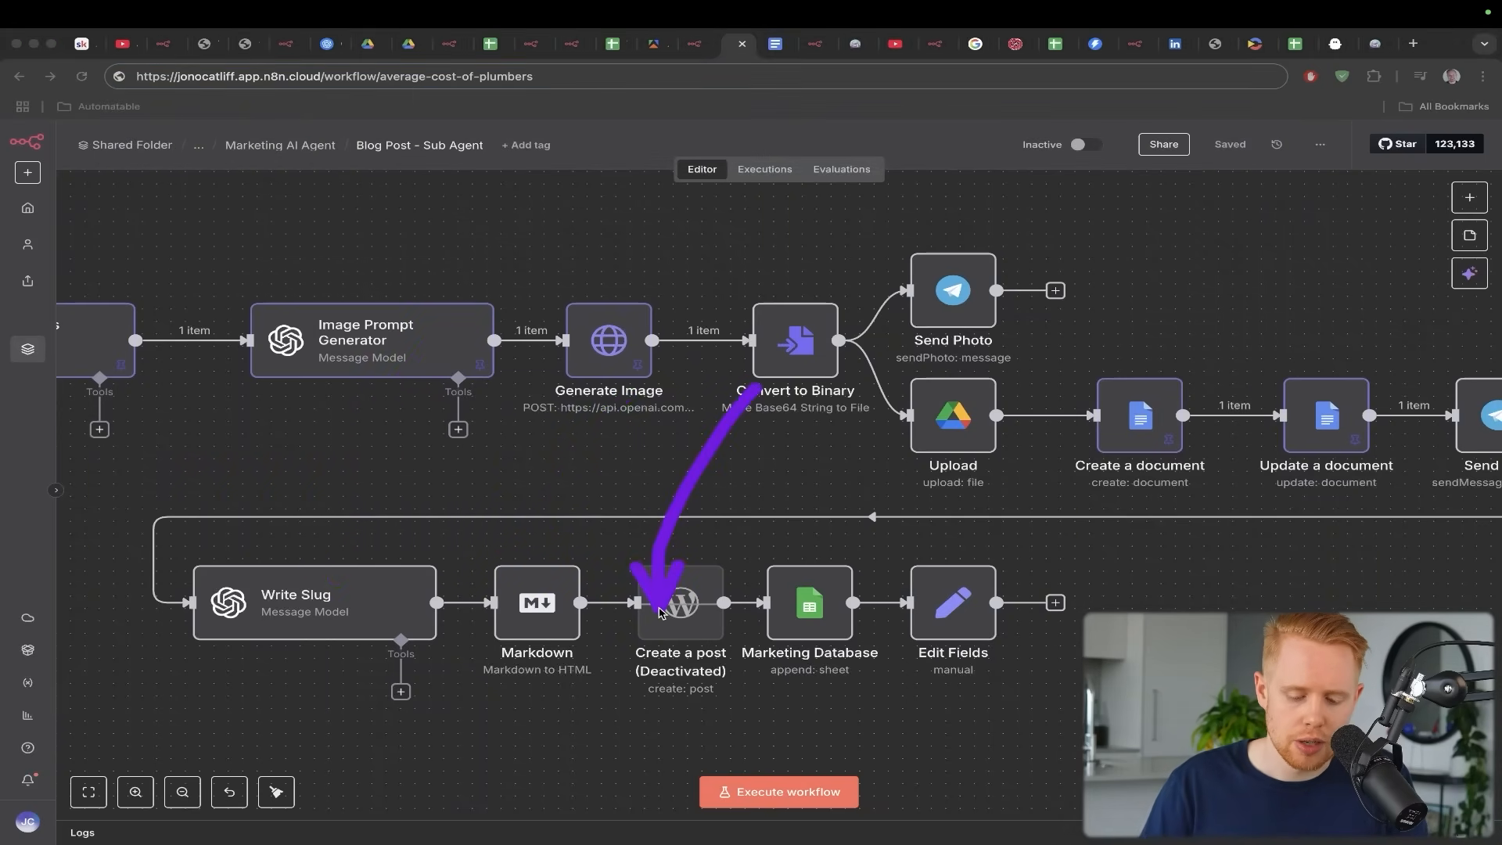
{"action": "key", "text": "ctrl+s"}
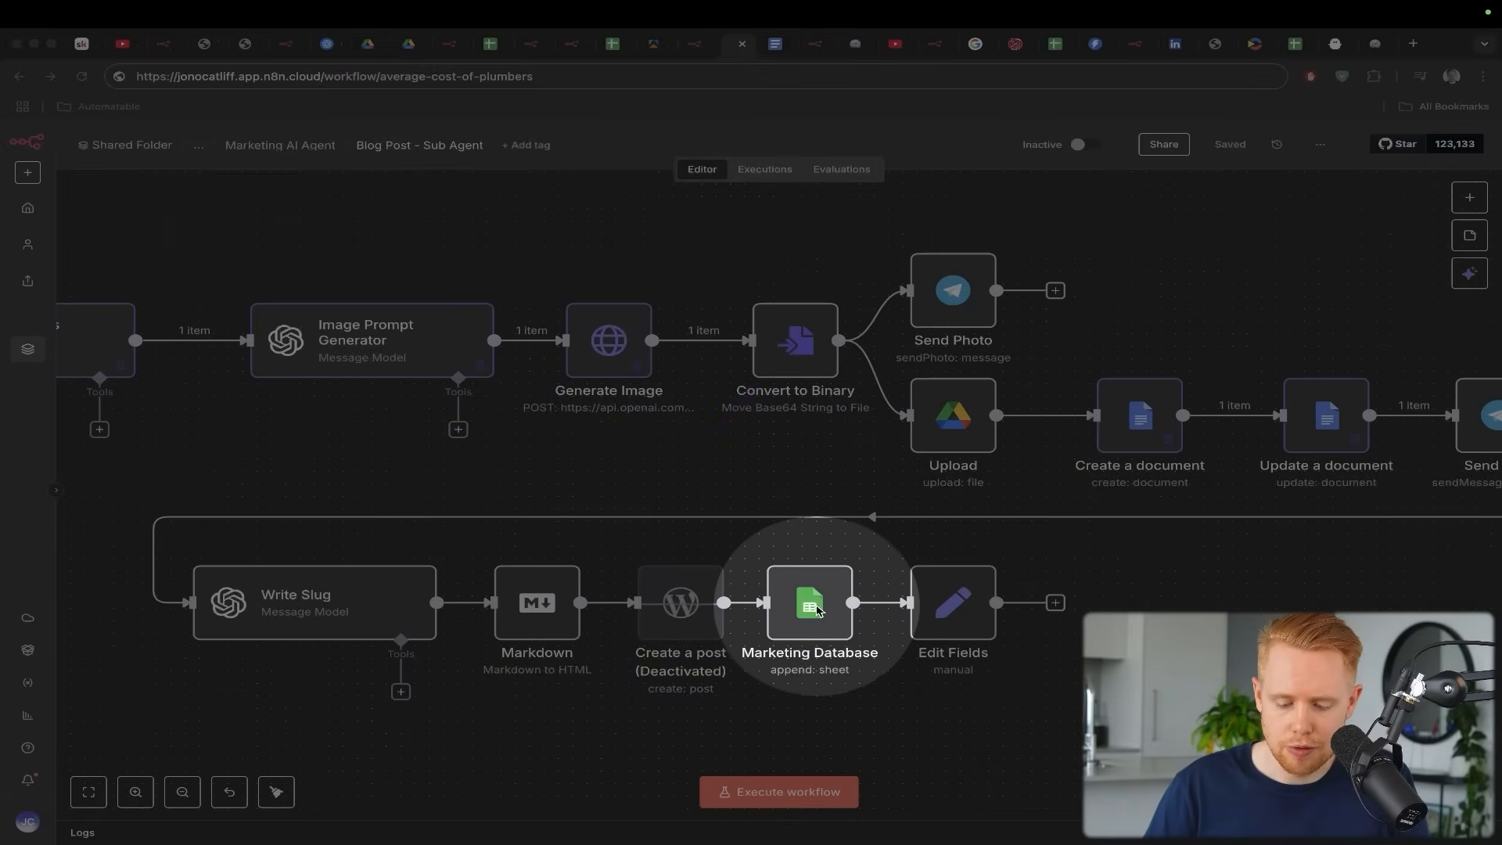
{"action": "key", "text": "Escape"}
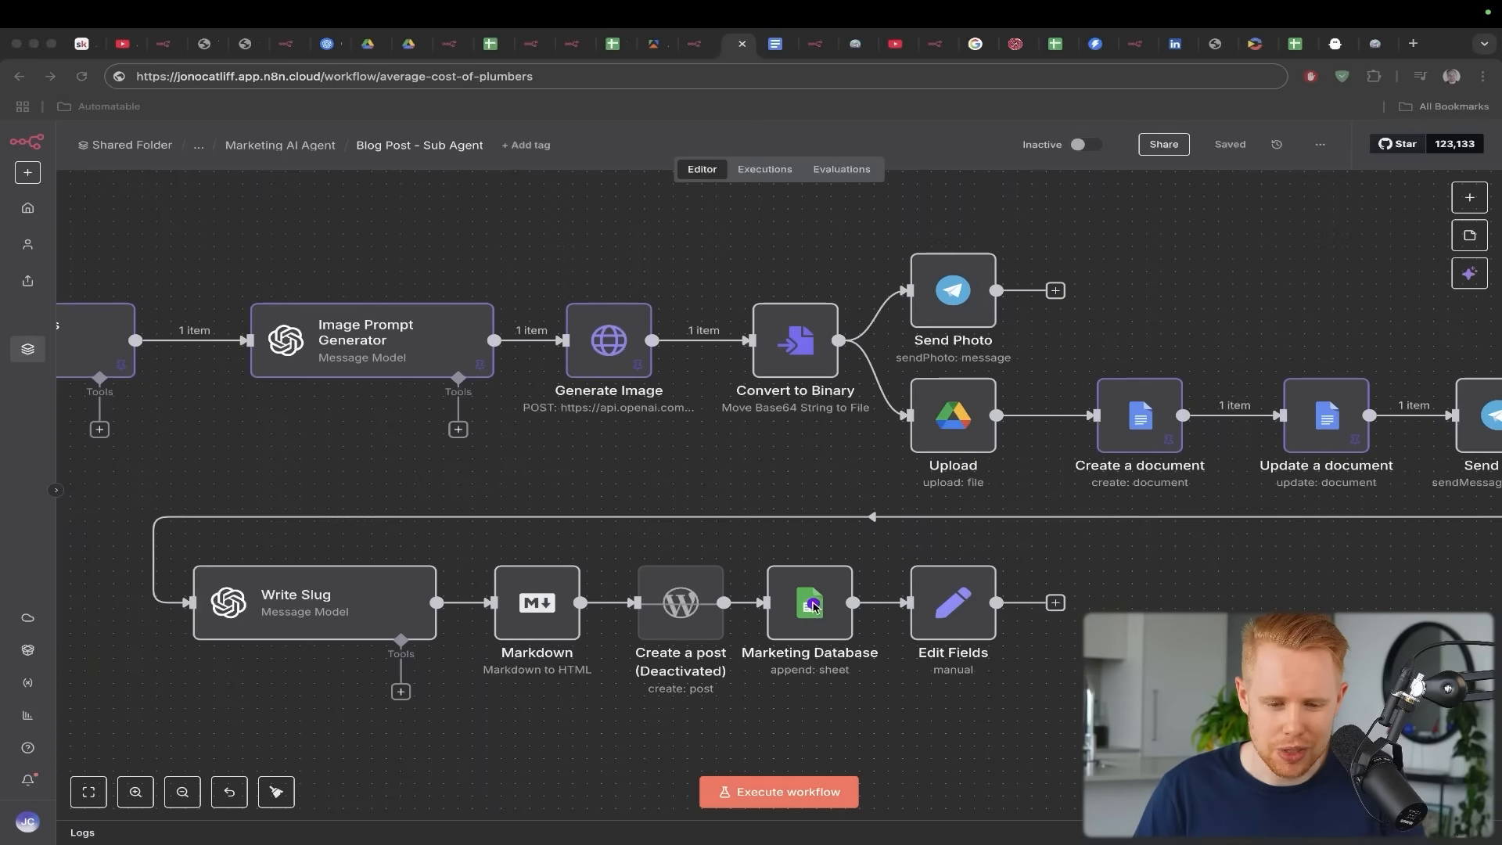
Bring up the Marketing Database [YT] spreadsheet beside the workflow, examine its blog post row, and point out entries in the Type column
{"action": "left_click_drag", "start_coordinate": [490, 43], "coordinate": [726, 61]}
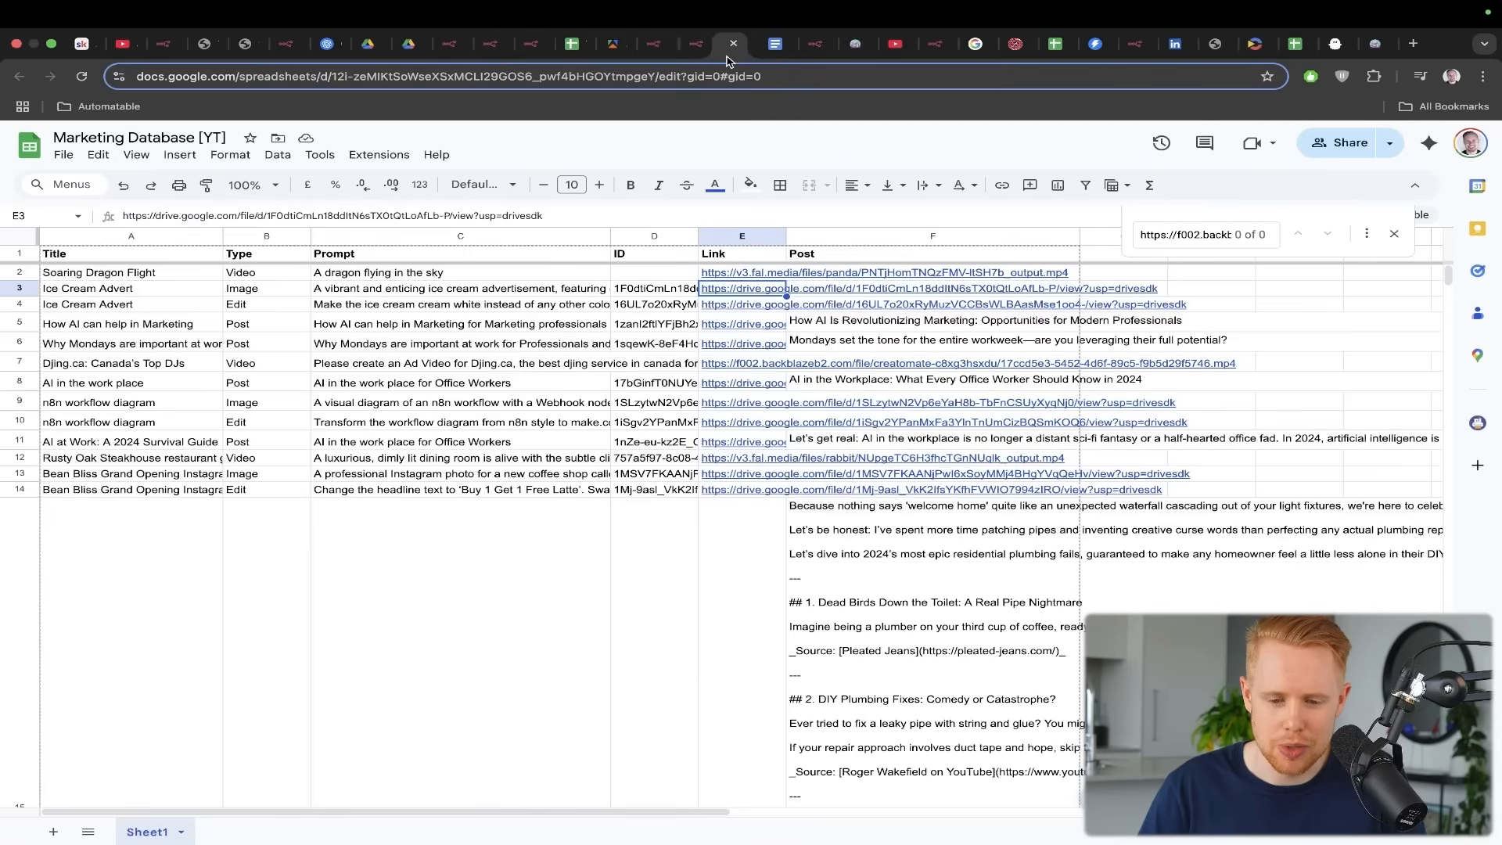
{"action": "scroll", "coordinate": [447, 359], "scroll_direction": "down", "scroll_amount": 6}
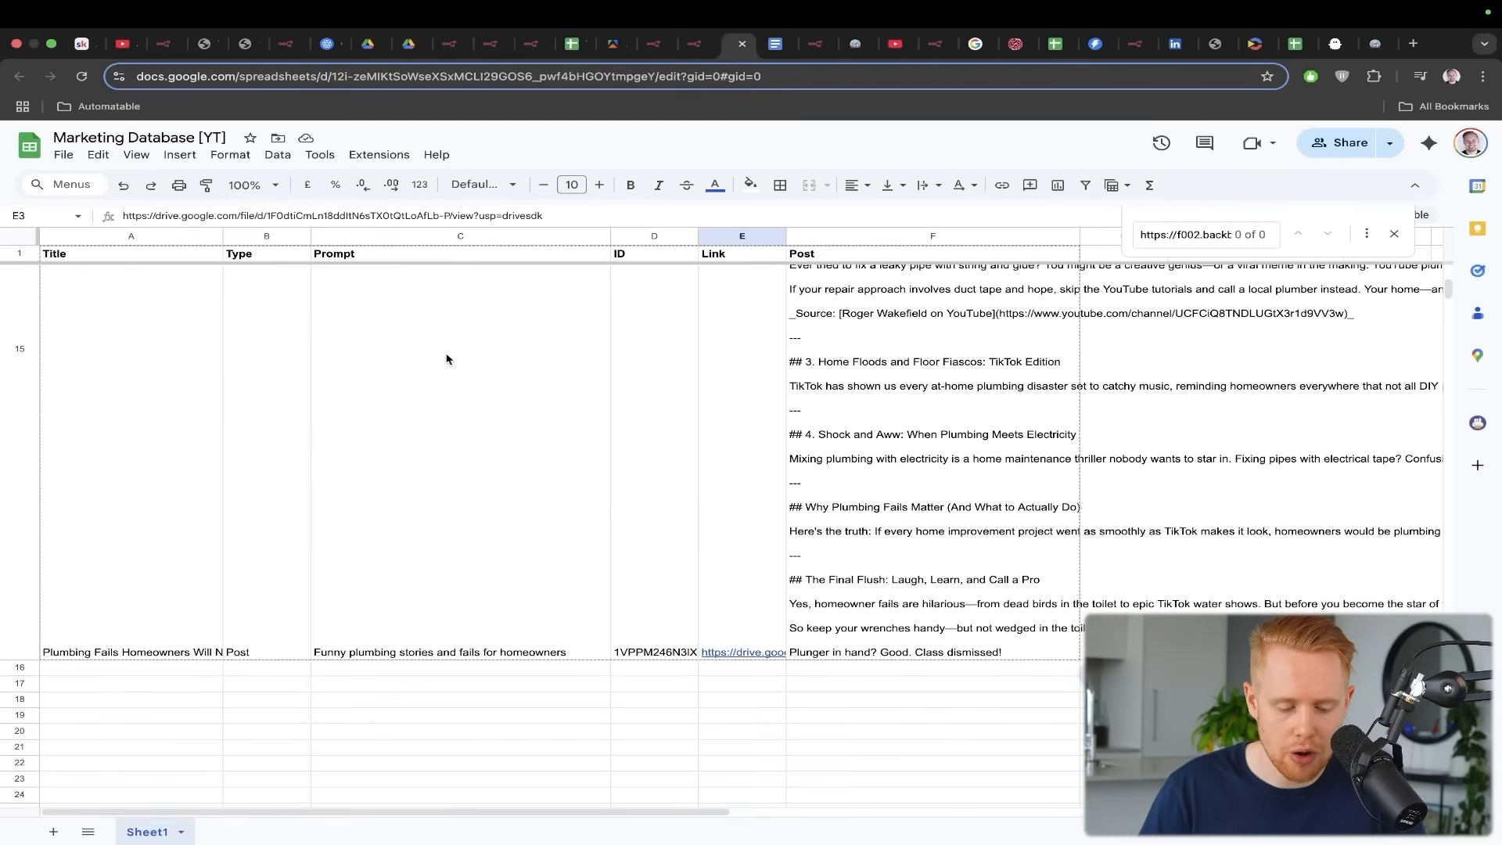
{"action": "left_click", "coordinate": [415, 304]}
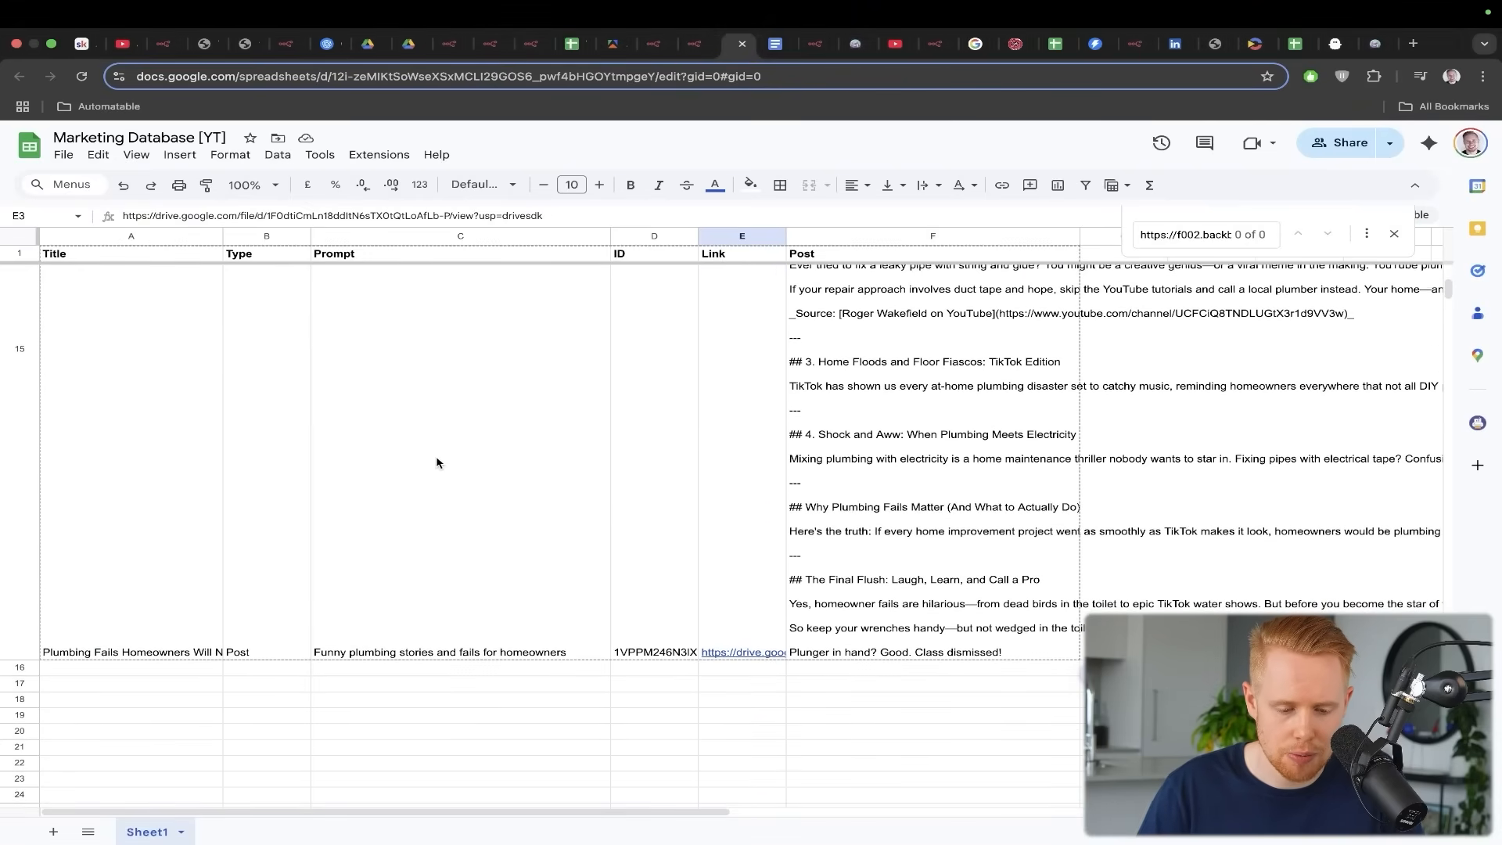
{"action": "scroll", "coordinate": [436, 463], "scroll_direction": "up", "scroll_amount": 5}
{"action": "left_click_drag", "start_coordinate": [404, 360], "coordinate": [262, 285]}
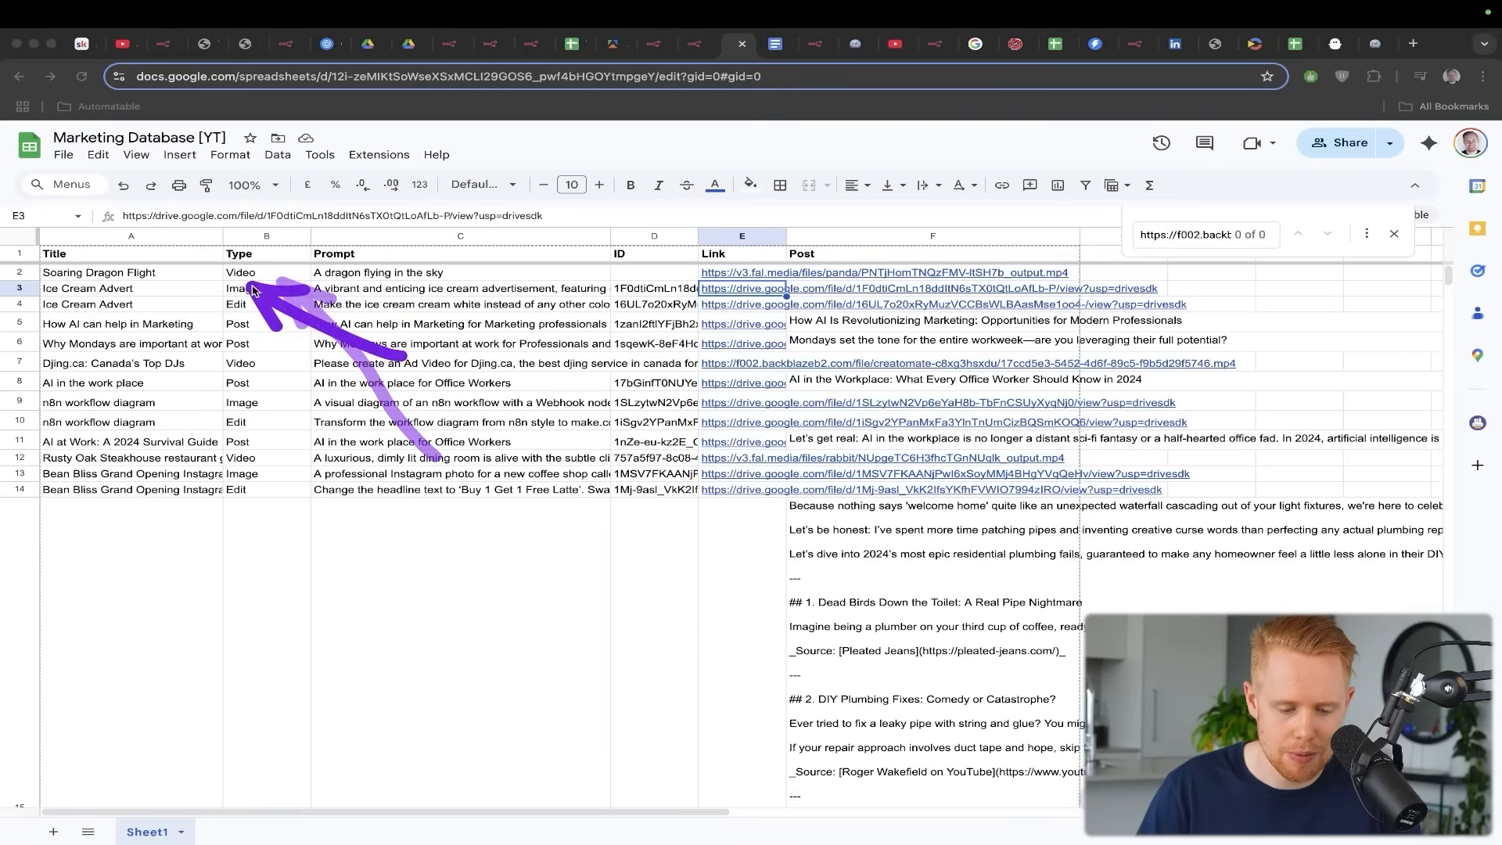
{"action": "left_click_drag", "start_coordinate": [205, 405], "coordinate": [236, 317]}
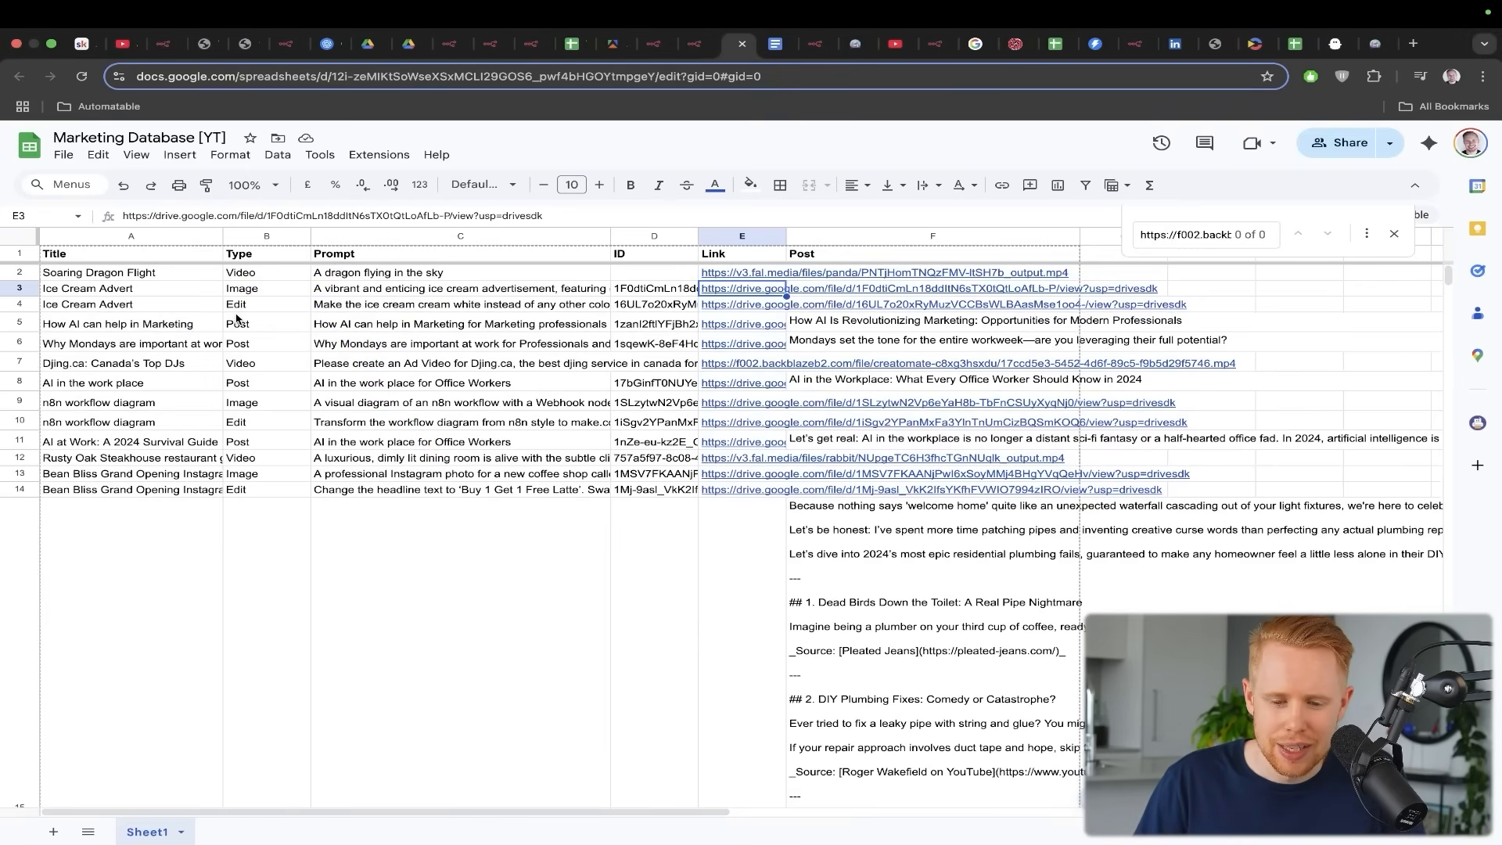
Bring up the main Marketing AI Agent workflow and trace from Marketing Team Agent to the Post to All Social Media tool
{"action": "key", "text": "ctrl+shift+Tab"}
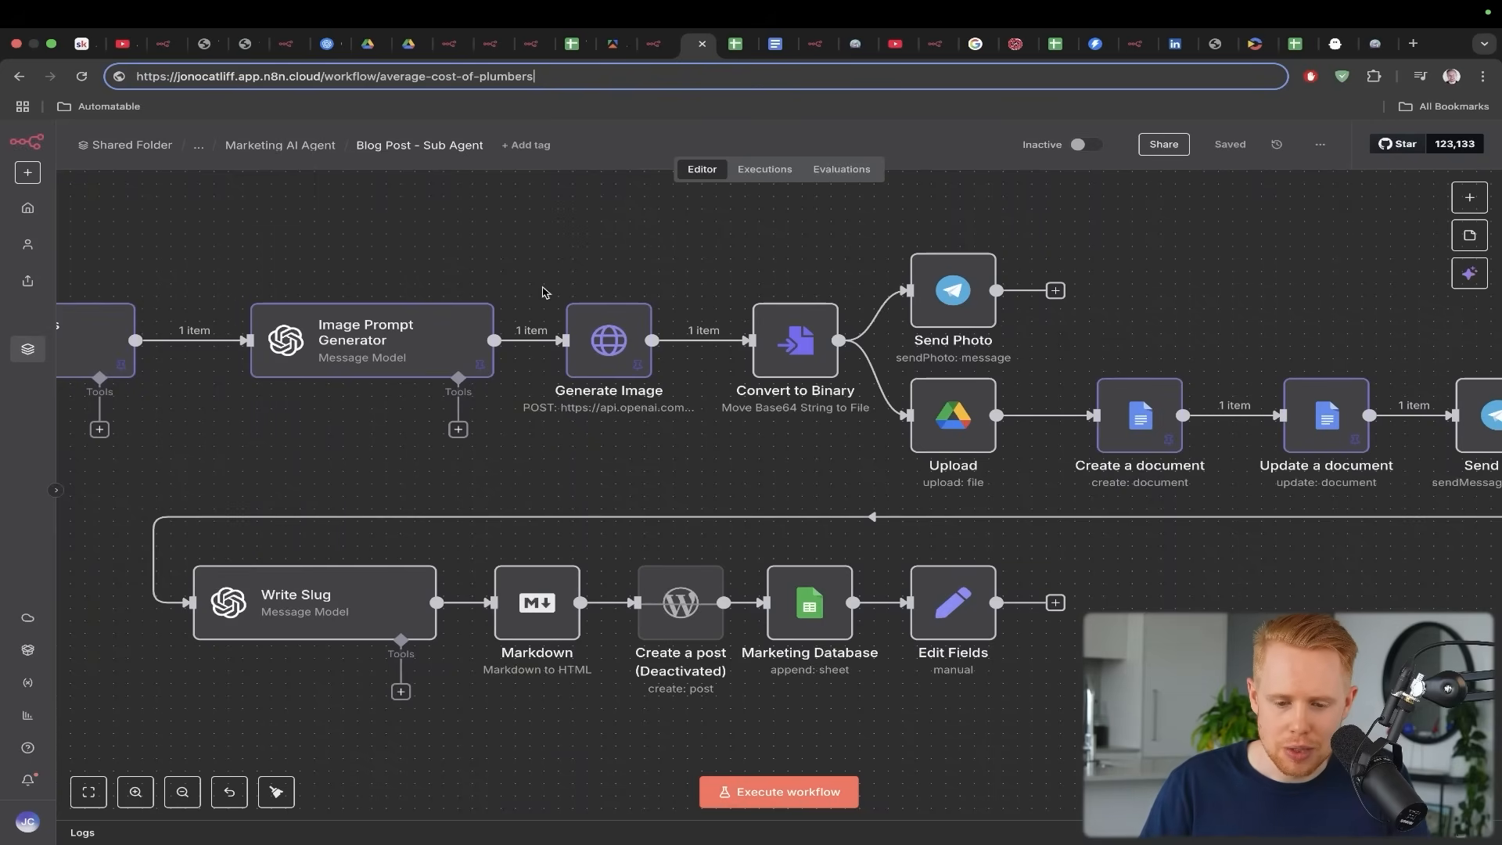
{"action": "scroll", "coordinate": [545, 292], "scroll_direction": "down", "scroll_amount": 3}
{"action": "left_click_drag", "start_coordinate": [655, 45], "coordinate": [773, 49]}
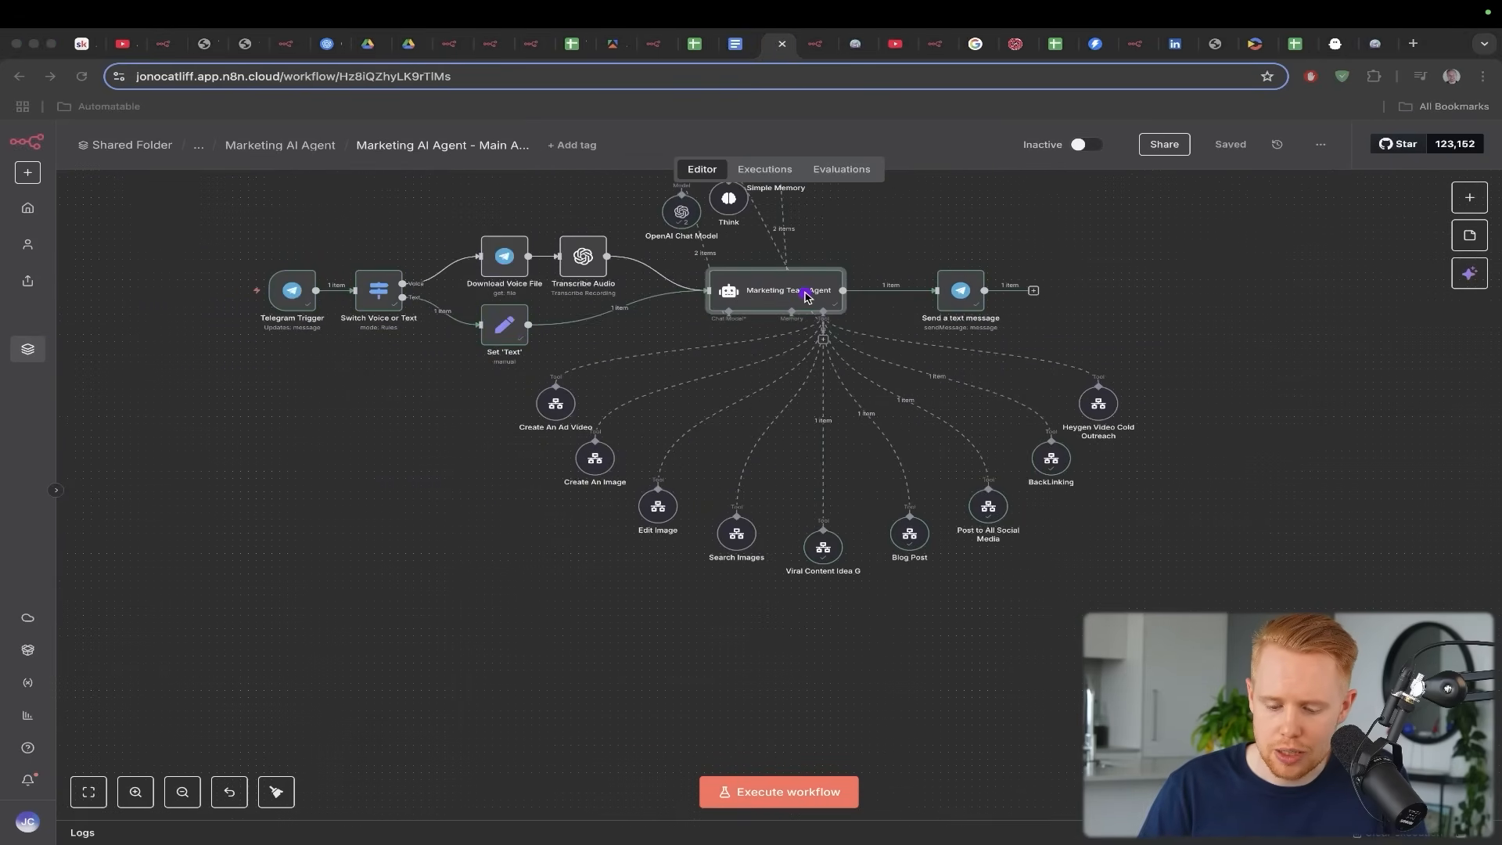
{"action": "left_click_drag", "start_coordinate": [805, 296], "coordinate": [970, 470]}
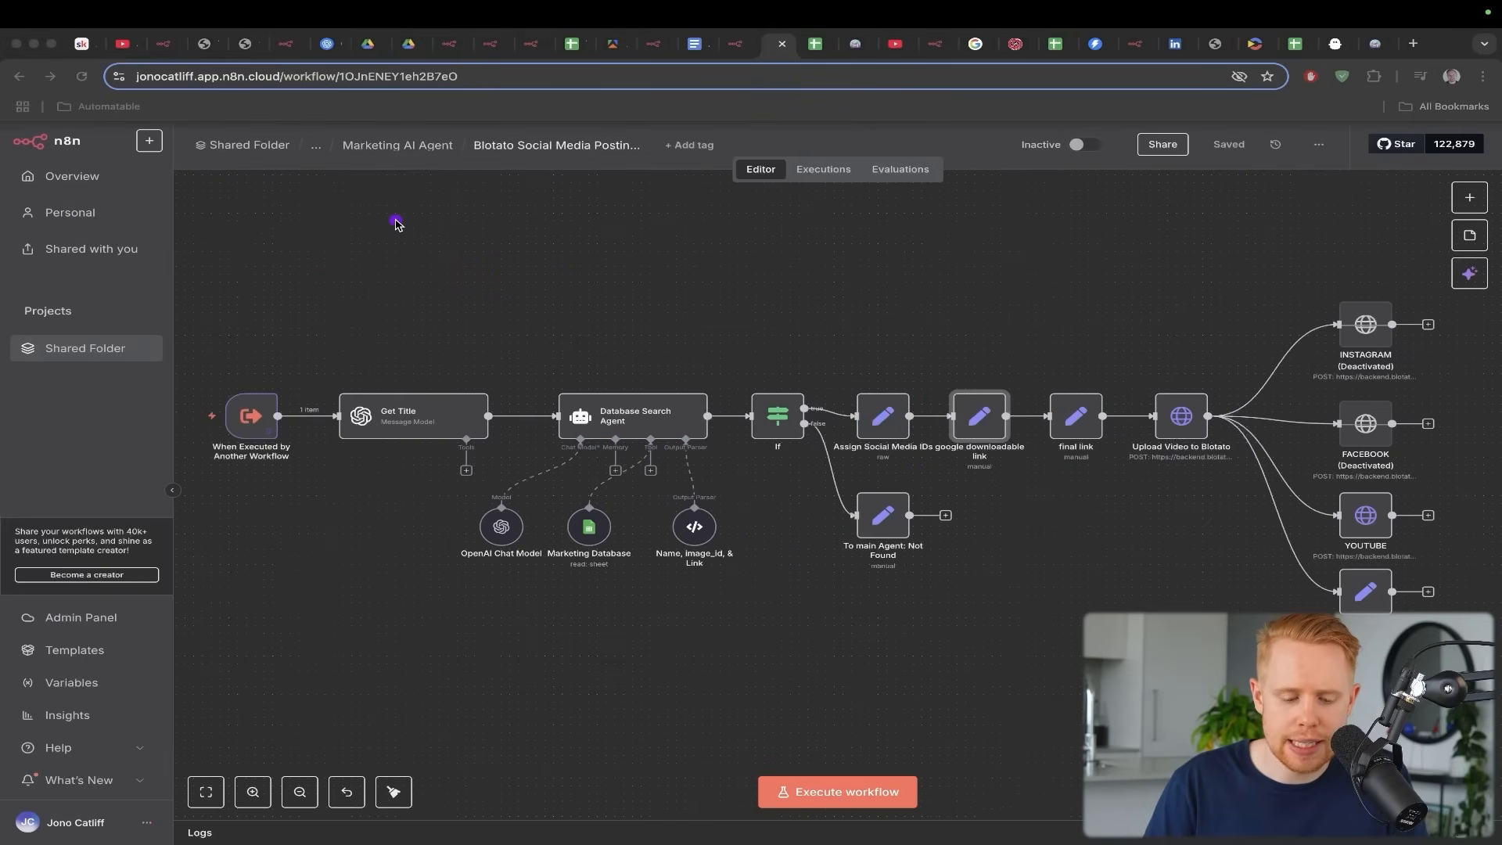
Point out the trigger and Marketing Database nodes of the Blotato workflow, and check the content types in the Marketing Database spreadsheet
{"action": "left_click_drag", "start_coordinate": [399, 220], "coordinate": [254, 413]}
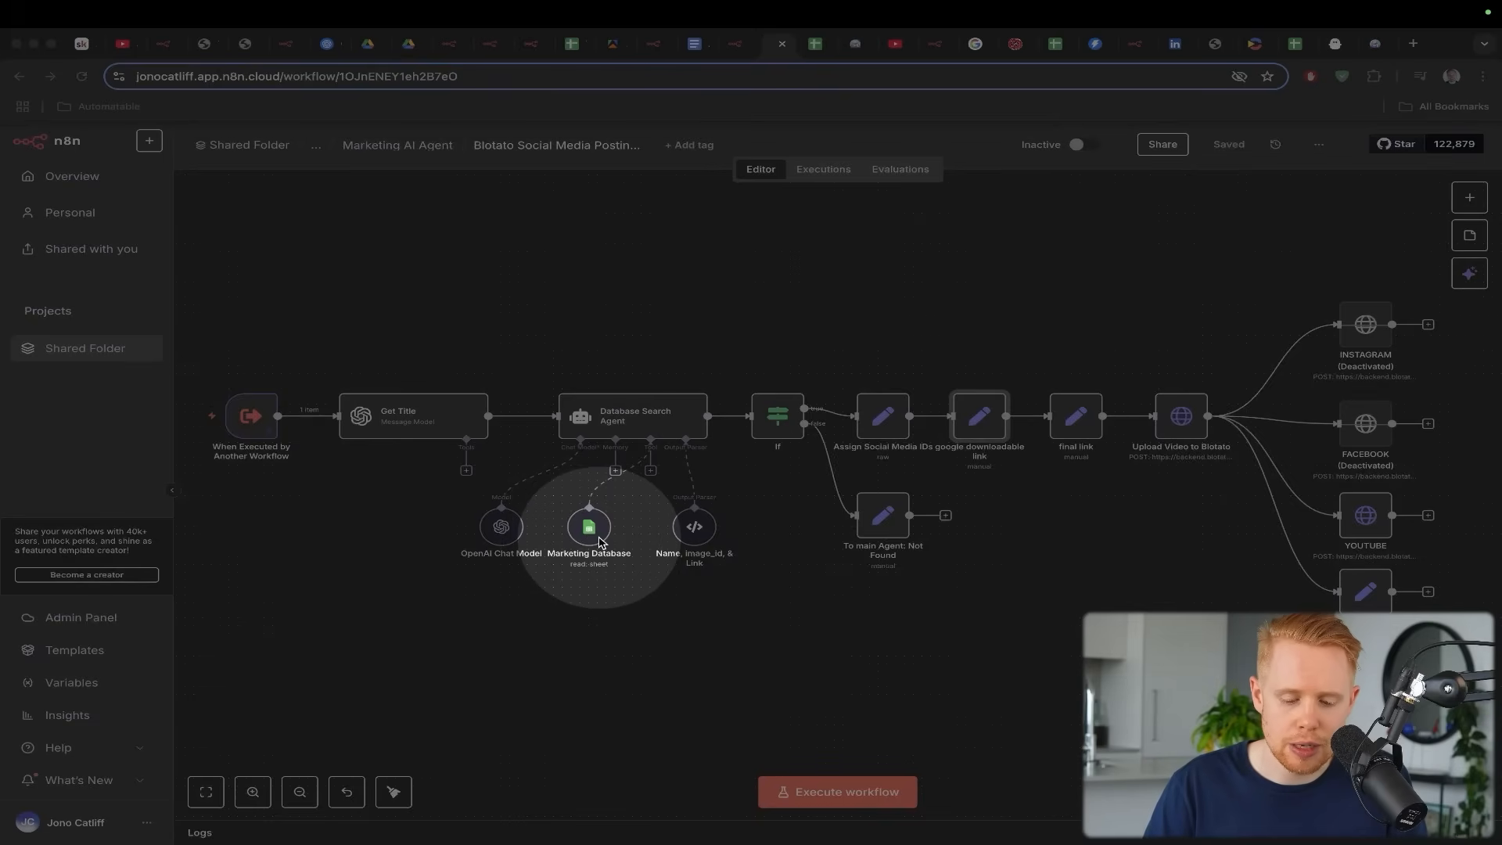
{"action": "key", "text": "ctrl+Tab"}
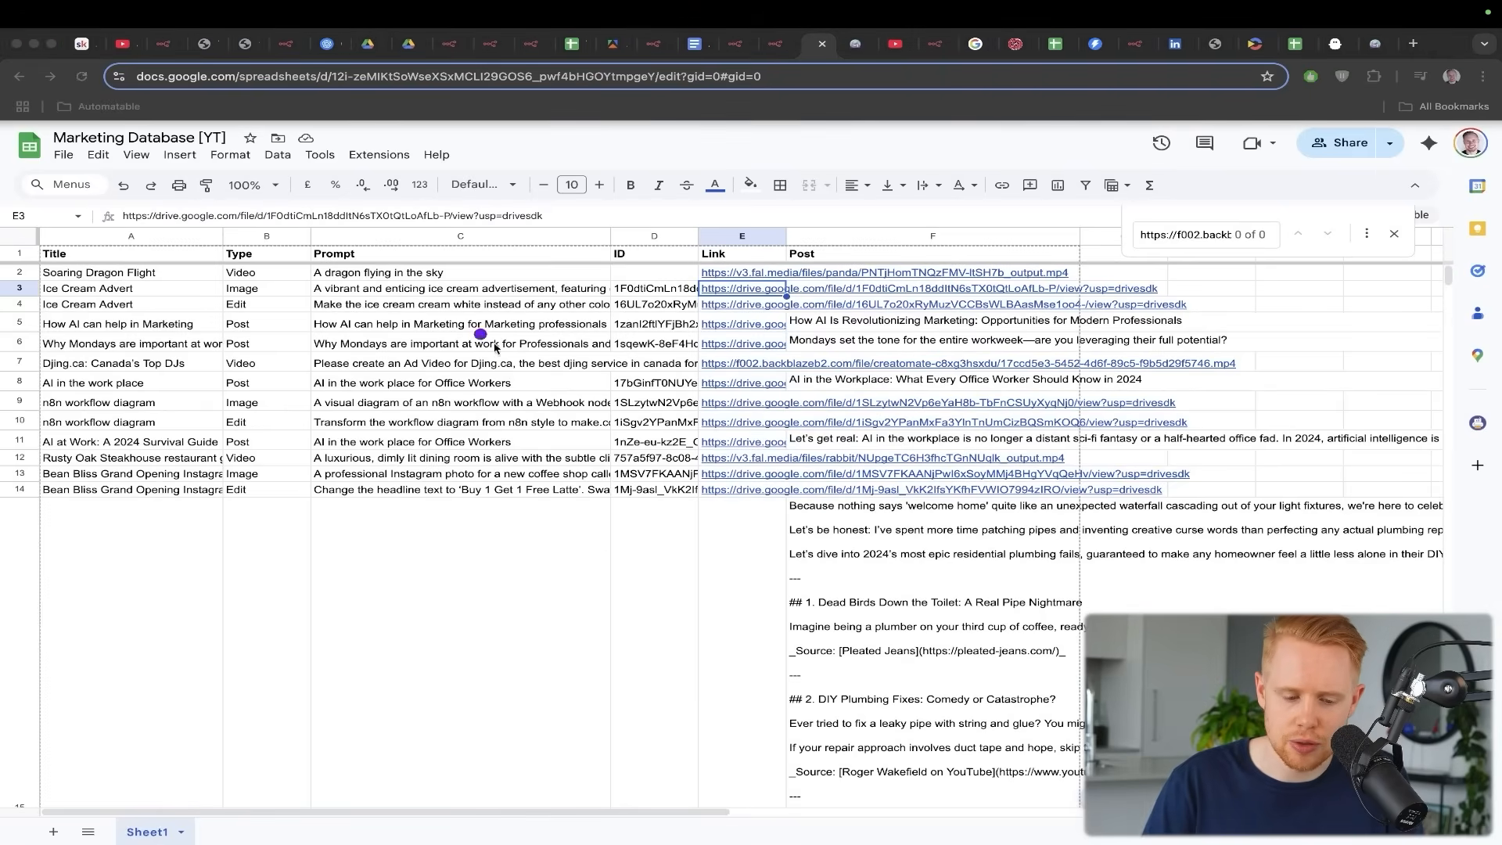
{"action": "mouse_move", "coordinate": [433, 338]}
{"action": "left_mouse_down"}
{"action": "mouse_move", "coordinate": [259, 298]}
{"action": "mouse_move", "coordinate": [297, 289]}
{"action": "mouse_move", "coordinate": [266, 309]}
{"action": "mouse_move", "coordinate": [283, 310]}
{"action": "left_mouse_up"}
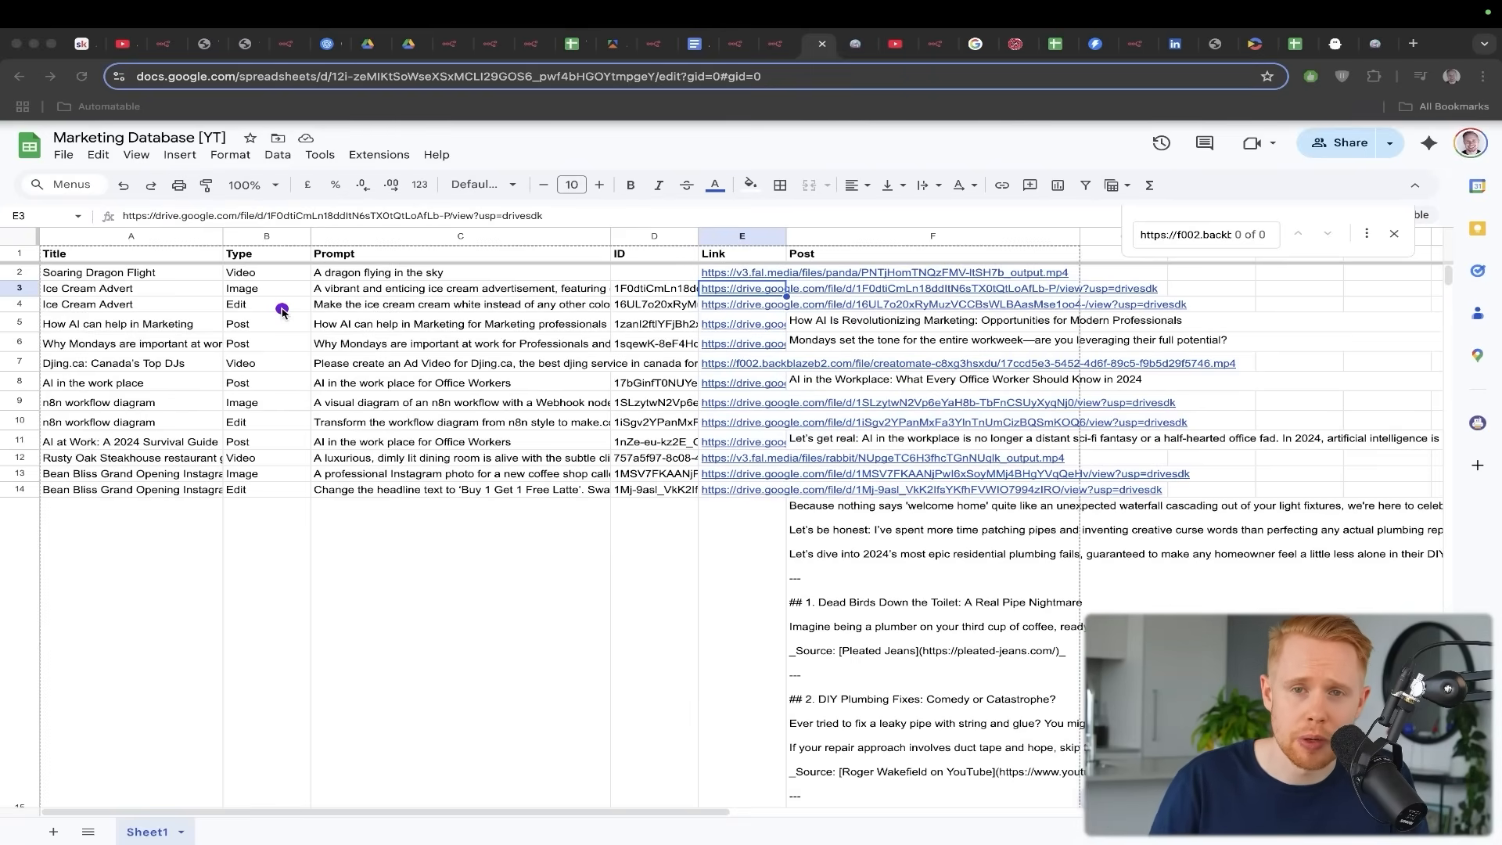
Return to the main agent workflow and point out the Create An Ad Video, Create An Image and Edit Image tools
{"action": "key", "text": "ctrl+shift+Tab"}
{"action": "key", "text": "ctrl+shift+Tab"}
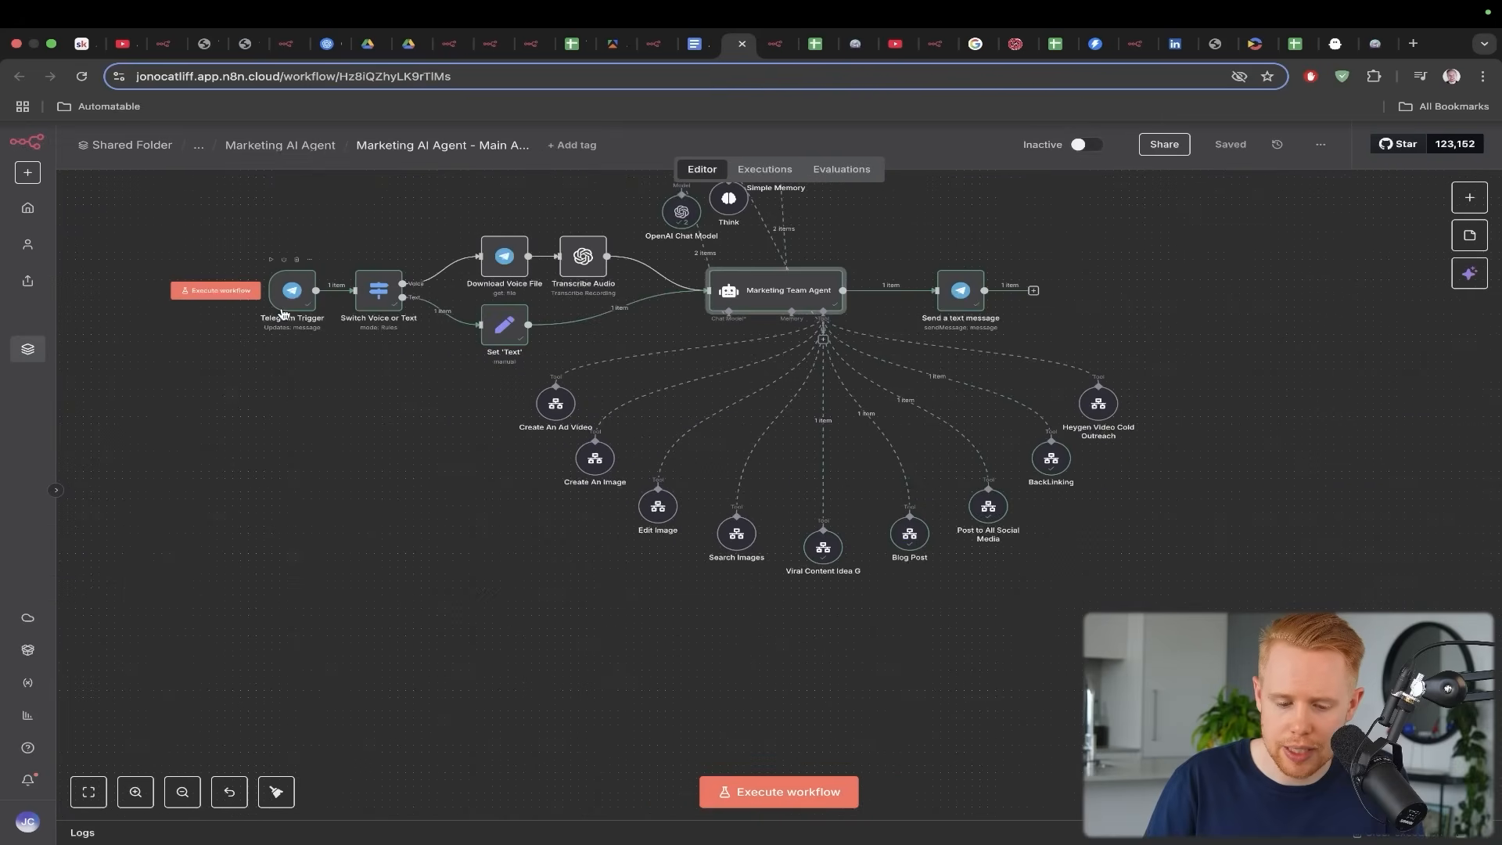
{"action": "mouse_move", "coordinate": [817, 294]}
{"action": "left_mouse_down"}
{"action": "mouse_move", "coordinate": [576, 313]}
{"action": "mouse_move", "coordinate": [553, 390]}
{"action": "mouse_move", "coordinate": [571, 383]}
{"action": "left_mouse_up"}
{"action": "mouse_move", "coordinate": [794, 309]}
{"action": "left_mouse_down"}
{"action": "mouse_move", "coordinate": [626, 411]}
{"action": "mouse_move", "coordinate": [606, 444]}
{"action": "left_mouse_up"}
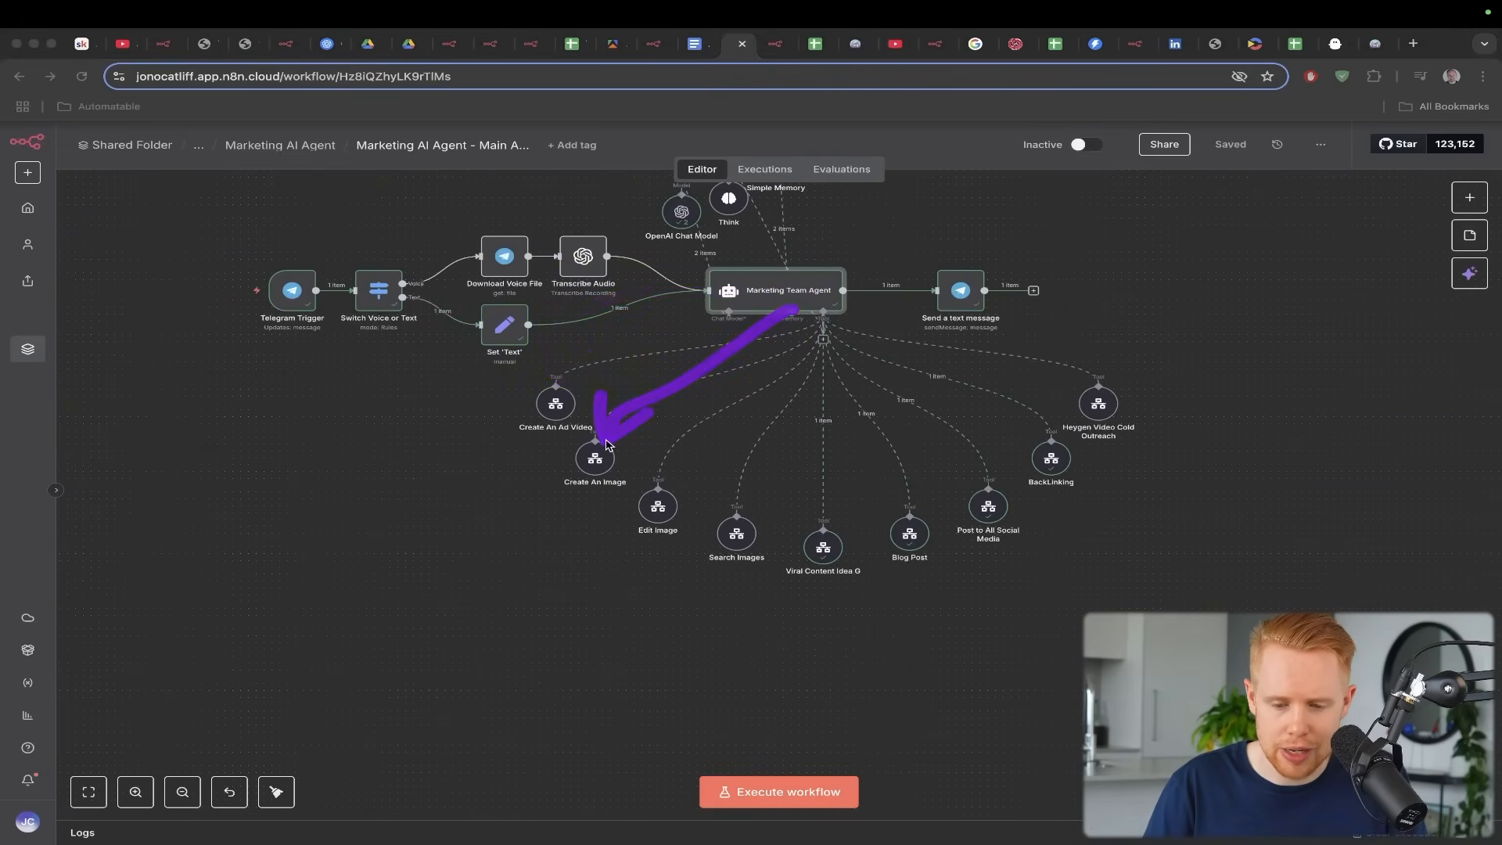
{"action": "left_click_drag", "start_coordinate": [758, 379], "coordinate": [673, 478]}
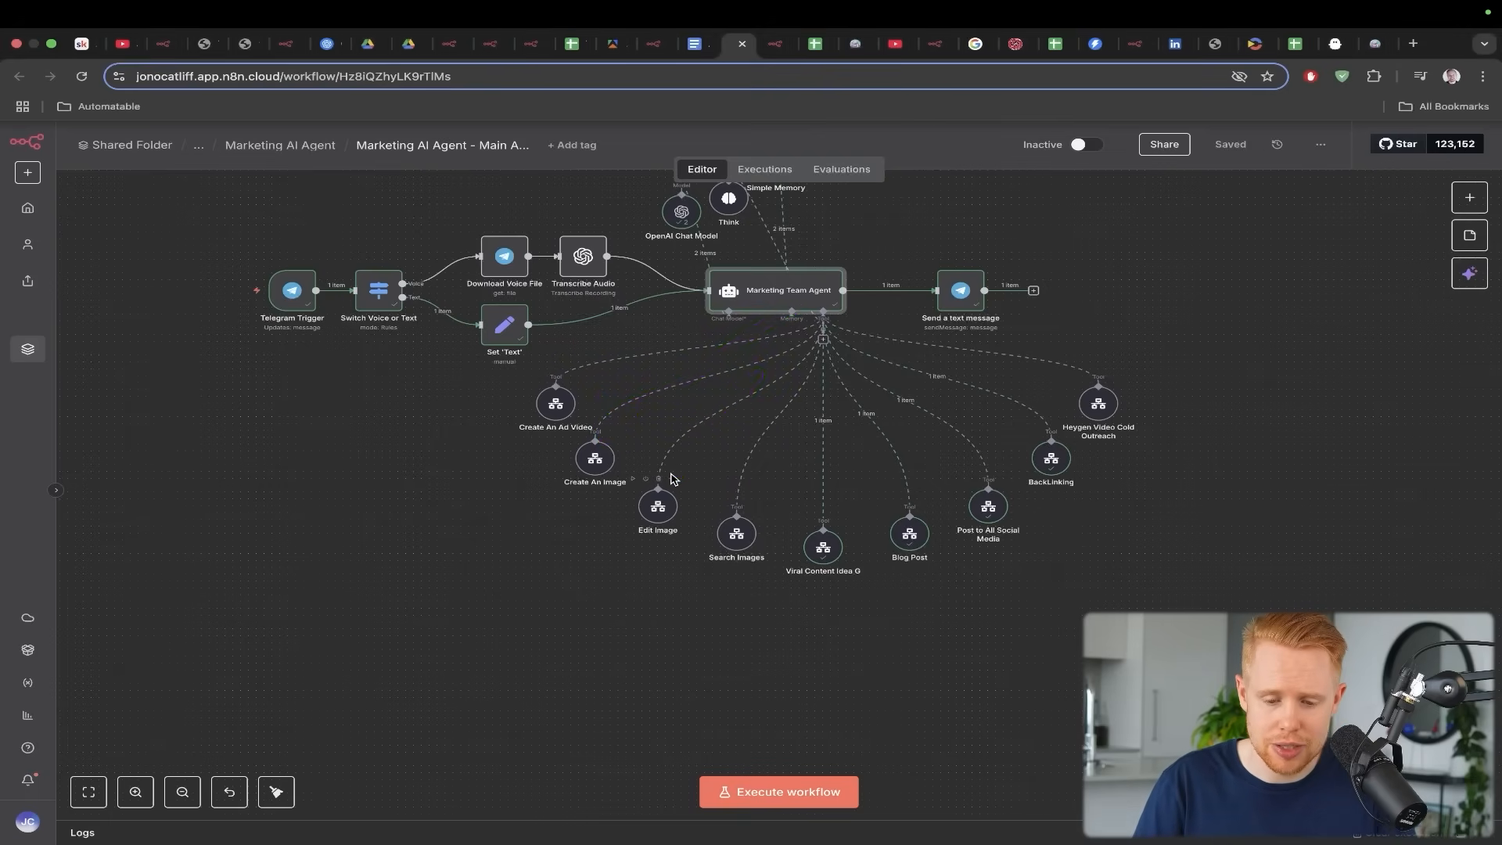
Trace the Blotato workflow from Database Search Agent through both If branches and the link nodes to Upload Video to Blotato and the social platforms
{"action": "key", "text": "ctrl+Tab"}
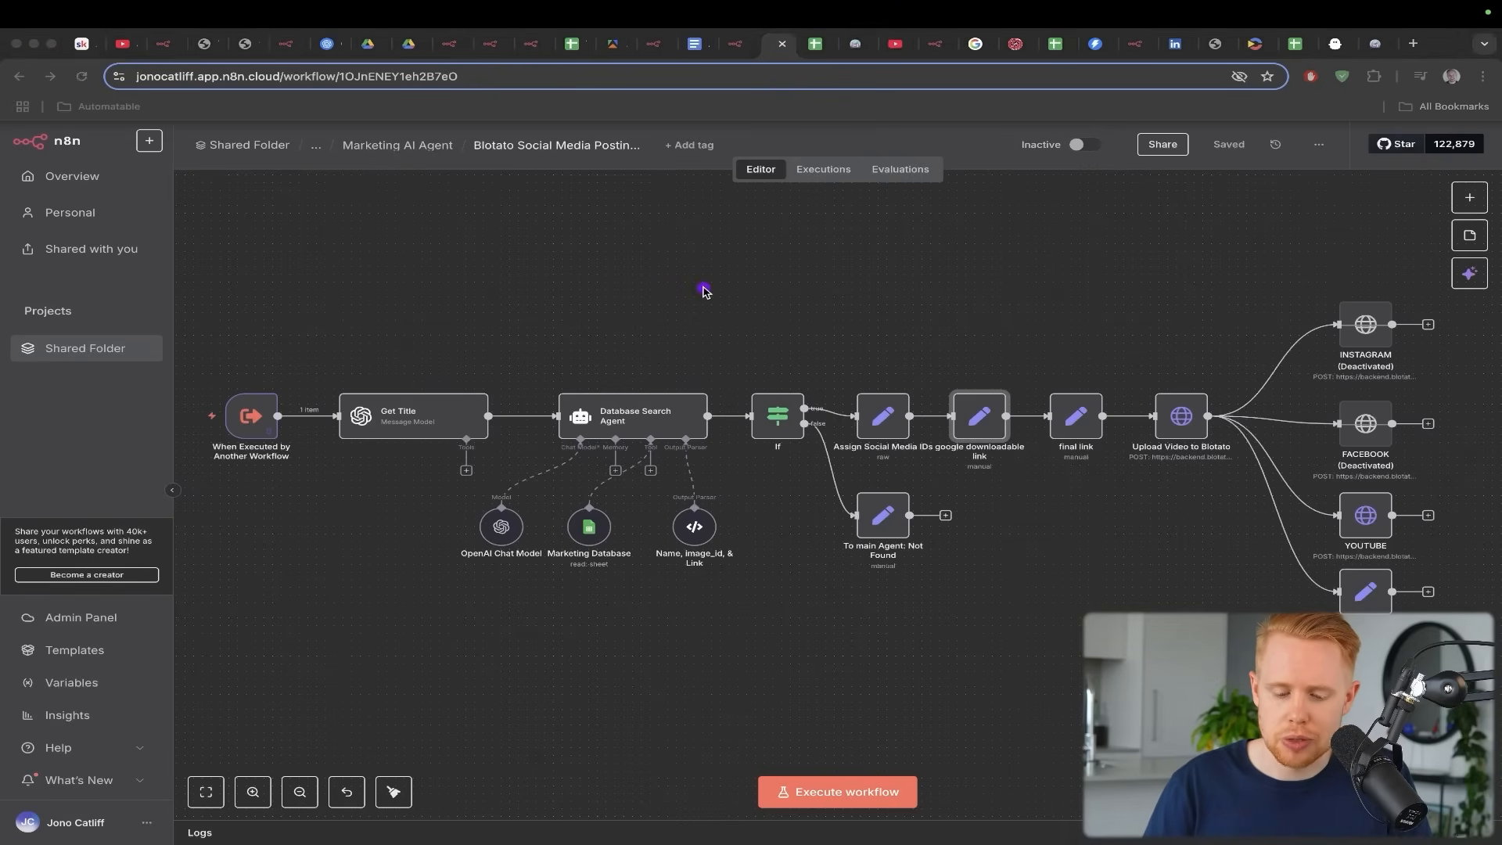
{"action": "left_click_drag", "start_coordinate": [707, 286], "coordinate": [623, 413]}
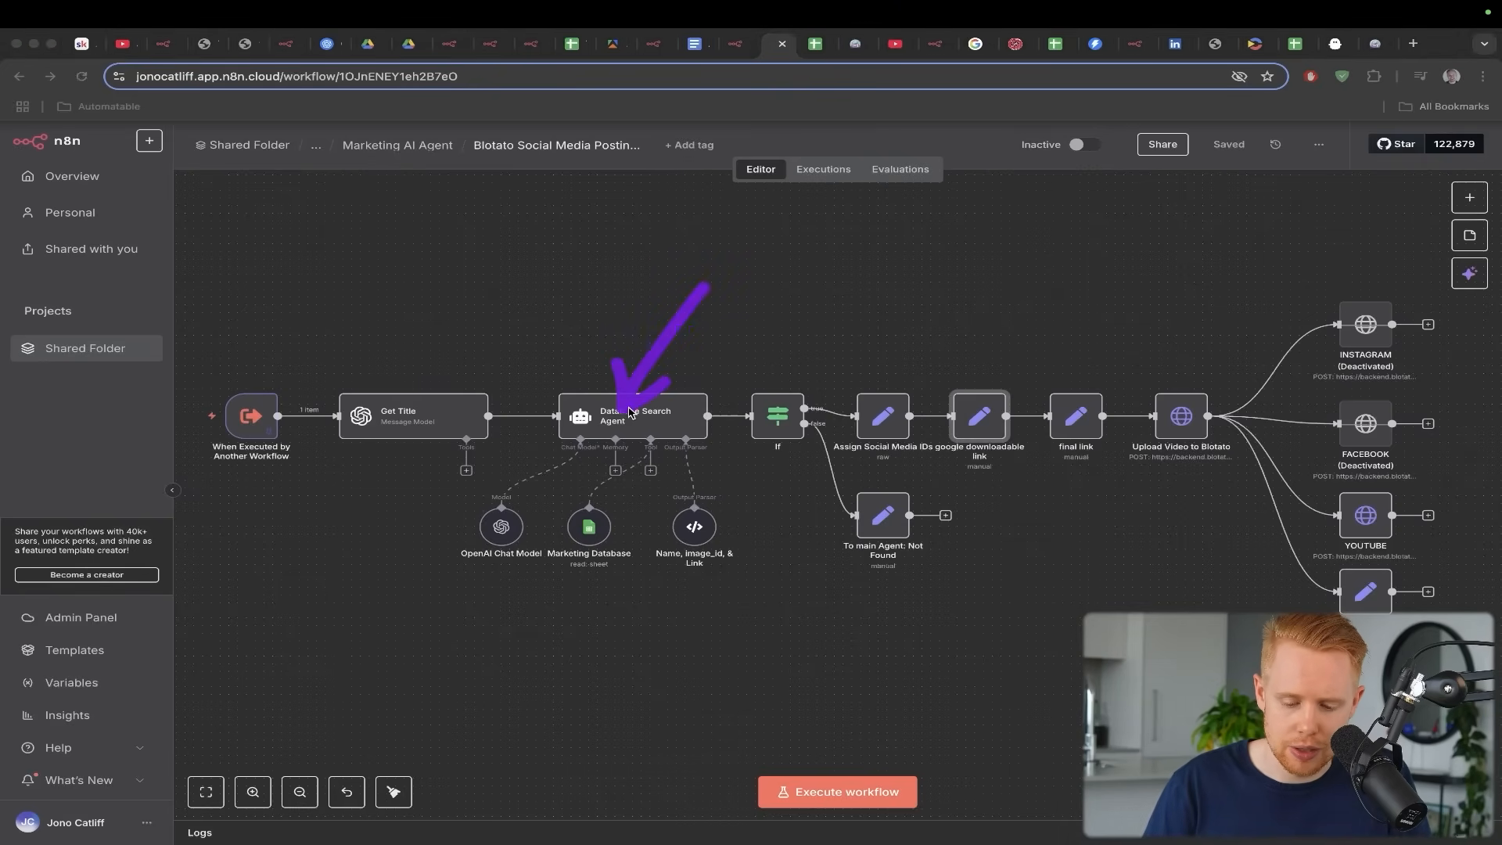
{"action": "mouse_move", "coordinate": [864, 270]}
{"action": "left_mouse_down"}
{"action": "mouse_move", "coordinate": [777, 409]}
{"action": "mouse_move", "coordinate": [829, 509]}
{"action": "mouse_move", "coordinate": [880, 522]}
{"action": "left_mouse_up"}
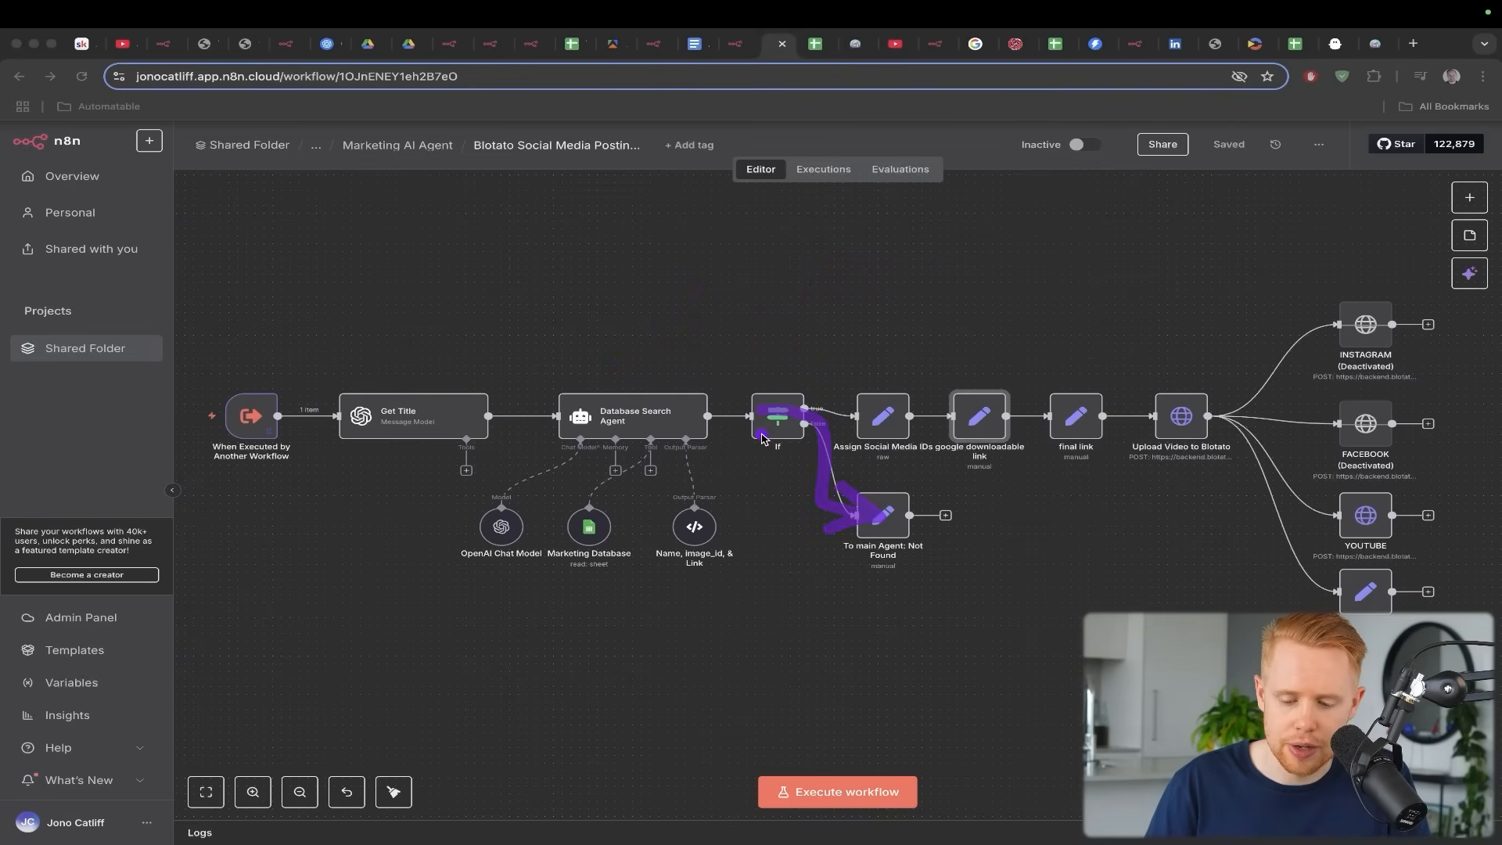
{"action": "left_click_drag", "start_coordinate": [757, 427], "coordinate": [1152, 425]}
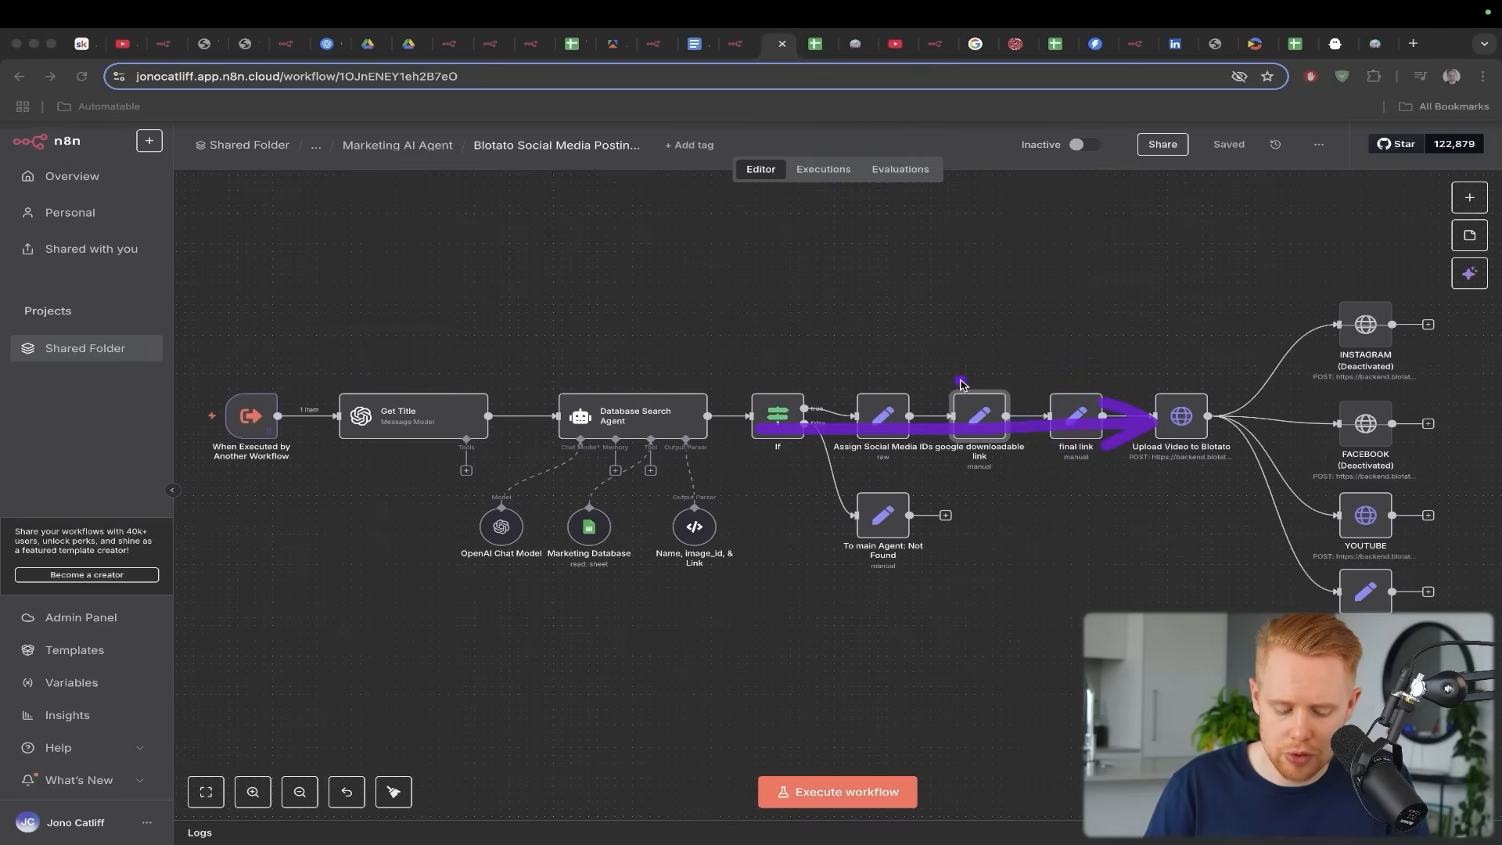
{"action": "mouse_move", "coordinate": [823, 357]}
{"action": "left_mouse_down"}
{"action": "mouse_move", "coordinate": [1134, 450]}
{"action": "mouse_move", "coordinate": [1129, 461]}
{"action": "left_mouse_up"}
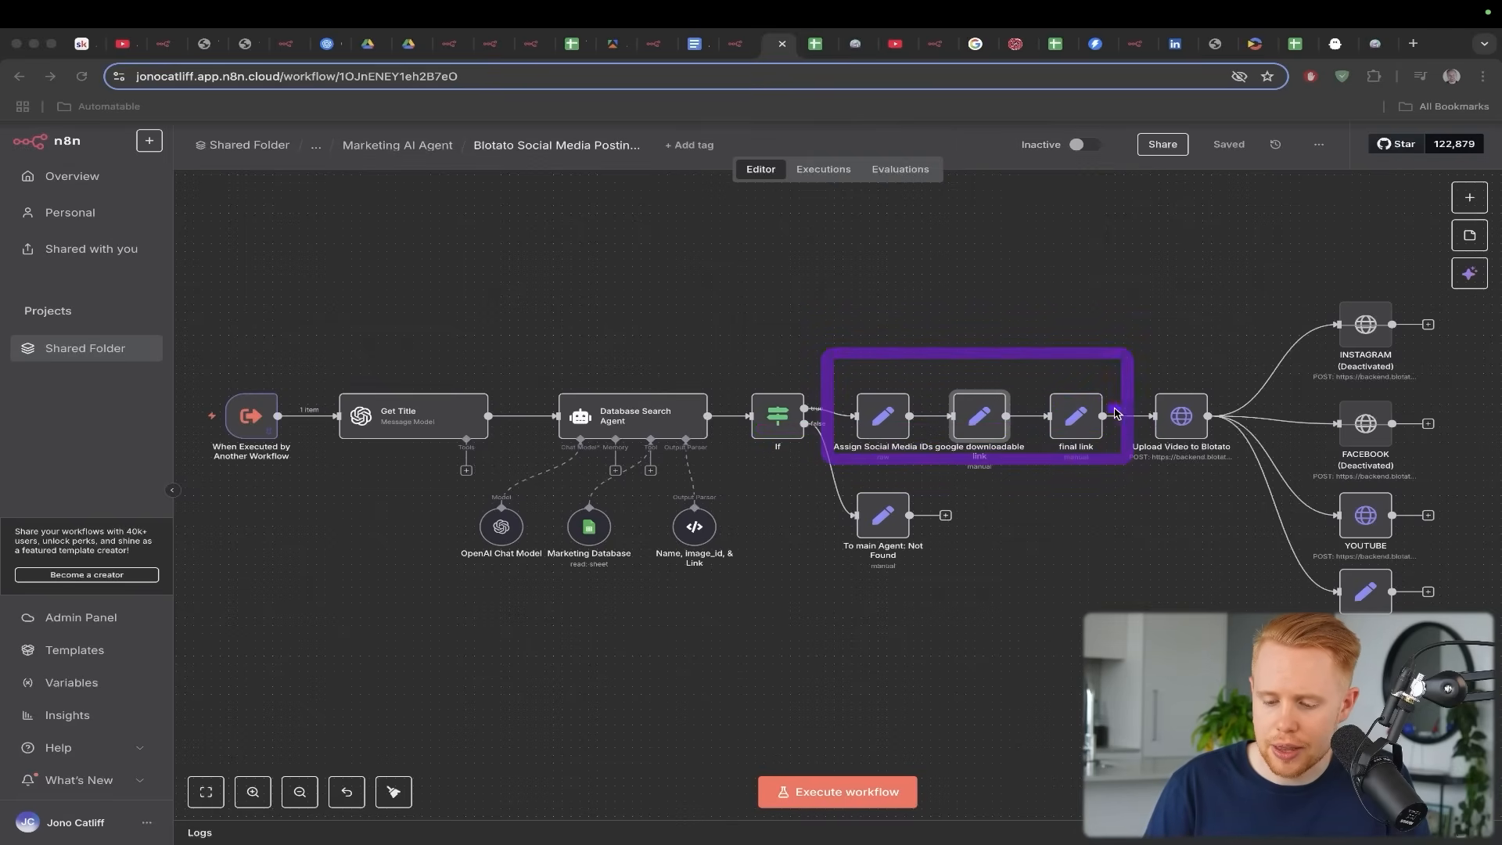
{"action": "mouse_move", "coordinate": [1021, 326]}
{"action": "left_mouse_down"}
{"action": "mouse_move", "coordinate": [1146, 379]}
{"action": "mouse_move", "coordinate": [1168, 405]}
{"action": "left_mouse_up"}
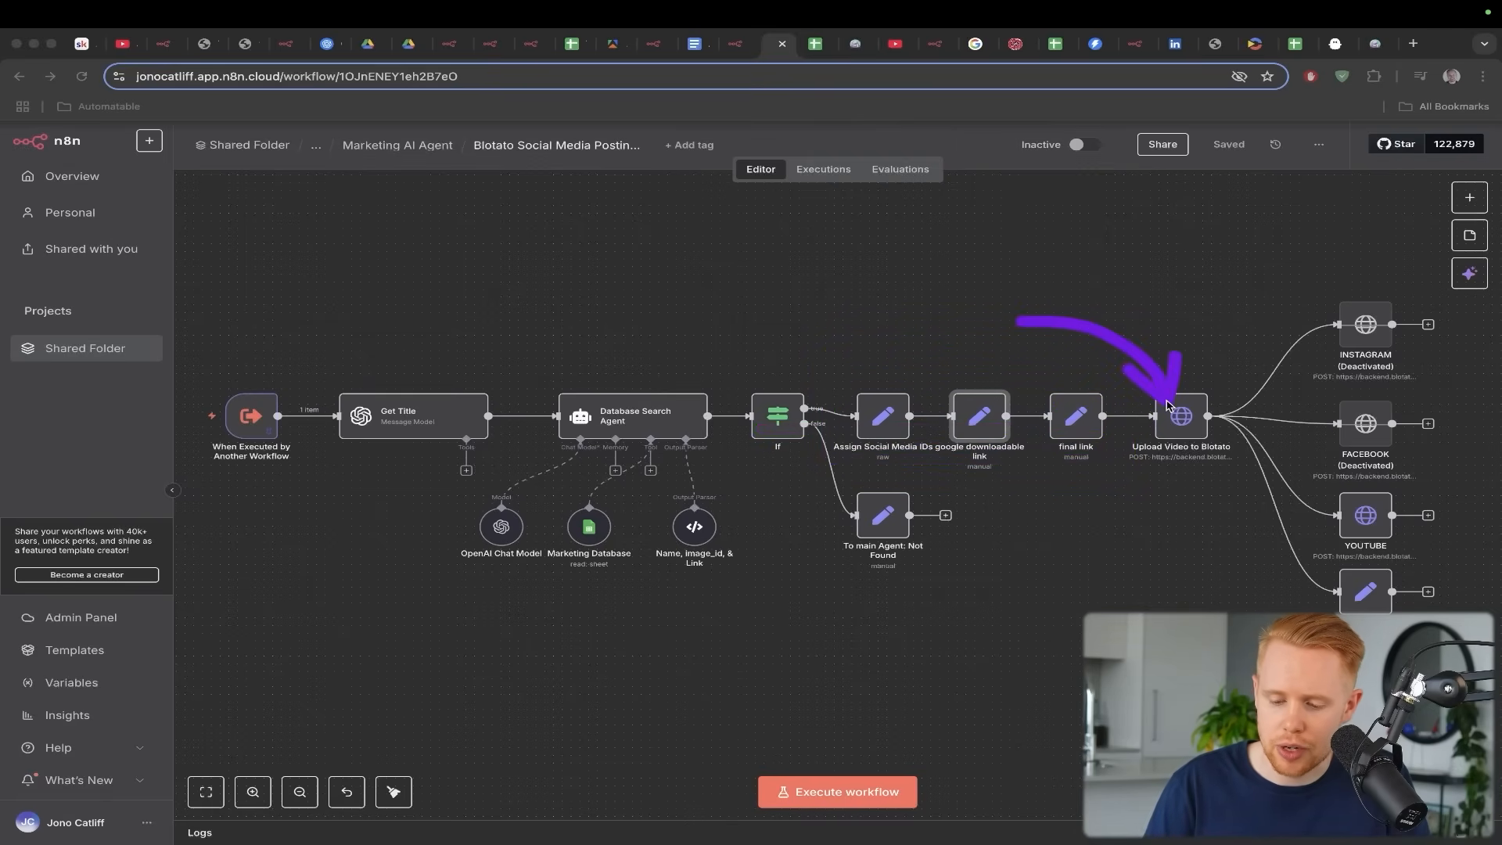
{"action": "key", "text": "ctrl+super+s"}
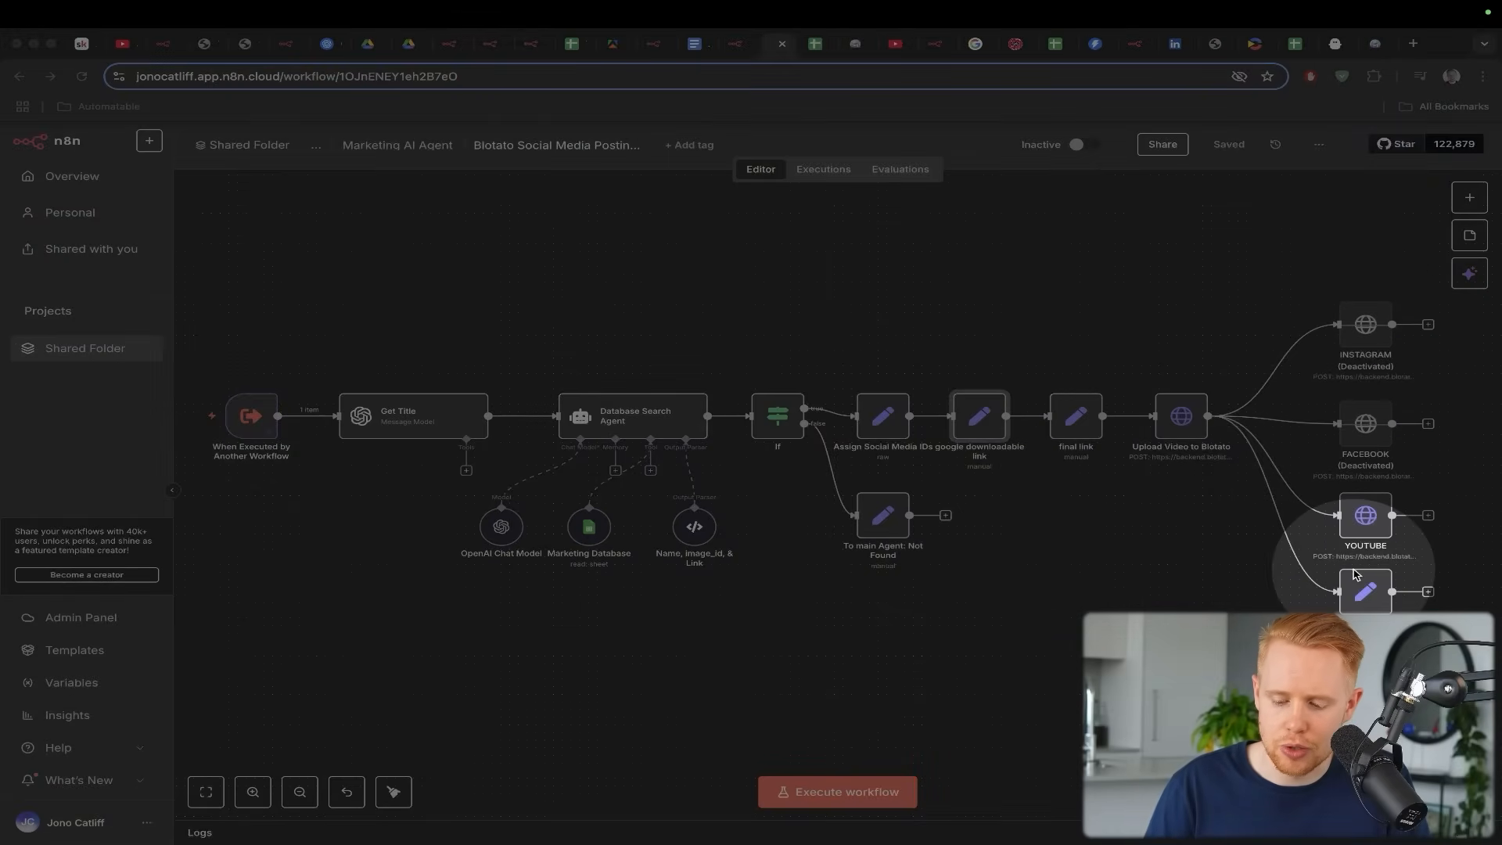
{"action": "key", "text": "ctrl+super+s"}
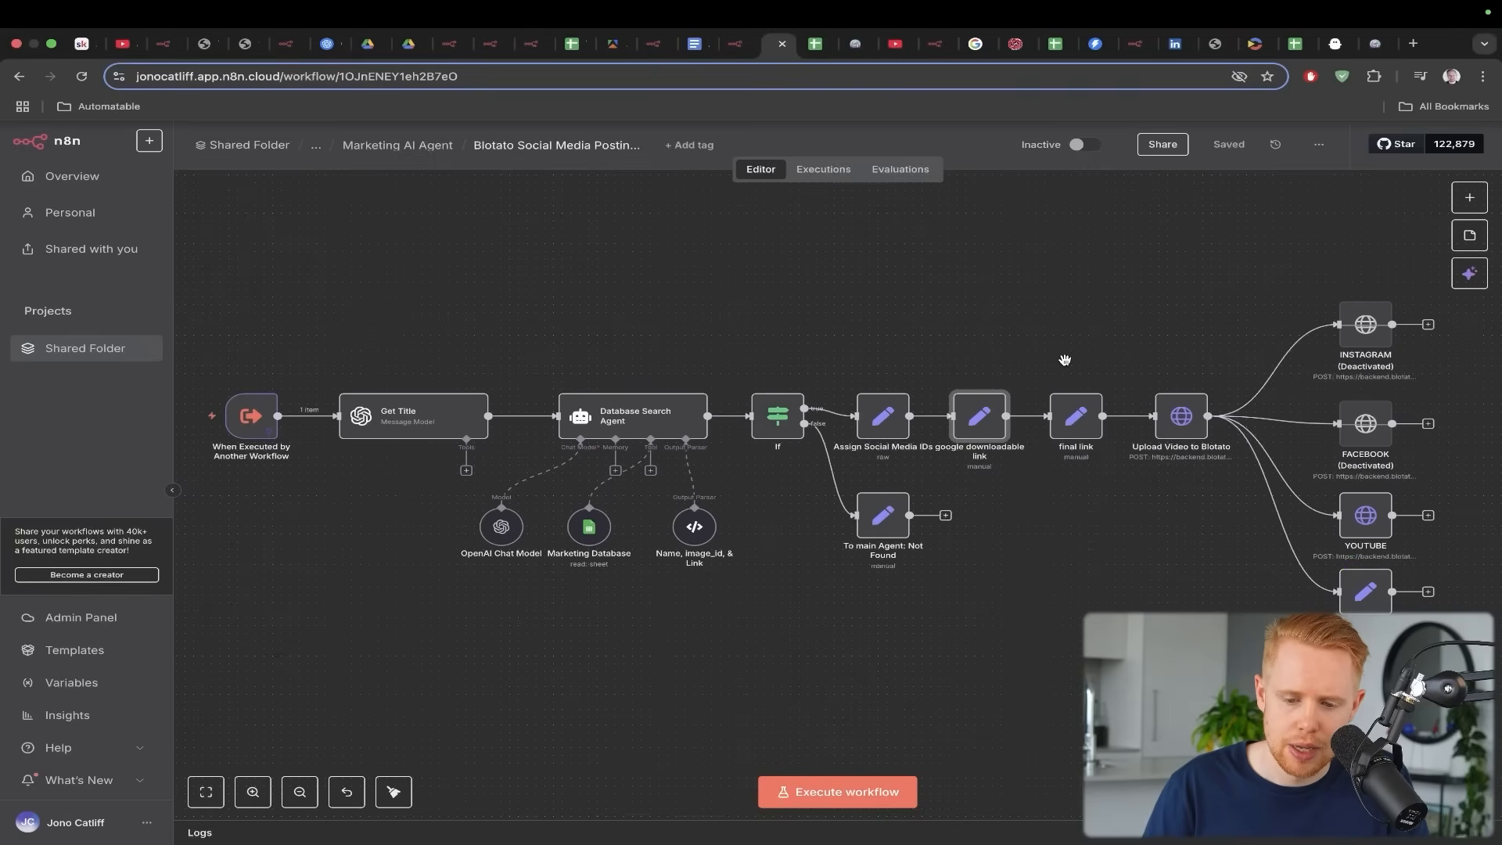
Return to the main Marketing AI Agent workflow and move its browser tab past the Marketing Database spreadsheet tab
{"action": "key", "text": "ctrl+shift+Tab"}
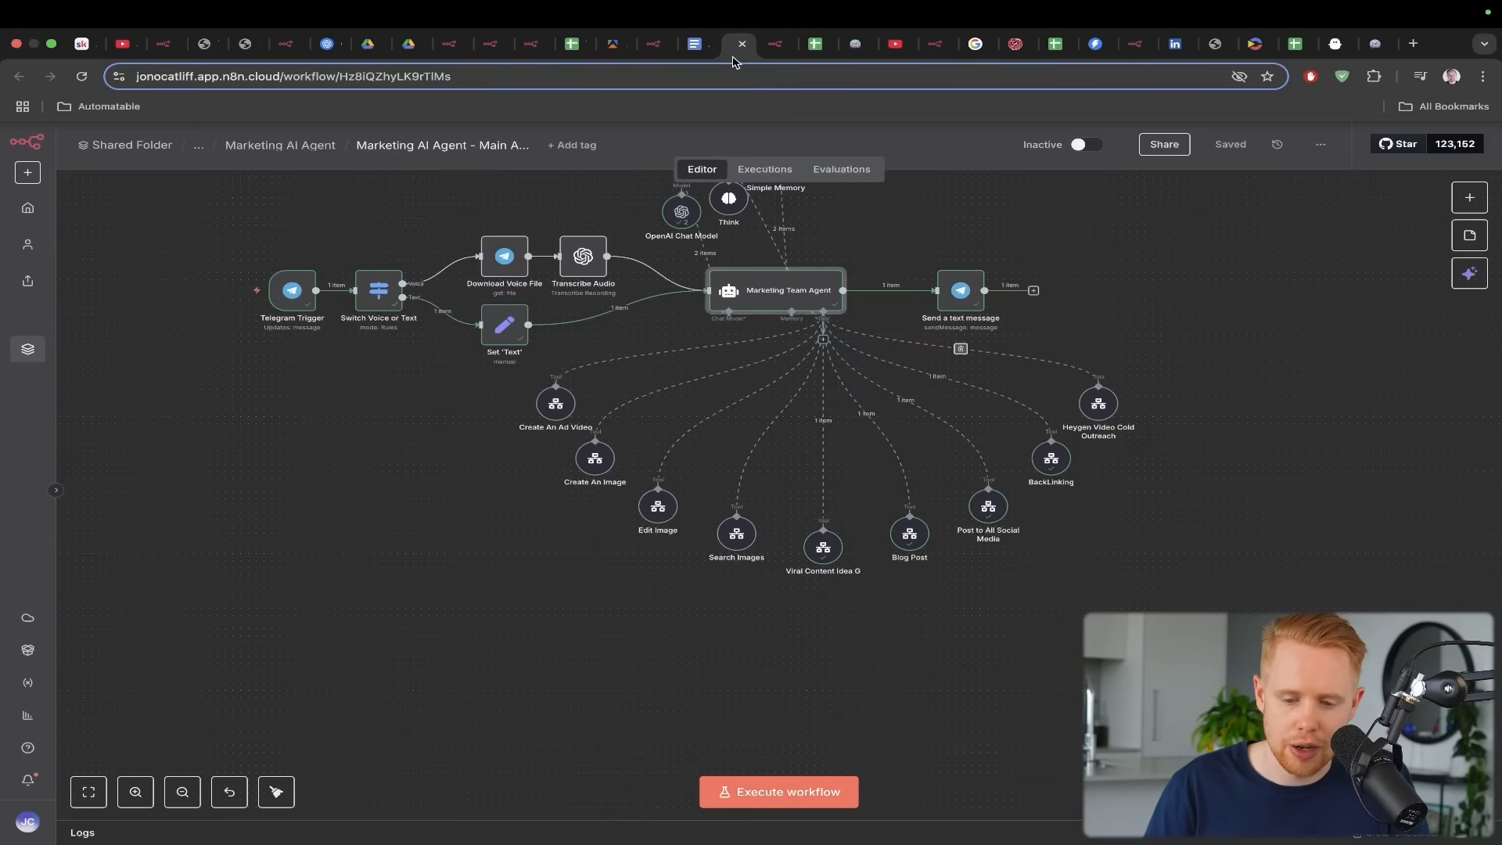
{"action": "left_click_drag", "start_coordinate": [733, 62], "coordinate": [898, 58]}
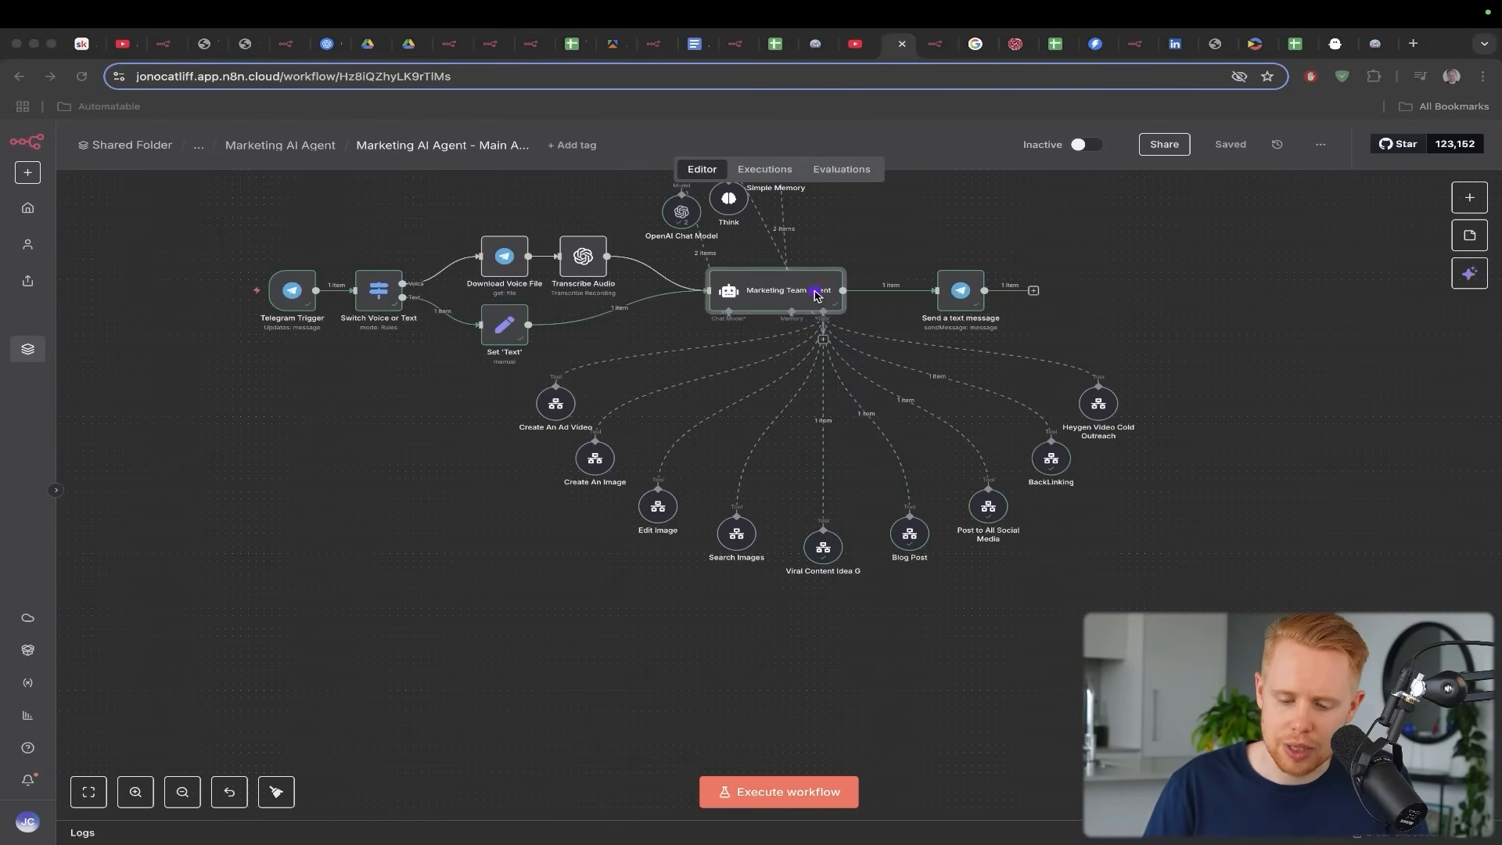
Point out the BackLinking tool, and highlight the trigger and Run Google SERP Scraper nodes in the BackLinks: Sub Agent workflow
{"action": "mouse_move", "coordinate": [815, 313]}
{"action": "left_mouse_down"}
{"action": "mouse_move", "coordinate": [984, 380]}
{"action": "mouse_move", "coordinate": [1044, 445]}
{"action": "left_mouse_up"}
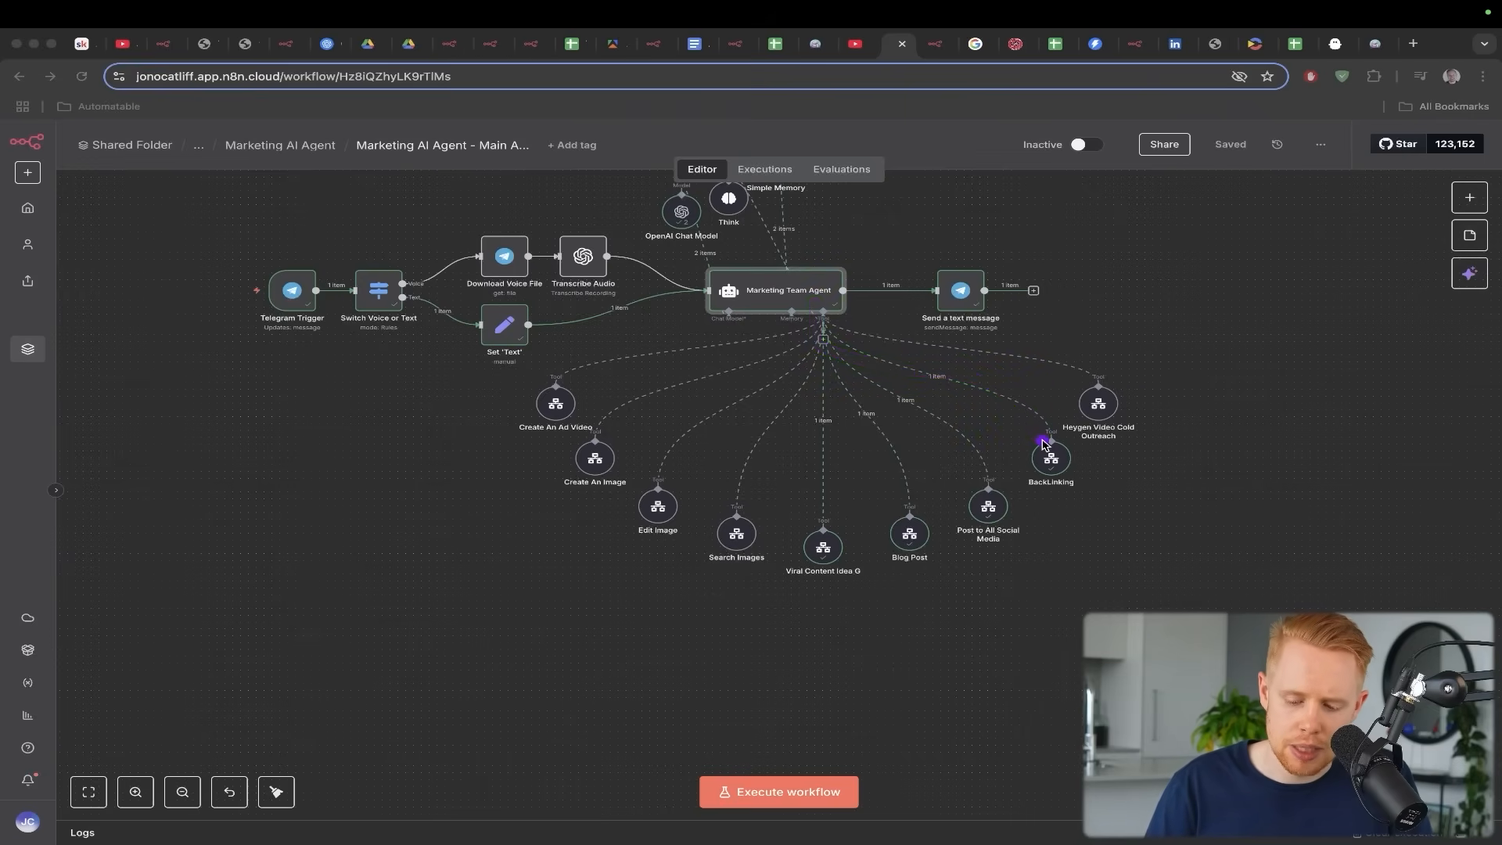
{"action": "key", "text": "ctrl+Tab"}
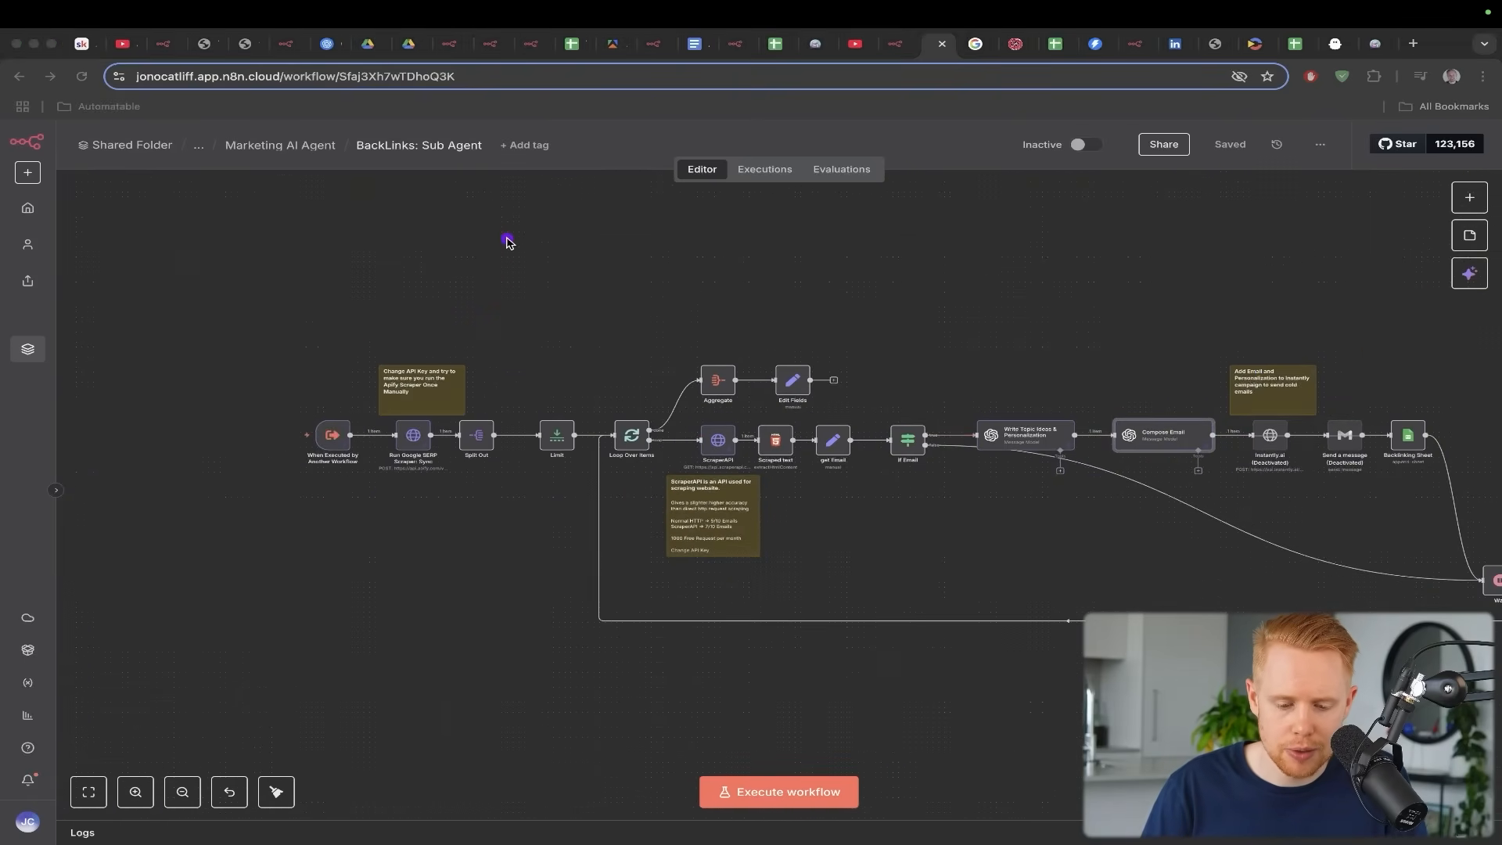
{"action": "mouse_move", "coordinate": [509, 240]}
{"action": "left_mouse_down"}
{"action": "mouse_move", "coordinate": [369, 354]}
{"action": "mouse_move", "coordinate": [341, 423]}
{"action": "left_mouse_up"}
{"action": "mouse_move", "coordinate": [528, 264]}
{"action": "left_mouse_down"}
{"action": "mouse_move", "coordinate": [414, 411]}
{"action": "mouse_move", "coordinate": [413, 438]}
{"action": "left_mouse_up"}
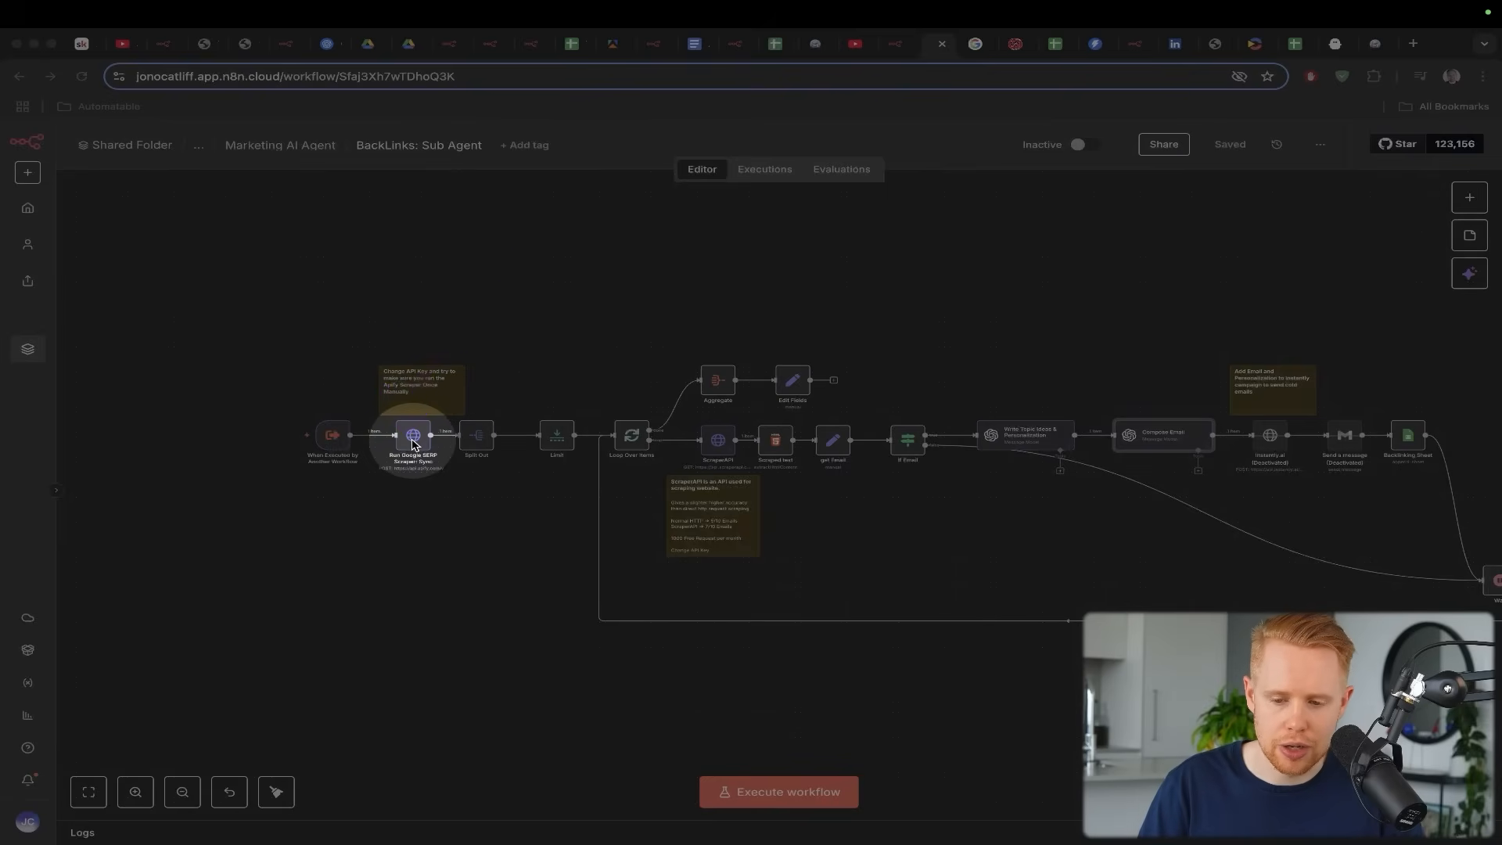
{"action": "key", "text": "Escape"}
Show the Google results page for "write for us" + "plumbing" and point out both parts of the search query
{"action": "key", "text": "ctrl+Tab"}
{"action": "scroll", "coordinate": [412, 445], "scroll_direction": "up", "scroll_amount": 5}
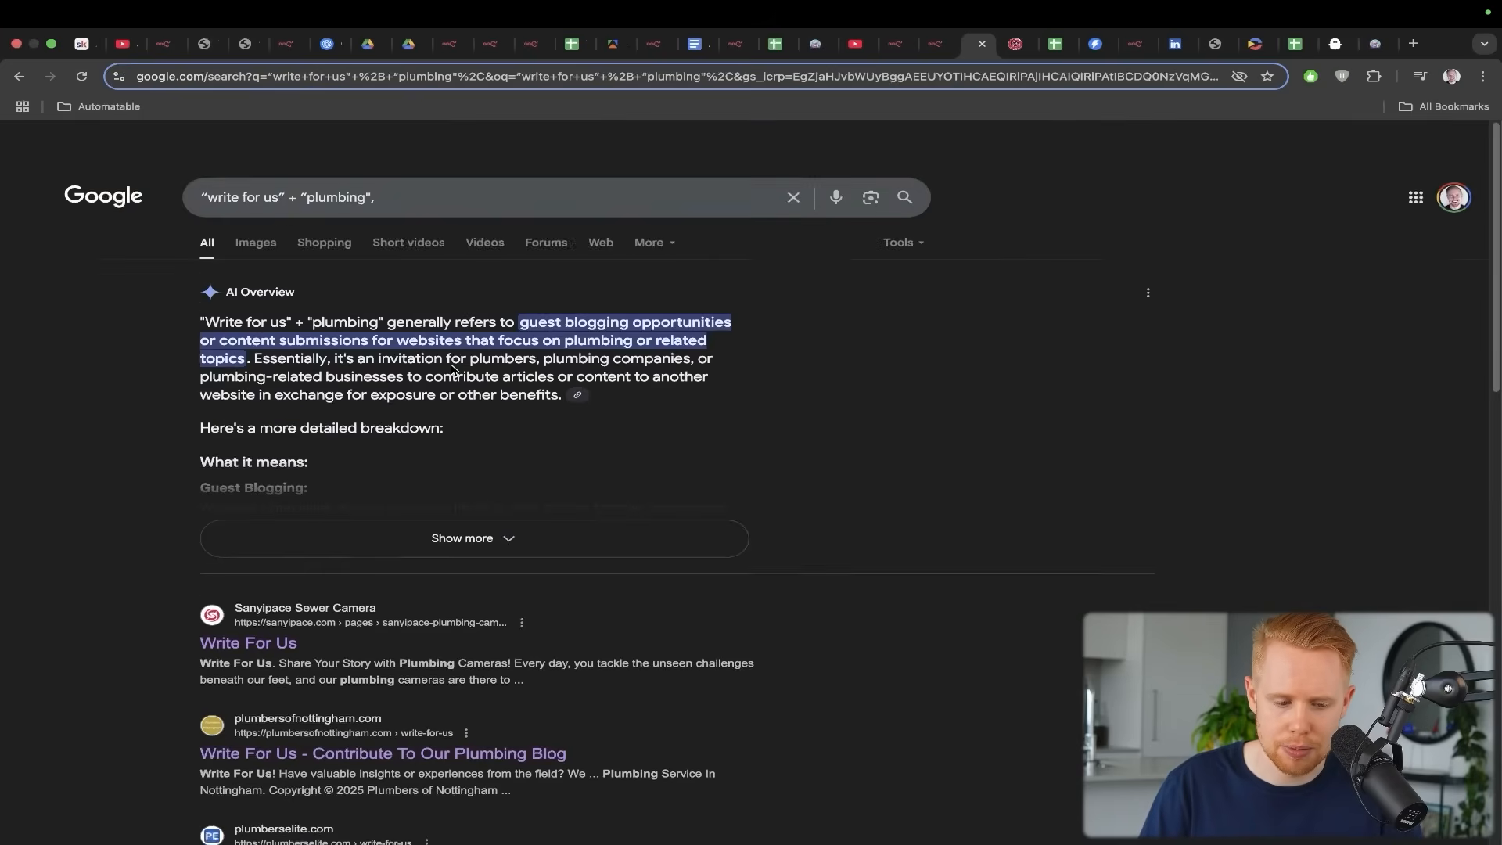
{"action": "left_click_drag", "start_coordinate": [116, 436], "coordinate": [197, 229]}
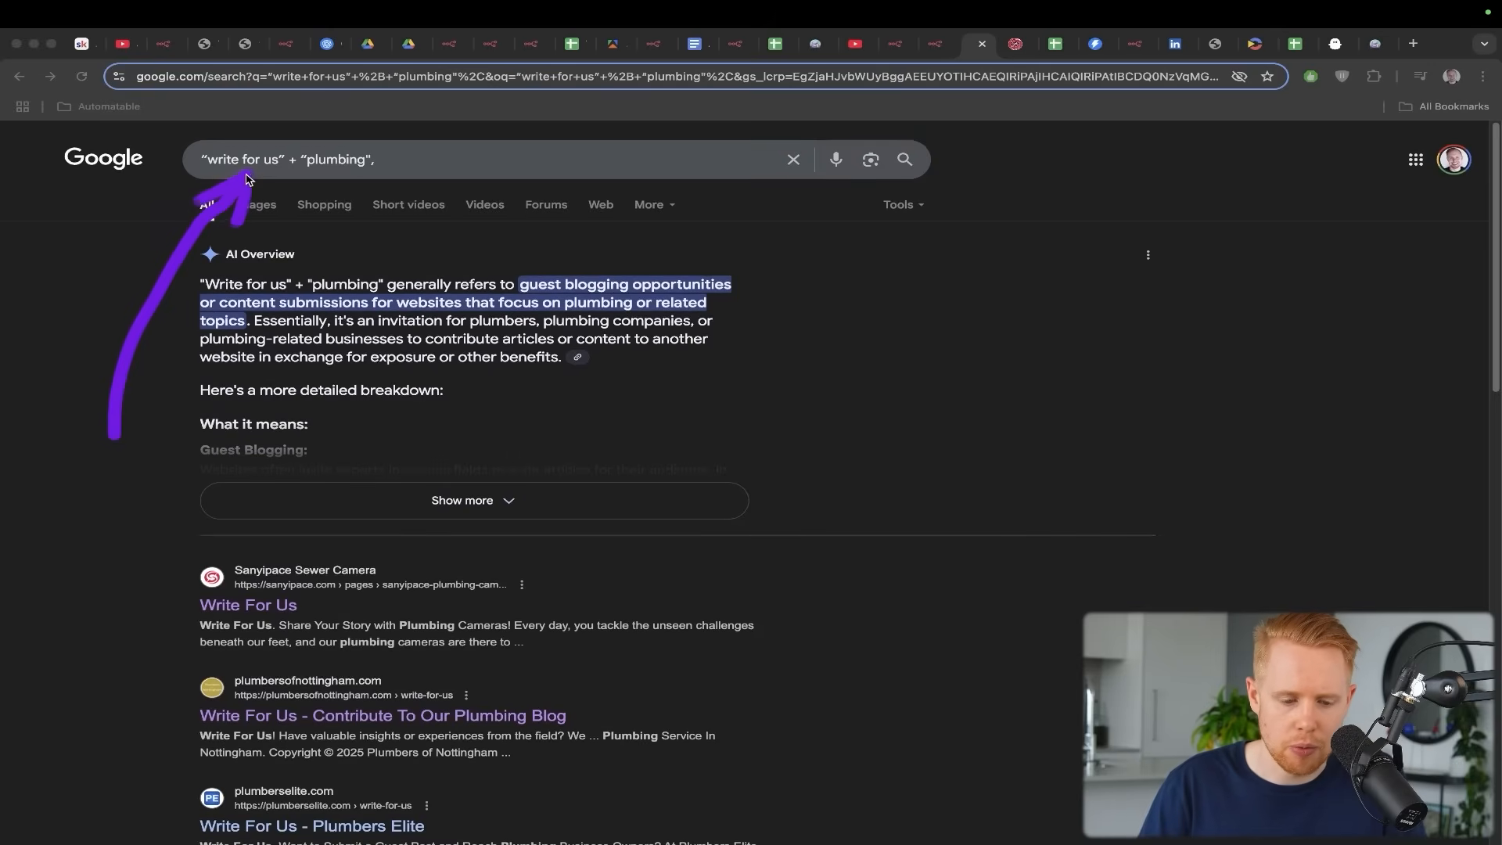
{"action": "mouse_move", "coordinate": [661, 362]}
{"action": "left_mouse_down"}
{"action": "mouse_move", "coordinate": [391, 170]}
{"action": "mouse_move", "coordinate": [352, 161]}
{"action": "left_mouse_up"}
{"action": "key", "text": "super+shift+s"}
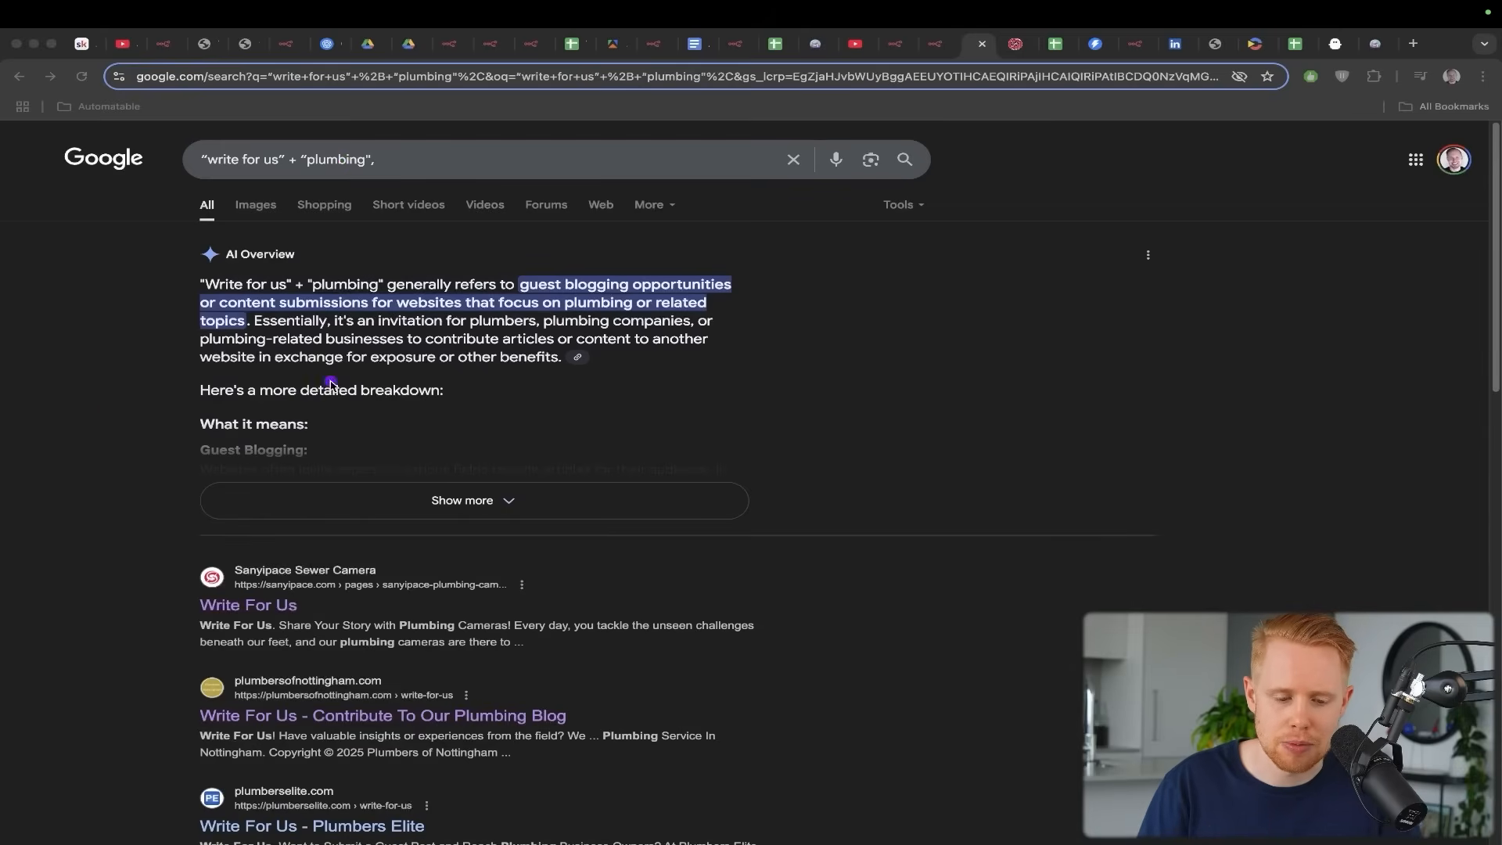
{"action": "left_click_drag", "start_coordinate": [74, 422], "coordinate": [205, 168]}
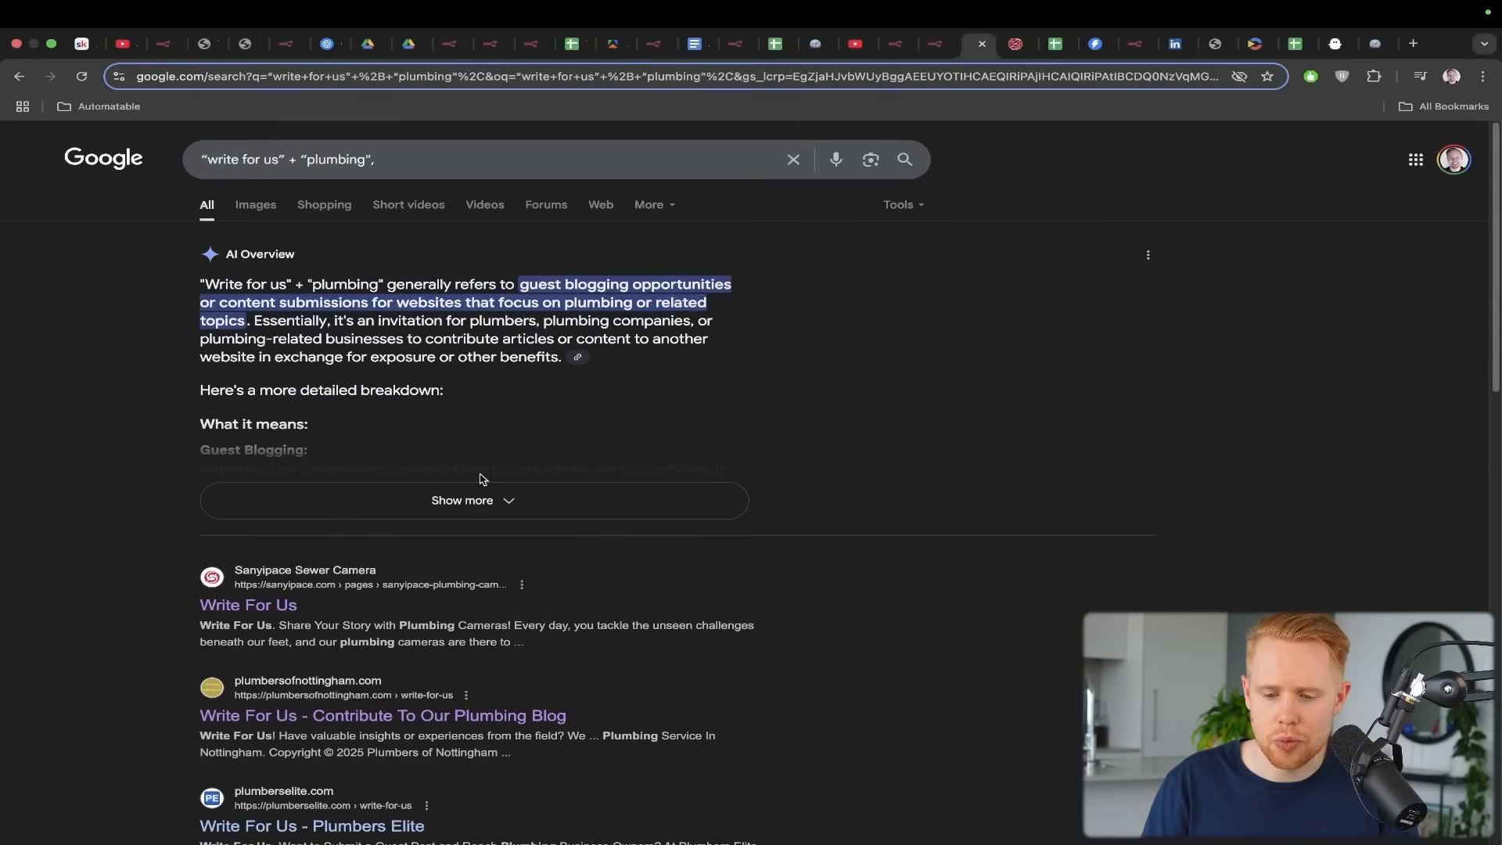
Relate the Run Google SERP Scraper node to the Google results by pointing out the first three Write For Us listings
{"action": "key", "text": "ctrl+shift+Tab"}
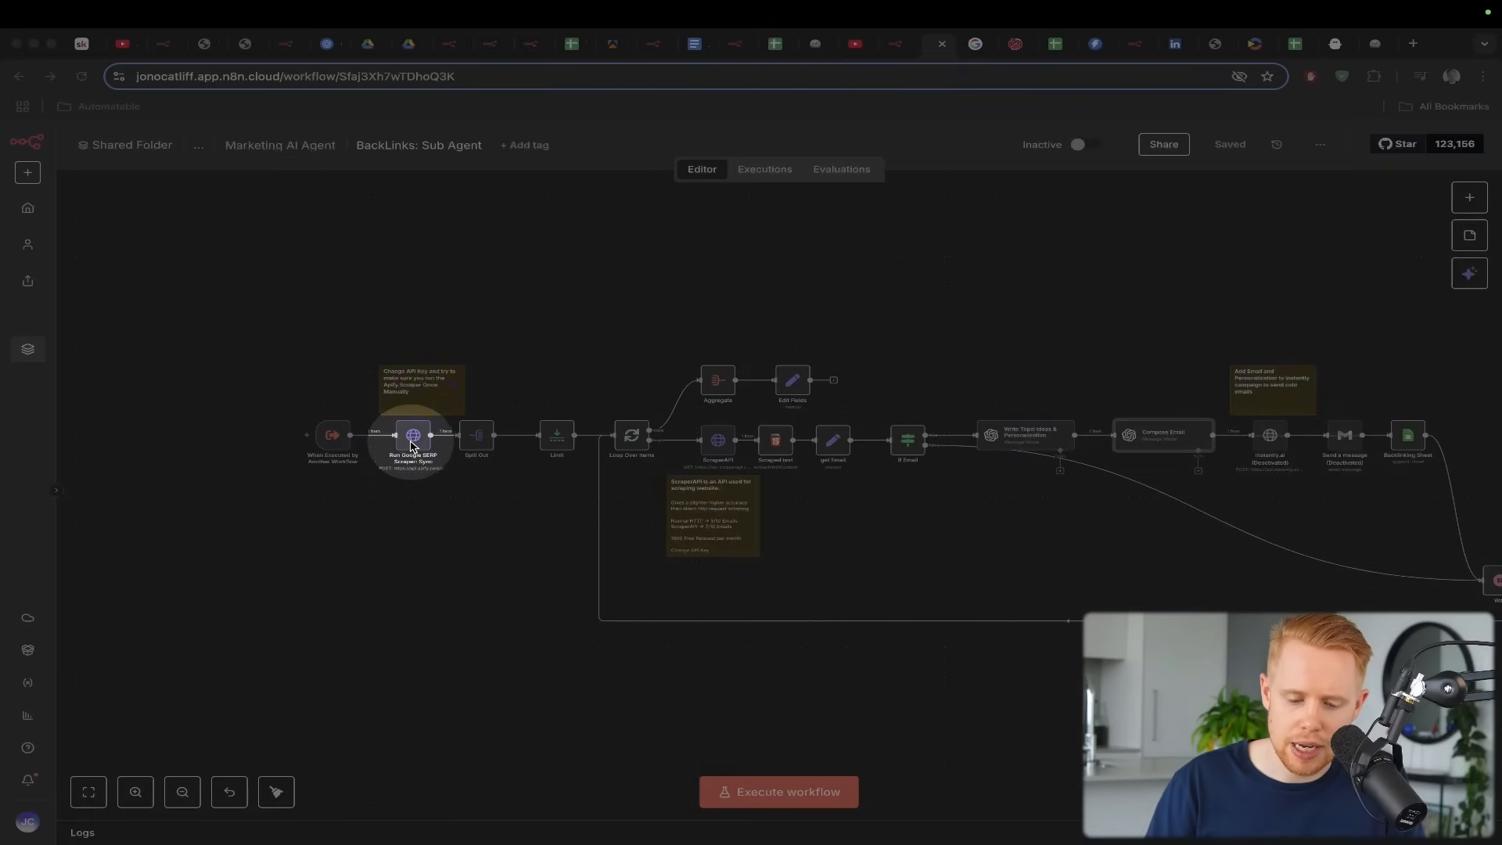
{"action": "key", "text": "ctrl+Tab"}
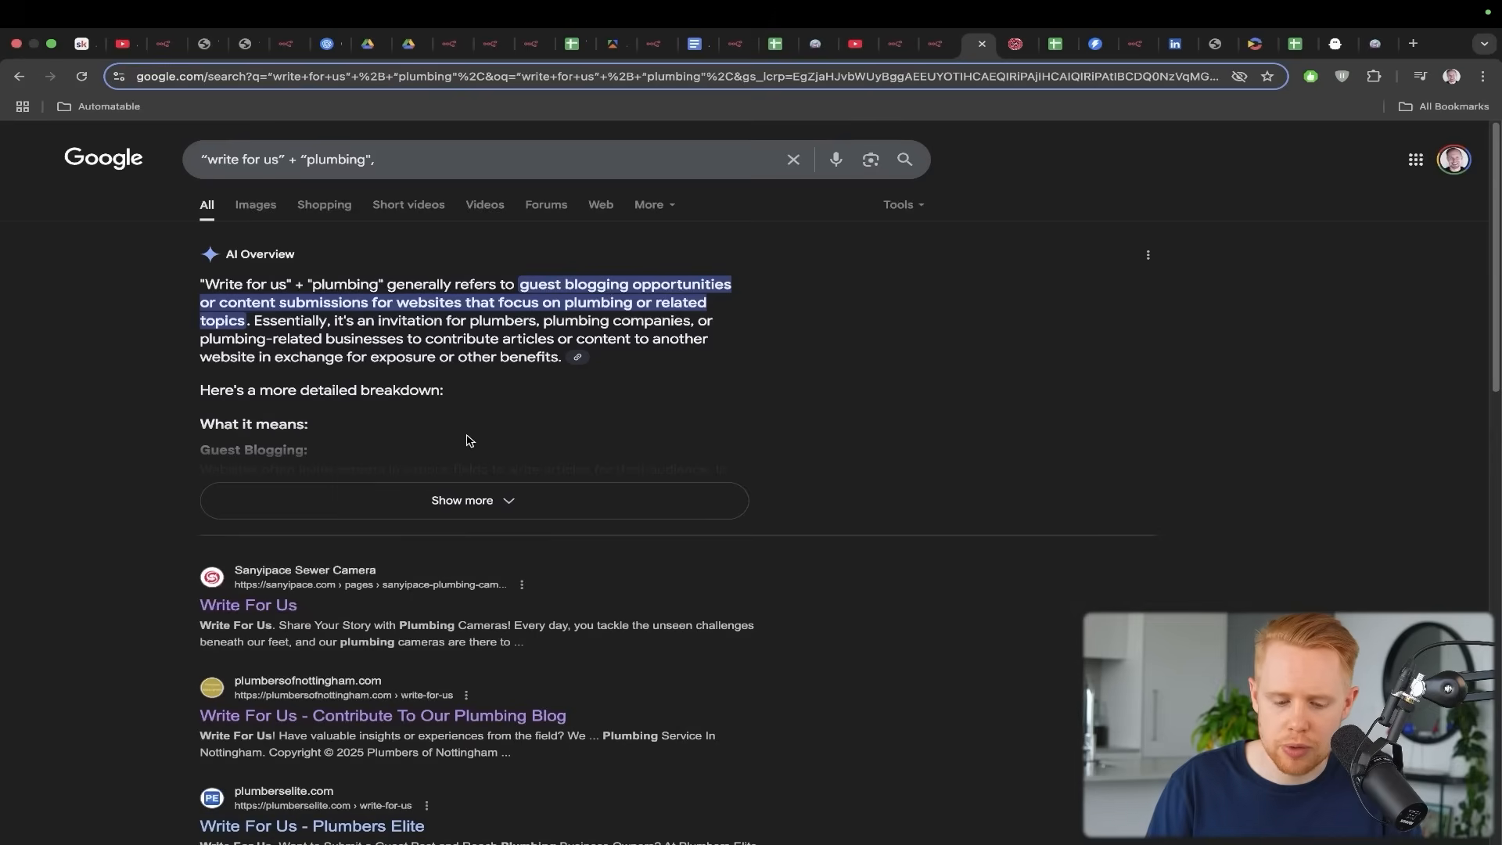
{"action": "left_click_drag", "start_coordinate": [637, 355], "coordinate": [346, 601]}
{"action": "left_click_drag", "start_coordinate": [829, 617], "coordinate": [587, 714]}
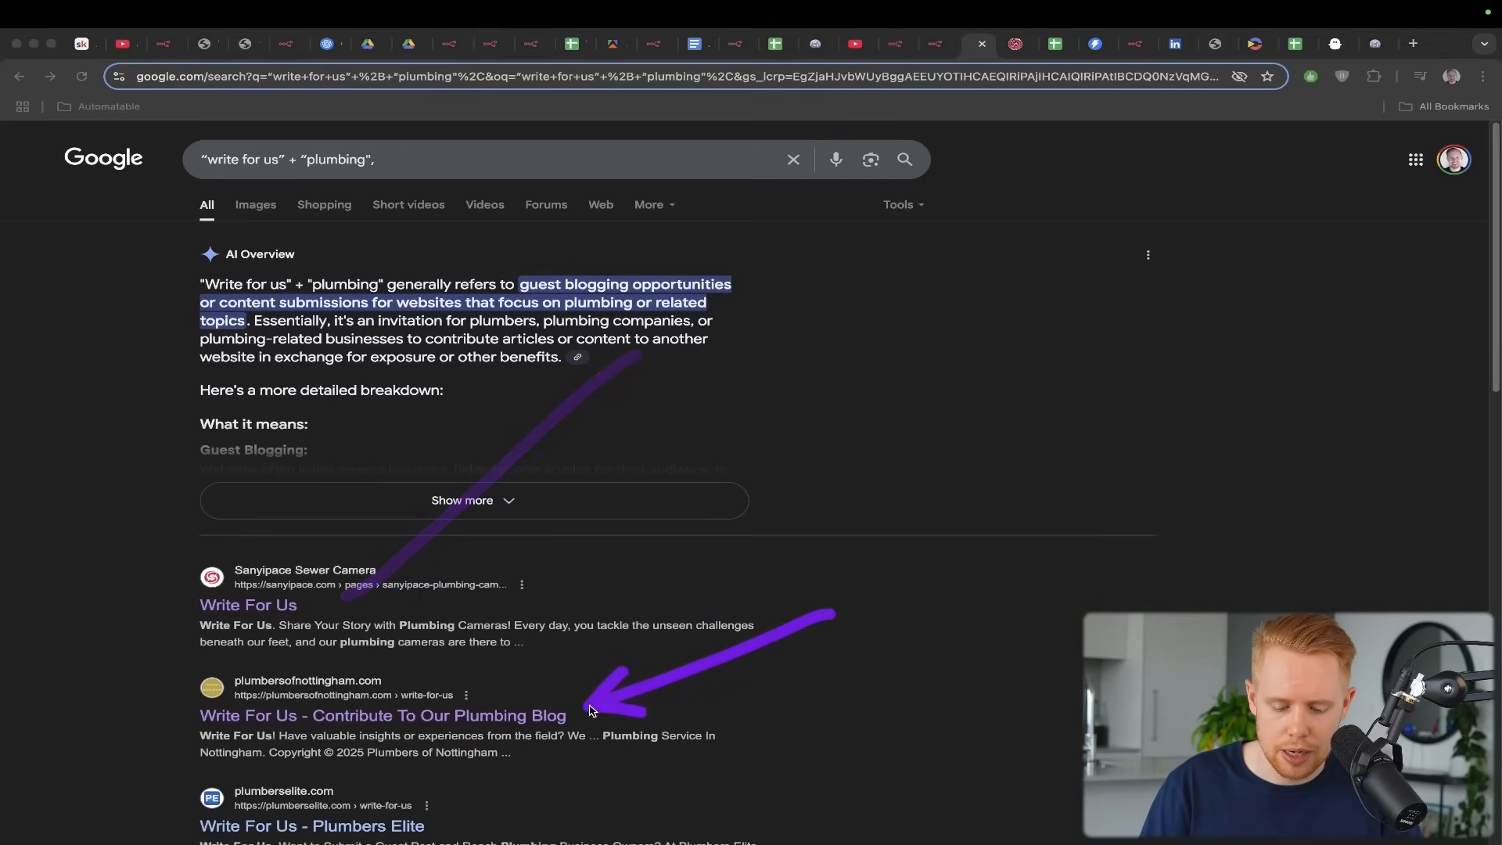
{"action": "left_click_drag", "start_coordinate": [821, 692], "coordinate": [630, 778]}
View the Sanyipace write-for-us page from the first search result and locate its contact email
{"action": "key", "text": "ctrl+Tab"}
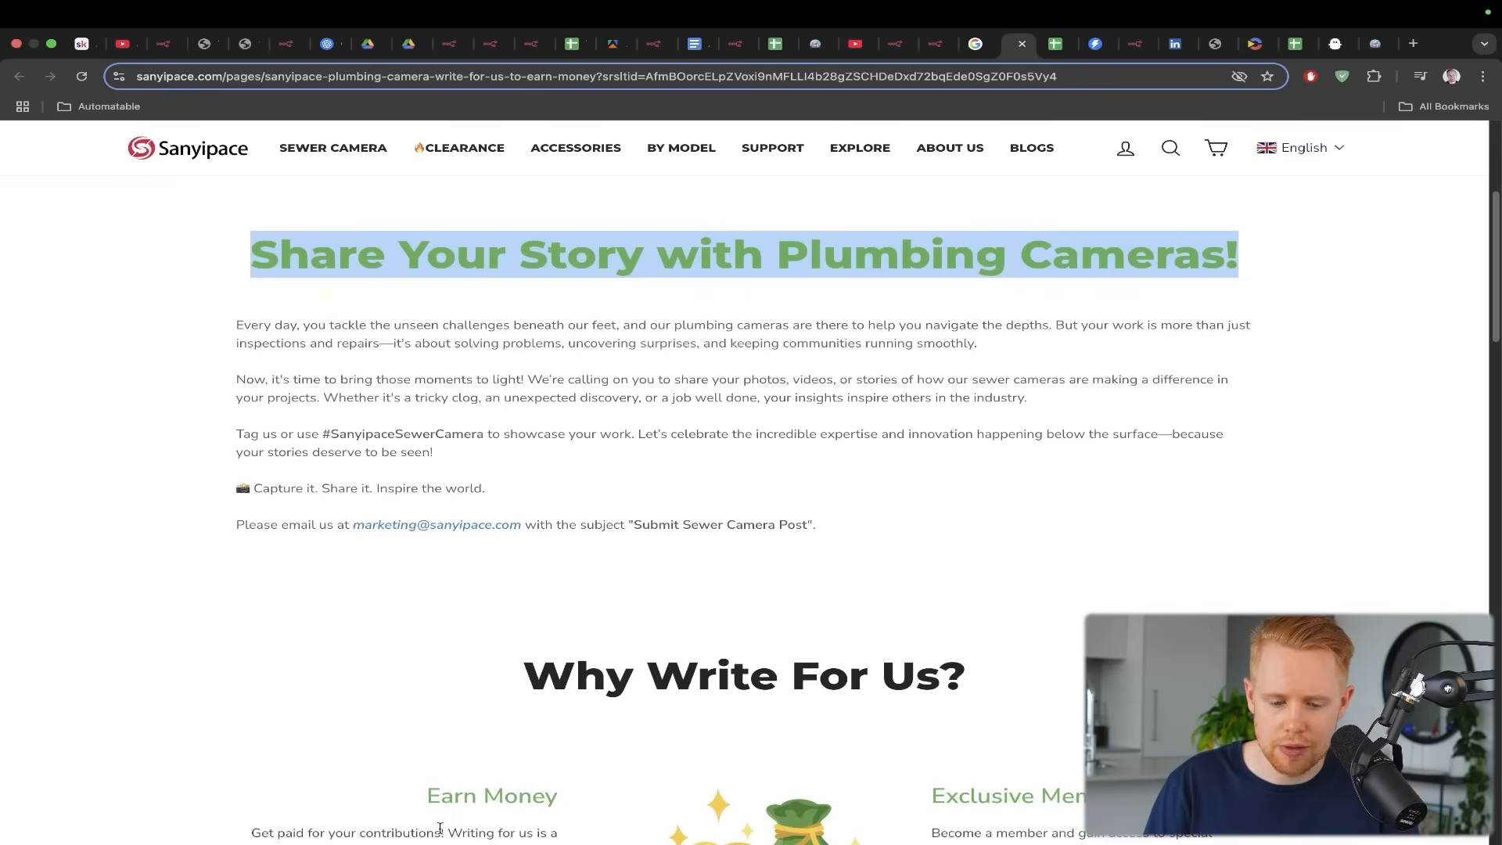
{"action": "key", "text": "ctrl+shift+Tab"}
{"action": "key", "text": "ctrl+shift+Tab"}
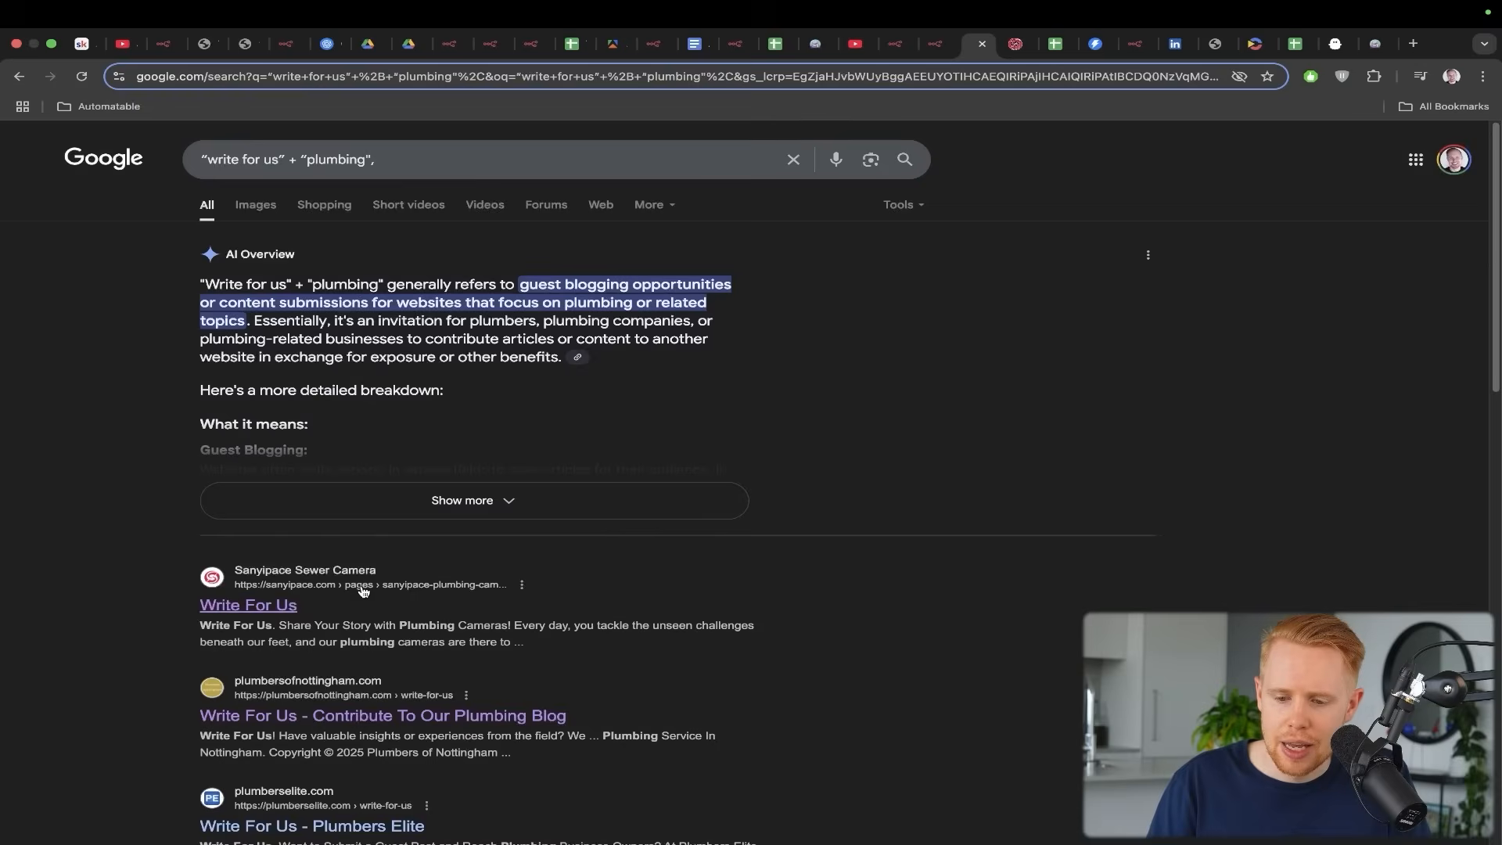
{"action": "scroll", "coordinate": [776, 591], "scroll_direction": "right", "scroll_amount": 5}
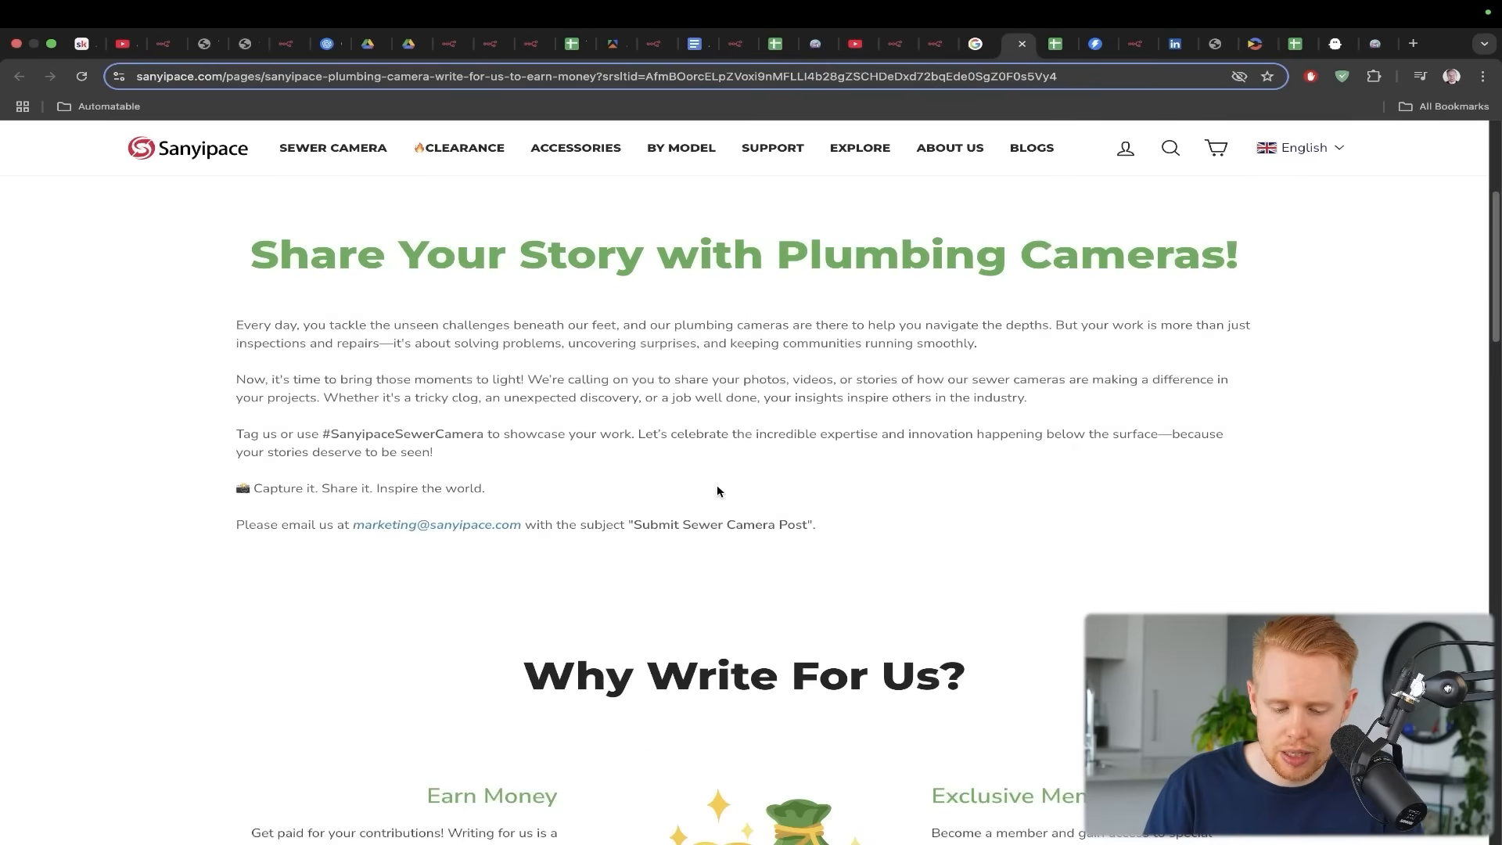
{"action": "scroll", "coordinate": [718, 492], "scroll_direction": "down", "scroll_amount": 3}
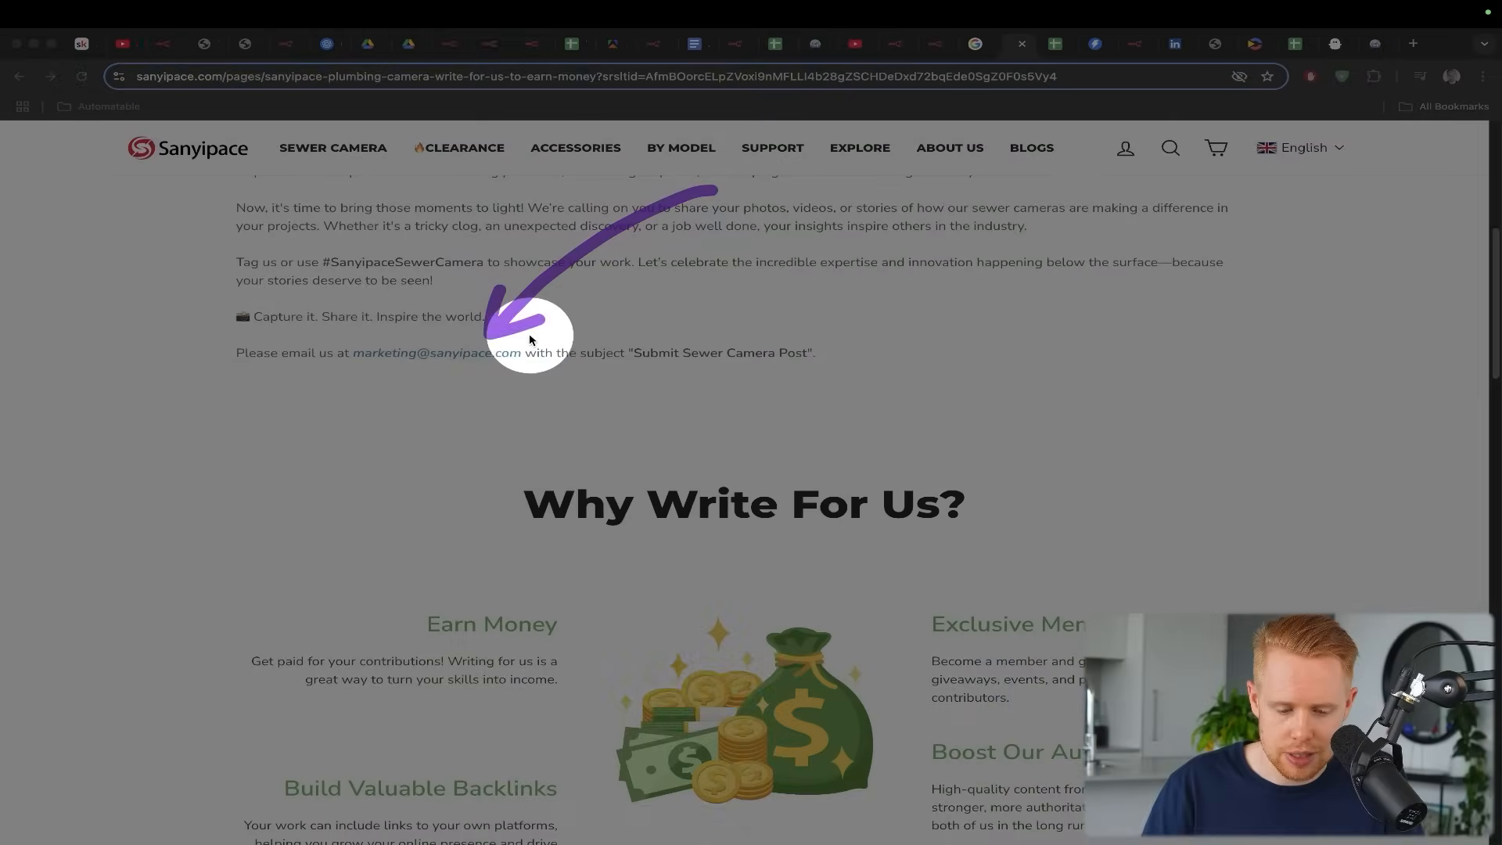
Trace the BackLinks workflow from If Email through the Wait loop, then Write Topic Ideas & Personalization, Compose Email and the sending nodes
{"action": "key", "text": "ctrl+shift+Tab"}
{"action": "key", "text": "ctrl+shift+Tab"}
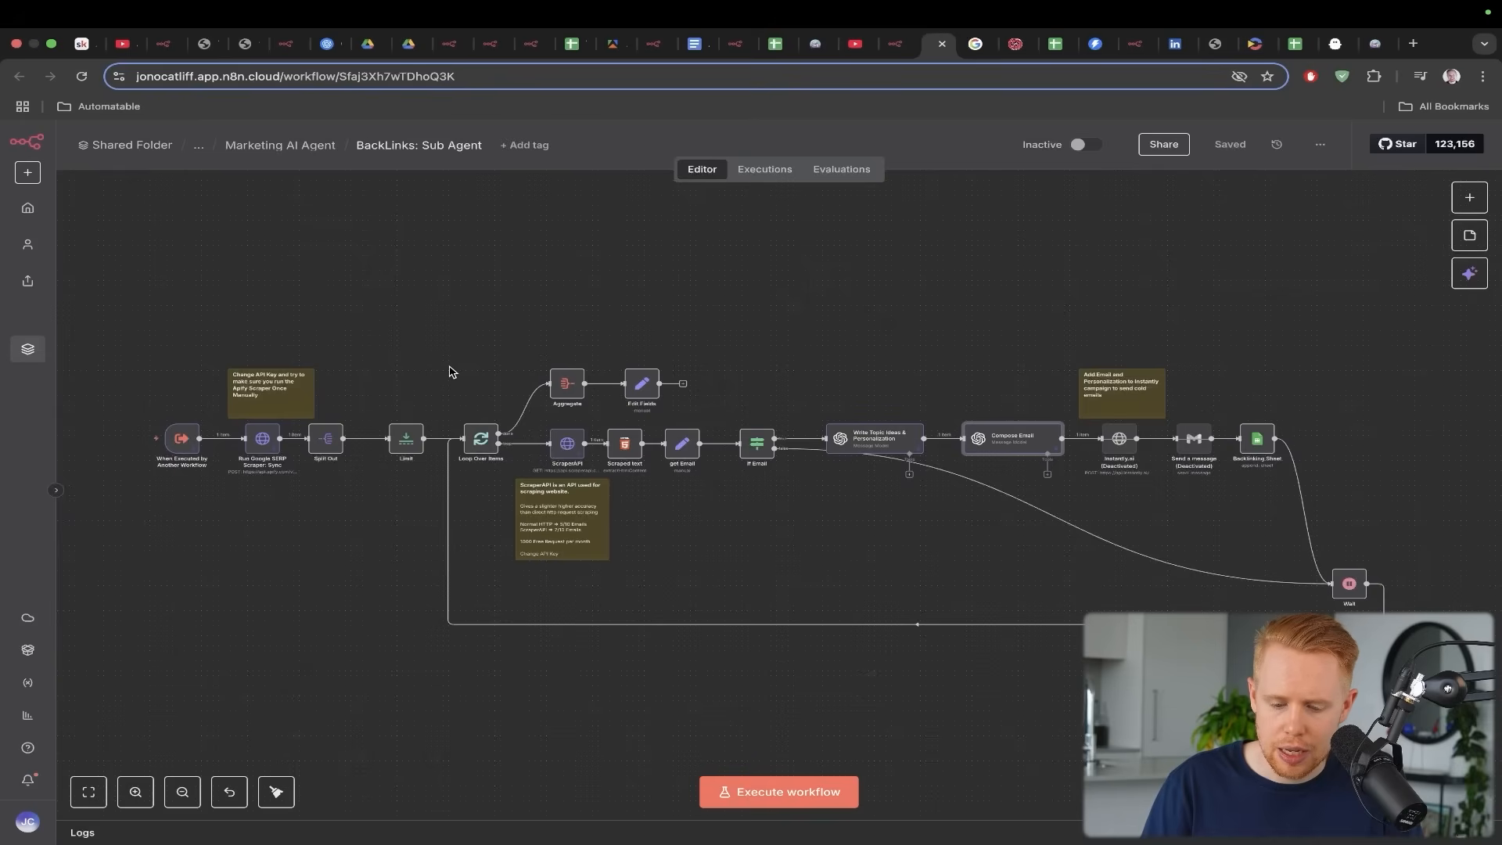
{"action": "mouse_move", "coordinate": [882, 325]}
{"action": "left_mouse_down"}
{"action": "mouse_move", "coordinate": [770, 438]}
{"action": "mouse_move", "coordinate": [1002, 453]}
{"action": "mouse_move", "coordinate": [1357, 583]}
{"action": "mouse_move", "coordinate": [872, 677]}
{"action": "mouse_move", "coordinate": [391, 441]}
{"action": "mouse_move", "coordinate": [837, 430]}
{"action": "left_mouse_up"}
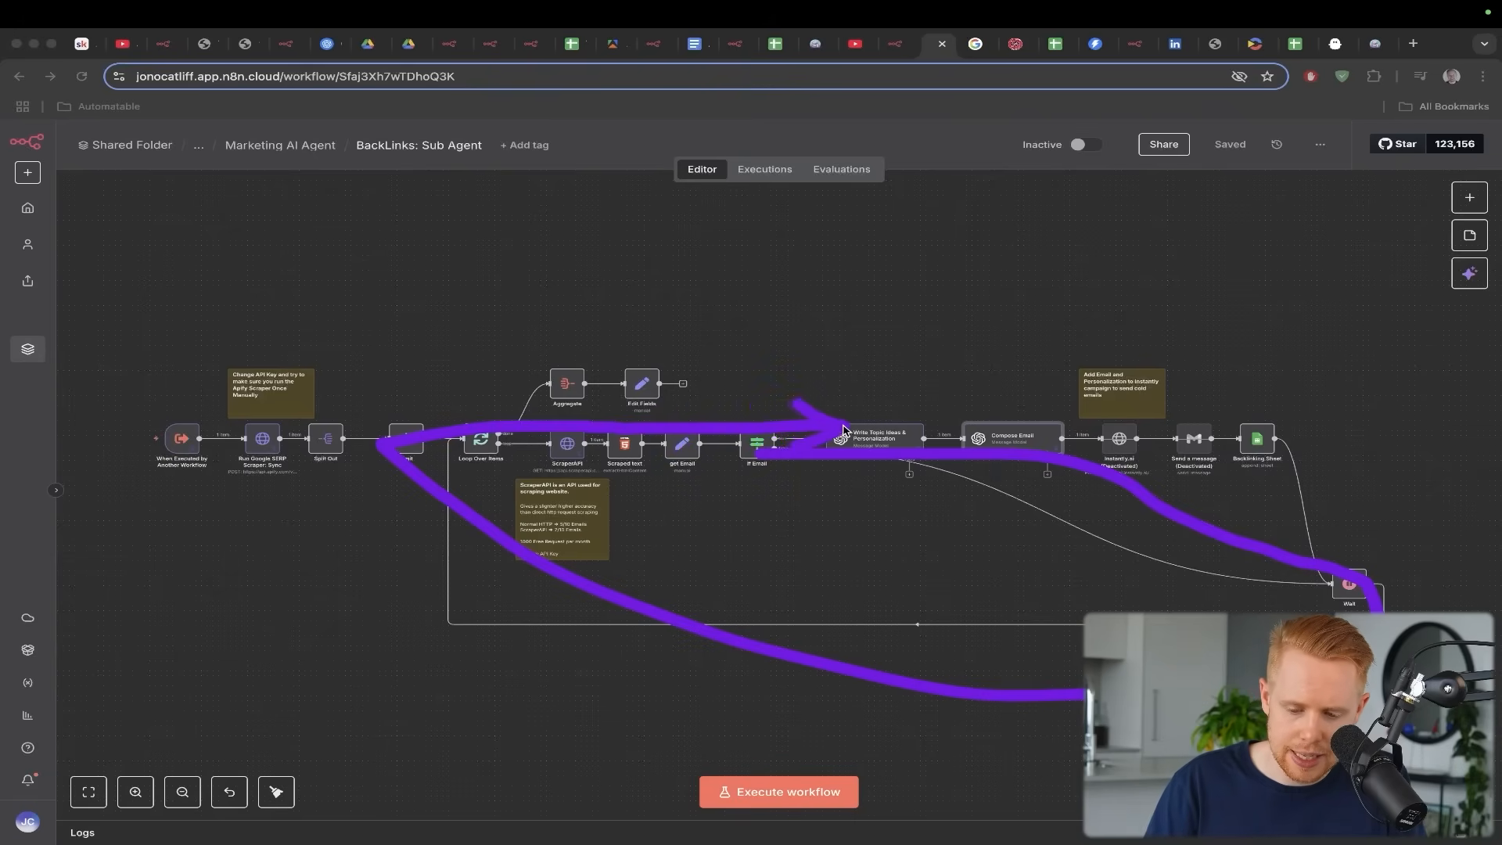
{"action": "mouse_move", "coordinate": [1011, 268]}
{"action": "left_mouse_down"}
{"action": "mouse_move", "coordinate": [972, 356]}
{"action": "mouse_move", "coordinate": [977, 420]}
{"action": "left_mouse_up"}
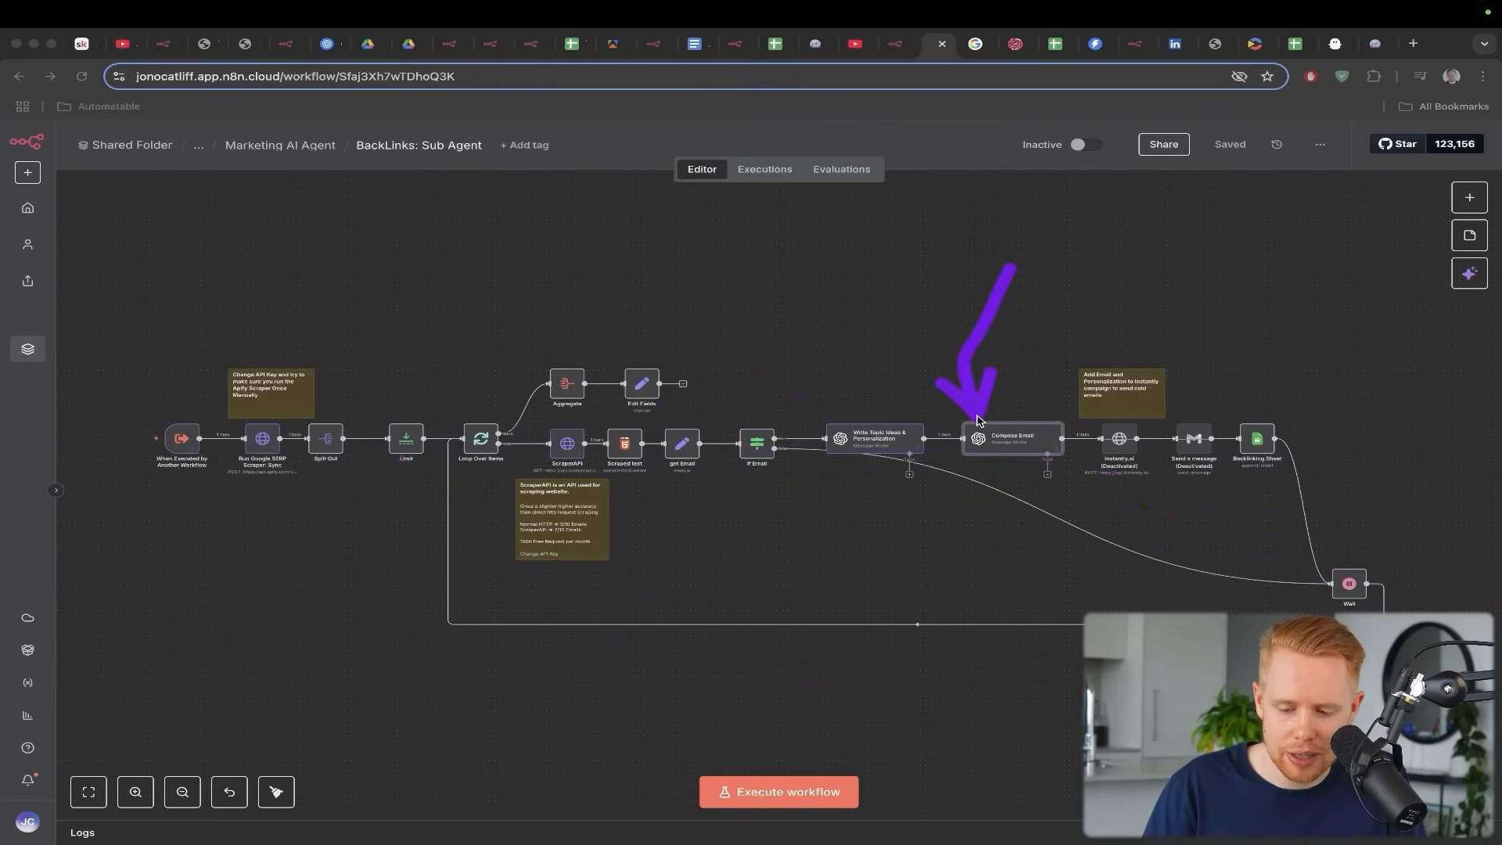
{"action": "left_click_drag", "start_coordinate": [986, 311], "coordinate": [1183, 427]}
{"action": "key", "text": "ctrl+shift+s"}
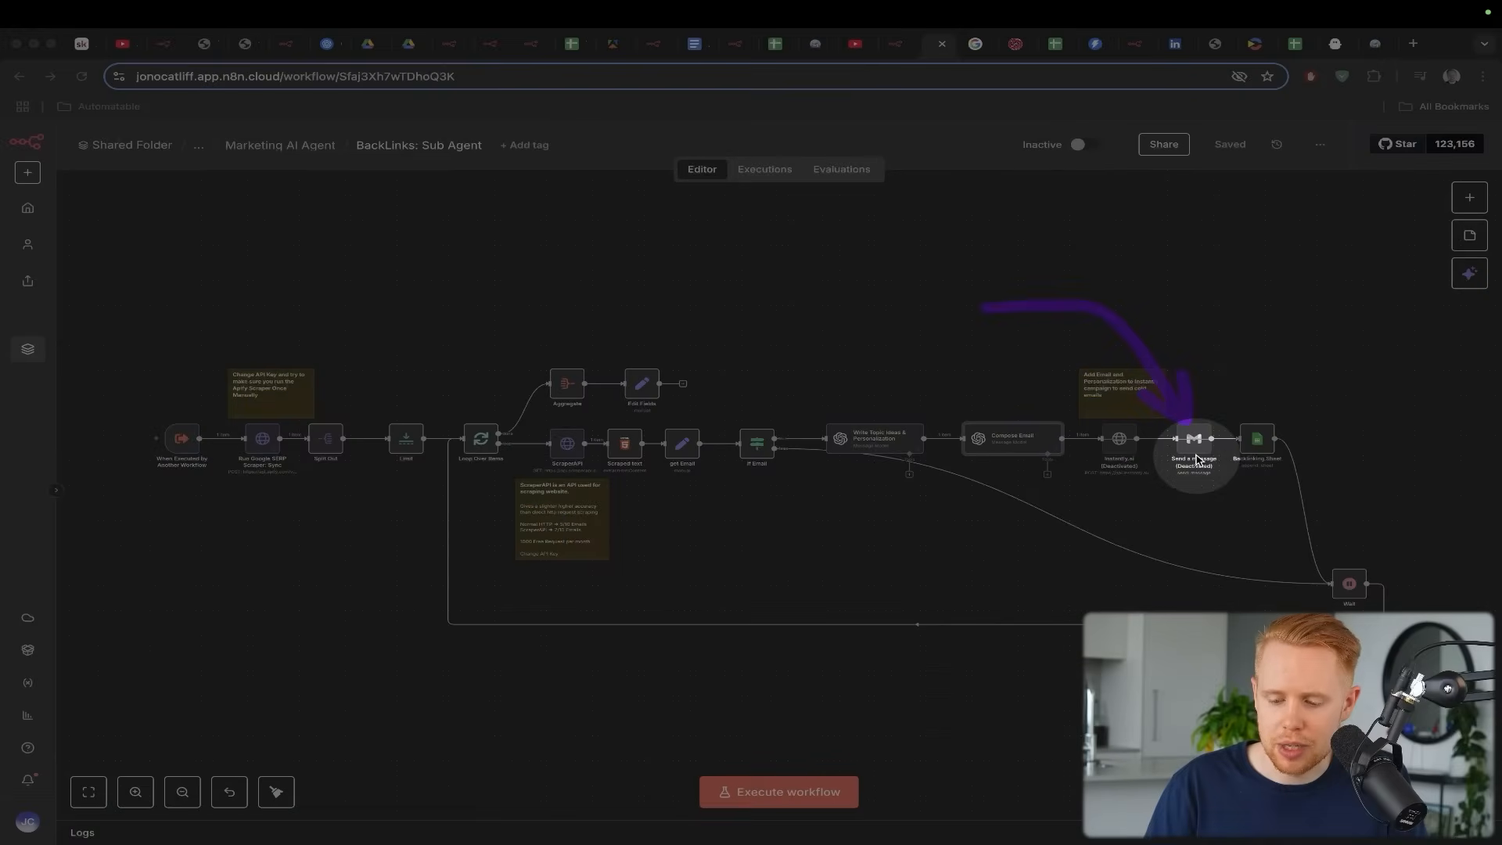
{"action": "key", "text": "ctrl+shift+s"}
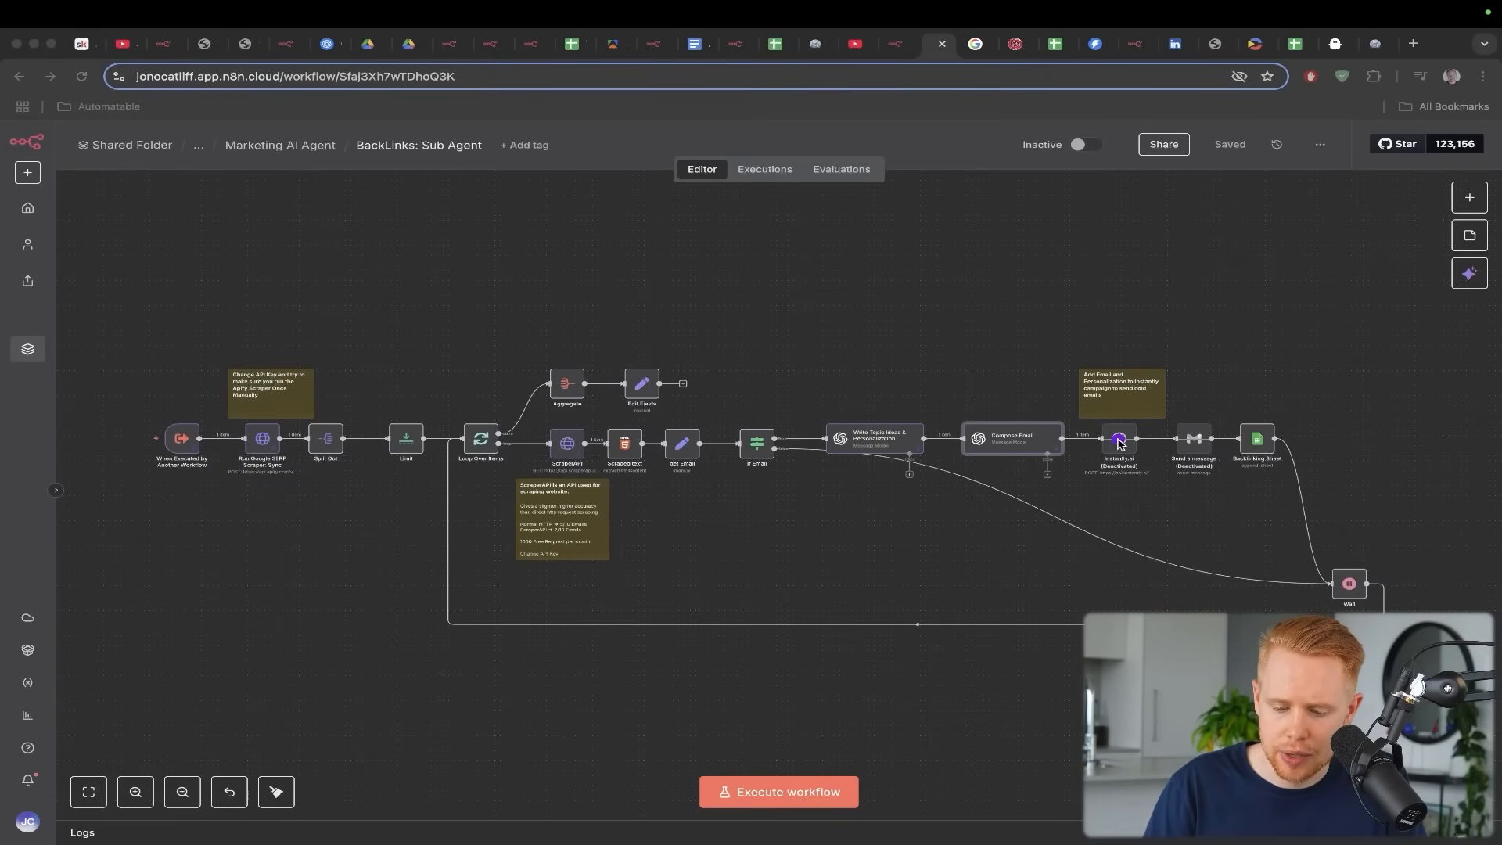
Highlight the Write Topic Ideas & Personalization node and revisit the Sanyipace write-for-us page it would personalize for
{"action": "left_click_drag", "start_coordinate": [930, 244], "coordinate": [887, 428]}
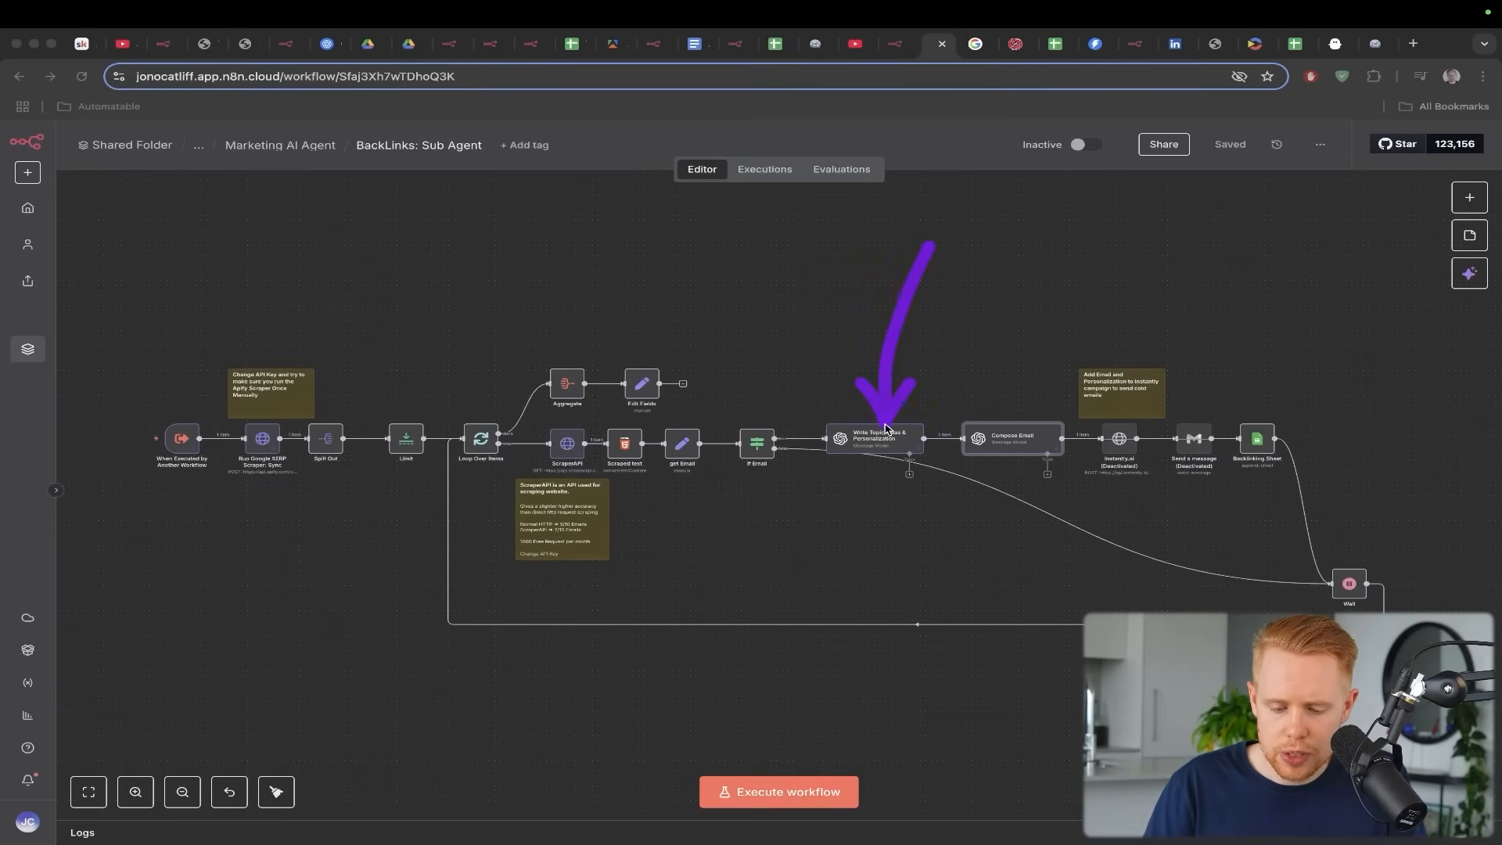
{"action": "key", "text": "ctrl+shift+s"}
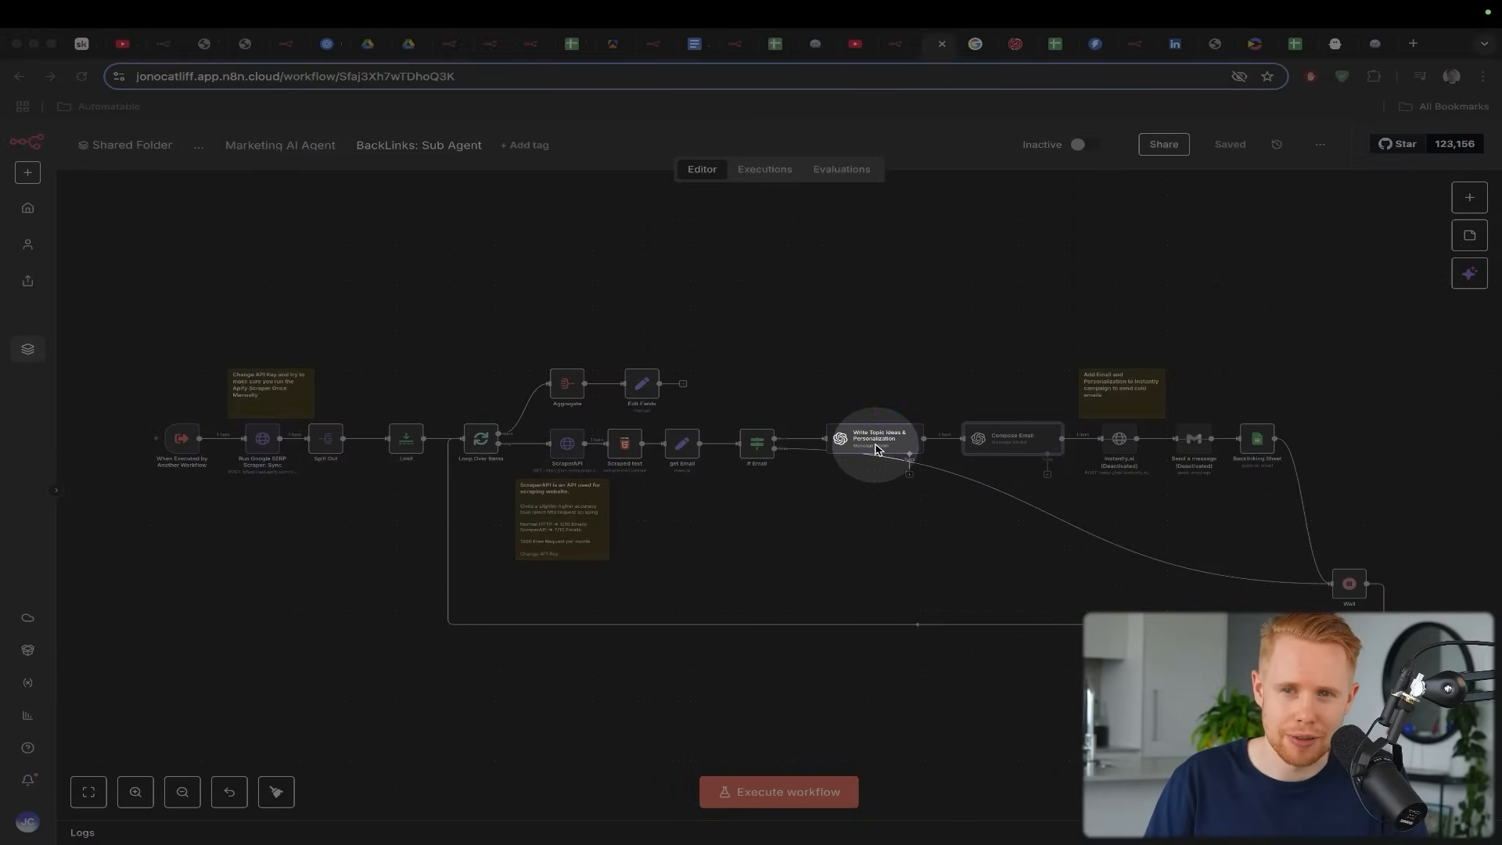
{"action": "key", "text": "ctrl+shift+s"}
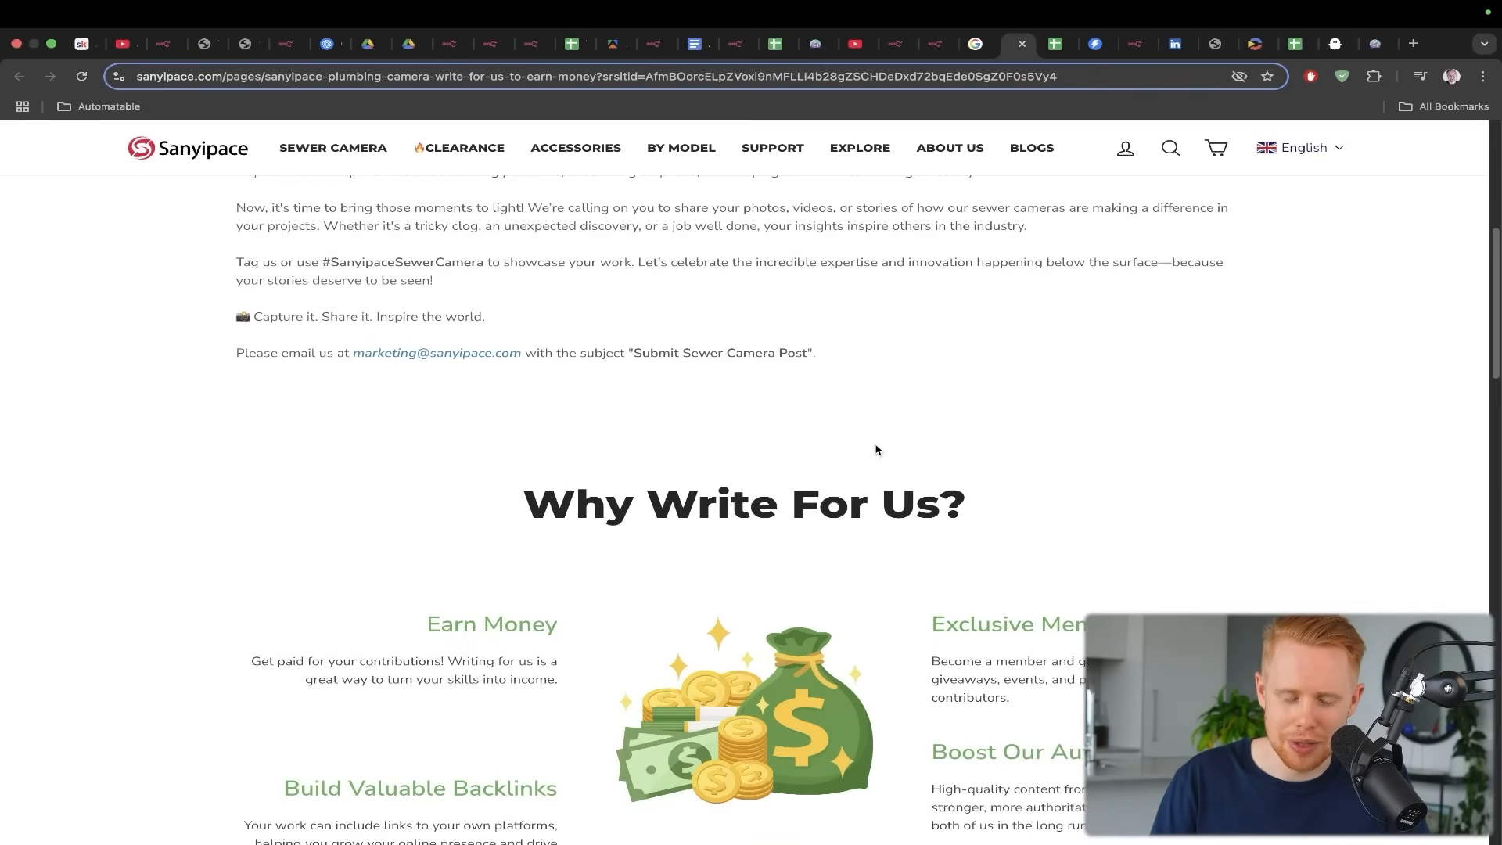
{"action": "scroll", "coordinate": [876, 450], "scroll_direction": "up", "scroll_amount": 6}
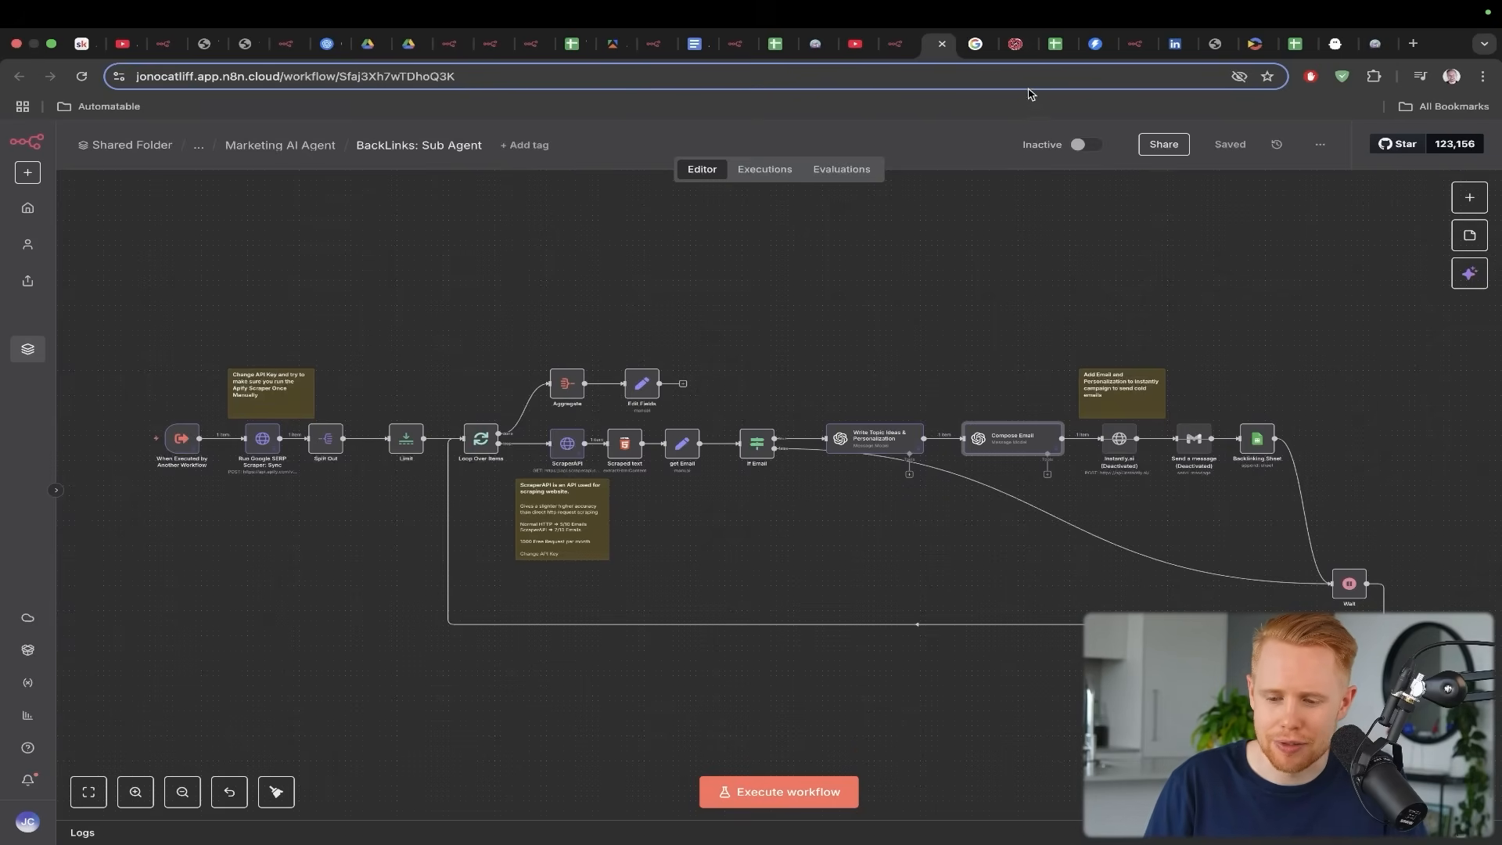
Point out the Send a message and Instantly.ai nodes, and move the instantly.ai browser tab directly after the BackLinks tab
{"action": "left_click_drag", "start_coordinate": [1210, 205], "coordinate": [1193, 422]}
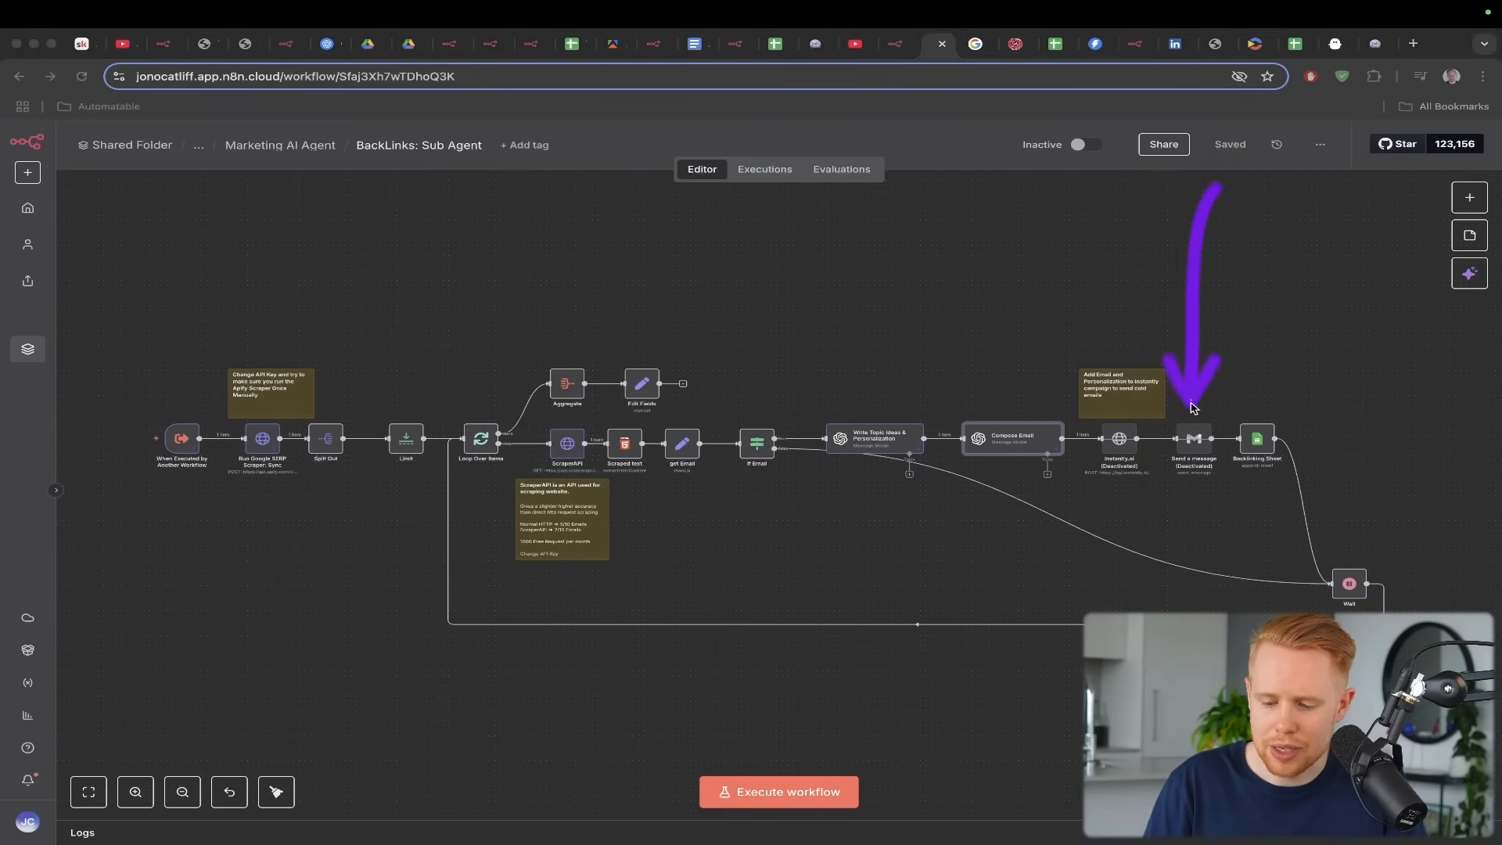
{"action": "key", "text": "ctrl+s"}
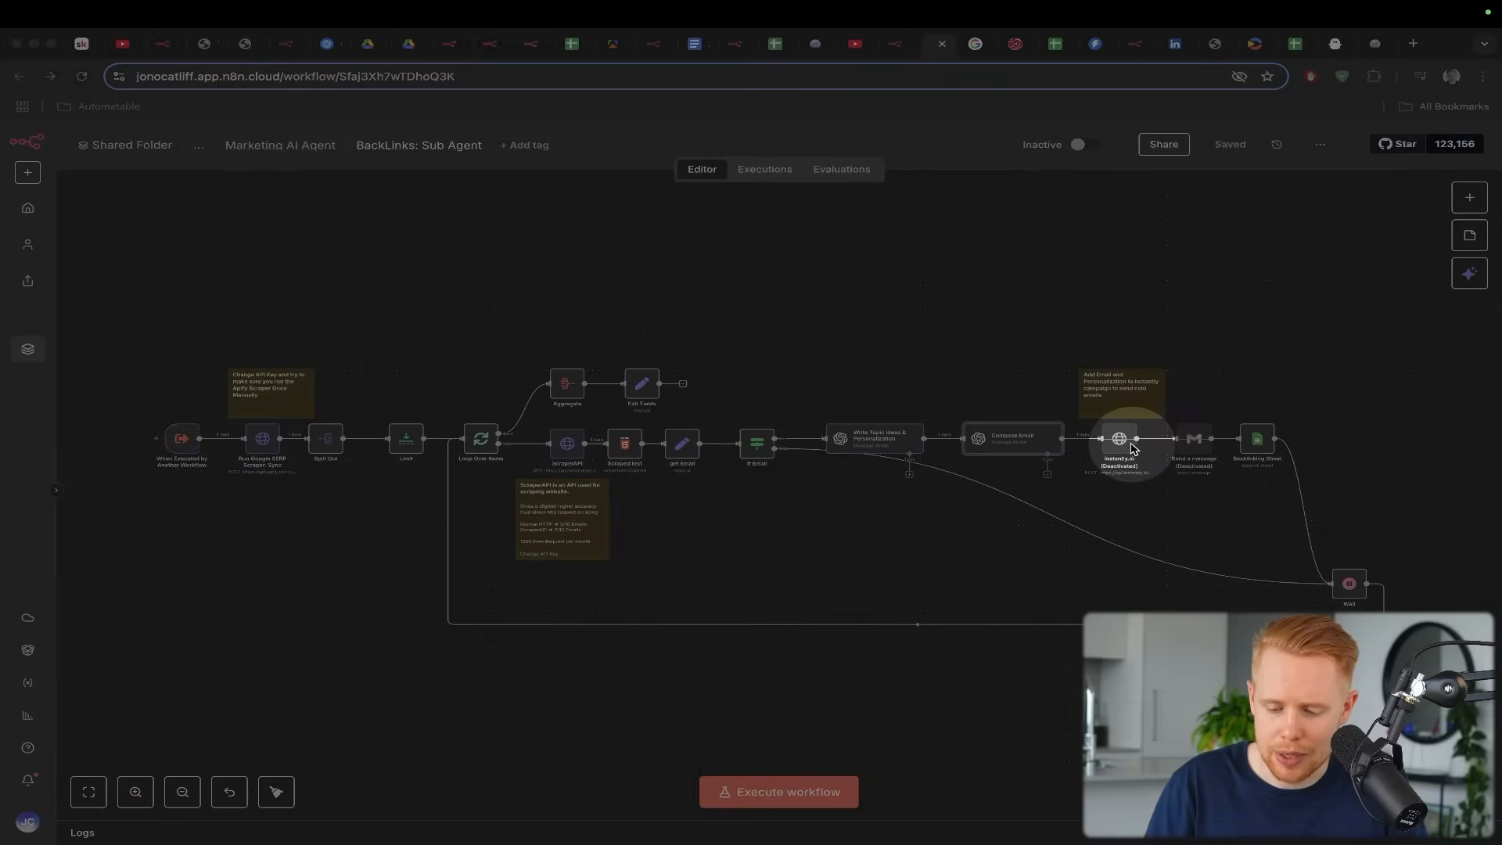
{"action": "key", "text": "ctrl+s"}
{"action": "key", "text": "Escape"}
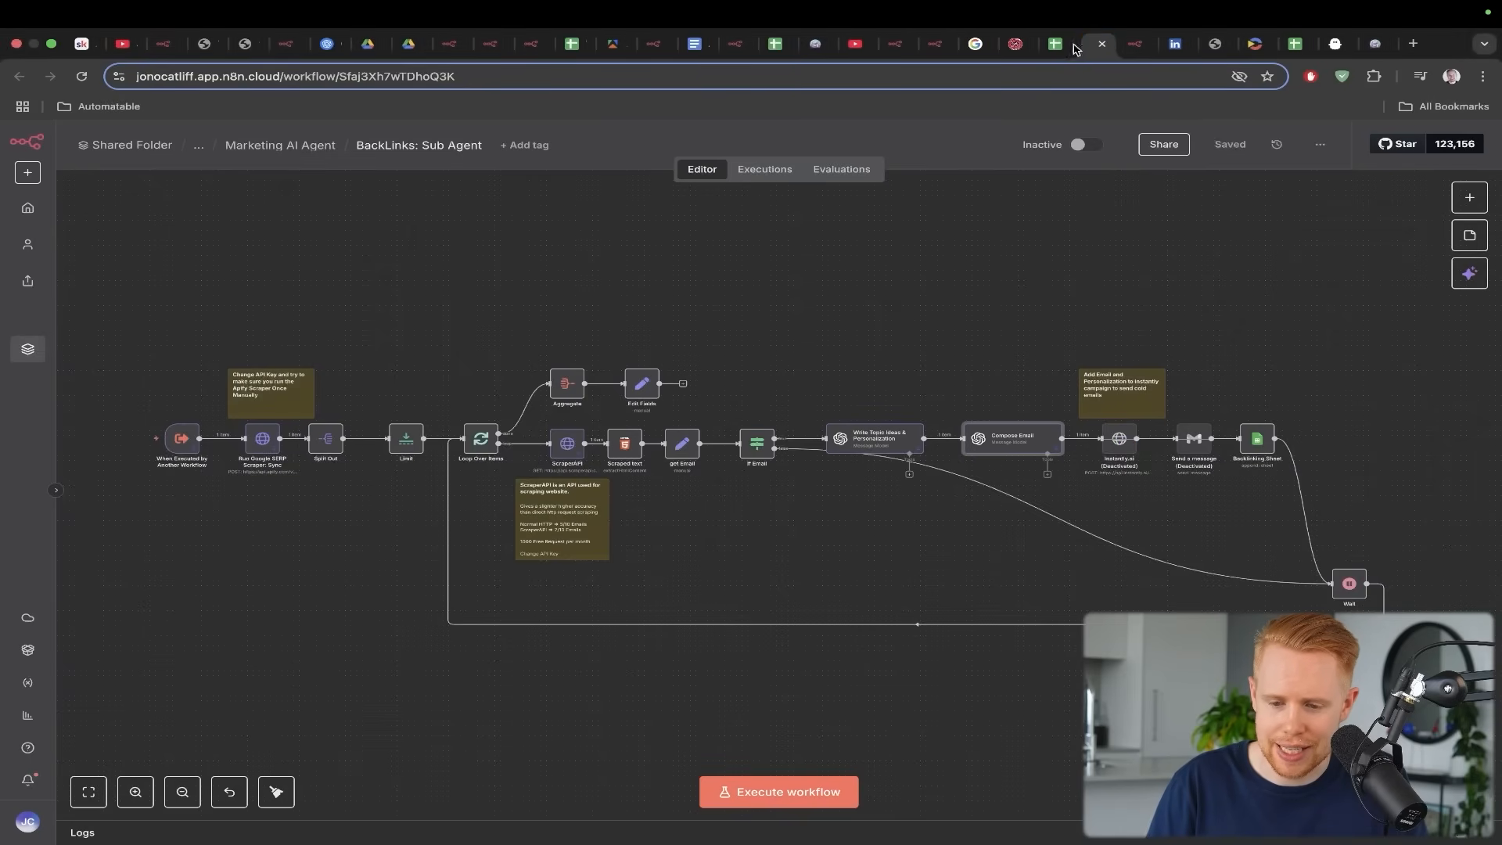
{"action": "left_click_drag", "start_coordinate": [1099, 44], "coordinate": [983, 44]}
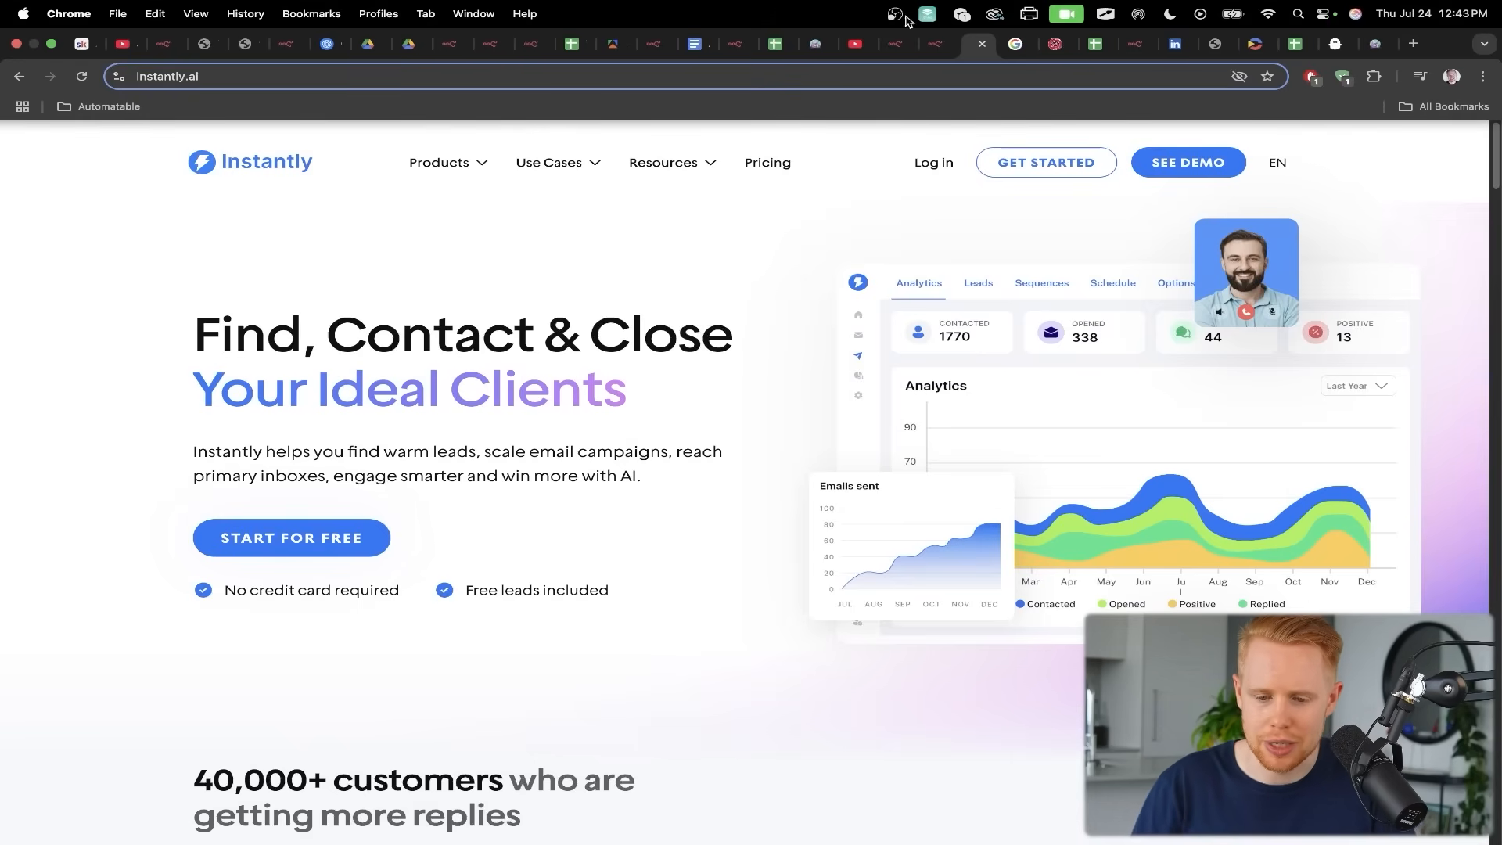
Point out the Heygen Video Cold Outreach tool in the main agent workflow and move its browser tab beside the HeyGen Cold Email tab
{"action": "left_click", "coordinate": [896, 43]}
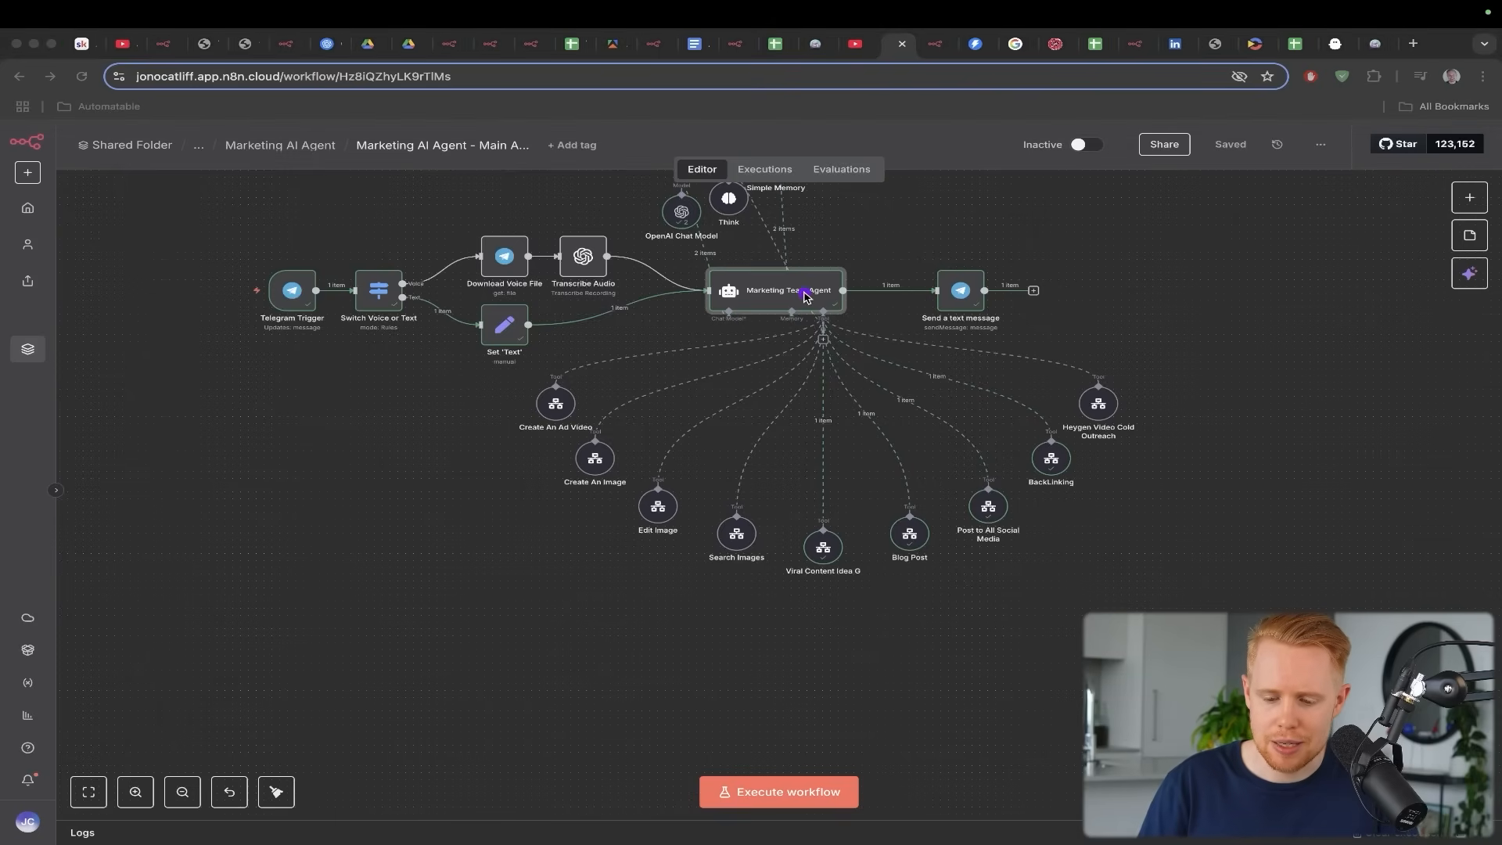
{"action": "mouse_move", "coordinate": [800, 293]}
{"action": "left_mouse_down"}
{"action": "mouse_move", "coordinate": [876, 333]}
{"action": "mouse_move", "coordinate": [1028, 350]}
{"action": "mouse_move", "coordinate": [1093, 394]}
{"action": "left_mouse_up"}
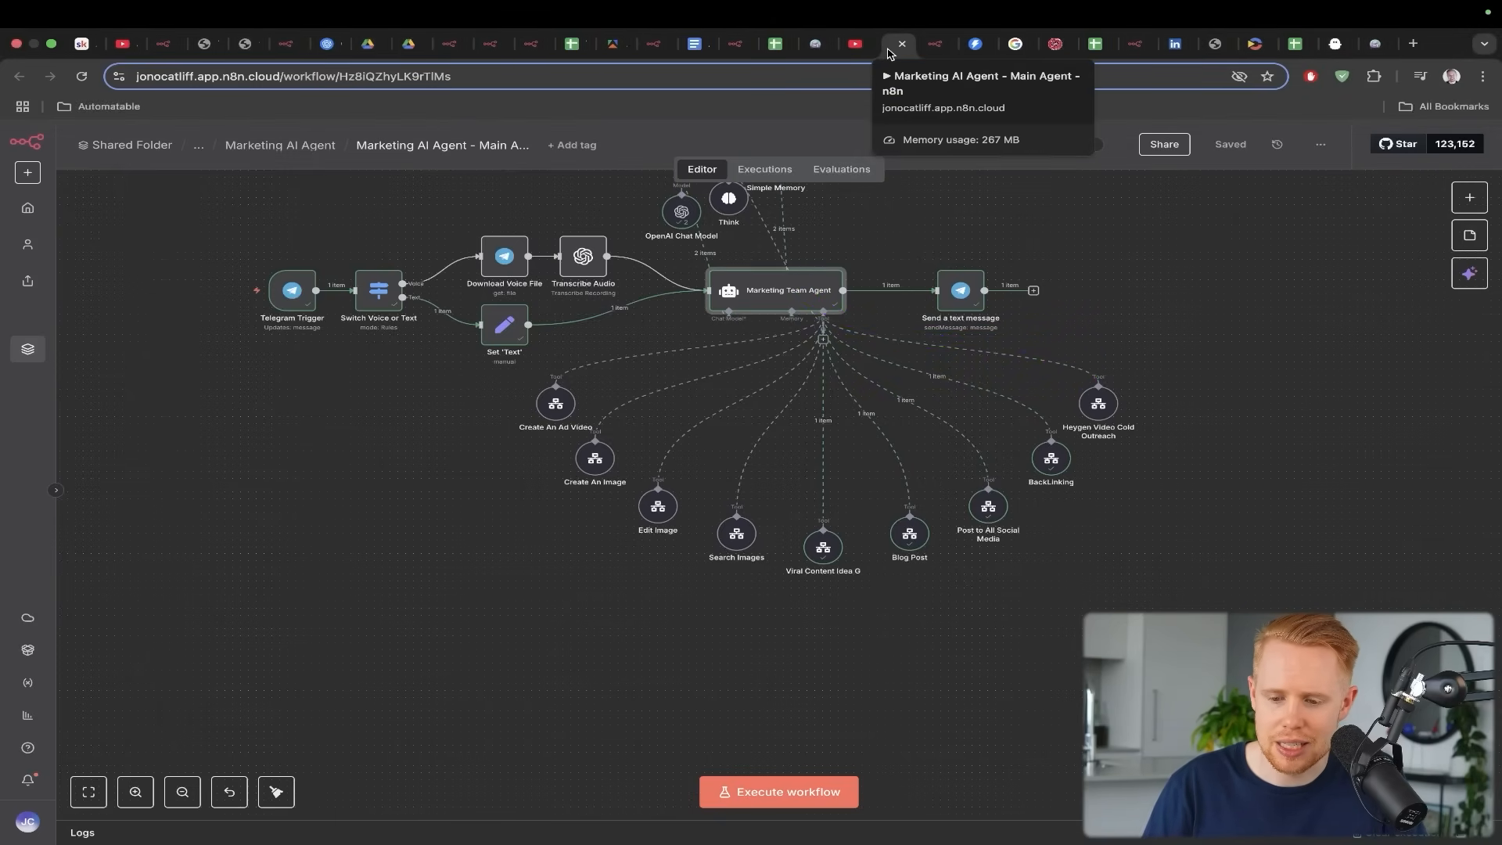
{"action": "left_click_drag", "start_coordinate": [890, 53], "coordinate": [1092, 53]}
Show the start of the HeyGen Cold Email sub-agent workflow and point out its Apollo Apify Scraper node
{"action": "key", "text": "ctrl+Tab"}
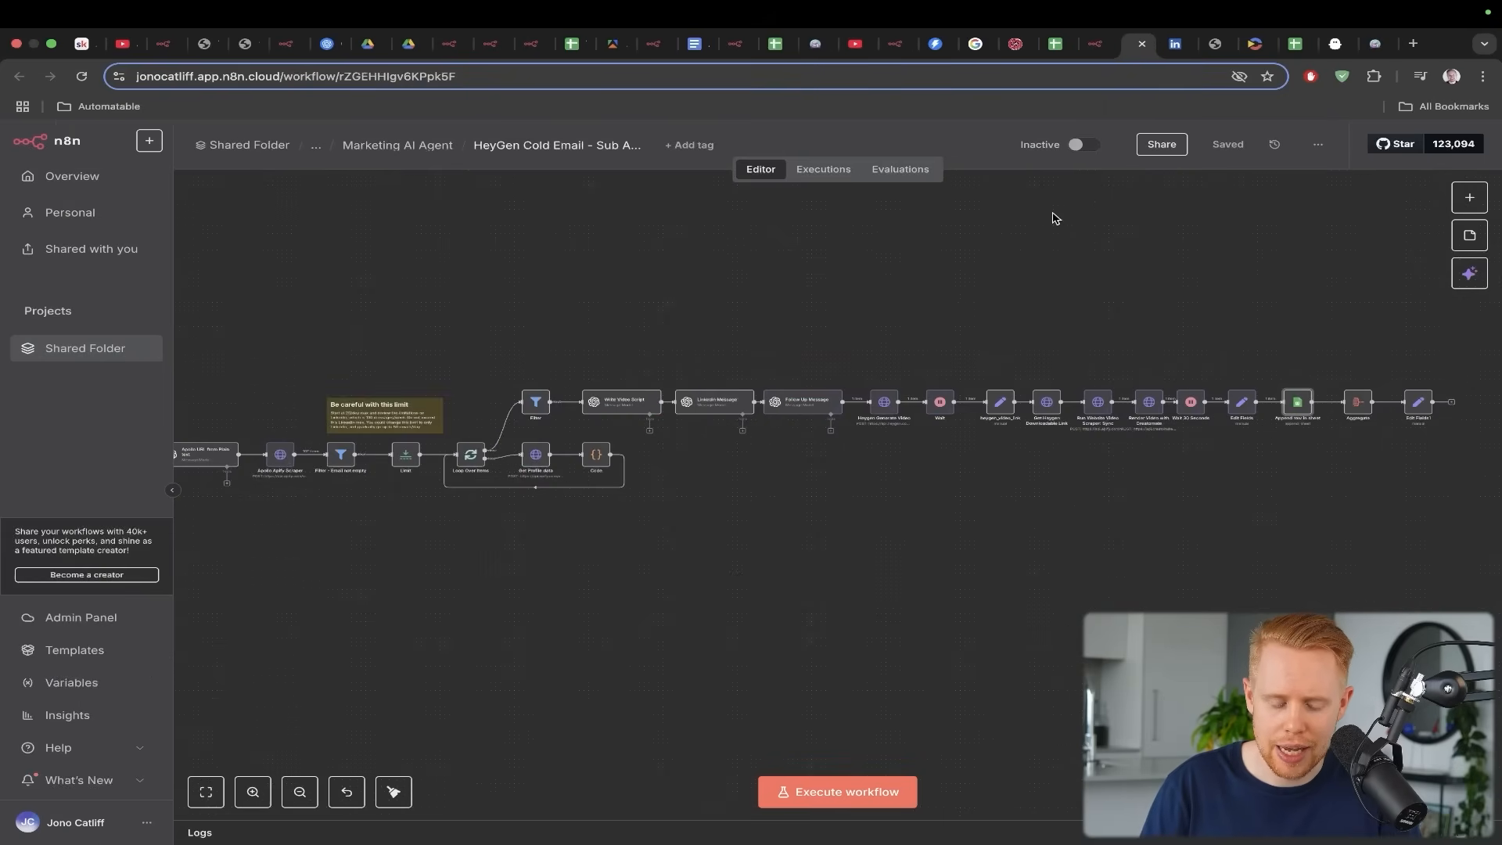
{"action": "scroll", "coordinate": [963, 384], "scroll_direction": "left", "scroll_amount": 5}
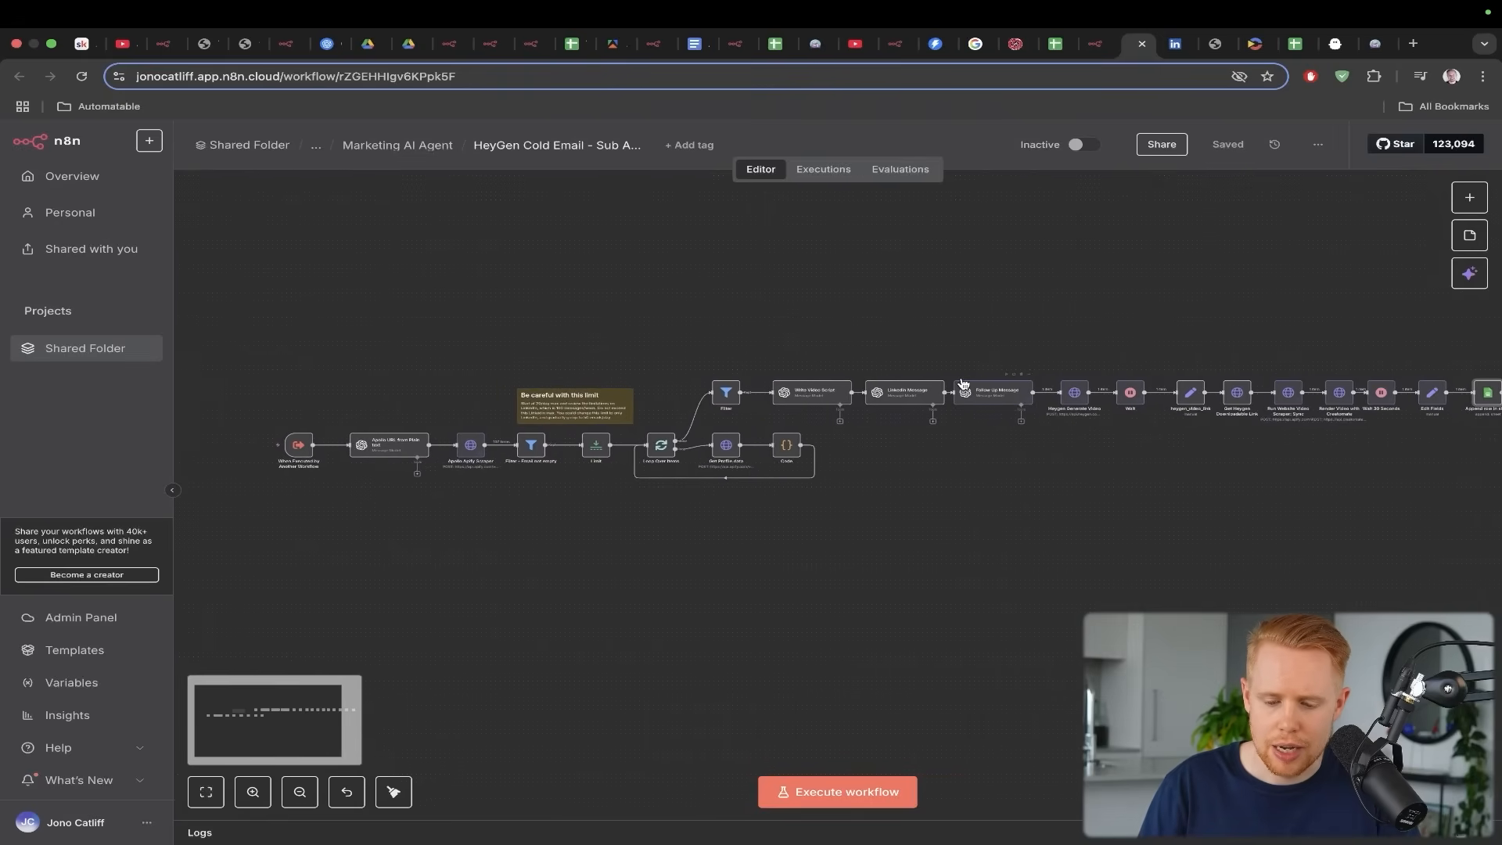
{"action": "scroll", "coordinate": [962, 383], "scroll_direction": "right", "scroll_amount": 2}
{"action": "left_click", "coordinate": [393, 260]}
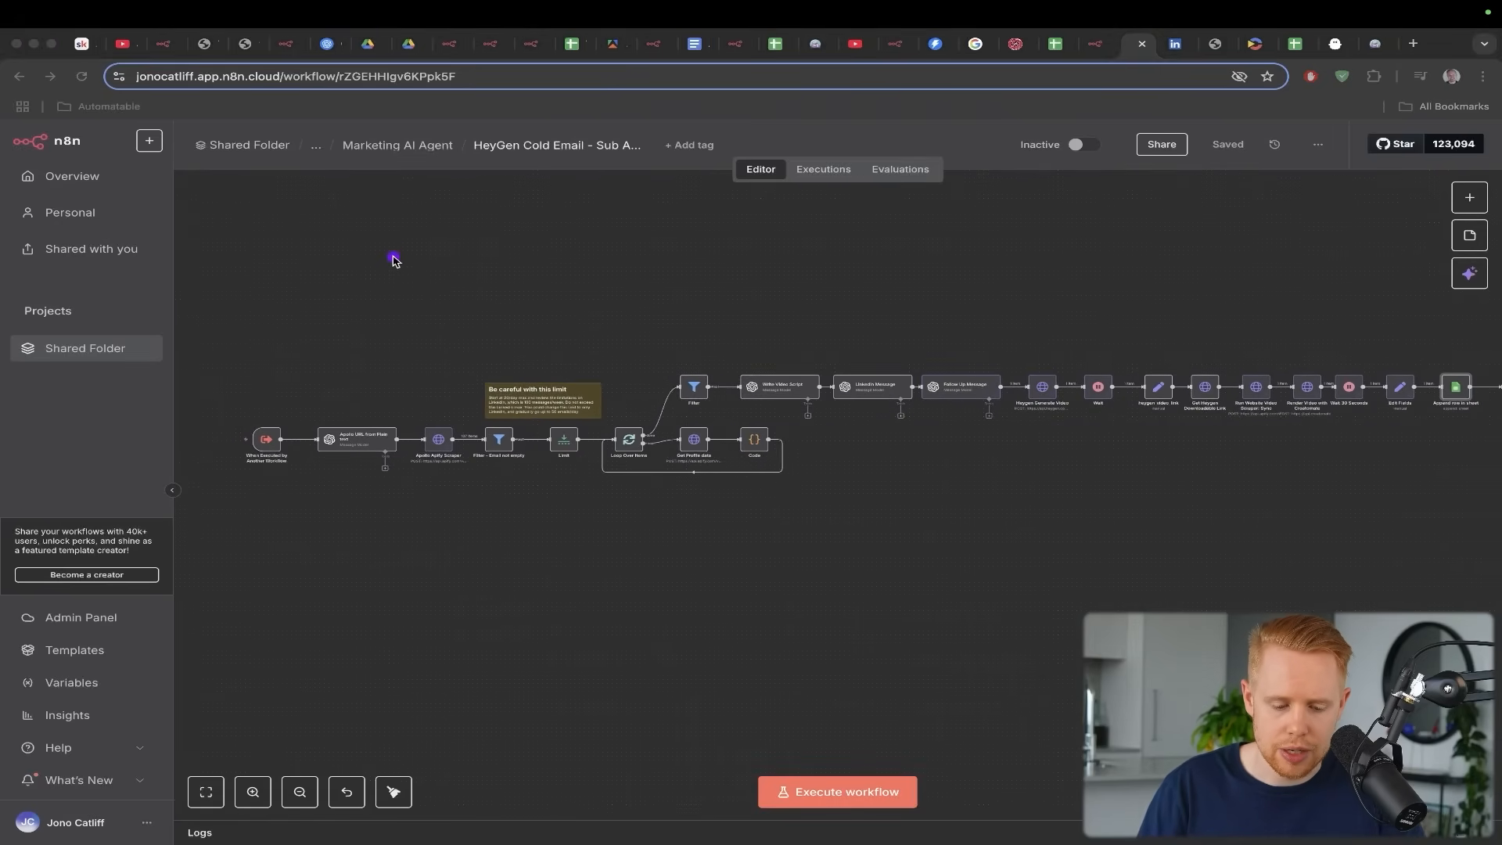
{"action": "mouse_move", "coordinate": [393, 257]}
{"action": "left_mouse_down"}
{"action": "mouse_move", "coordinate": [411, 368]}
{"action": "mouse_move", "coordinate": [442, 438]}
{"action": "left_mouse_up"}
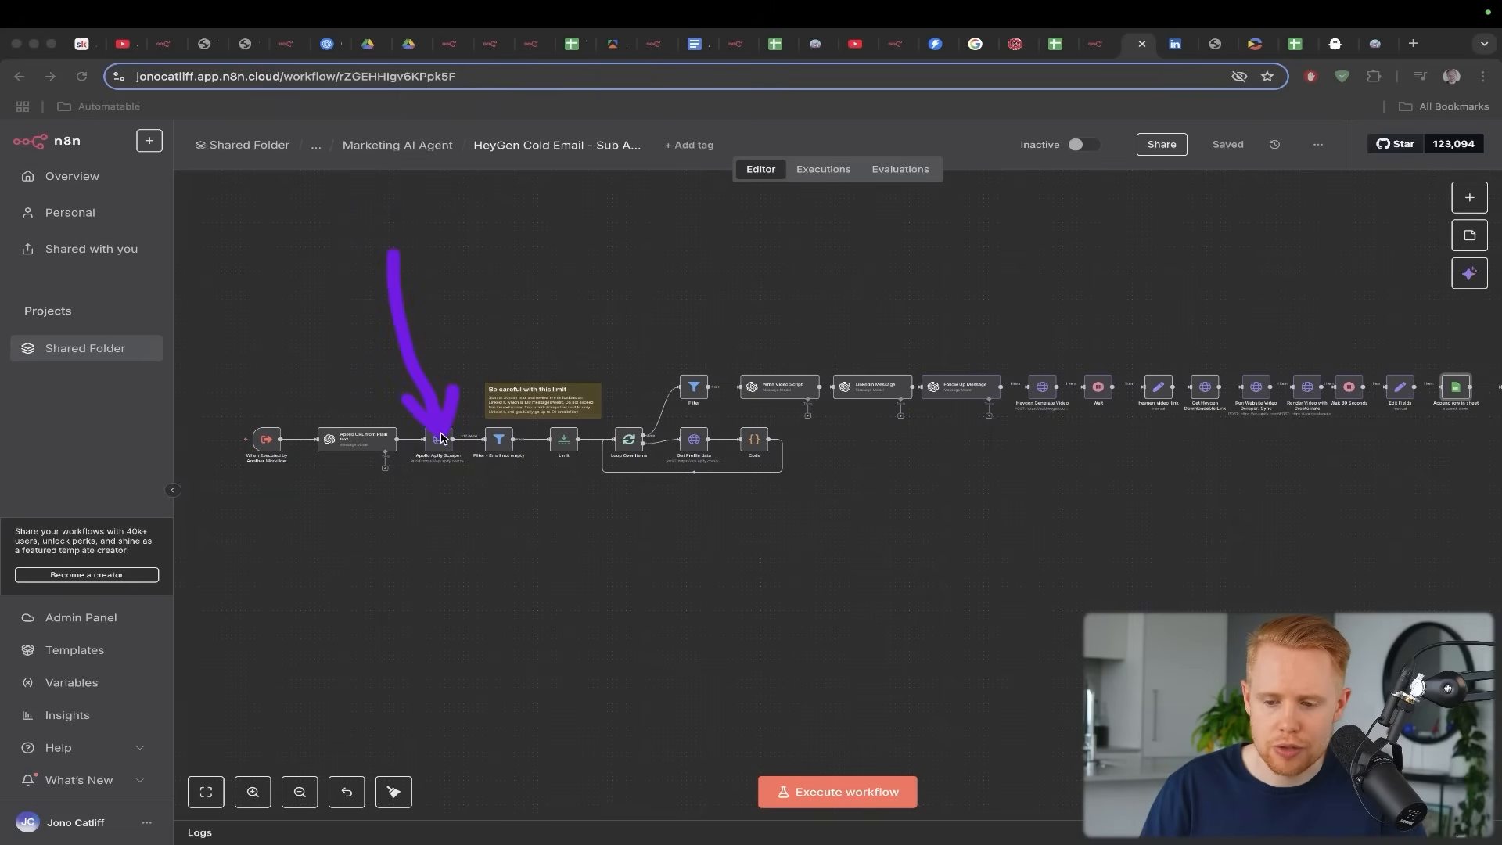
Open the apollo.io website in a new browser tab
{"action": "key", "text": "super+t"}
{"action": "type", "text": "apollo"}
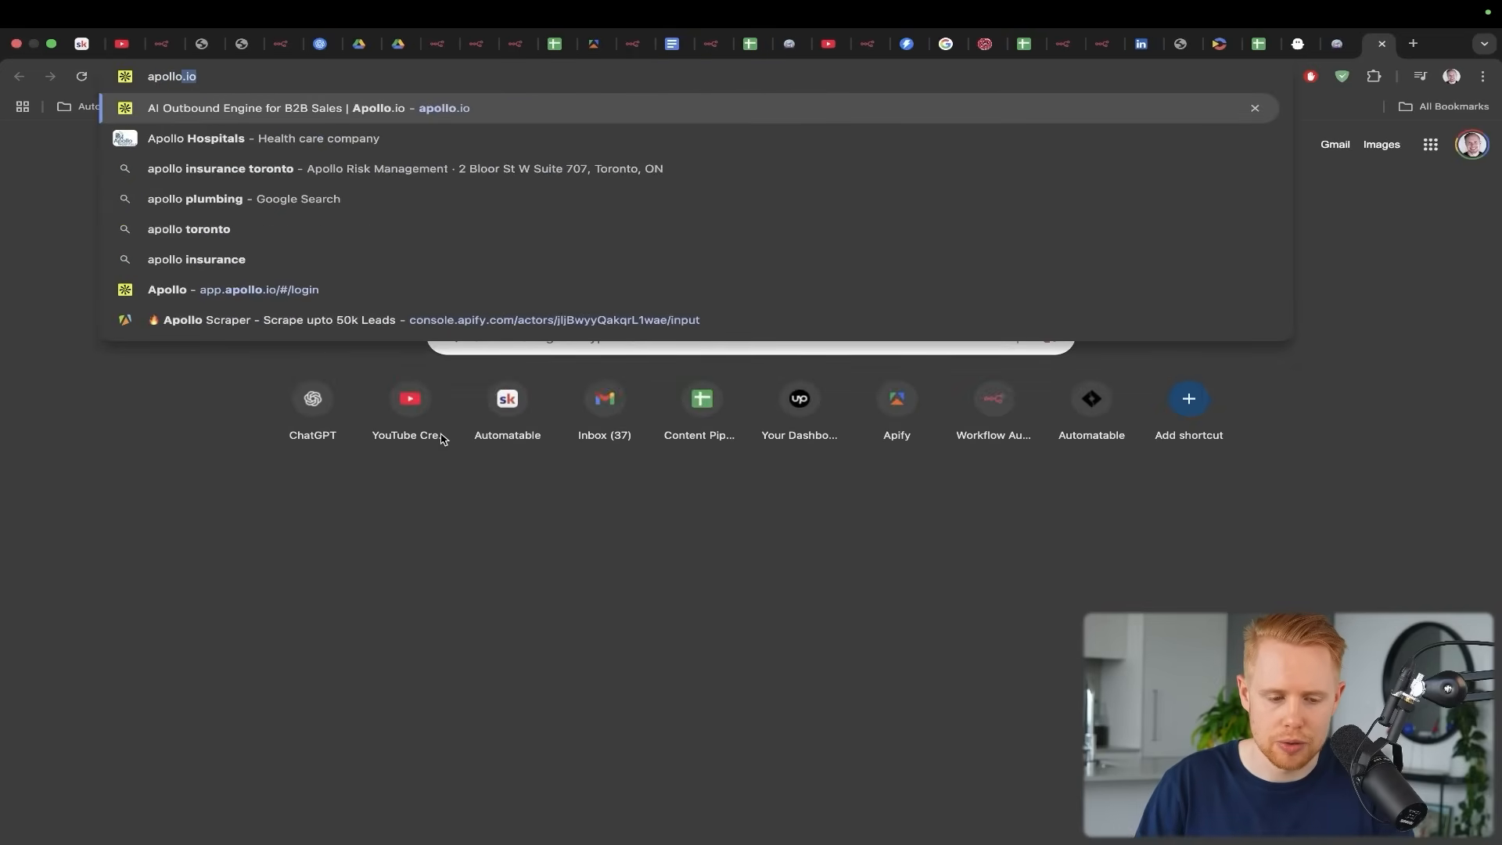
{"action": "key", "text": "Return"}
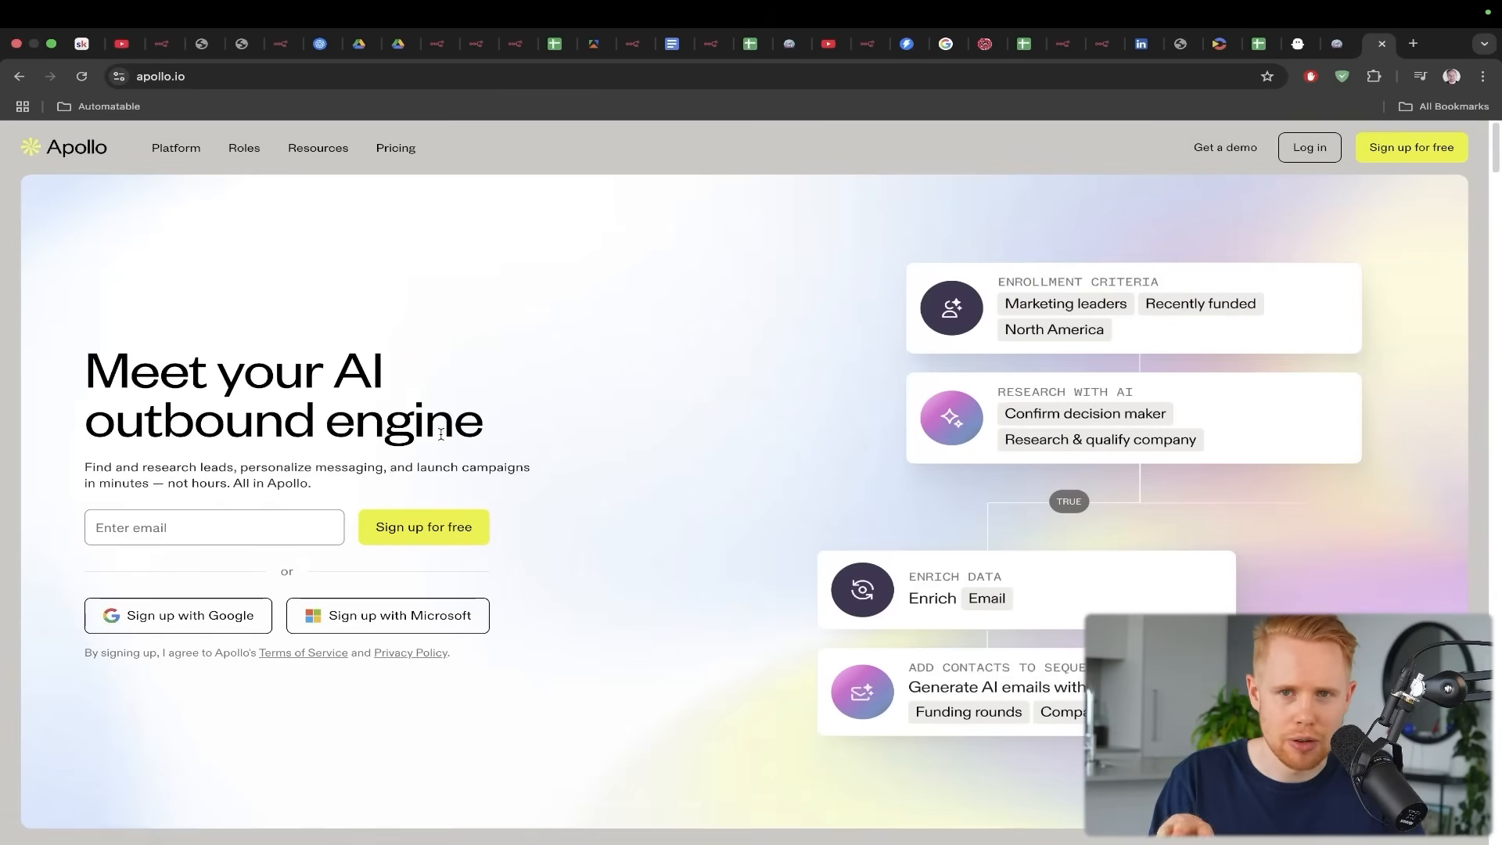
Look through the Apollo homepage down to the Call Assistant section and point out its meetings demo
{"action": "scroll", "coordinate": [579, 341], "scroll_direction": "down", "scroll_amount": 10}
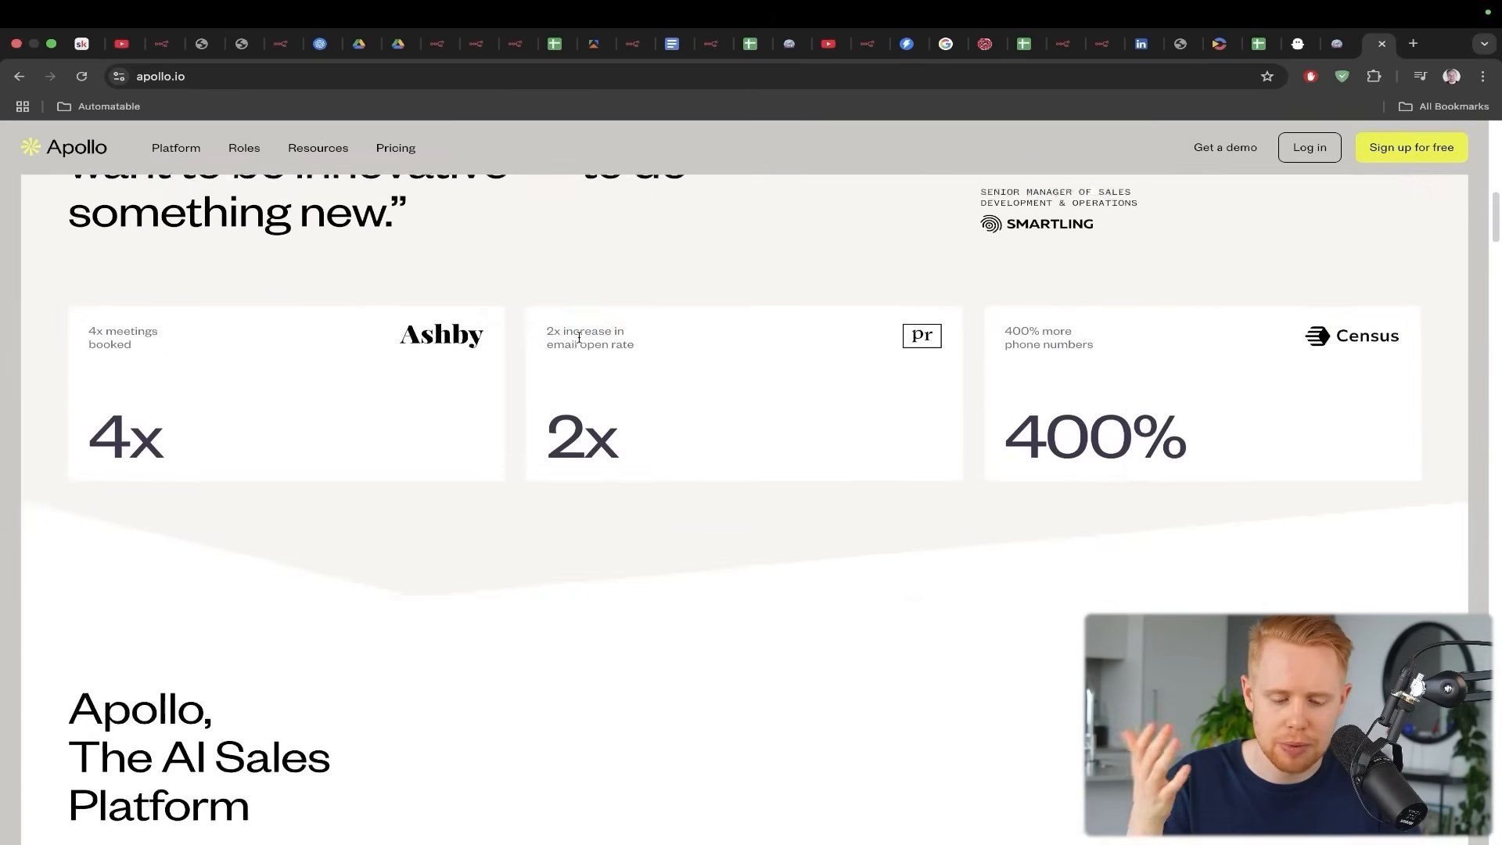
{"action": "scroll", "coordinate": [579, 341], "scroll_direction": "down", "scroll_amount": 15}
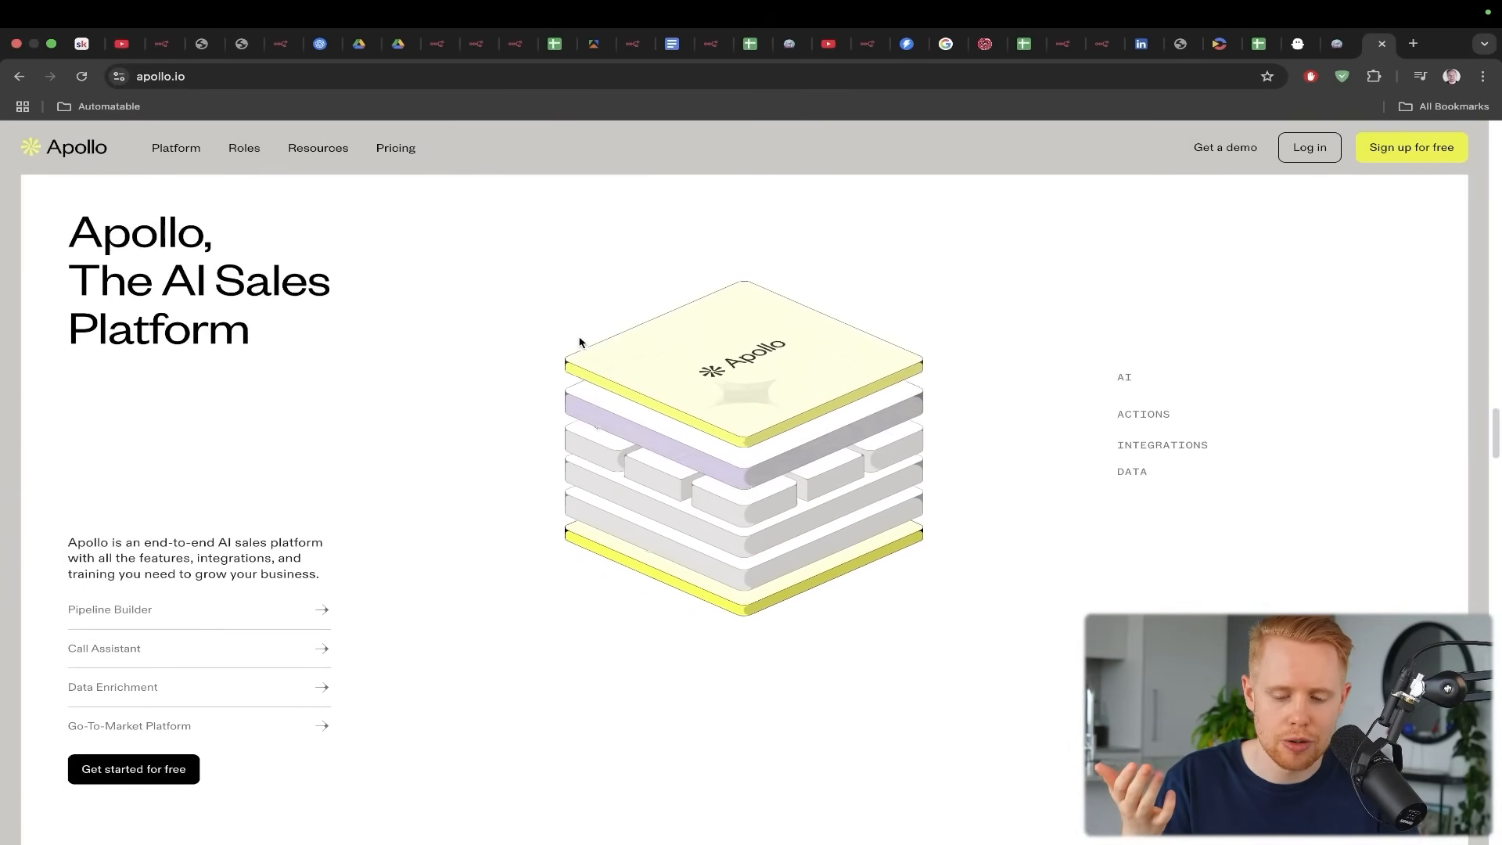
{"action": "scroll", "coordinate": [580, 342], "scroll_direction": "down", "scroll_amount": 15}
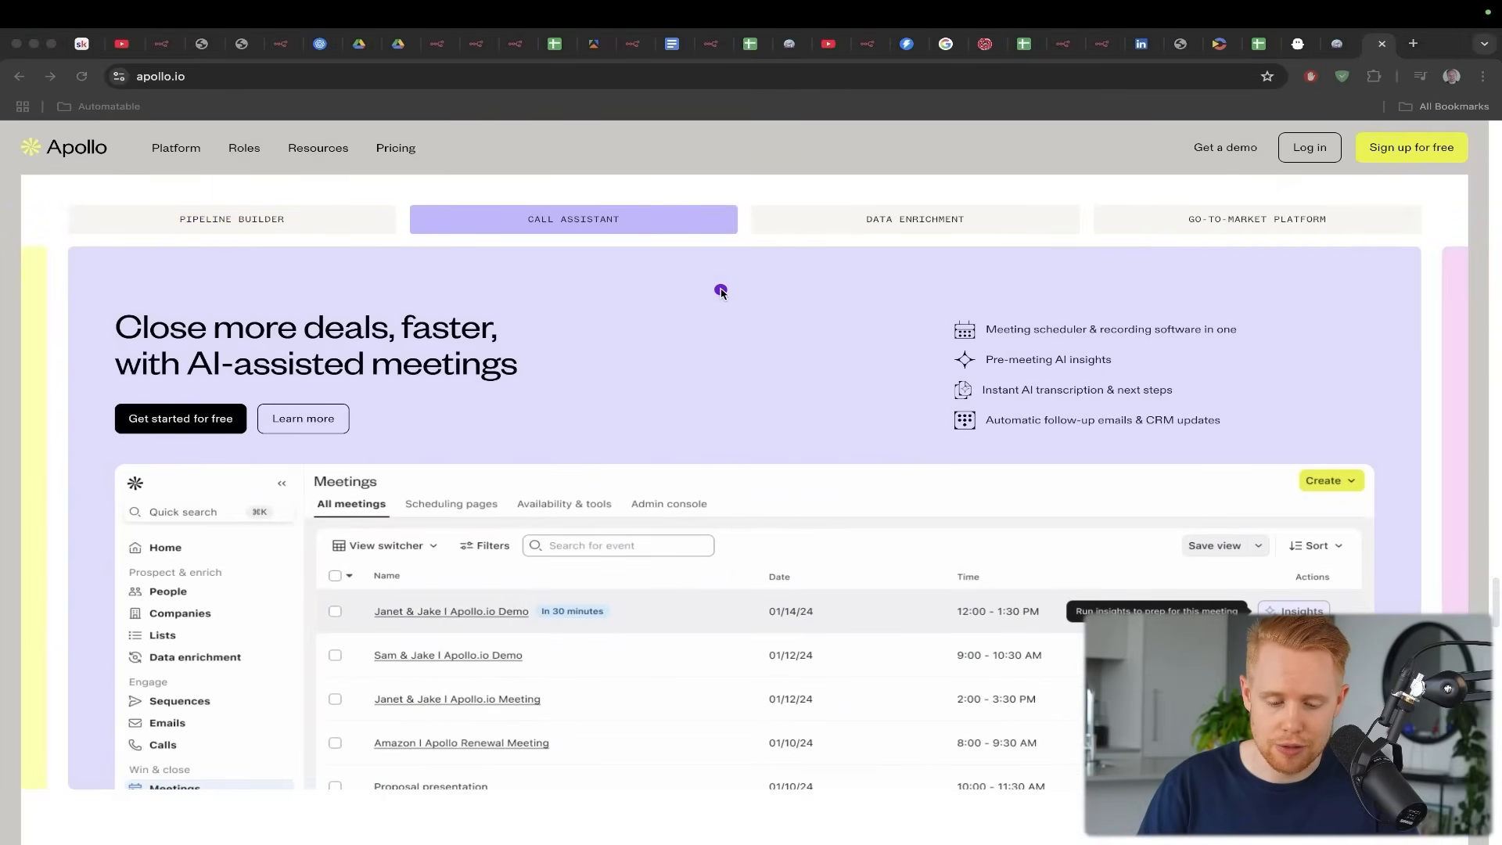
{"action": "mouse_move", "coordinate": [720, 291]}
{"action": "left_mouse_down"}
{"action": "mouse_move", "coordinate": [507, 503]}
{"action": "mouse_move", "coordinate": [480, 577]}
{"action": "left_mouse_up"}
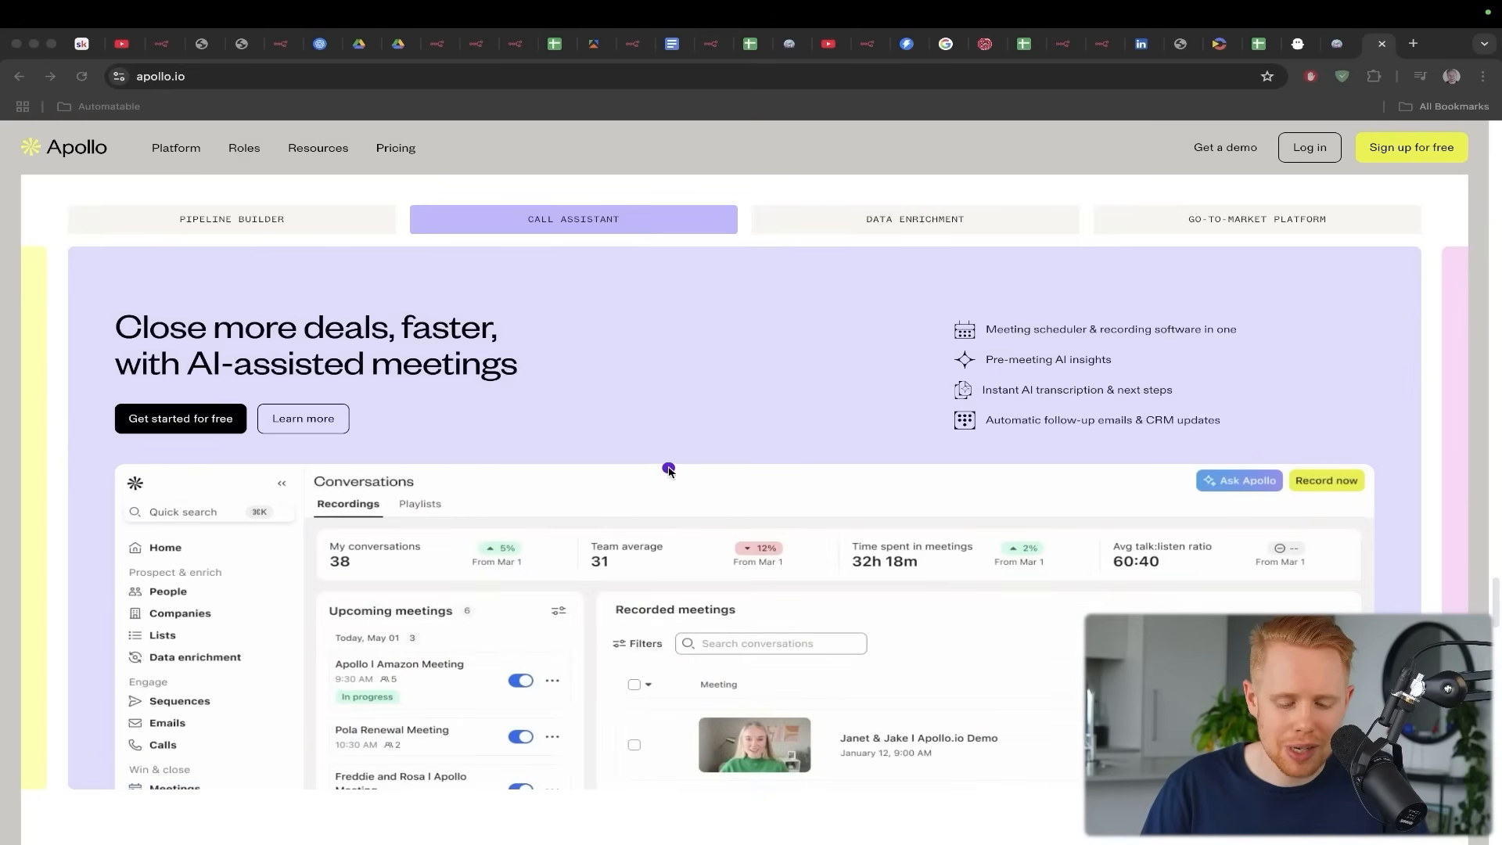
{"action": "left_click_drag", "start_coordinate": [704, 332], "coordinate": [525, 522]}
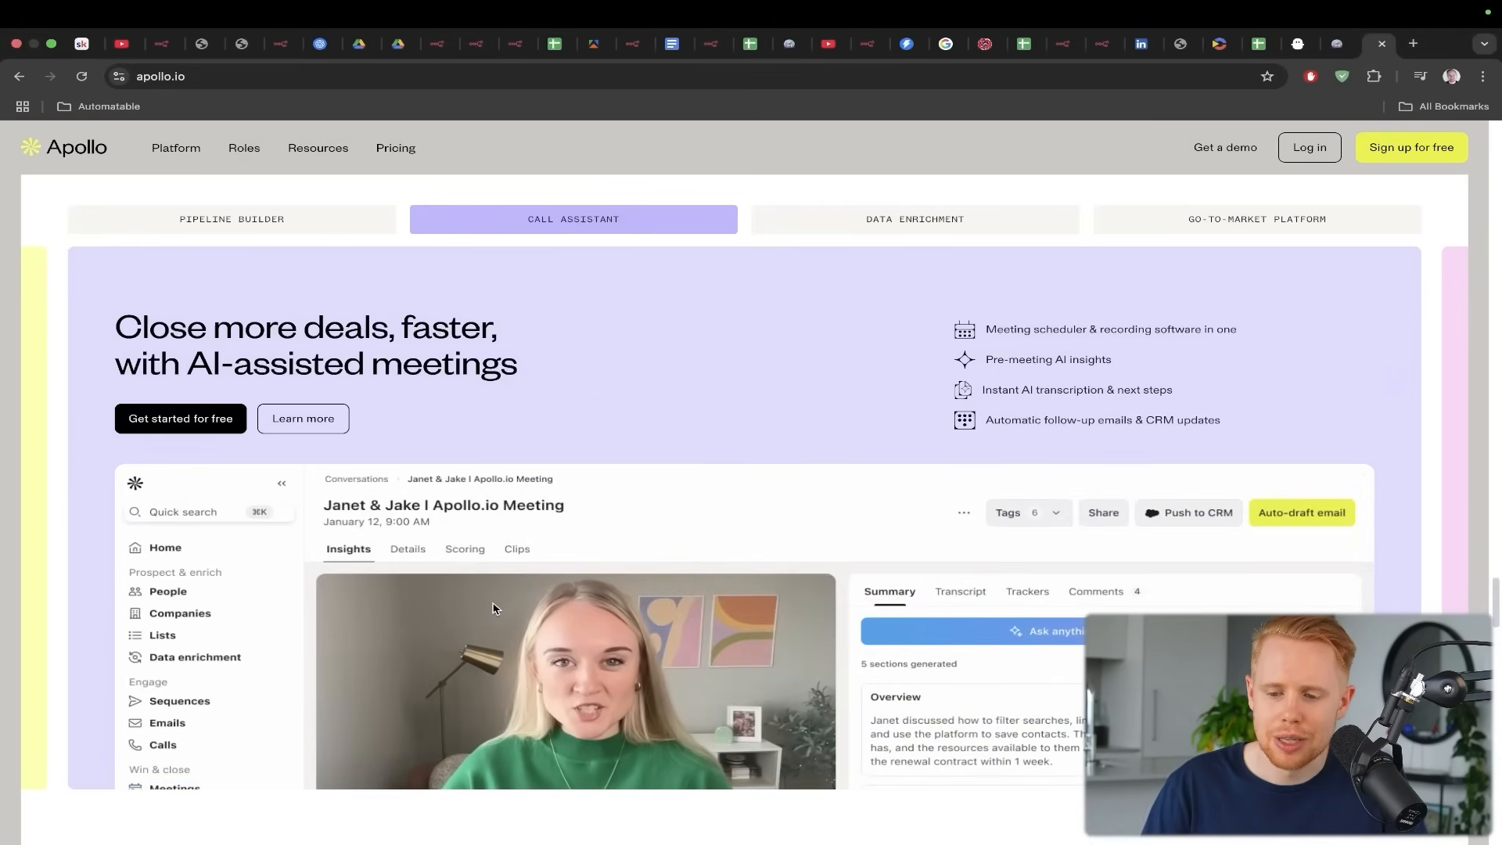
Point out the Apollo Apify Scraper node in the HeyGen Cold Email workflow and return to the Apollo website
{"action": "left_click", "coordinate": [1102, 43]}
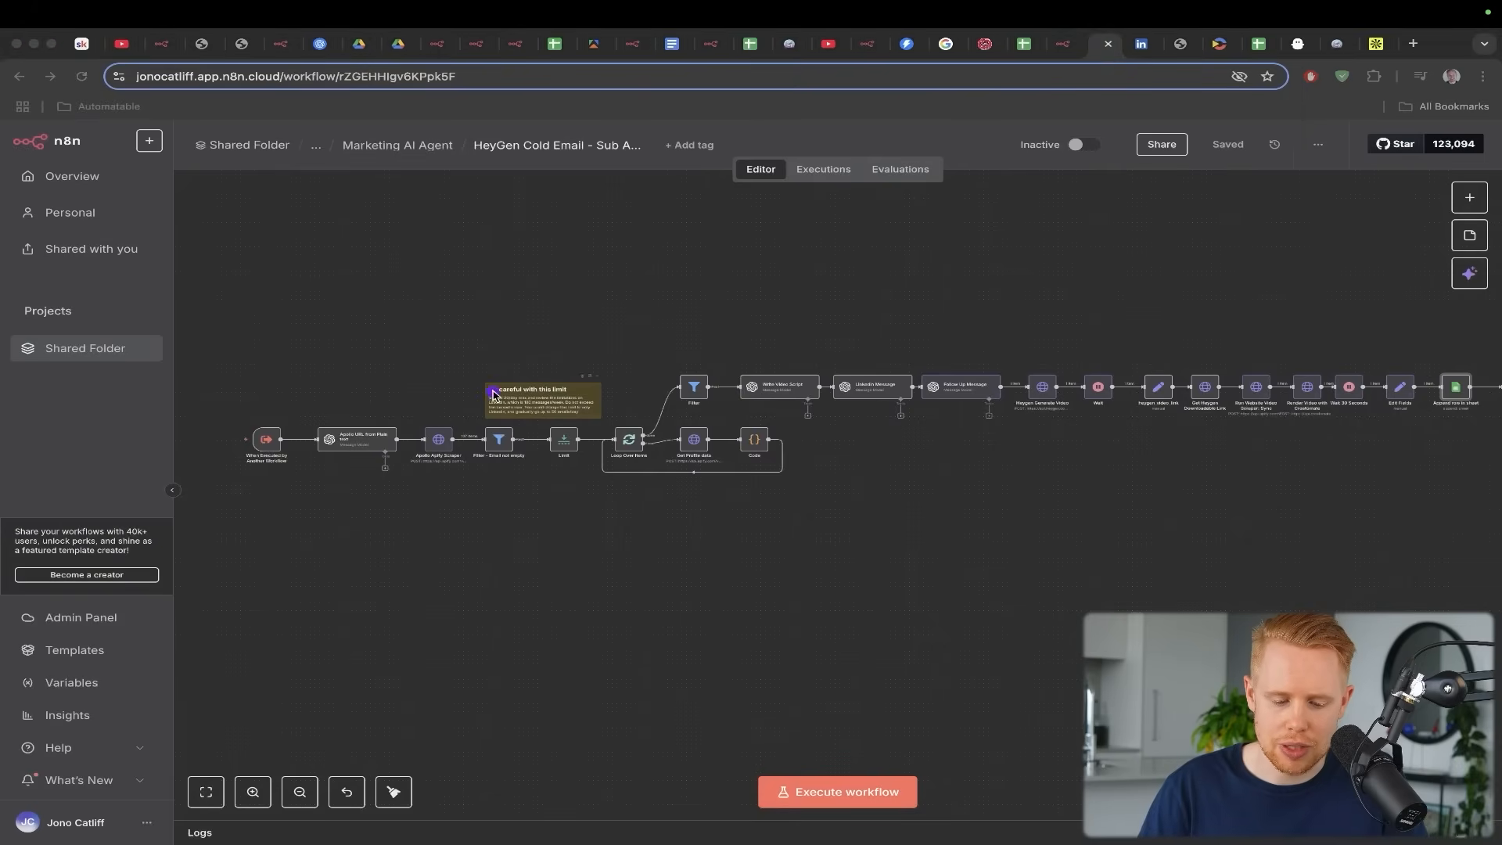
{"action": "left_click_drag", "start_coordinate": [472, 257], "coordinate": [427, 435]}
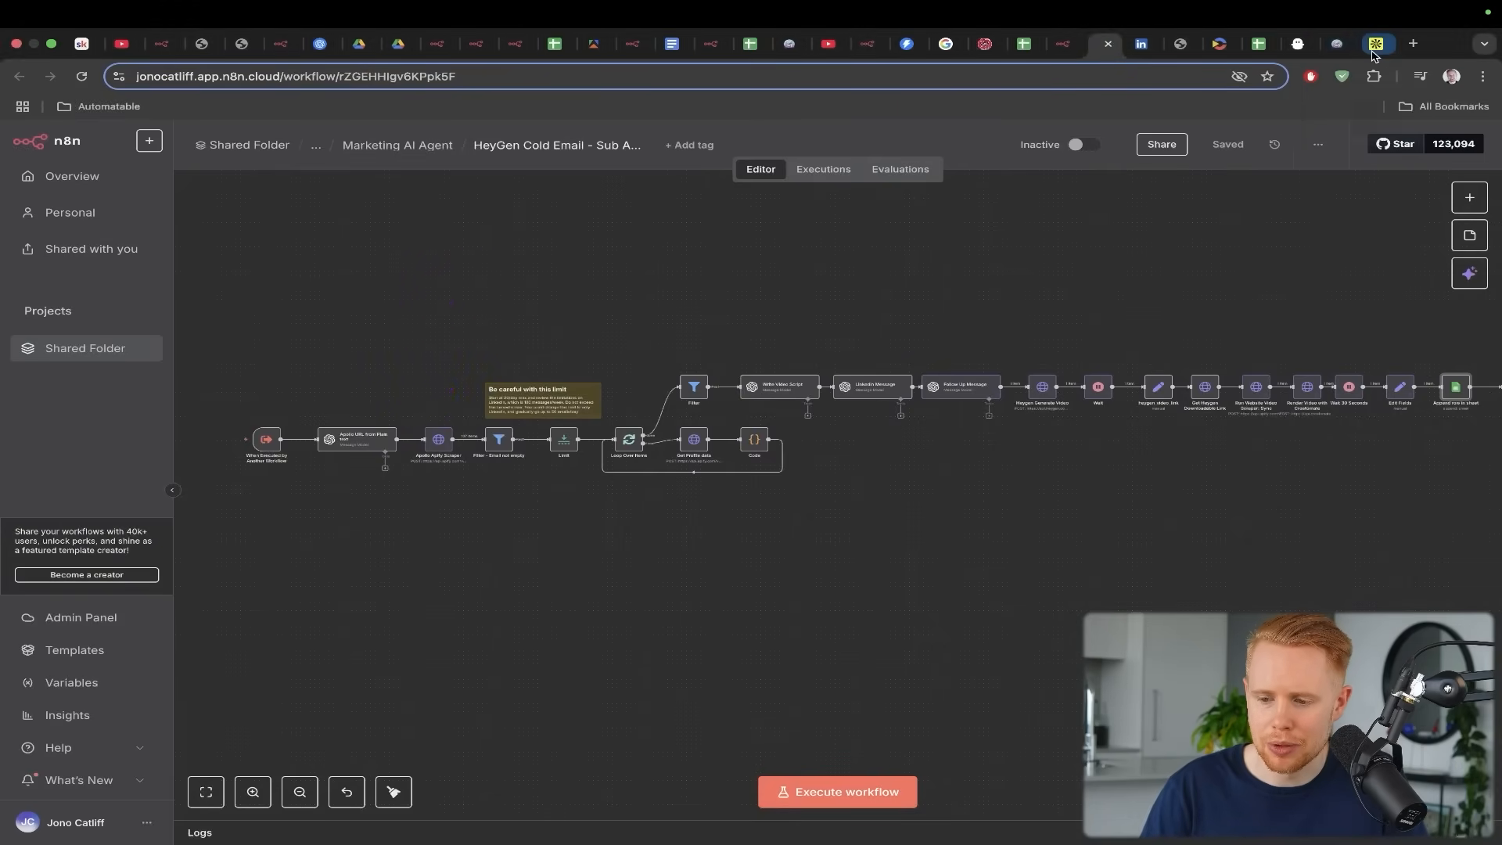
{"action": "left_click", "coordinate": [1376, 43]}
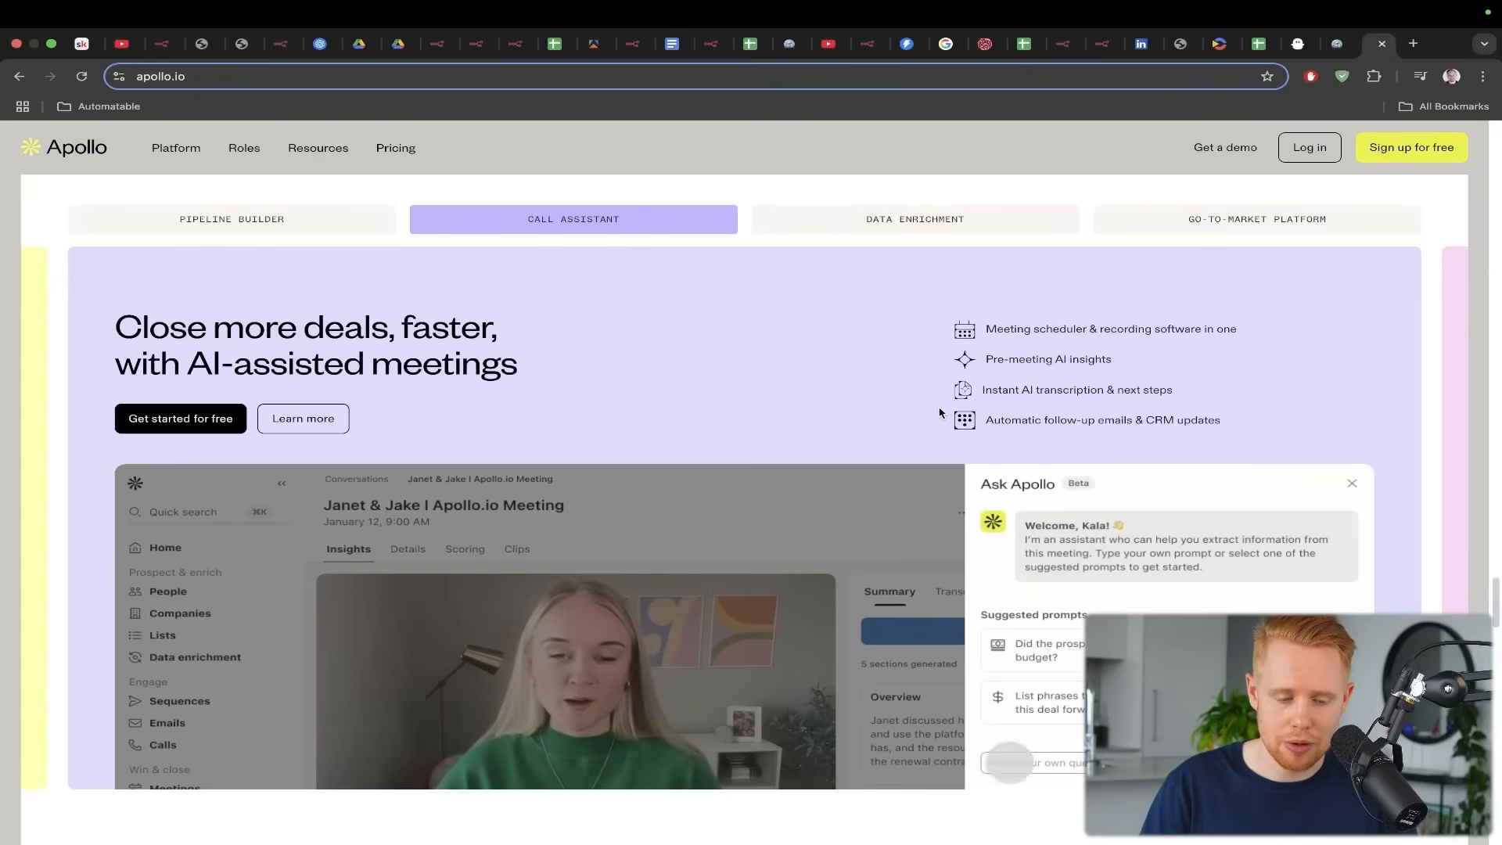
Open the Apify website in a new browser tab
{"action": "key", "text": "super+t"}
{"action": "type", "text": "apify"}
{"action": "key", "text": "Return"}
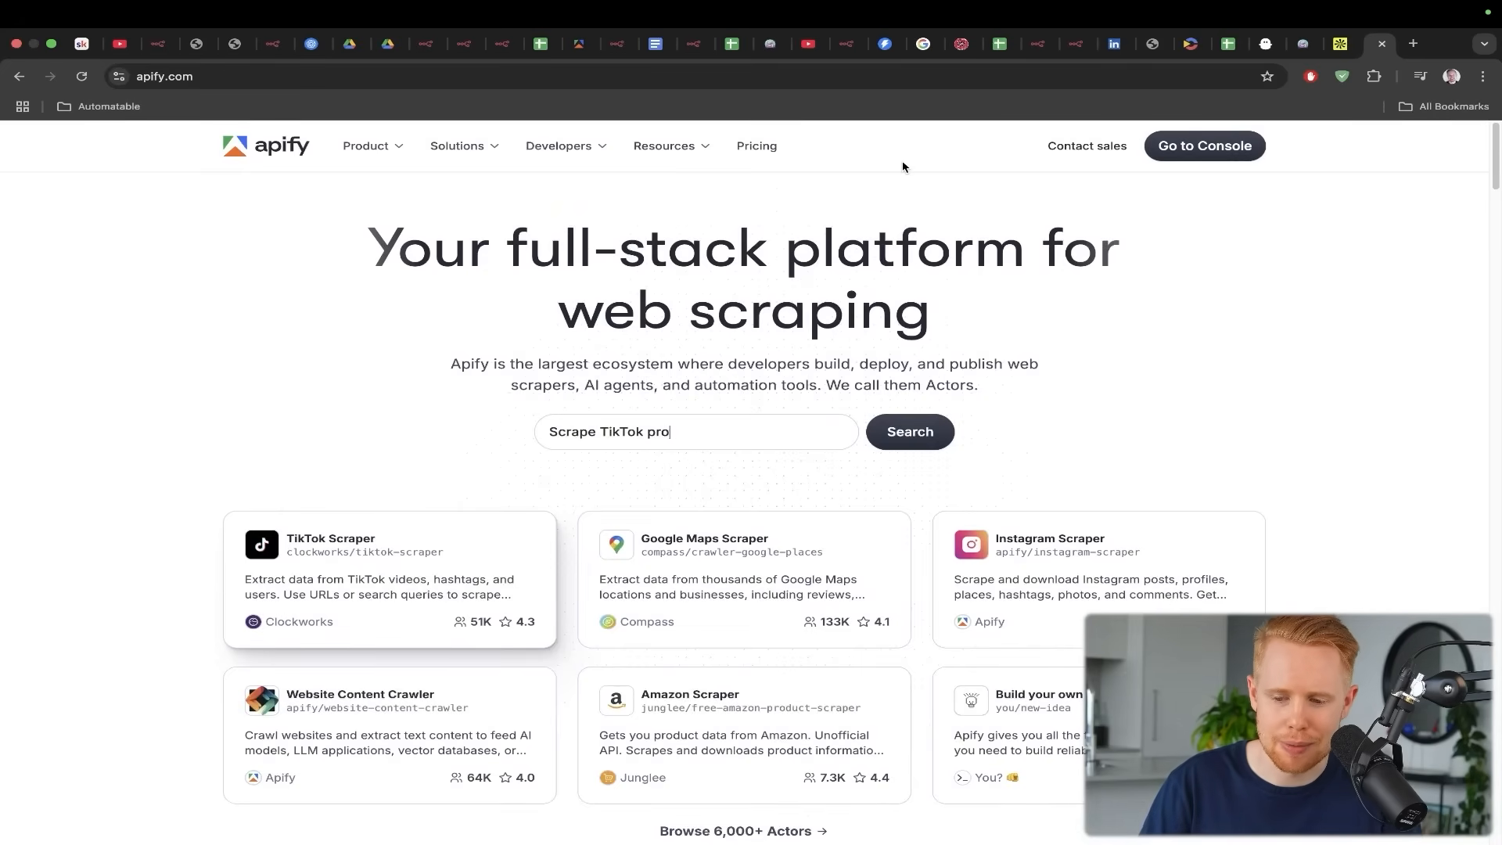
Return to the HeyGen Cold Email workflow and point out the Apollo Apify Scraper, Write Video Script and LinkedIn Message nodes
{"action": "left_click", "coordinate": [1038, 49]}
{"action": "left_click", "coordinate": [1070, 53]}
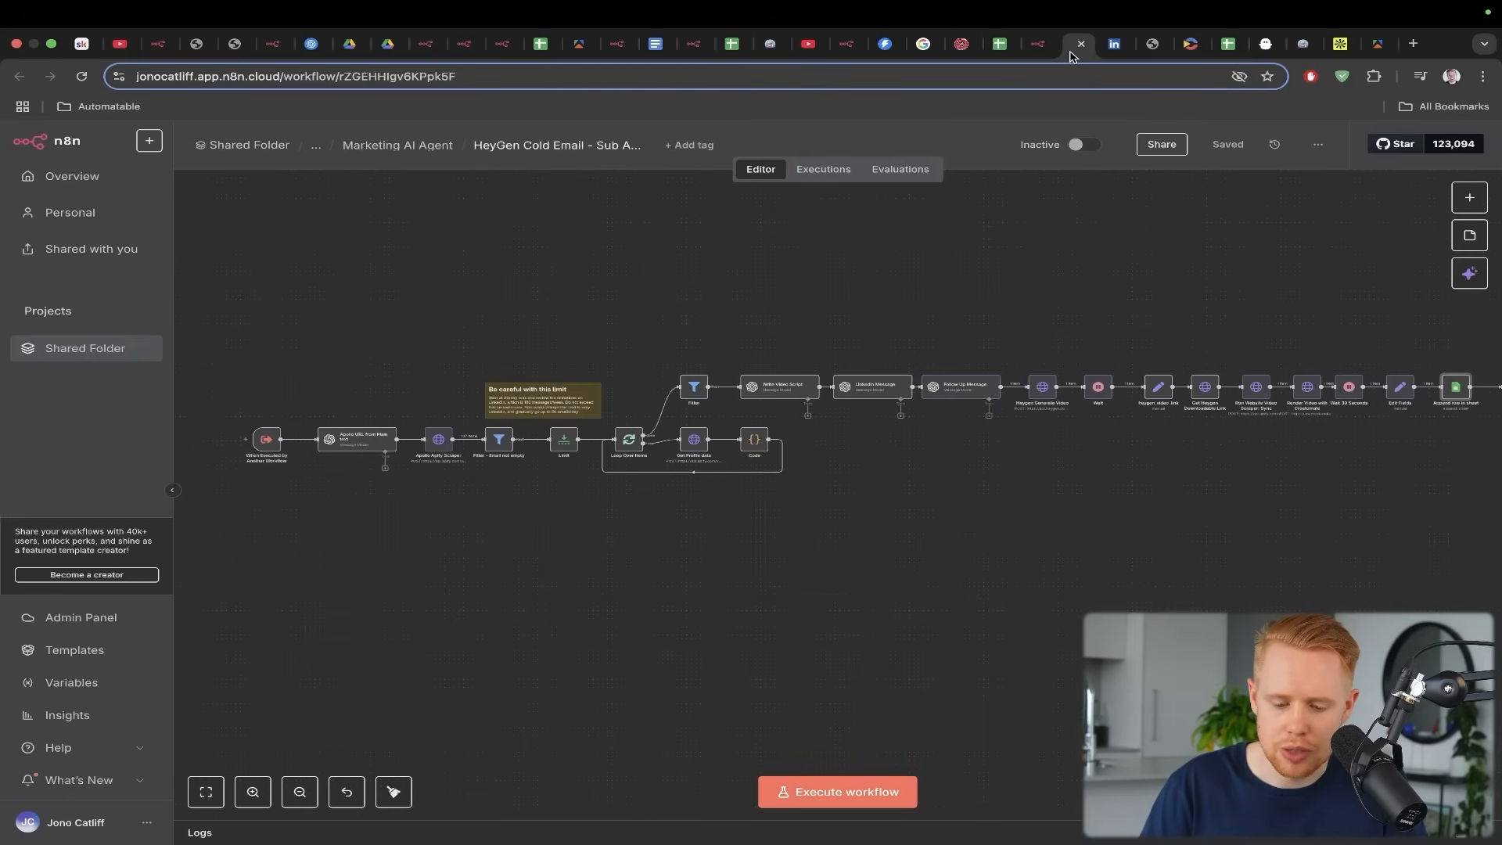
{"action": "mouse_move", "coordinate": [647, 252]}
{"action": "left_mouse_down"}
{"action": "mouse_move", "coordinate": [532, 381]}
{"action": "mouse_move", "coordinate": [456, 431]}
{"action": "left_mouse_up"}
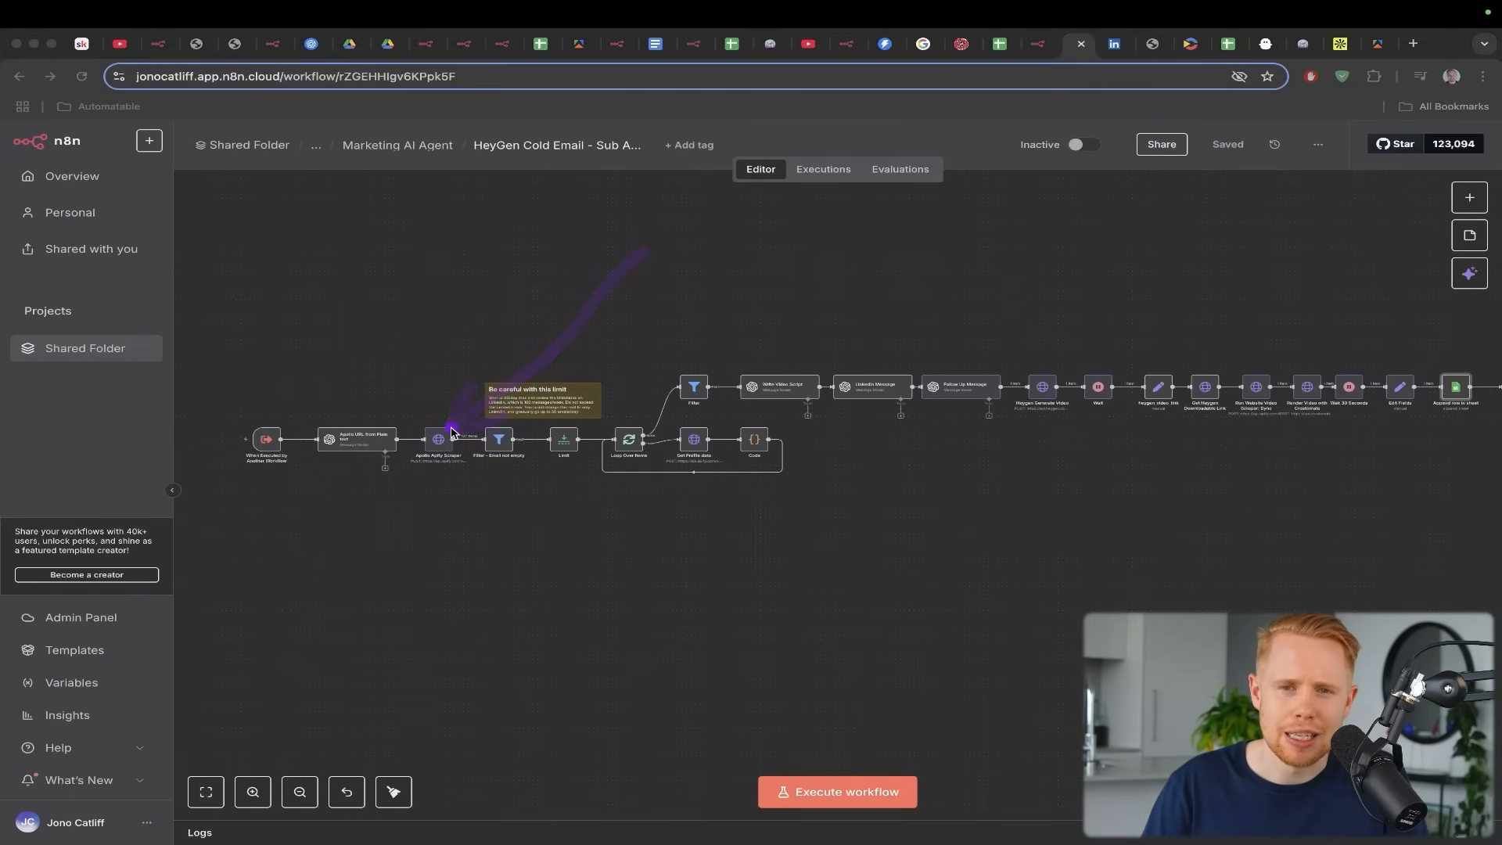
{"action": "key", "text": "ctrl+s"}
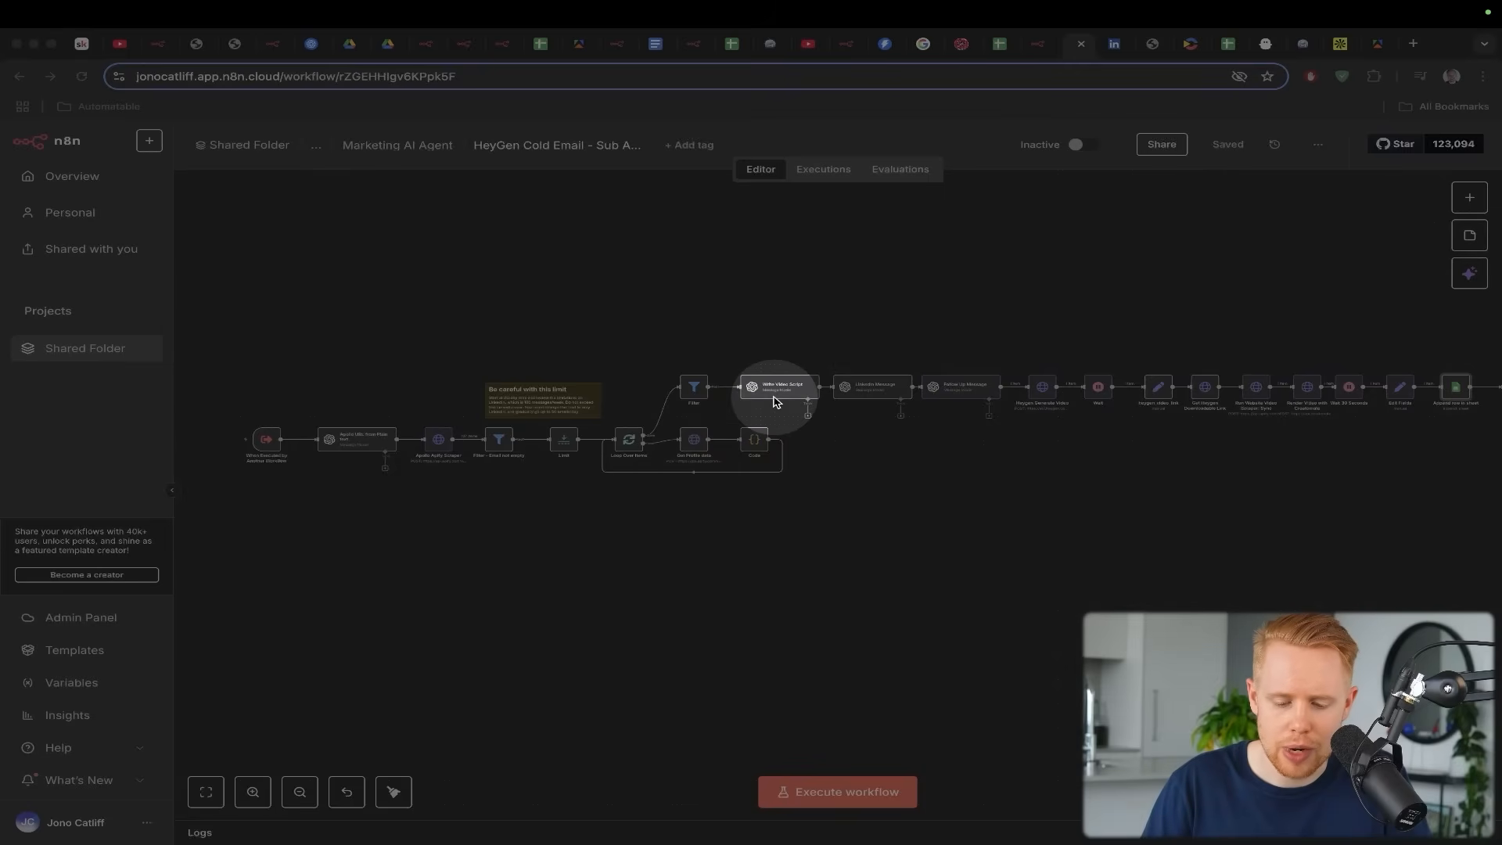
{"action": "left_click", "coordinate": [872, 391]}
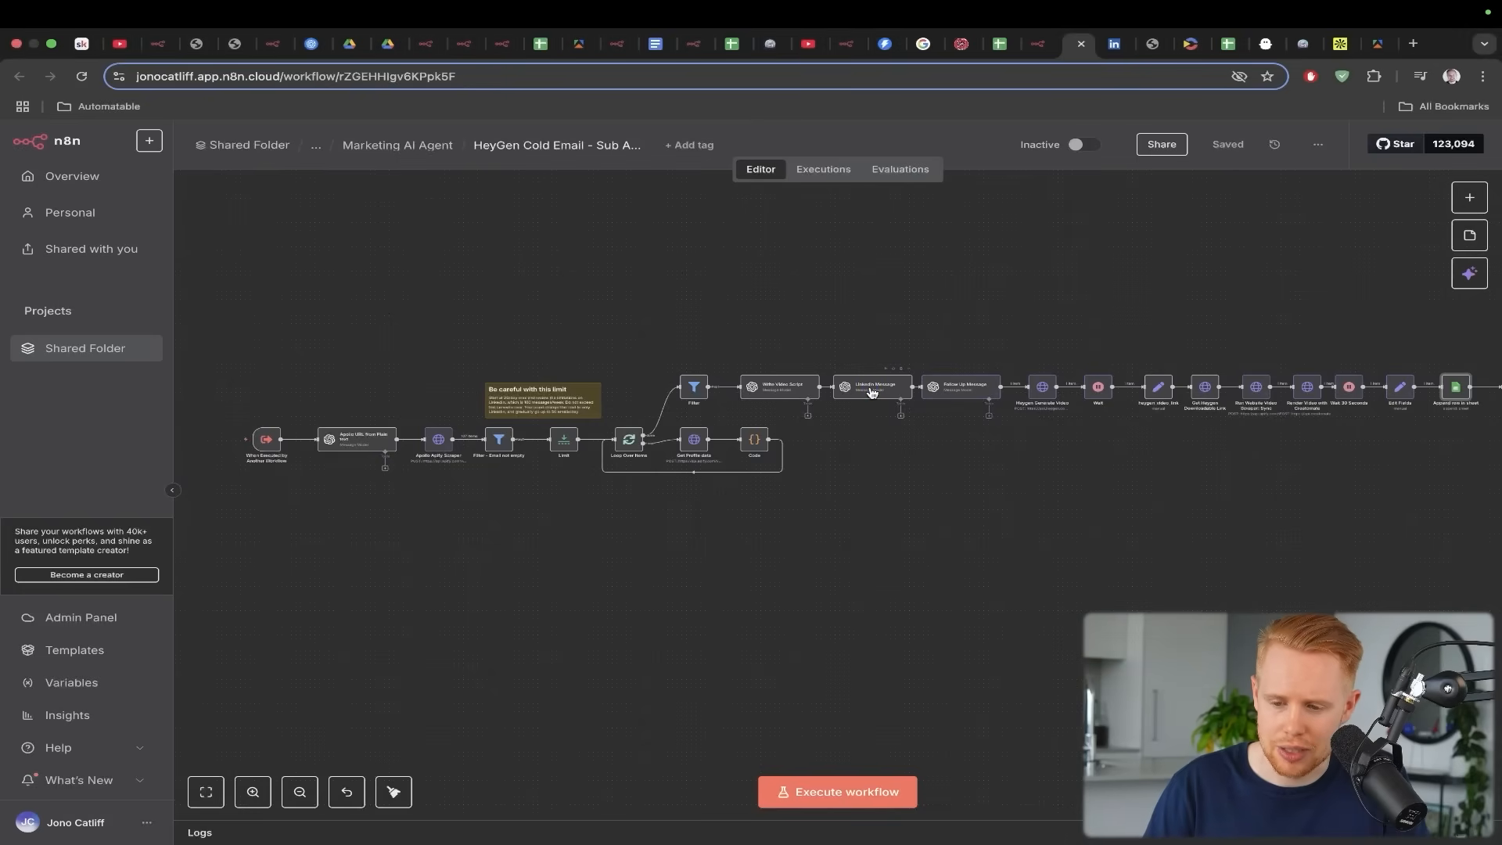
Show the LinkedIn profile page and point out the profile details and the two outreach messages in the chat
{"action": "key", "text": "ctrl+Tab"}
{"action": "left_click_drag", "start_coordinate": [658, 223], "coordinate": [816, 479]}
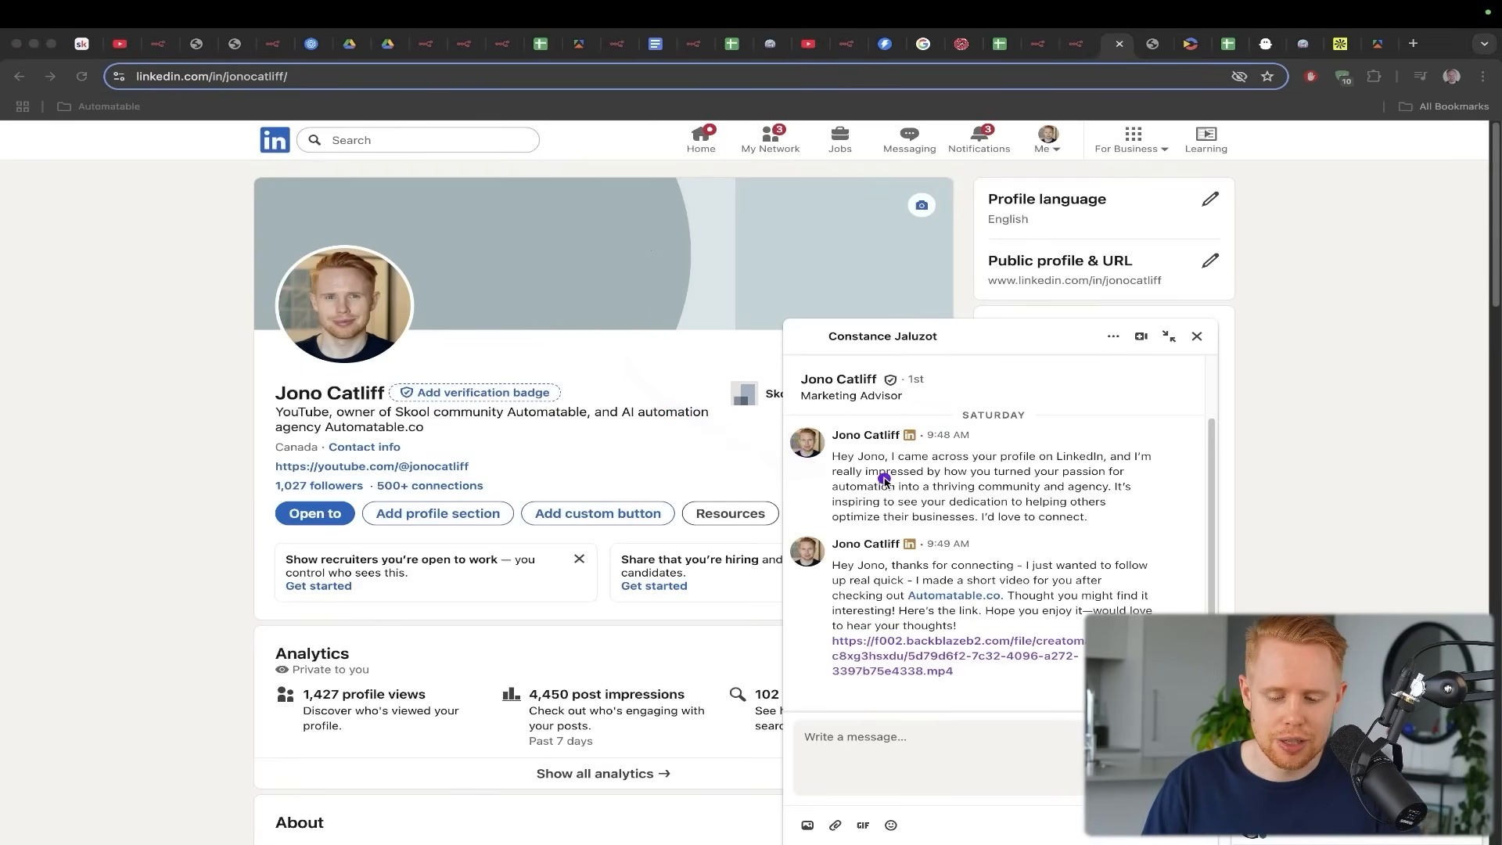
{"action": "key", "text": "ctrl+s"}
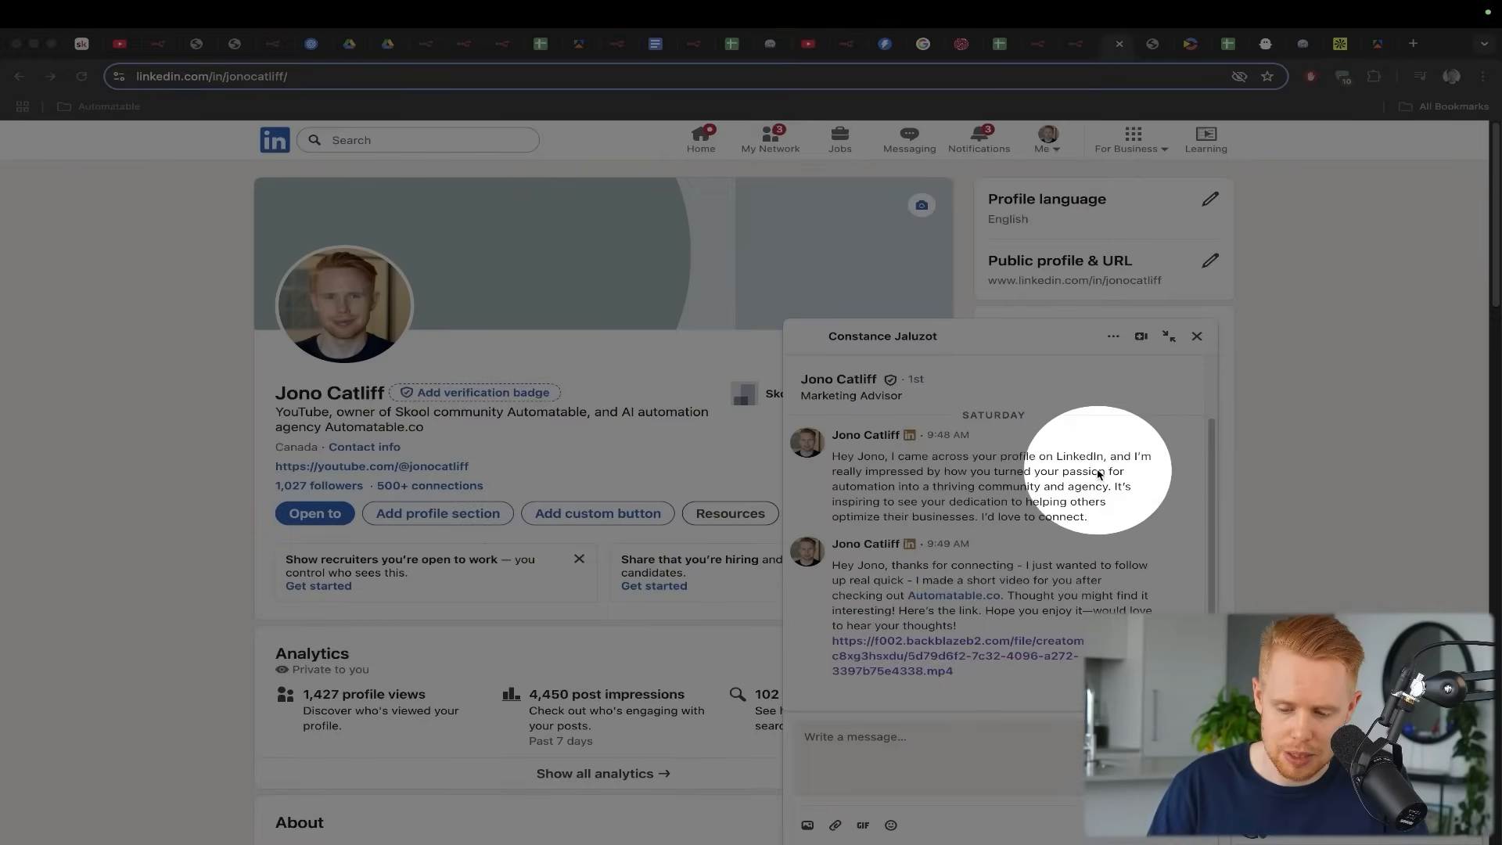
{"action": "key", "text": "ctrl+s"}
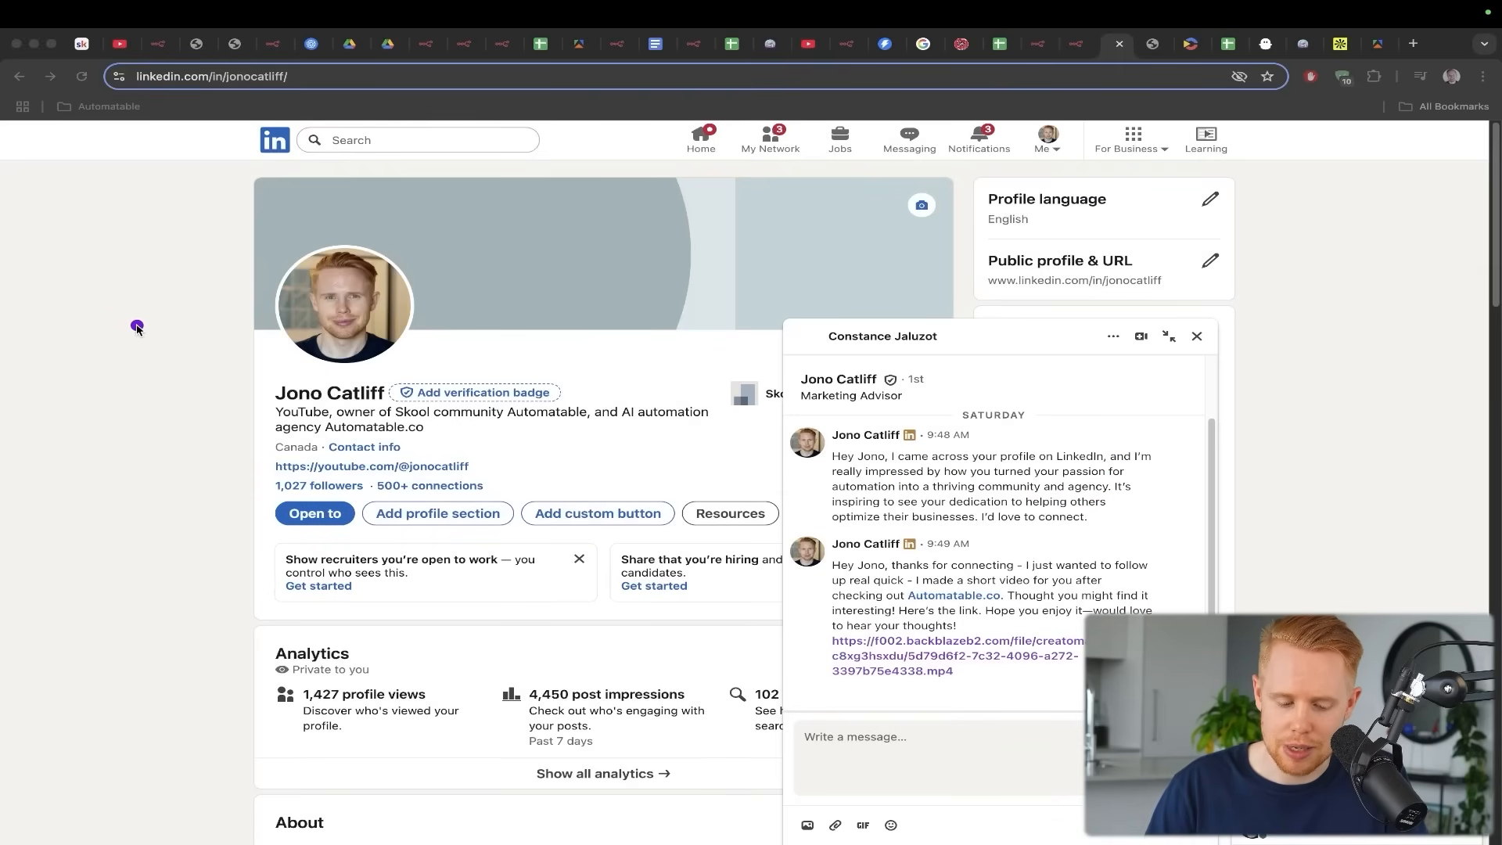
{"action": "mouse_move", "coordinate": [268, 187]}
{"action": "left_mouse_down"}
{"action": "mouse_move", "coordinate": [701, 661]}
{"action": "mouse_move", "coordinate": [939, 841]}
{"action": "mouse_move", "coordinate": [968, 843]}
{"action": "left_mouse_up"}
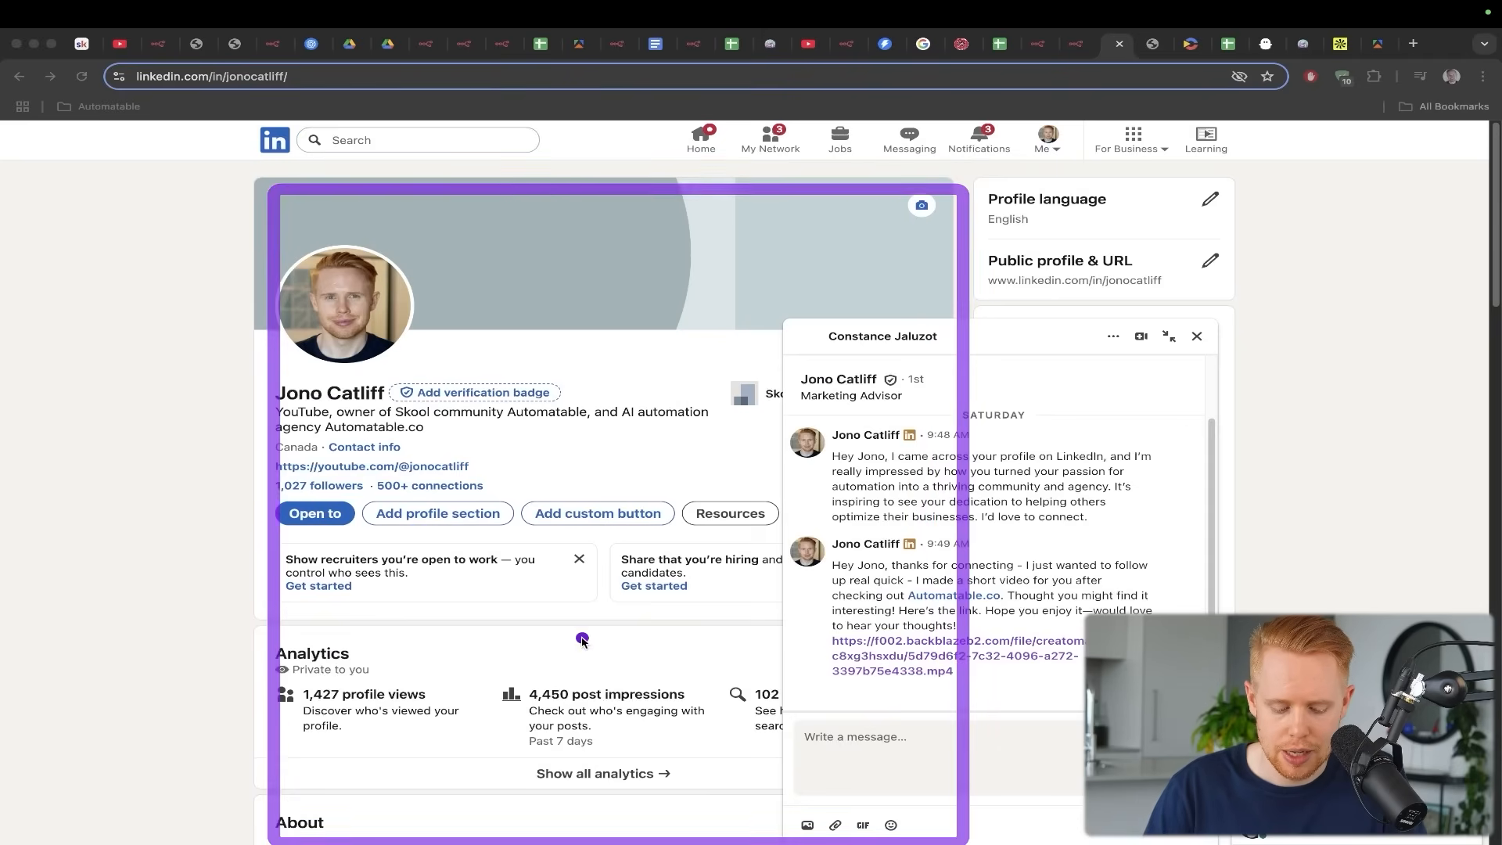
{"action": "left_click_drag", "start_coordinate": [792, 359], "coordinate": [760, 606]}
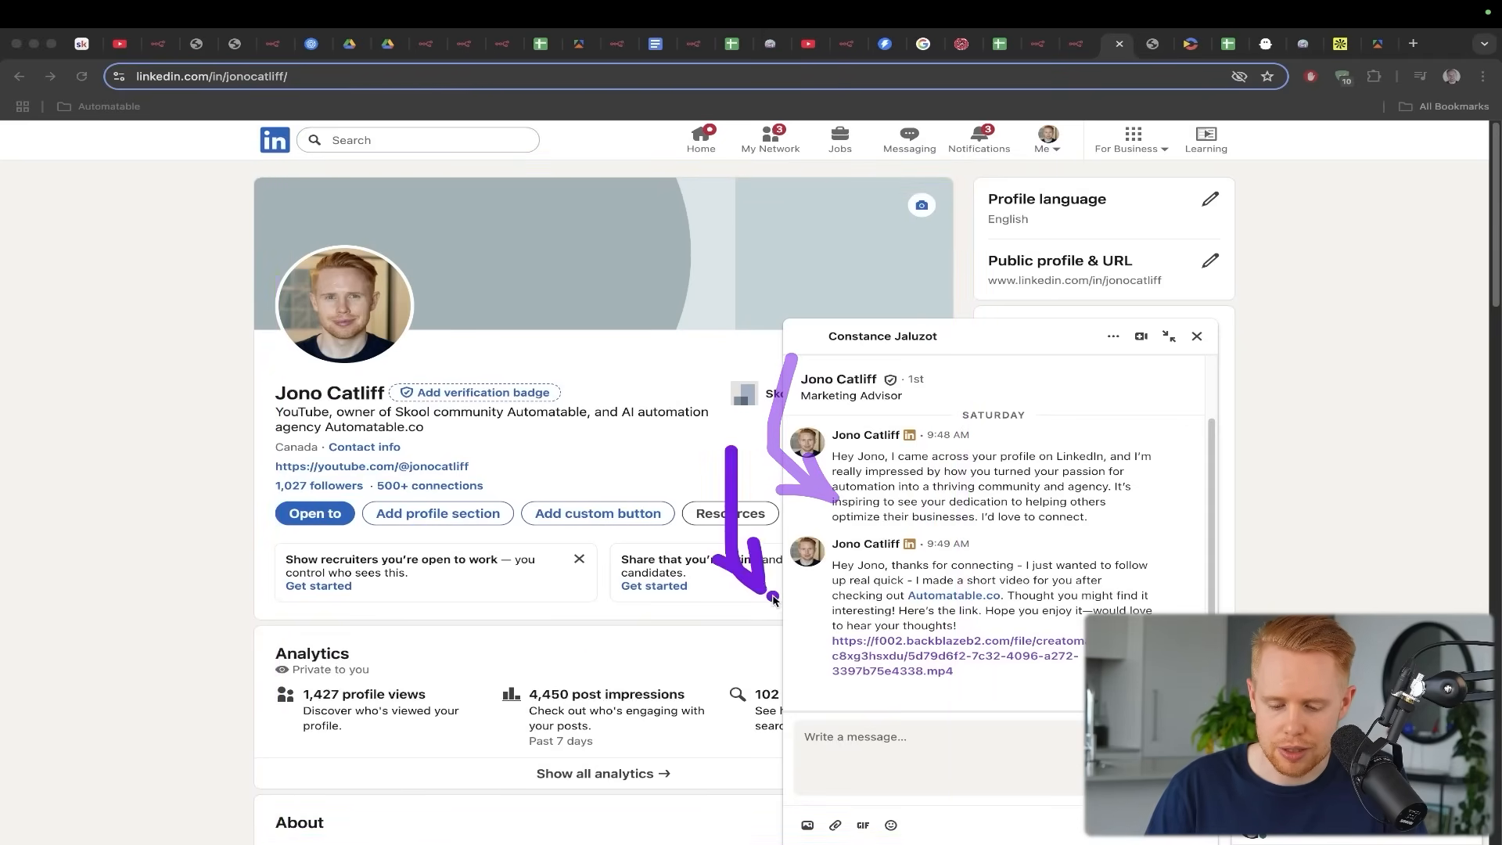
Back in the HeyGen Cold Email workflow, point out the Get Profile data, Apollo Apify Scraper, Write Video Script and LinkedIn Message nodes
{"action": "key", "text": "ctrl+shift+Tab"}
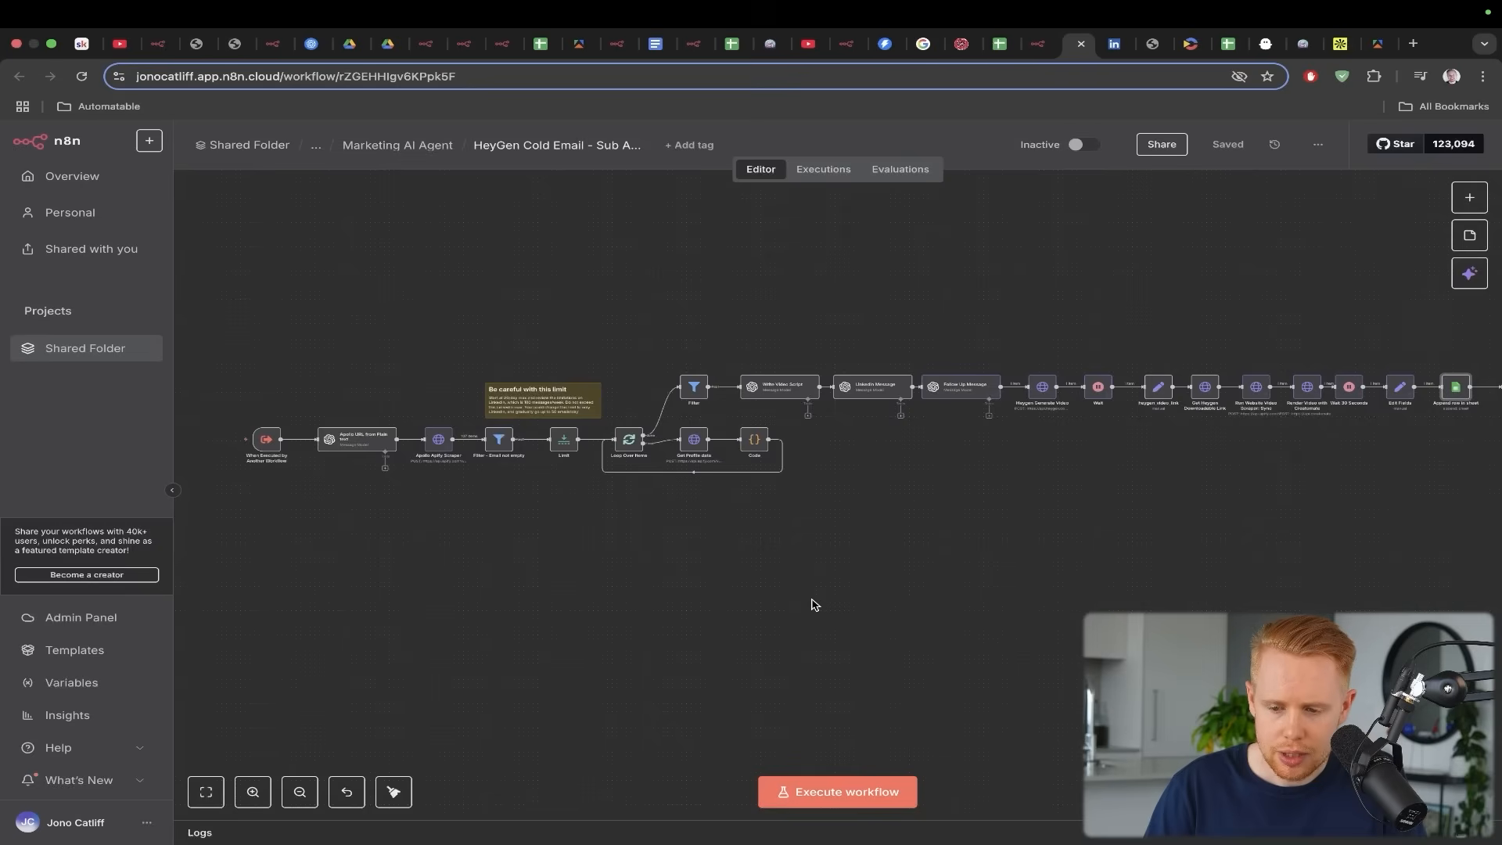
{"action": "left_click_drag", "start_coordinate": [636, 304], "coordinate": [689, 434]}
{"action": "left_click_drag", "start_coordinate": [532, 311], "coordinate": [452, 431]}
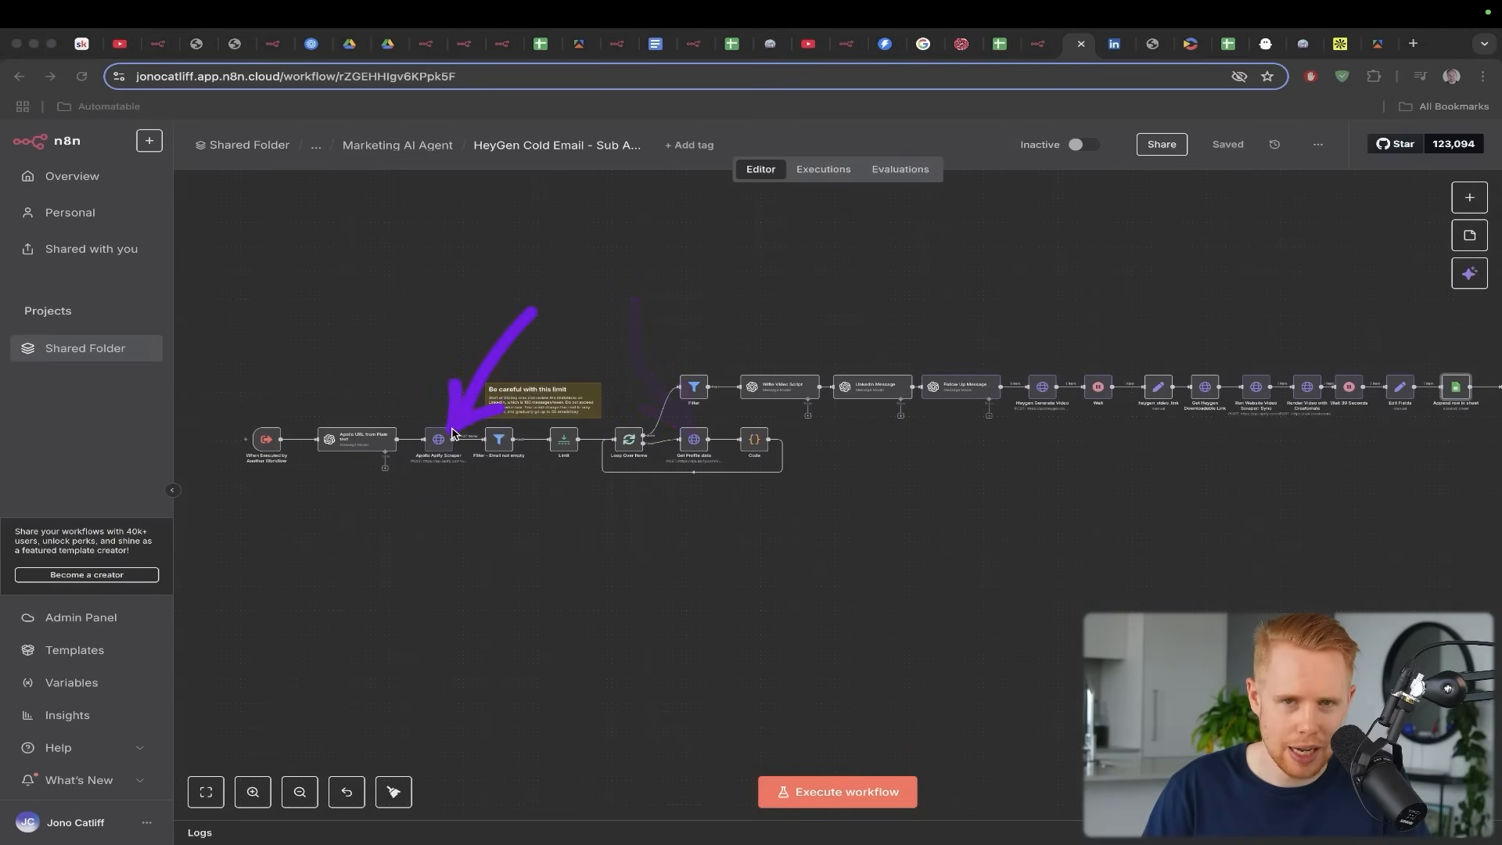
{"action": "mouse_move", "coordinate": [632, 304]}
{"action": "left_mouse_down"}
{"action": "mouse_move", "coordinate": [638, 358]}
{"action": "mouse_move", "coordinate": [689, 436]}
{"action": "left_mouse_up"}
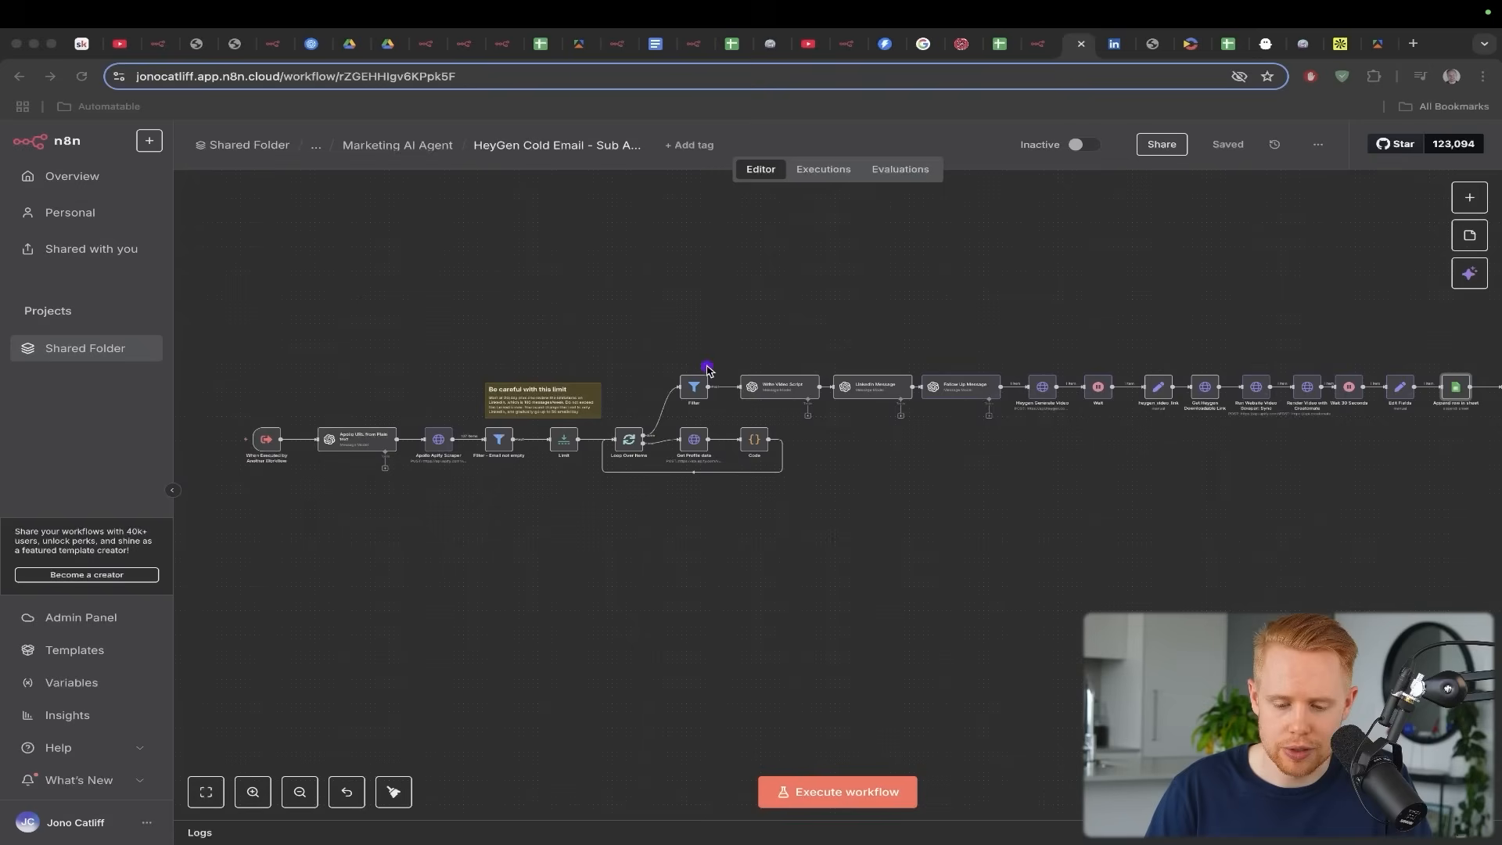
{"action": "left_click_drag", "start_coordinate": [829, 245], "coordinate": [806, 365]}
{"action": "left_click_drag", "start_coordinate": [933, 300], "coordinate": [884, 374]}
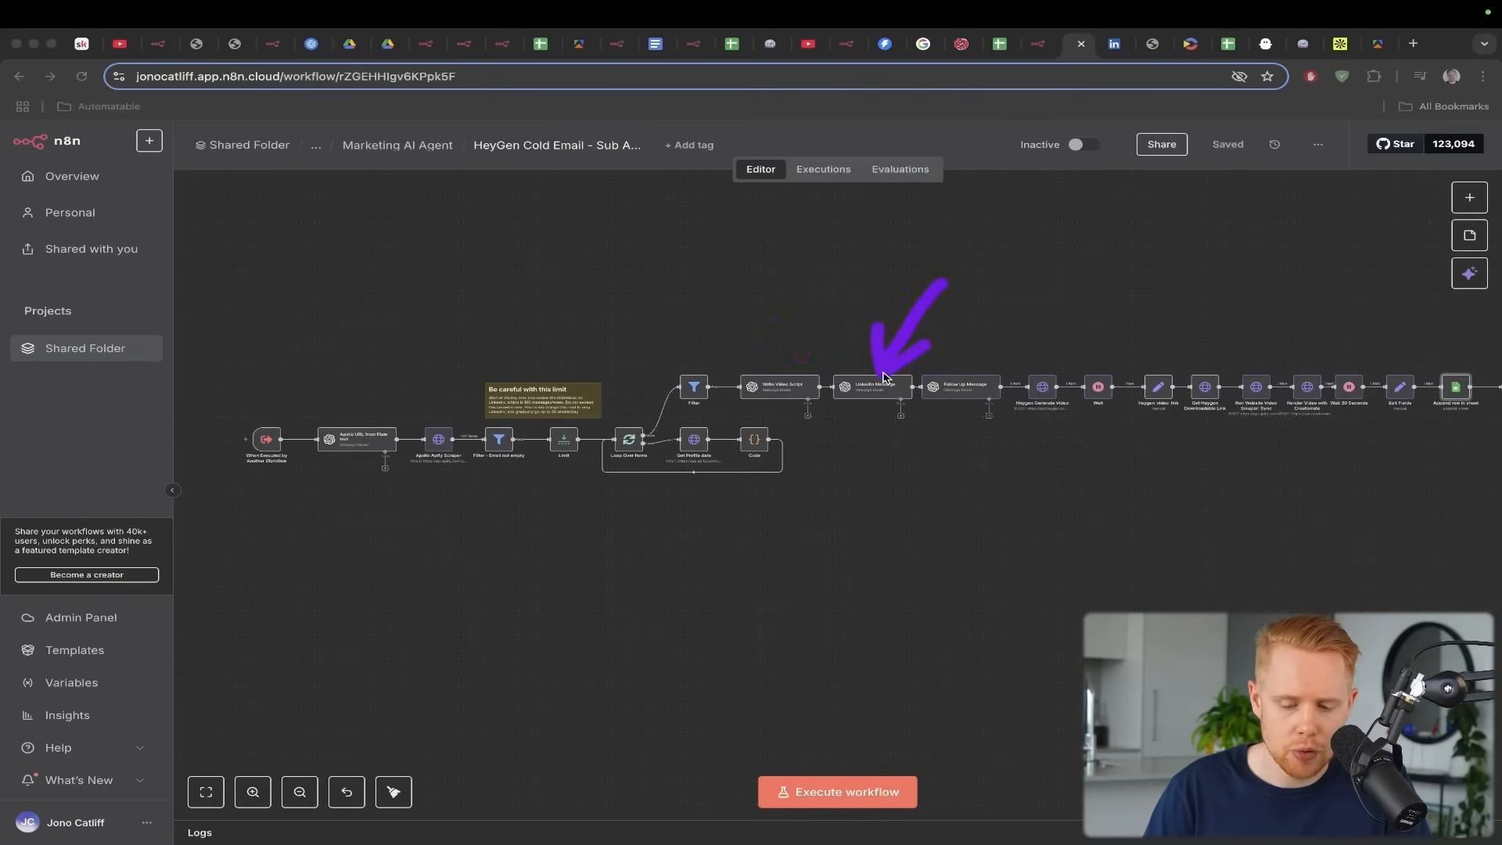
Point out the connection message and the follow-up message with its video link in the LinkedIn chat
{"action": "left_click", "coordinate": [1114, 43]}
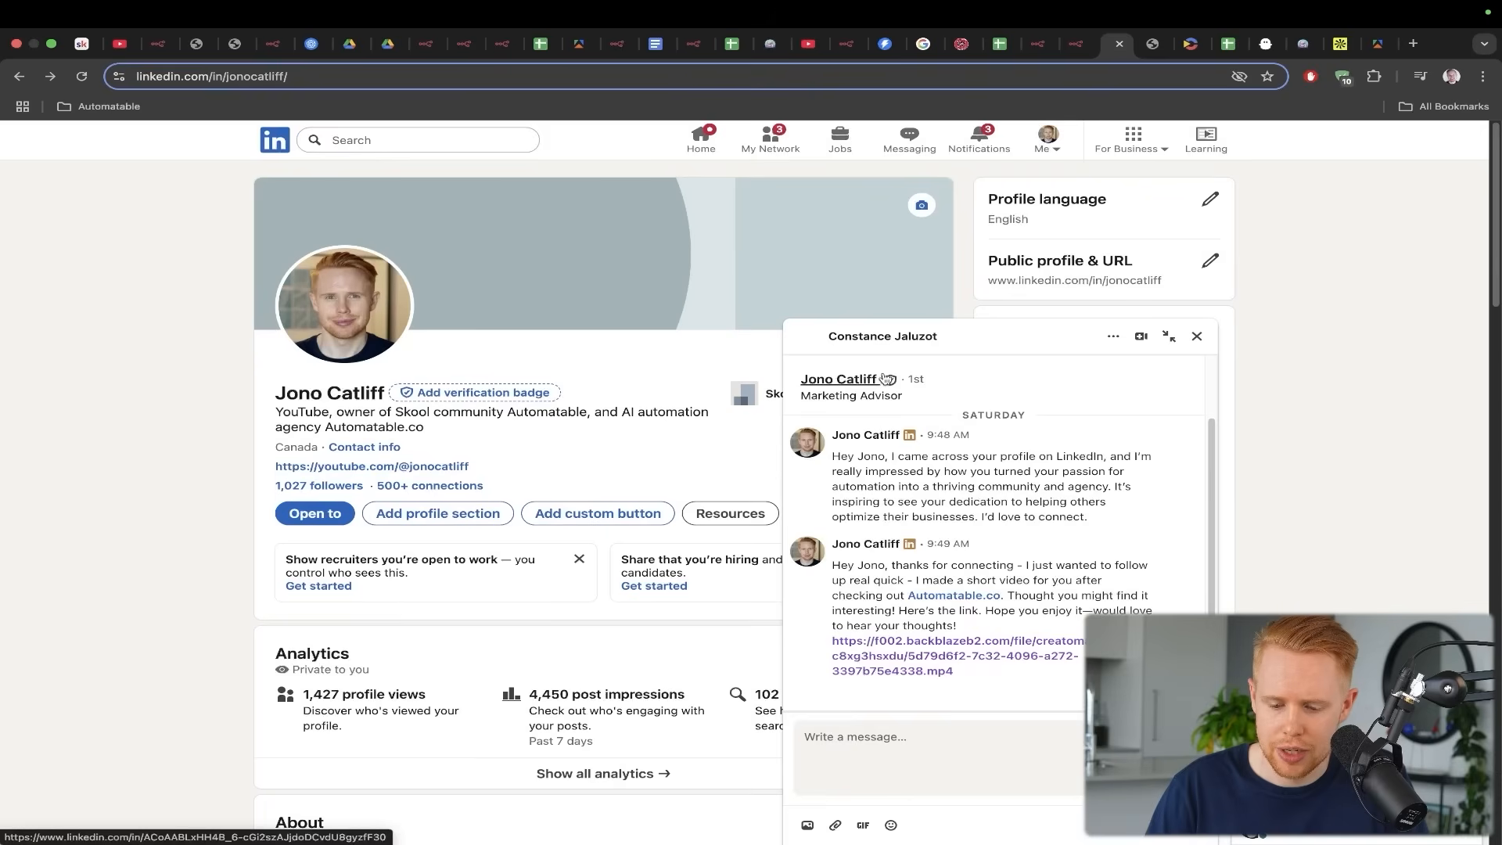
{"action": "left_click_drag", "start_coordinate": [898, 168], "coordinate": [855, 429]}
{"action": "left_click_drag", "start_coordinate": [692, 265], "coordinate": [759, 544]}
{"action": "key", "text": "ctrl+s"}
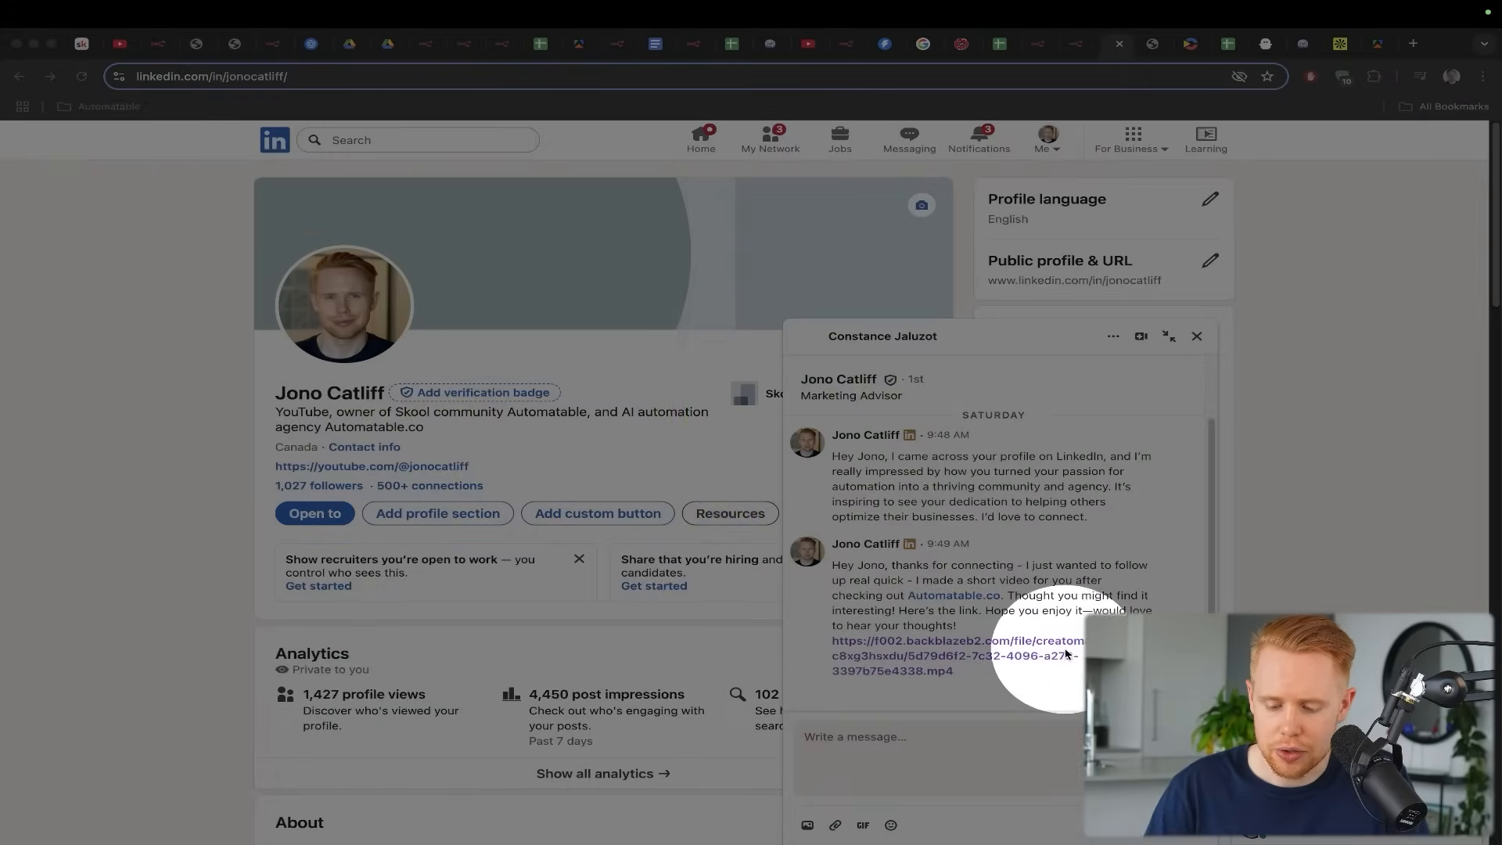
{"action": "key", "text": "ctrl+s"}
Open the personalized outreach video linked in the follow-up message and play it from near its start
{"action": "left_click", "coordinate": [791, 653]}
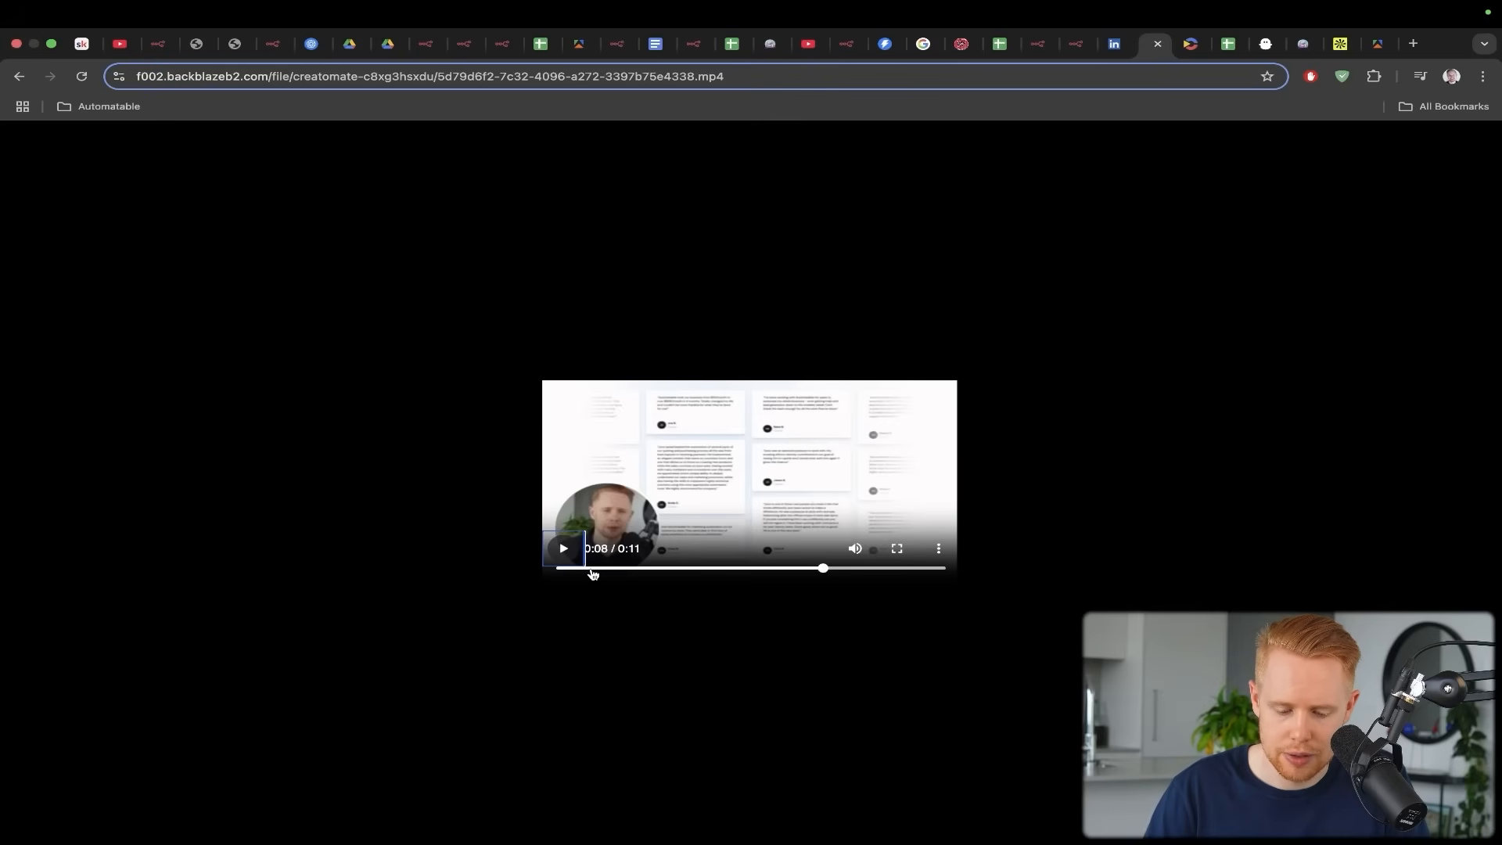
{"action": "left_click", "coordinate": [588, 568]}
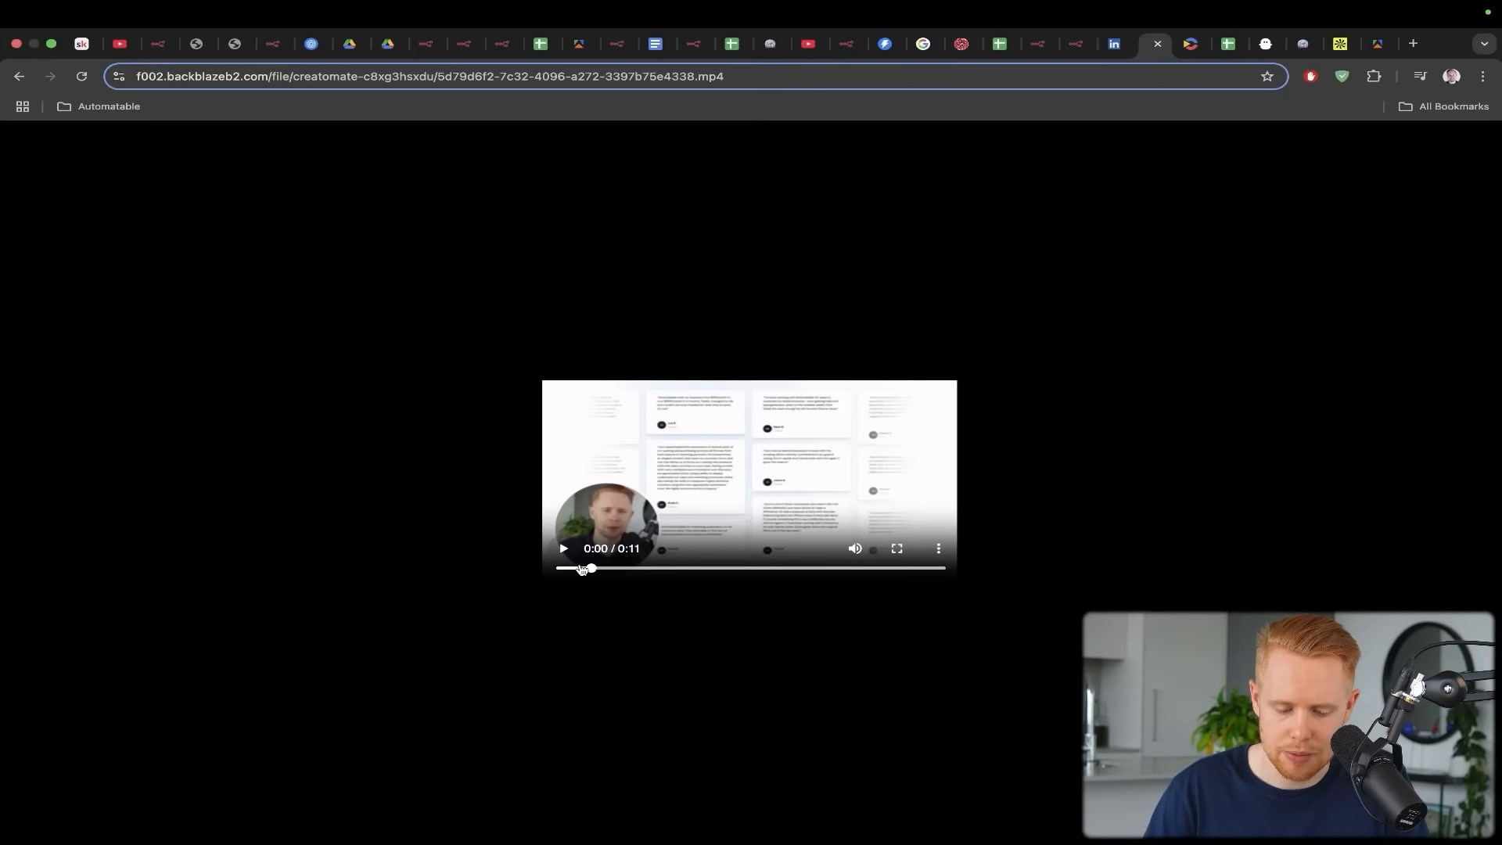
{"action": "left_click", "coordinate": [563, 549]}
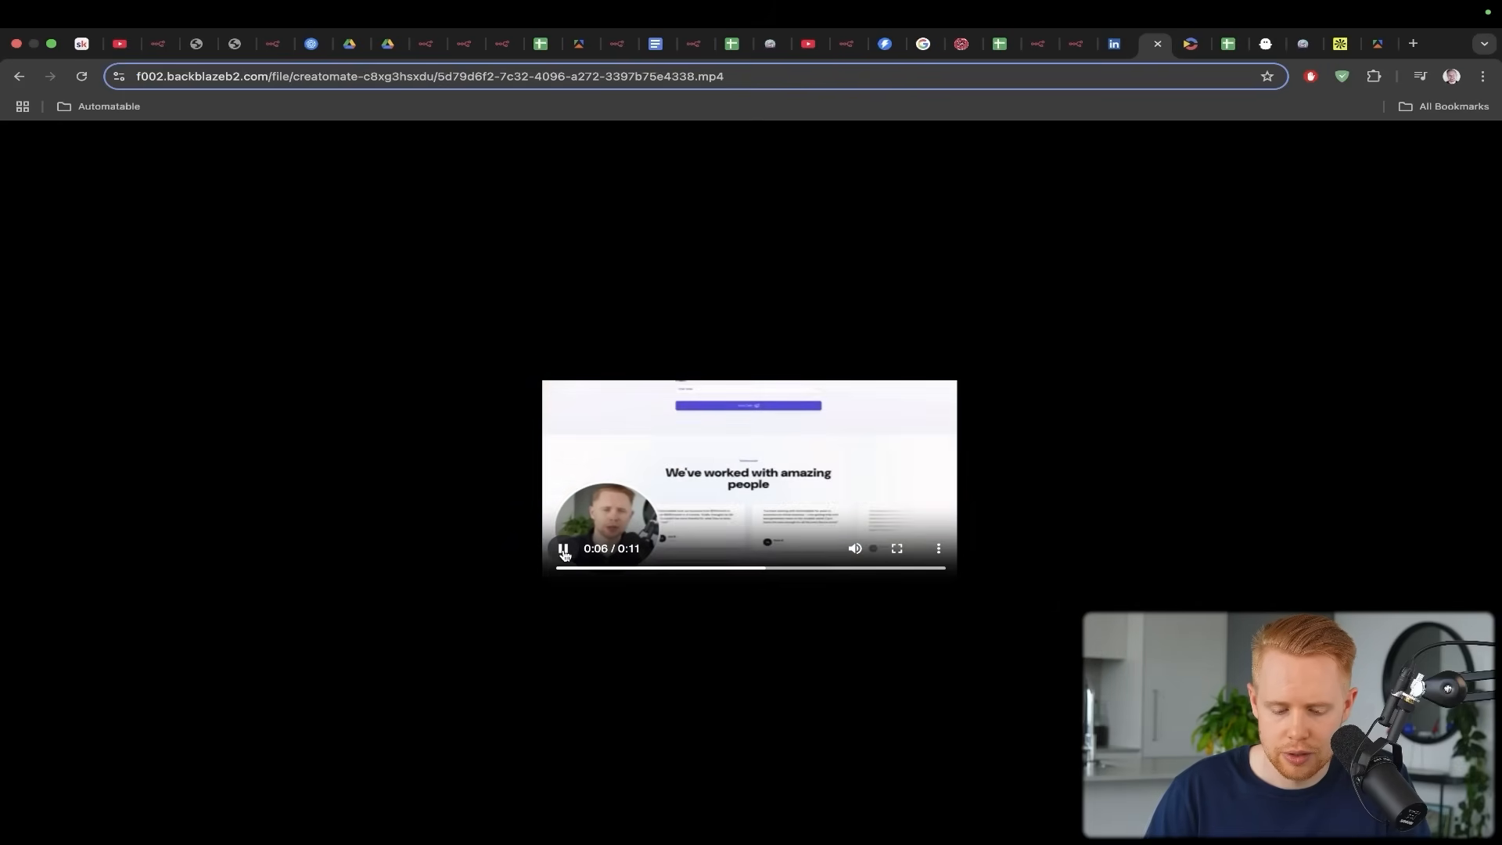
Point out the Write Video Script and Heygen Generate Video nodes and show the video rendering nodes of the HeyGen Cold Email workflow
{"action": "key", "text": "ctrl+shift+Tab"}
{"action": "key", "text": "ctrl+shift+Tab"}
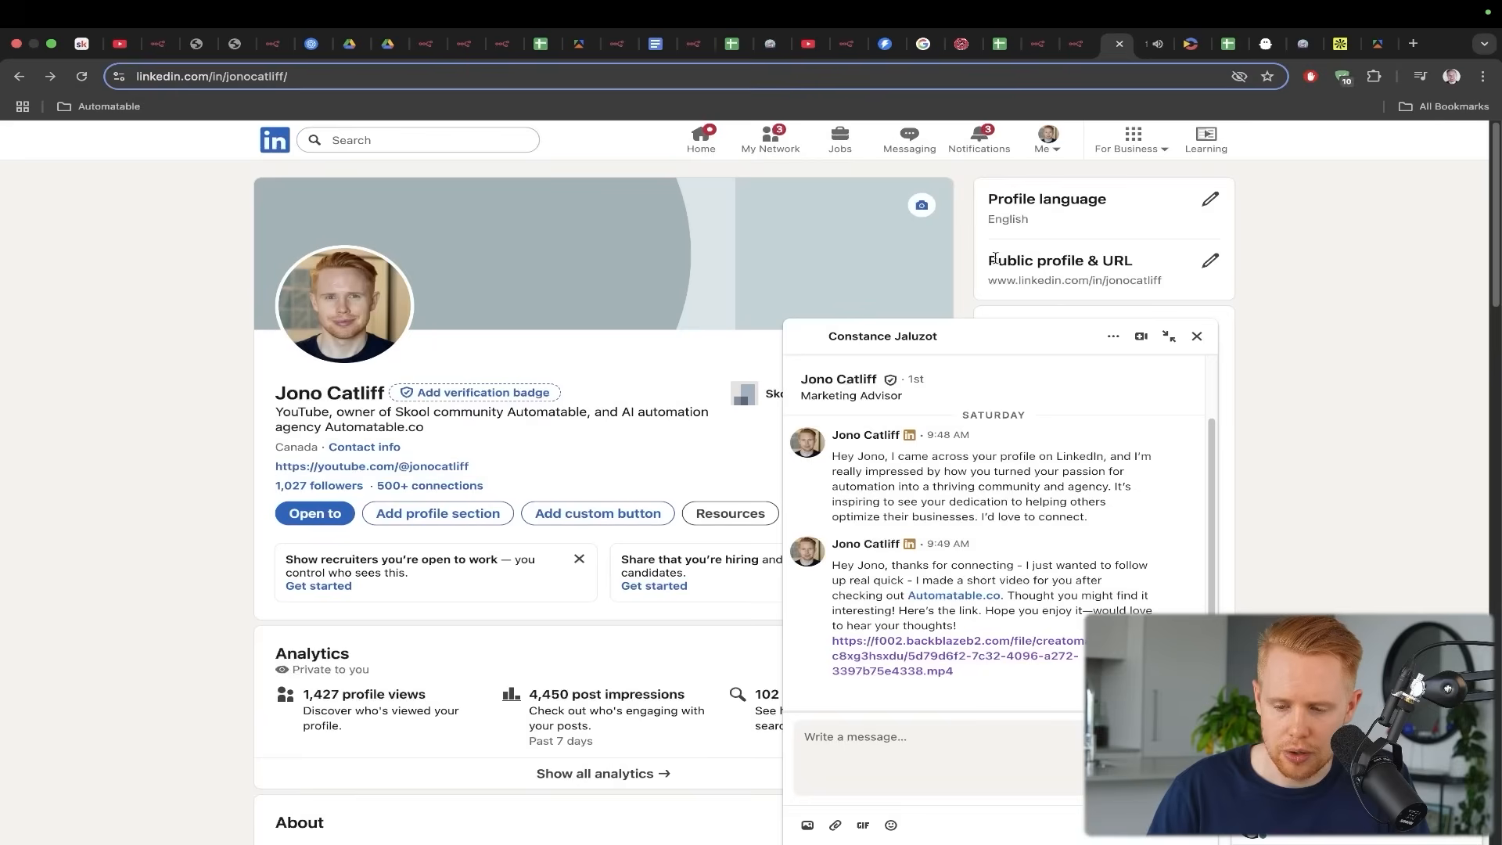
{"action": "left_click_drag", "start_coordinate": [865, 246], "coordinate": [772, 381]}
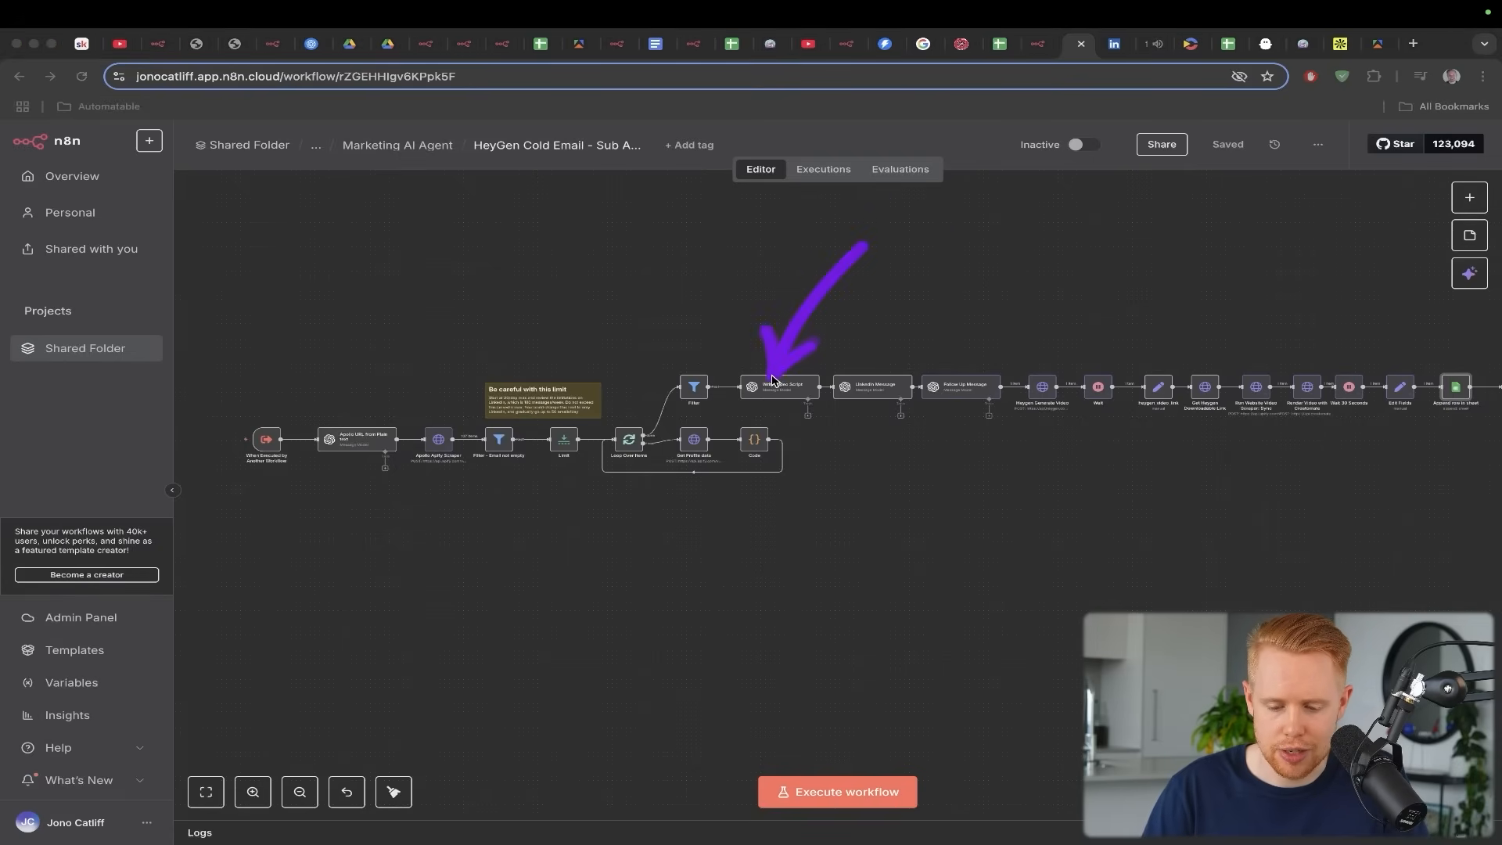
{"action": "left_click_drag", "start_coordinate": [1168, 232], "coordinate": [1047, 379]}
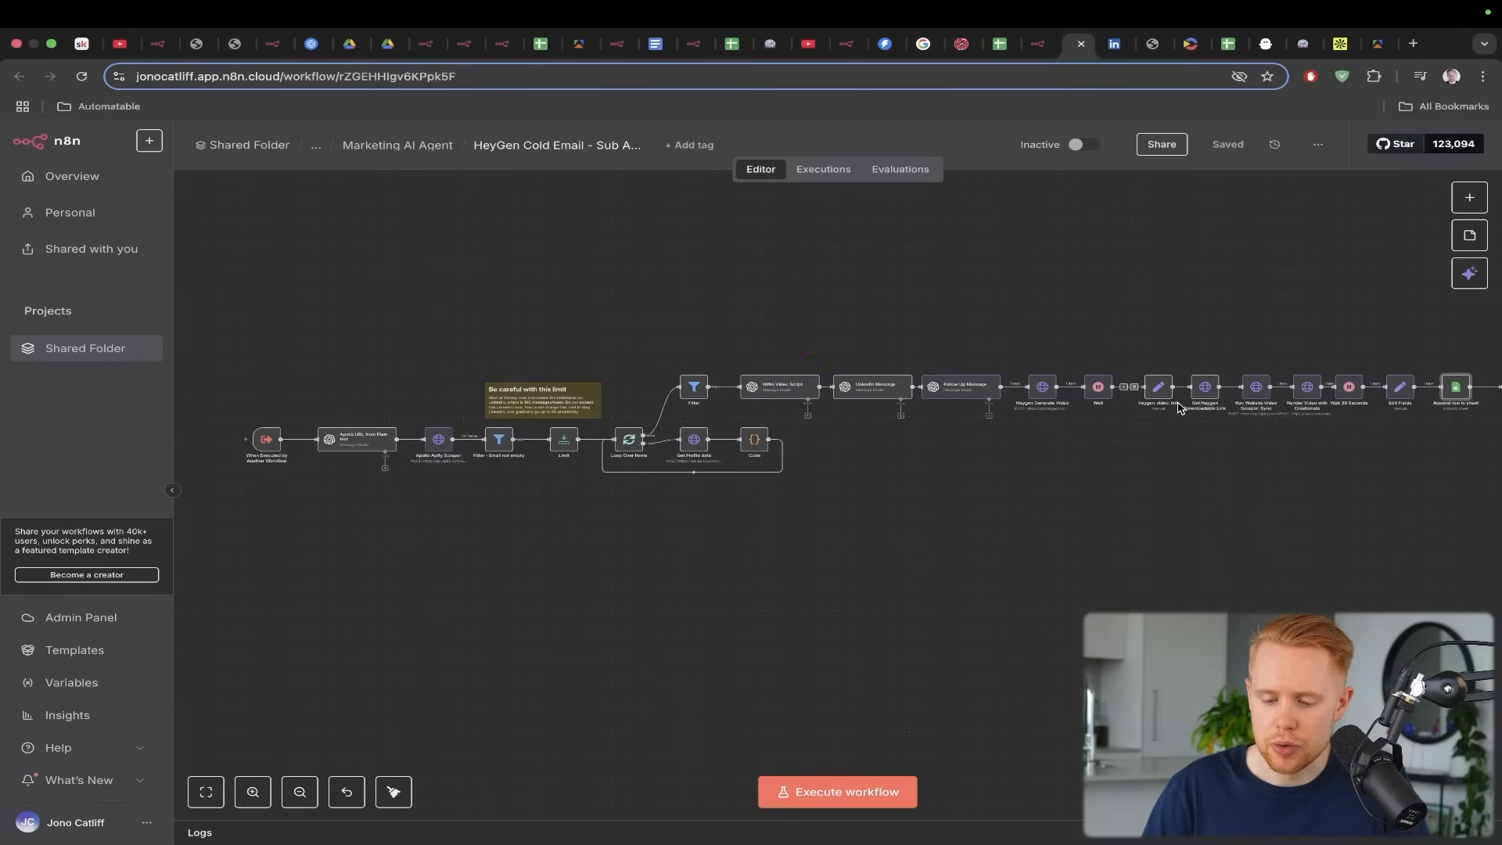
{"action": "scroll", "coordinate": [1180, 407], "scroll_direction": "up", "scroll_amount": 5}
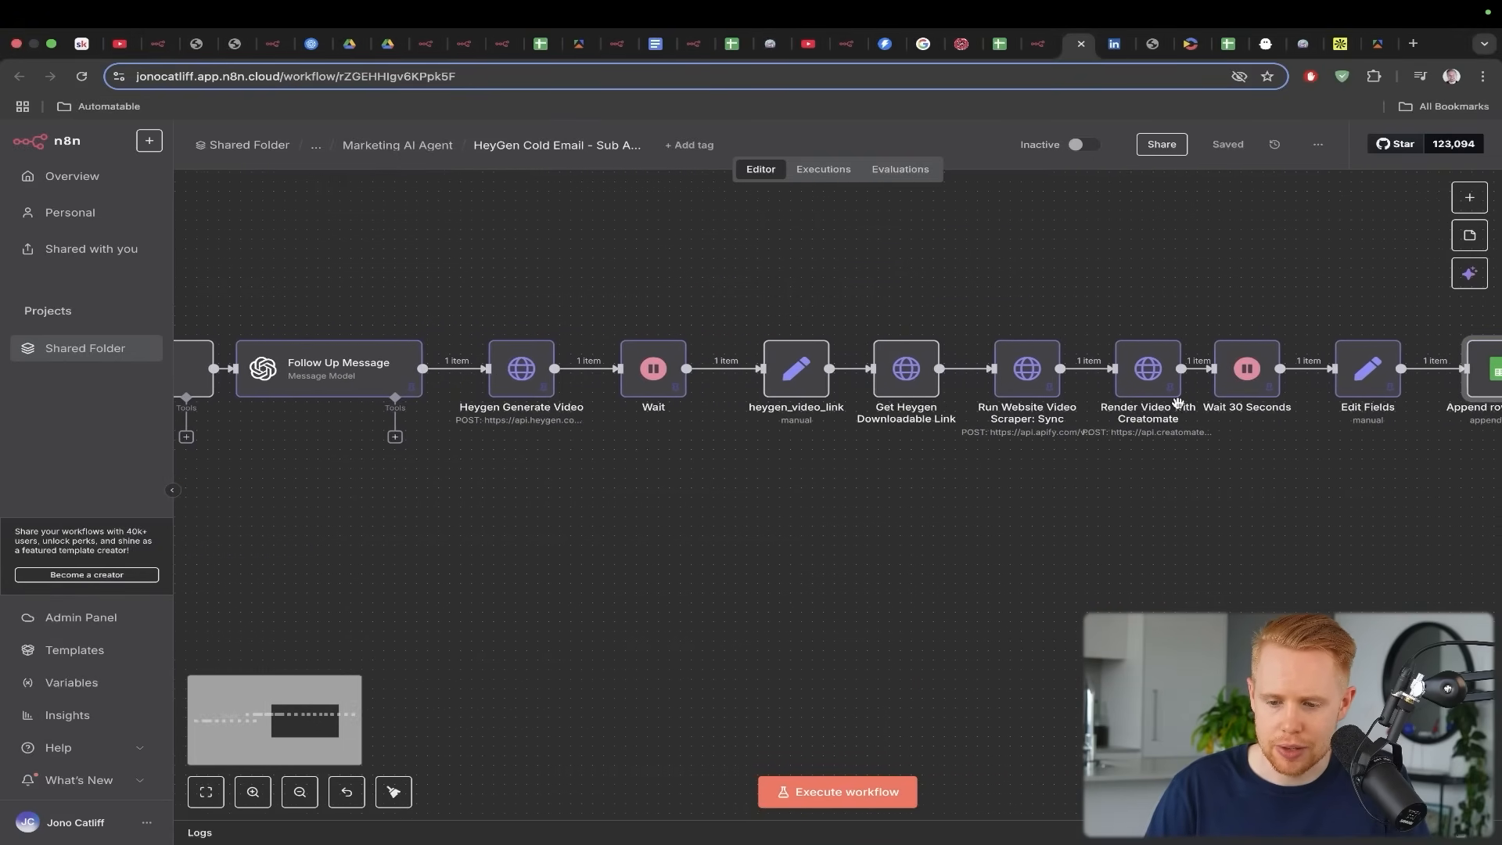
Point out the circular avatar and the website background in the outreach video, and return to the LinkedIn chat
{"action": "key", "text": "ctrl+Tab"}
{"action": "key", "text": "ctrl+Tab"}
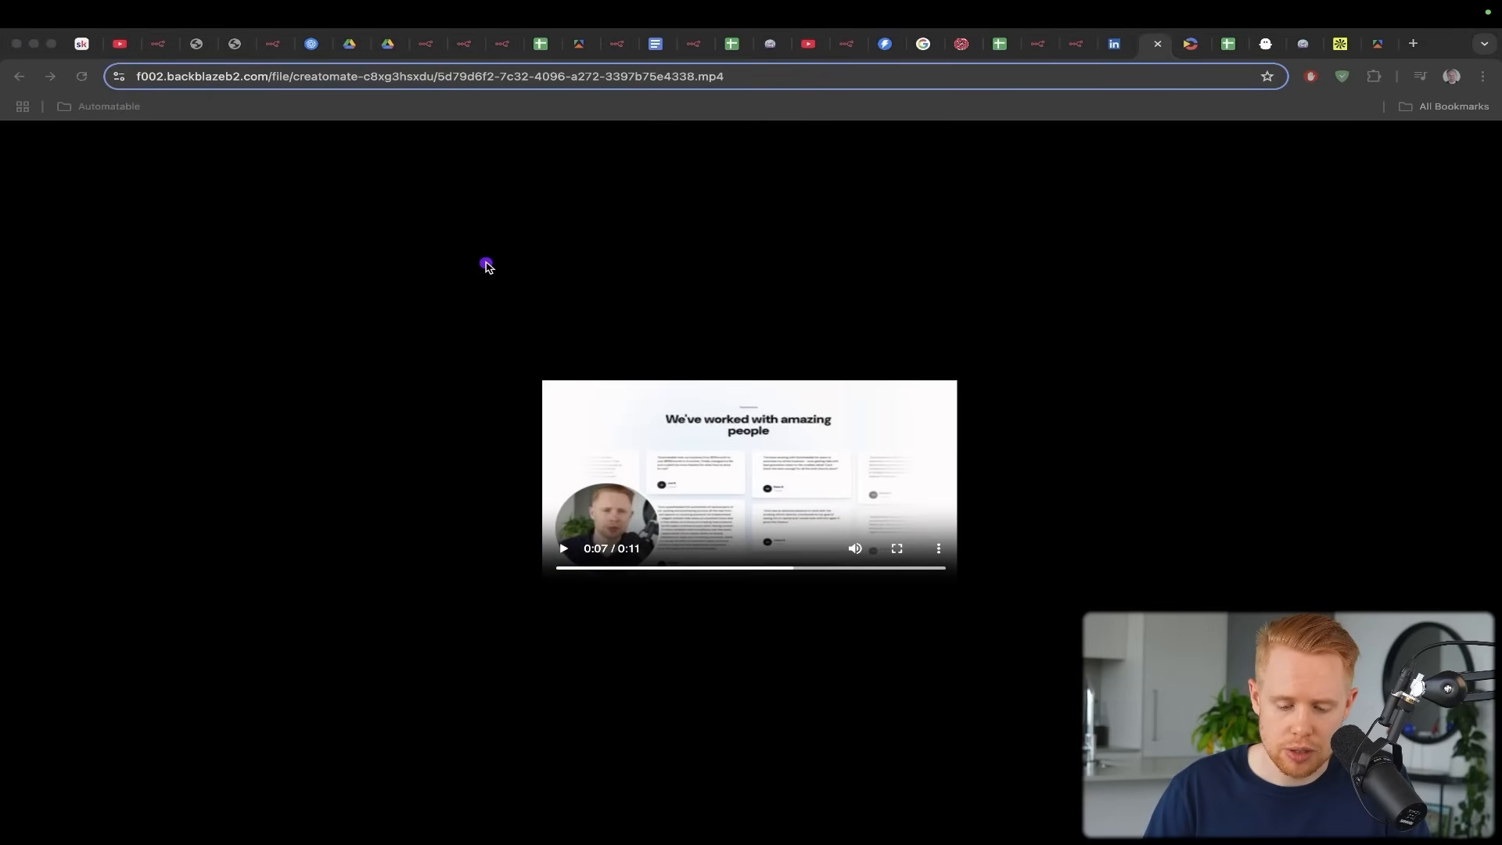
{"action": "mouse_move", "coordinate": [486, 267]}
{"action": "left_mouse_down"}
{"action": "mouse_move", "coordinate": [439, 348]}
{"action": "mouse_move", "coordinate": [618, 536]}
{"action": "left_mouse_up"}
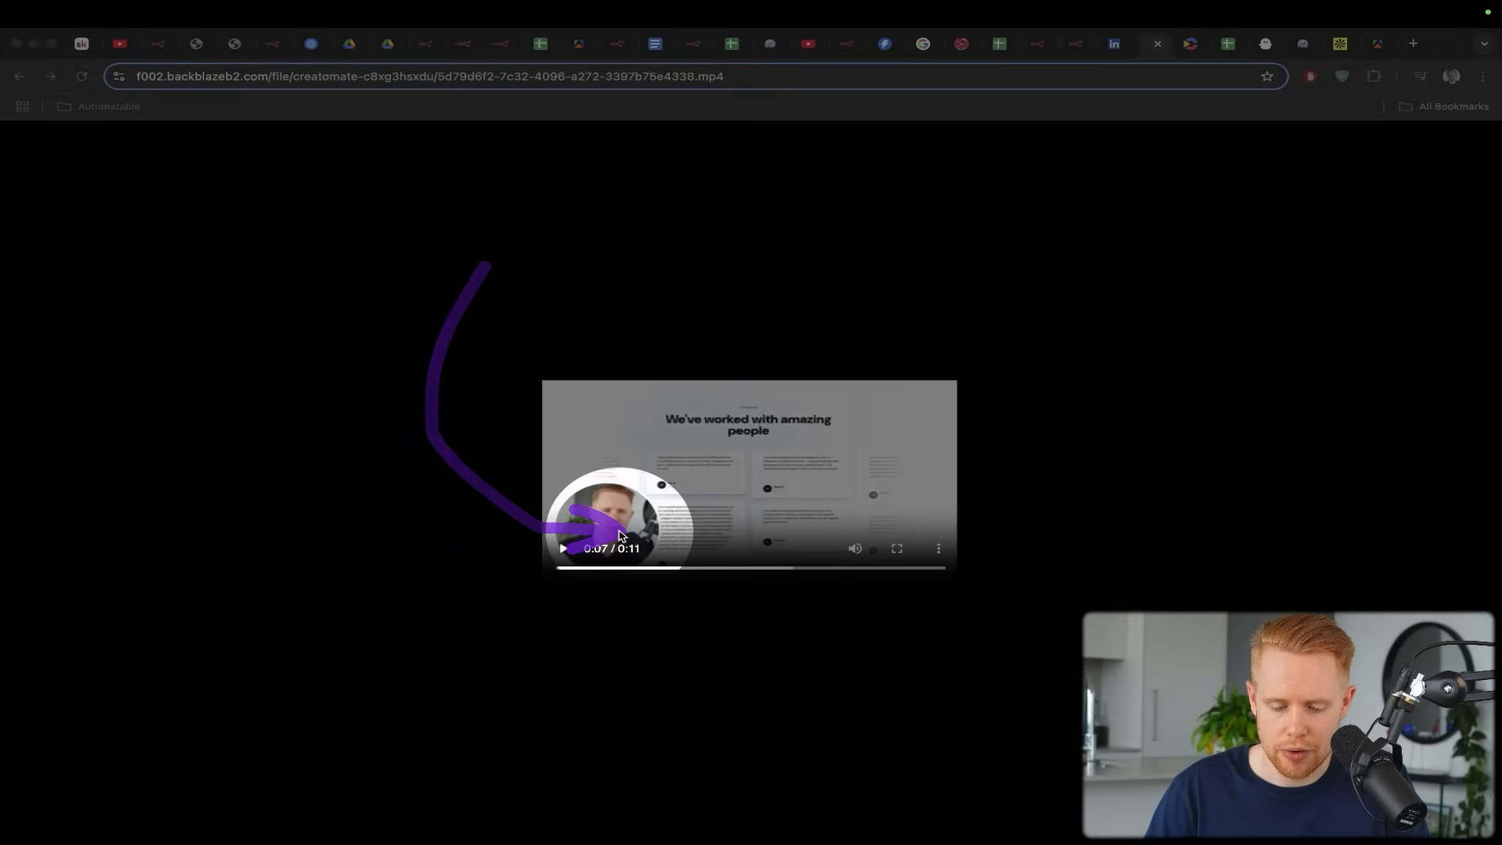
{"action": "left_click_drag", "start_coordinate": [811, 207], "coordinate": [851, 452]}
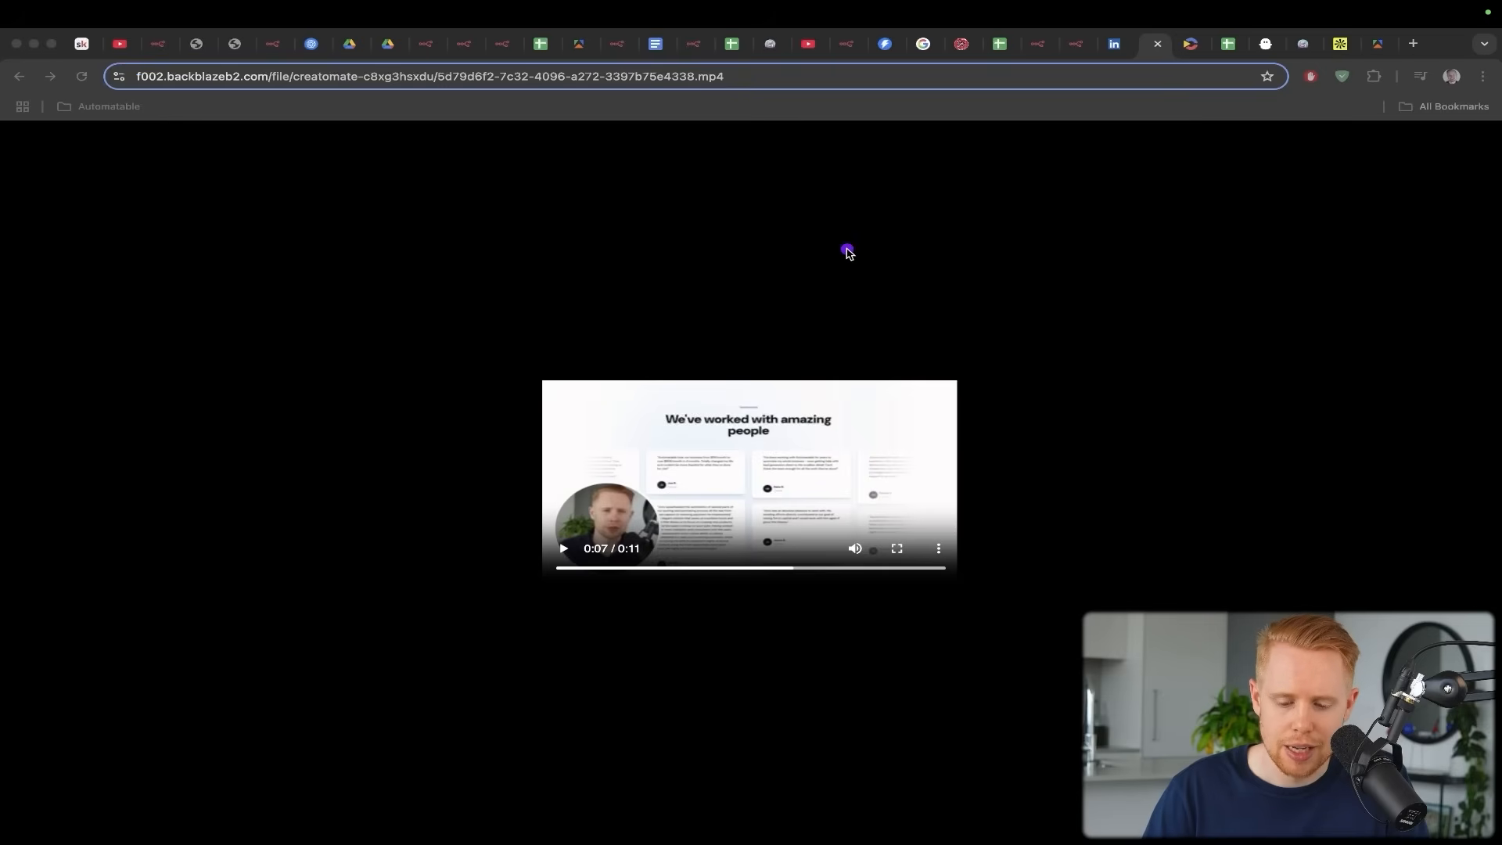
{"action": "left_click_drag", "start_coordinate": [848, 248], "coordinate": [744, 429]}
{"action": "key", "text": "ctrl+shift+Tab"}
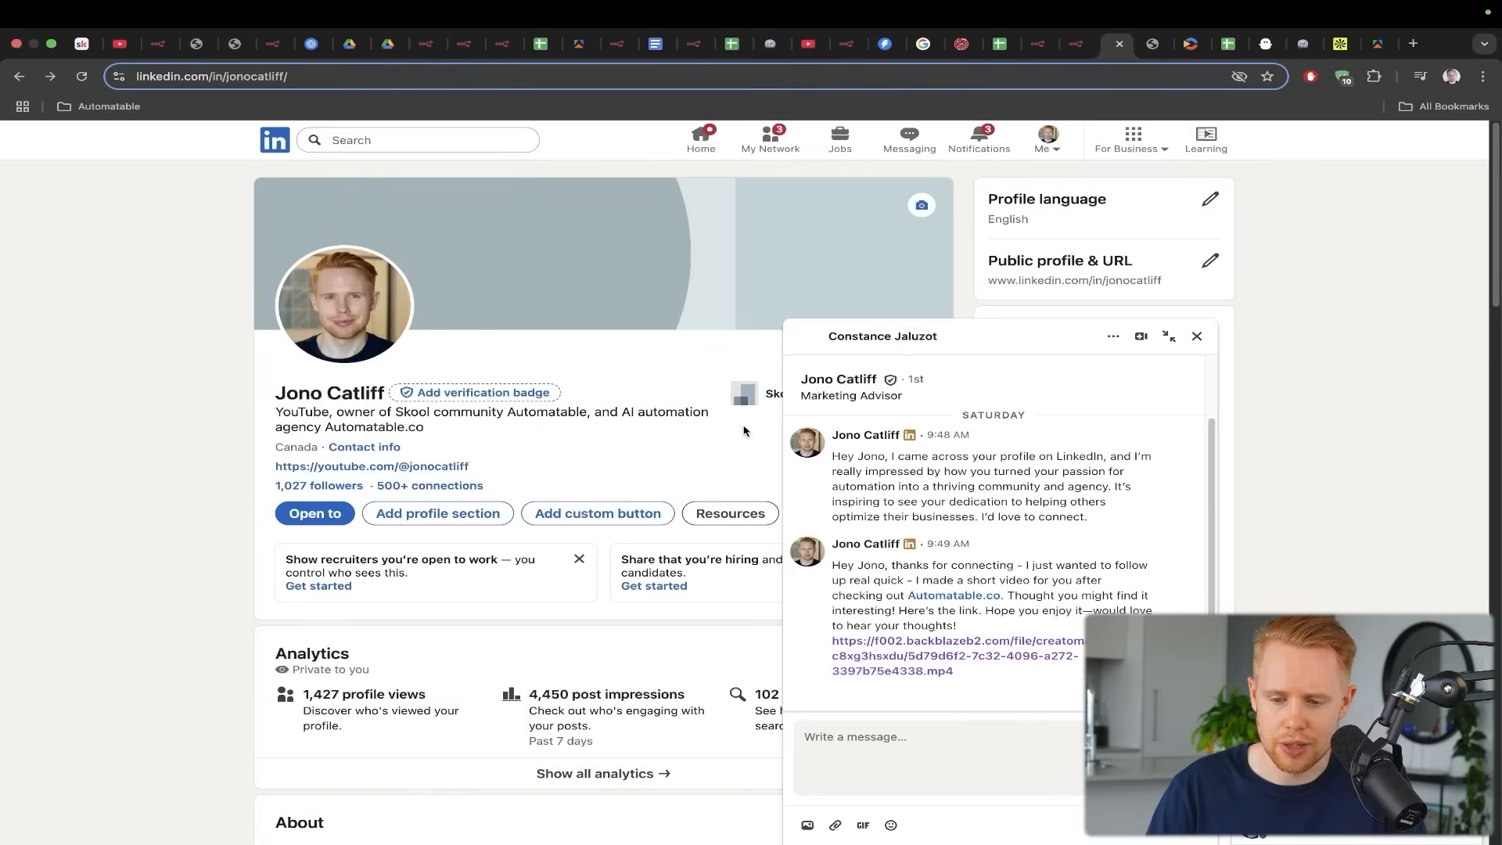
Return to the HeyGen Cold Email workflow and point out the Heygen Generate Video node
{"action": "key", "text": "ctrl+shift+Tab"}
{"action": "key", "text": "ctrl+shift+Tab"}
{"action": "key", "text": "ctrl+Tab"}
{"action": "scroll", "coordinate": [743, 430], "scroll_direction": "down", "scroll_amount": 5}
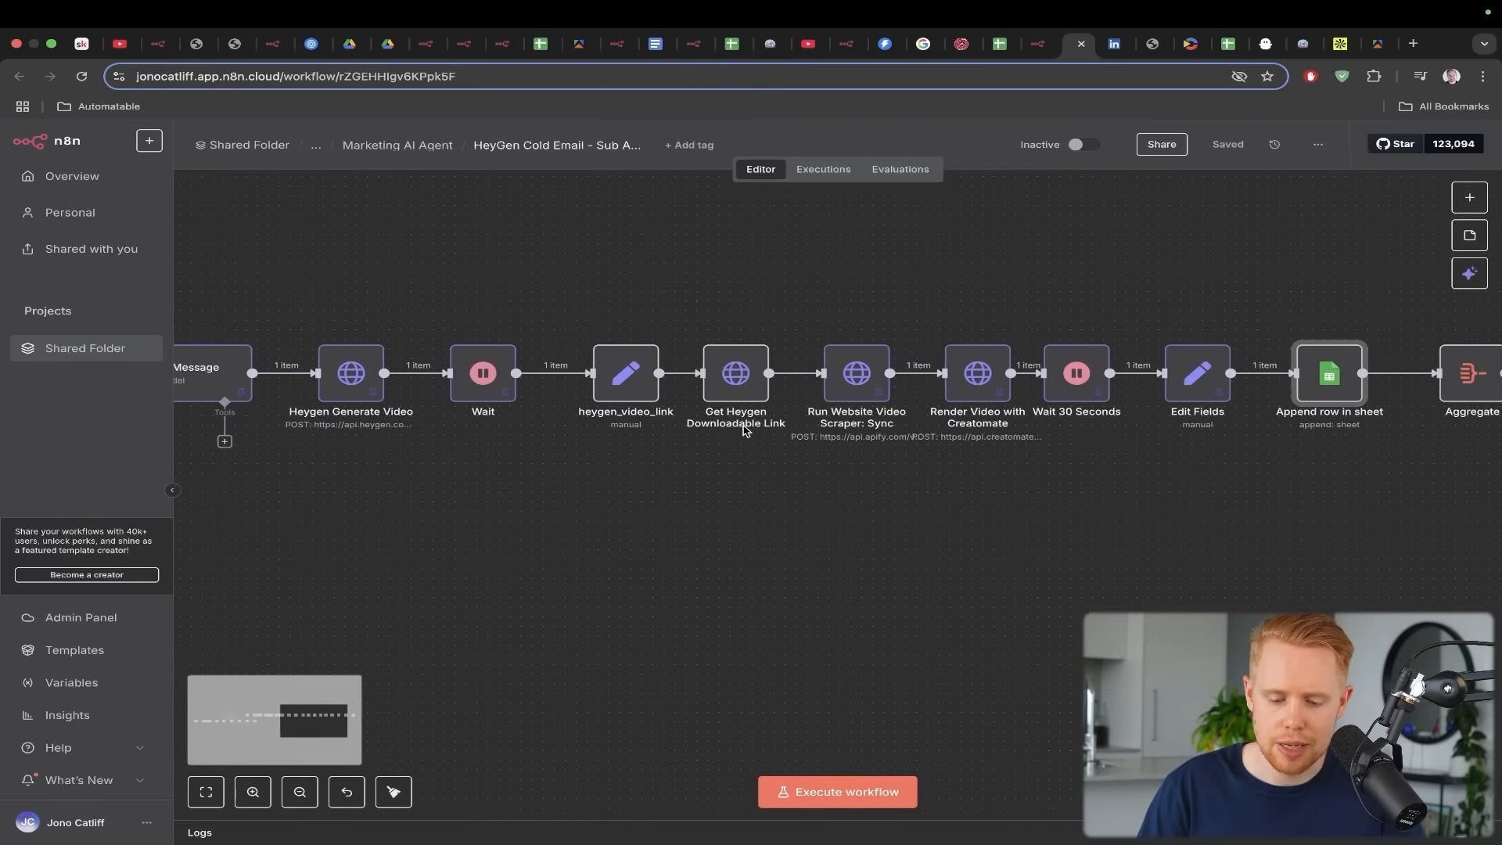
{"action": "mouse_move", "coordinate": [520, 215]}
{"action": "left_mouse_down"}
{"action": "mouse_move", "coordinate": [480, 315]}
{"action": "mouse_move", "coordinate": [484, 382]}
{"action": "left_mouse_up"}
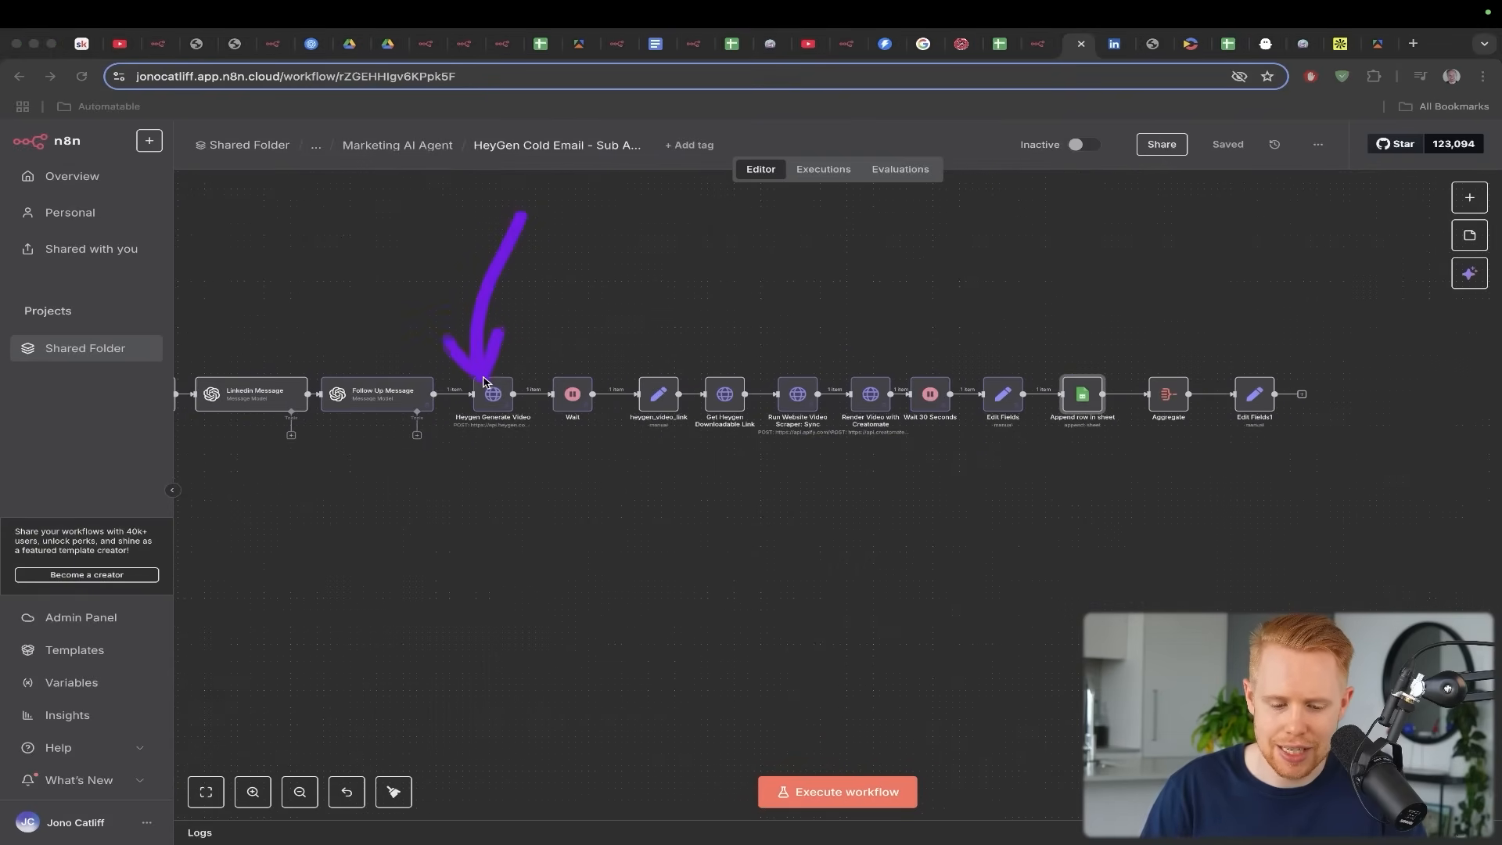
Open HeyGen in a new browser tab, point out the custom avatar among My Avatars, and close the site again
{"action": "key", "text": "ctrl+t"}
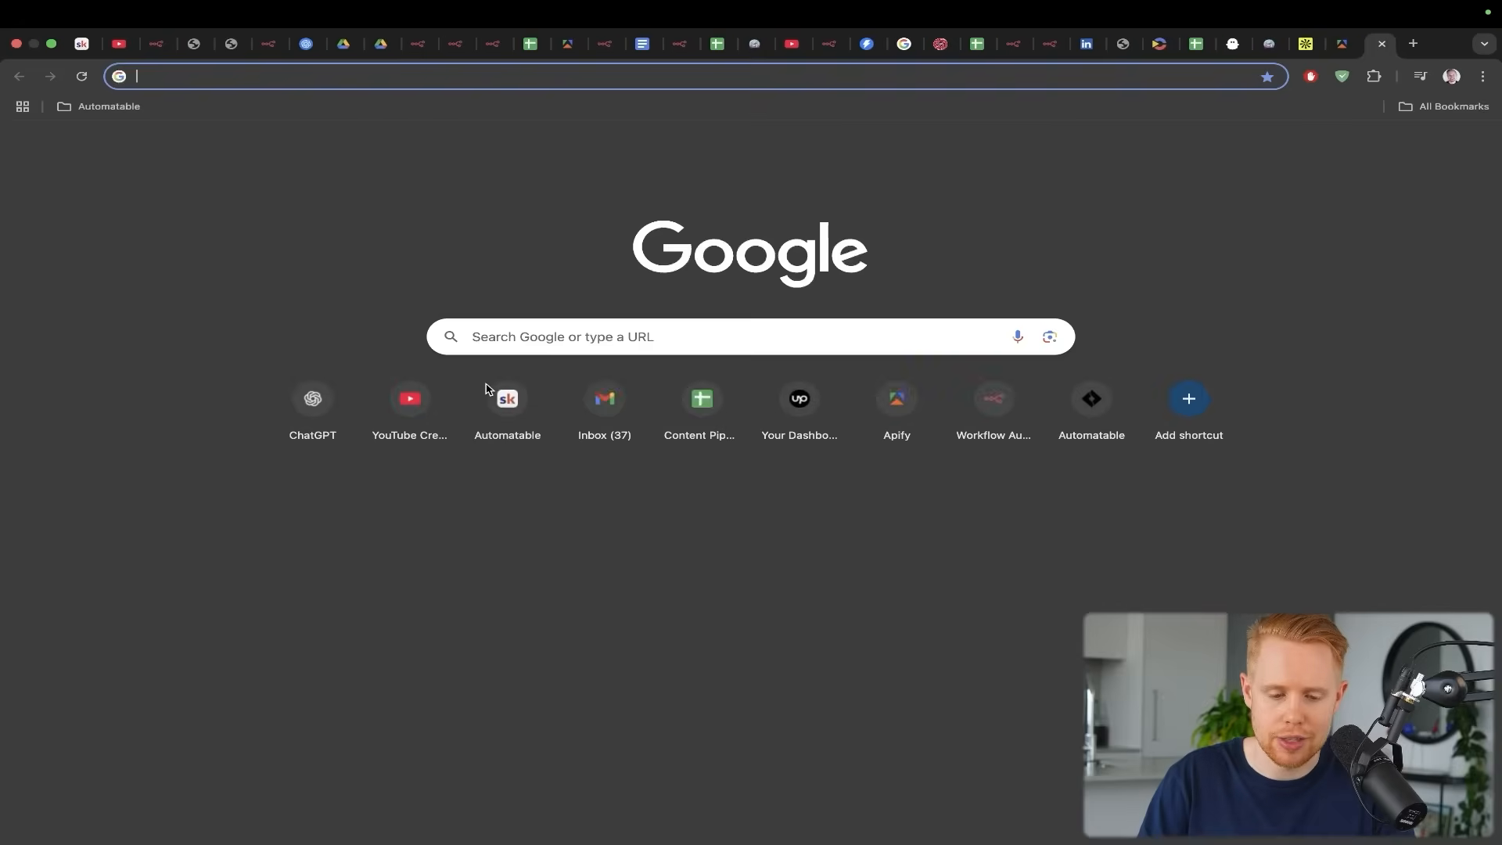
{"action": "type", "text": "heygen"}
{"action": "key", "text": "Return"}
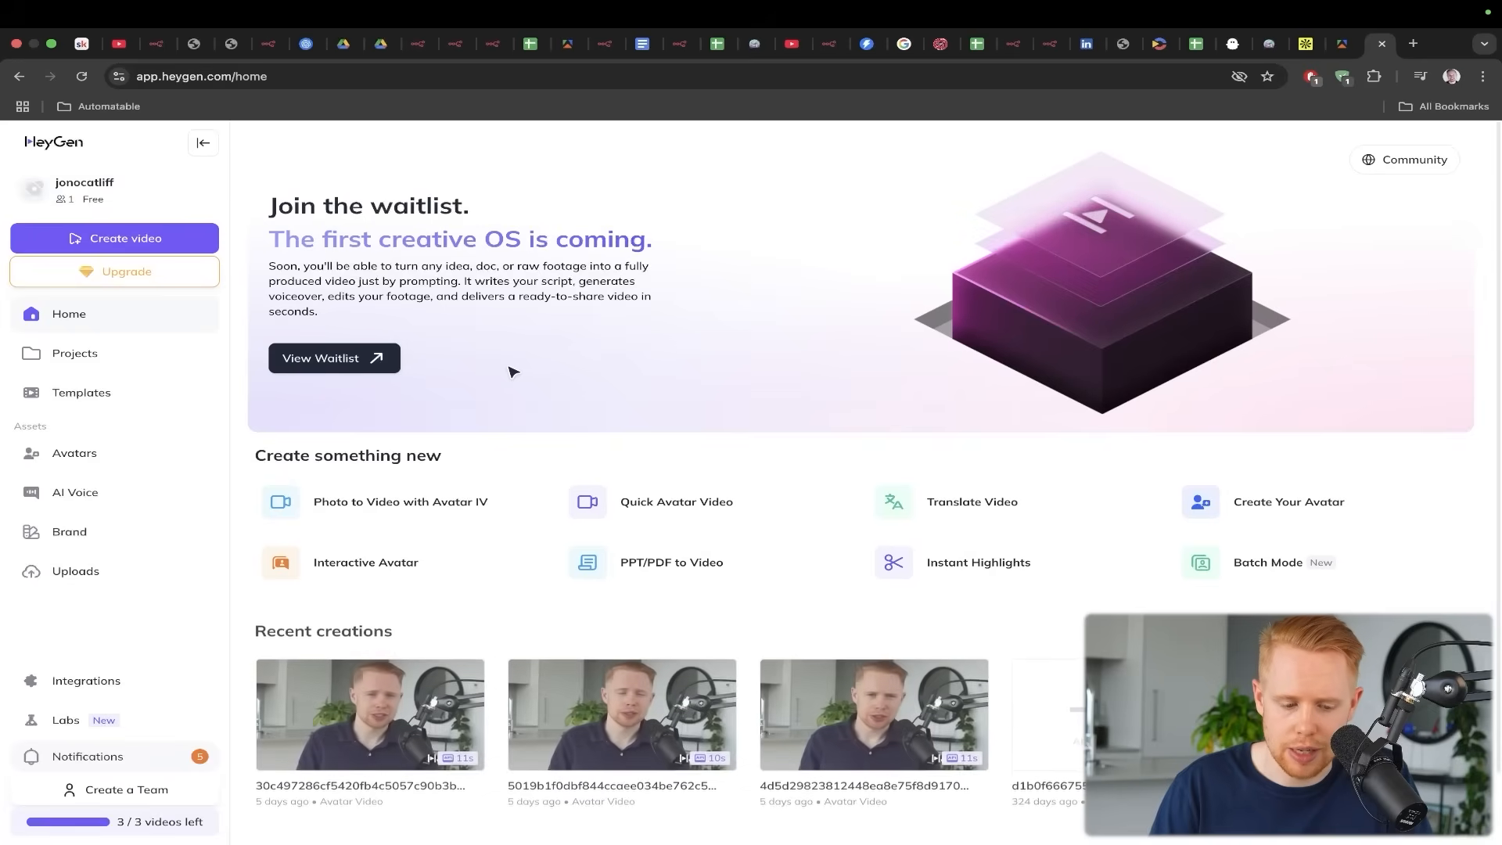
{"action": "left_click", "coordinate": [119, 461]}
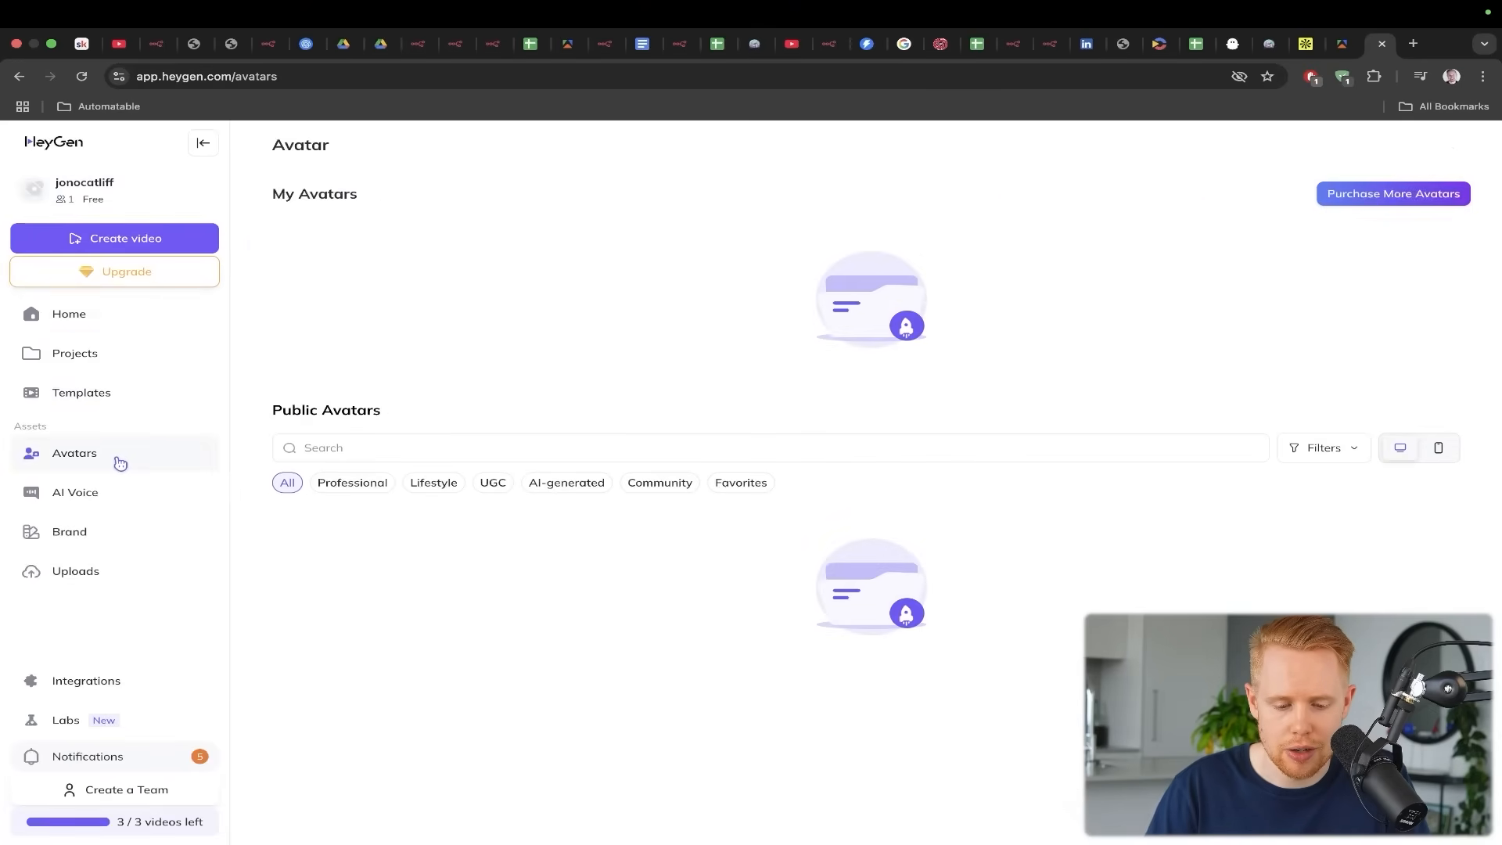
{"action": "left_click_drag", "start_coordinate": [983, 340], "coordinate": [674, 307]}
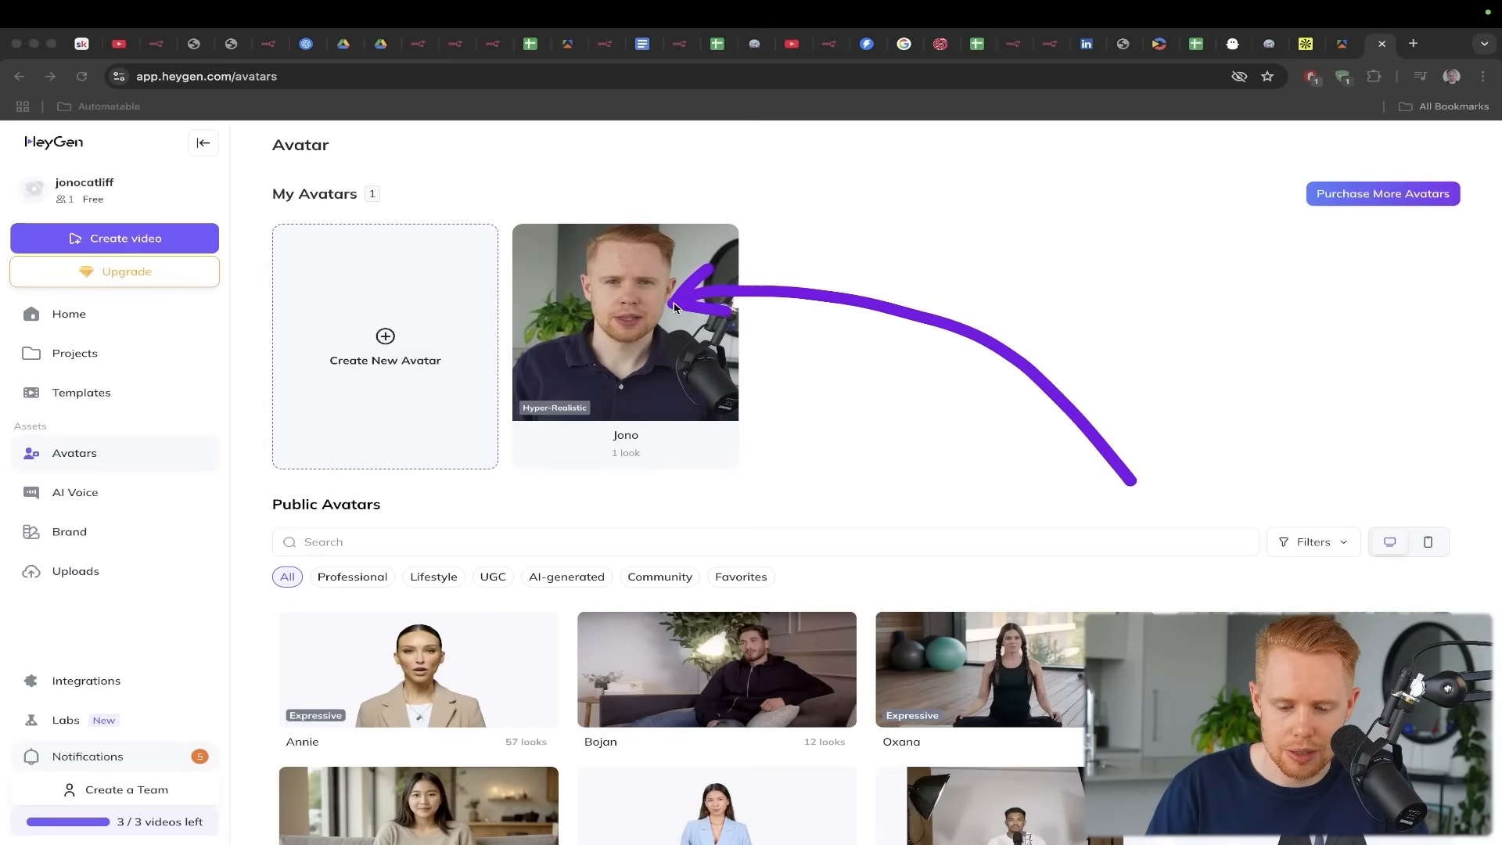
{"action": "mouse_move", "coordinate": [672, 310]}
{"action": "key", "text": "super+w"}
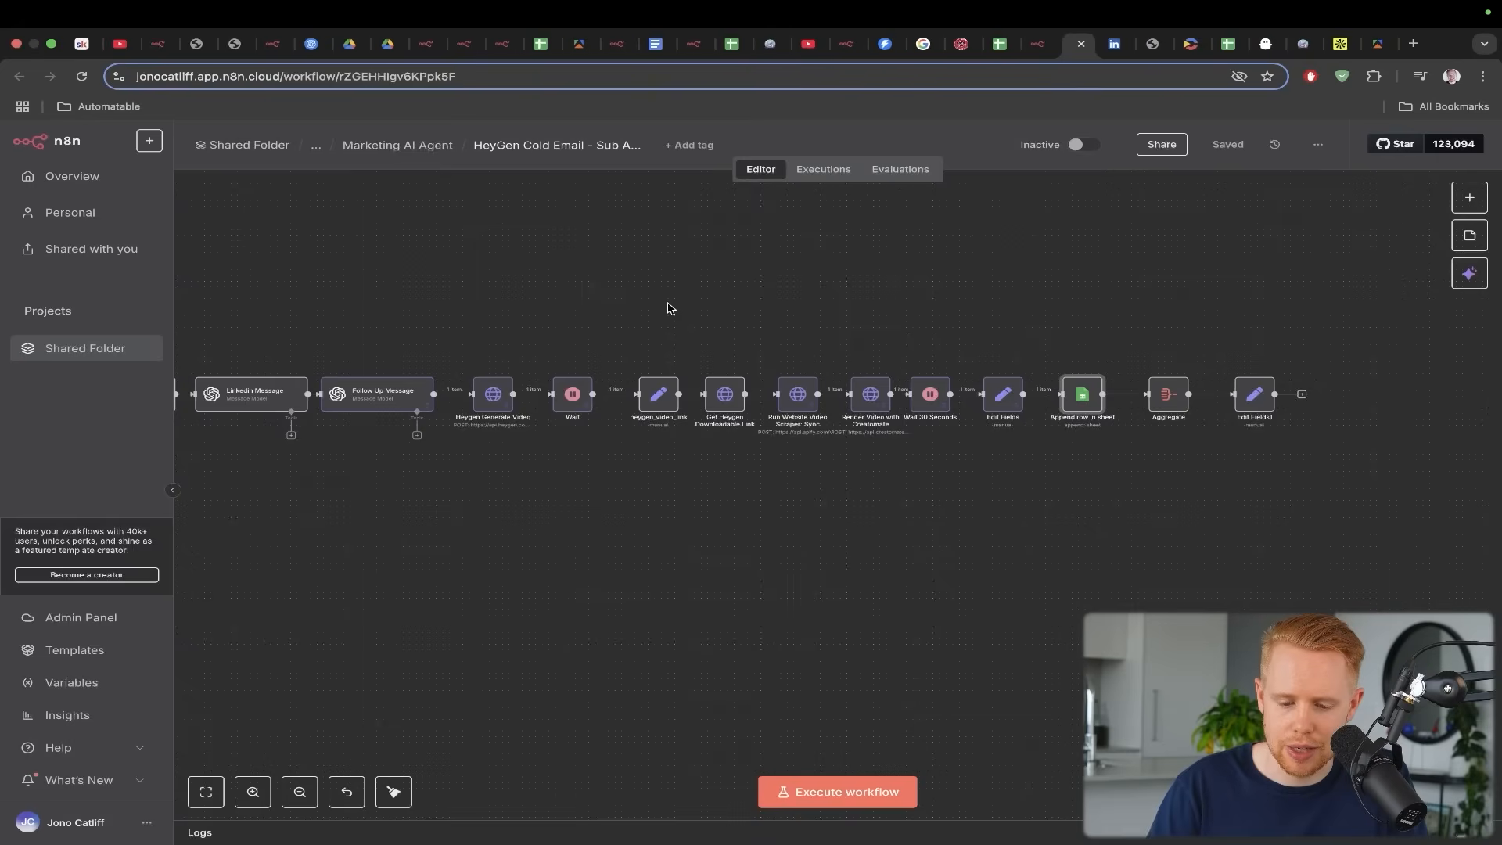
Search the Apify Store for "screenshot" and point out the Website Screenshot Generator and Ultimate Screenshot actors
{"action": "left_click", "coordinate": [832, 258]}
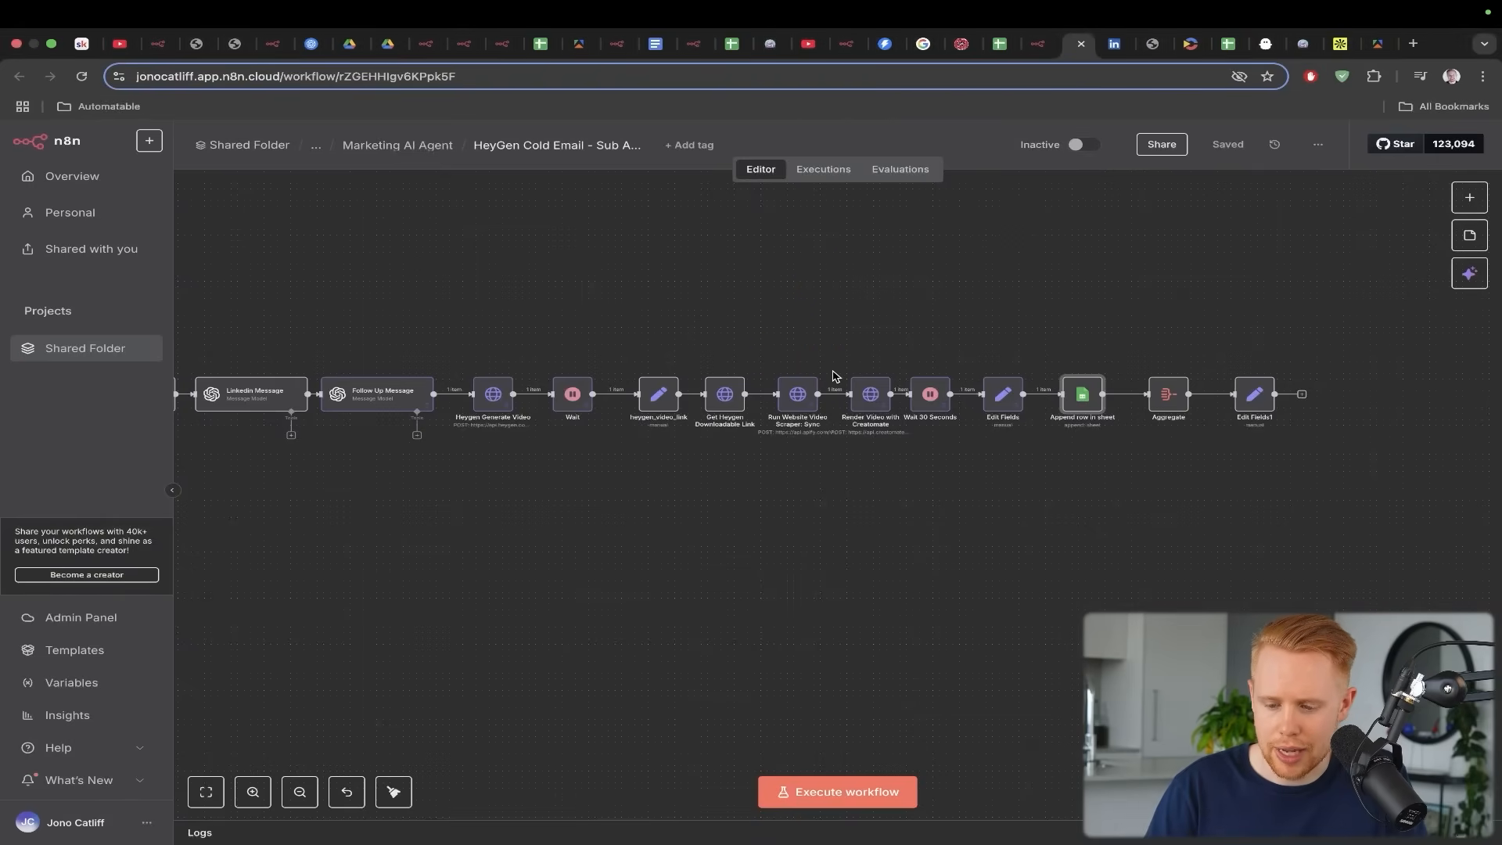
{"action": "key", "text": "super+9"}
{"action": "left_click", "coordinate": [701, 444]}
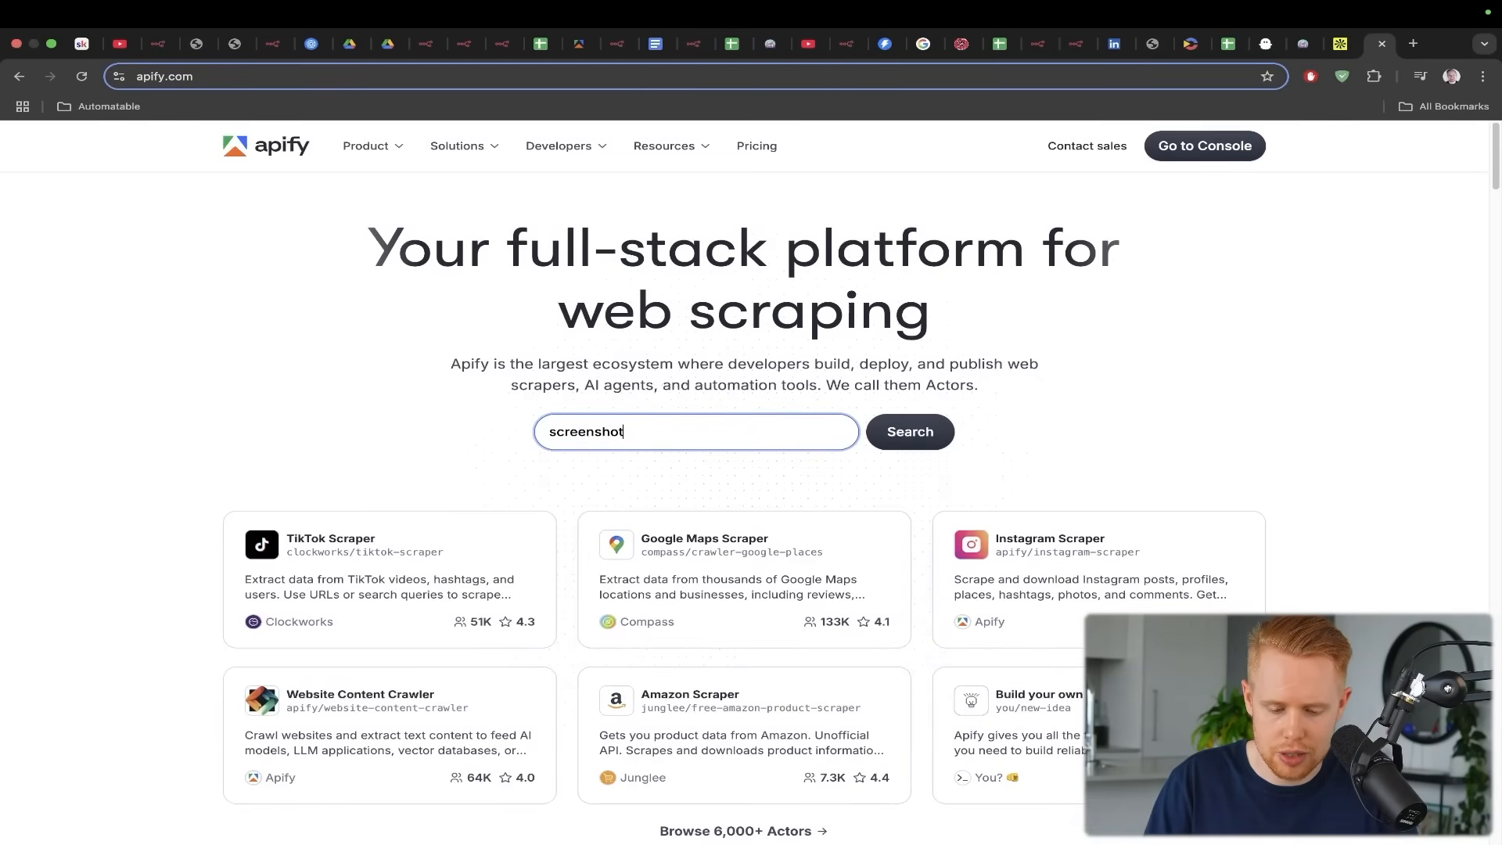
{"action": "key", "text": "Return"}
{"action": "left_click_drag", "start_coordinate": [519, 267], "coordinate": [408, 442]}
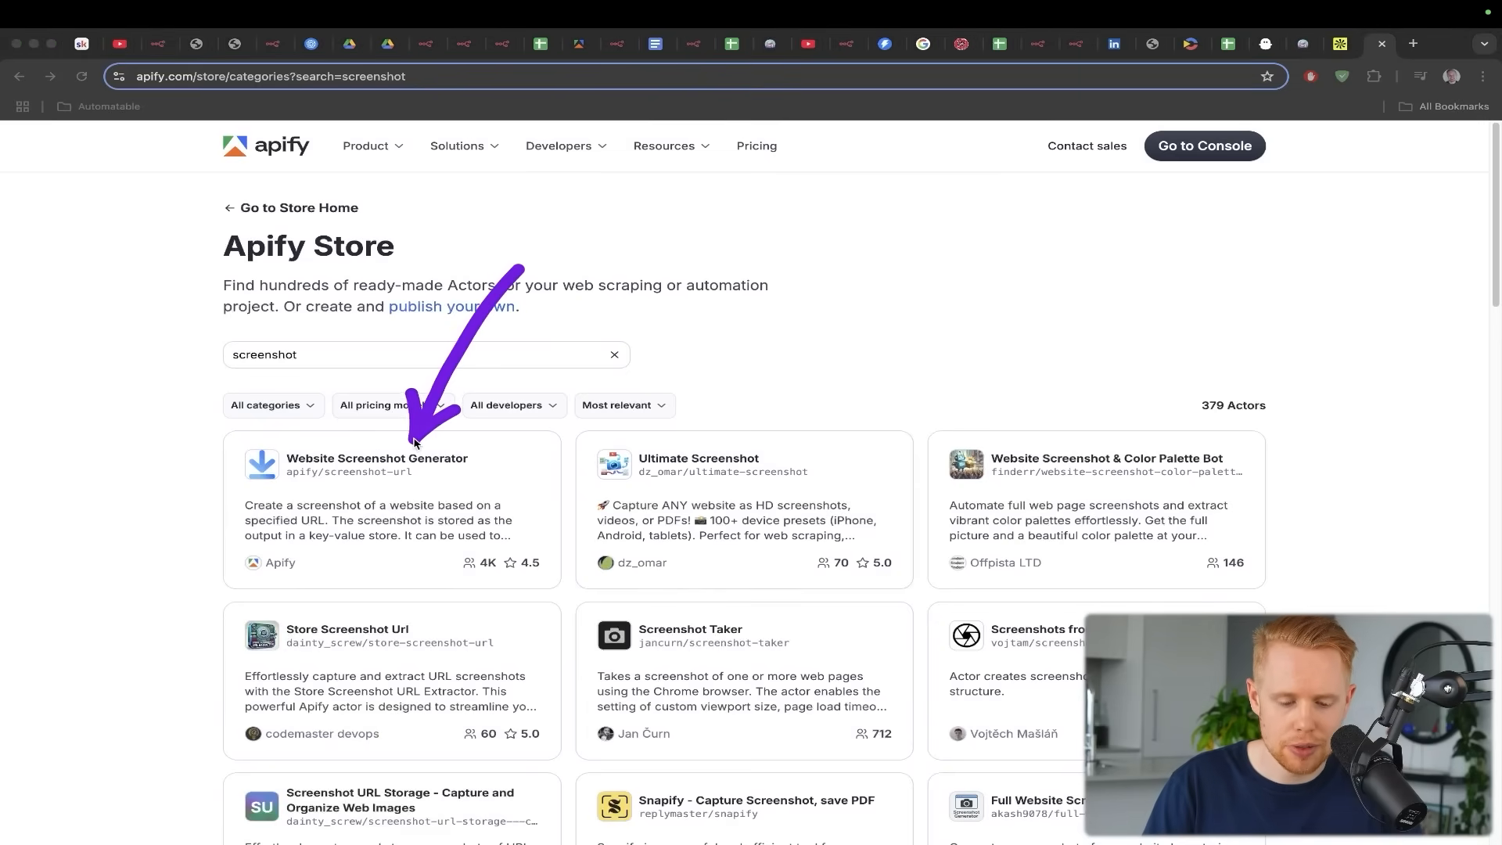
{"action": "left_click_drag", "start_coordinate": [714, 313], "coordinate": [653, 438]}
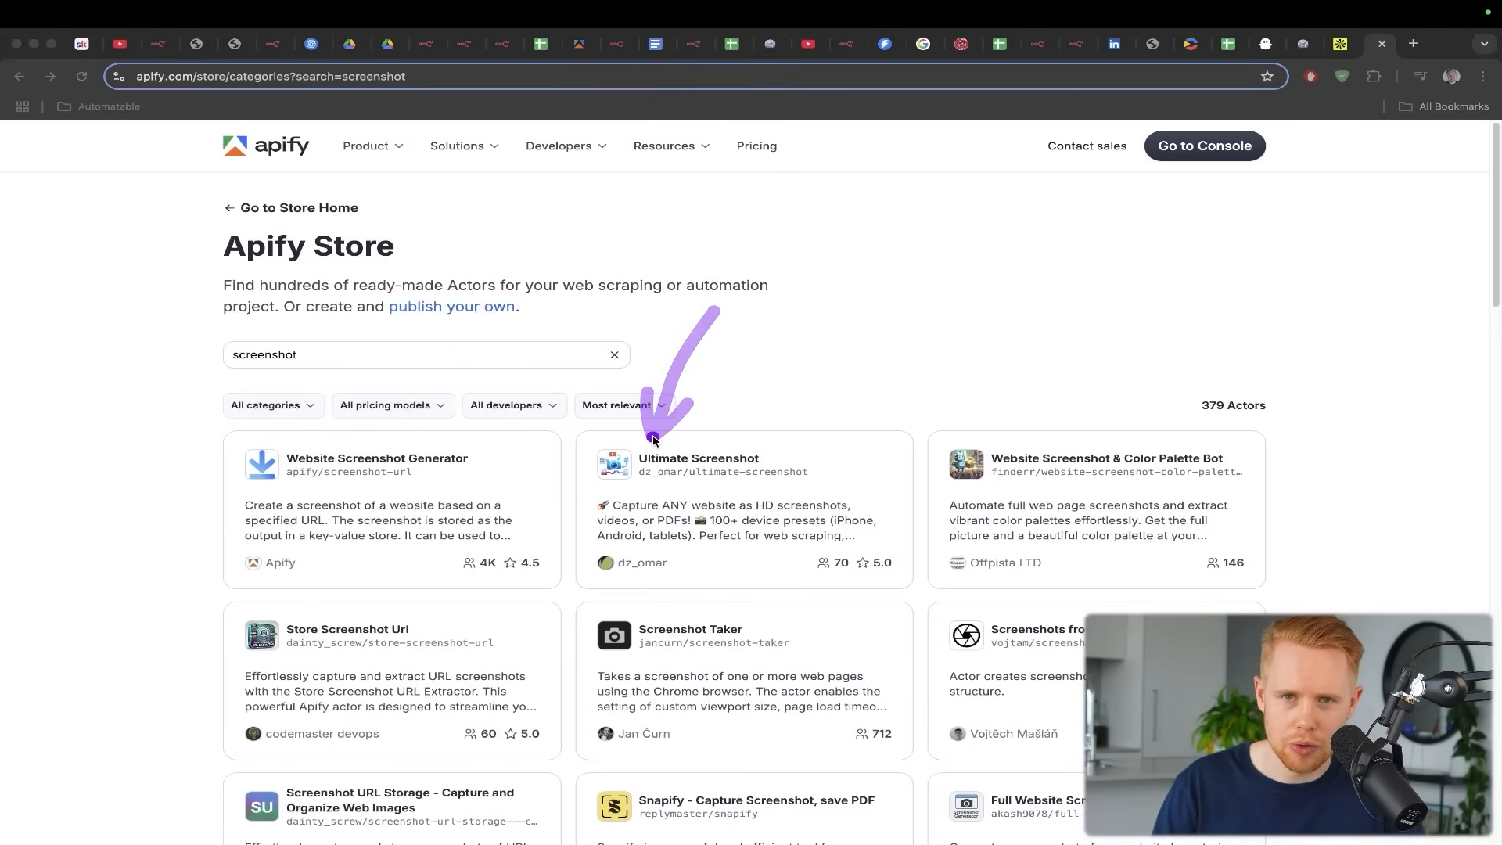
{"action": "scroll", "coordinate": [654, 439], "scroll_direction": "down", "scroll_amount": 15}
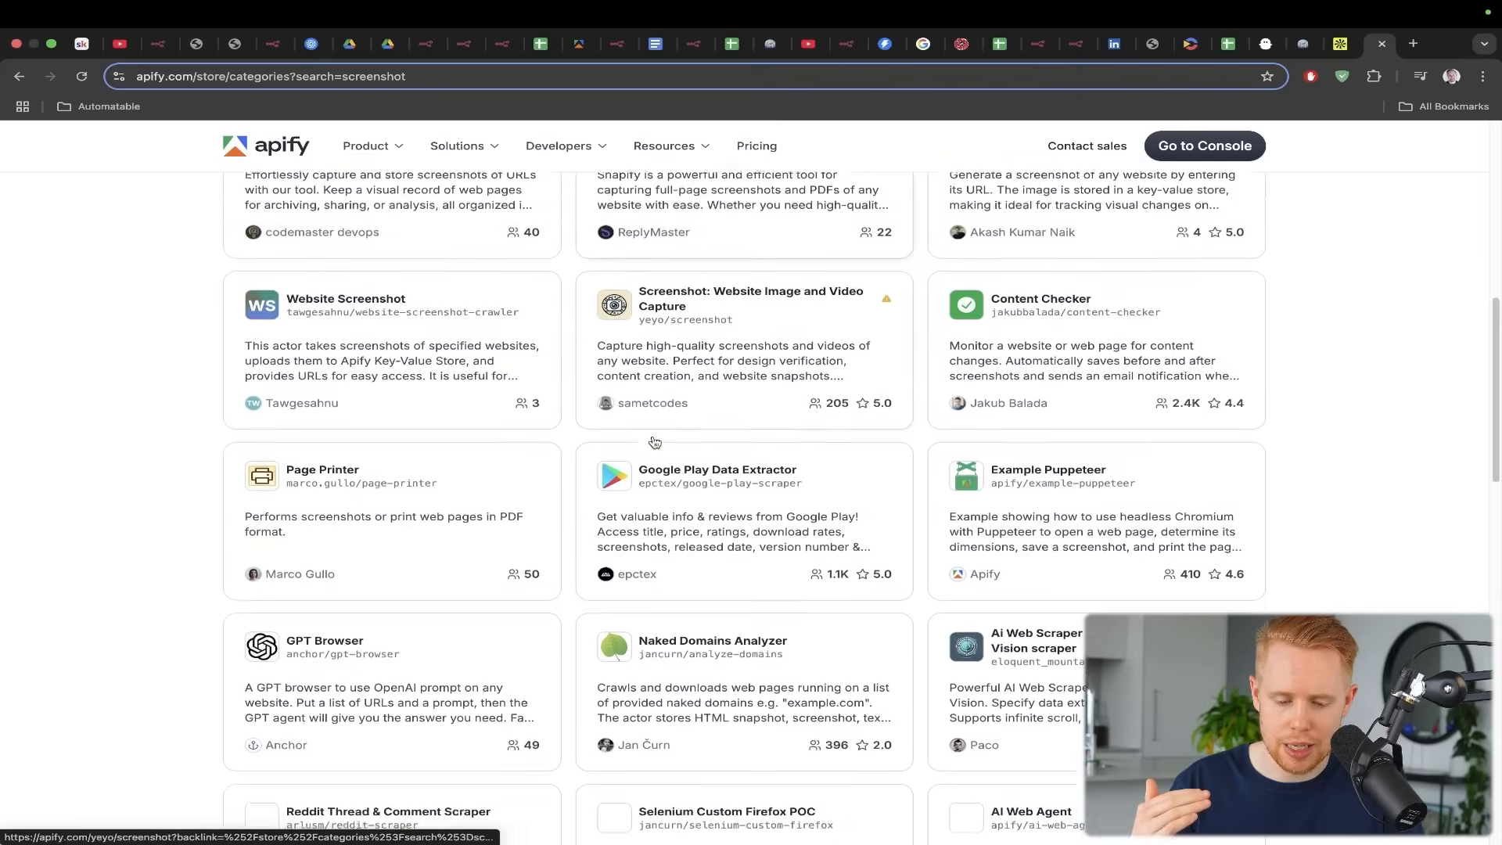
{"action": "scroll", "coordinate": [655, 442], "scroll_direction": "down", "scroll_amount": 10}
{"action": "scroll", "coordinate": [655, 442], "scroll_direction": "up", "scroll_amount": 20}
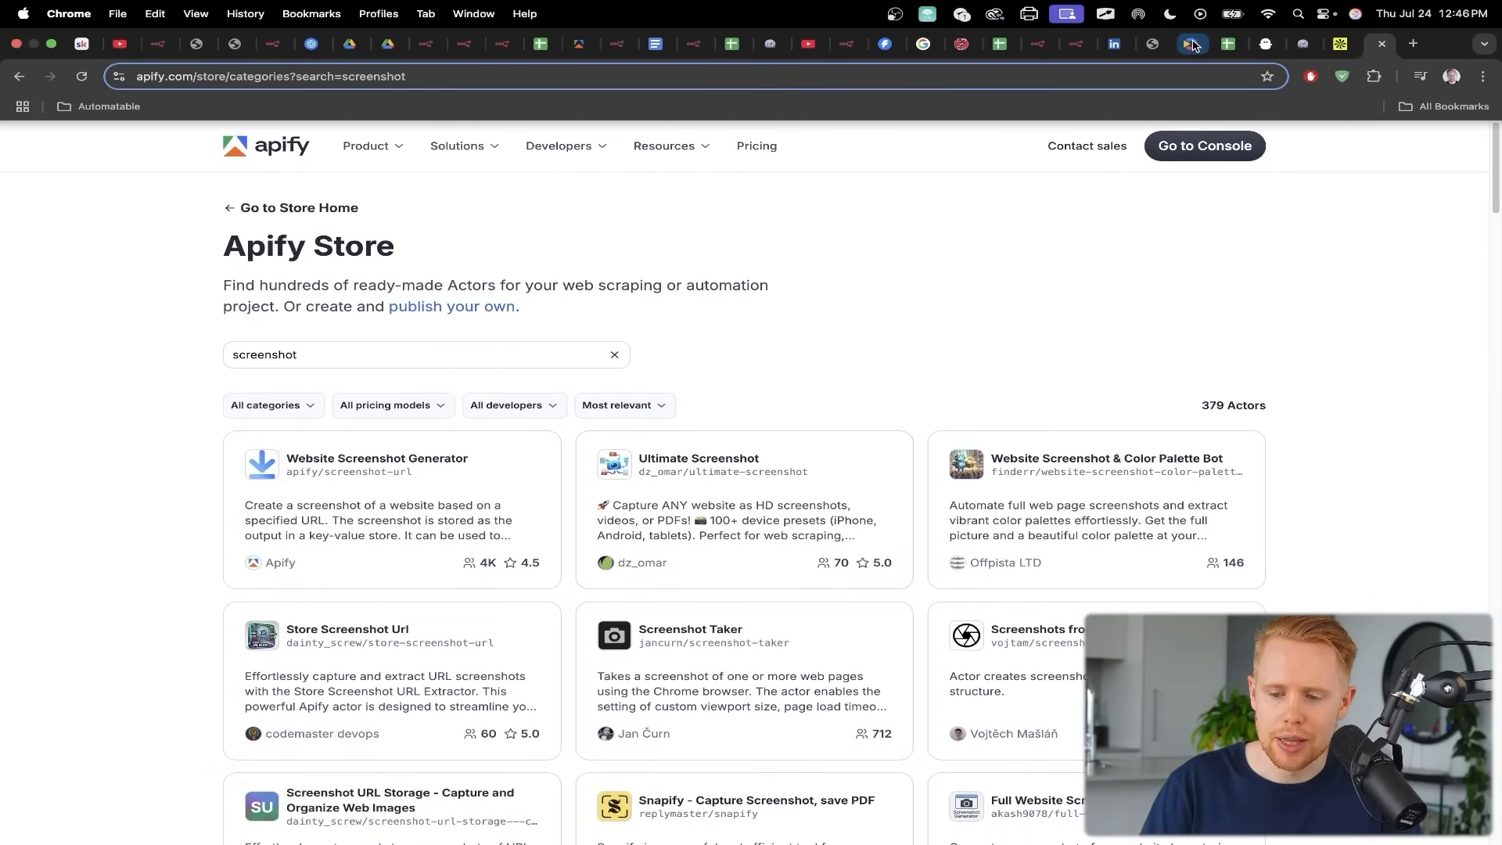
Point out the video editor preview on the Creatomate site and the website background in the rendered outreach video
{"action": "left_click", "coordinate": [1191, 45]}
{"action": "mouse_move", "coordinate": [1090, 178]}
{"action": "left_mouse_down"}
{"action": "mouse_move", "coordinate": [1082, 251]}
{"action": "mouse_move", "coordinate": [842, 514]}
{"action": "left_mouse_up"}
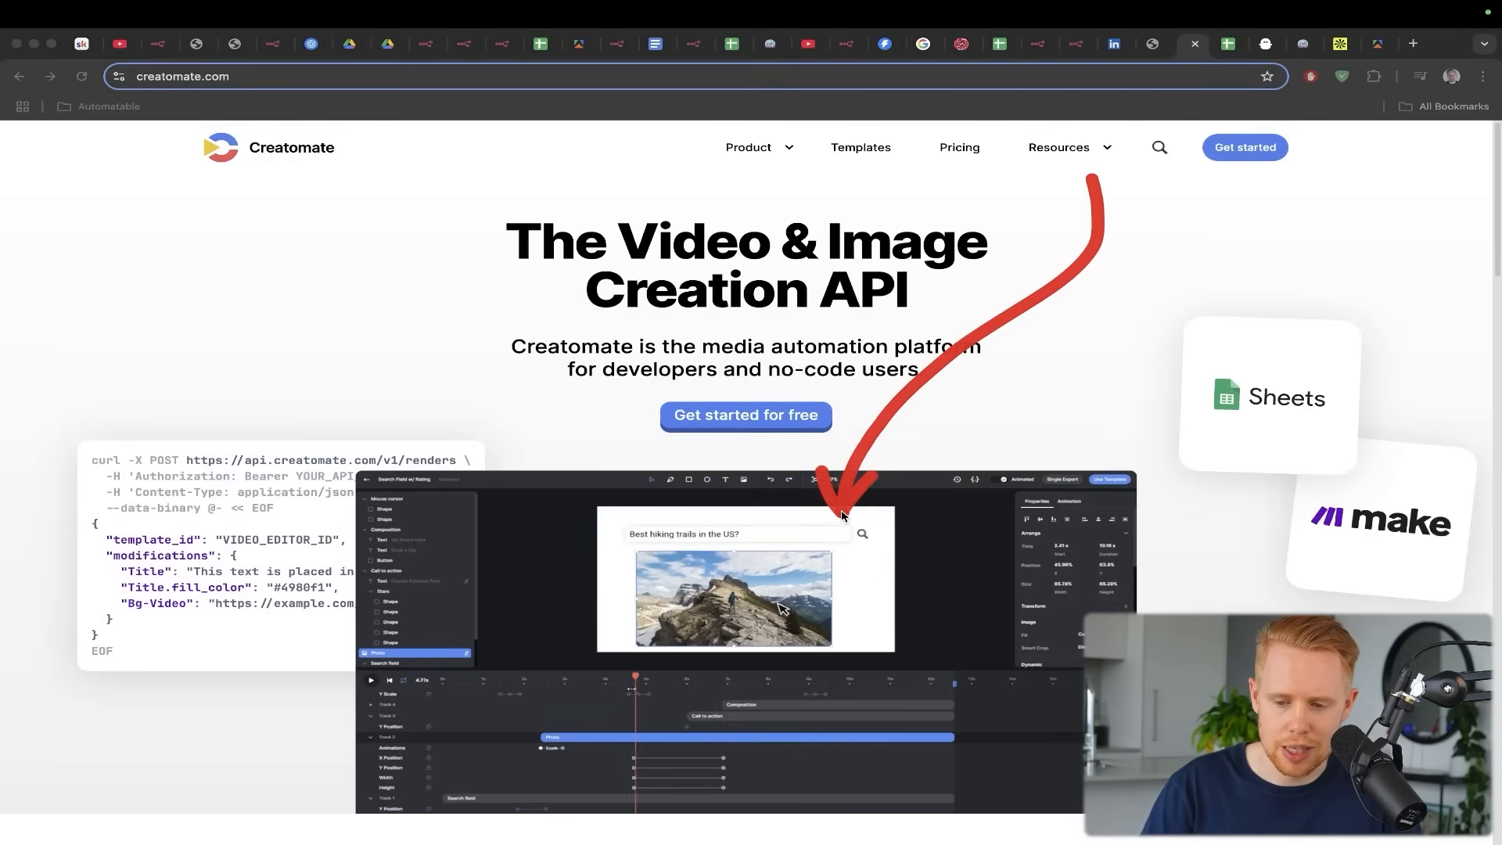
{"action": "left_click", "coordinate": [1152, 48]}
{"action": "left_click_drag", "start_coordinate": [736, 173], "coordinate": [613, 423]}
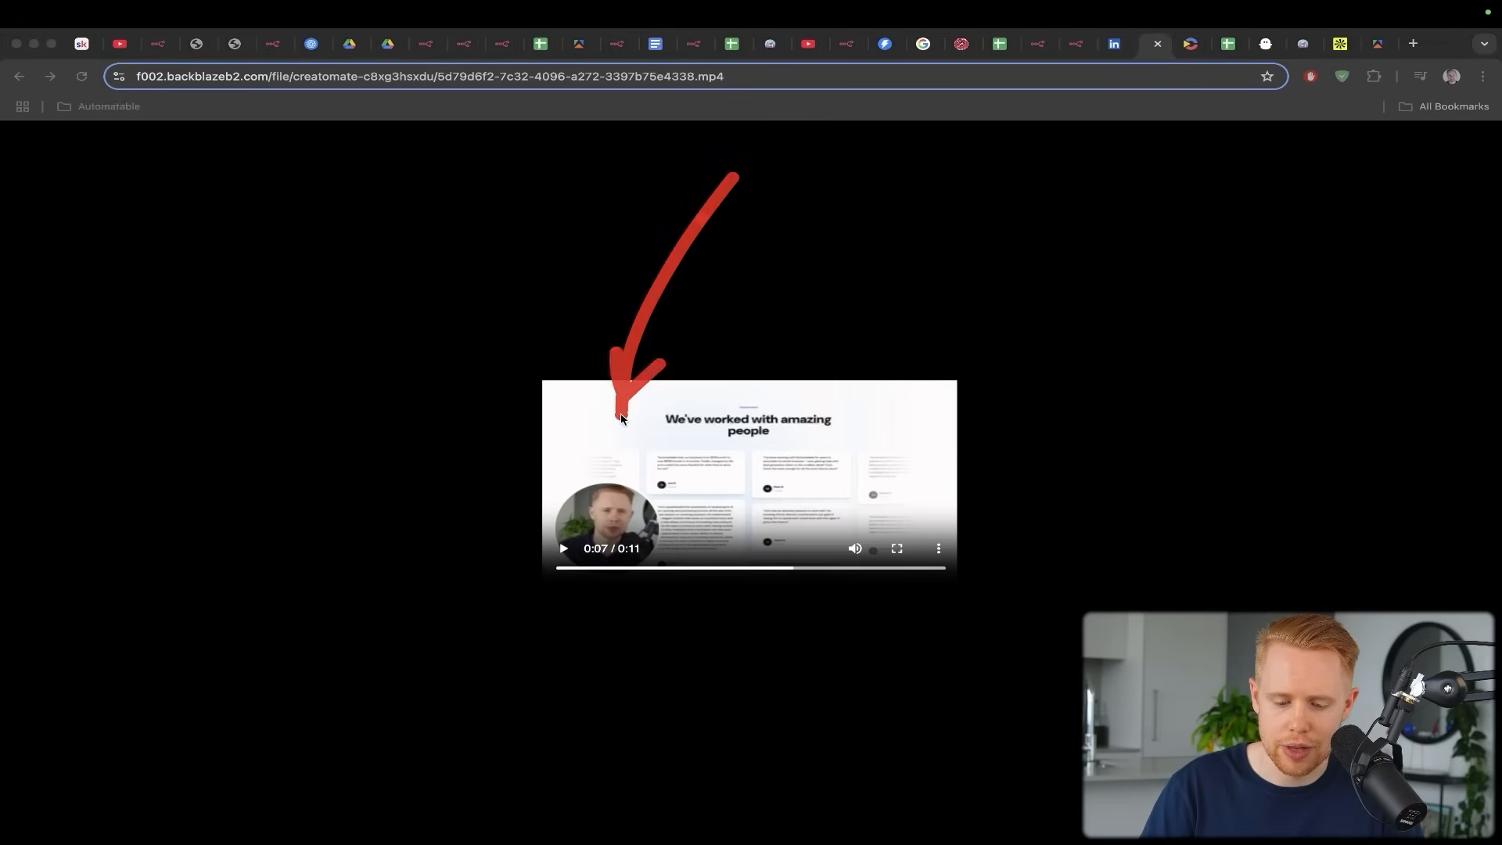
Return to the HeyGen Cold Email workflow and point out the Append row in sheet node near its end
{"action": "left_click", "coordinate": [1082, 44]}
{"action": "scroll", "coordinate": [892, 367], "scroll_direction": "up", "scroll_amount": 3}
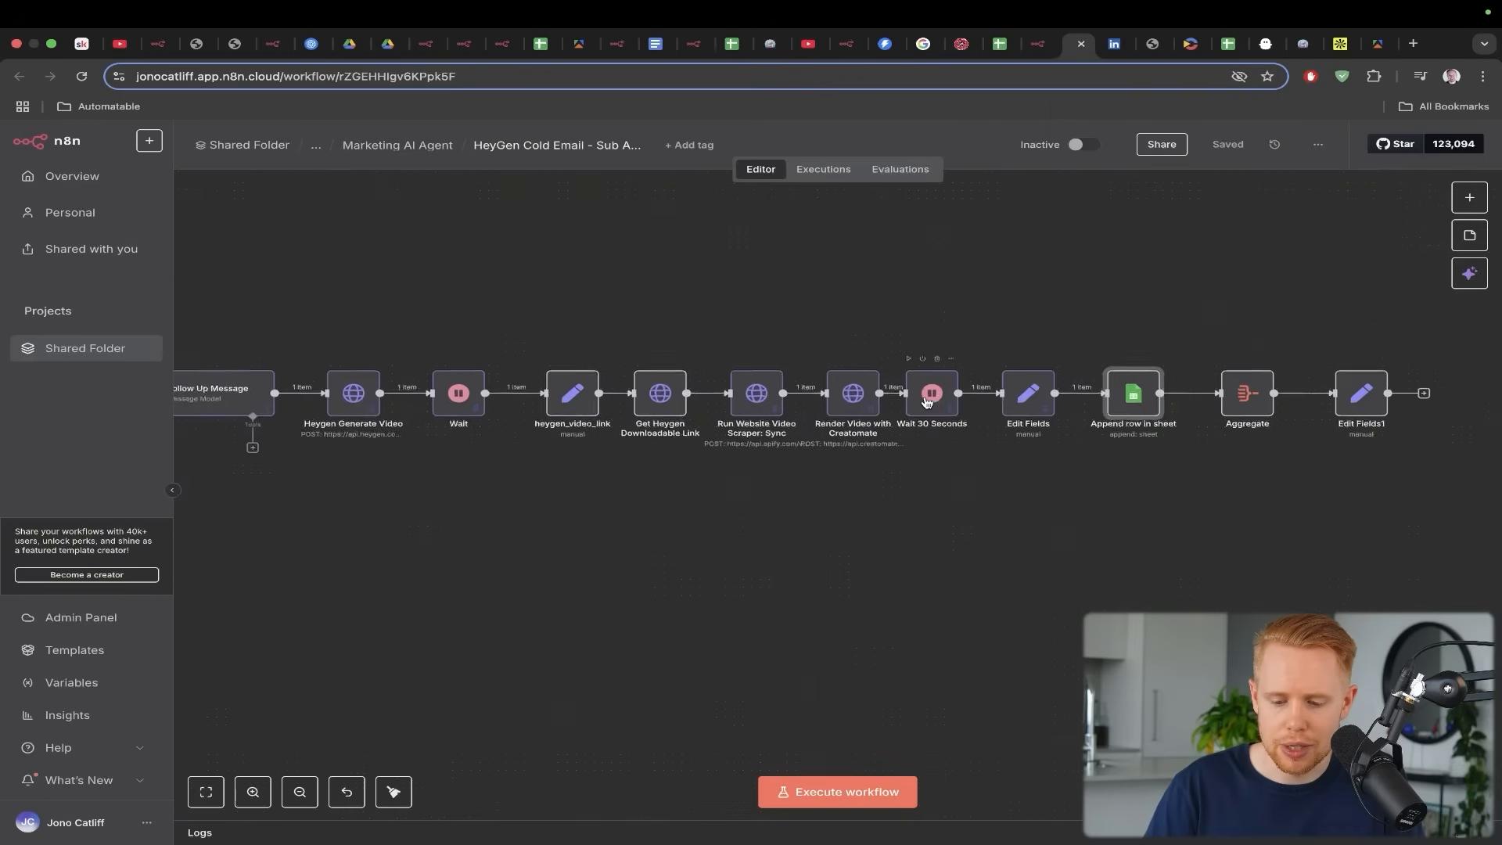
{"action": "scroll", "coordinate": [908, 383], "scroll_direction": "right", "scroll_amount": 5}
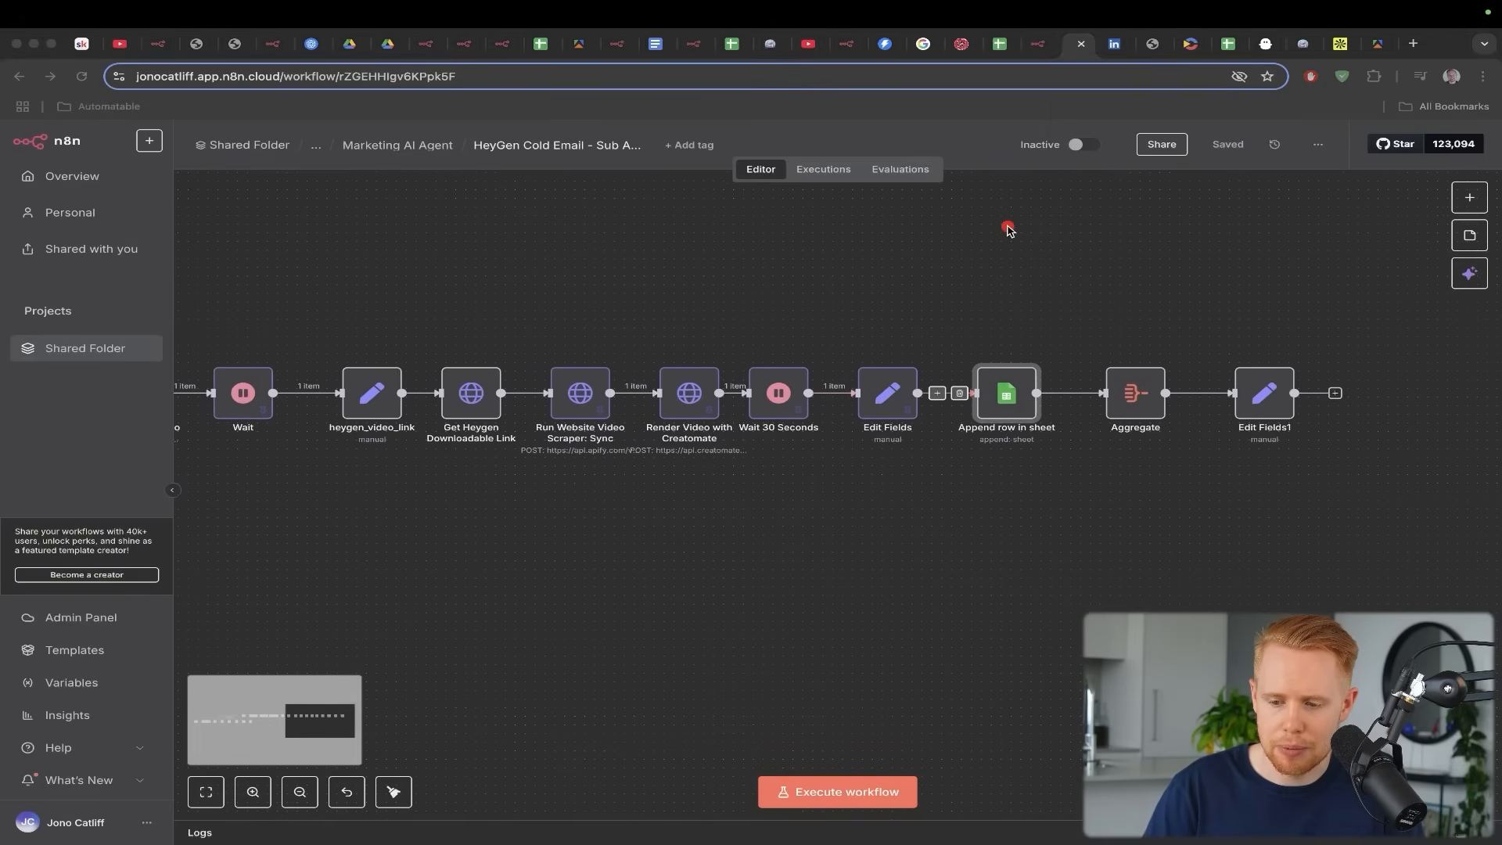
{"action": "mouse_move", "coordinate": [1009, 227]}
{"action": "left_mouse_down"}
{"action": "mouse_move", "coordinate": [949, 335]}
{"action": "mouse_move", "coordinate": [992, 381]}
{"action": "left_mouse_up"}
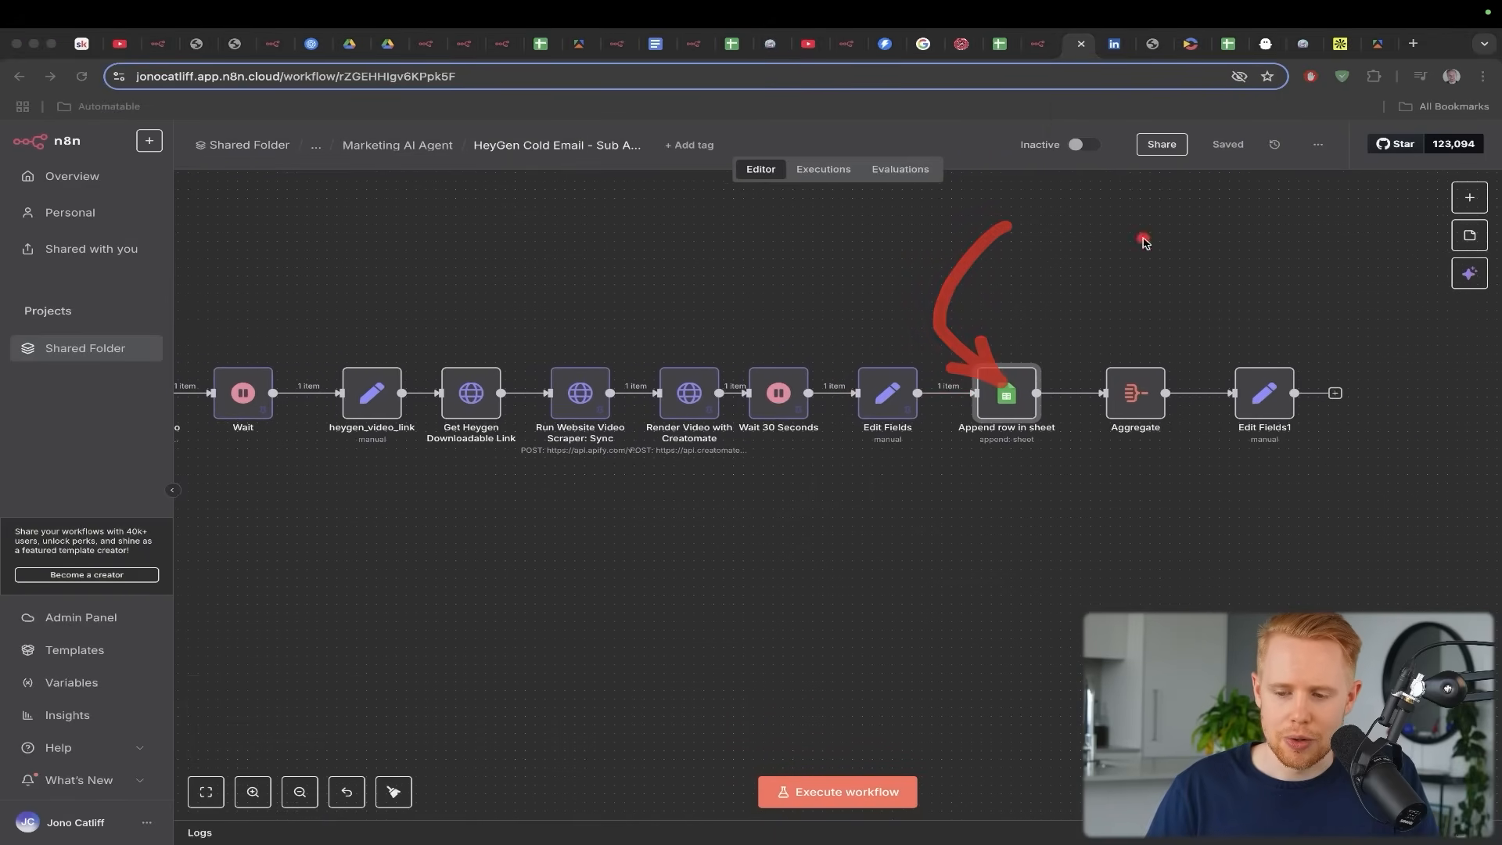
Show the LinkedIn Cold Outreach Leads spreadsheet, and point out the connection and follow-up messages in the LinkedIn chat
{"action": "left_click", "coordinate": [1230, 46]}
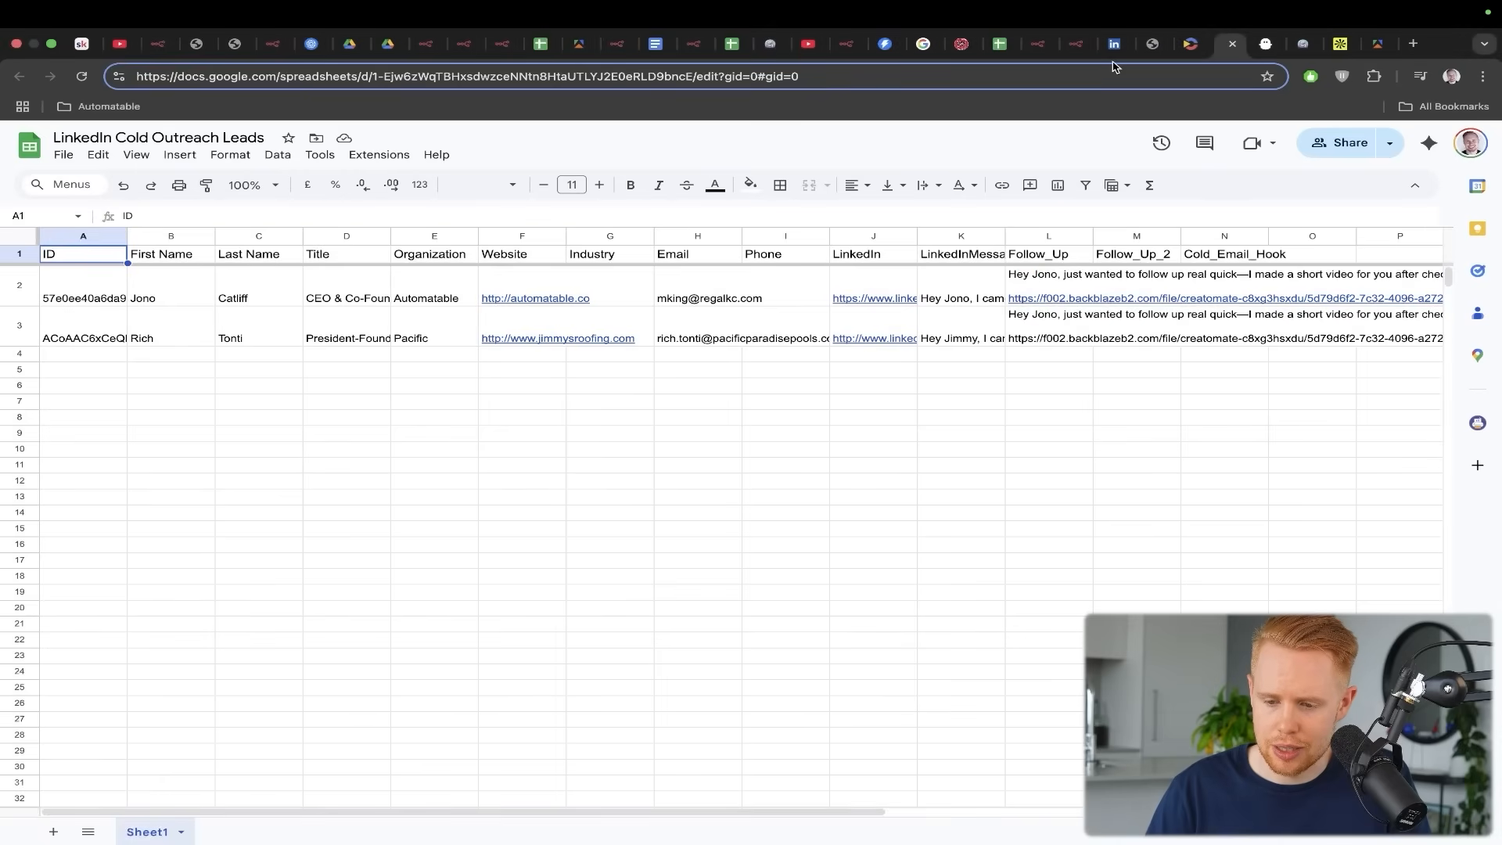
{"action": "left_click", "coordinate": [1116, 50]}
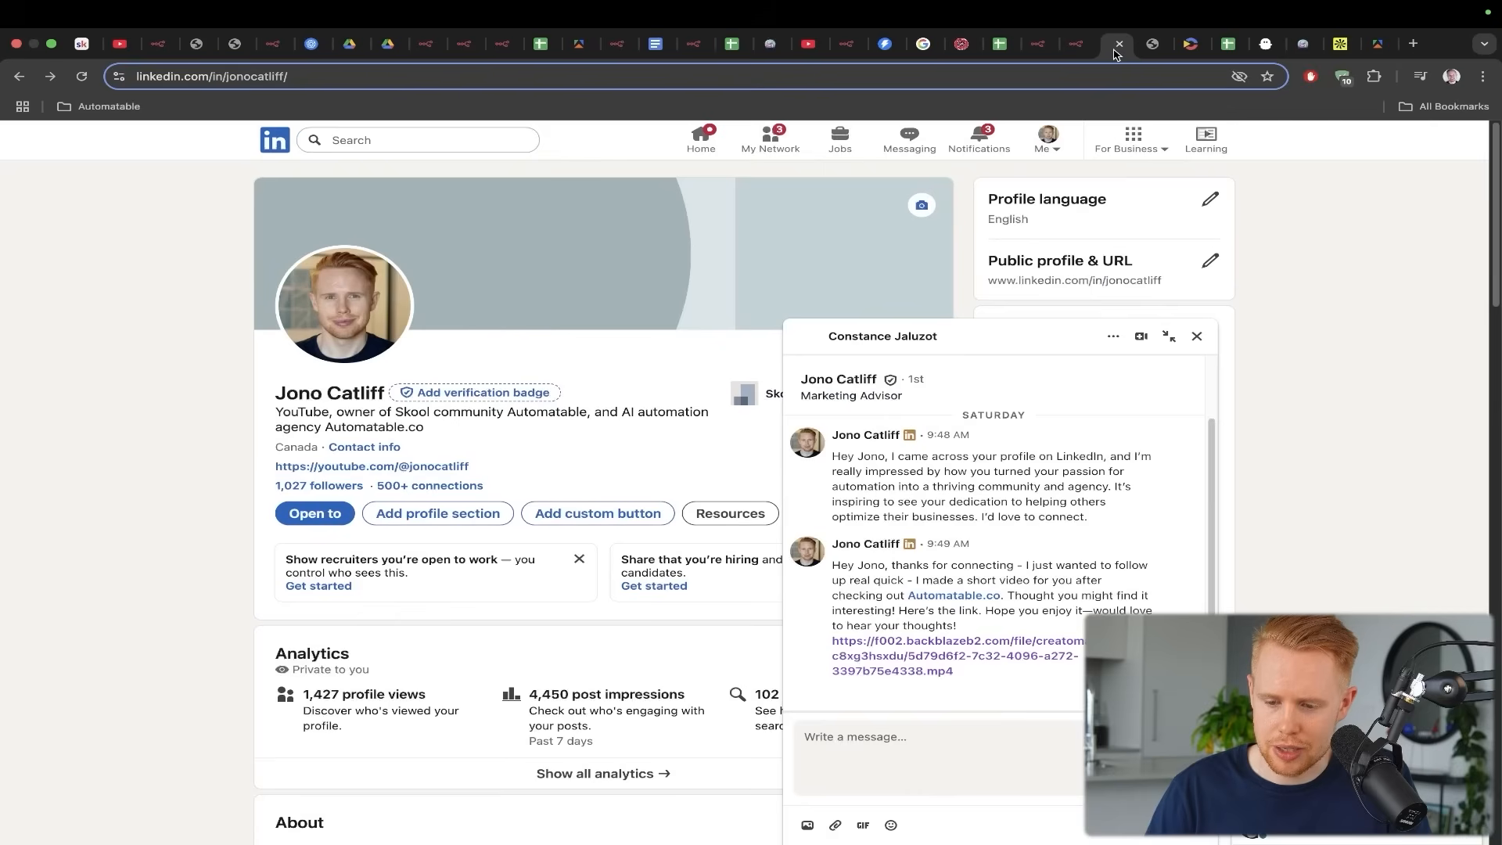
{"action": "left_click_drag", "start_coordinate": [915, 283], "coordinate": [882, 446]}
{"action": "left_click_drag", "start_coordinate": [735, 442], "coordinate": [876, 653]}
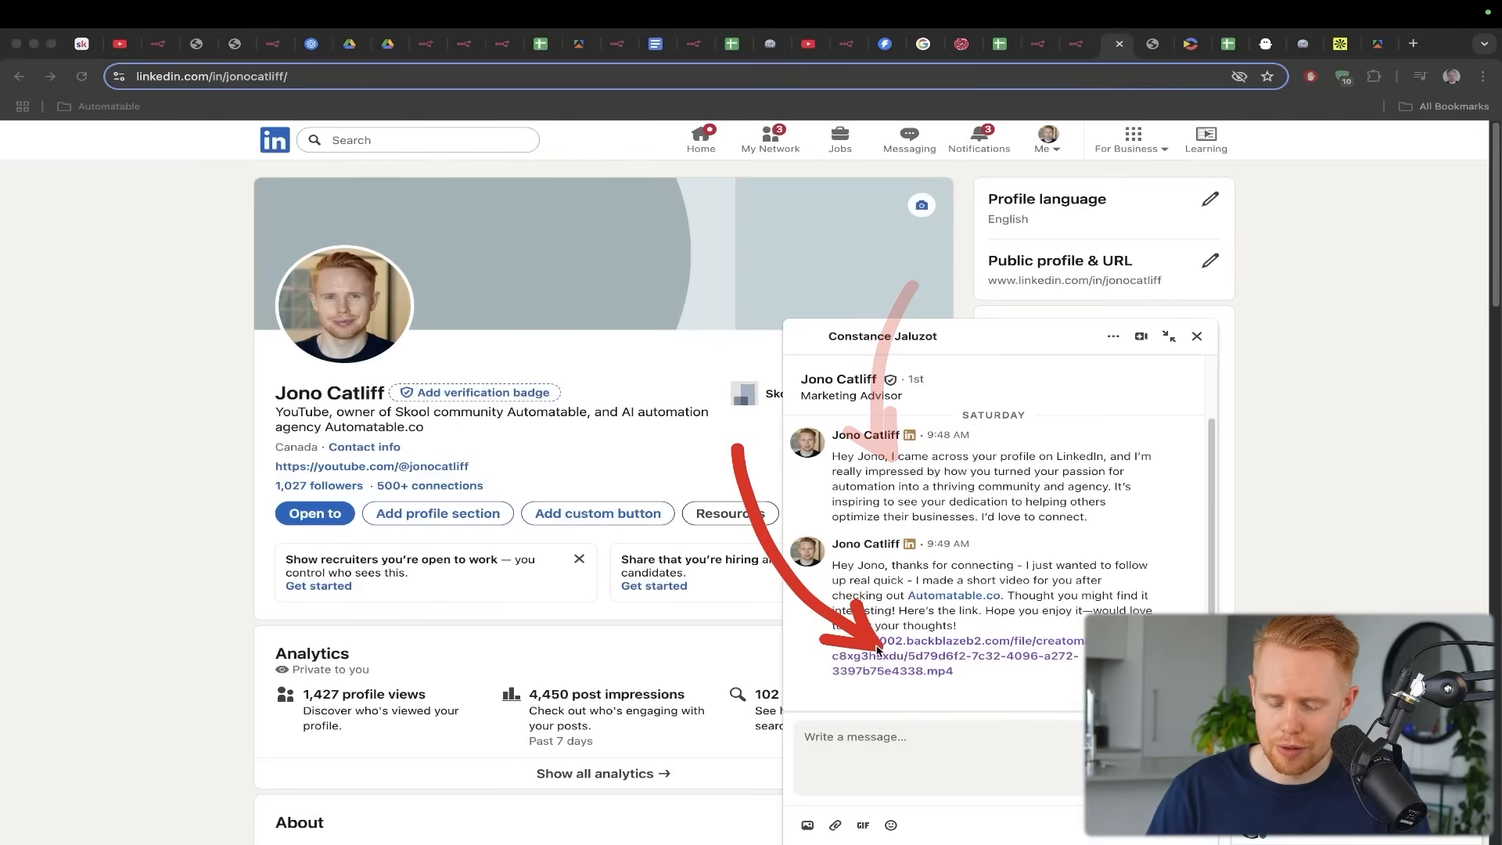
Switch to PhantomBuster and show the most popular use cases among its LinkedIn solutions
{"action": "left_click", "coordinate": [1267, 55]}
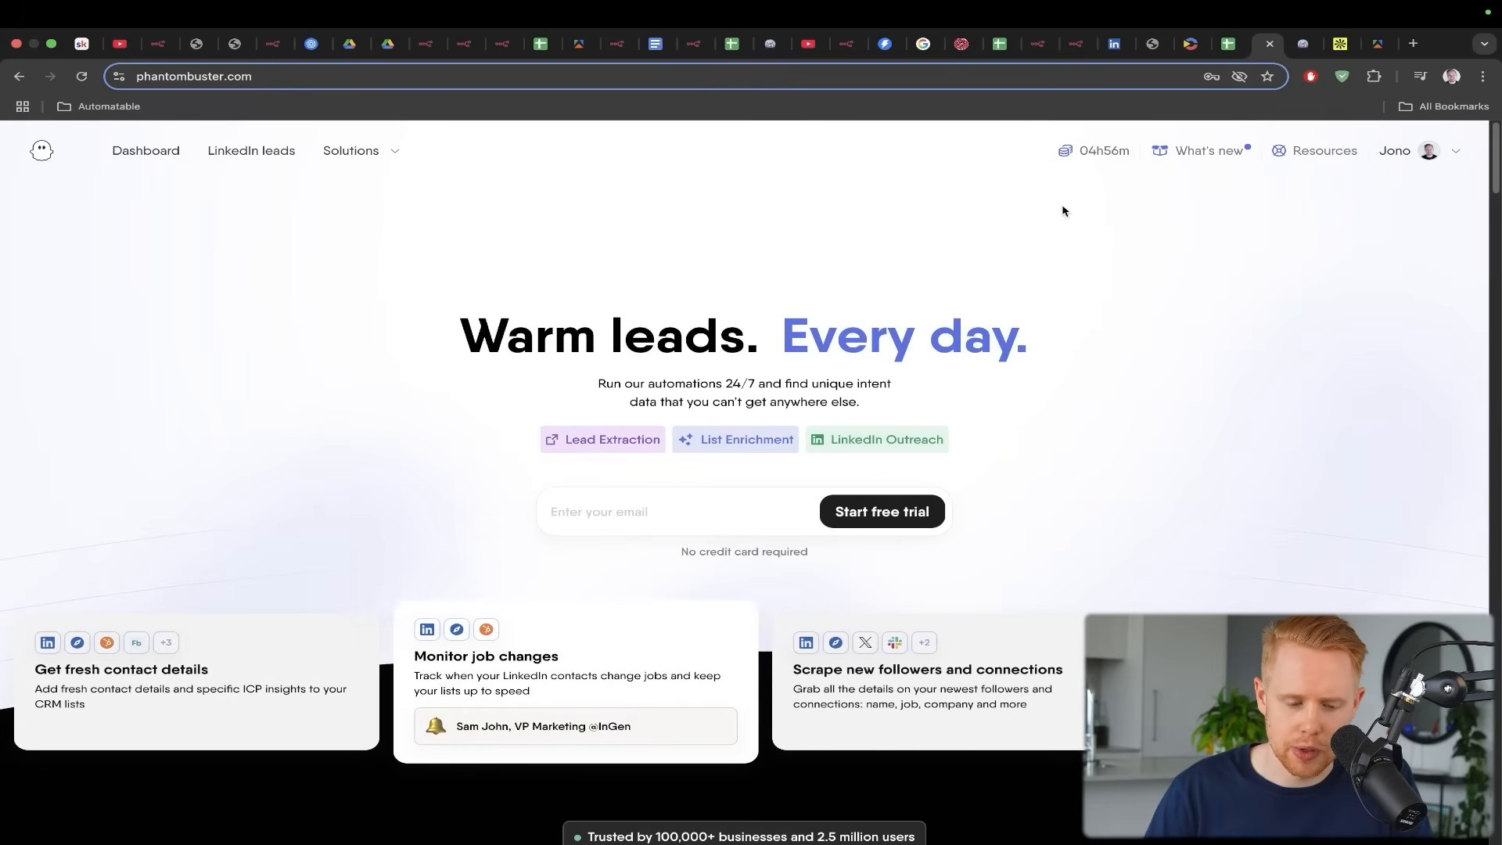
{"action": "mouse_move", "coordinate": [530, 273]}
{"action": "left_mouse_down"}
{"action": "mouse_move", "coordinate": [415, 254]}
{"action": "mouse_move", "coordinate": [194, 106]}
{"action": "left_mouse_up"}
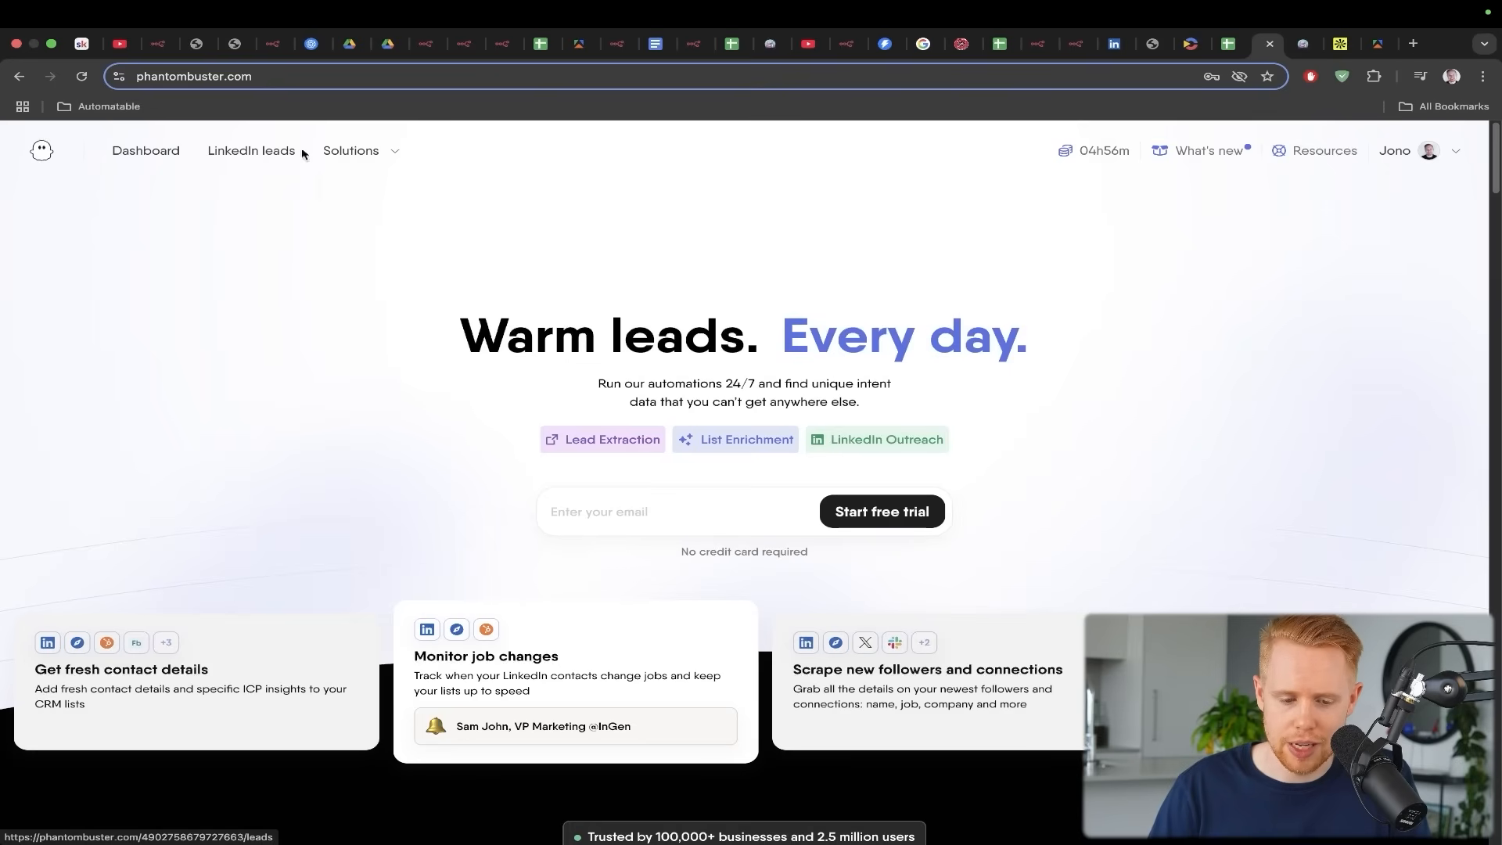
{"action": "left_click", "coordinate": [359, 156]}
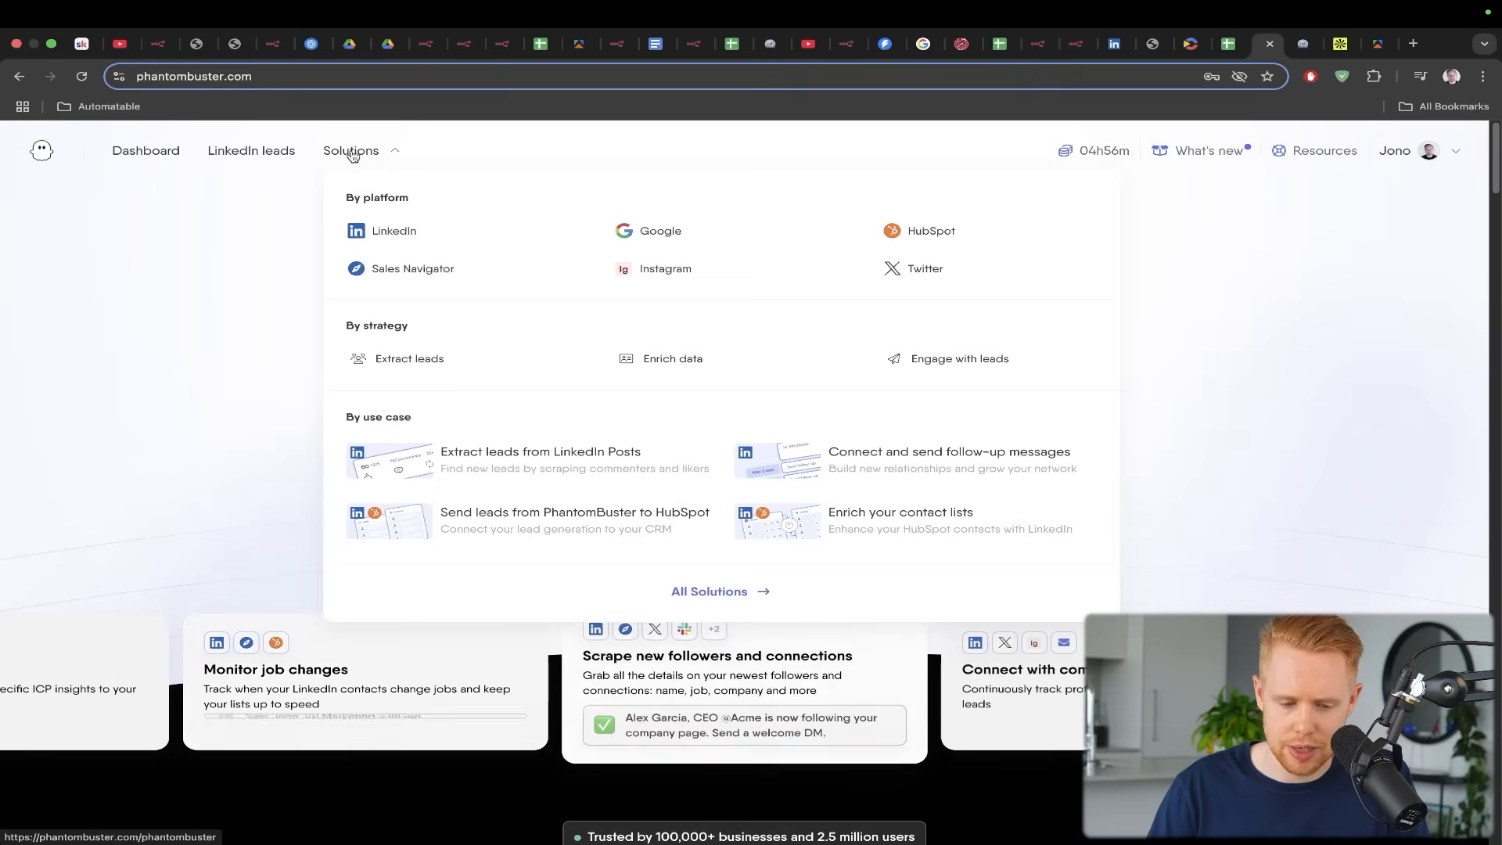
{"action": "left_click", "coordinate": [377, 236]}
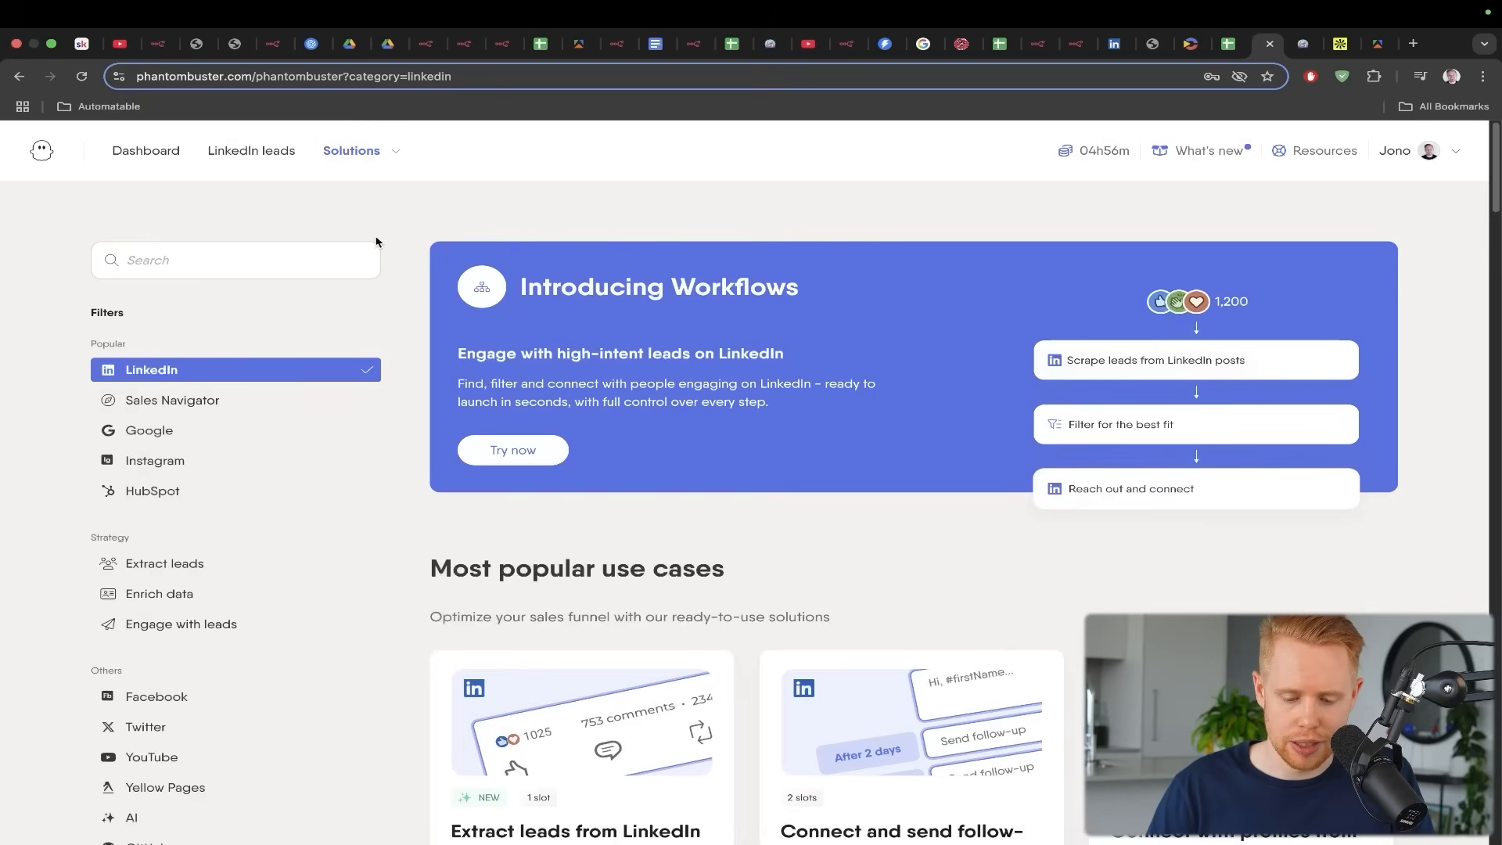
{"action": "scroll", "coordinate": [809, 419], "scroll_direction": "down", "scroll_amount": 5}
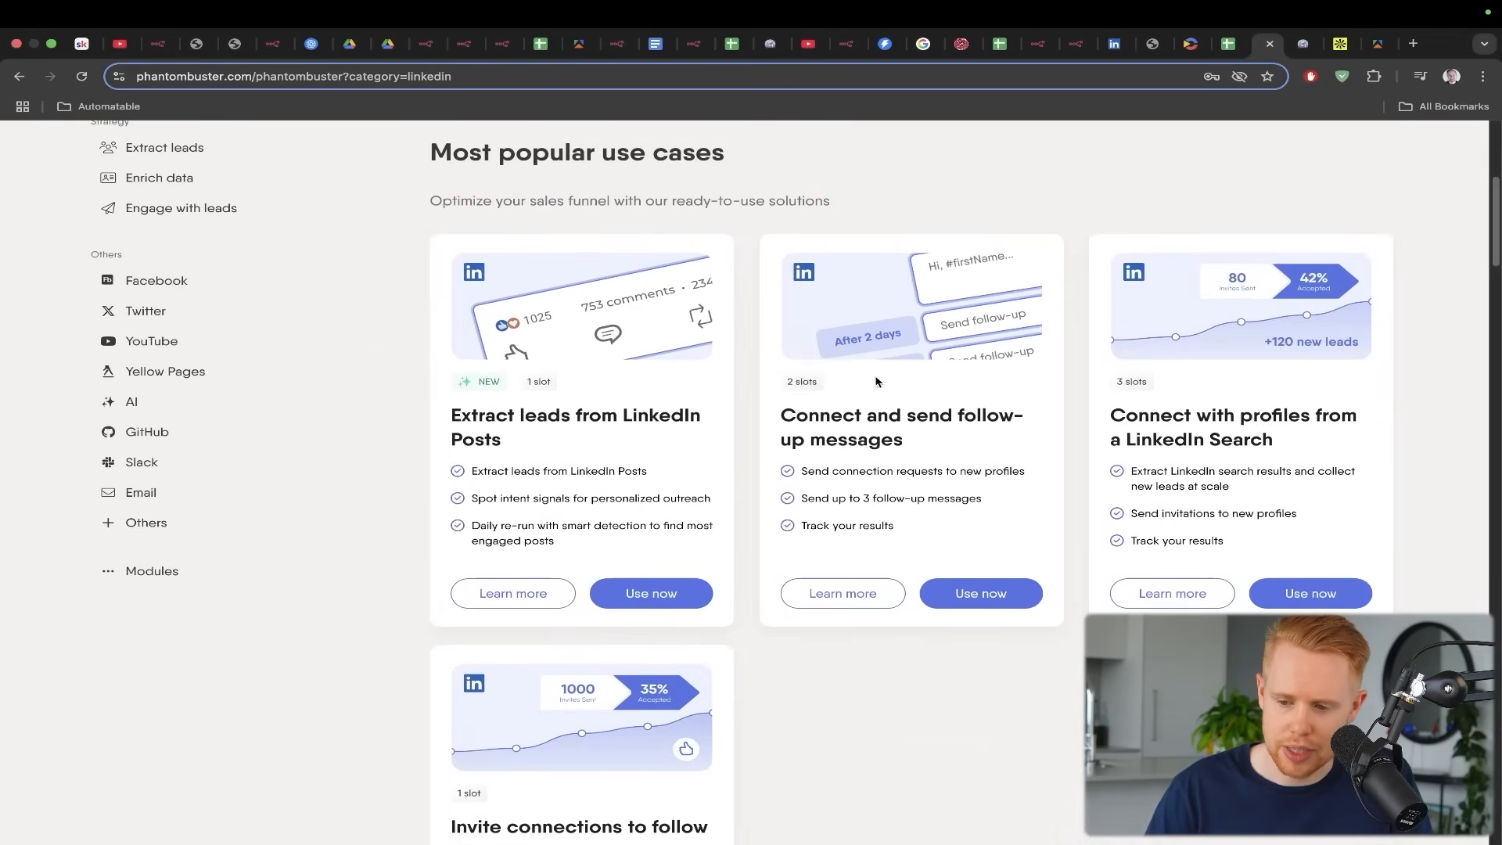
Go back to the LinkedIn Cold Outreach Leads spreadsheet and point out its lead rows
{"action": "left_click", "coordinate": [1227, 46]}
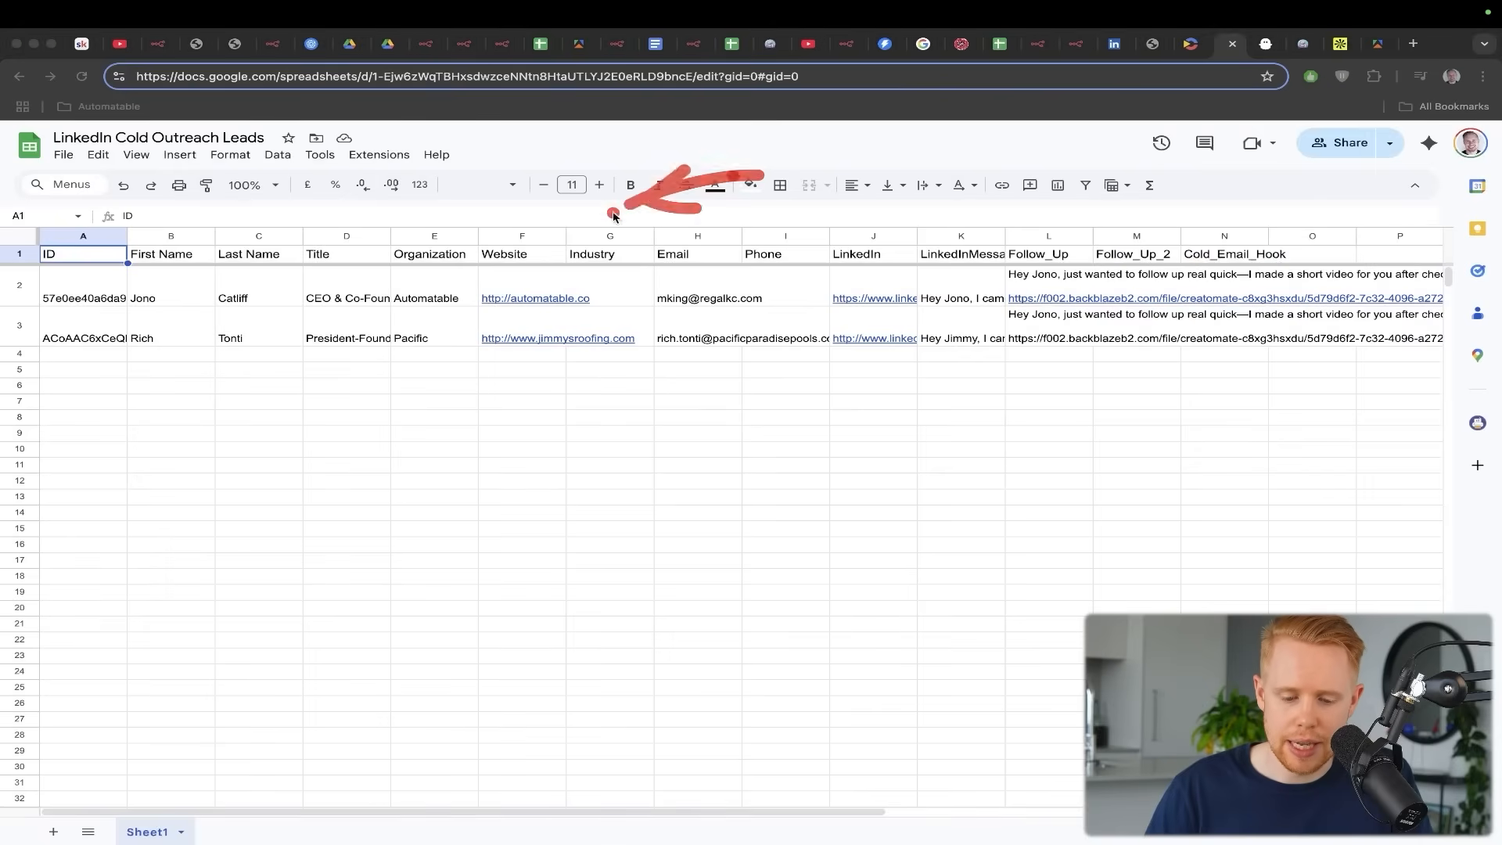
{"action": "mouse_move", "coordinate": [3, 269]}
{"action": "left_mouse_down"}
{"action": "mouse_move", "coordinate": [580, 359]}
{"action": "mouse_move", "coordinate": [1382, 349]}
{"action": "mouse_move", "coordinate": [1446, 331]}
{"action": "mouse_move", "coordinate": [1451, 311]}
{"action": "left_mouse_up"}
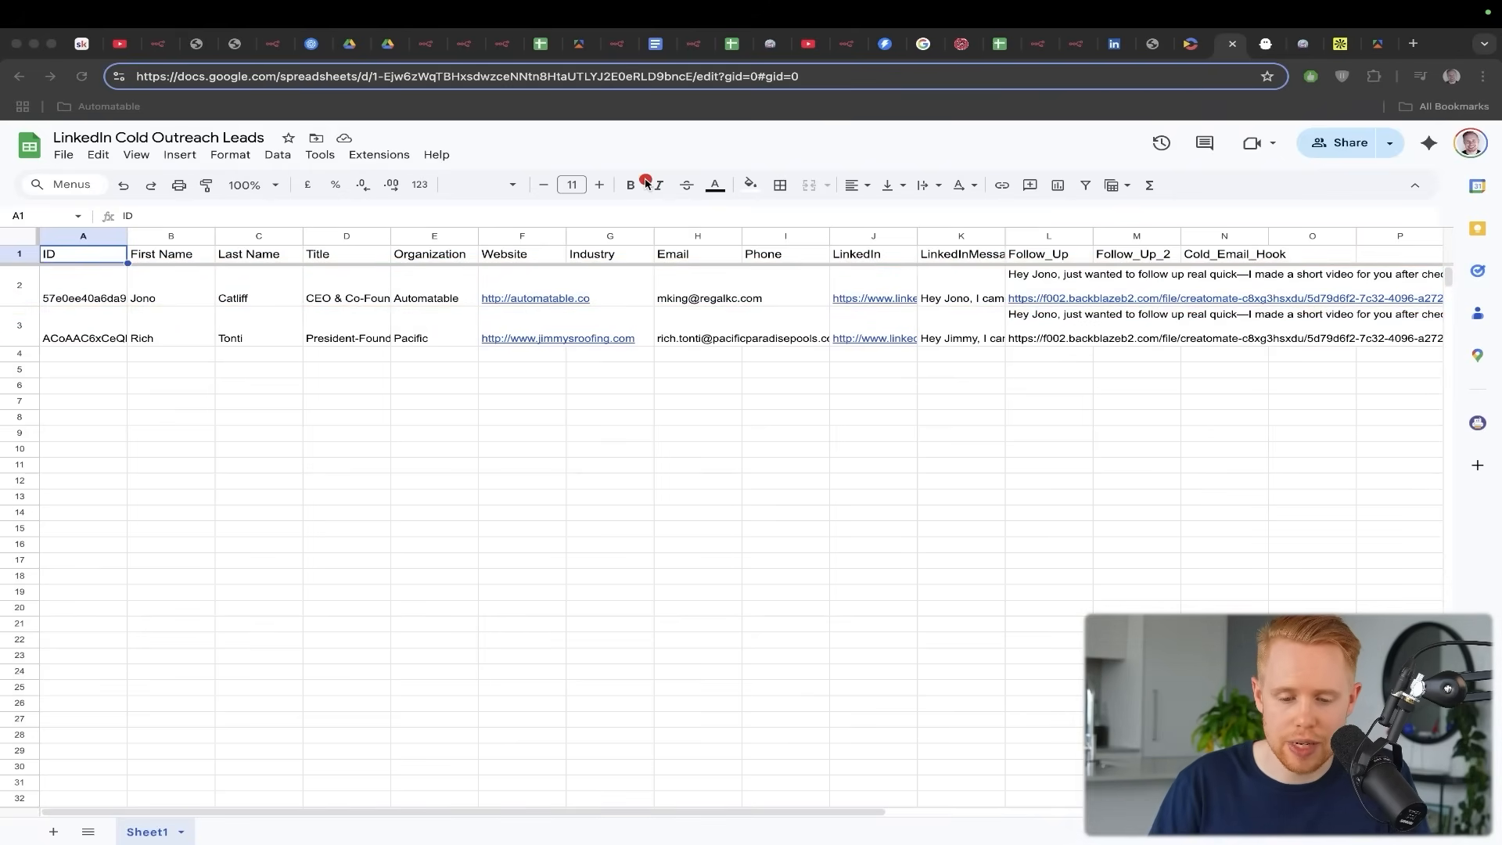
{"action": "left_click_drag", "start_coordinate": [646, 183], "coordinate": [250, 300]}
Return to PhantomBuster and point out the "Connect and send follow-up messages" use case
{"action": "key", "text": "ctrl+Tab"}
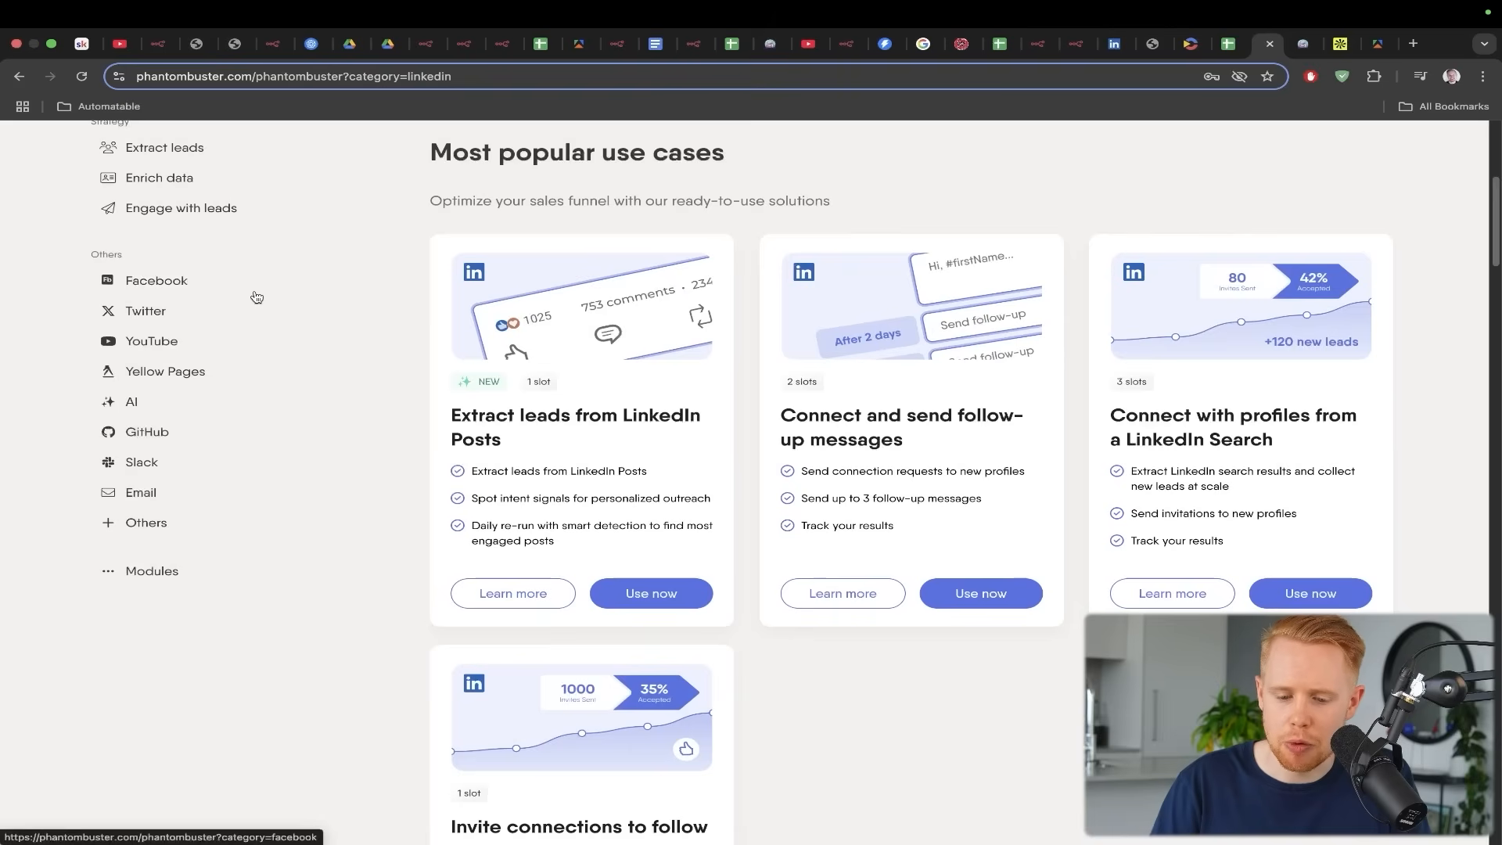
{"action": "left_click_drag", "start_coordinate": [818, 211], "coordinate": [836, 415]}
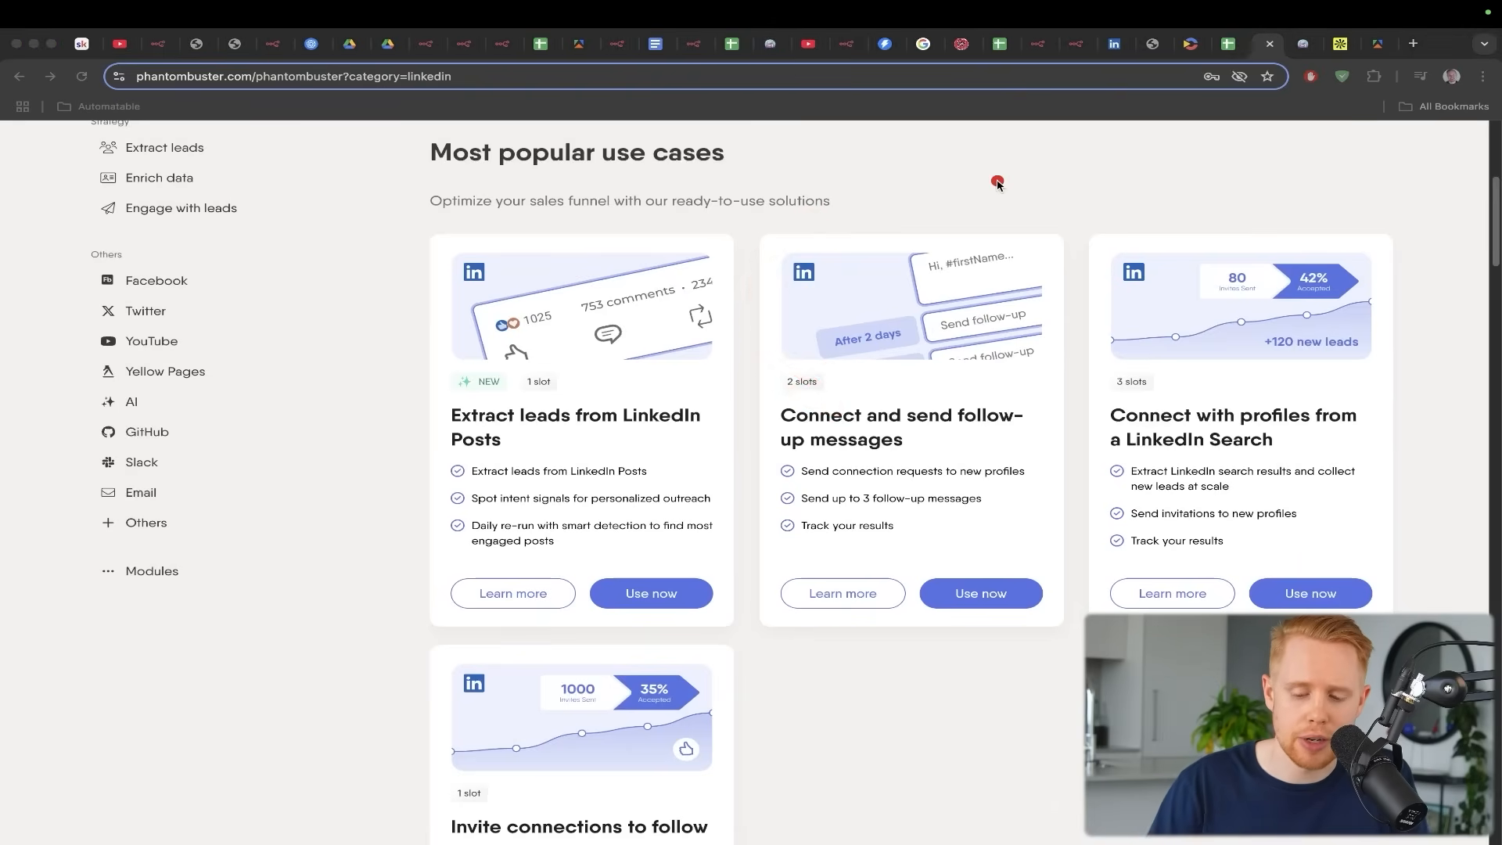
{"action": "left_click_drag", "start_coordinate": [1041, 209], "coordinate": [953, 410]}
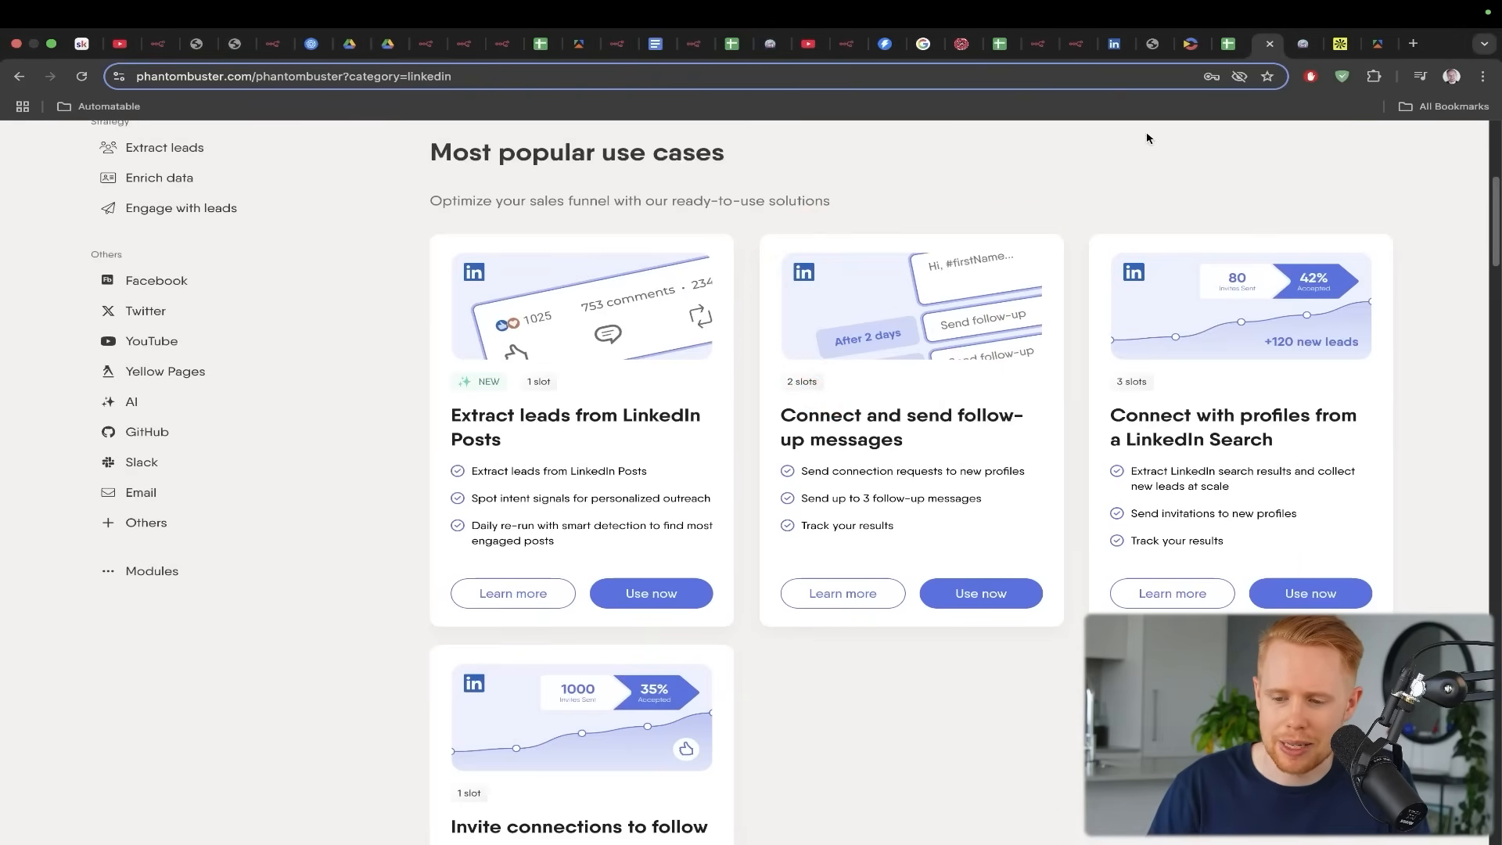
Point out the outreach video again, and the Heygen Video Cold Outreach tool in the main Marketing AI Agent workflow
{"action": "left_click", "coordinate": [1150, 50]}
{"action": "left_click_drag", "start_coordinate": [903, 262], "coordinate": [755, 387]}
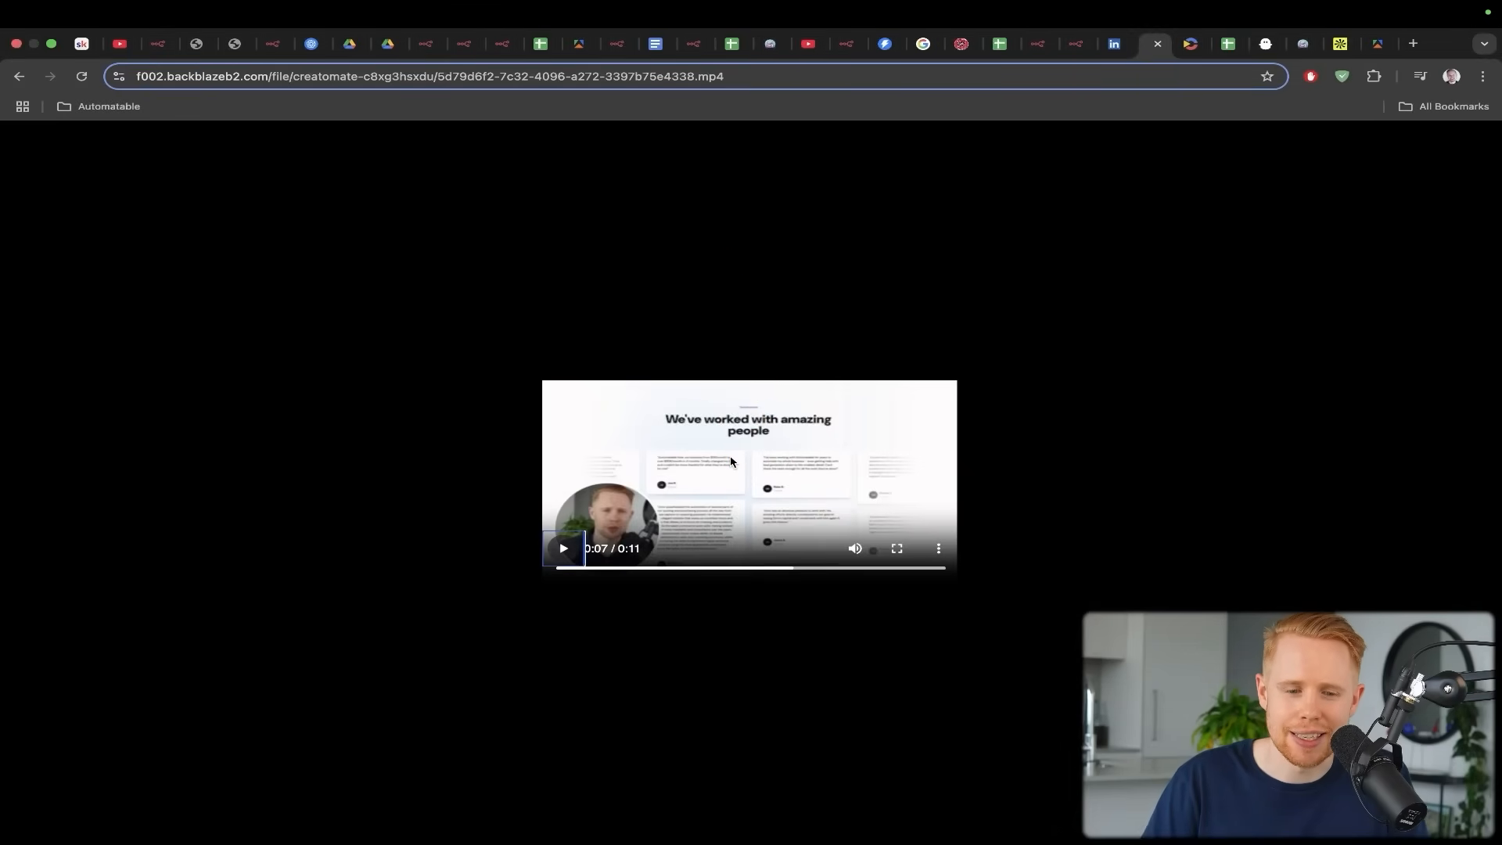
{"action": "left_click", "coordinate": [1034, 47]}
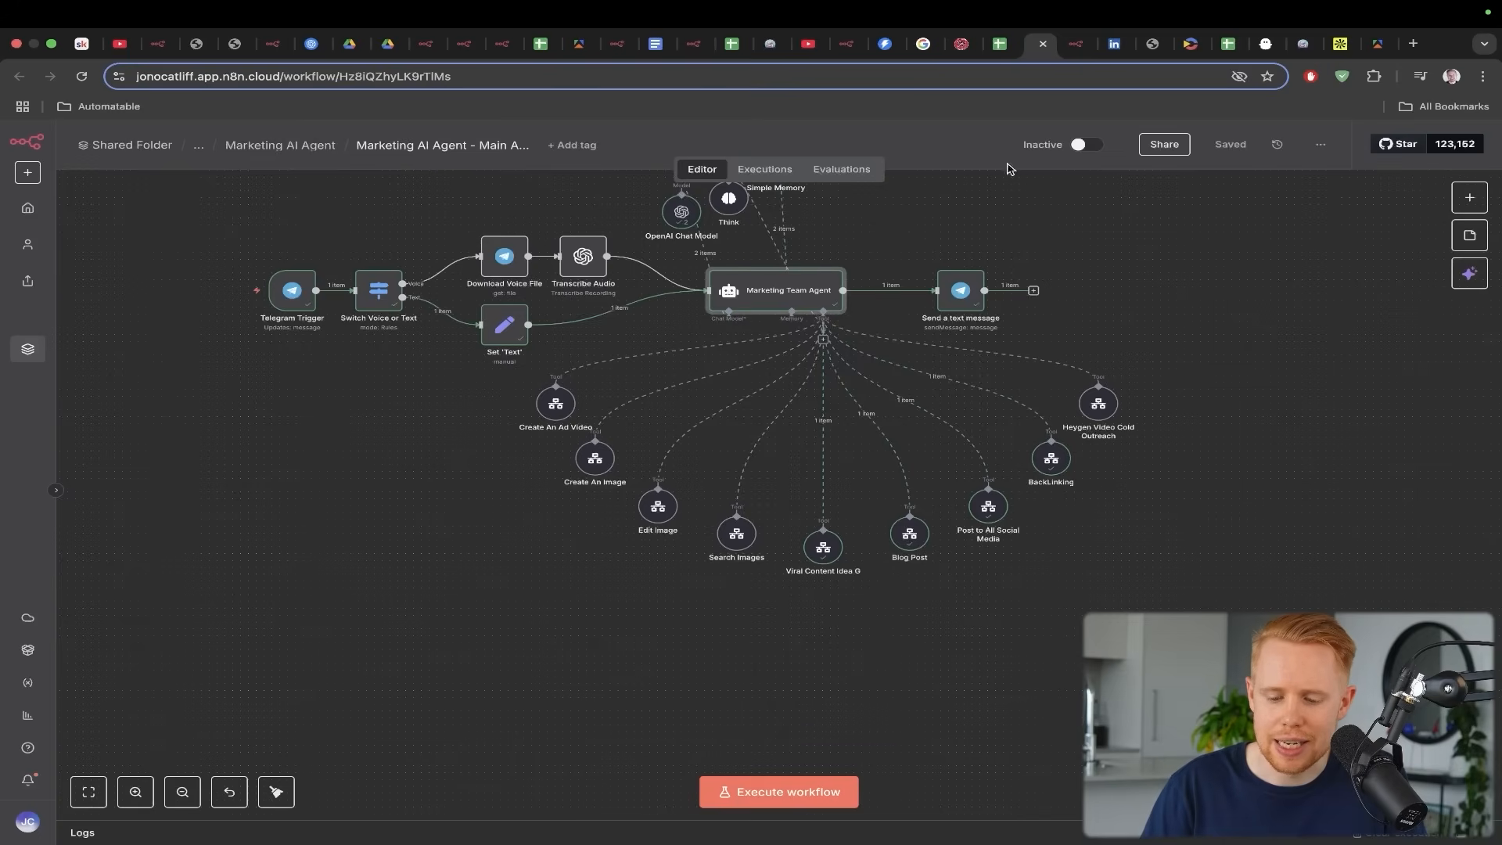
{"action": "scroll", "coordinate": [995, 260], "scroll_direction": "up", "scroll_amount": 3}
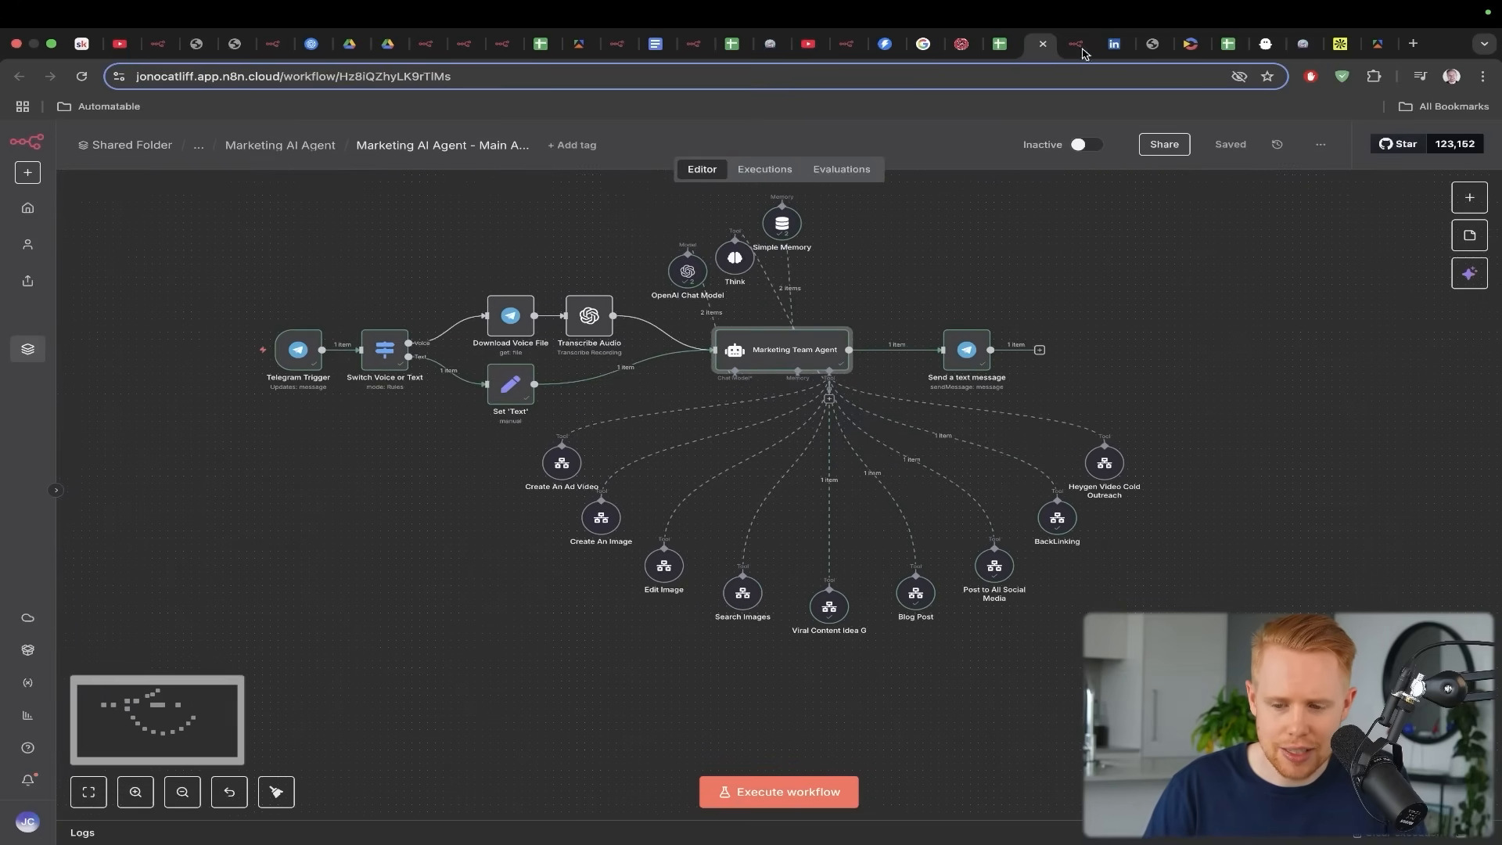
{"action": "mouse_move", "coordinate": [1071, 240]}
{"action": "left_mouse_down"}
{"action": "mouse_move", "coordinate": [1139, 313]}
{"action": "mouse_move", "coordinate": [1126, 465]}
{"action": "left_mouse_up"}
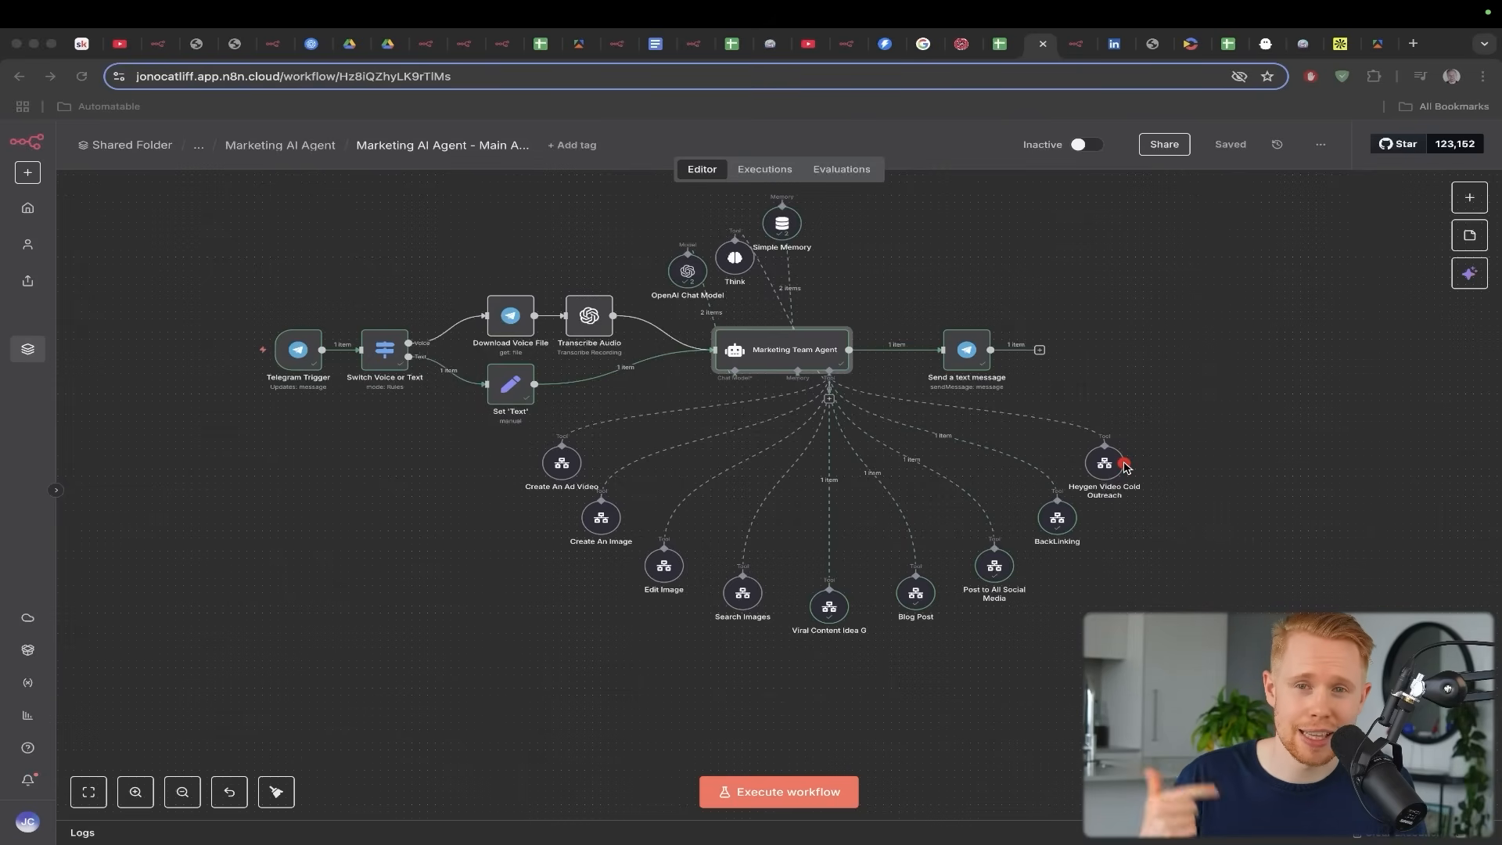
Switch from the n8n workflow to the Automatable community's Skool about page and show its description and what is included
{"action": "left_click", "coordinate": [1125, 467]}
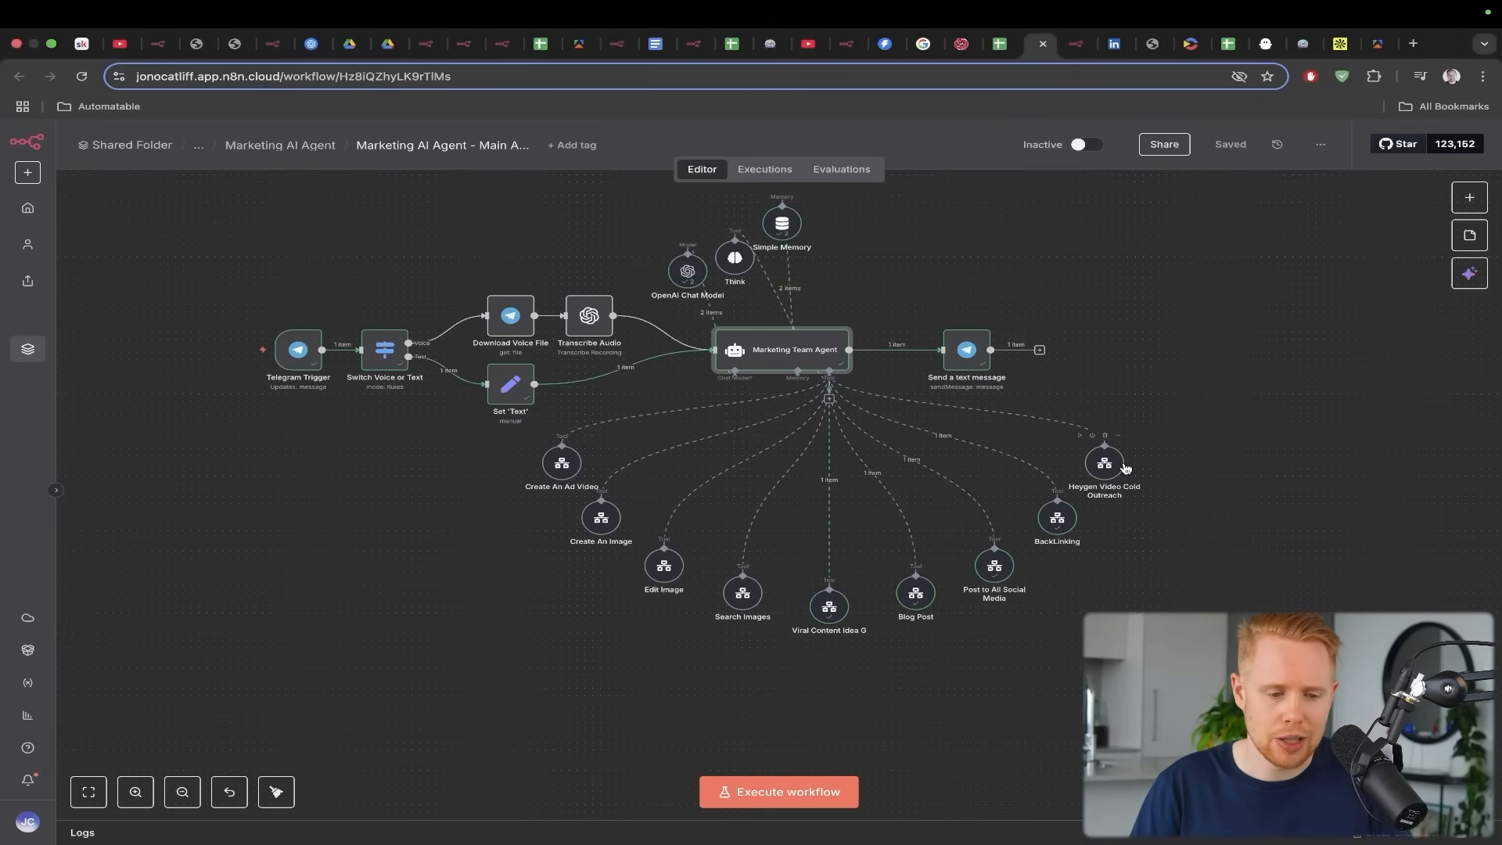
{"action": "key", "text": "ctrl+1"}
{"action": "scroll", "coordinate": [835, 711], "scroll_direction": "up", "scroll_amount": 5}
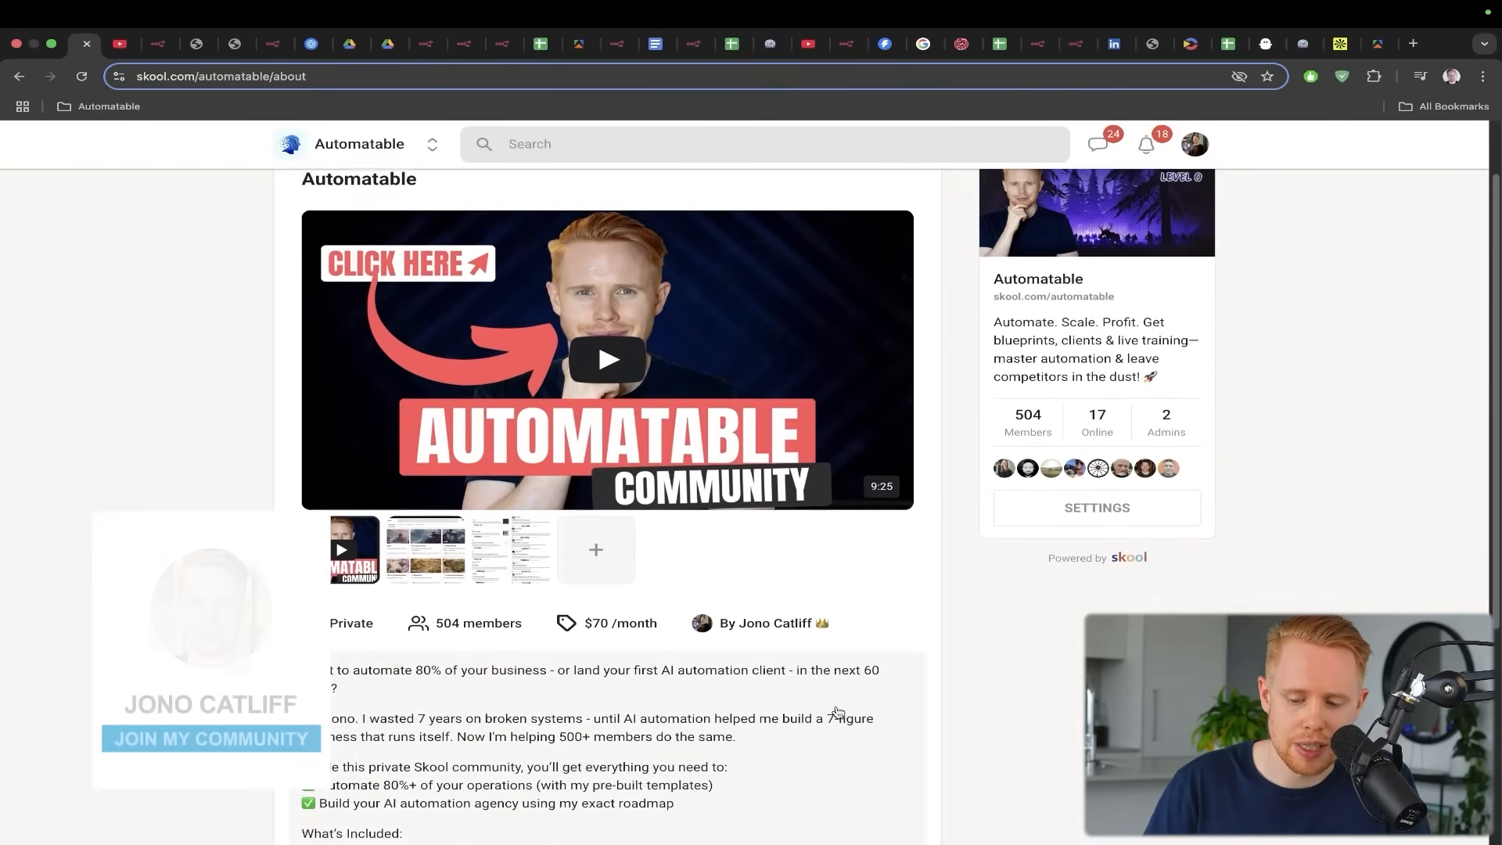
{"action": "scroll", "coordinate": [835, 711], "scroll_direction": "down", "scroll_amount": 3}
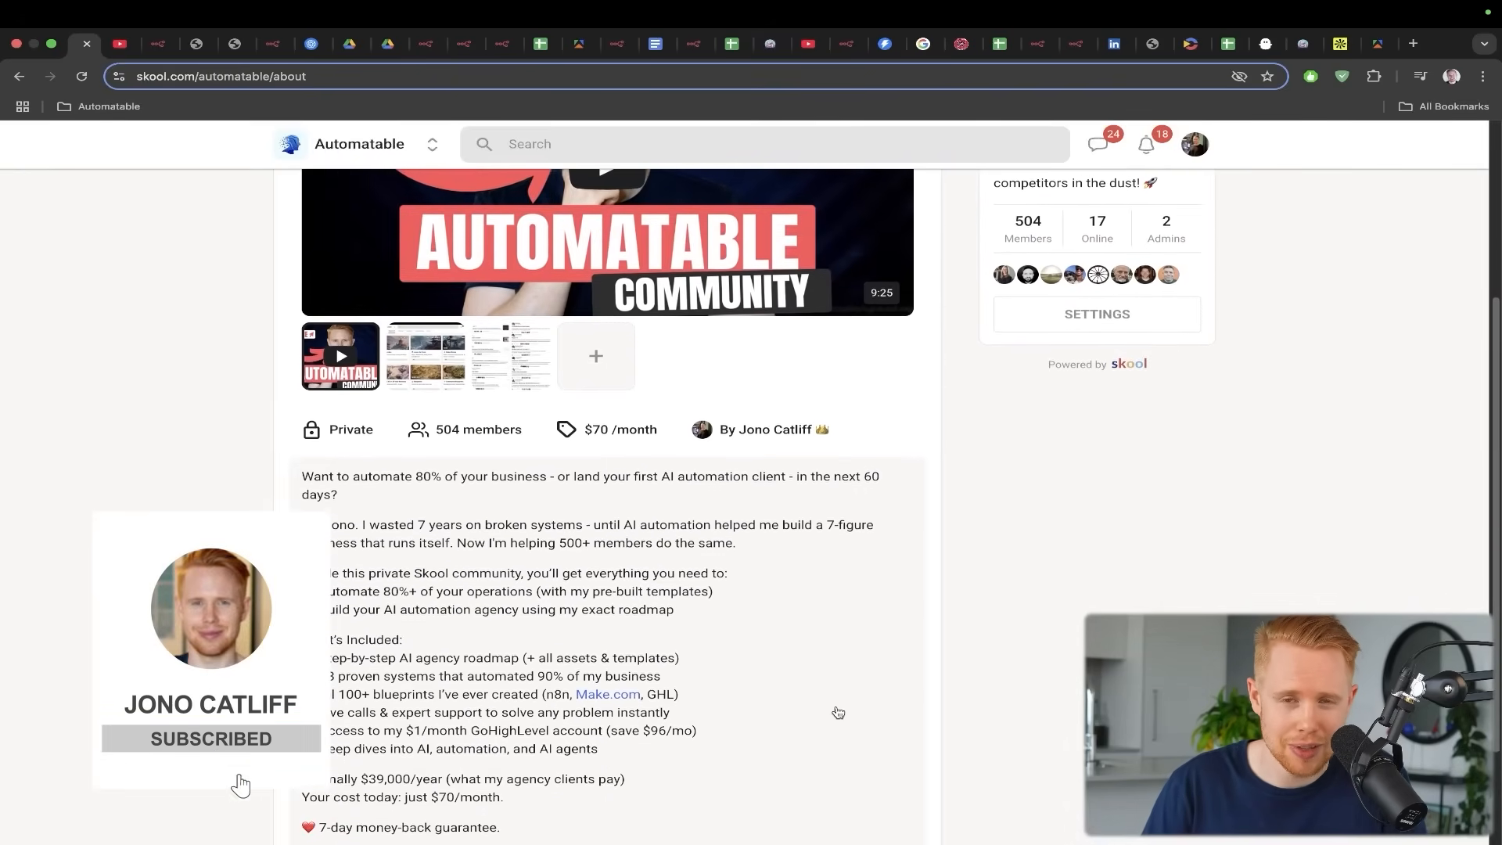
Point out the benefits listed inside the private Skool community with a freehand red arrow, and clear the annotation
{"action": "mouse_move", "coordinate": [248, 408]}
{"action": "left_mouse_down"}
{"action": "mouse_move", "coordinate": [242, 548]}
{"action": "mouse_move", "coordinate": [305, 595]}
{"action": "left_mouse_up"}
{"action": "mouse_move", "coordinate": [250, 379]}
{"action": "left_mouse_down"}
{"action": "mouse_move", "coordinate": [266, 583]}
{"action": "mouse_move", "coordinate": [312, 618]}
{"action": "left_mouse_up"}
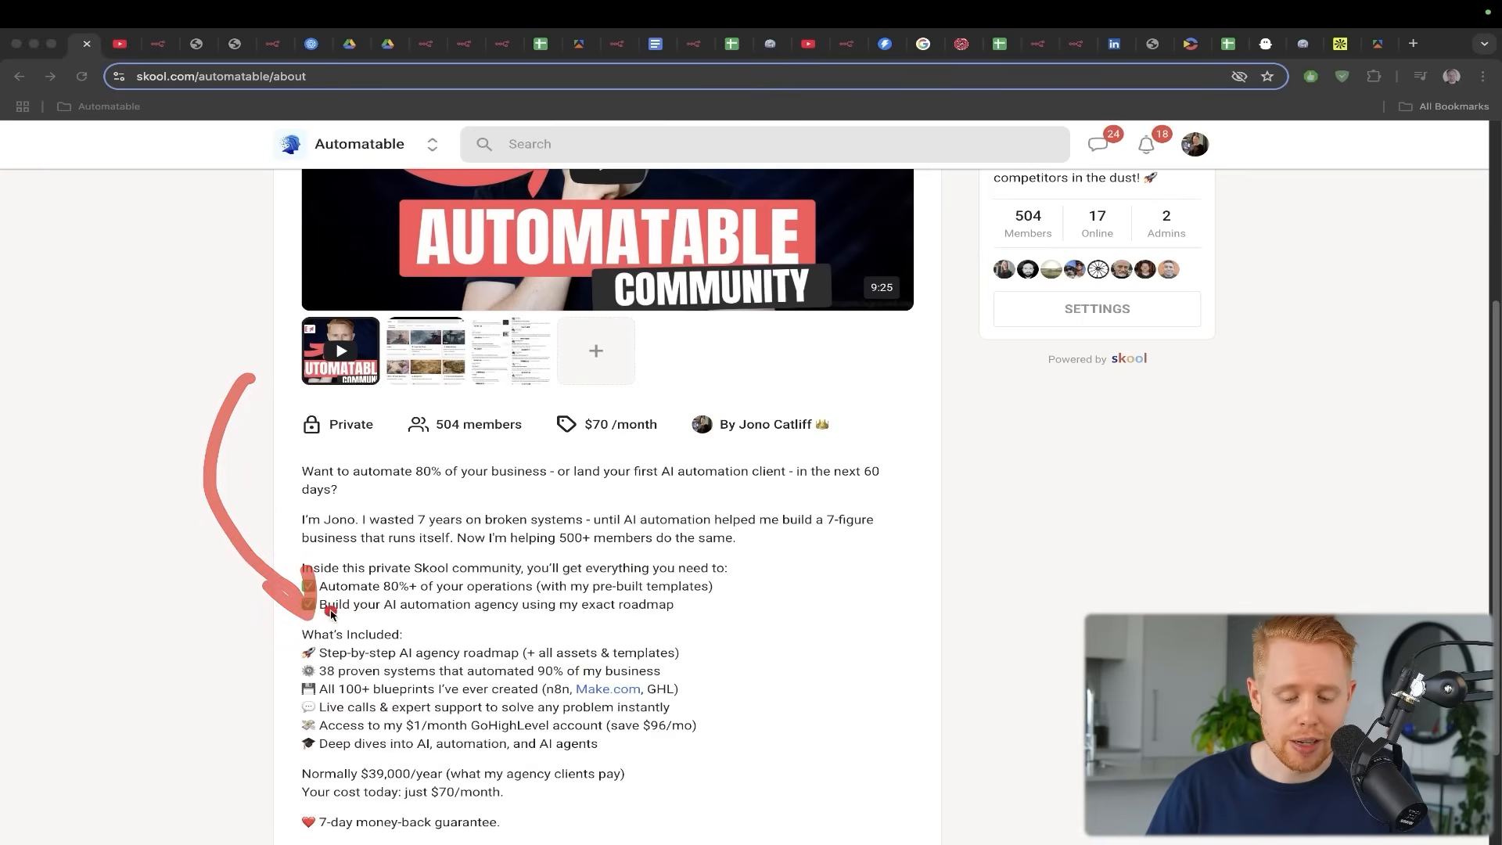
{"action": "key", "text": "ctrl+s"}
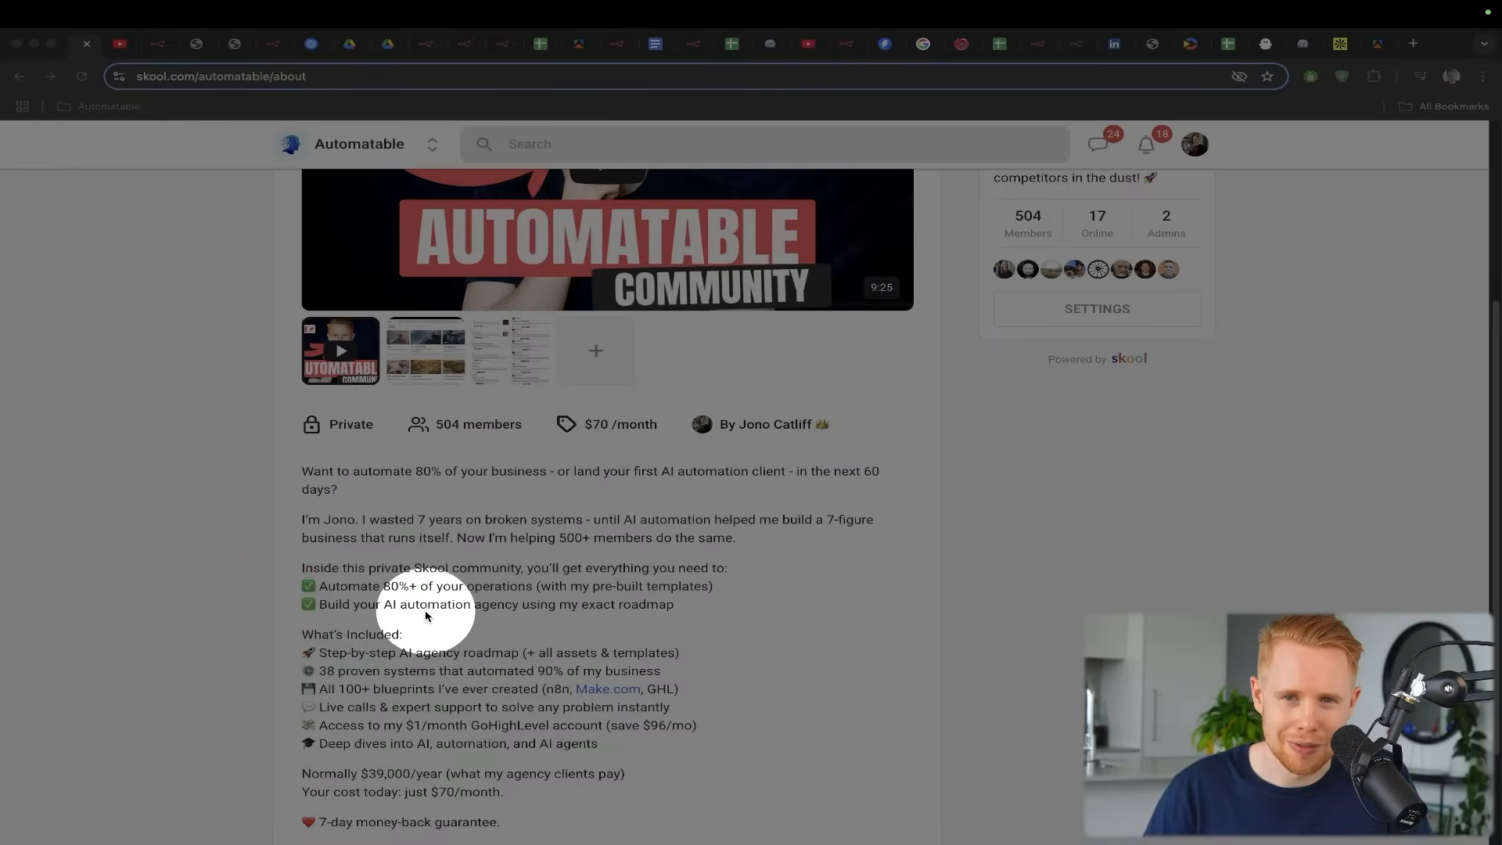
{"action": "key", "text": "Escape"}
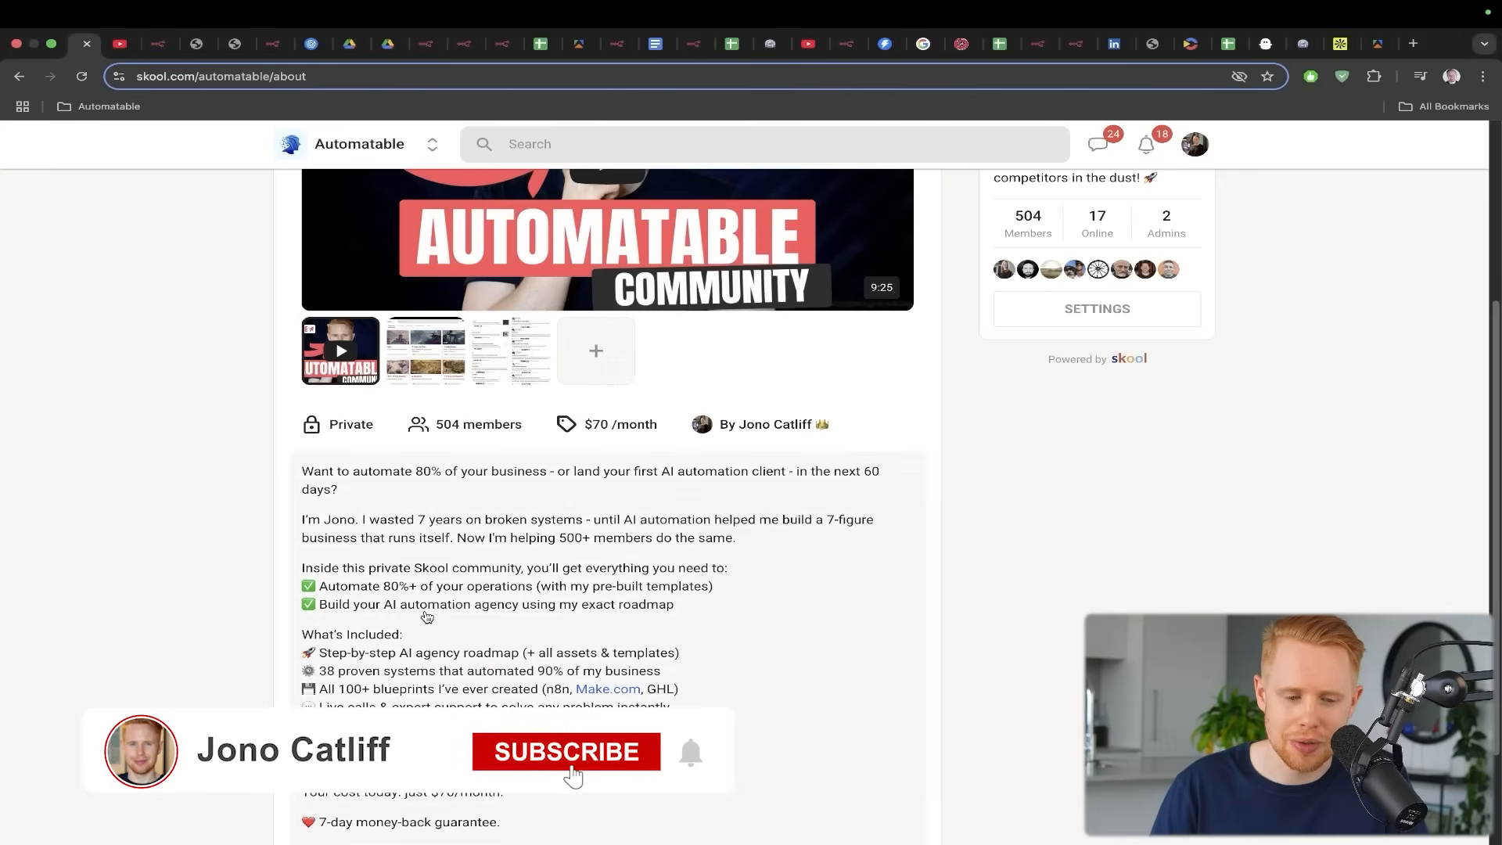